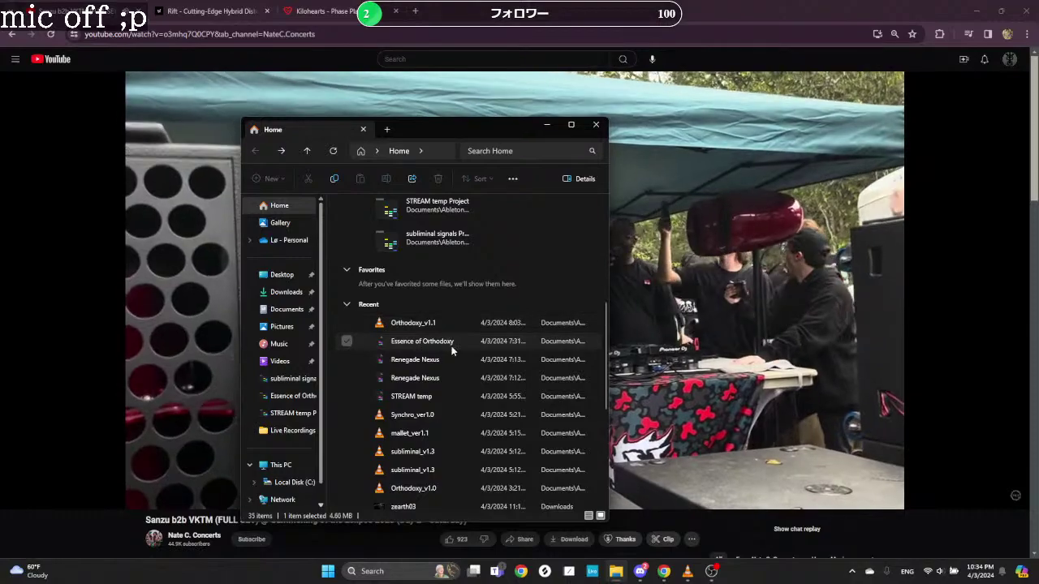
Step: Switch to Ableton Live and turn off the stream effect rack on the MIC track
{"action": "left_click", "coordinate": [398, 549]}
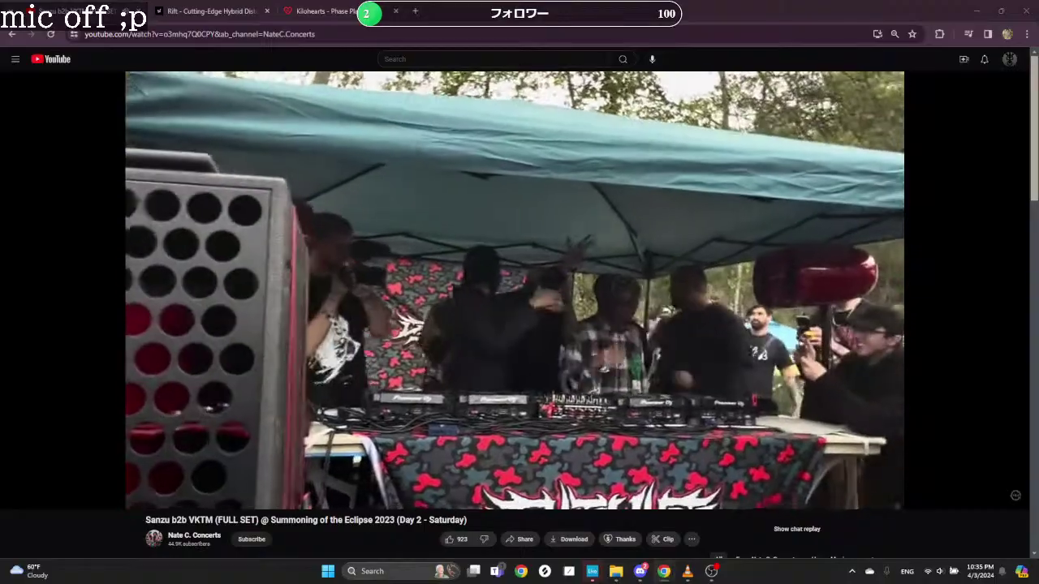
{"action": "key", "text": "alt+Tab"}
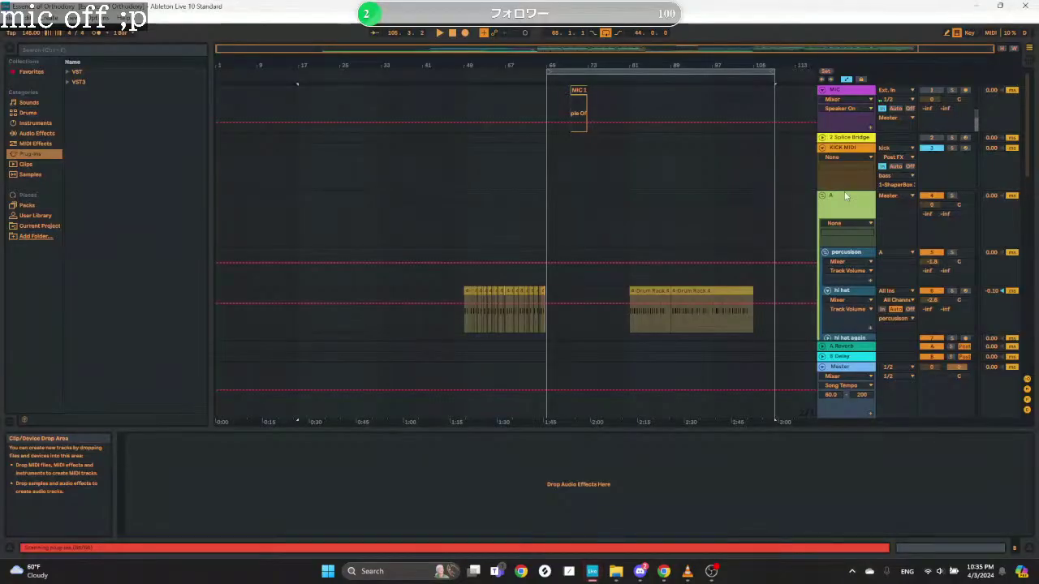
{"action": "left_click", "coordinate": [844, 94]}
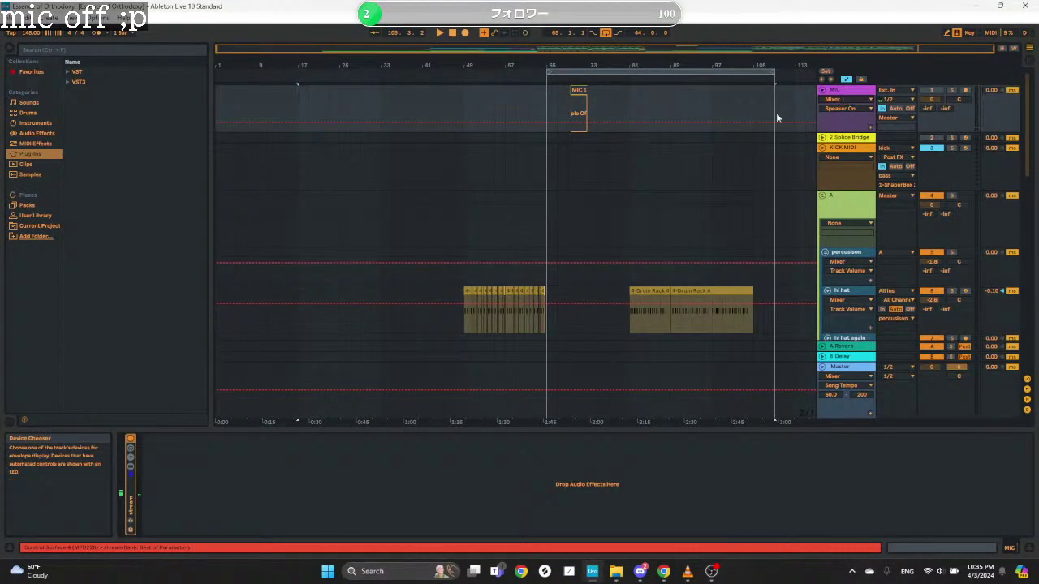
{"action": "double_click", "coordinate": [129, 510]}
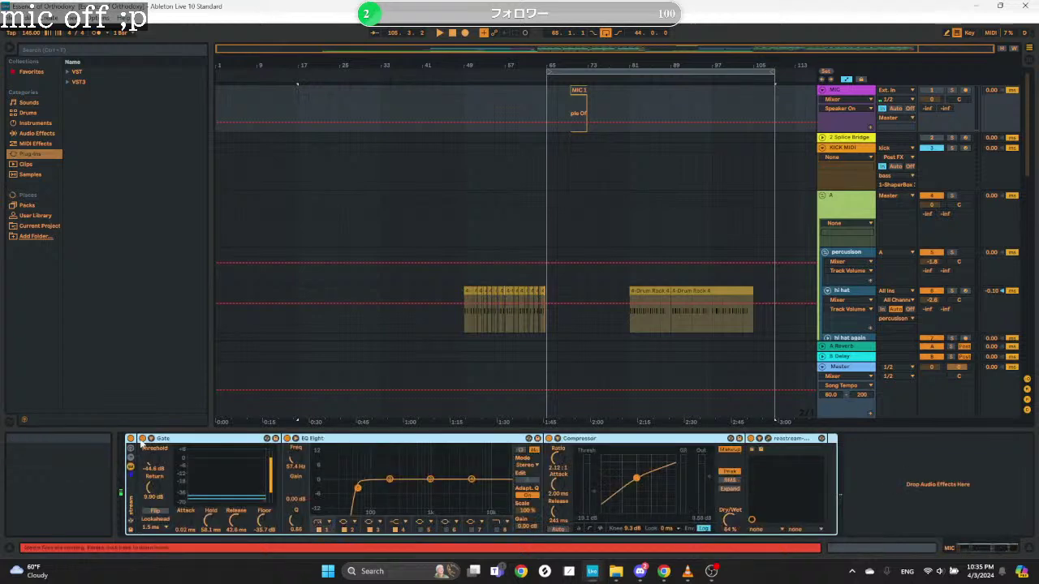
{"action": "left_click", "coordinate": [131, 439]}
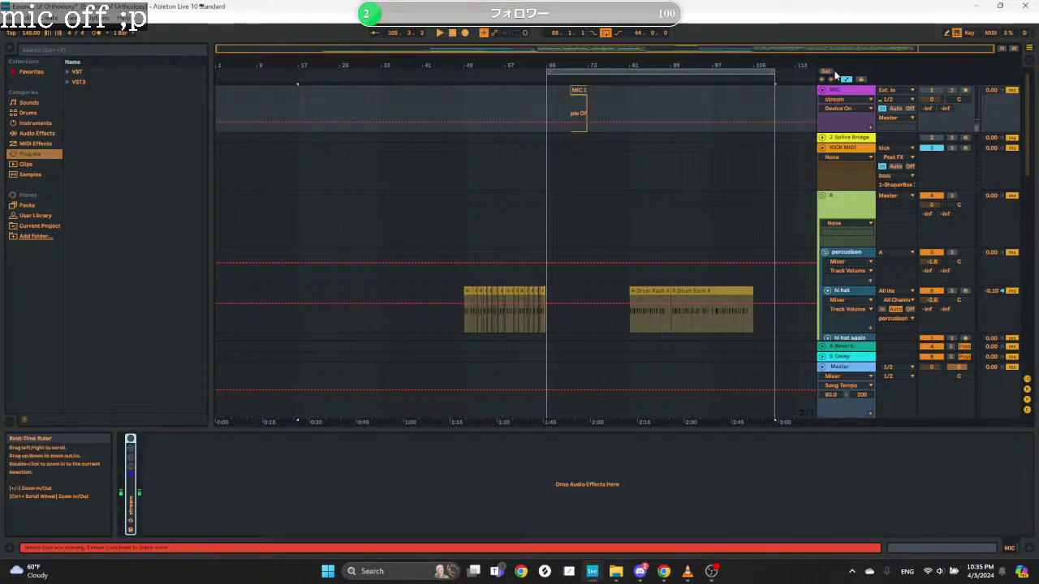
Step: Set the MIC track's monitoring to Auto and fold the track
{"action": "left_click", "coordinate": [842, 90]}
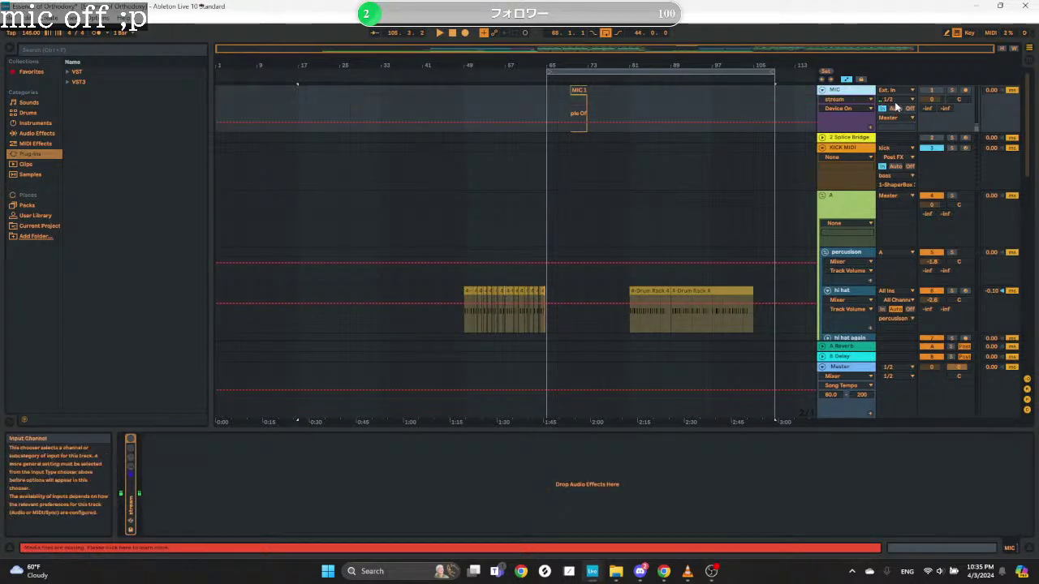
{"action": "left_click", "coordinate": [894, 108]}
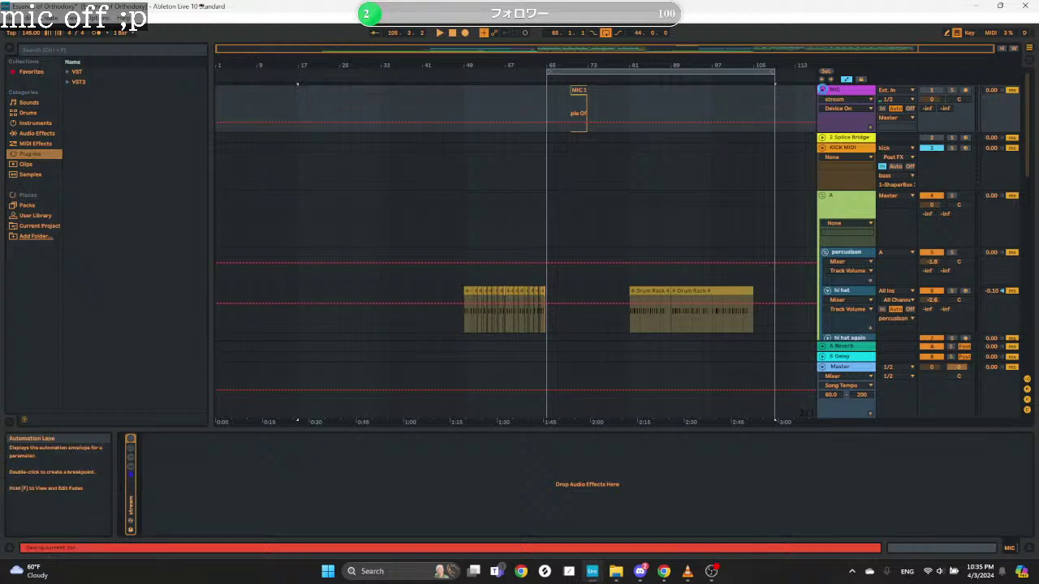
{"action": "left_click", "coordinate": [821, 89]}
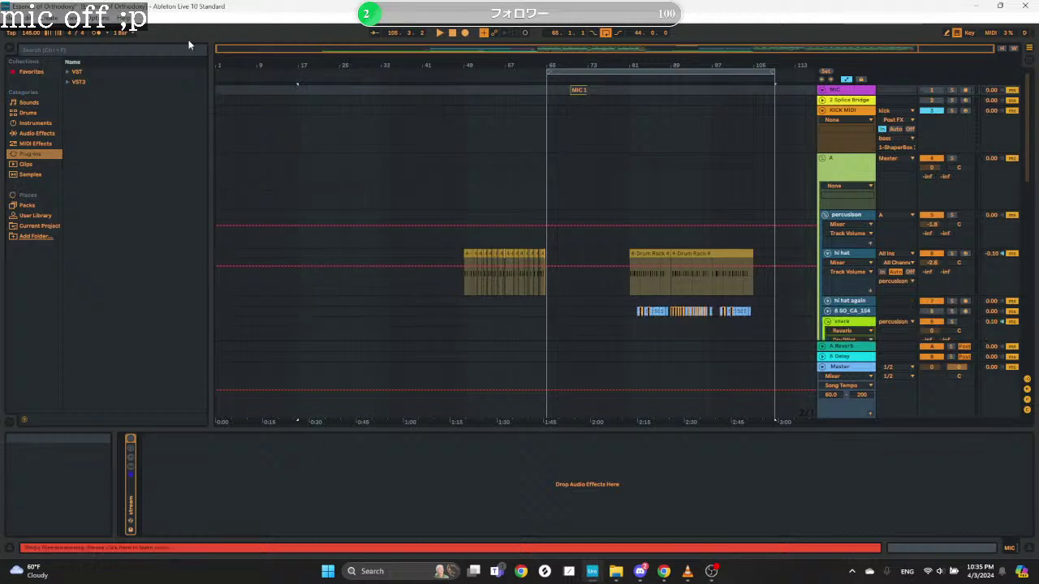
Step: Try out several interface themes in the preferences and set the theme to Discord
{"action": "left_click", "coordinate": [108, 17]}
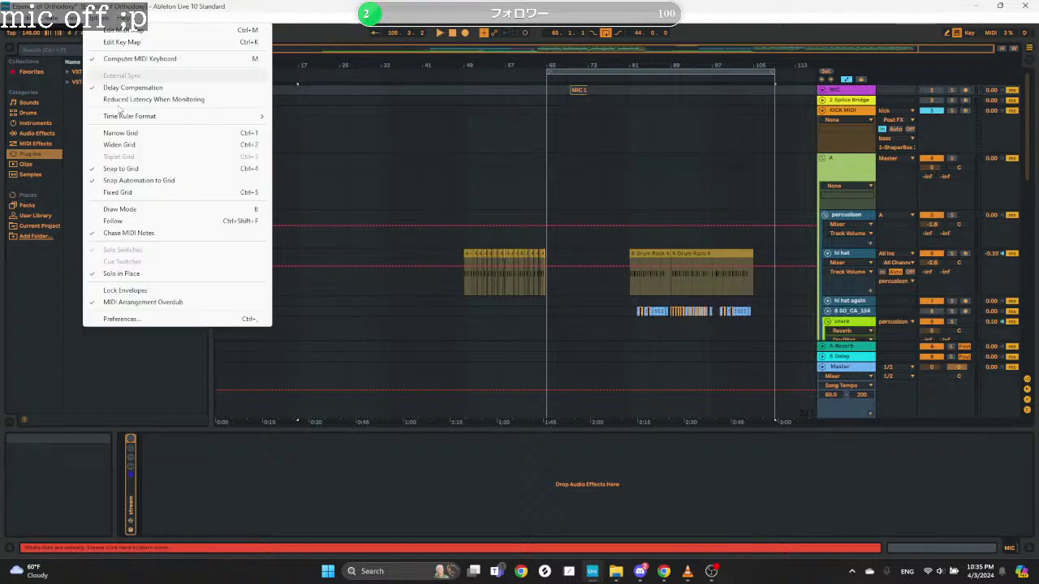
{"action": "left_click", "coordinate": [162, 318]}
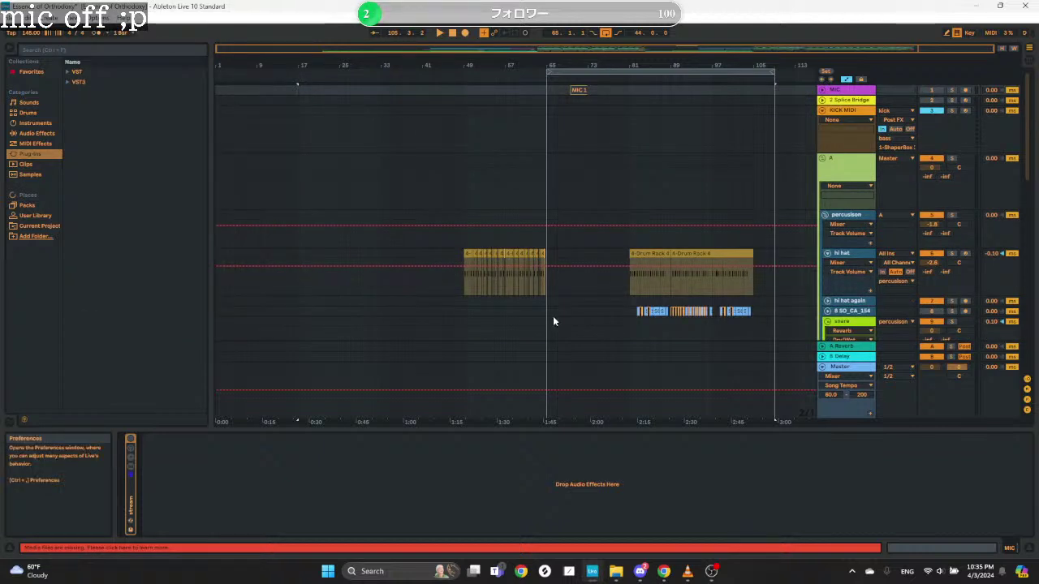
{"action": "left_click", "coordinate": [564, 318]}
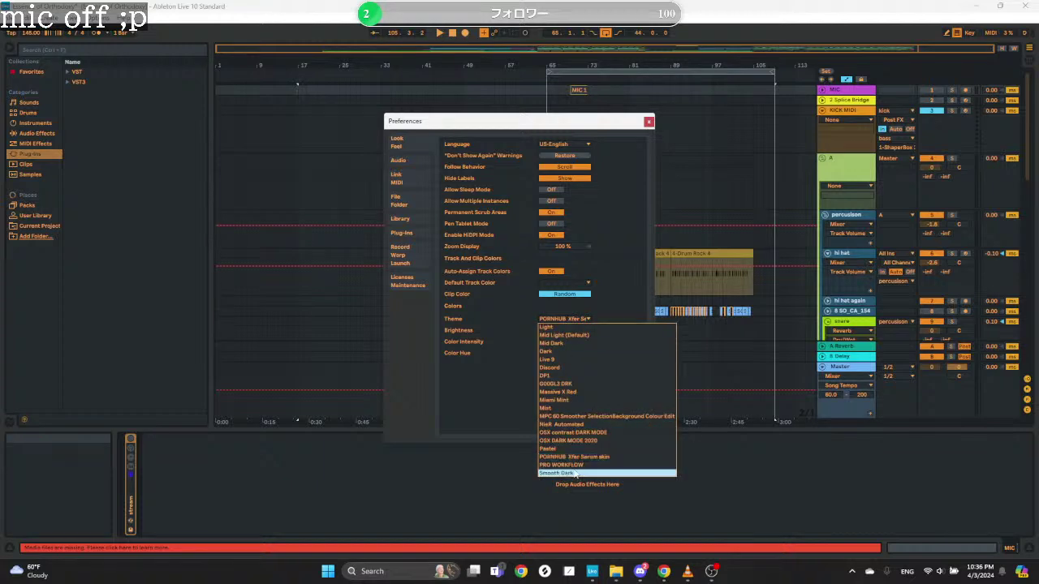
{"action": "left_click", "coordinate": [572, 472]}
{"action": "left_click", "coordinate": [569, 318]}
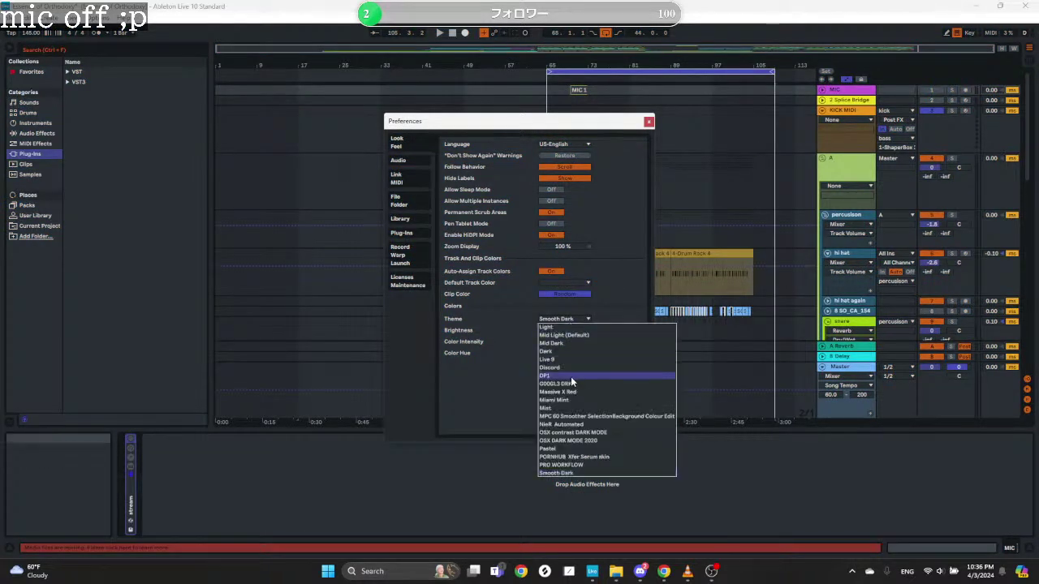
{"action": "left_click", "coordinate": [572, 410]}
{"action": "left_click", "coordinate": [553, 317]}
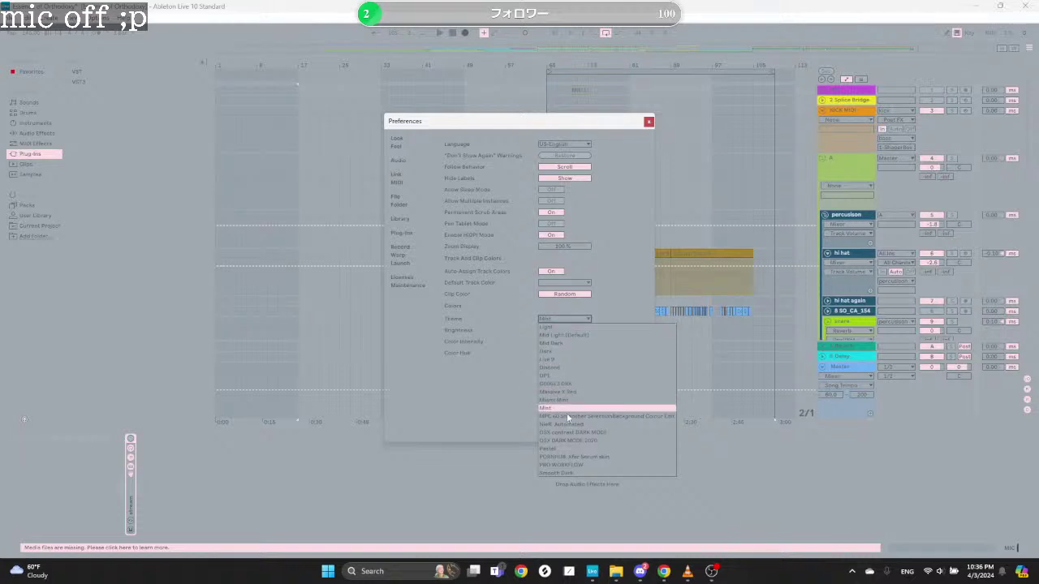
{"action": "left_click", "coordinate": [563, 370]}
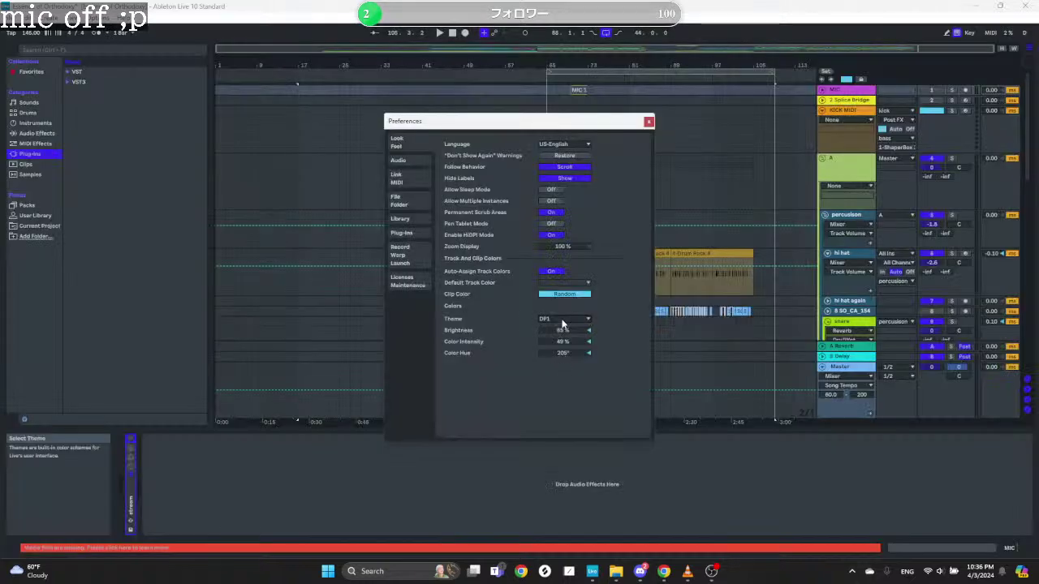
{"action": "left_click", "coordinate": [566, 318]}
{"action": "left_click", "coordinate": [571, 368]}
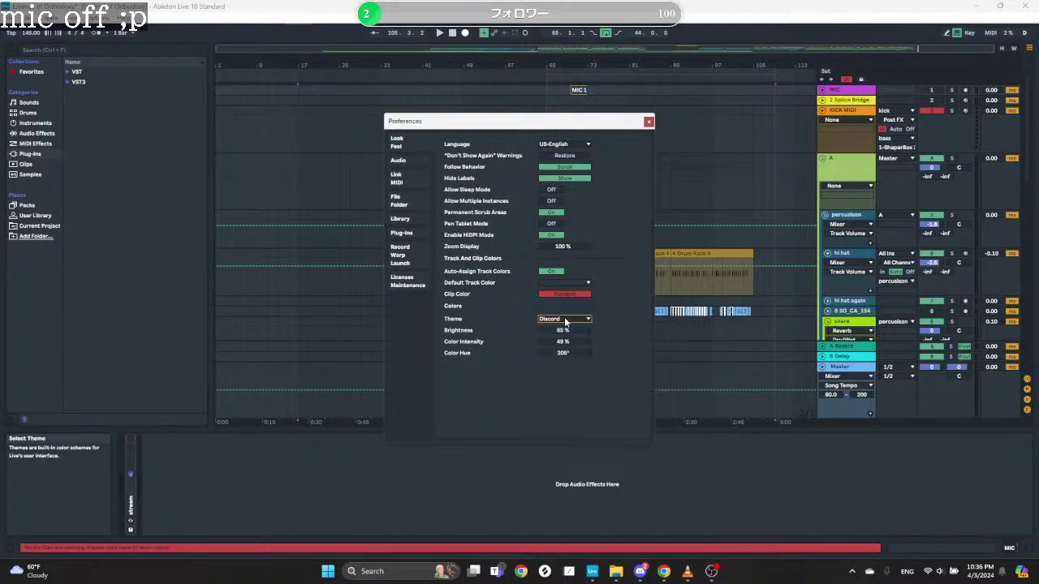
Step: Set the theme's brightness to 114 %, color intensity to 63 % and color hue to 205°, and close the preferences
{"action": "left_click_drag", "start_coordinate": [564, 331], "coordinate": [564, 374]}
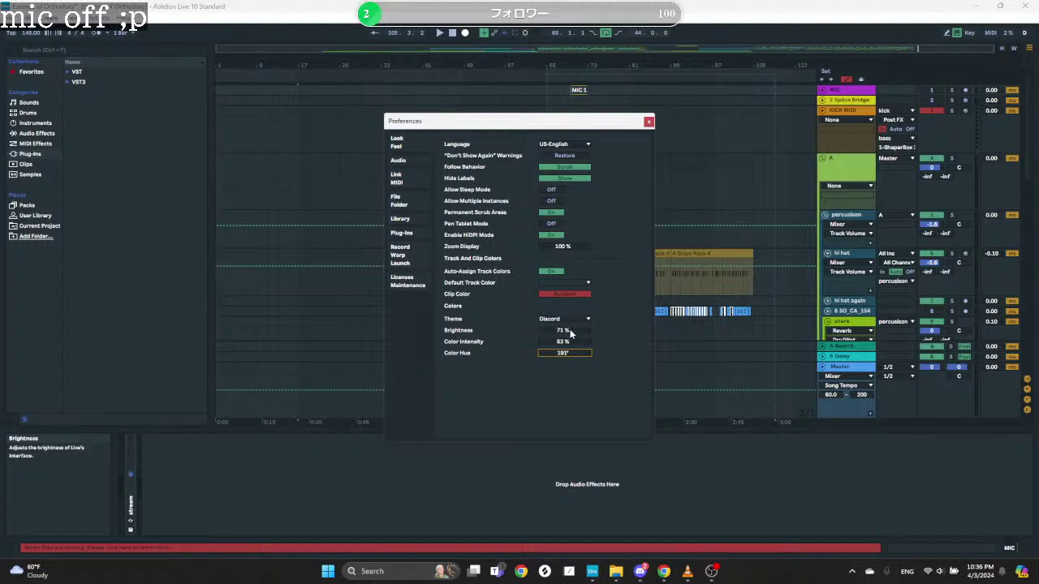
{"action": "left_click_drag", "start_coordinate": [566, 331], "coordinate": [570, 309]}
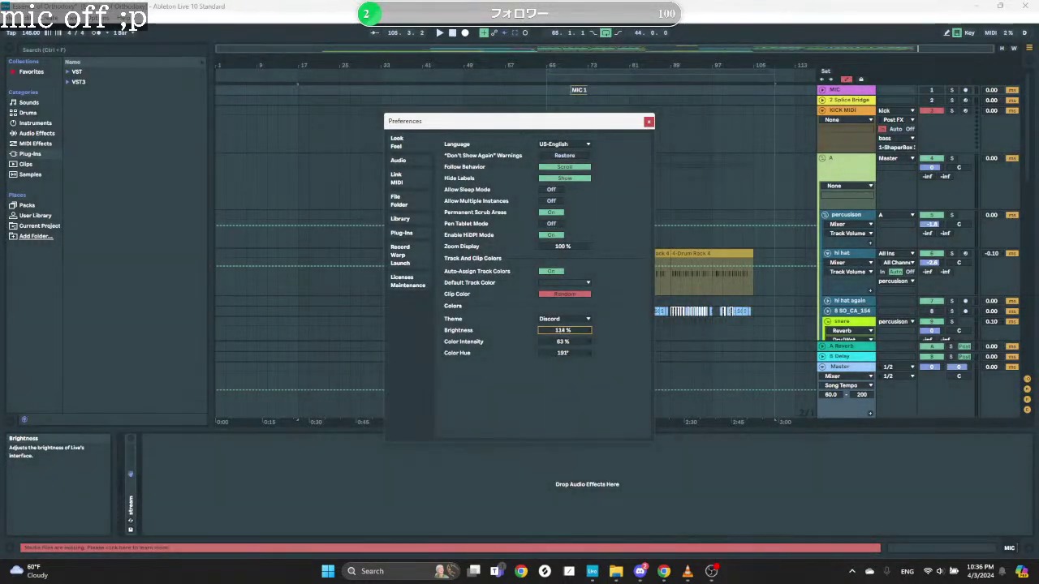
{"action": "left_click", "coordinate": [575, 354]}
{"action": "mouse_move", "coordinate": [574, 354]}
{"action": "left_mouse_down"}
{"action": "mouse_move", "coordinate": [574, 373]}
{"action": "mouse_move", "coordinate": [575, 324]}
{"action": "mouse_move", "coordinate": [575, 343]}
{"action": "left_mouse_up"}
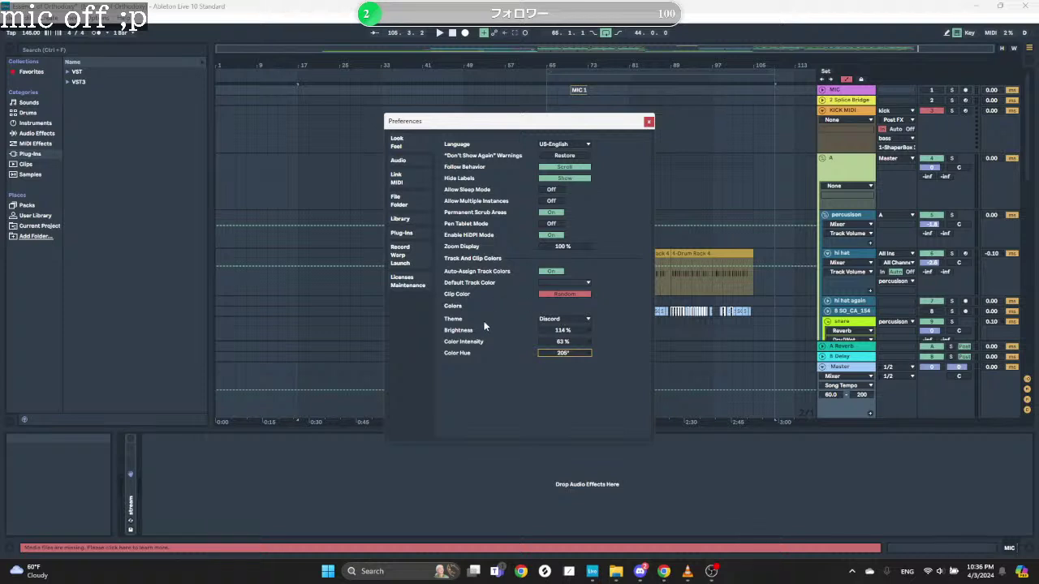
{"action": "left_click", "coordinate": [563, 342]}
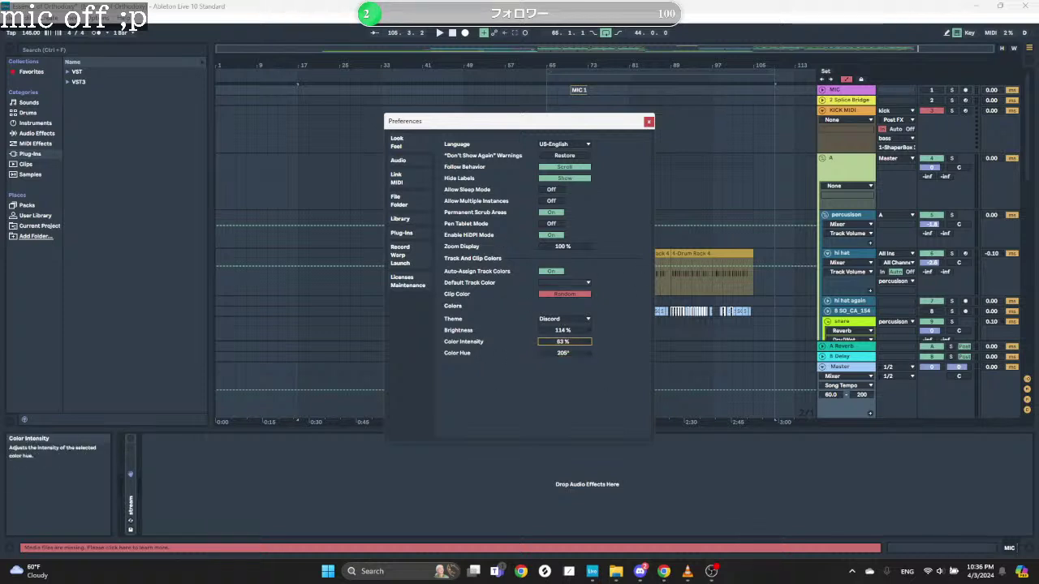
{"action": "left_click", "coordinate": [648, 122]}
Step: Switch to Chrome and like the Sanzu b2b VKTM full set video on YouTube
{"action": "scroll", "coordinate": [617, 415], "scroll_direction": "down", "scroll_amount": 1}
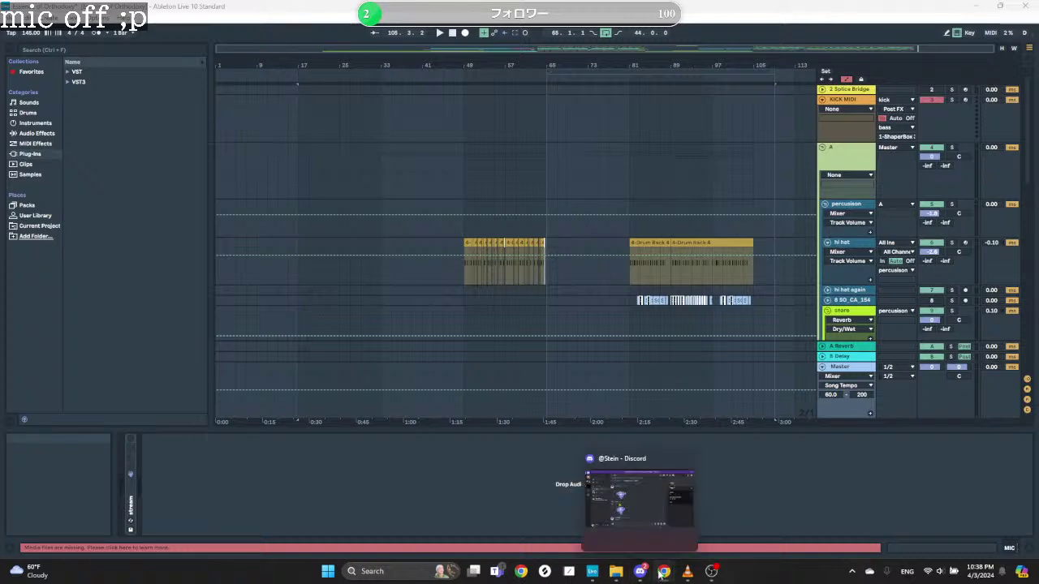
{"action": "mouse_move", "coordinate": [663, 571]}
{"action": "left_click", "coordinate": [795, 515]}
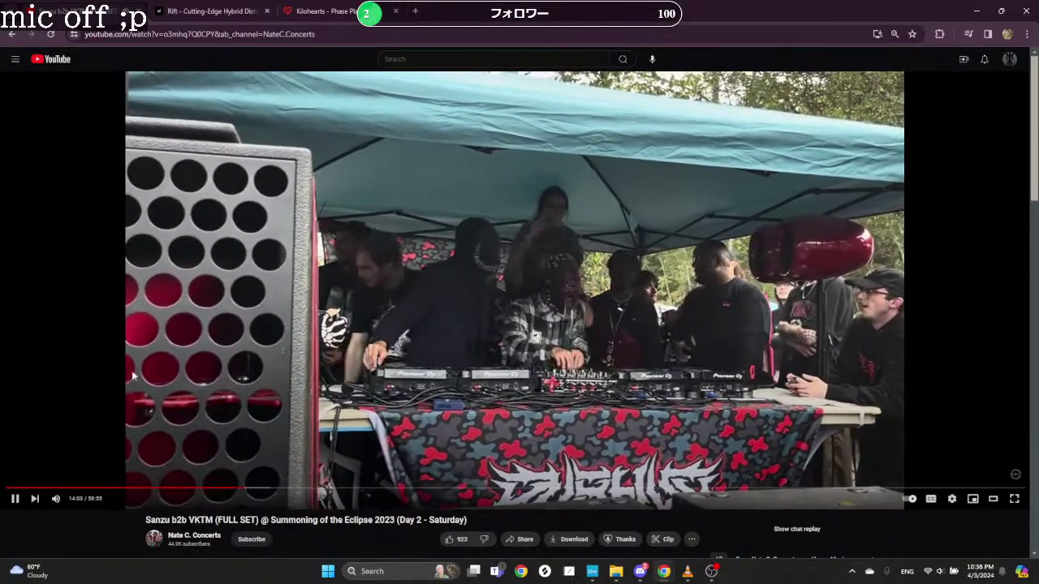
{"action": "mouse_move", "coordinate": [57, 498]}
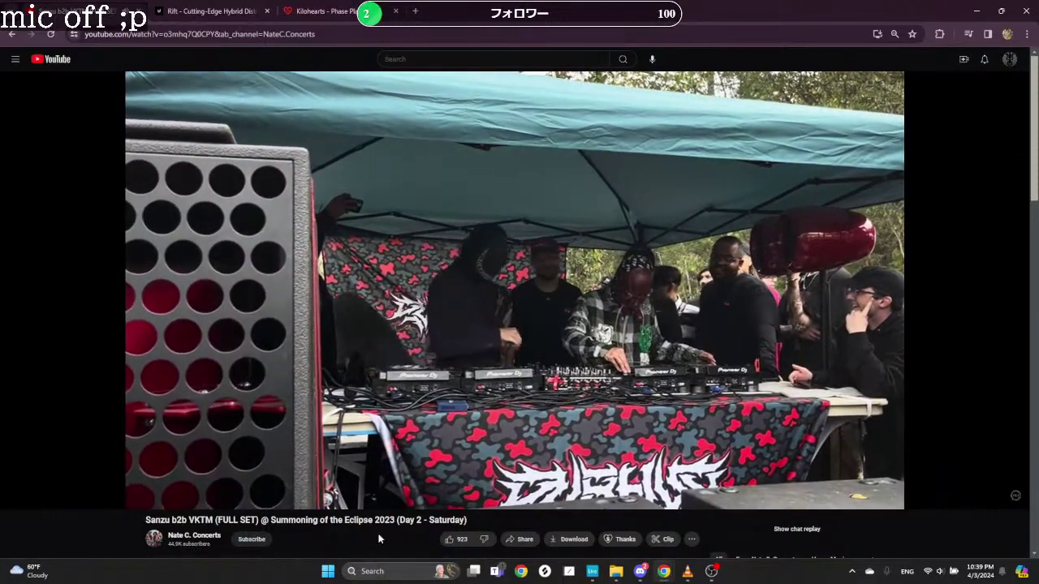
{"action": "left_click", "coordinate": [451, 539]}
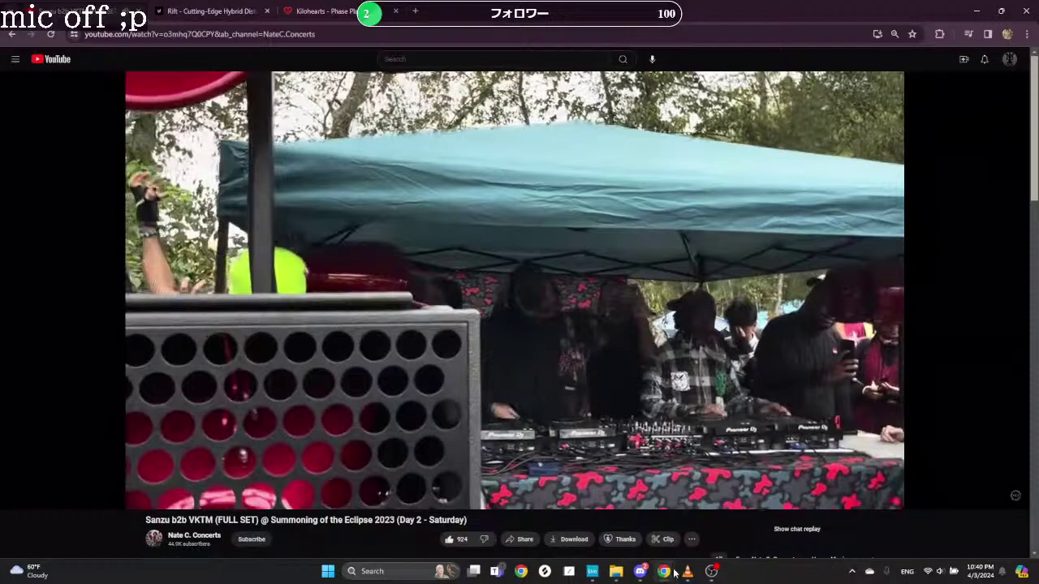
Step: Bring up VLC media player and close it
{"action": "left_click", "coordinate": [687, 571]}
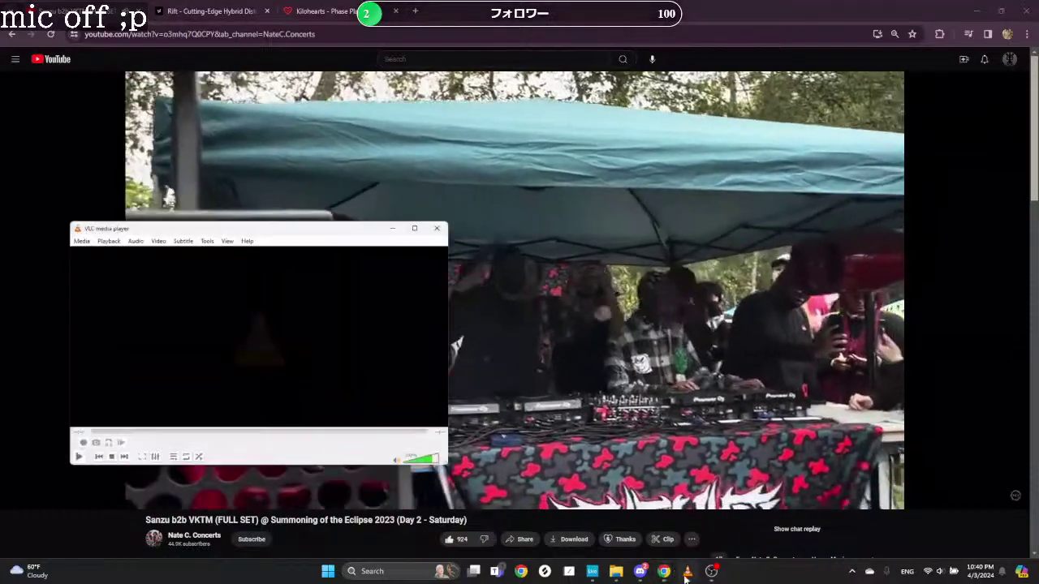
{"action": "left_click", "coordinate": [414, 189]}
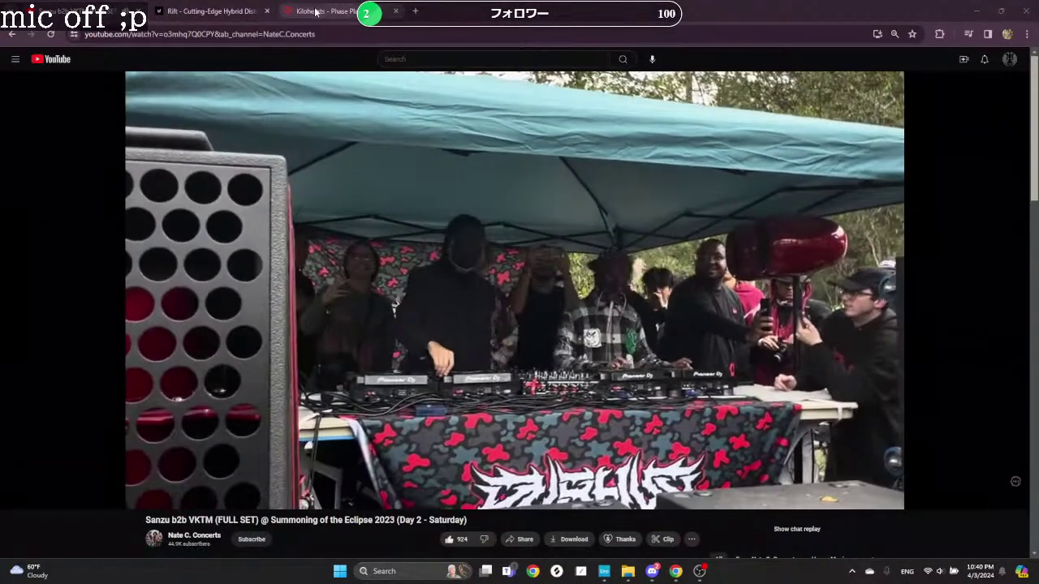
Step: Look through the Kilohearts Phase Plant product page, from the feature descriptions to the resources at its end
{"action": "left_click", "coordinate": [320, 11]}
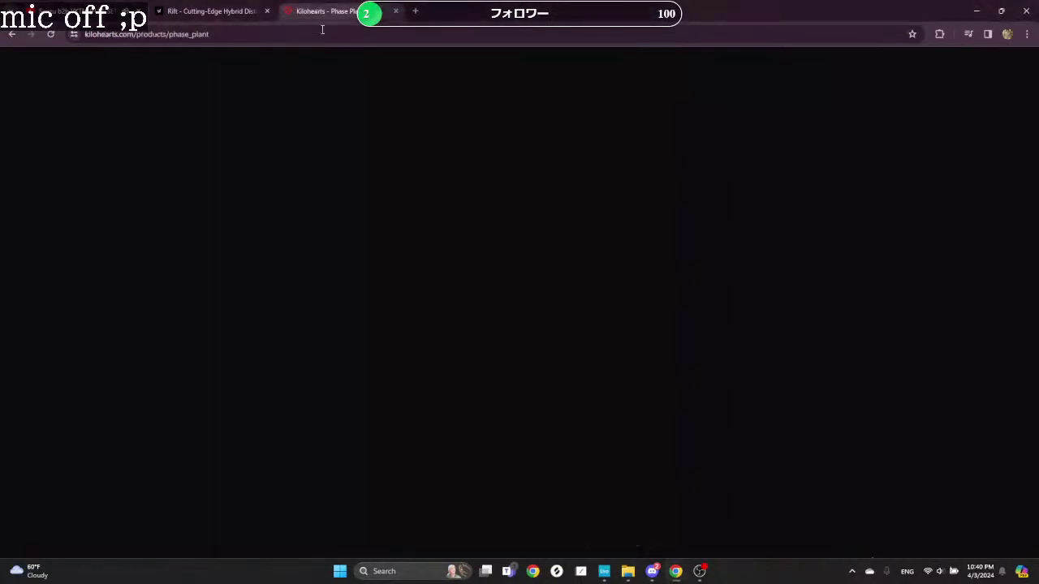
{"action": "scroll", "coordinate": [377, 284], "scroll_direction": "down", "scroll_amount": 3}
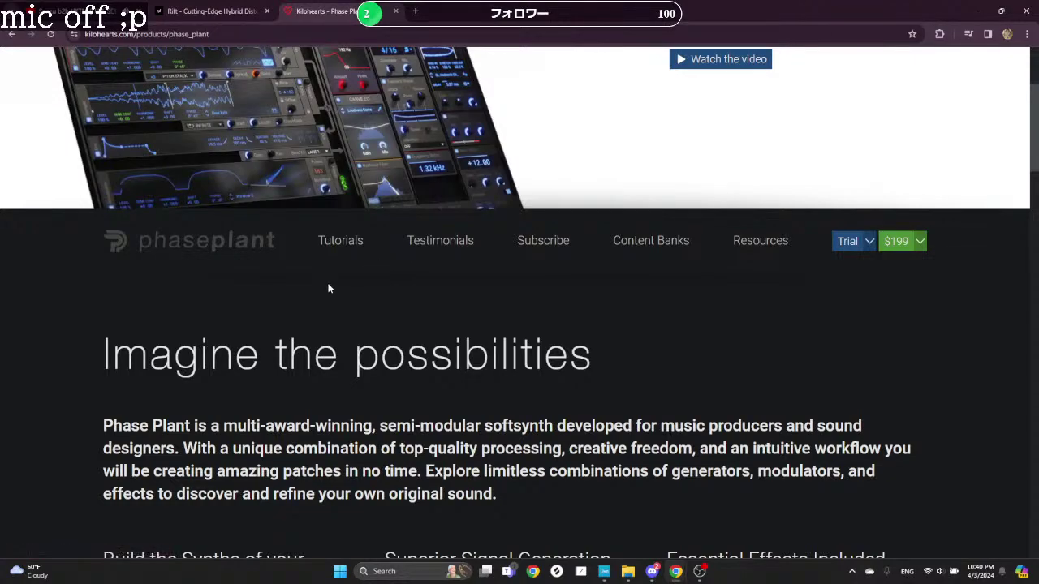
{"action": "scroll", "coordinate": [329, 288], "scroll_direction": "down", "scroll_amount": 10}
{"action": "scroll", "coordinate": [333, 284], "scroll_direction": "up", "scroll_amount": 1}
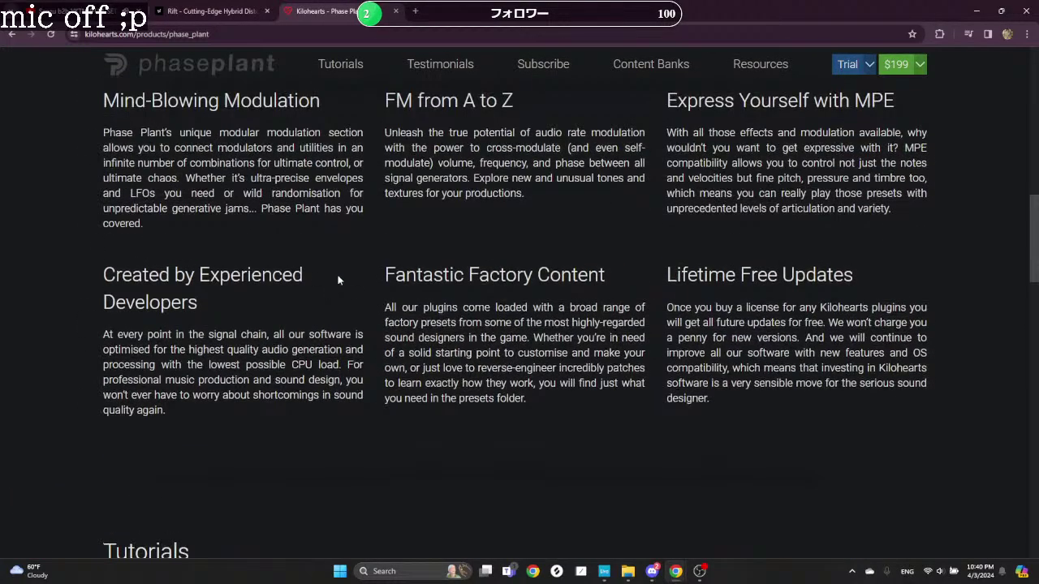
{"action": "scroll", "coordinate": [338, 280], "scroll_direction": "up", "scroll_amount": 2}
{"action": "scroll", "coordinate": [339, 280], "scroll_direction": "down", "scroll_amount": 10}
{"action": "scroll", "coordinate": [339, 280], "scroll_direction": "up", "scroll_amount": 1}
{"action": "scroll", "coordinate": [339, 280], "scroll_direction": "down", "scroll_amount": 5}
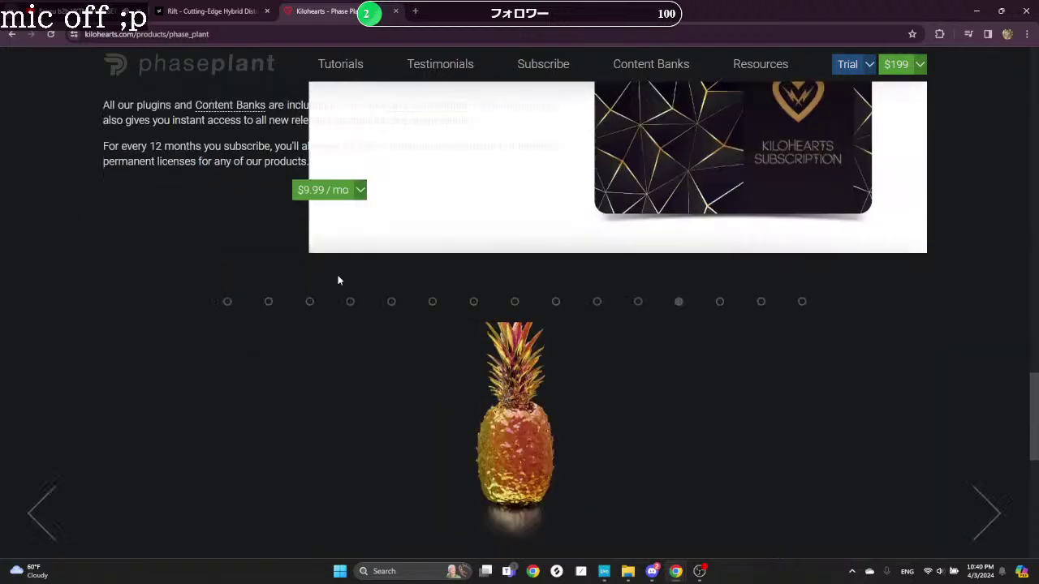
{"action": "scroll", "coordinate": [338, 280], "scroll_direction": "down", "scroll_amount": 8}
{"action": "scroll", "coordinate": [338, 281], "scroll_direction": "up", "scroll_amount": 1}
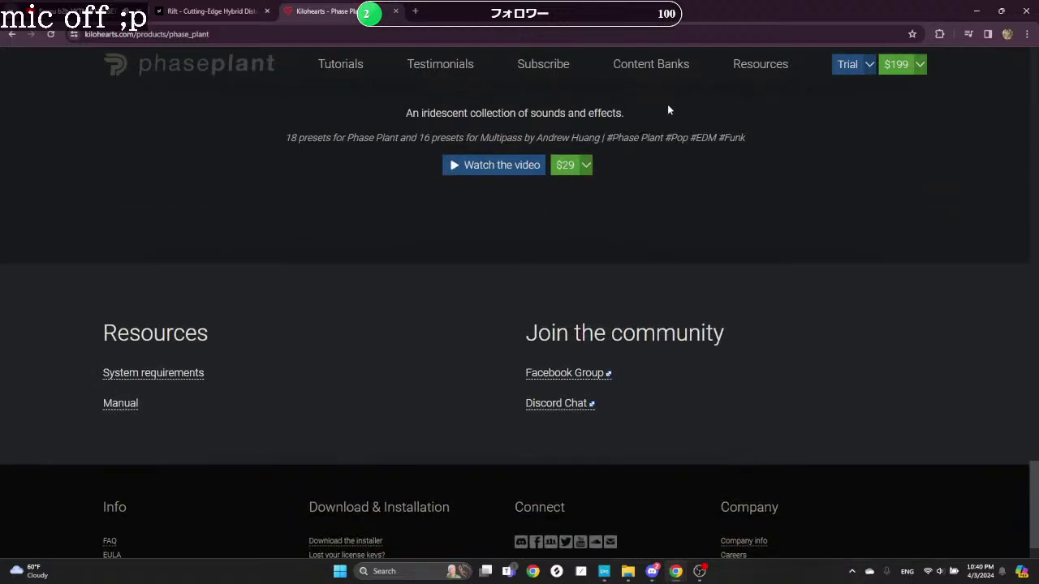
Step: Open the Phase Plant manual from the product page's resources and read its User Interface section
{"action": "left_click", "coordinate": [762, 72]}
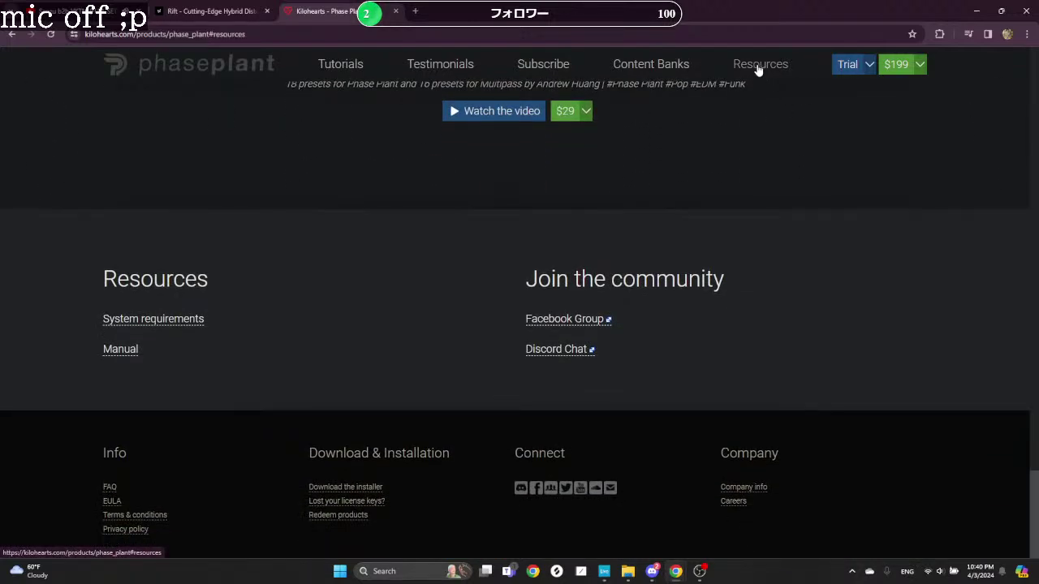
{"action": "left_click", "coordinate": [120, 351]}
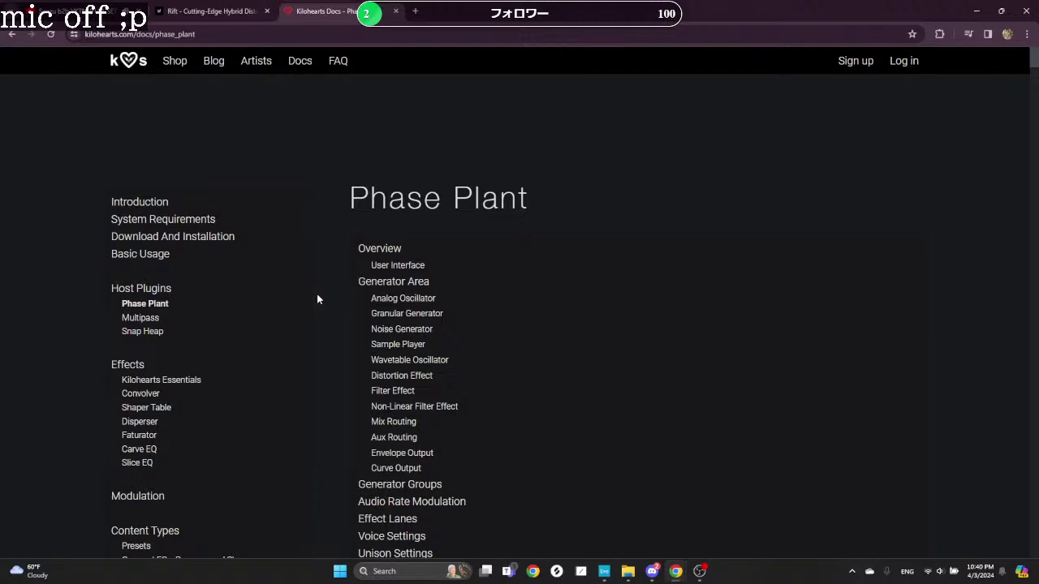
{"action": "left_click", "coordinate": [403, 266]}
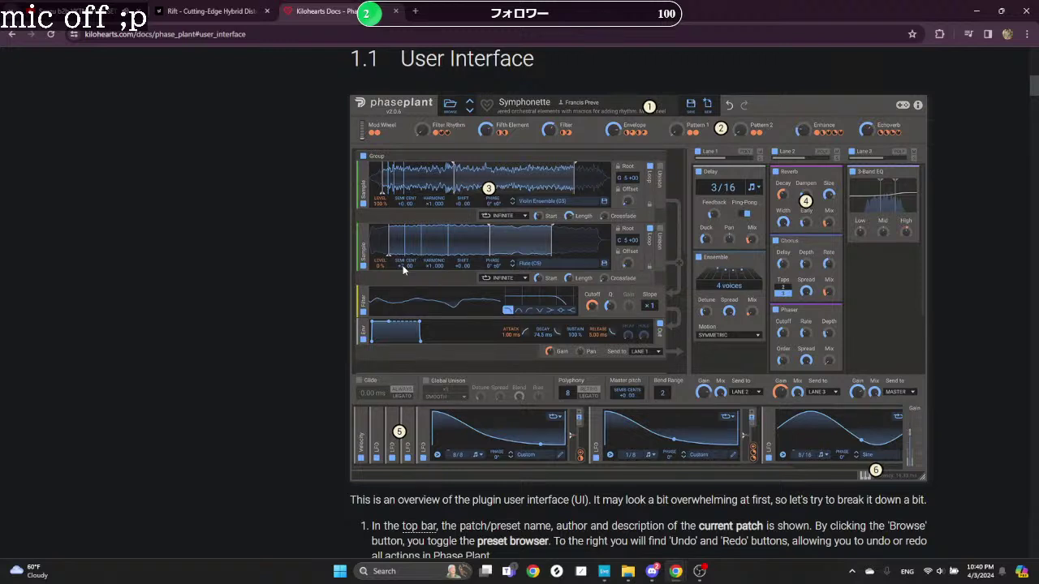
{"action": "scroll", "coordinate": [403, 268], "scroll_direction": "down", "scroll_amount": 1}
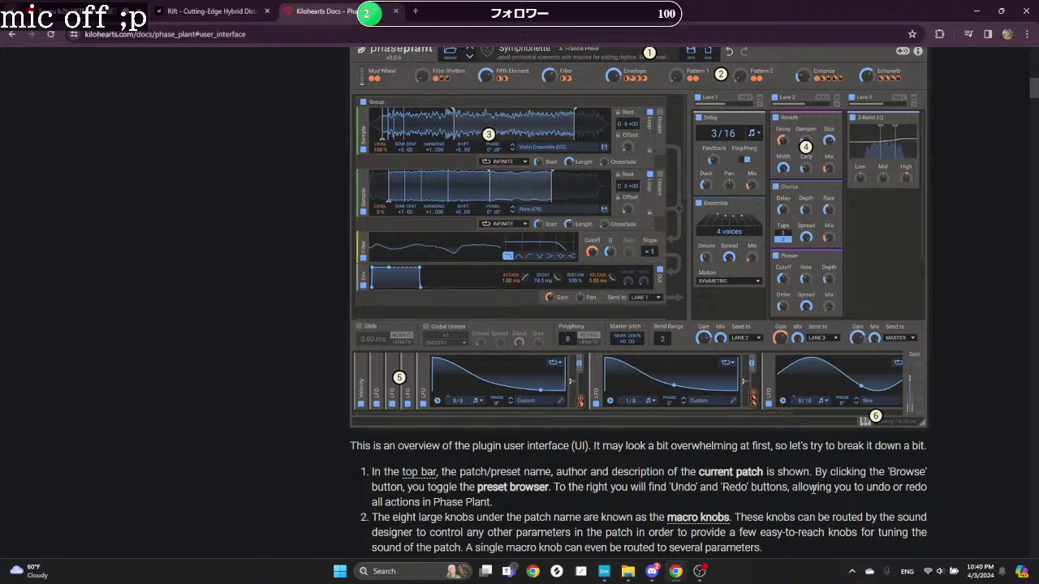
{"action": "scroll", "coordinate": [769, 487], "scroll_direction": "down", "scroll_amount": 1}
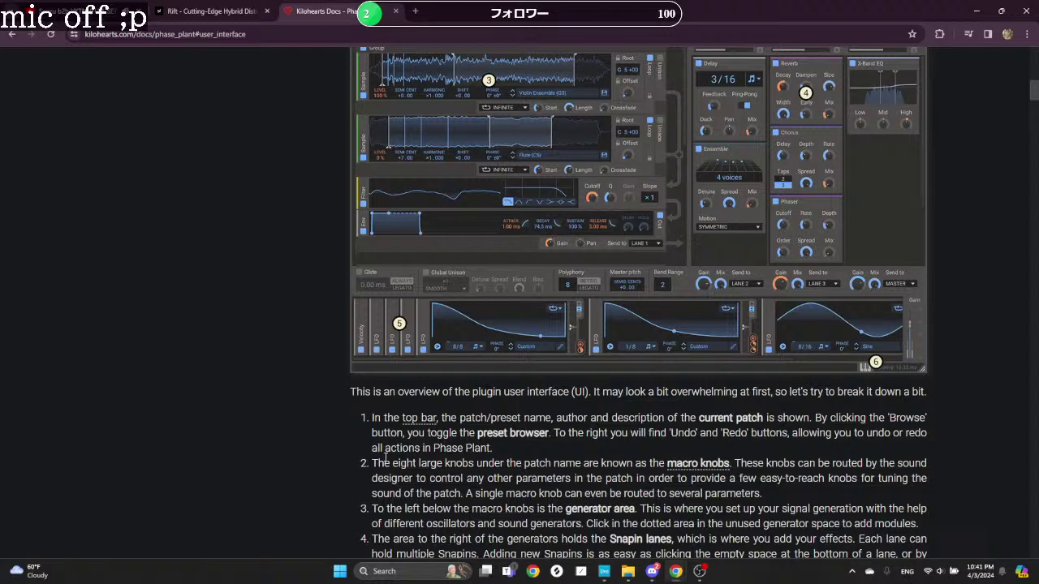
Step: Read the rest of the manual's interface overview and the Generator Area chapter down to the Analog Oscillator section
{"action": "scroll", "coordinate": [385, 458], "scroll_direction": "down", "scroll_amount": 1}
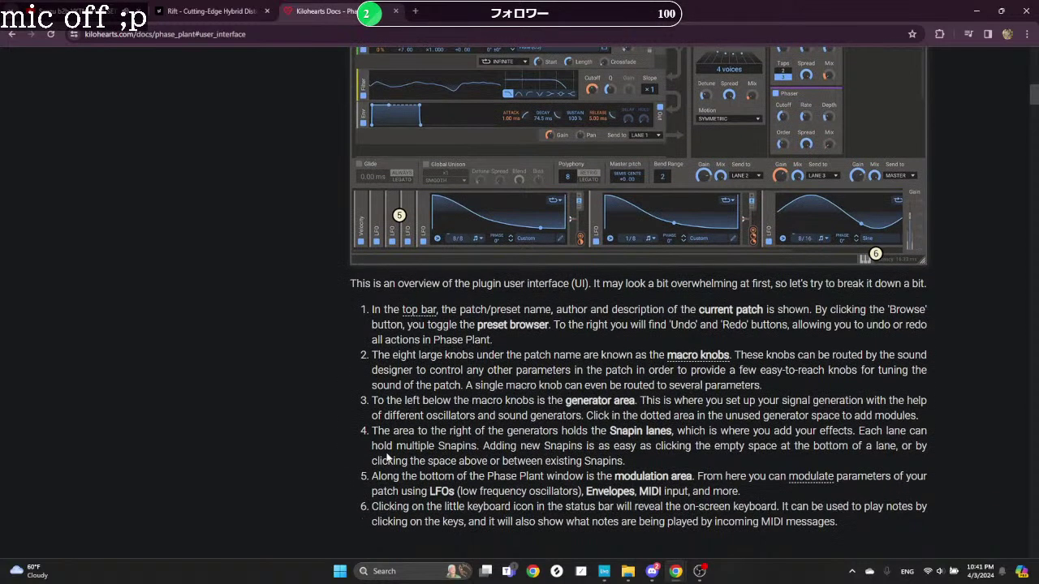
{"action": "scroll", "coordinate": [387, 453], "scroll_direction": "down", "scroll_amount": 1}
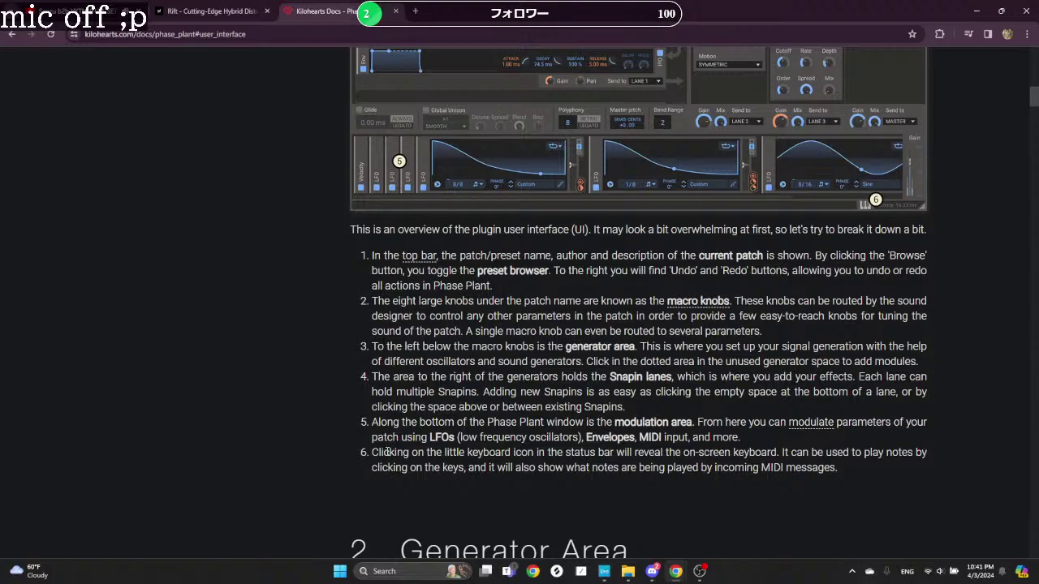
{"action": "scroll", "coordinate": [387, 452], "scroll_direction": "down", "scroll_amount": 6}
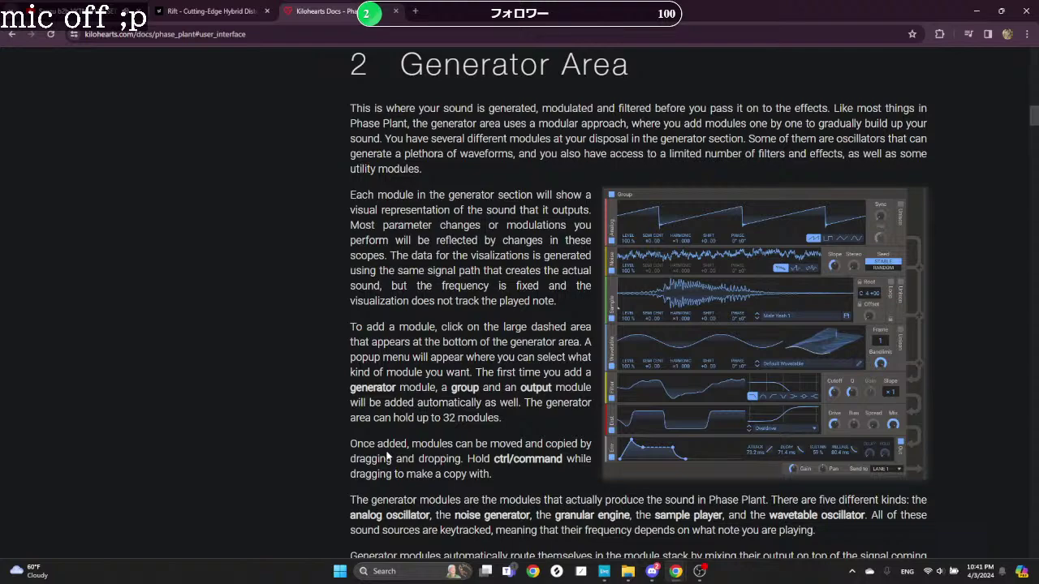
{"action": "scroll", "coordinate": [387, 457], "scroll_direction": "down", "scroll_amount": 6}
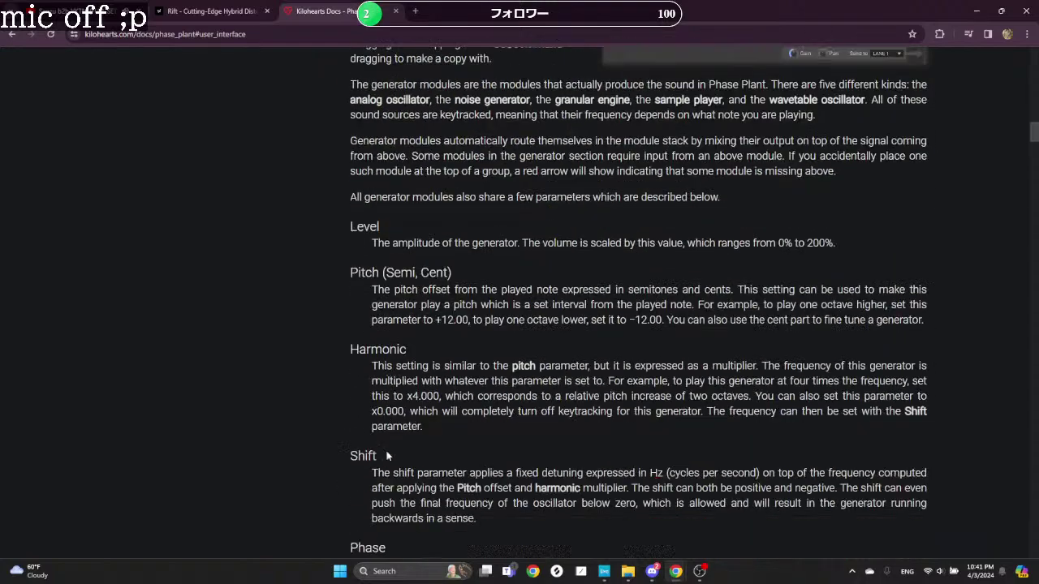
{"action": "scroll", "coordinate": [388, 454], "scroll_direction": "down", "scroll_amount": 1}
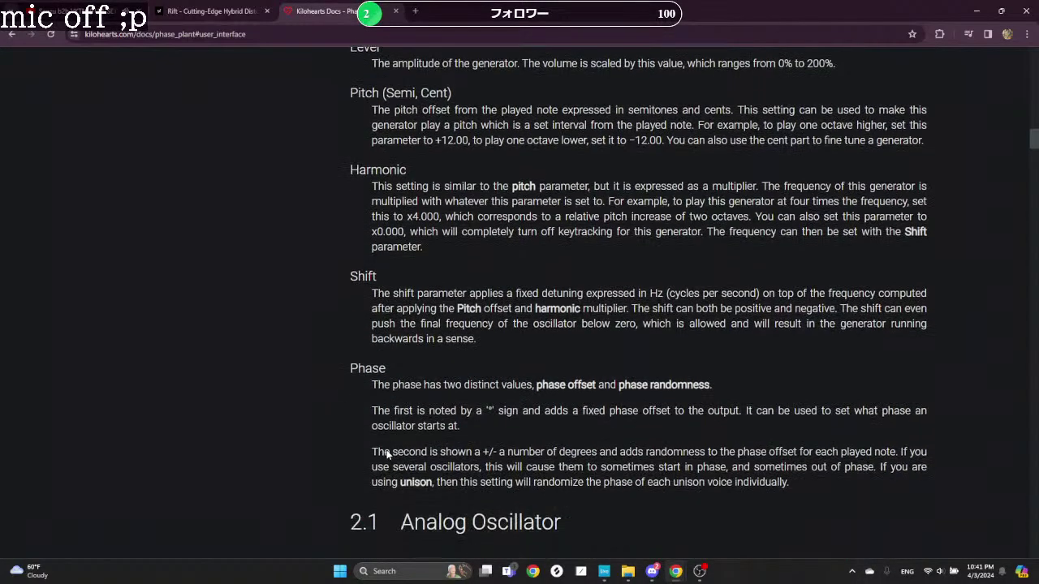
{"action": "scroll", "coordinate": [387, 451], "scroll_direction": "down", "scroll_amount": 1}
{"action": "scroll", "coordinate": [387, 451], "scroll_direction": "down", "scroll_amount": 2}
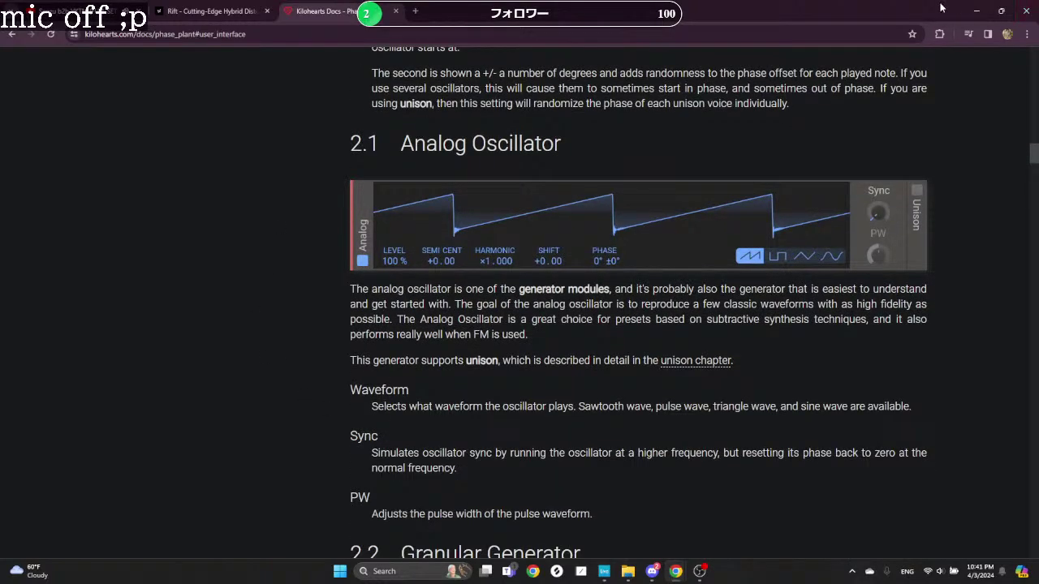
Step: Return to the Sanzu b2b VKTM full set video on YouTube and play it in full screen
{"action": "left_click", "coordinate": [81, 11]}
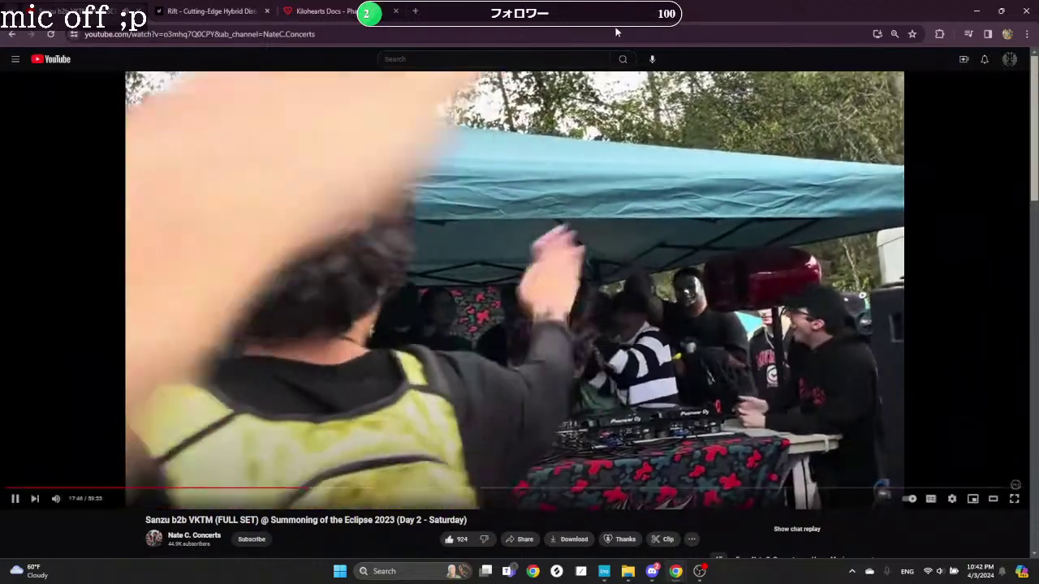
{"action": "double_click", "coordinate": [543, 362]}
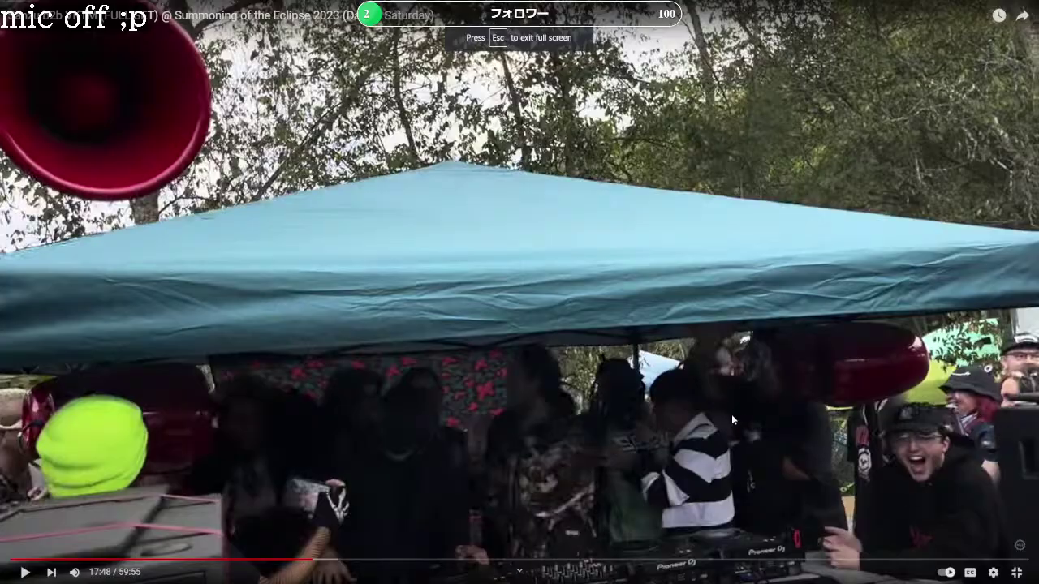
{"action": "left_click", "coordinate": [731, 419]}
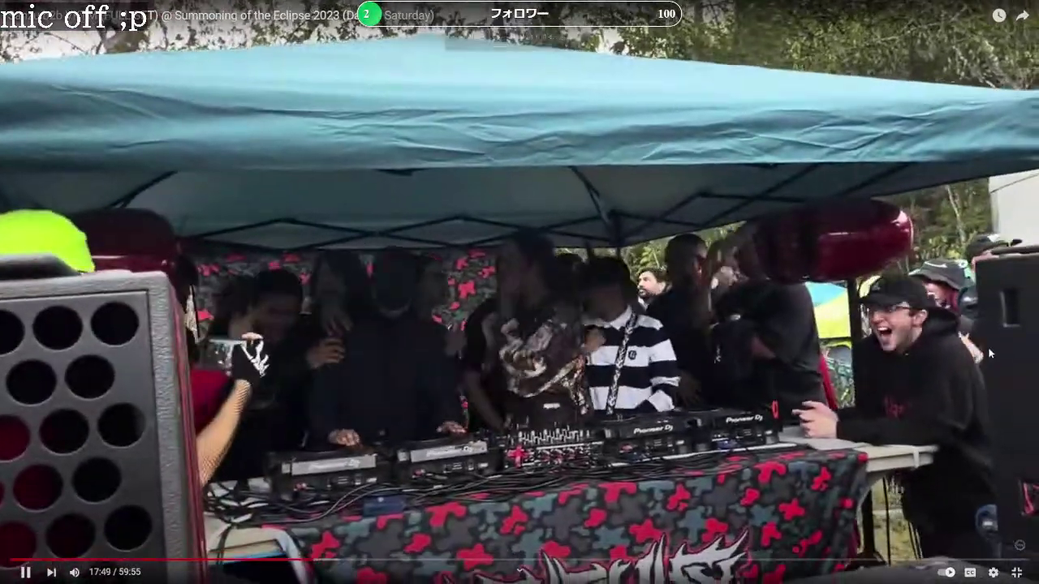
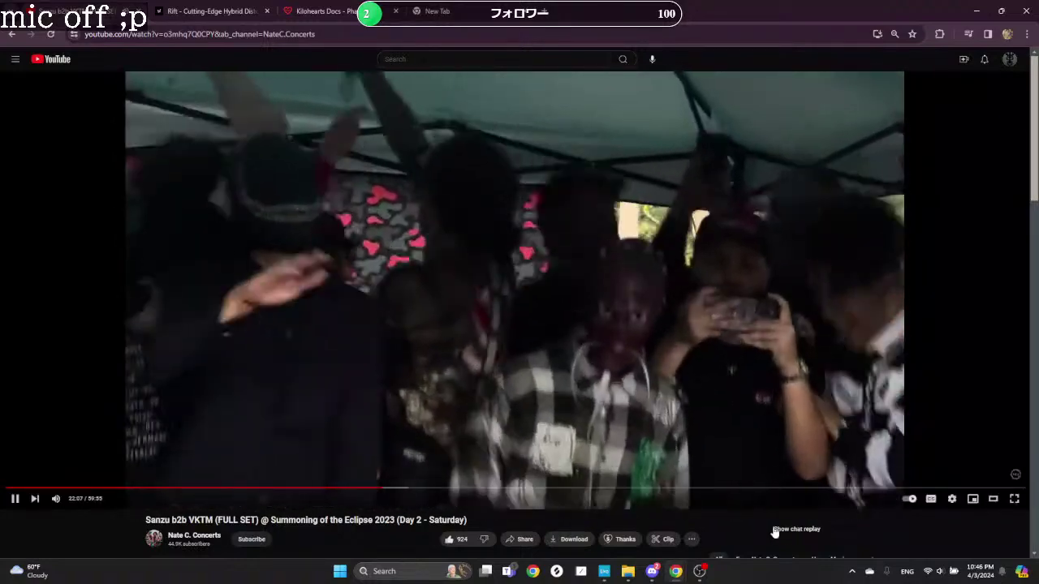
Step: Open TypeRacer in the new browser tab and enter a typing race
{"action": "left_click", "coordinate": [436, 11]}
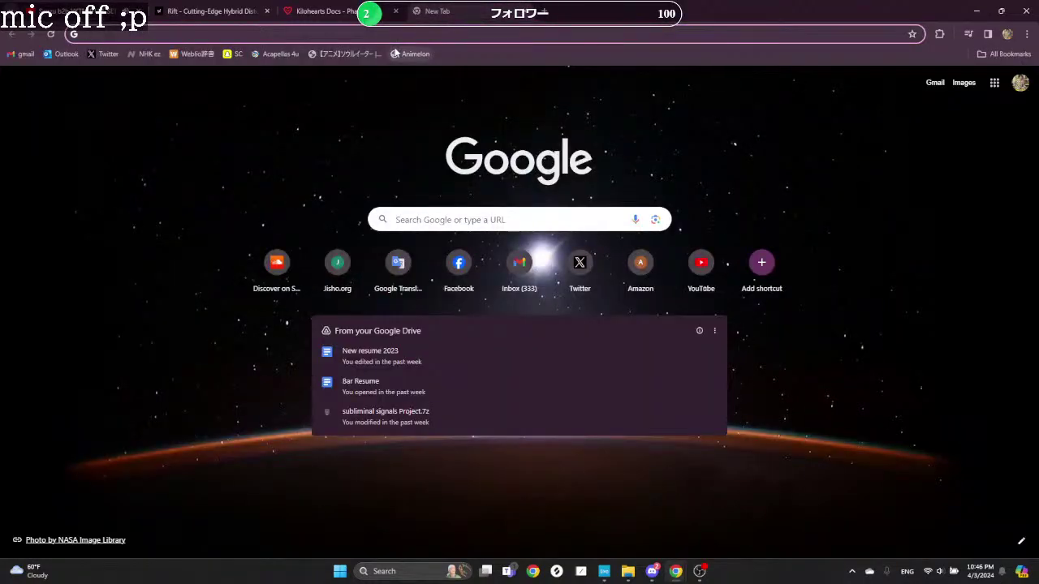
{"action": "type", "text": "typer"}
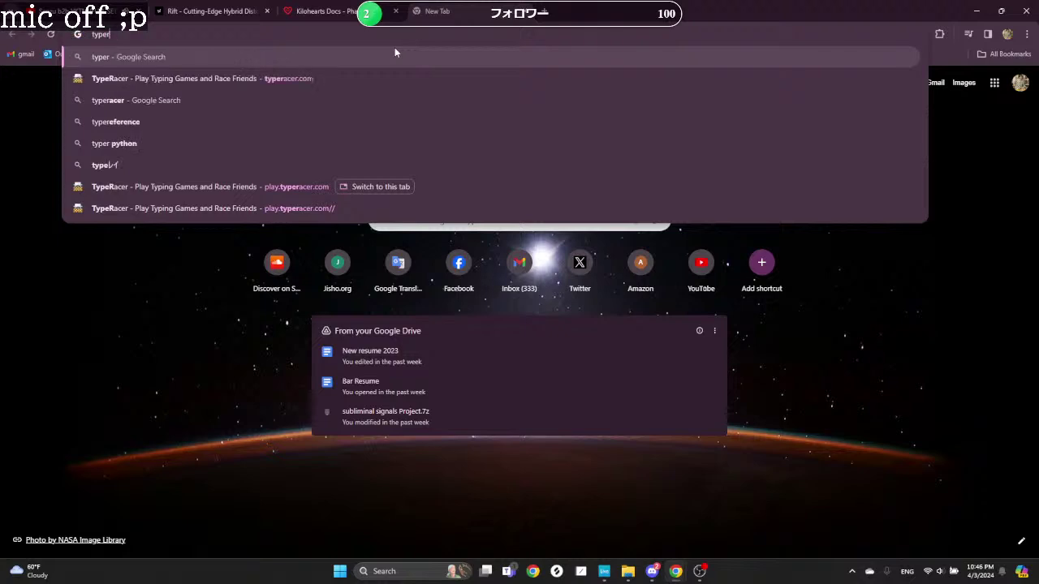
{"action": "key", "text": "Return"}
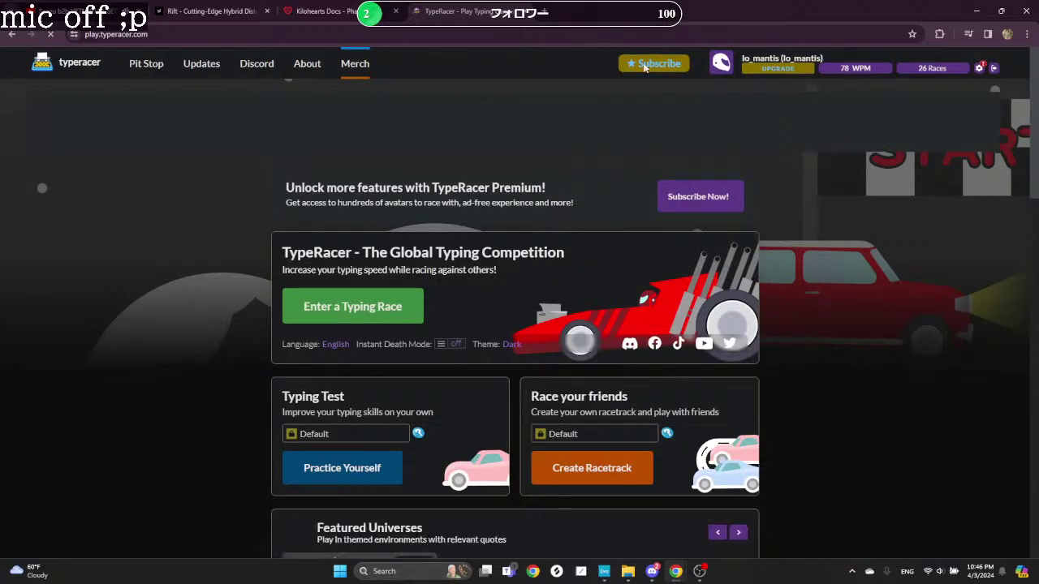
{"action": "left_click", "coordinate": [374, 322]}
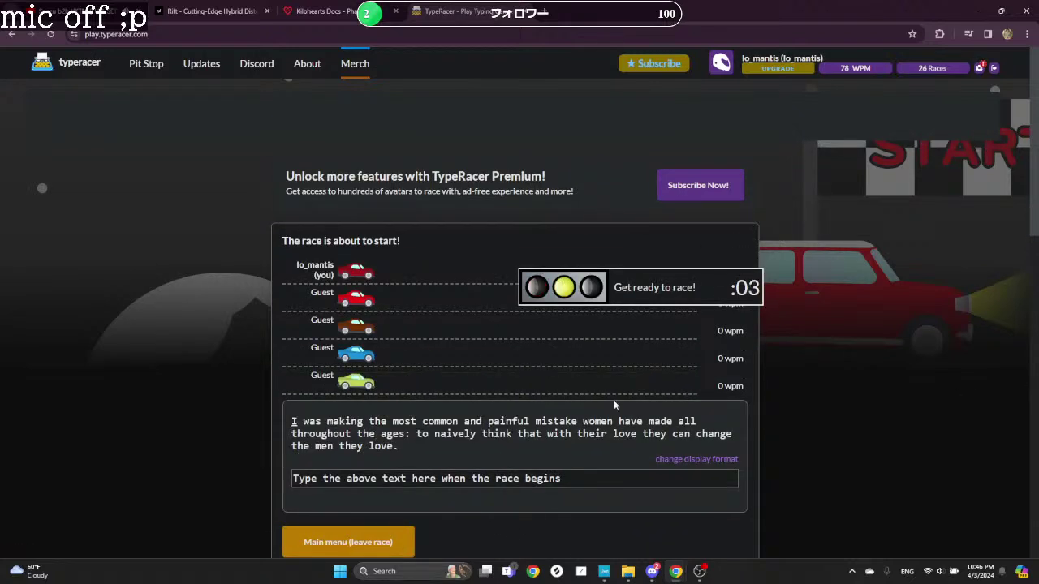
{"action": "left_click", "coordinate": [424, 577]}
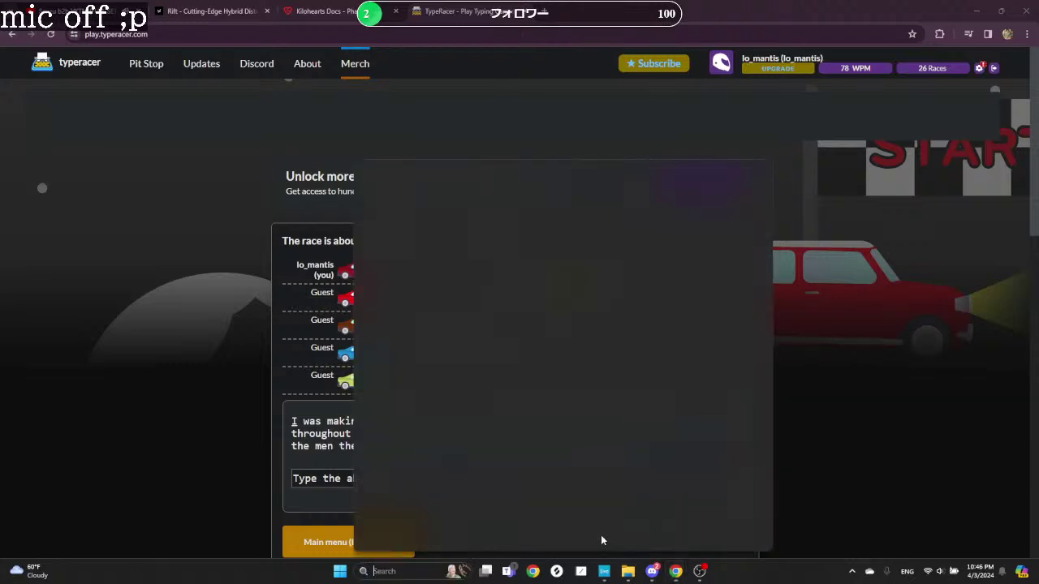
{"action": "left_click", "coordinate": [874, 484]}
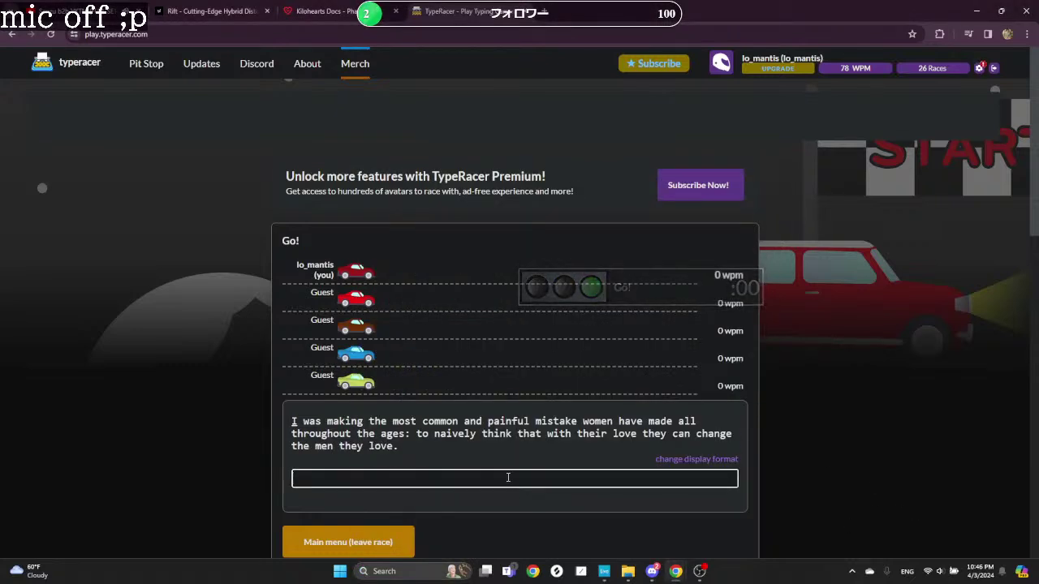
Step: Complete the race by typing its whole quote, from "I was making the most common" to "the men they love.", correcting any typos
{"action": "type", "text": "I was making the most com"}
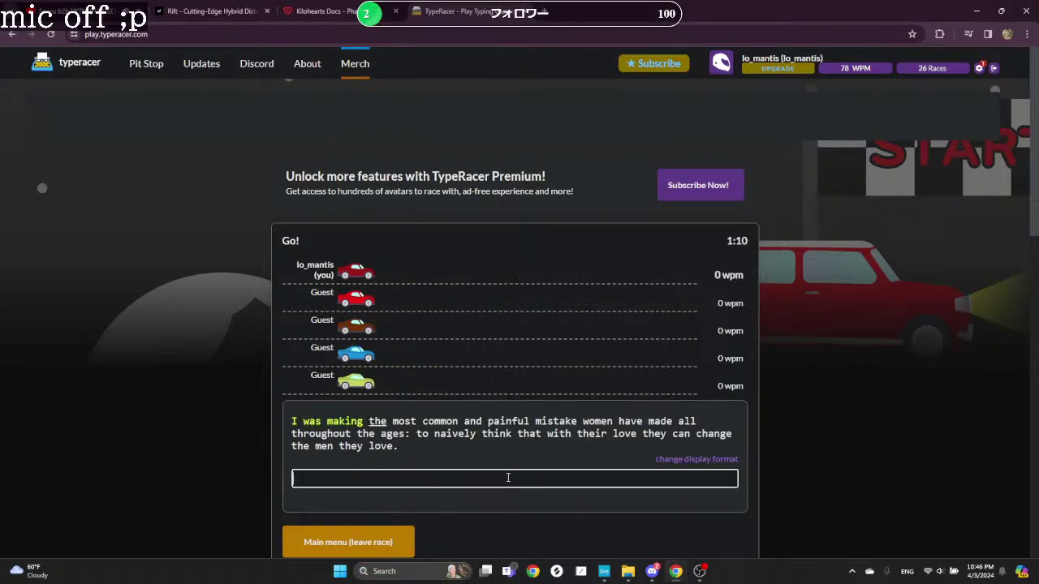
{"action": "type", "text": "mon and painful"}
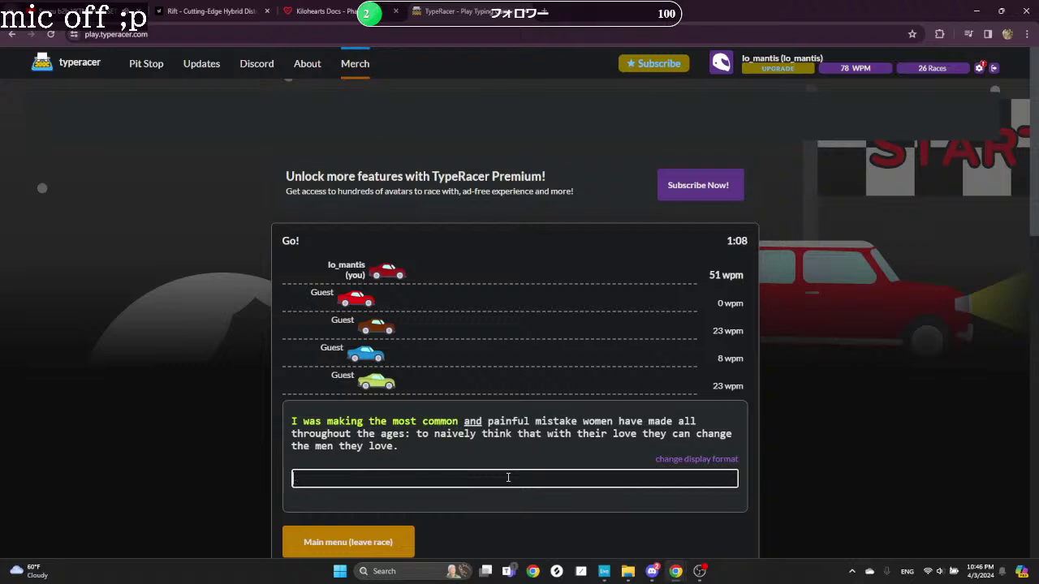
{"action": "type", "text": " mis"}
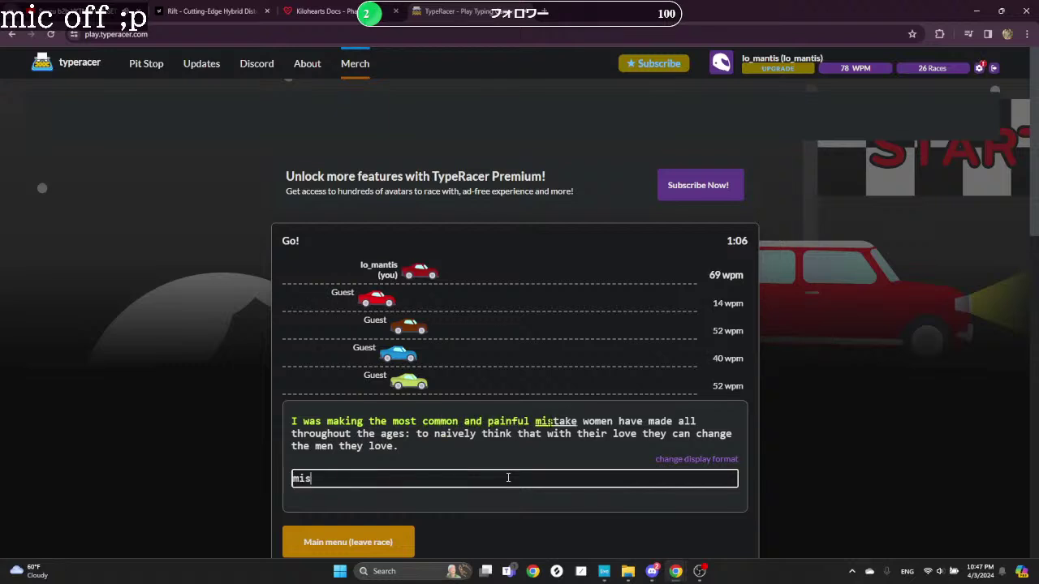
{"action": "type", "text": "take women have made all throuhg"}
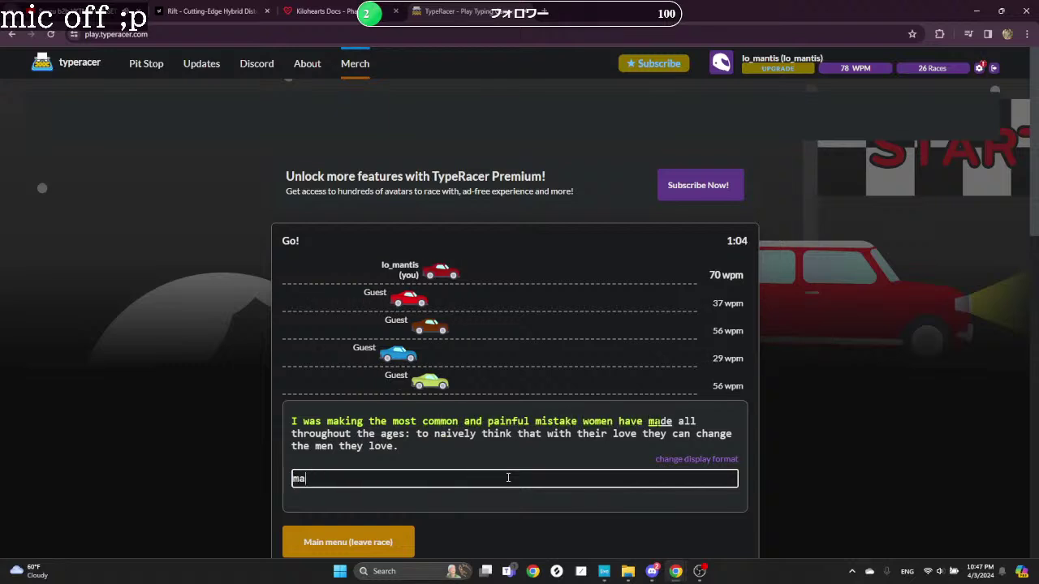
{"action": "key", "text": "BackSpace"}
{"action": "key", "text": "BackSpace"}
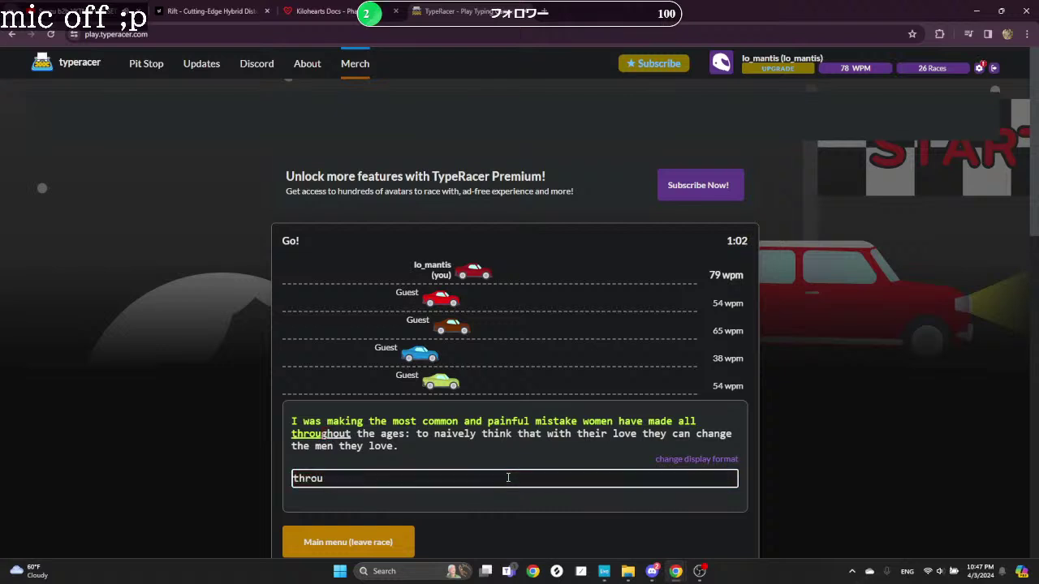
{"action": "type", "text": "ghout the age"}
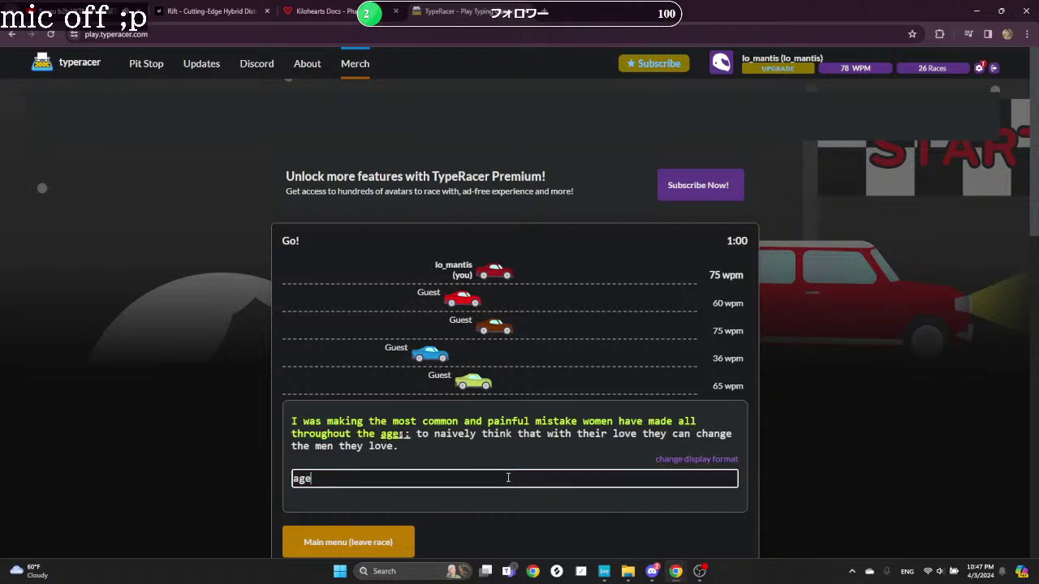
{"action": "type", "text": "s: to naively think"}
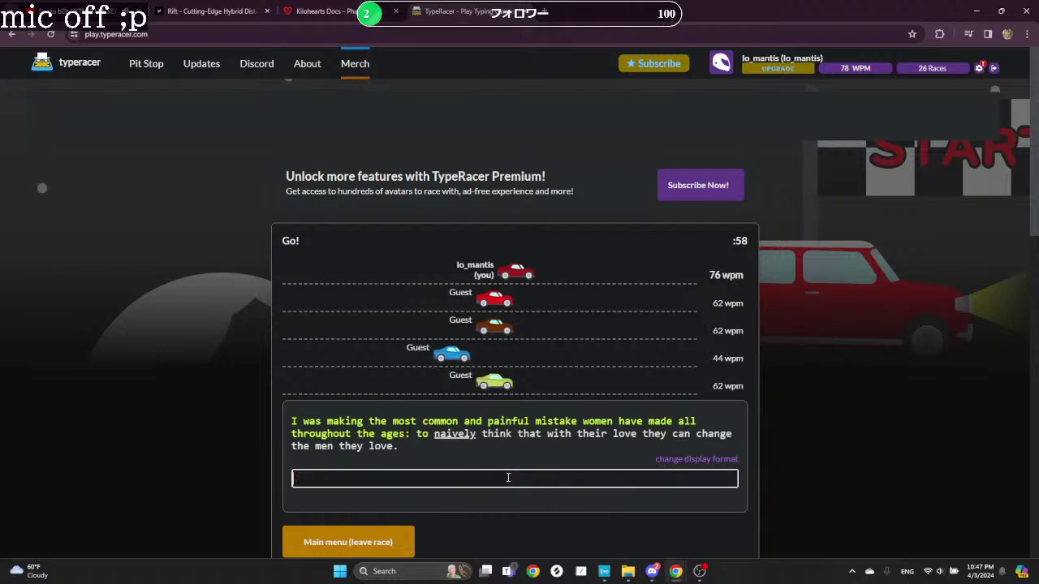
{"action": "type", "text": " that with their love "}
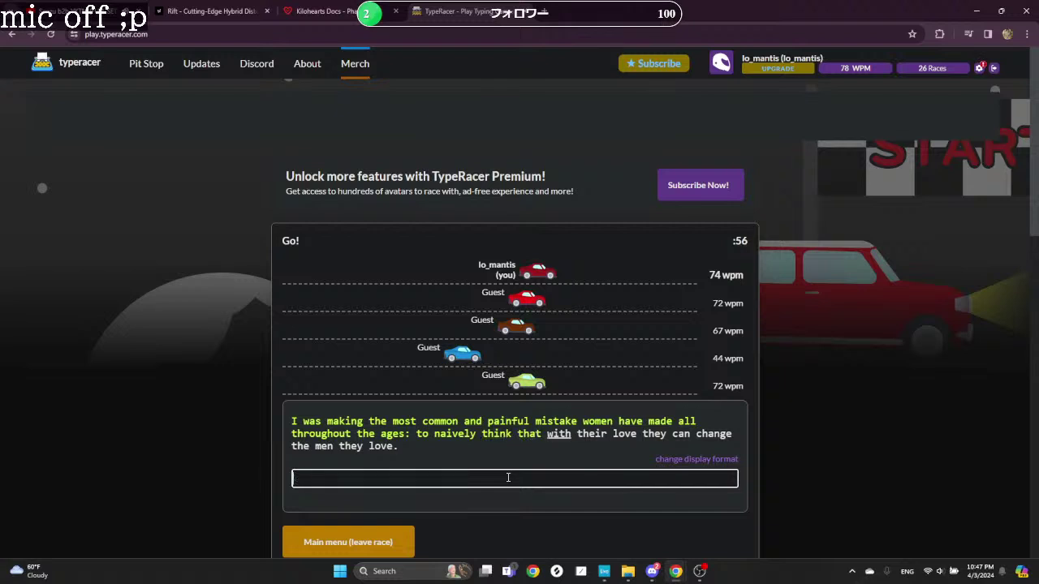
{"action": "type", "text": "they can chance"}
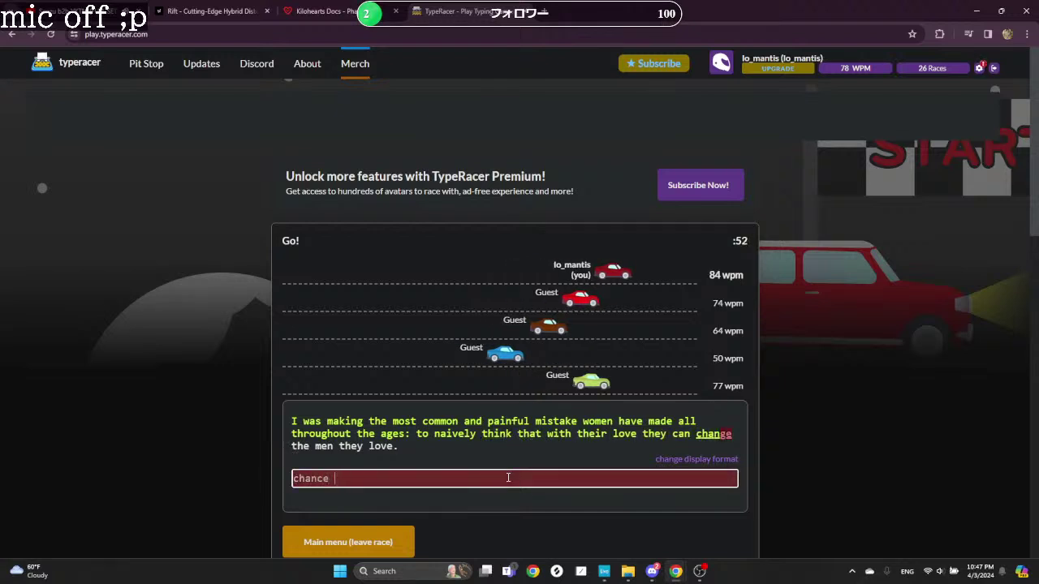
{"action": "key", "text": "BackSpace"}
{"action": "key", "text": "BackSpace"}
{"action": "key", "text": "BackSpace"}
{"action": "type", "text": "ge the men they love."}
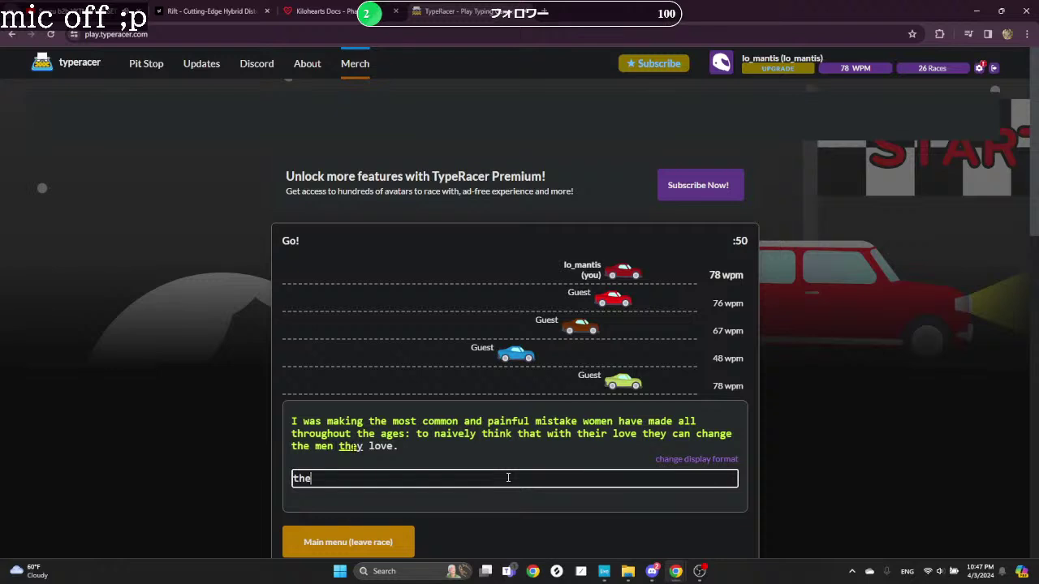
Step: Open Notepad, create a blank document and close the license file without saving its changes
{"action": "left_click", "coordinate": [422, 573]}
{"action": "type", "text": "n"}
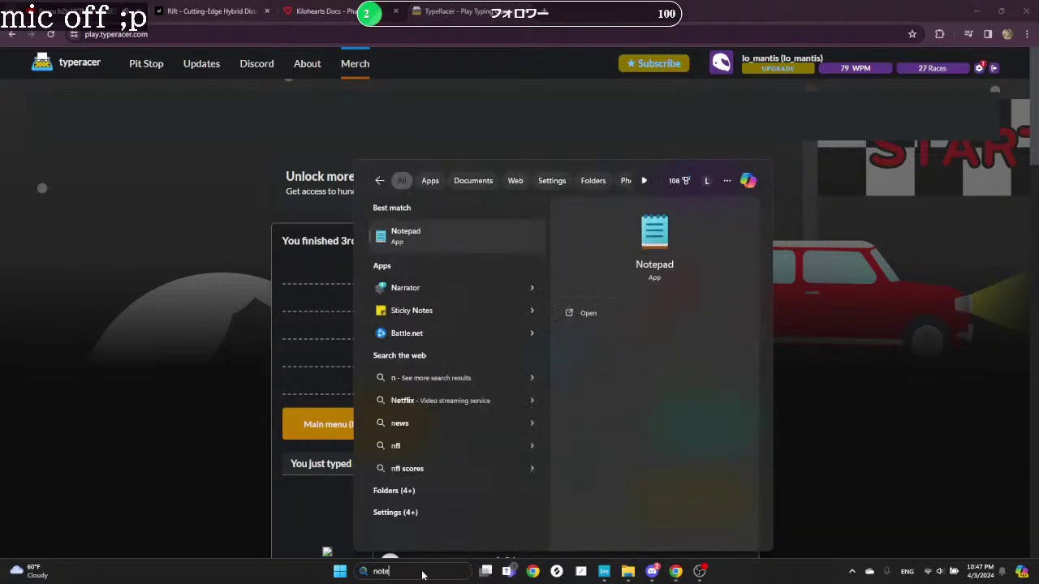
{"action": "type", "text": "ote"}
{"action": "key", "text": "Escape"}
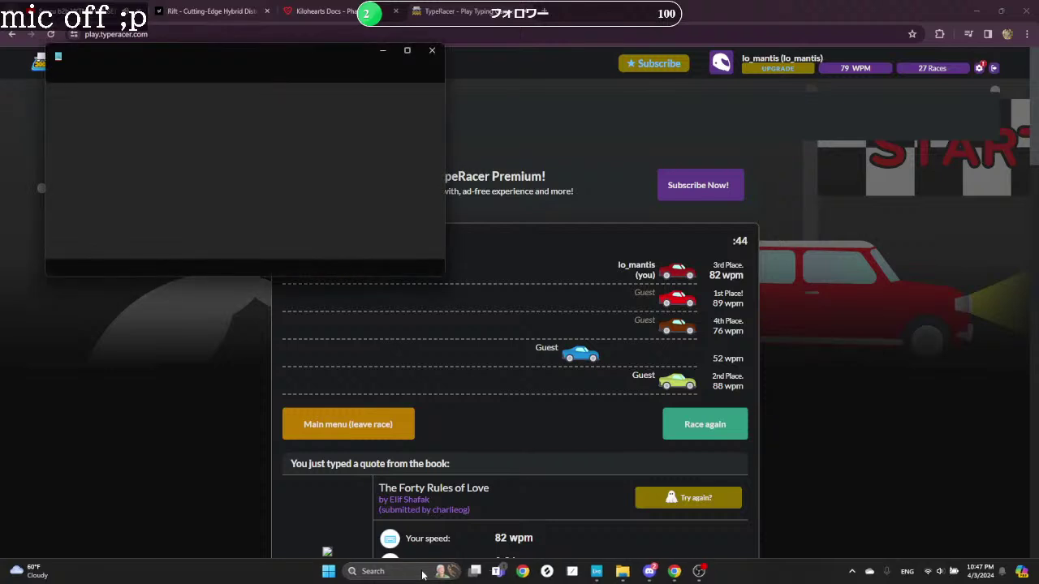
{"action": "key", "text": "ctrl+a"}
{"action": "key", "text": "BackSpace"}
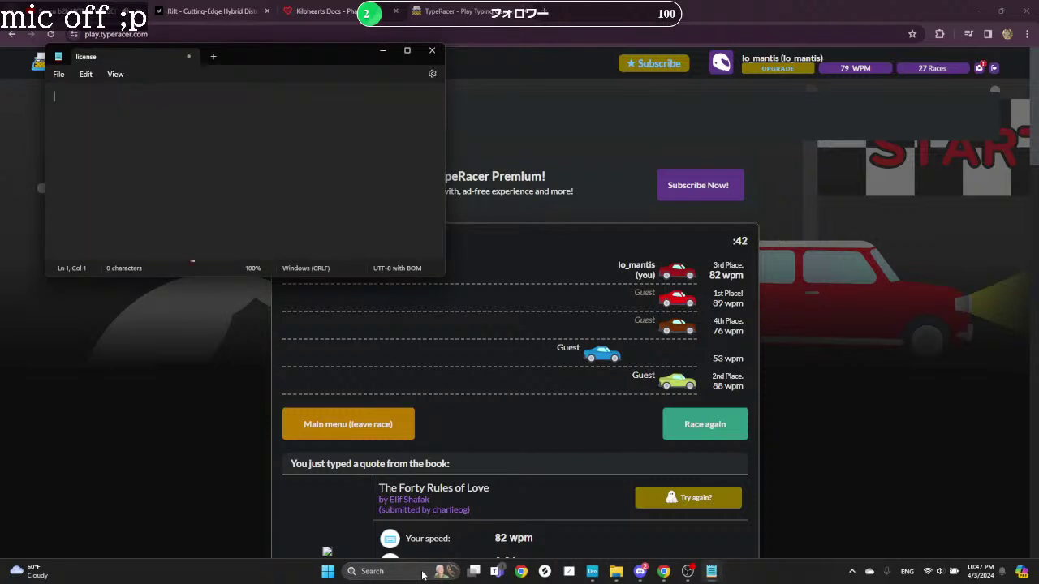
{"action": "left_click", "coordinate": [214, 56]}
{"action": "left_click", "coordinate": [188, 57]}
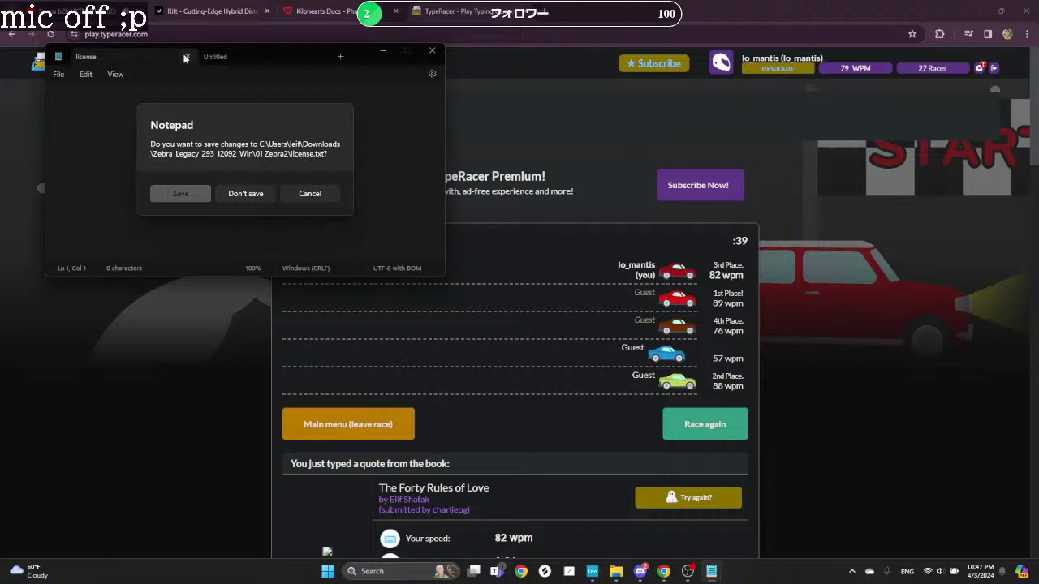
{"action": "left_click", "coordinate": [252, 199]}
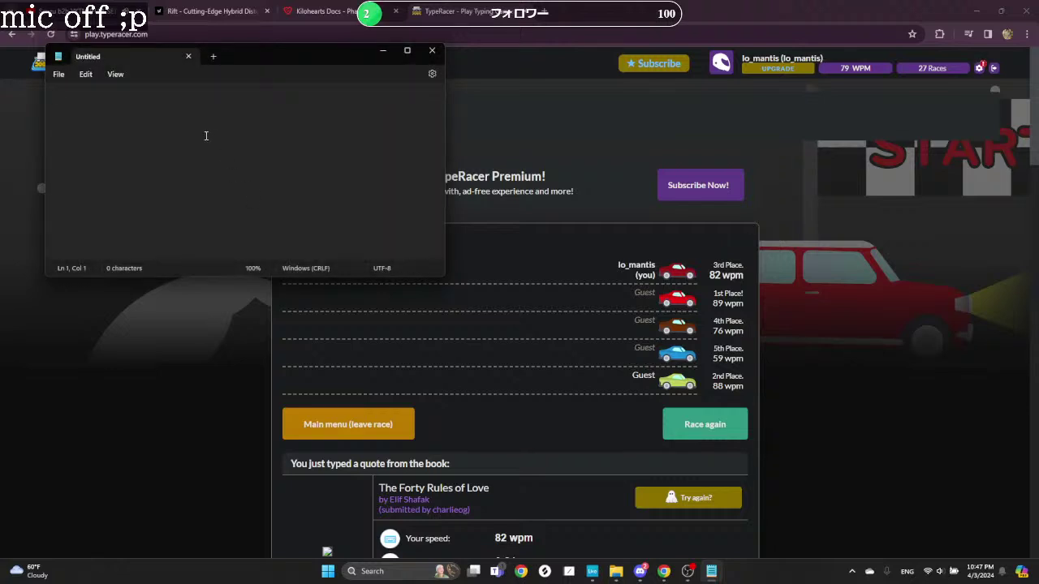
Step: Write "this quote is facts lol" in the blank note, then go back to TypeRacer in Chrome and view the race results
{"action": "type", "text": "this "}
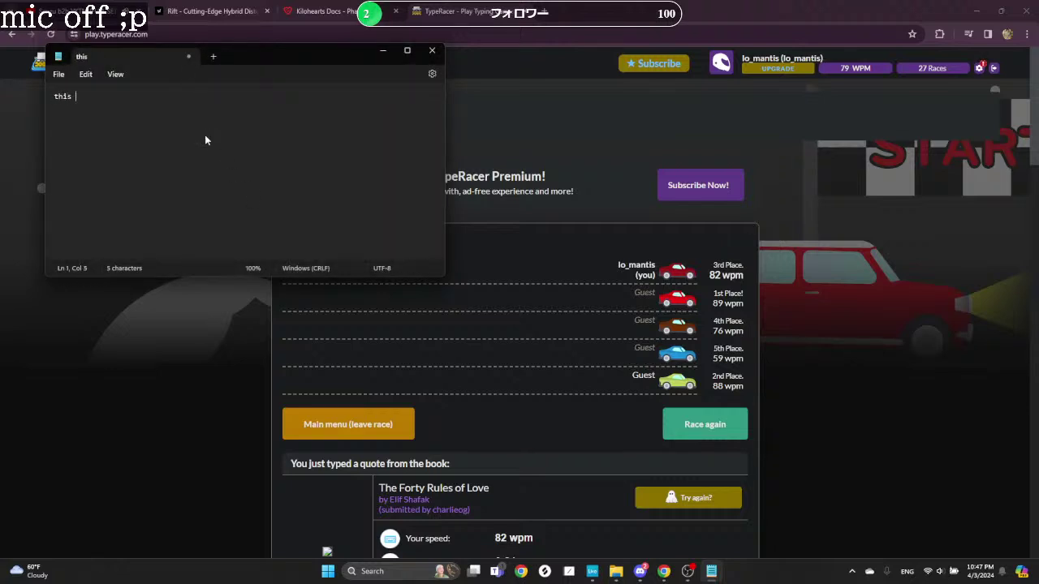
{"action": "type", "text": "quote is facts lol"}
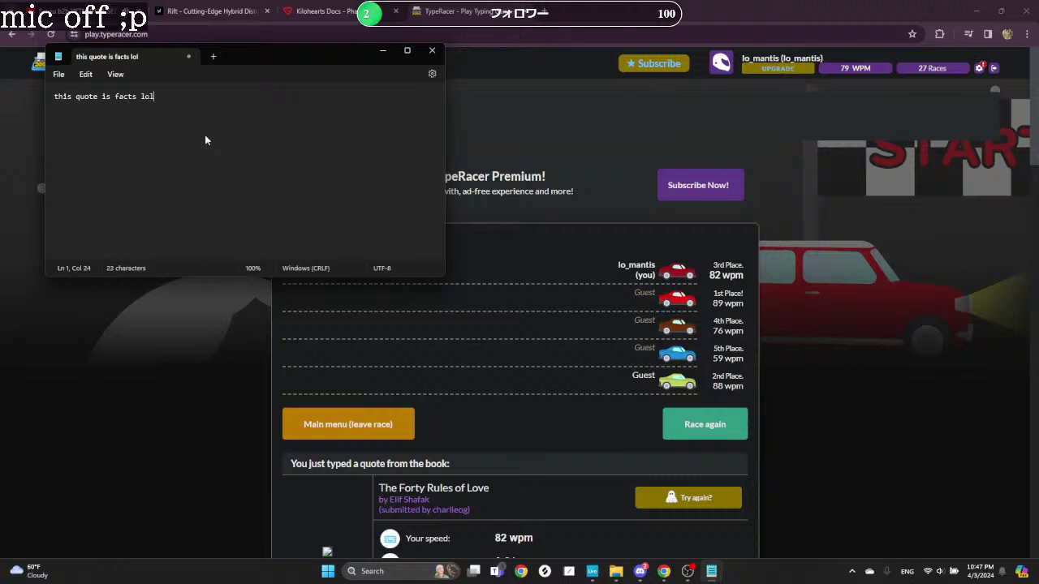
{"action": "key", "text": "Return"}
{"action": "left_click", "coordinate": [203, 384]}
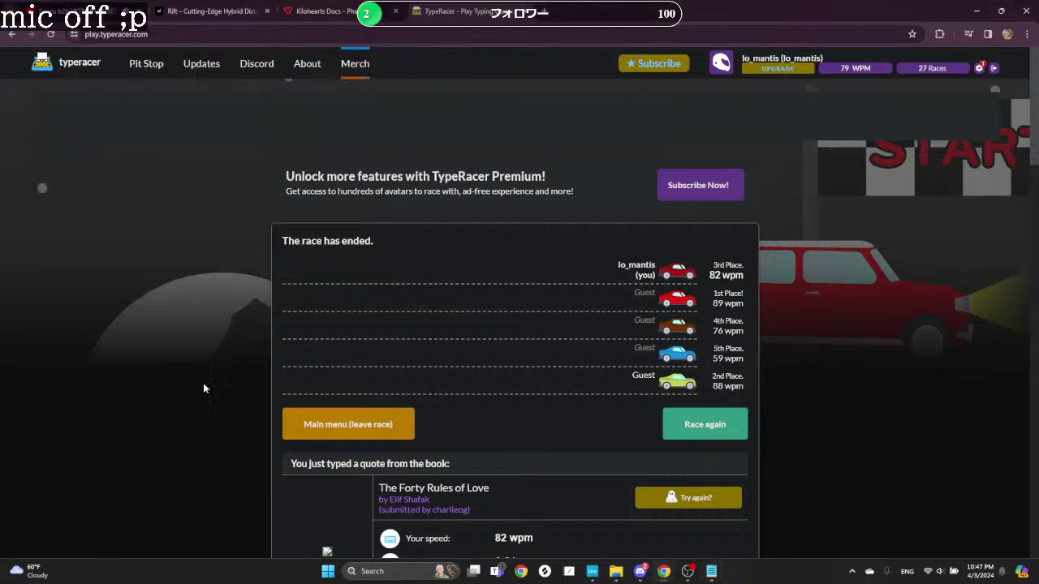
{"action": "scroll", "coordinate": [203, 383], "scroll_direction": "down", "scroll_amount": 4}
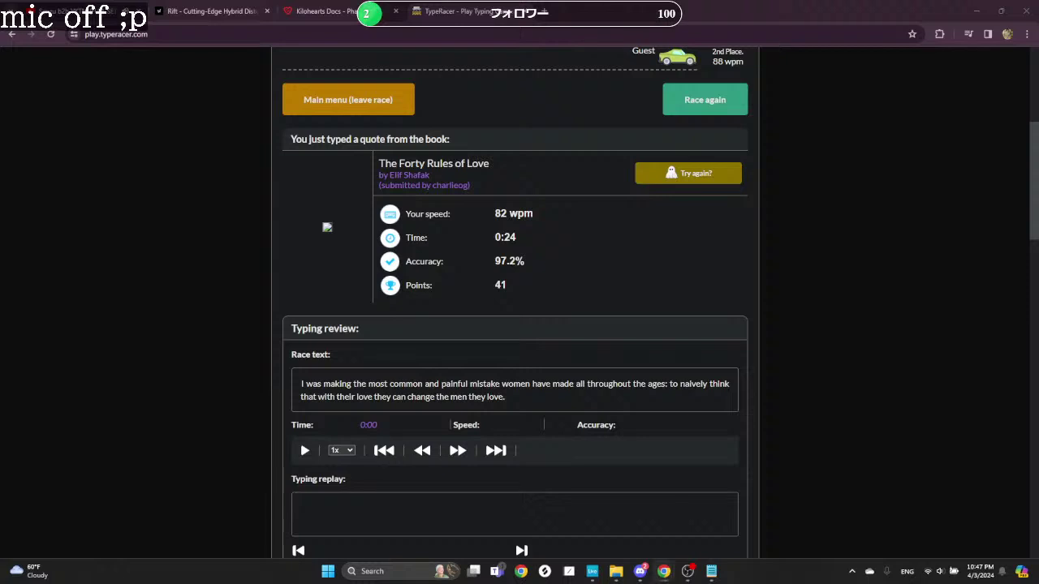
Step: Check on the DJ set playing on YouTube, then return to the TypeRacer race results
{"action": "scroll", "coordinate": [463, 88], "scroll_direction": "up", "scroll_amount": 1}
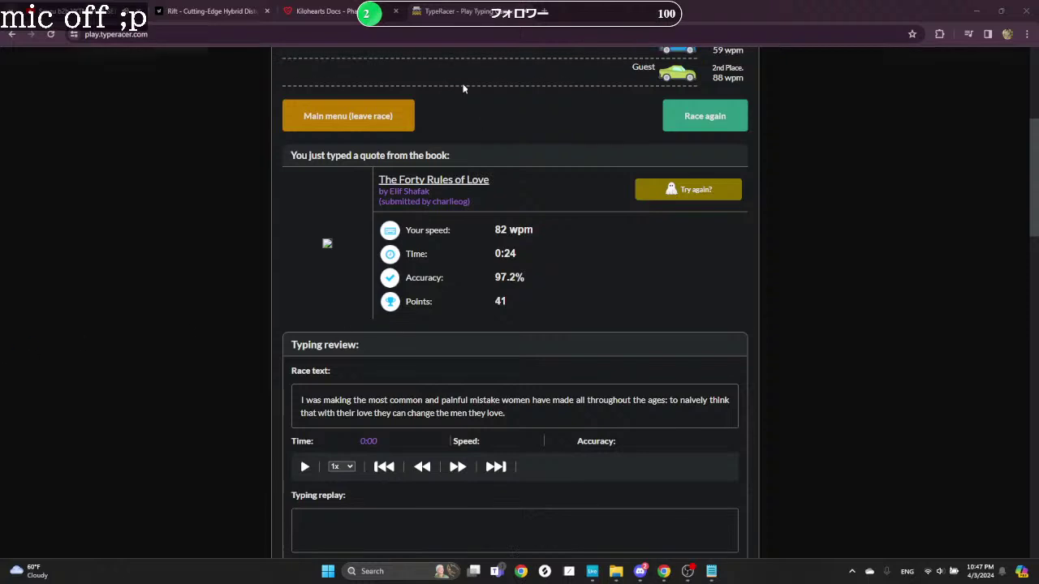
{"action": "left_click", "coordinate": [75, 11]}
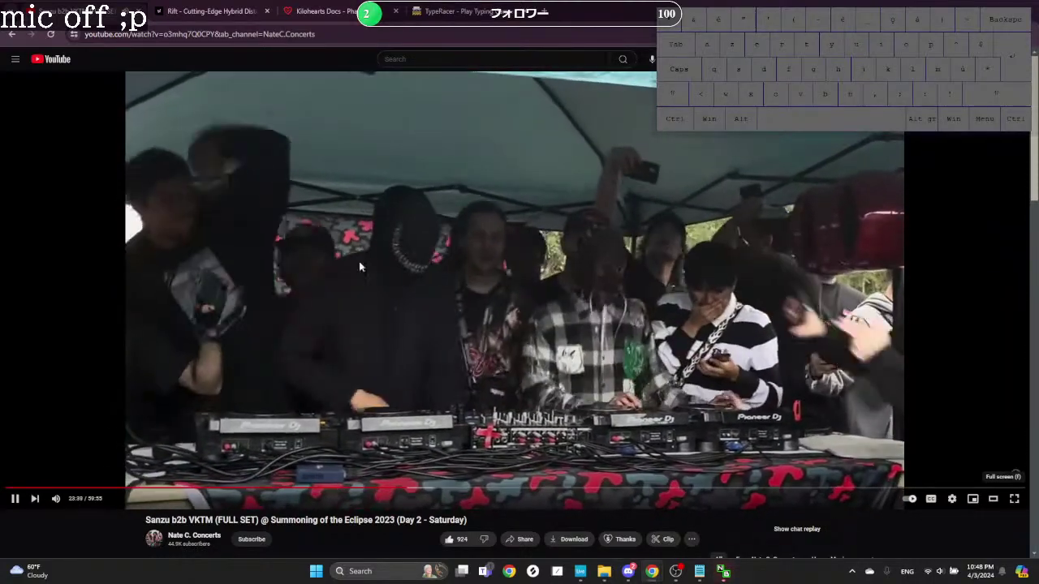
{"action": "left_click", "coordinate": [415, 10]}
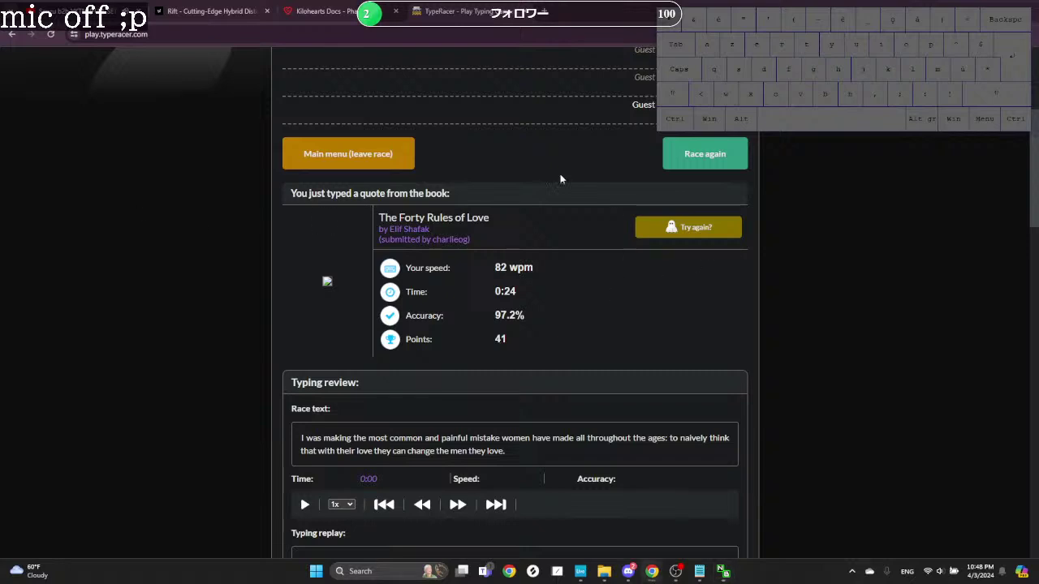
Step: Enter another TypeRacer race and get its quote ready for the start
{"action": "left_click", "coordinate": [700, 154]}
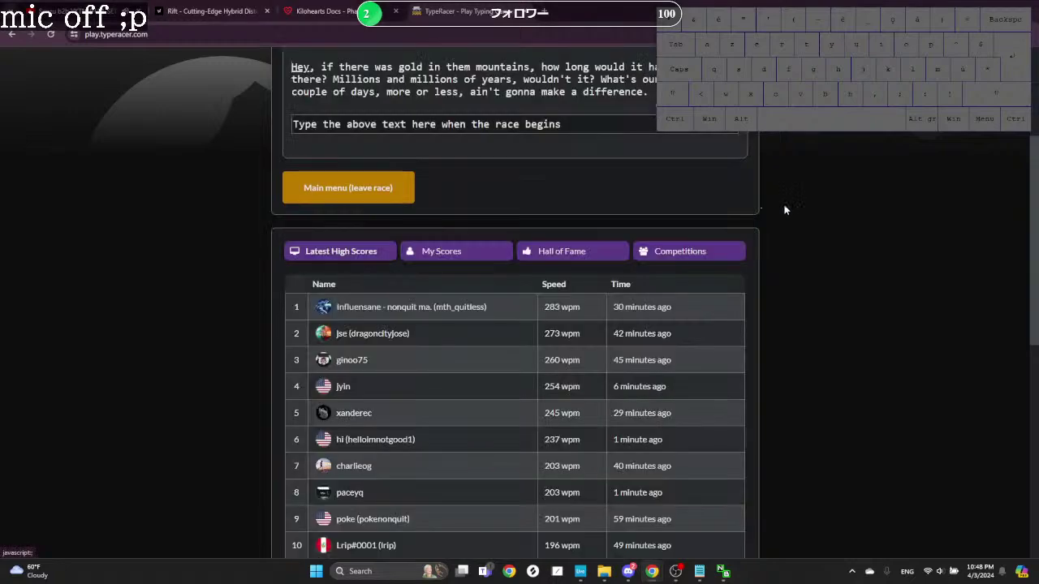
{"action": "scroll", "coordinate": [715, 313], "scroll_direction": "up", "scroll_amount": 3}
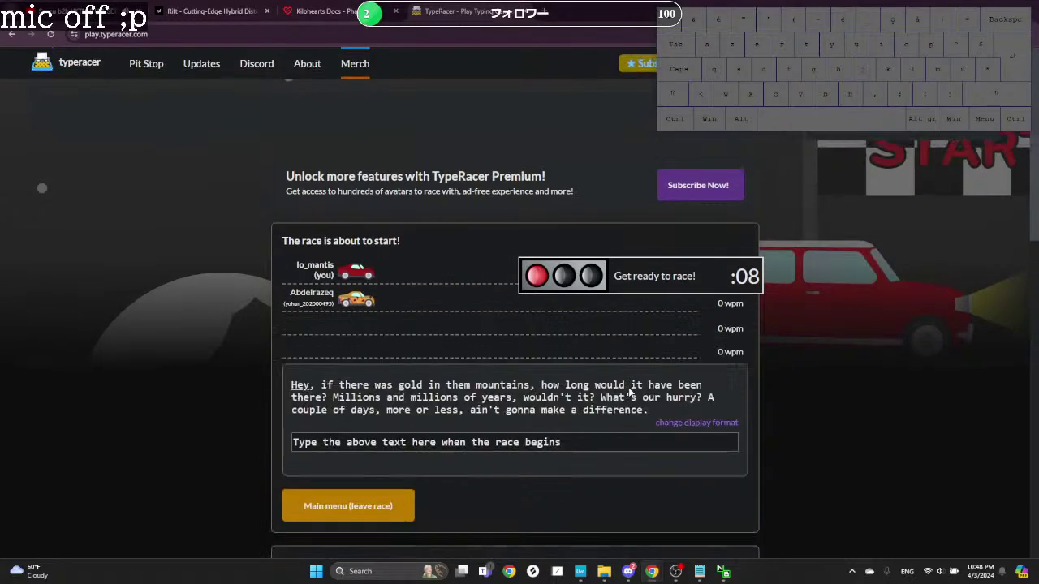
{"action": "scroll", "coordinate": [782, 424], "scroll_direction": "down", "scroll_amount": 2}
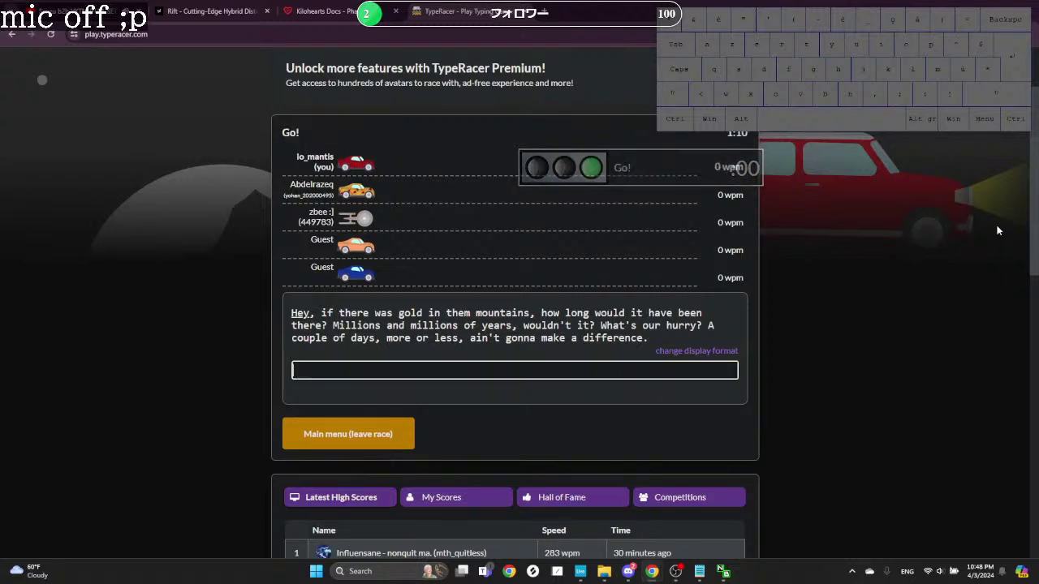
Step: Enter the race quote from "Hey, if there was gold in them mountains," through "Millions and millions", correcting the typos
{"action": "type", "text": "Hey, if t"}
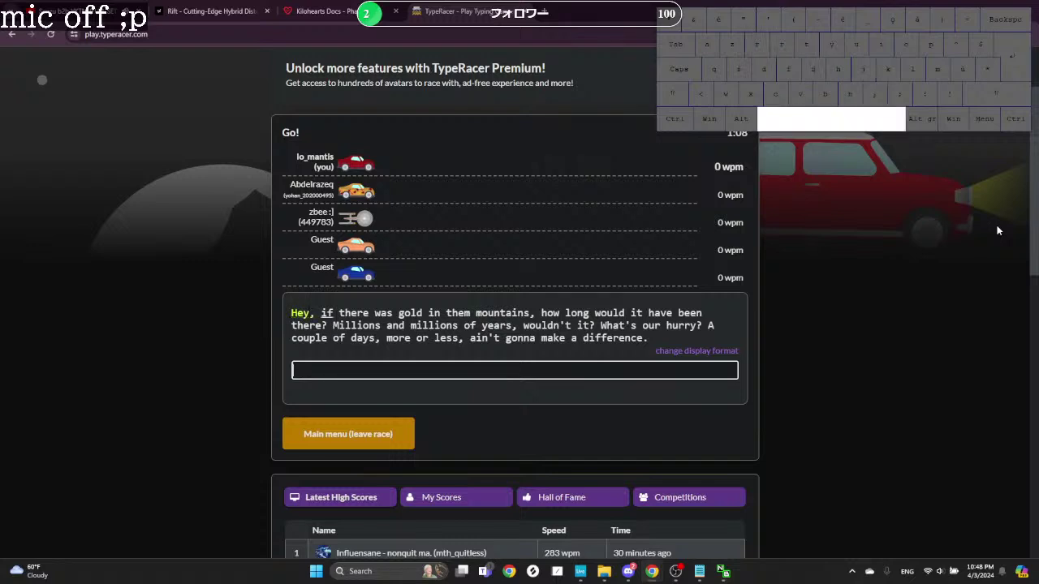
{"action": "type", "text": "here was gold in them"}
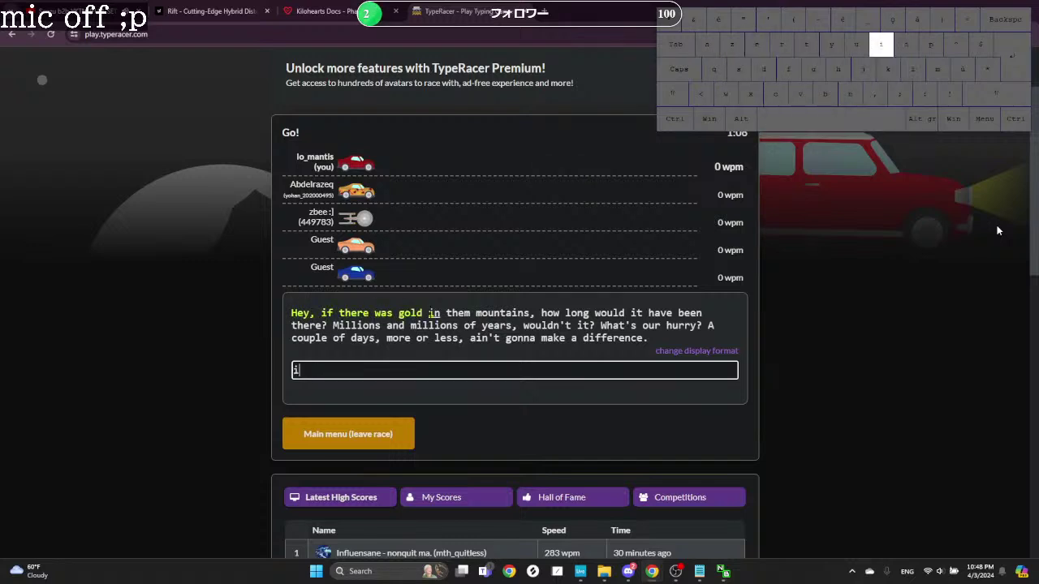
{"action": "type", "text": " mountains, how long "}
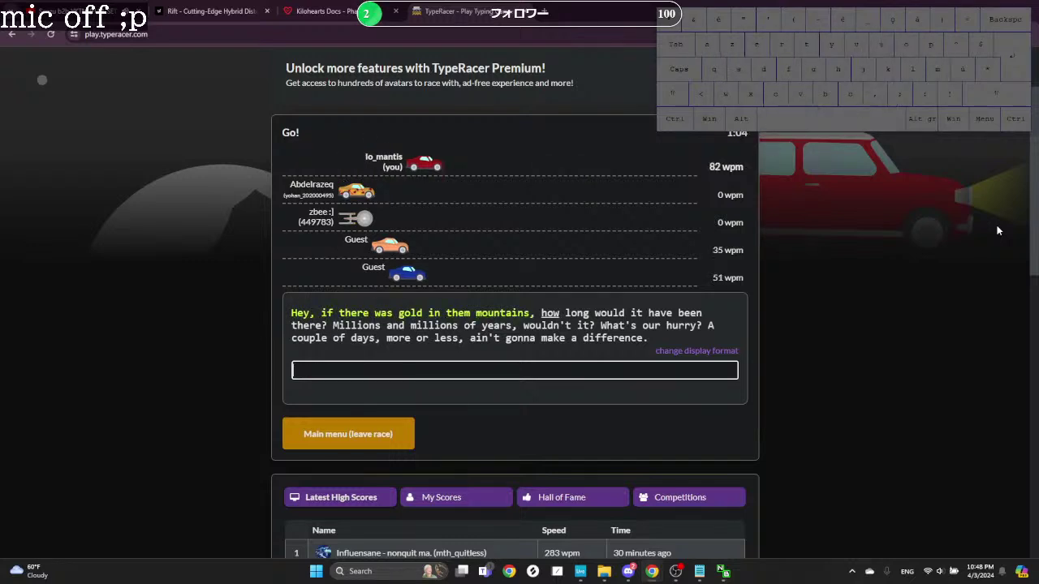
{"action": "type", "text": "would "}
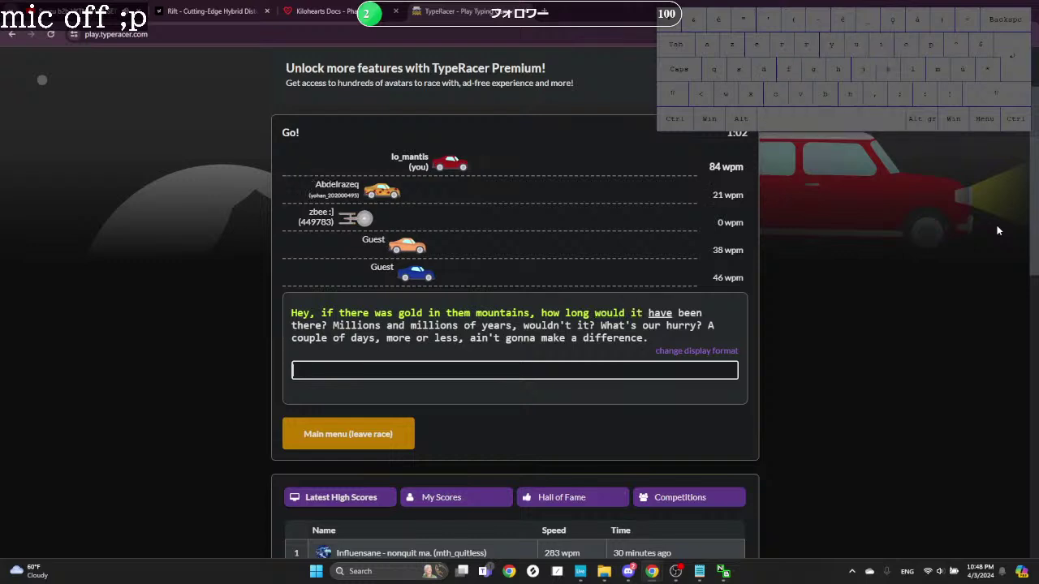
{"action": "type", "text": "there? Milion"}
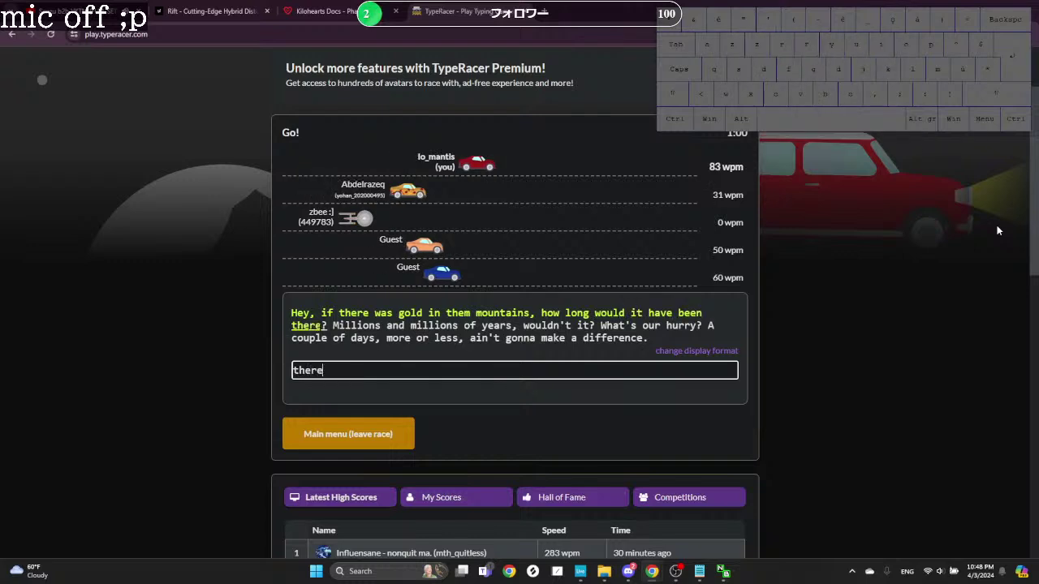
{"action": "key", "text": "BackSpace"}
{"action": "key", "text": "BackSpace"}
{"action": "key", "text": "BackSpace"}
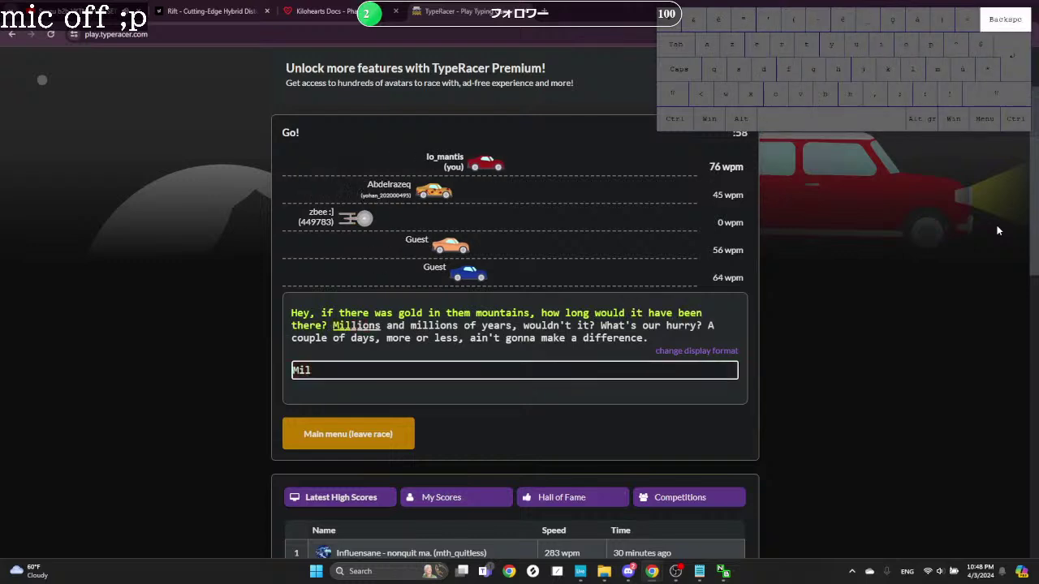
{"action": "type", "text": "lions and million "}
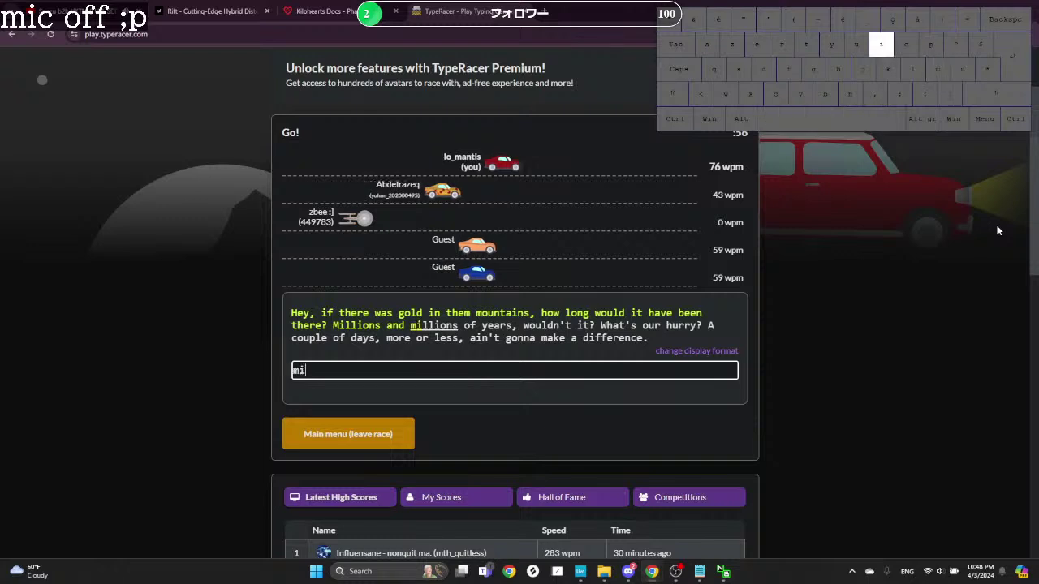
{"action": "type", "text": "of"}
{"action": "key", "text": "BackSpace"}
{"action": "key", "text": "BackSpace"}
{"action": "key", "text": "BackSpace"}
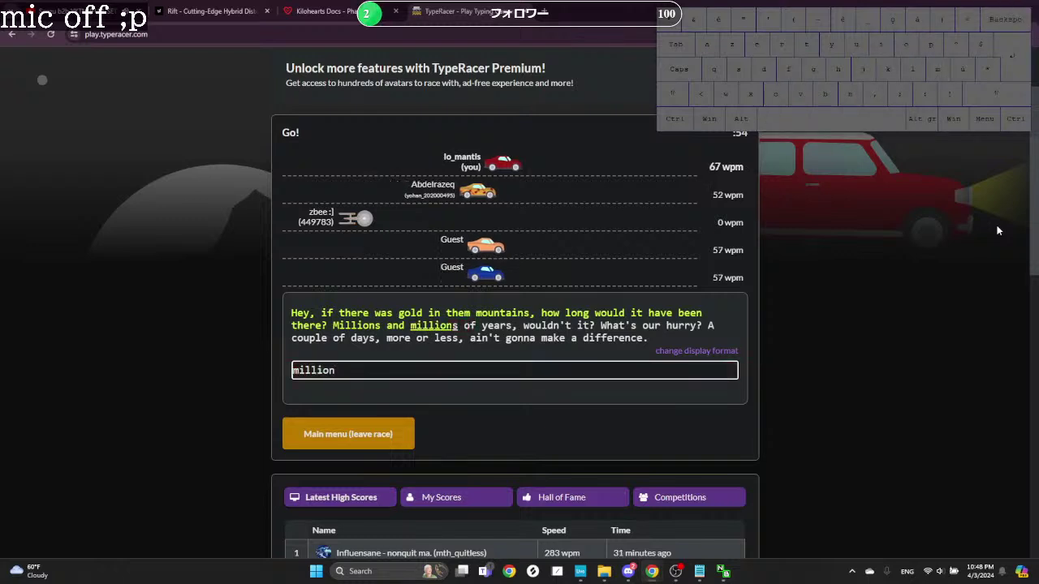
Step: Continue the race quote with "of years, wouldn't it? What's our hurry?", correcting any mistyped words
{"action": "type", "text": "of years, ou"}
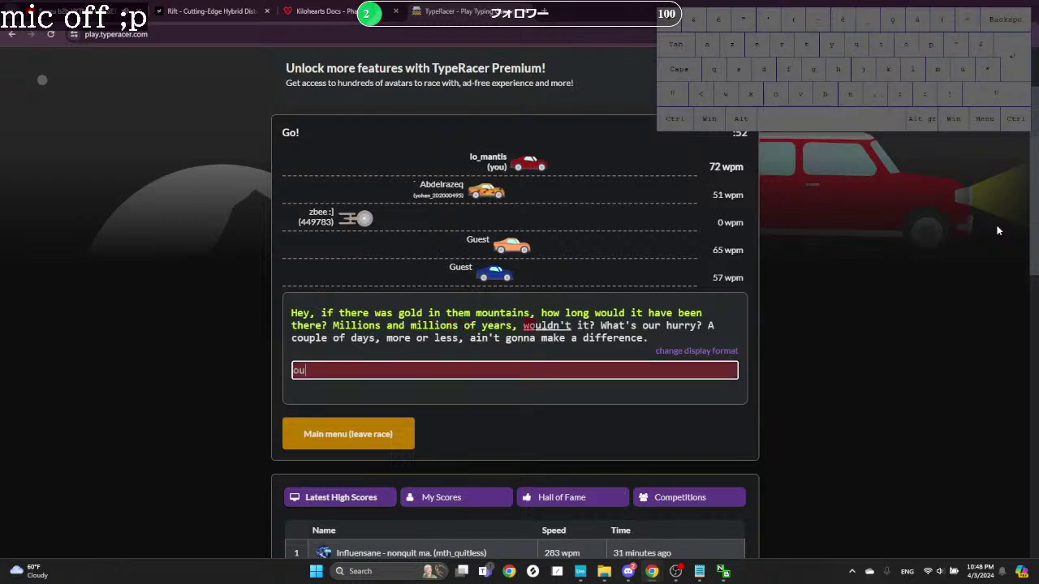
{"action": "key", "text": "BackSpace"}
{"action": "key", "text": "BackSpace"}
{"action": "type", "text": "wouldn't"}
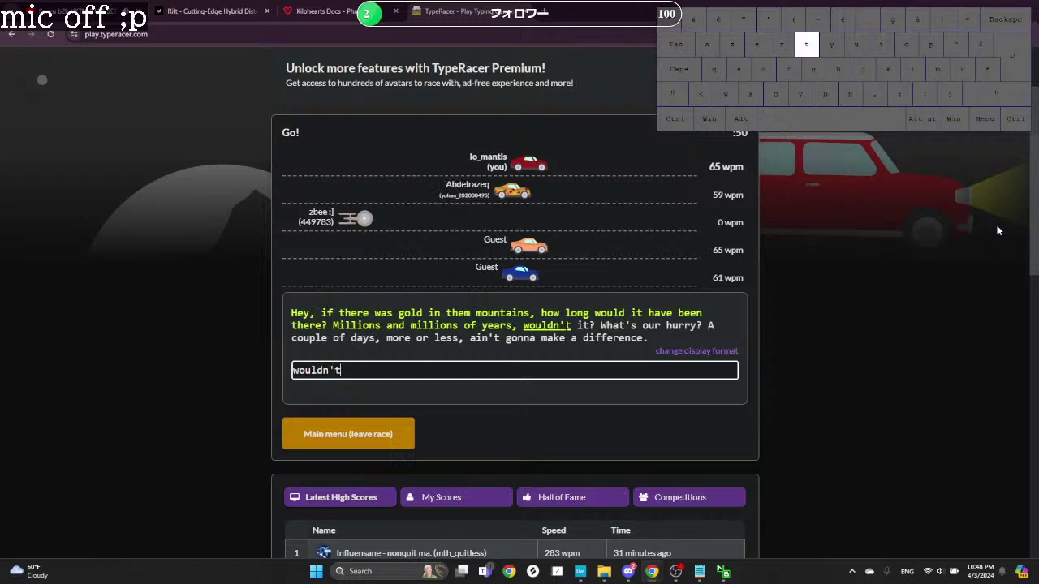
{"action": "type", "text": " it? What's o"}
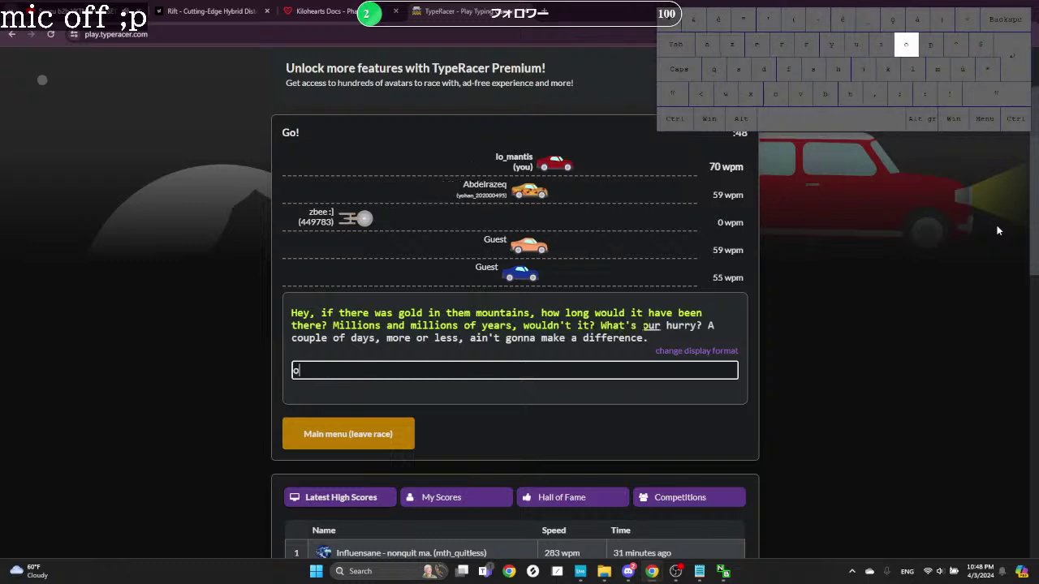
{"action": "type", "text": "ur hrry"}
{"action": "key", "text": "BackSpace"}
{"action": "key", "text": "BackSpace"}
{"action": "key", "text": "BackSpace"}
{"action": "type", "text": "urrr"}
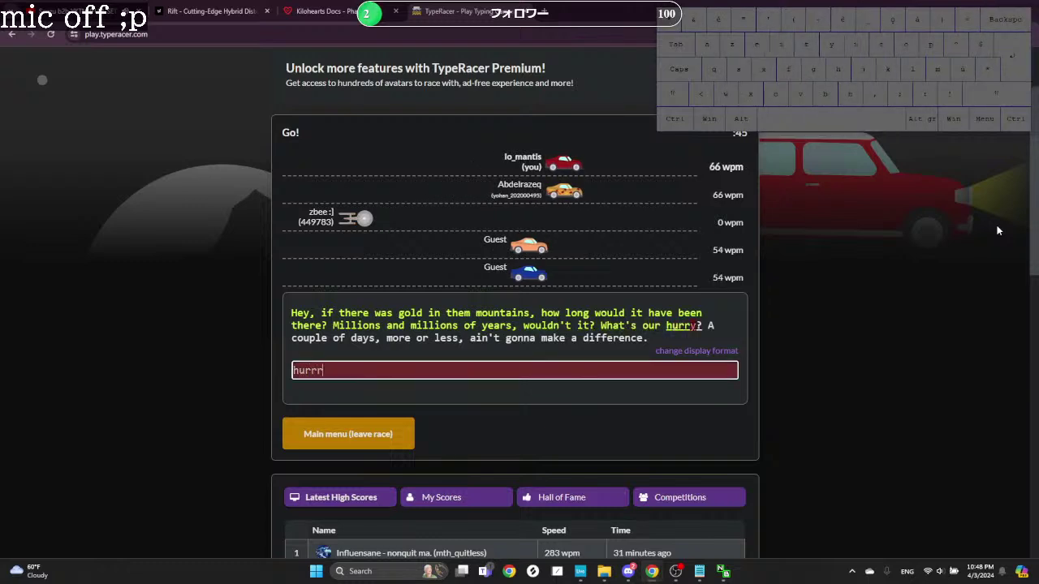
{"action": "key", "text": "BackSpace"}
{"action": "type", "text": "y?"}
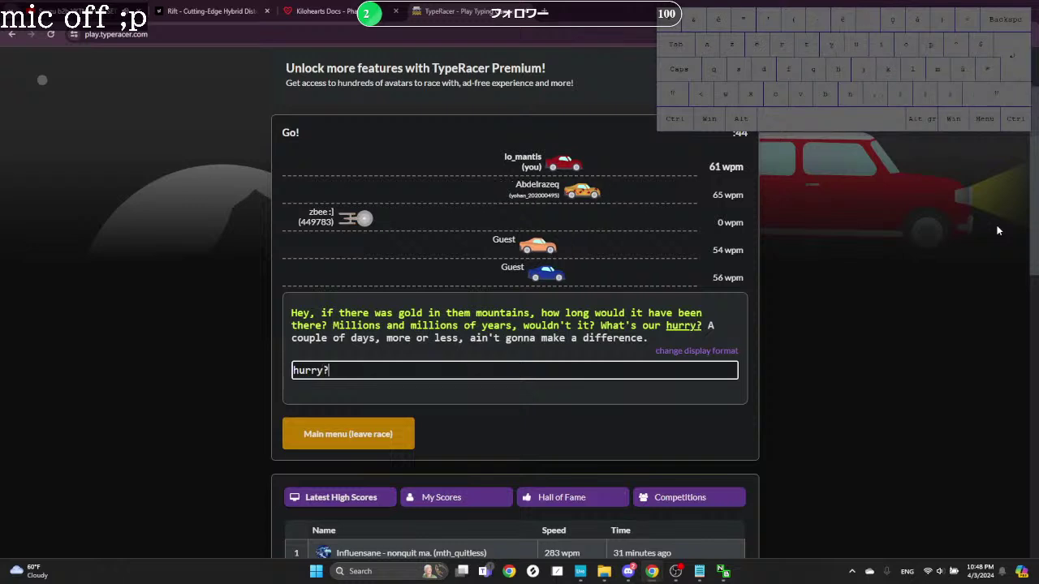
Step: Finish the race with "A couple of days, more or less, ain't gonna make a difference."
{"action": "type", "text": " A couple of days, m"}
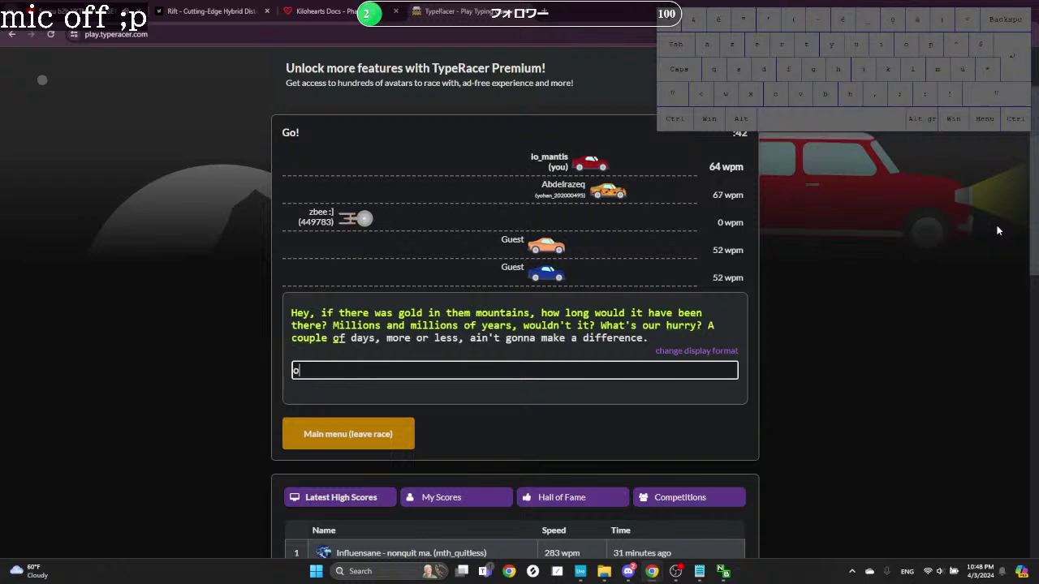
{"action": "type", "text": "ore or less, a"}
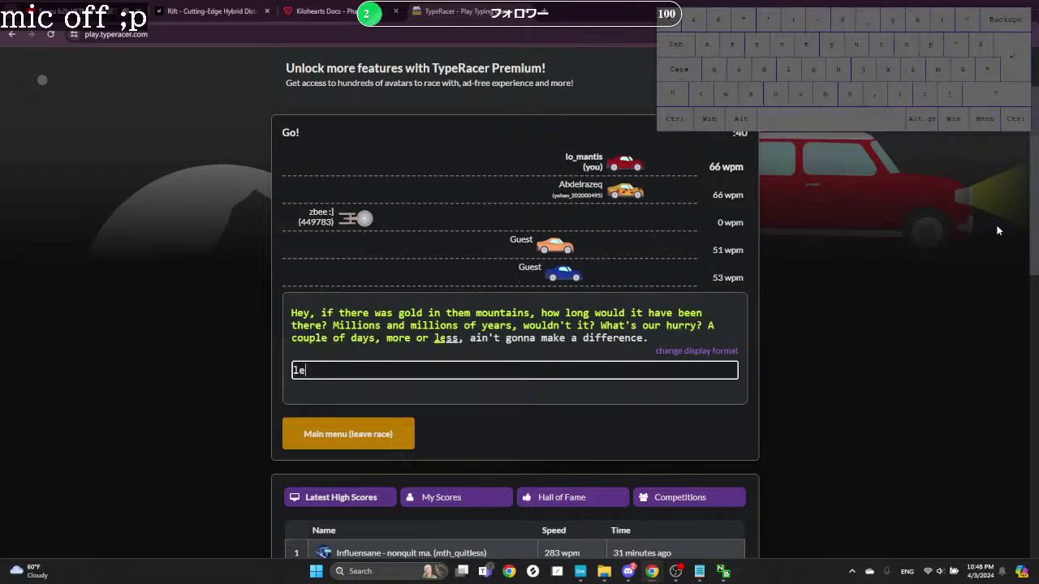
{"action": "type", "text": "in't go"}
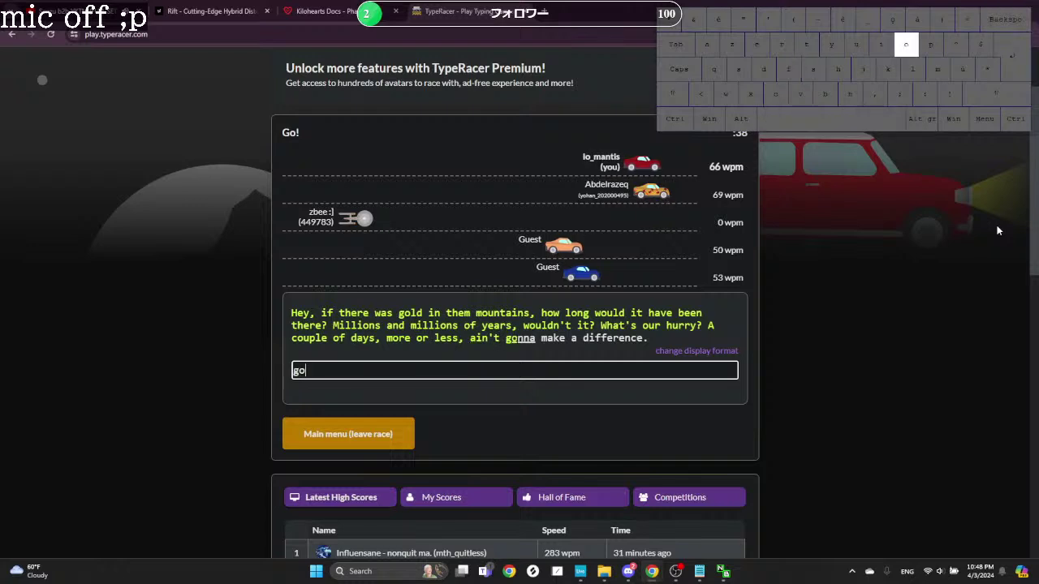
{"action": "type", "text": "make a"}
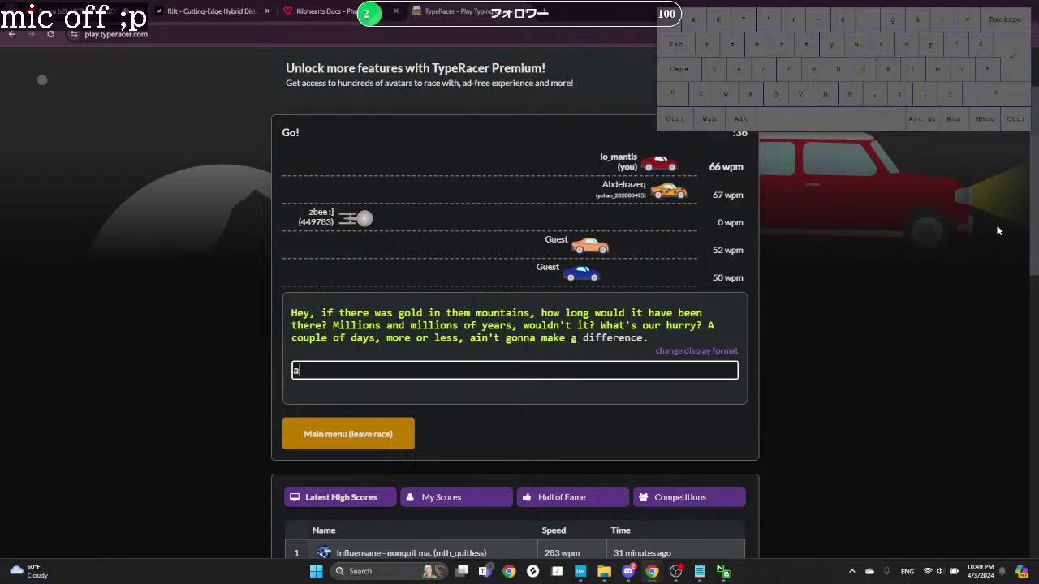
{"action": "type", "text": "difference"}
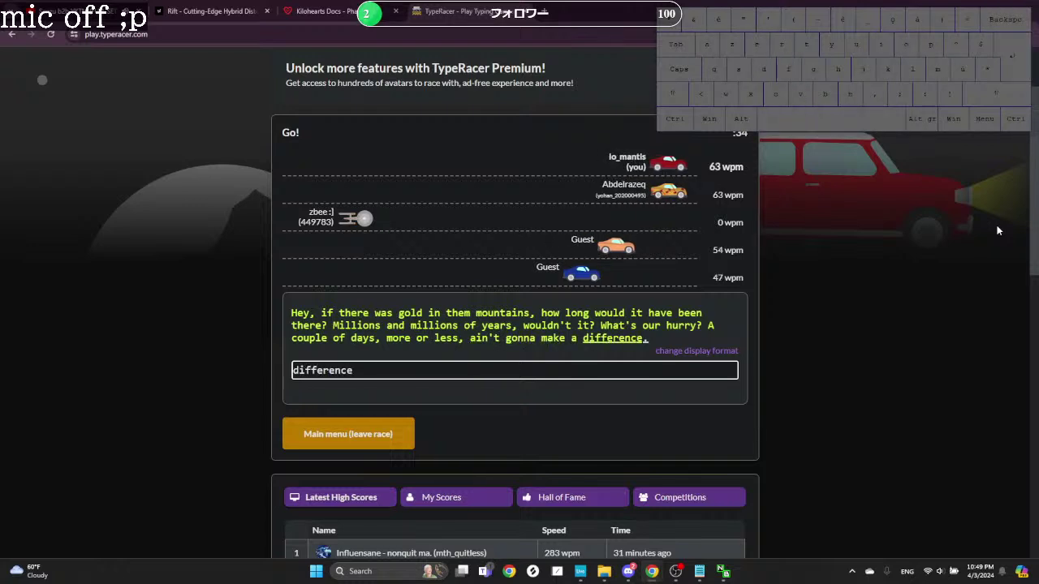
{"action": "type", "text": "."}
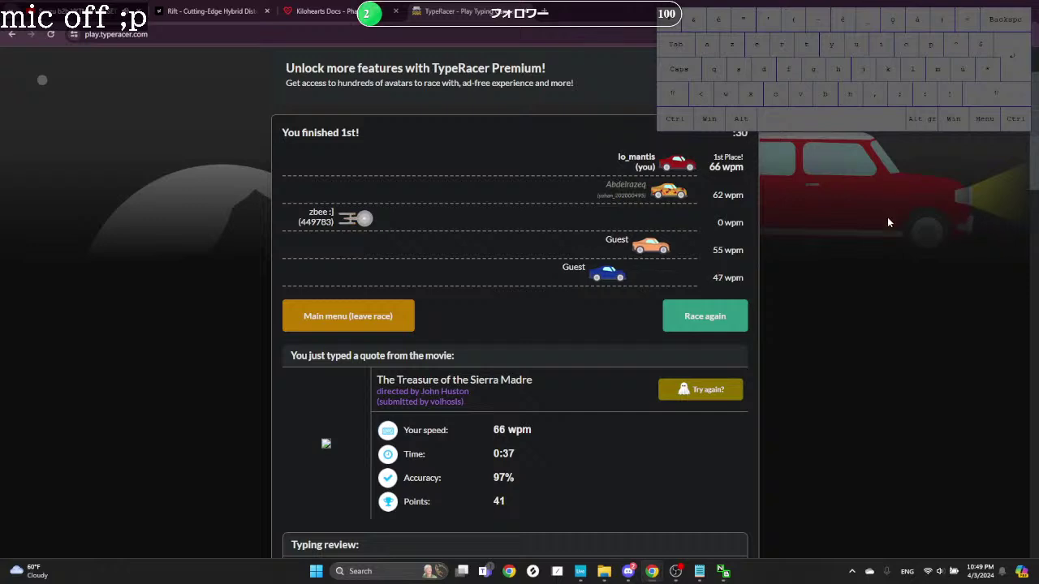
Step: Start another race and enter its quote from "Both ways set out from the senses" through "particulars, and", correcting typos
{"action": "left_click", "coordinate": [705, 320]}
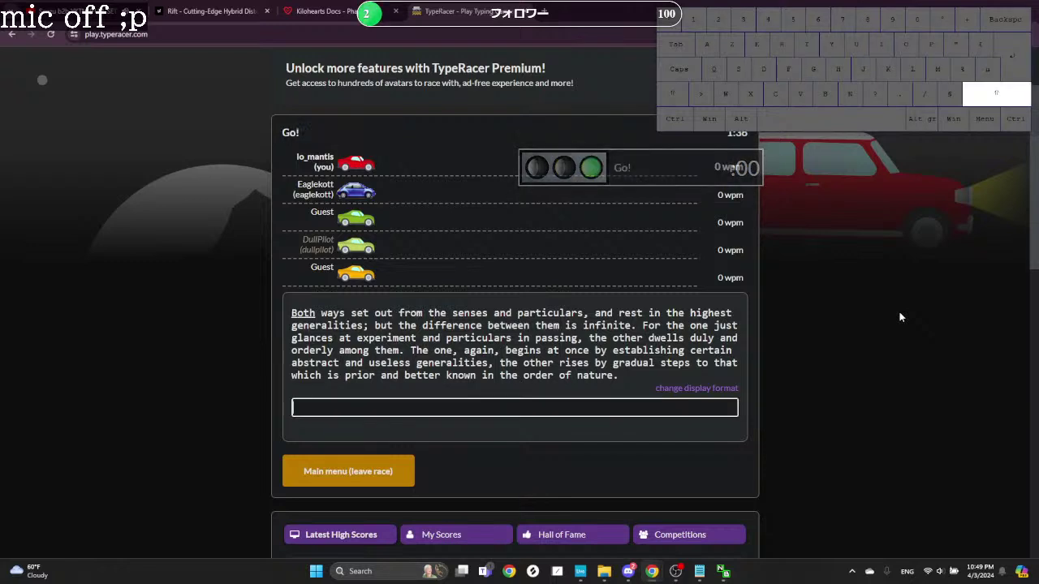
{"action": "type", "text": "Both way"}
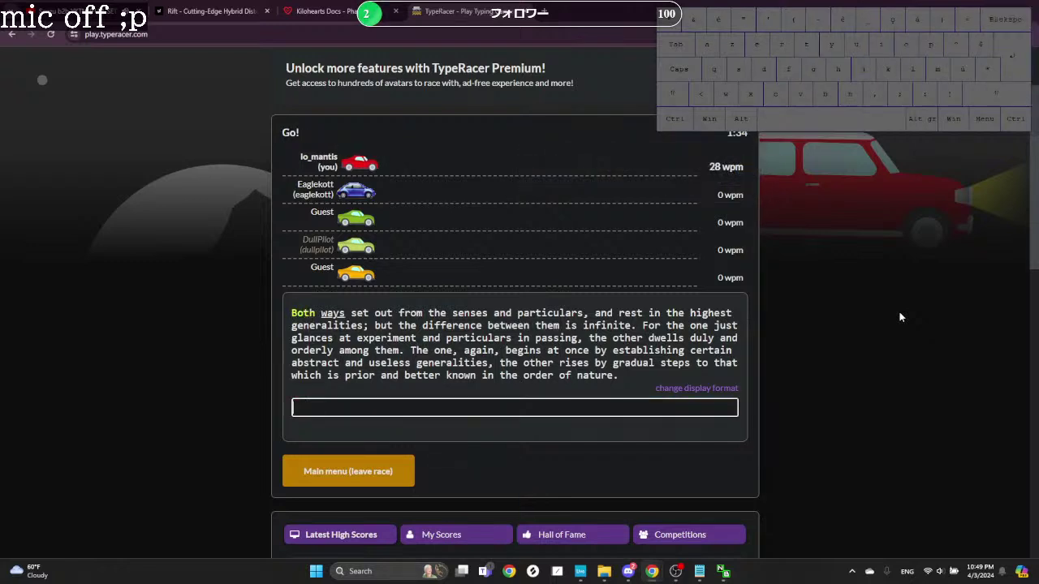
{"action": "type", "text": "s out from the sne"}
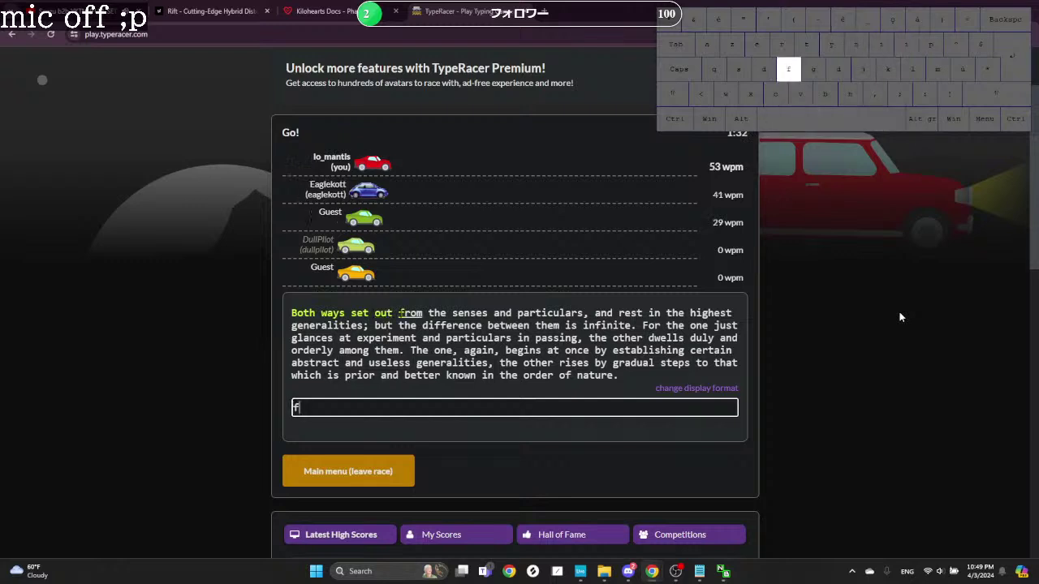
{"action": "key", "text": "BackSpace"}
{"action": "key", "text": "BackSpace"}
{"action": "type", "text": "e"}
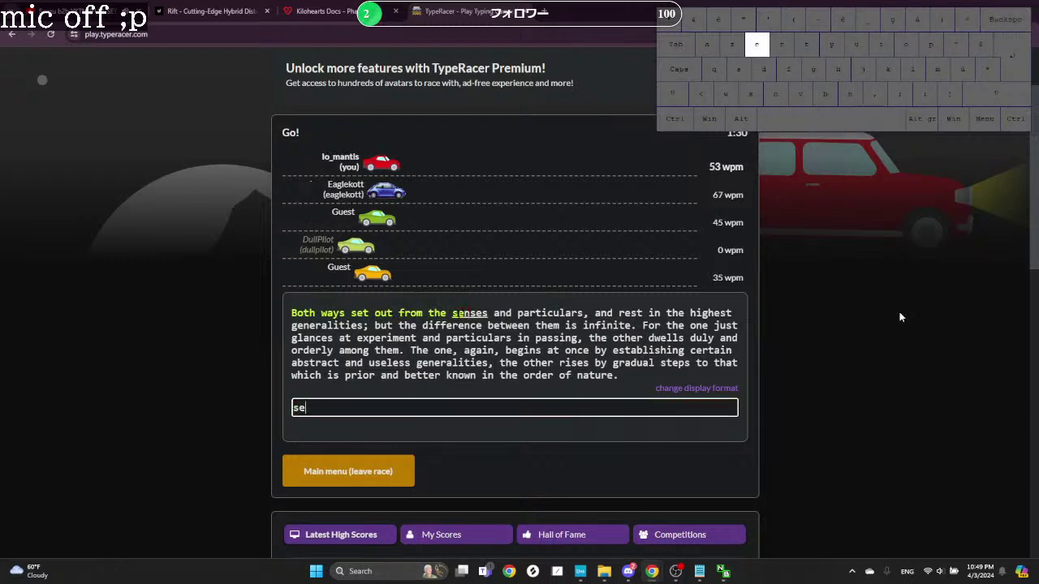
{"action": "type", "text": "particulars, and t"}
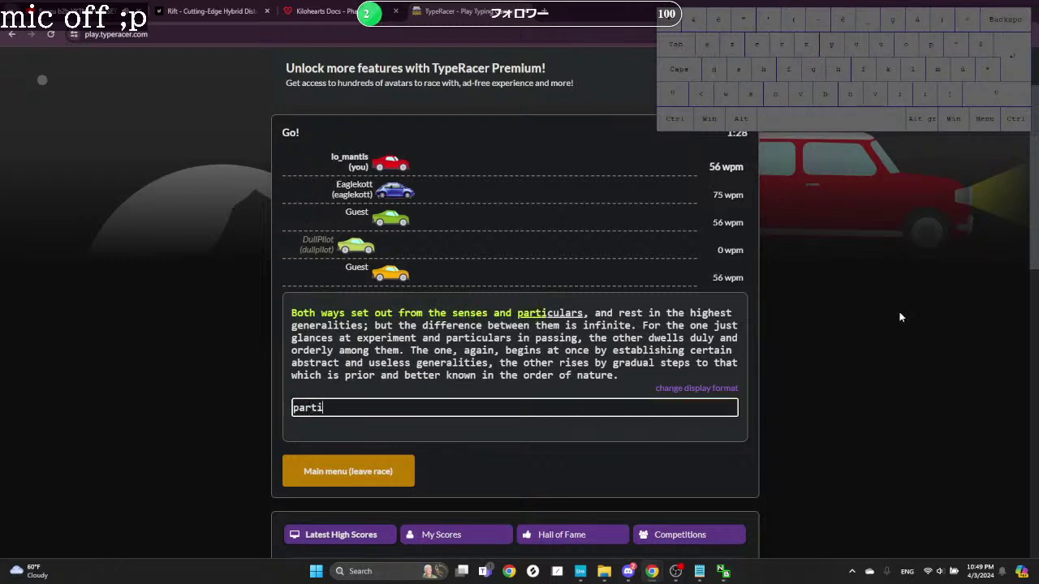
{"action": "key", "text": "BackSpace"}
{"action": "type", "text": "re"}
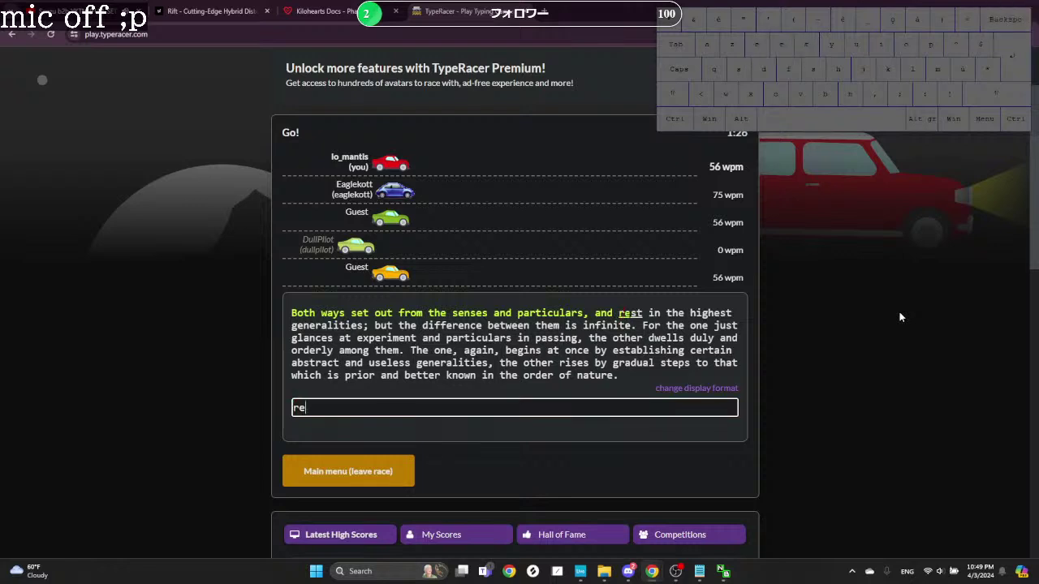
Step: Continue the race quote from "rest in the highest generalities;" through "them is infinite. For the", correcting typos
{"action": "type", "text": "st in the highest e"}
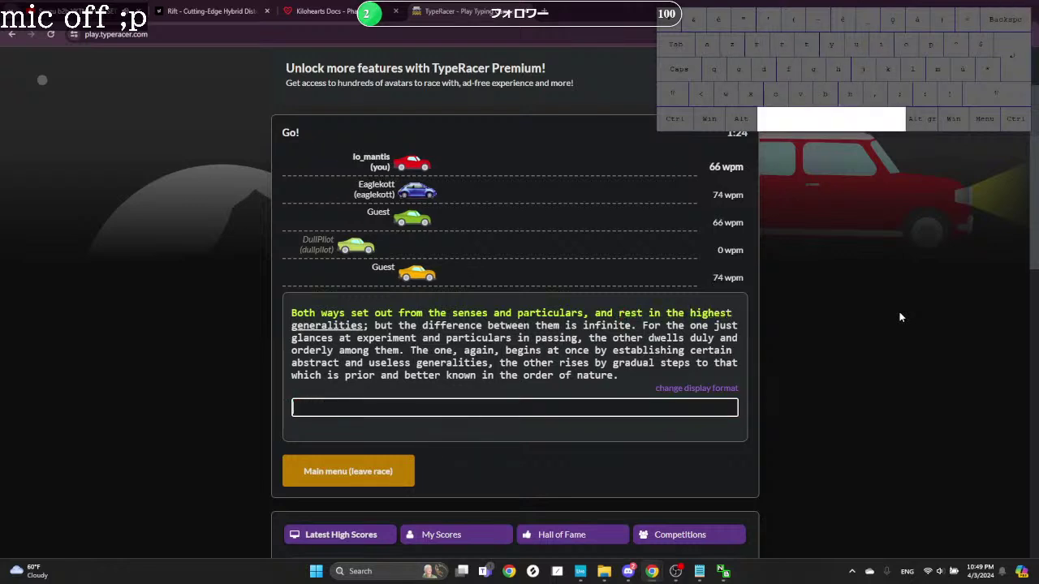
{"action": "key", "text": "BackSpace"}
{"action": "type", "text": "generaliti"}
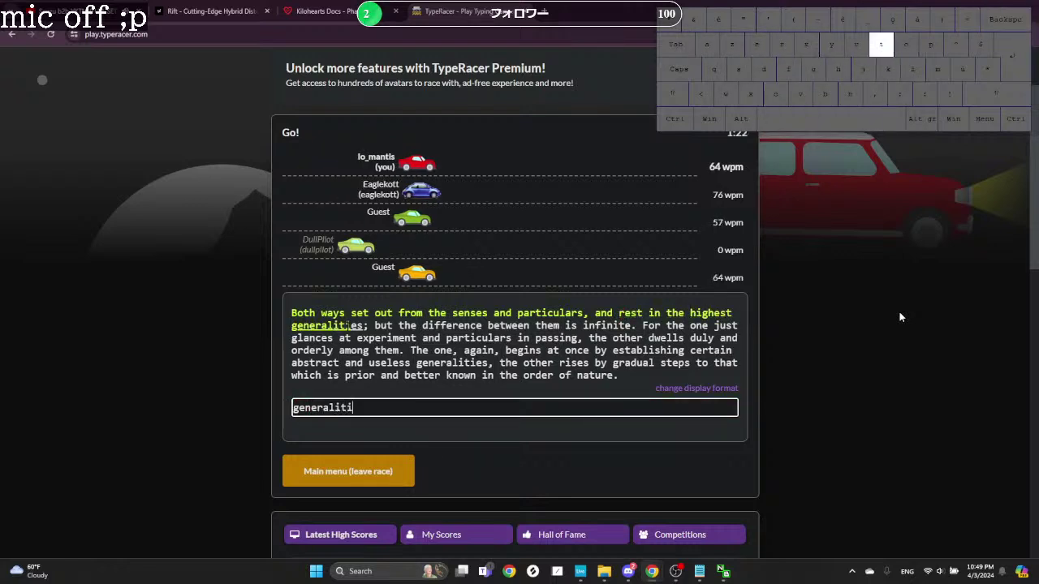
{"action": "type", "text": "es; but the difference bt"}
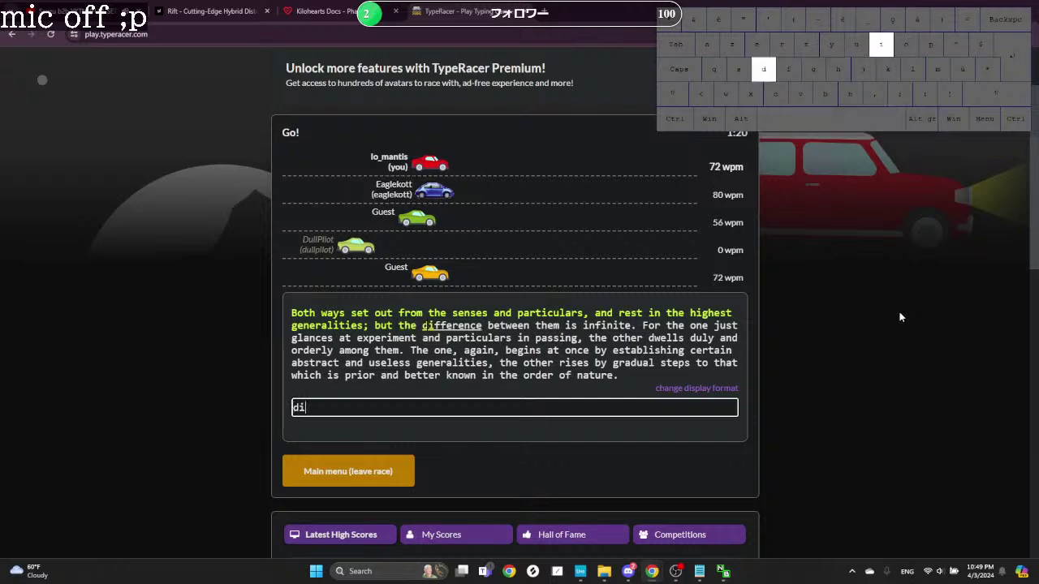
{"action": "key", "text": "BackSpace"}
{"action": "type", "text": "et"}
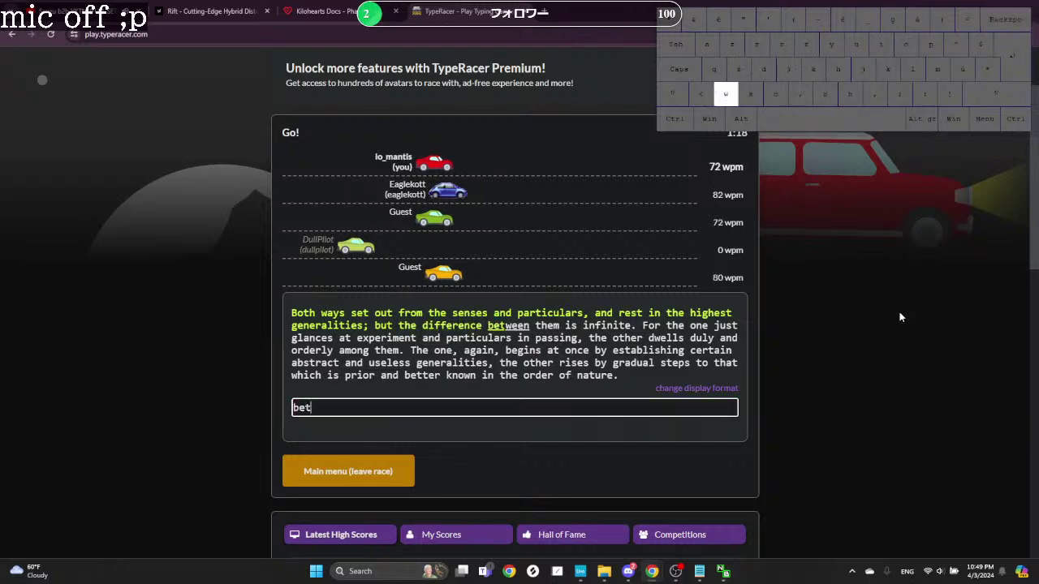
{"action": "type", "text": "ween them is in"}
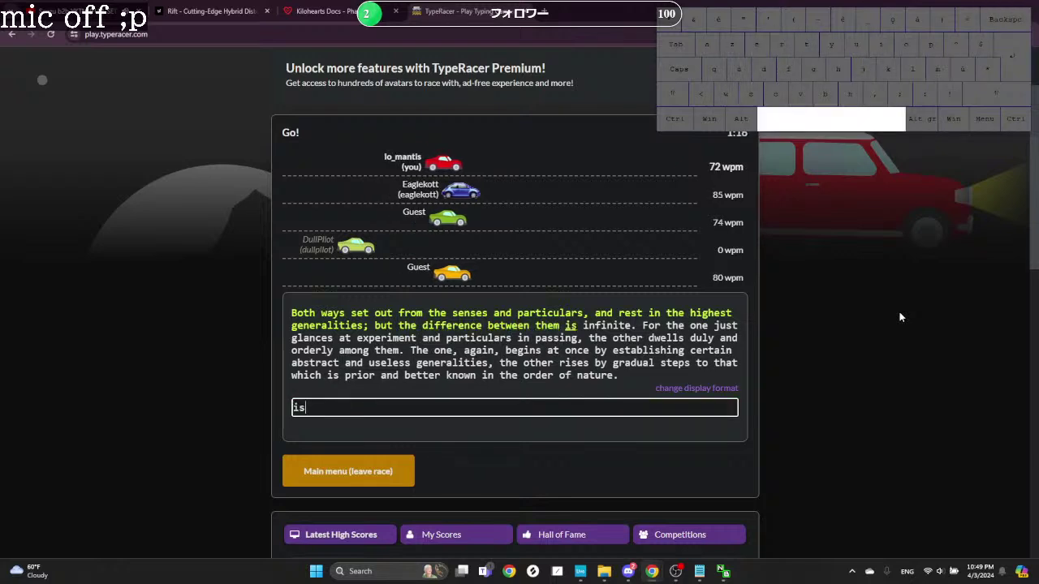
{"action": "type", "text": "finit"}
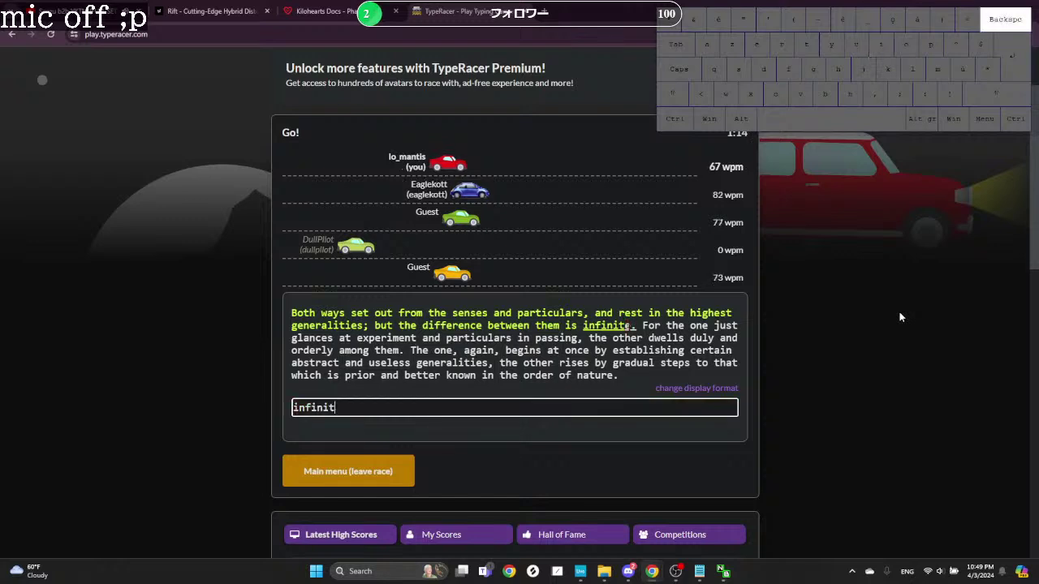
{"action": "type", "text": "e,"}
{"action": "key", "text": "BackSpace"}
{"action": "type", "text": ". For th"}
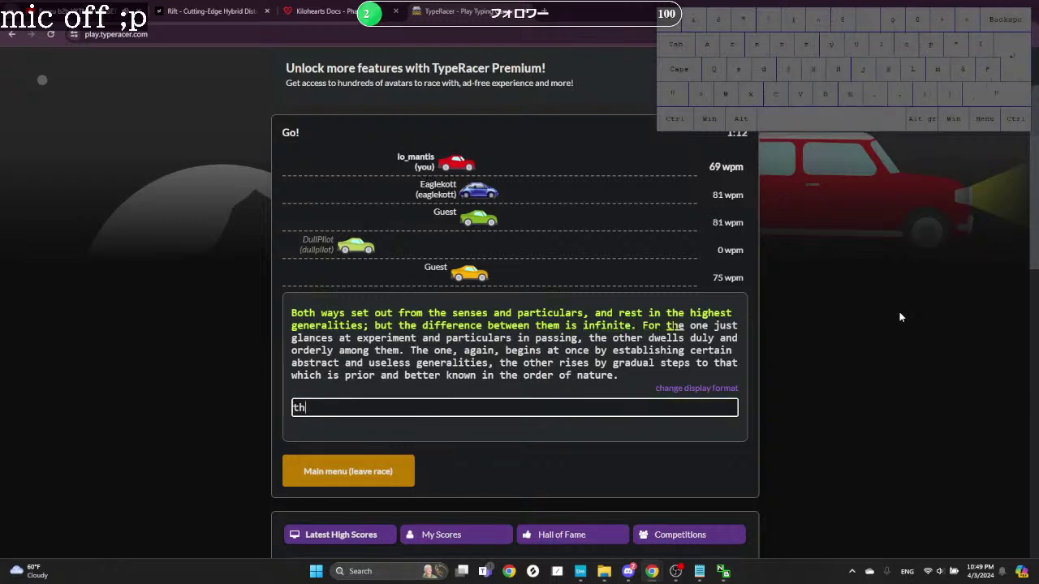
Step: Enter the quote from "one just glances at experiment" through "in passing, the other", fixing mistyped letters
{"action": "type", "text": "just glances at"}
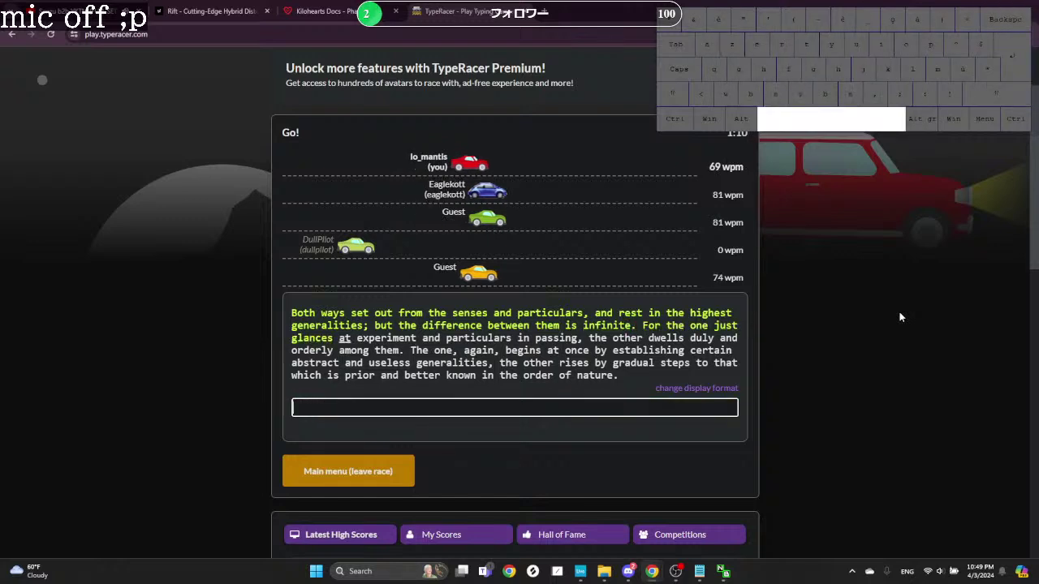
{"action": "type", "text": " experiment"}
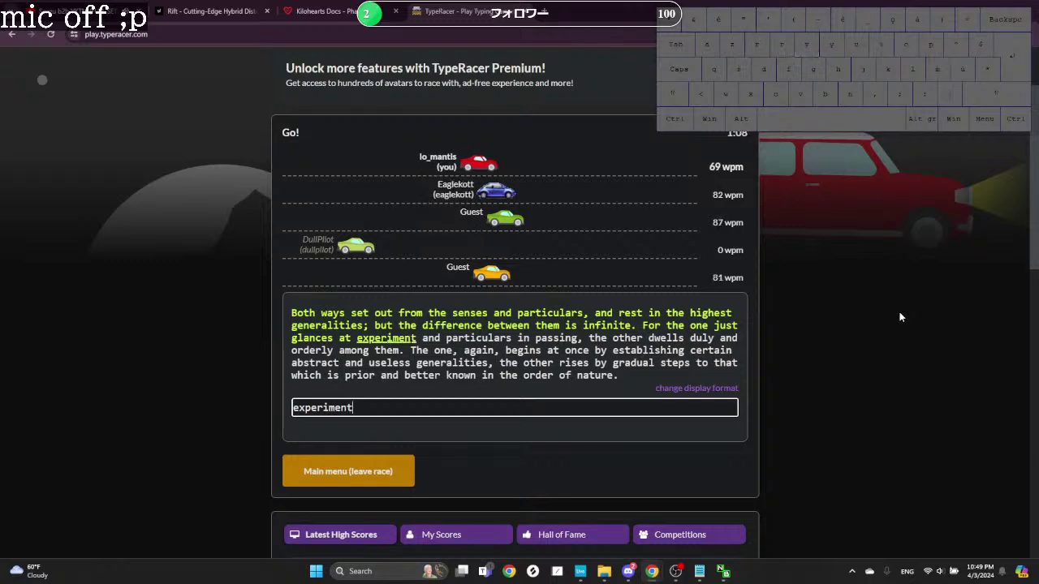
{"action": "type", "text": "particulars"}
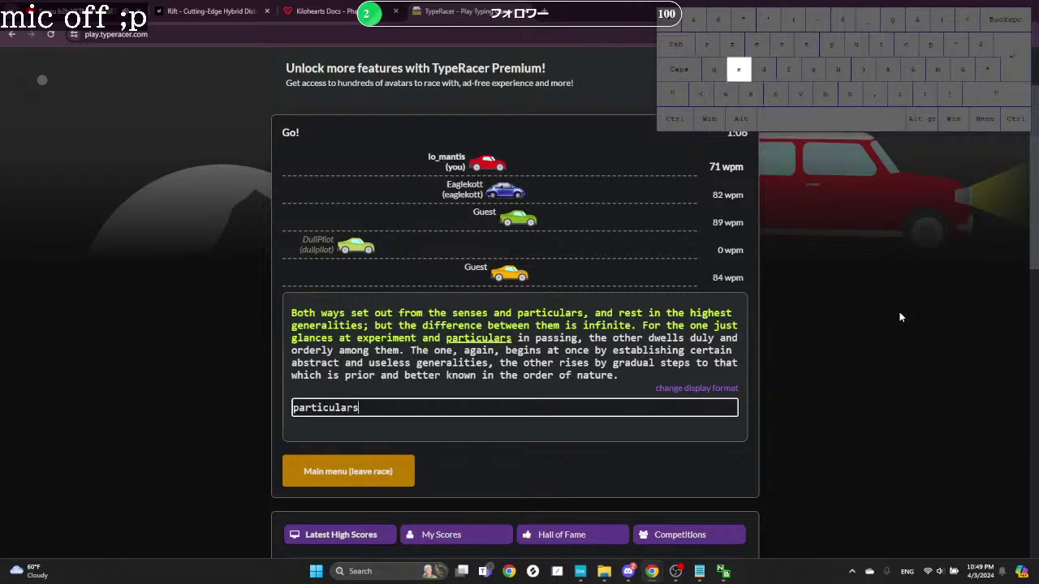
{"action": "type", "text": "pasi"}
{"action": "key", "text": "BackSpace"}
{"action": "type", "text": "sin"}
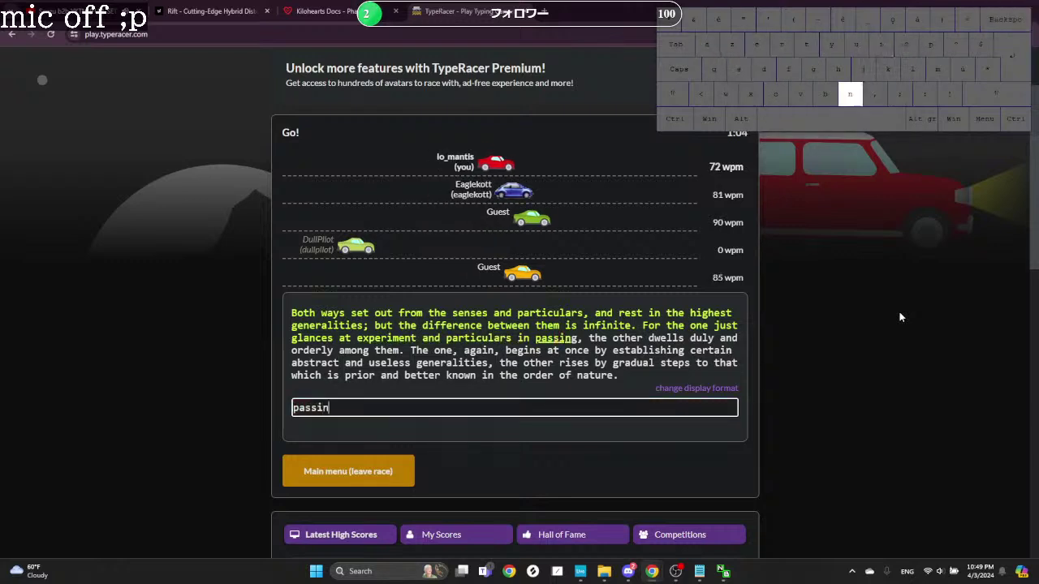
{"action": "type", "text": "g, thother ew"}
{"action": "key", "text": "BackSpace"}
{"action": "key", "text": "BackSpace"}
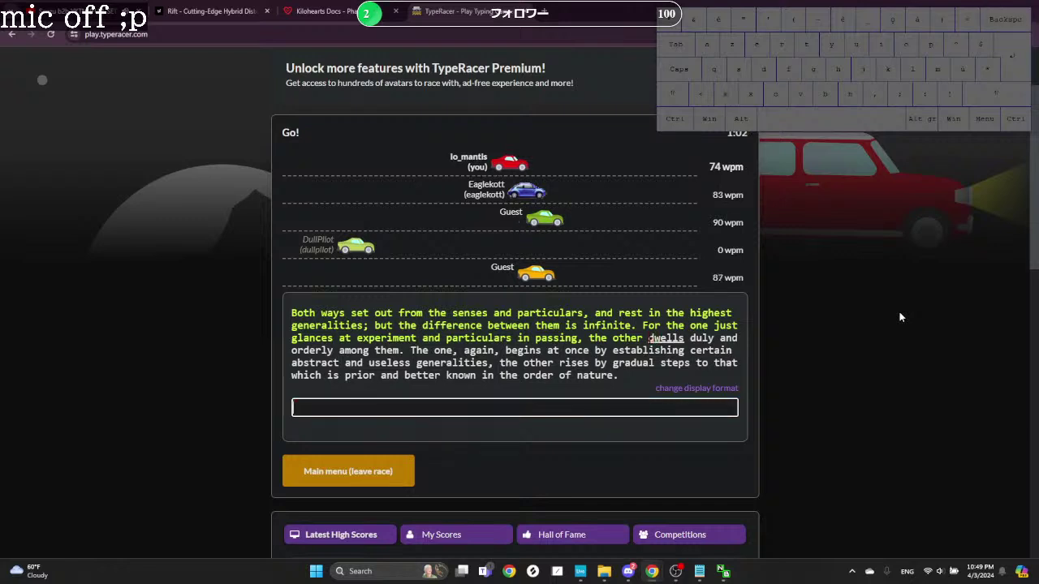
Step: Continue the quote with "dwells duly and orderly among them. The one, again, begins", correcting any typos
{"action": "type", "text": "dew"}
{"action": "key", "text": "BackSpace"}
{"action": "key", "text": "BackSpace"}
{"action": "type", "text": "wells"}
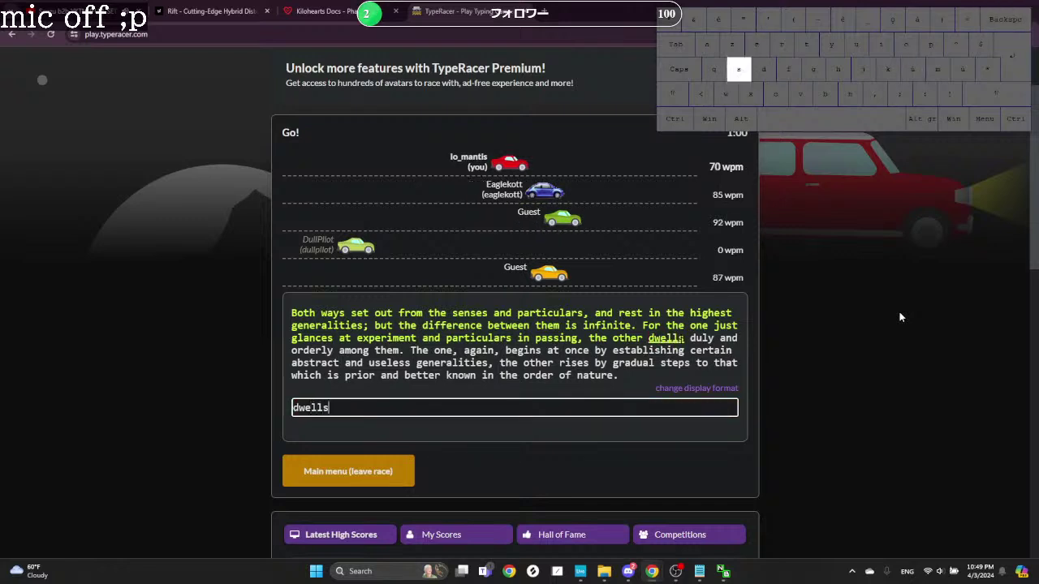
{"action": "type", "text": " duly and orderl"}
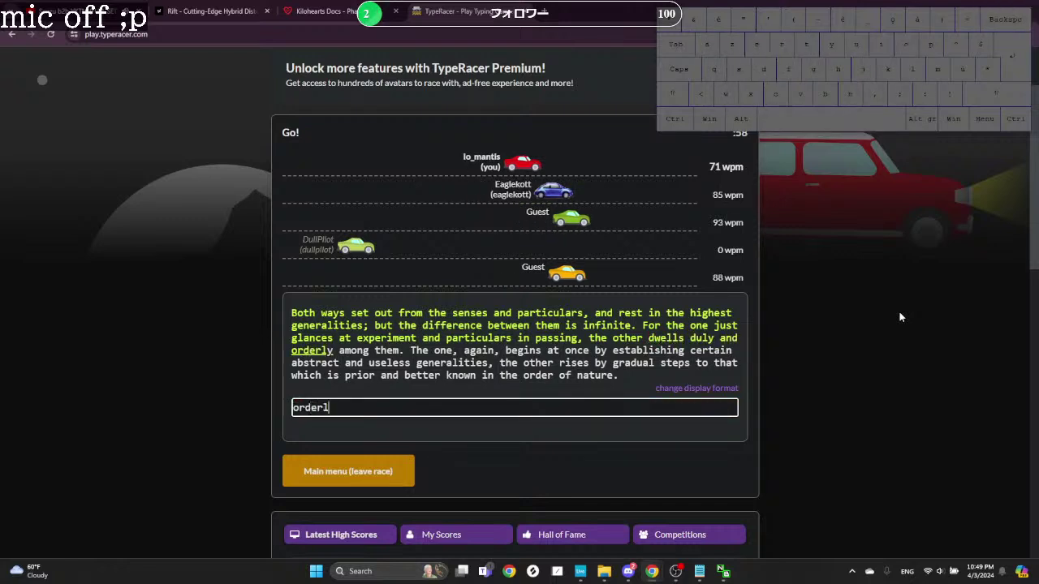
{"action": "type", "text": "among them. The o"}
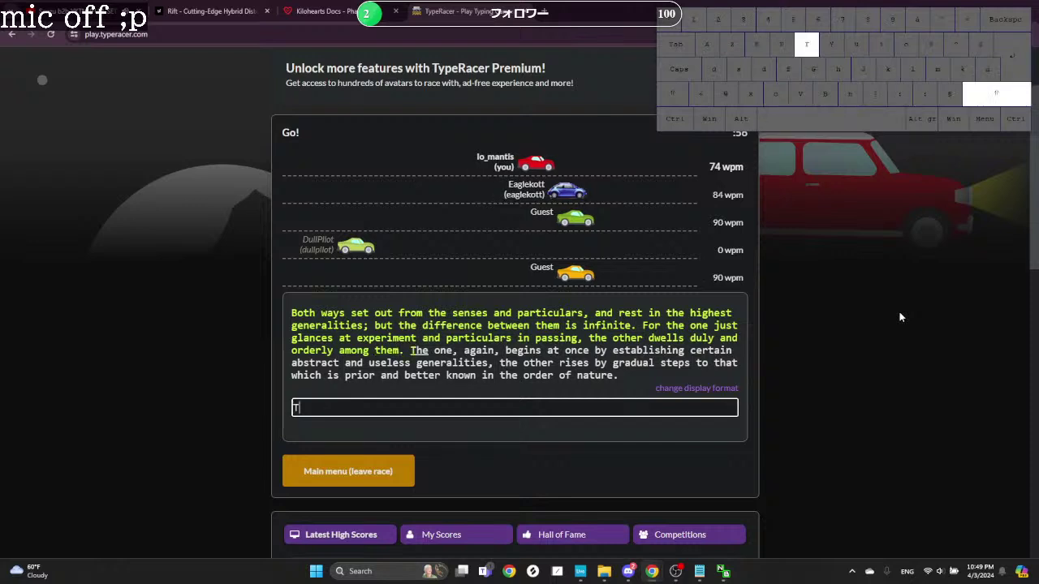
{"action": "type", "text": "again, begins"}
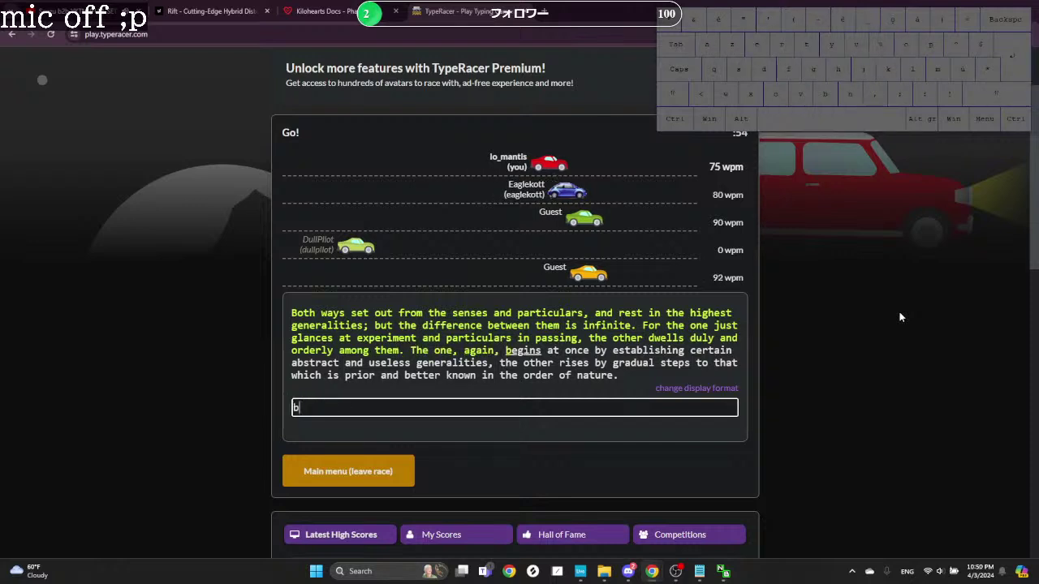
Step: Enter the passage "at once by establishing certain abstract and useless generalities," and correct the mistyped word
{"action": "type", "text": " at o"}
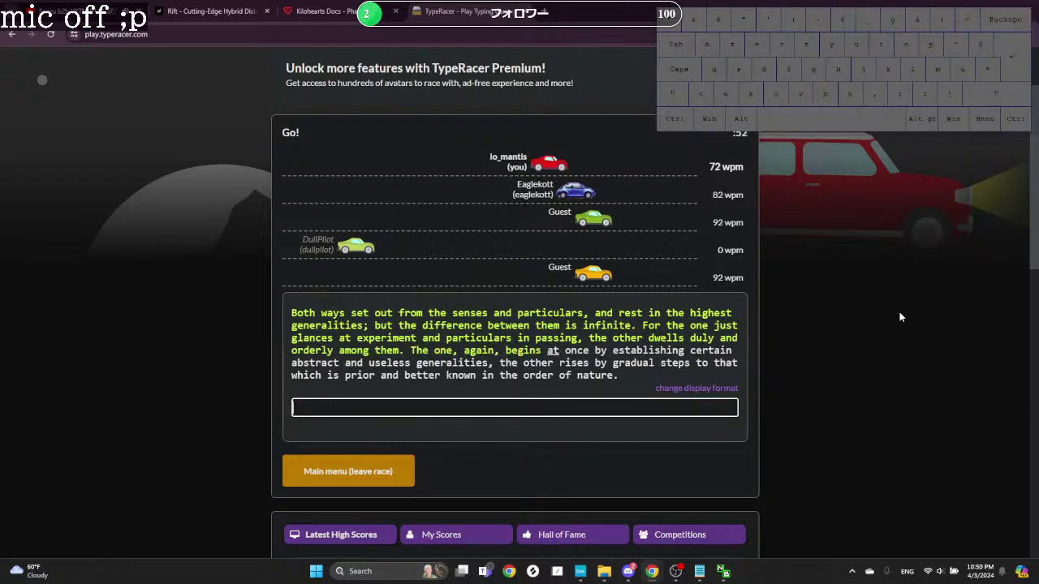
{"action": "type", "text": "by es"}
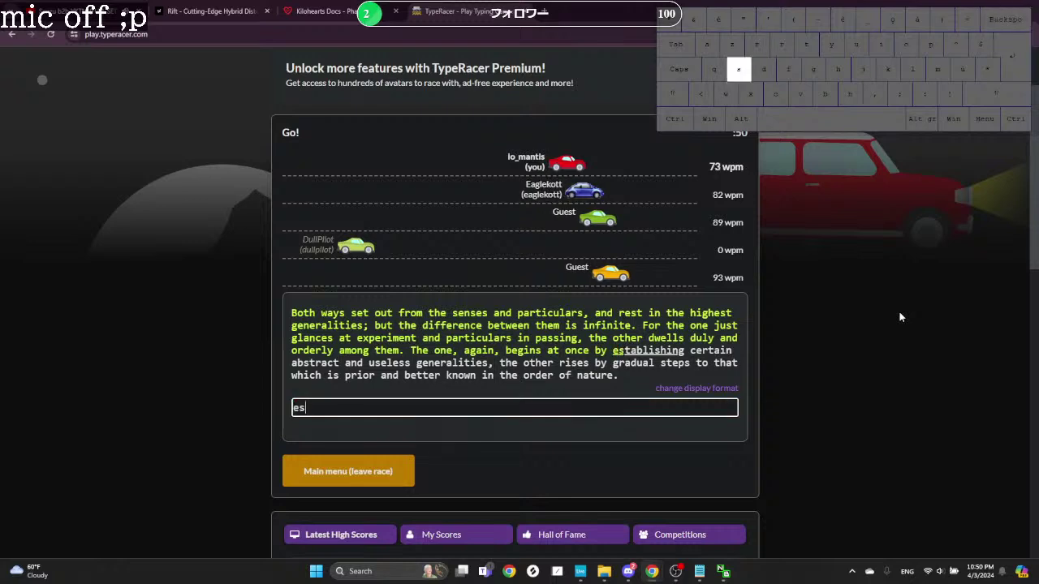
{"action": "type", "text": "tablishing cetta"}
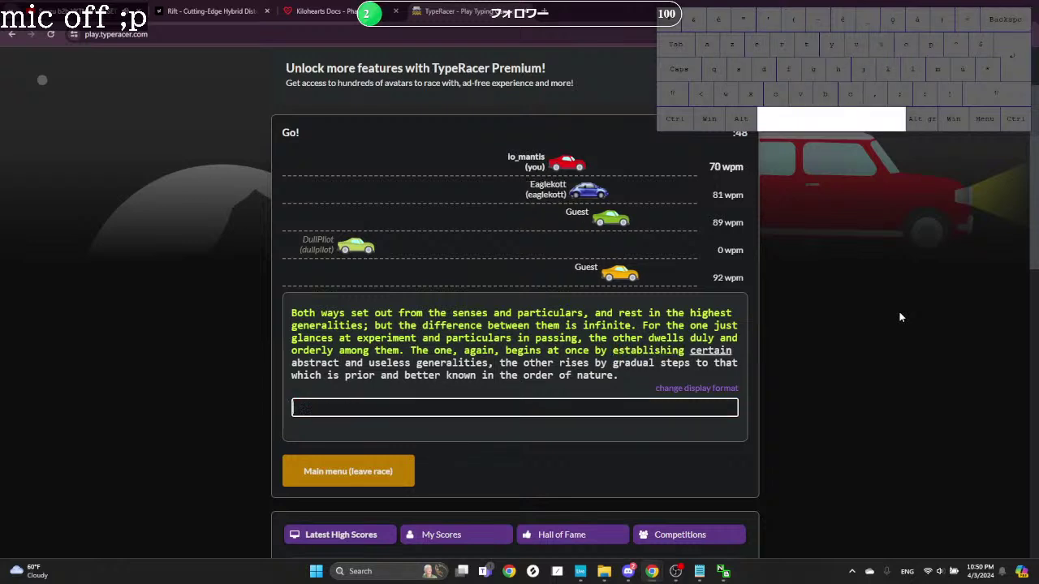
{"action": "key", "text": "BackSpace"}
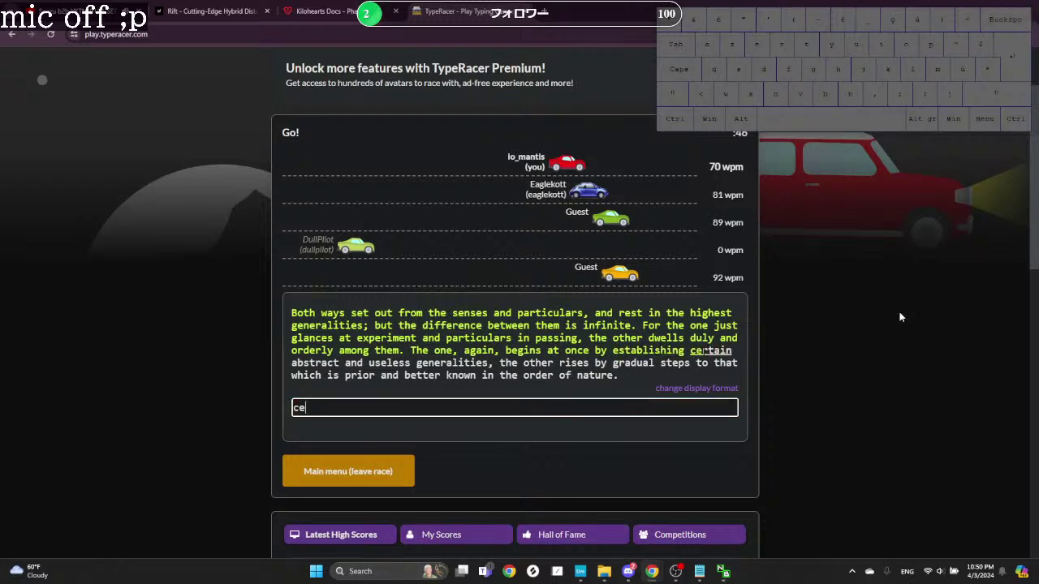
{"action": "type", "text": "rtain abstrac"}
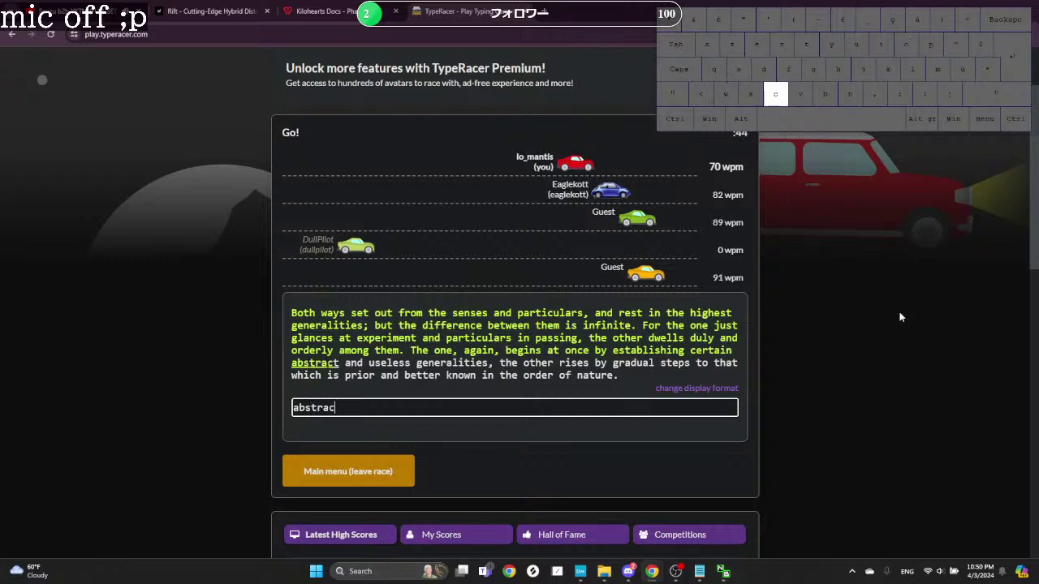
{"action": "type", "text": "t and useless genera"}
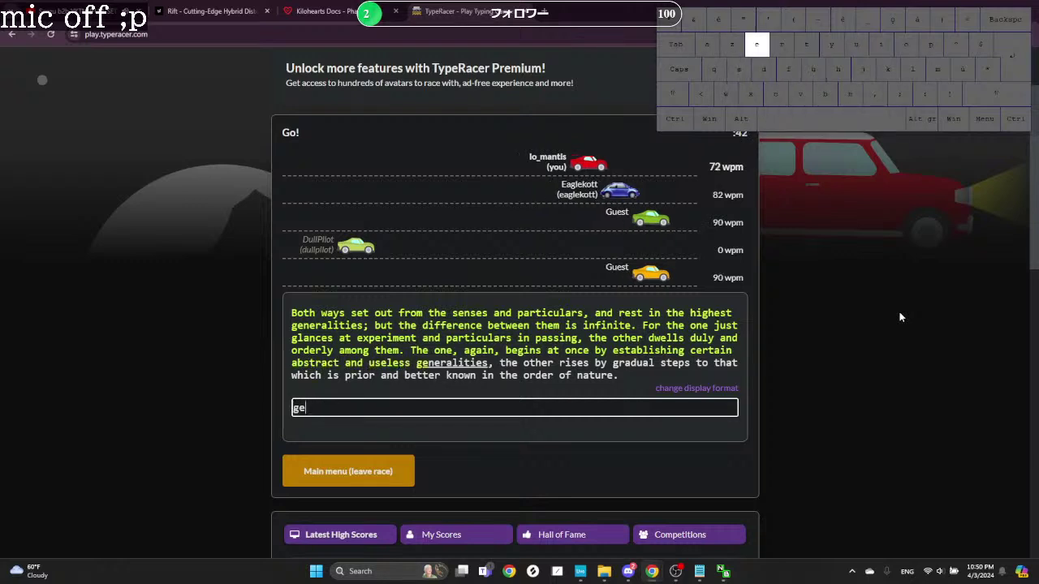
{"action": "type", "text": "lities,"}
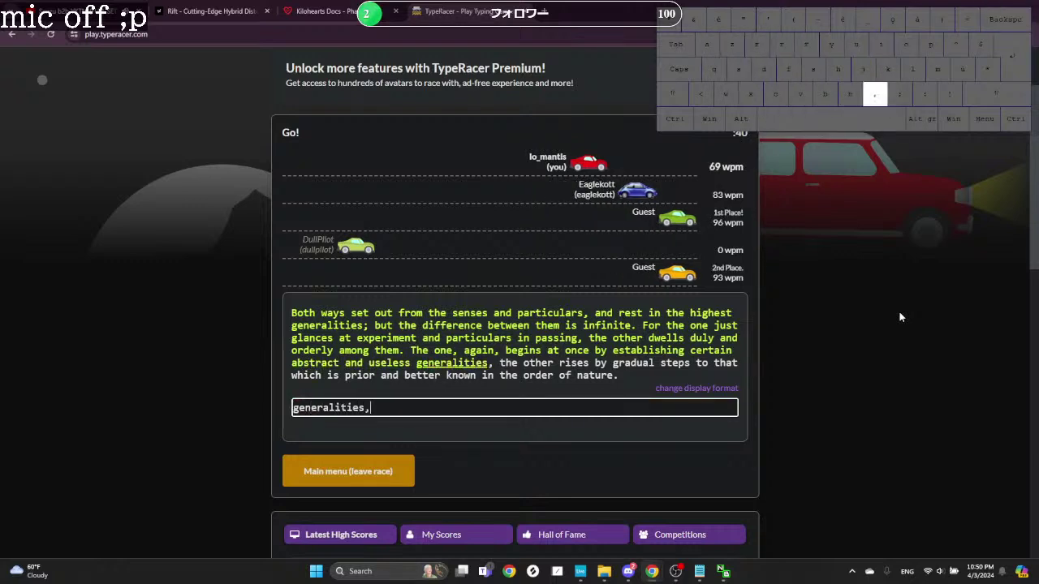
Step: Finish the race with "the other rises by gradual steps to that which is prior and better known in the order of nature."
{"action": "type", "text": " the other rises by gra"}
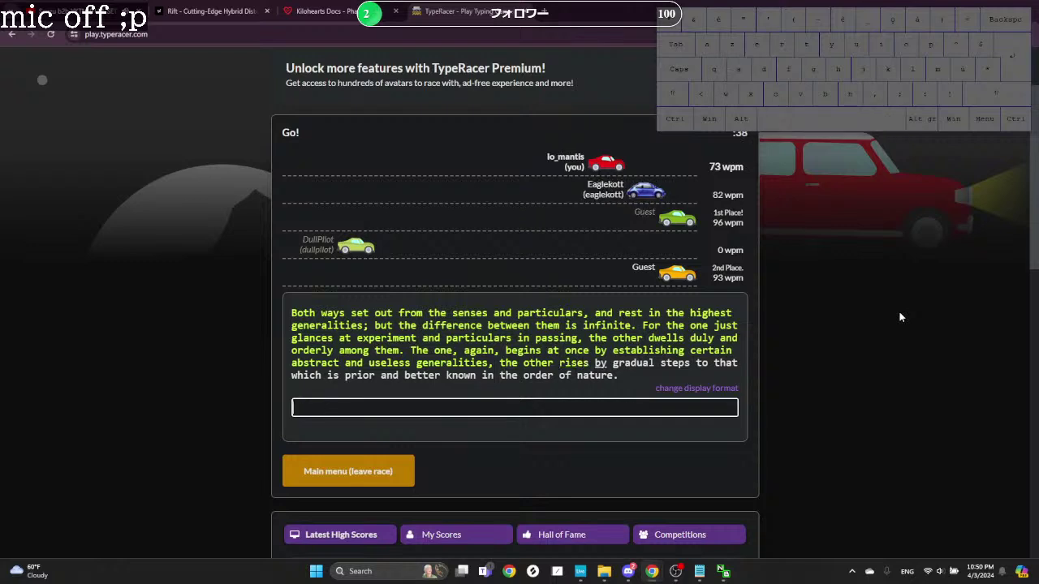
{"action": "type", "text": "dual"}
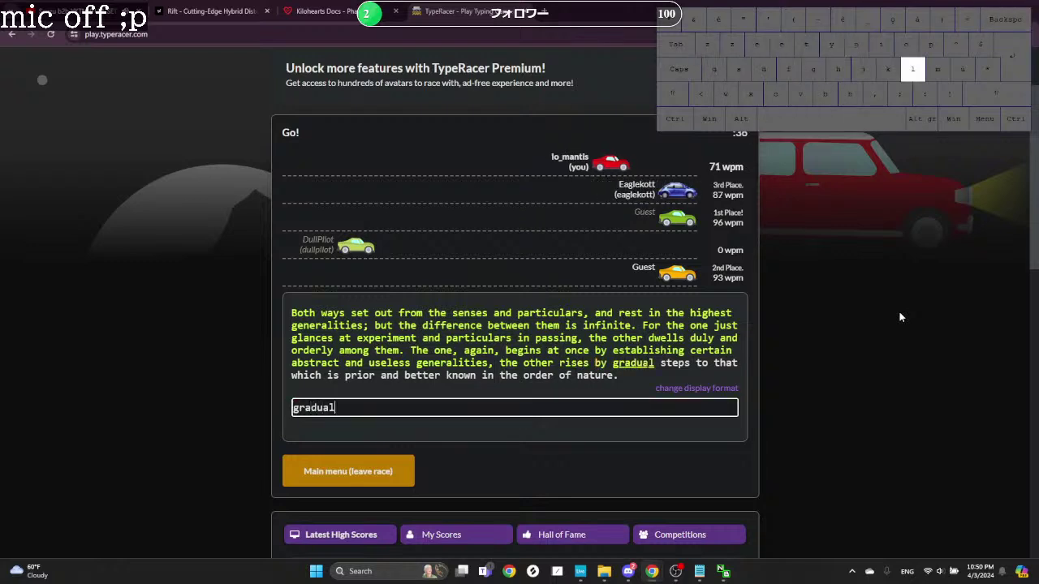
{"action": "type", "text": " steps to that which"}
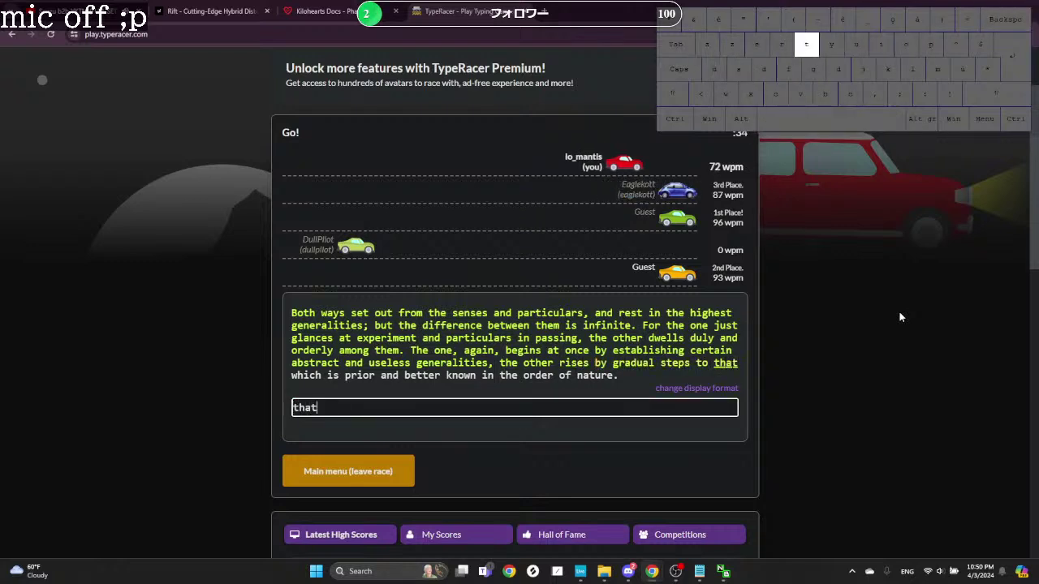
{"action": "type", "text": " is prior and bet"}
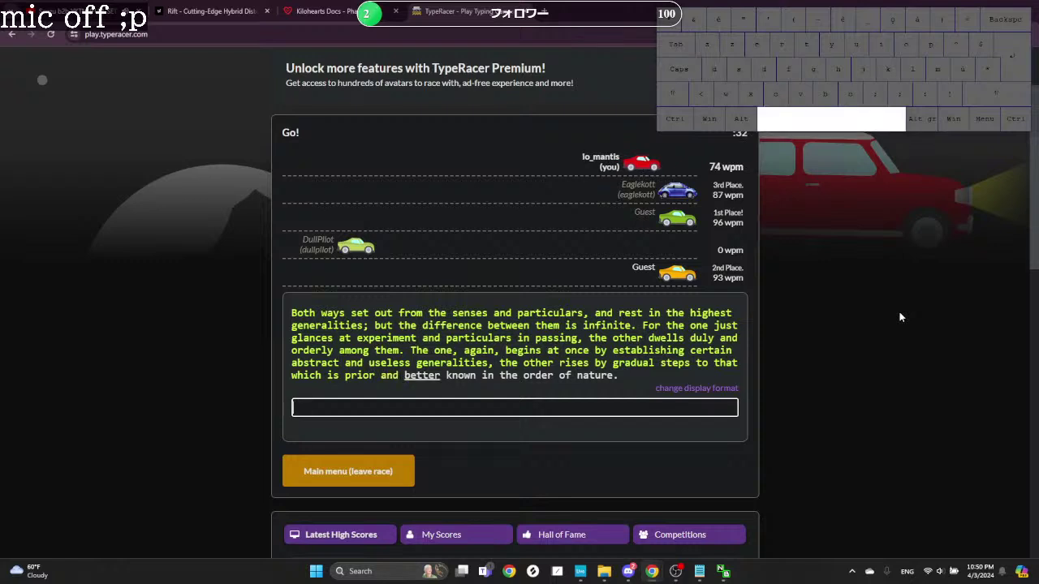
{"action": "type", "text": "ter known "}
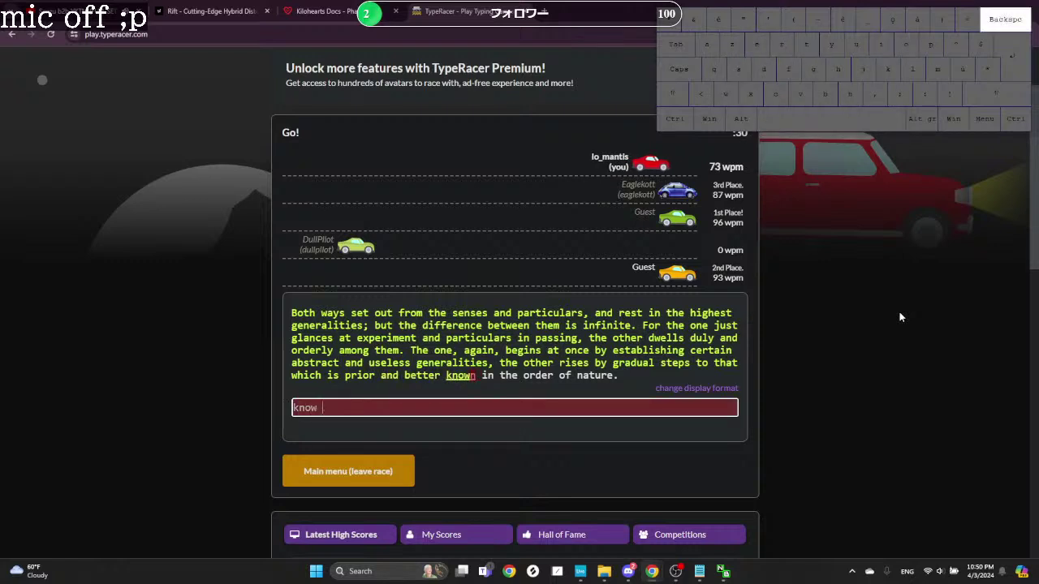
{"action": "type", "text": "in theorder of nature."}
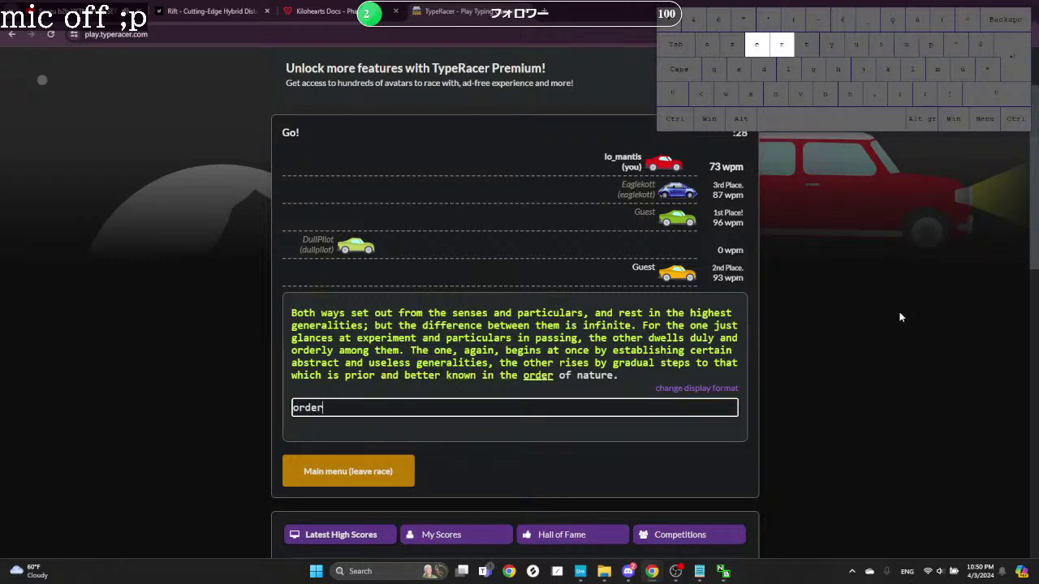
Step: Switch to Notepad, add the comment "wtf is he talking about" with "-to sir francis bacon" beneath it, and return to the browser
{"action": "key", "text": "alt+Tab"}
{"action": "key", "text": "Tab"}
{"action": "key", "text": "Tab"}
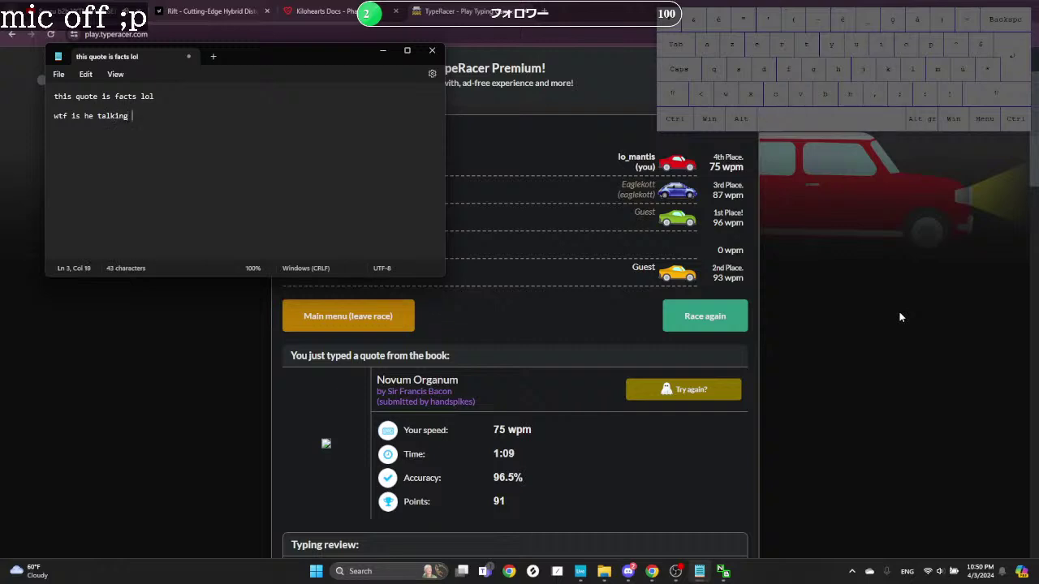
{"action": "key", "text": "Return"}
{"action": "type", "text": "-to si"}
{"action": "key", "text": "BackSpace"}
{"action": "key", "text": "BackSpace"}
{"action": "type", "text": "to sir"}
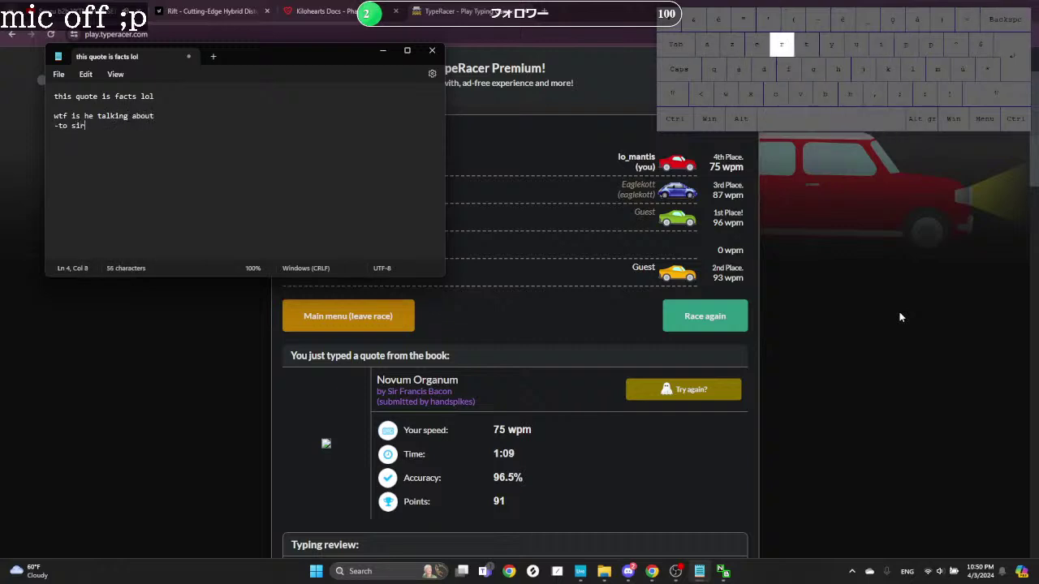
{"action": "type", "text": " francis "}
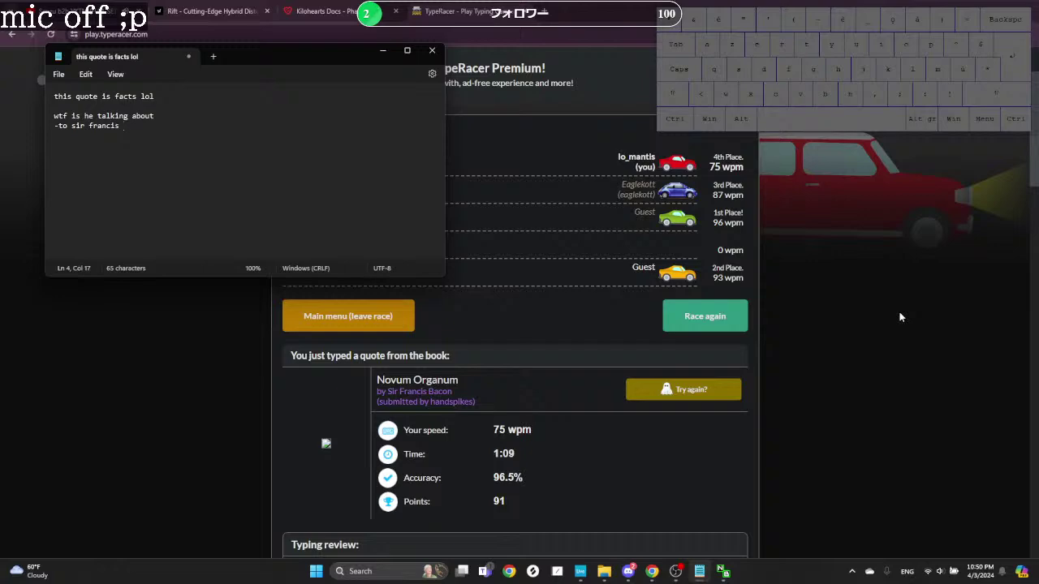
{"action": "type", "text": "bacon"}
{"action": "left_click", "coordinate": [179, 362]}
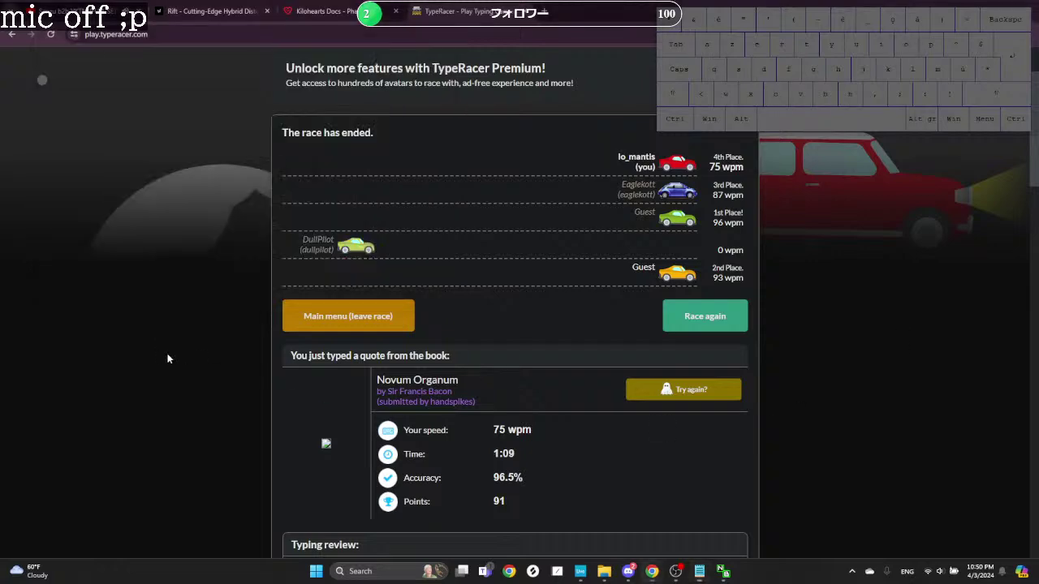
Step: Join another race, leave it before the "'Ere Jim" quote starts, and enter a different race
{"action": "left_click", "coordinate": [694, 315]}
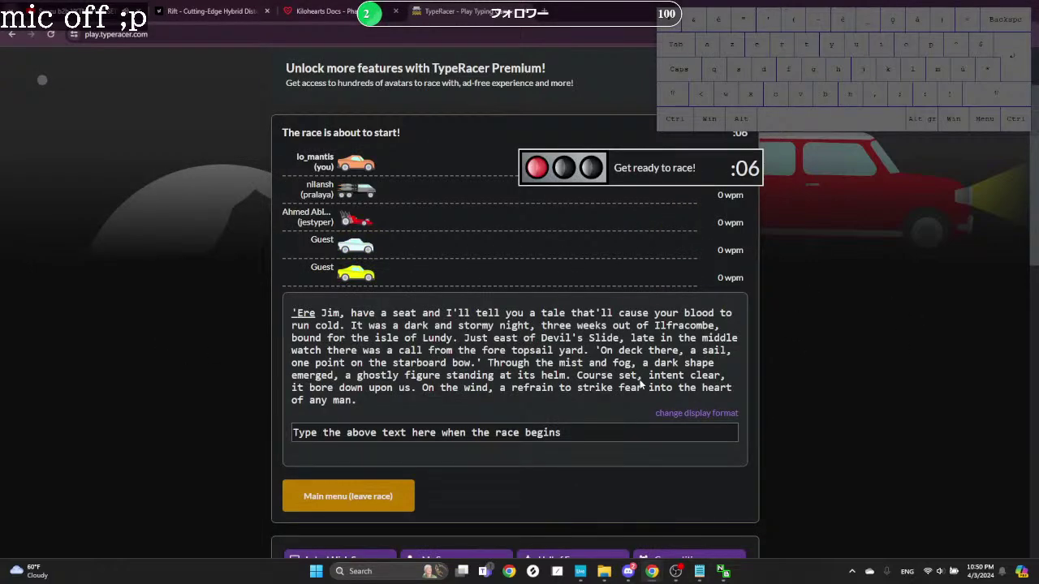
{"action": "left_click", "coordinate": [398, 497]}
{"action": "left_click", "coordinate": [345, 189]}
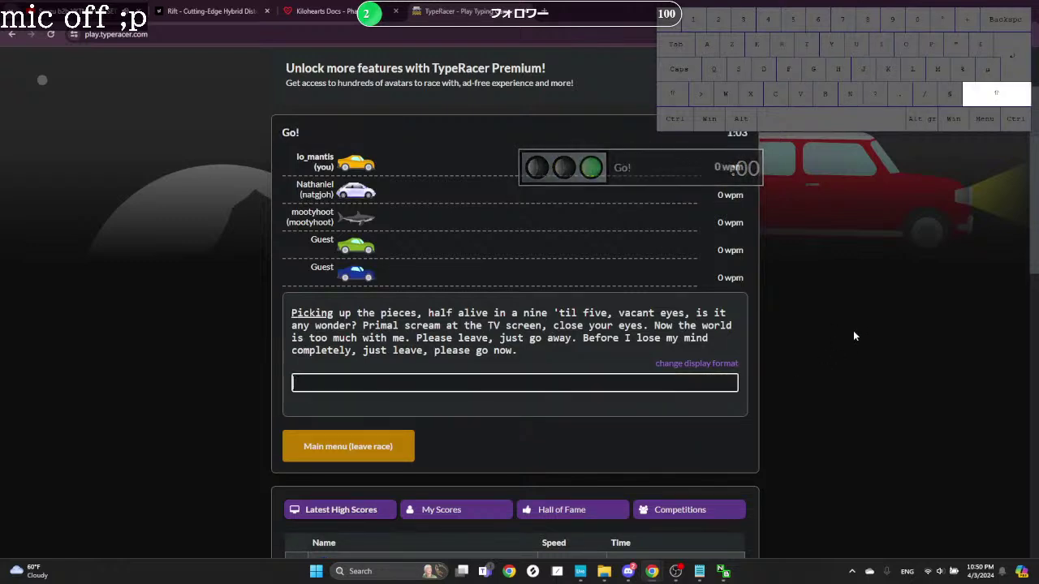
Step: Enter the passage "Picking up the pieces, half alive in a nine 'til five, vacant eyes, is" in the race, correcting the mistyped apostrophe
{"action": "type", "text": "Picking up the piece"}
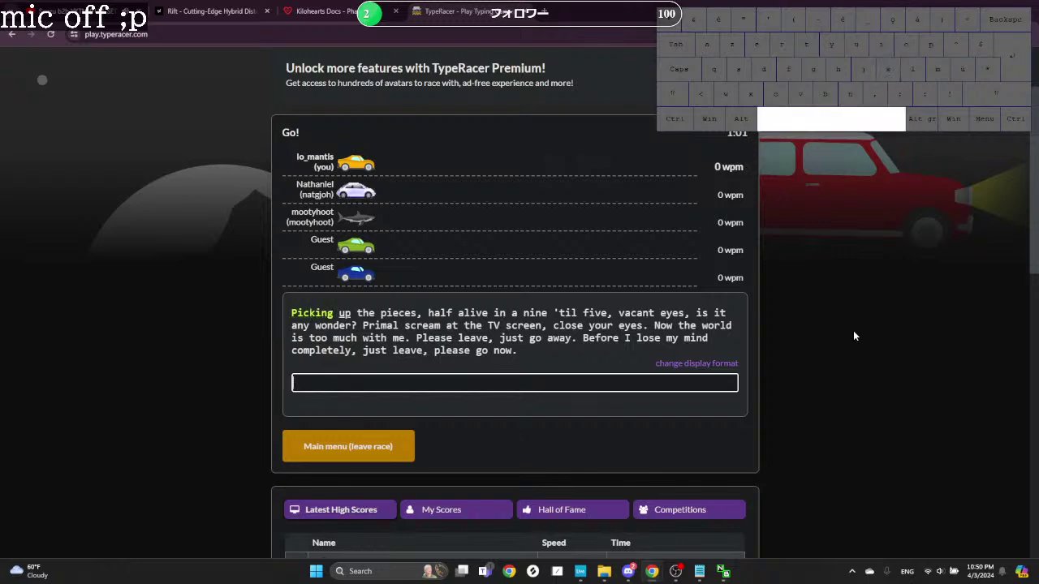
{"action": "type", "text": "s, half alive in a"}
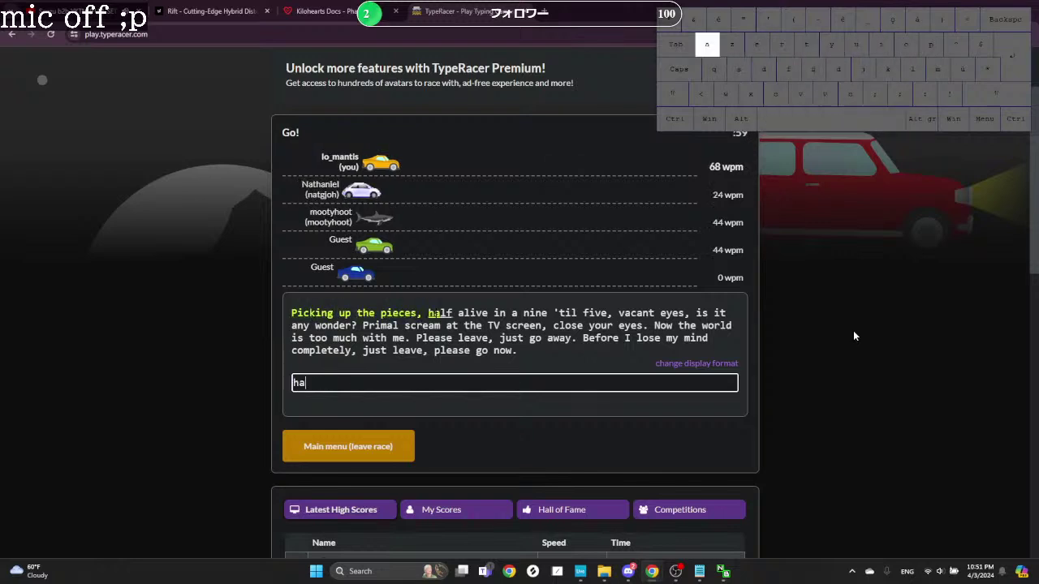
{"action": "type", "text": " nine"}
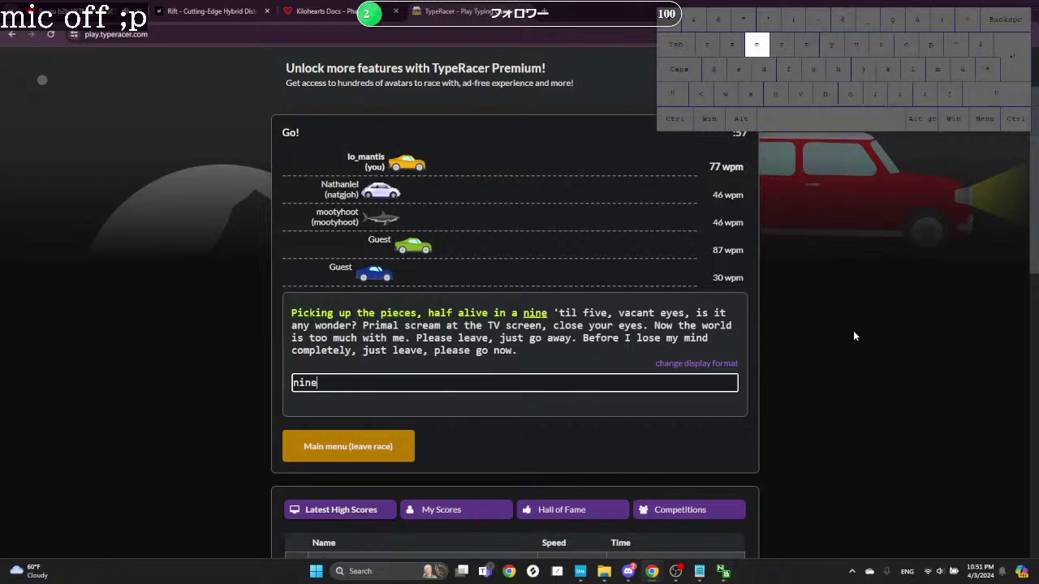
{"action": "type", "text": ";"}
{"action": "key", "text": "BackSpace"}
{"action": "type", "text": "'"}
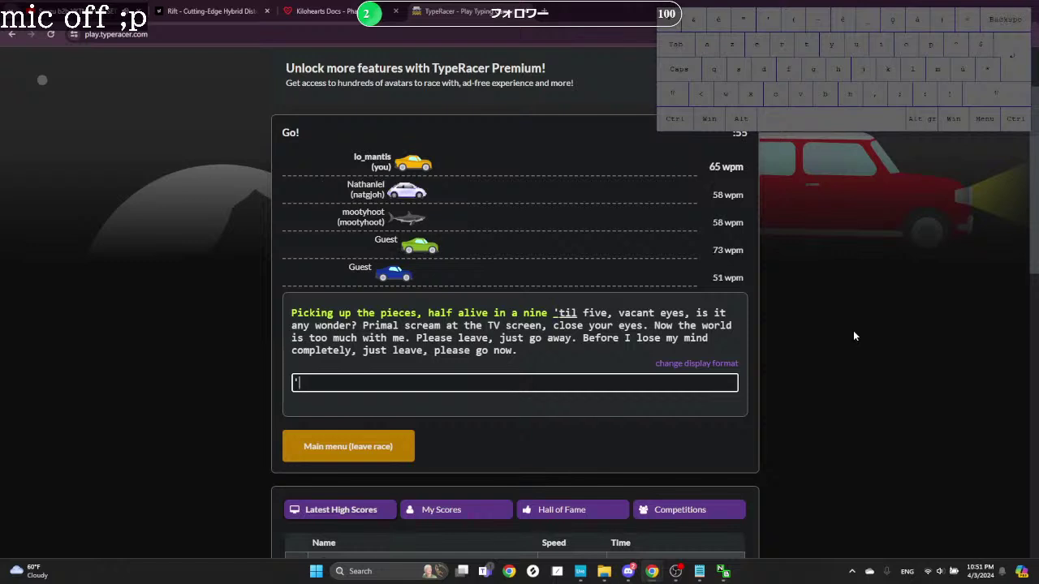
{"action": "type", "text": "til five, vacant eyes, "}
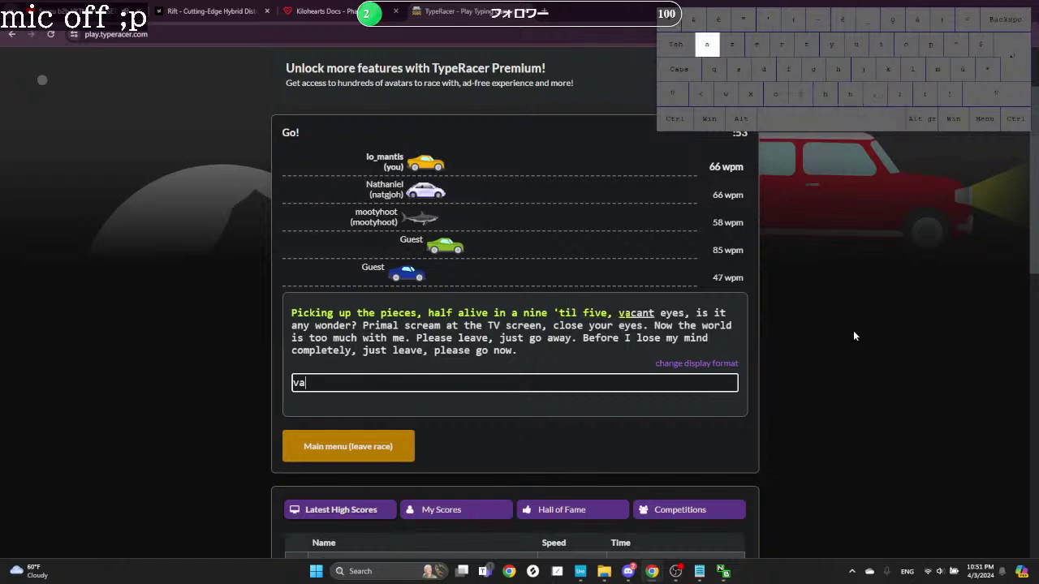
{"action": "type", "text": "is"}
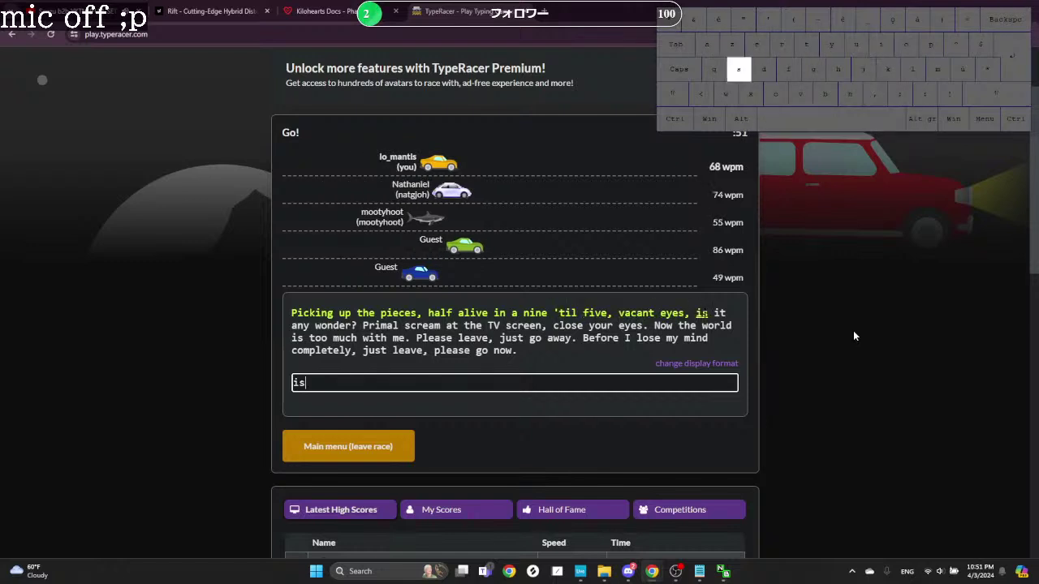
Step: Continue the race text with "it any wonder? Primal scream at the TV scree", correcting the mistyped words
{"action": "type", "text": " it any wonder? Primal scv"}
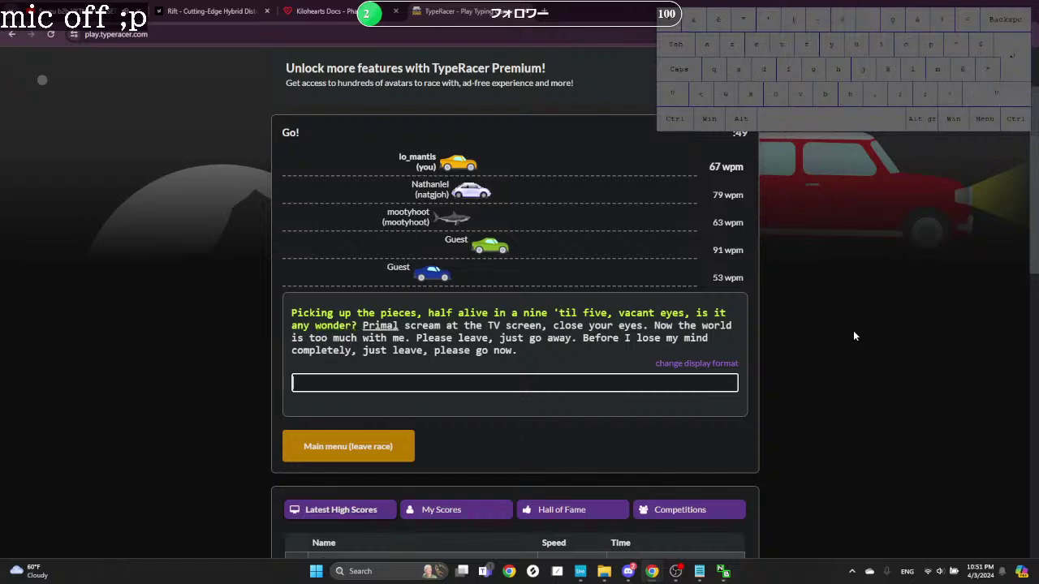
{"action": "key", "text": "BackSpace"}
{"action": "key", "text": "BackSpace"}
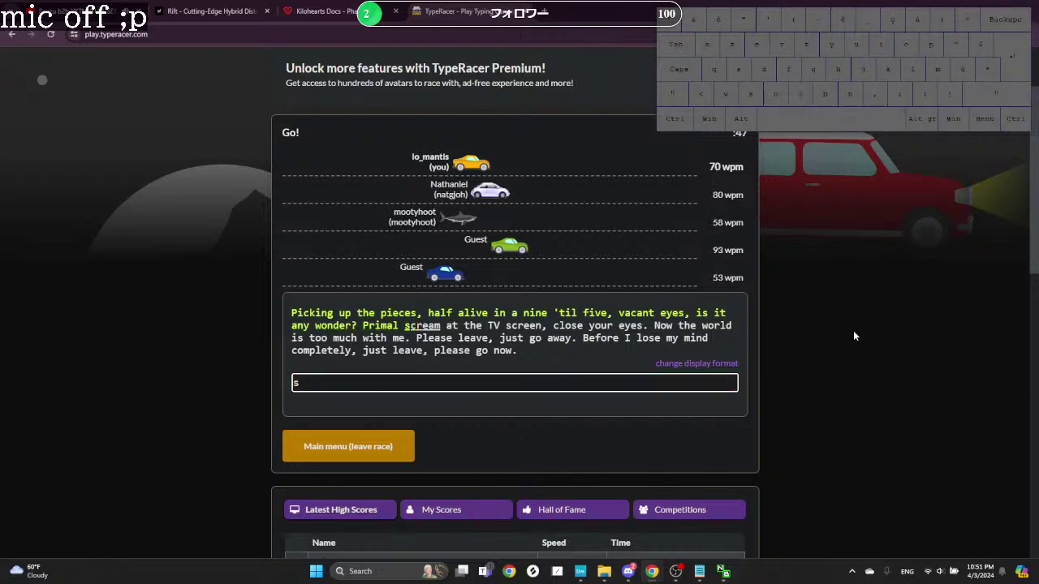
{"action": "type", "text": "cream at the TV s"}
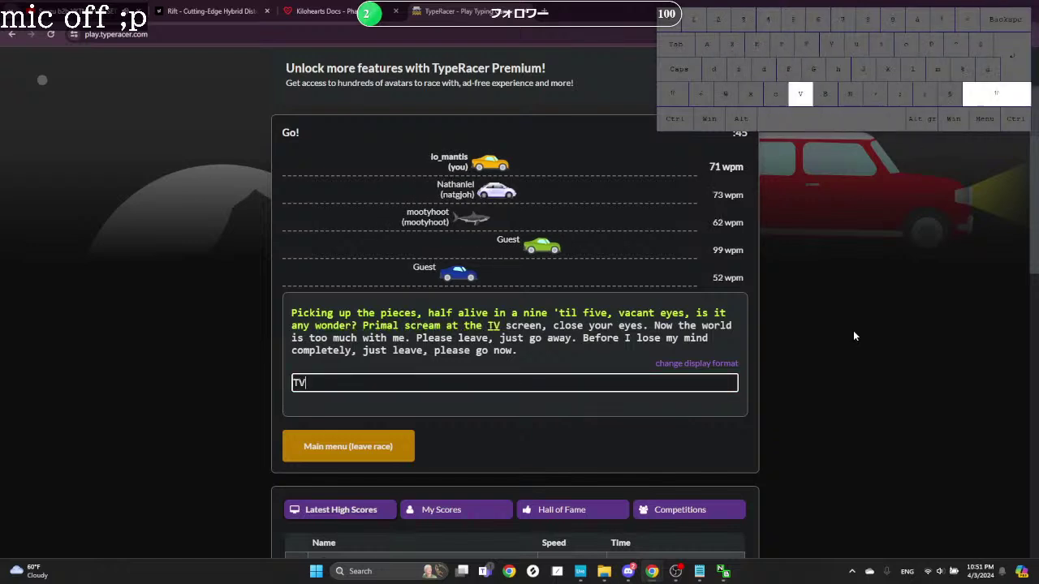
{"action": "type", "text": "creeen"}
{"action": "key", "text": "BackSpace"}
{"action": "key", "text": "BackSpace"}
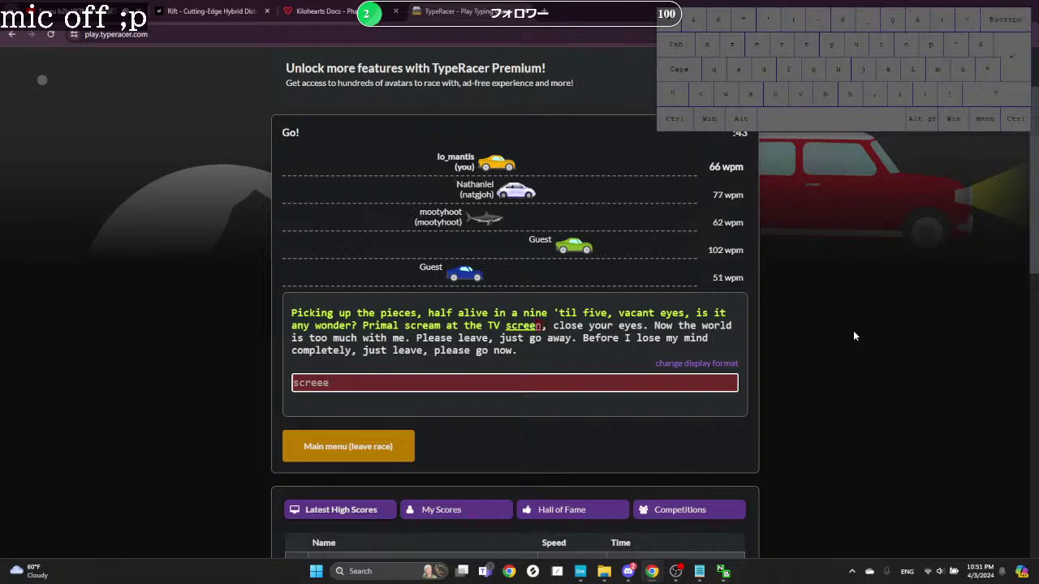
Step: Complete "screen," and enter "close your eyes.", fixing the mistyped start of "close"
{"action": "type", "text": "n, lo"}
{"action": "key", "text": "BackSpace"}
{"action": "type", "text": "c"}
{"action": "key", "text": "BackSpace"}
{"action": "key", "text": "BackSpace"}
{"action": "type", "text": "co"}
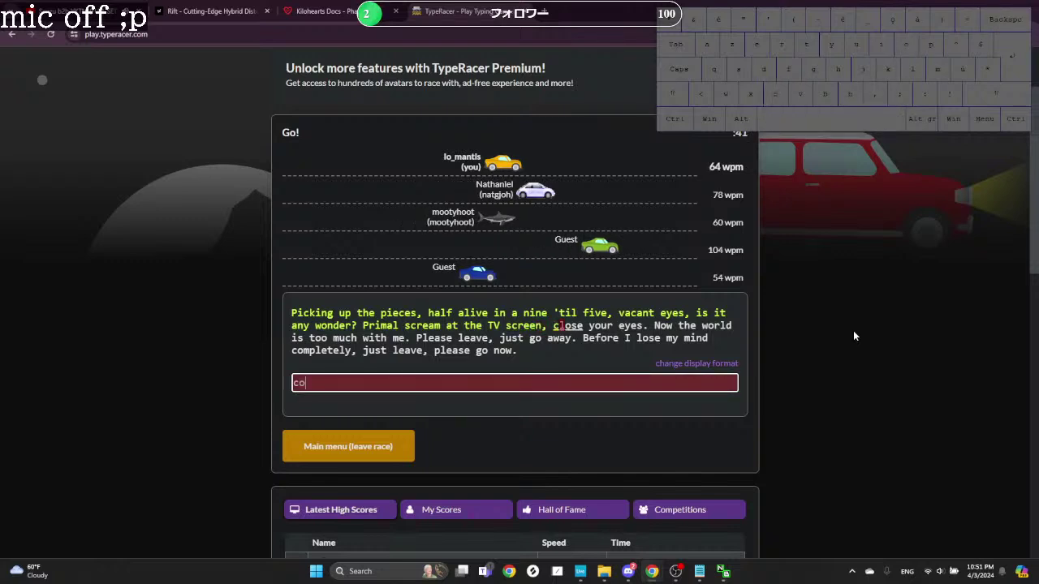
{"action": "key", "text": "BackSpace"}
{"action": "type", "text": "lose your eyes. "}
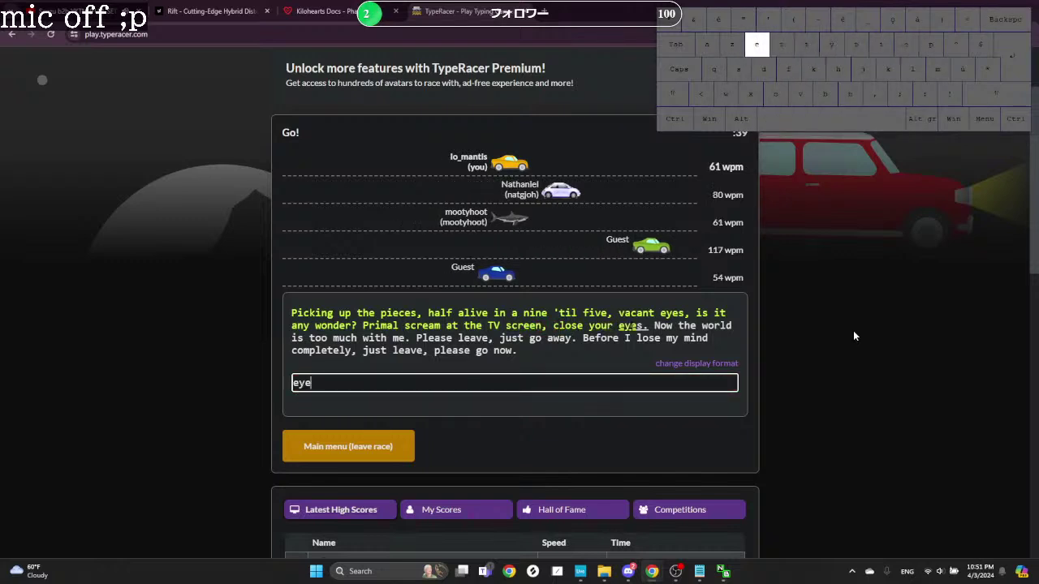
Step: Enter the sentences "Now the world is too much with me. Please leave, just go away.", correcting the capital and the missed period
{"action": "type", "text": "n"}
{"action": "key", "text": "BackSpace"}
{"action": "type", "text": "No"}
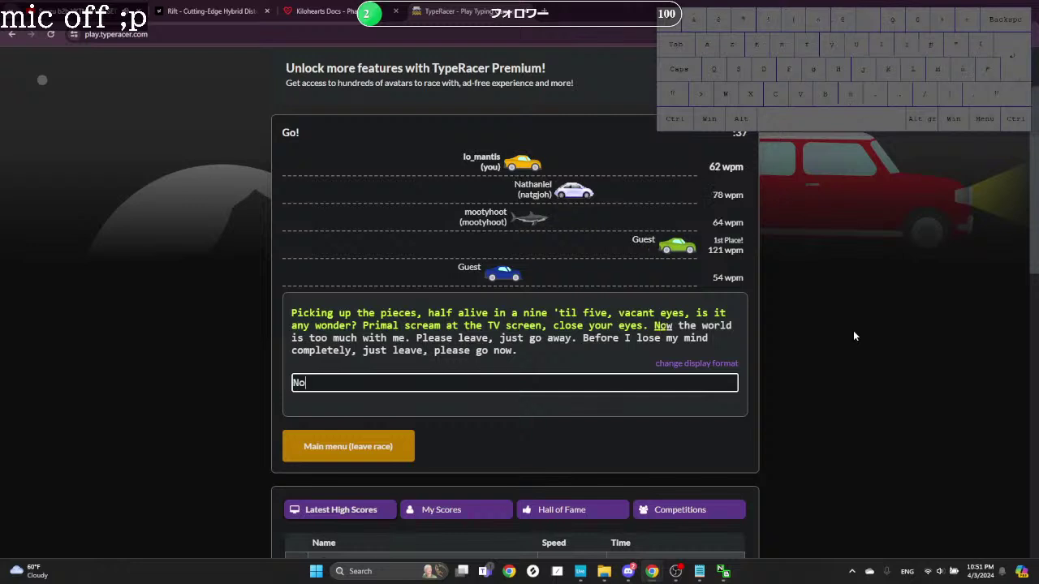
{"action": "type", "text": "w the world too much "}
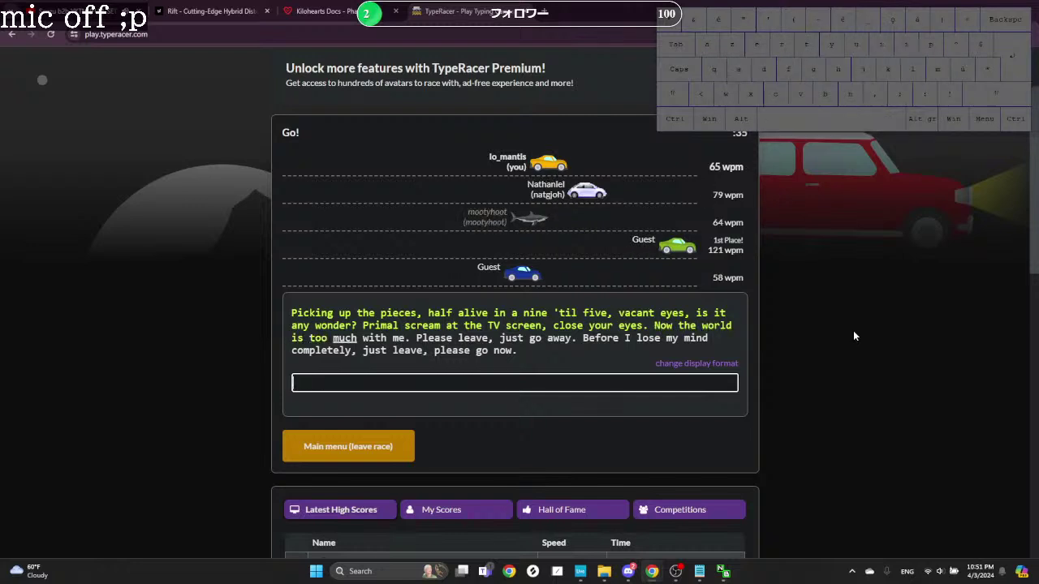
{"action": "type", "text": "with me. P"}
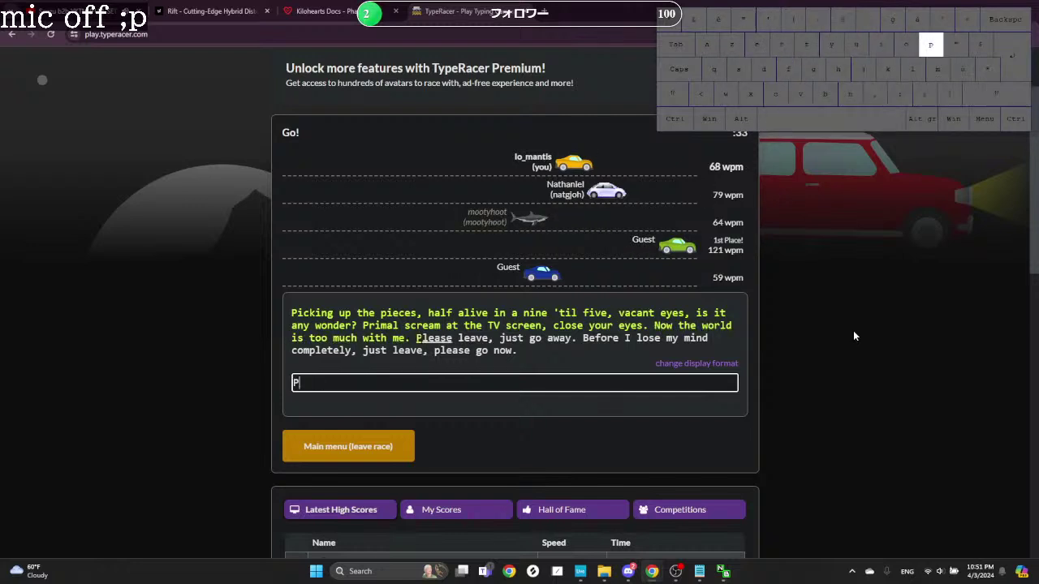
{"action": "type", "text": "lease leave, jus"}
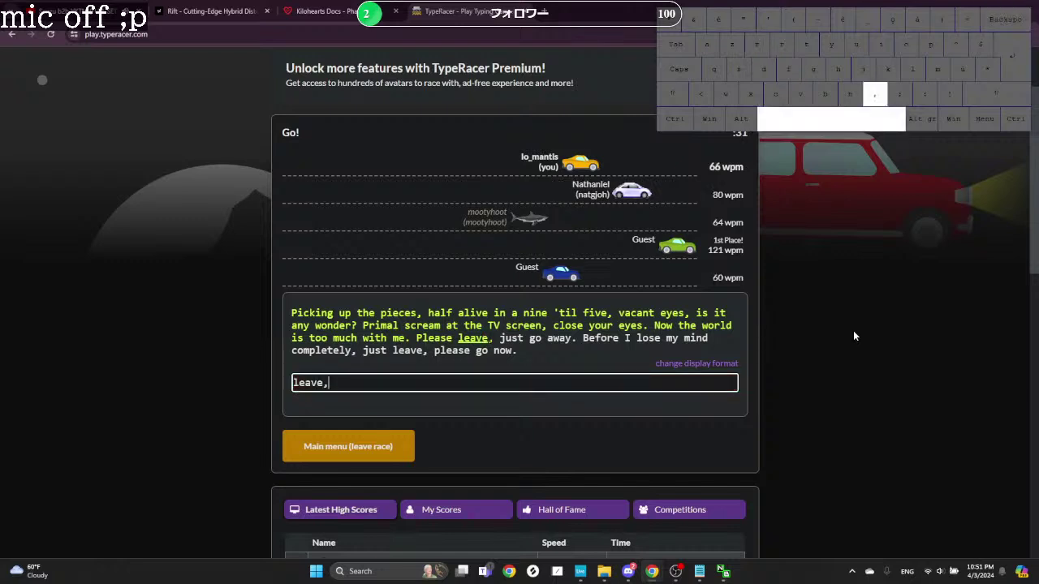
{"action": "type", "text": "t go away"}
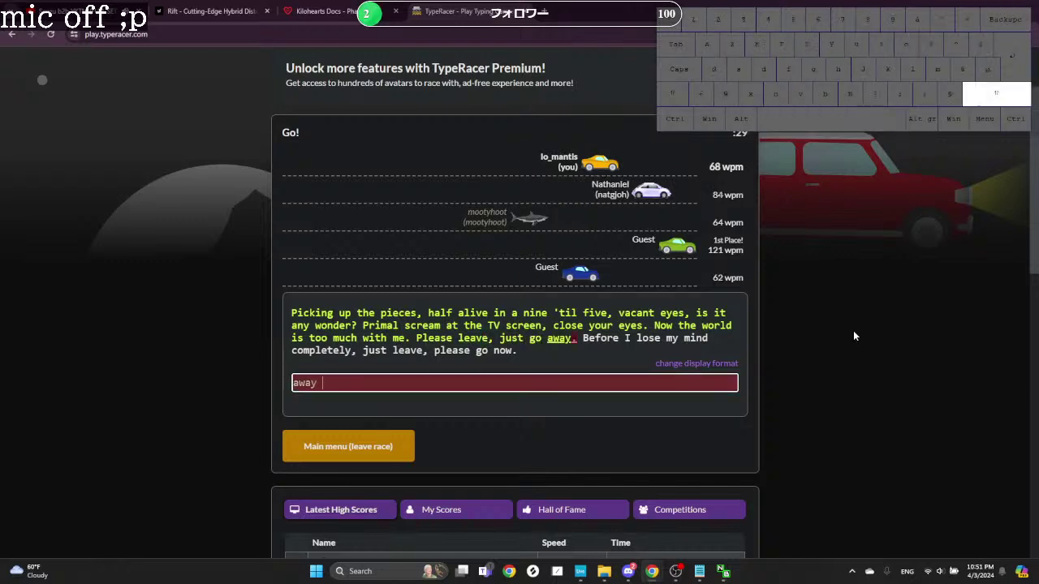
{"action": "key", "text": "BackSpace"}
{"action": "type", "text": "."}
Step: Finish the race with "Before I lose my mind completely, just leave, please go now.", correcting the mistyped words
{"action": "type", "text": "e I lost"}
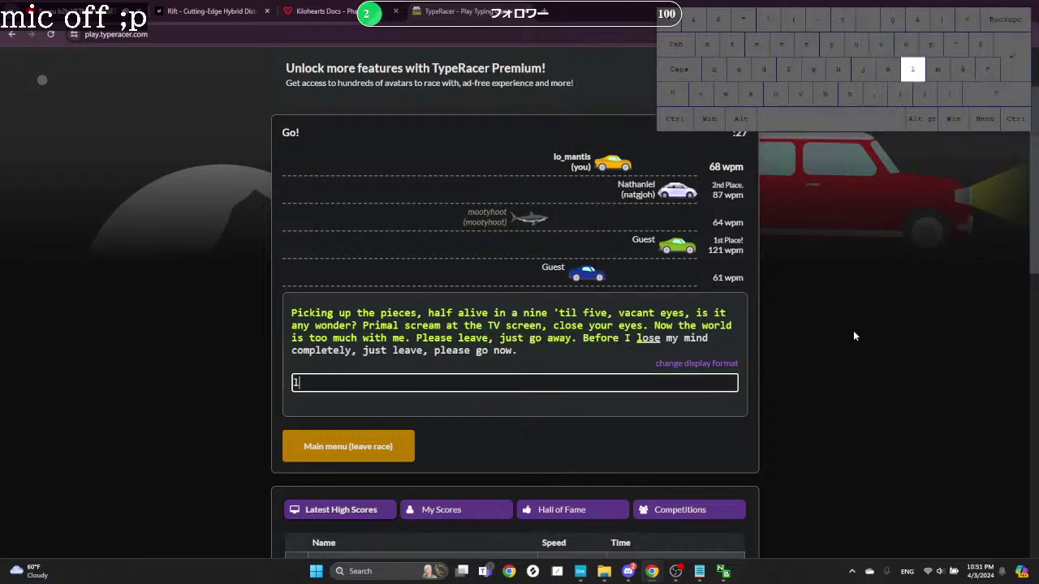
{"action": "key", "text": "BackSpace"}
{"action": "key", "text": "BackSpace"}
{"action": "type", "text": "e my mind o"}
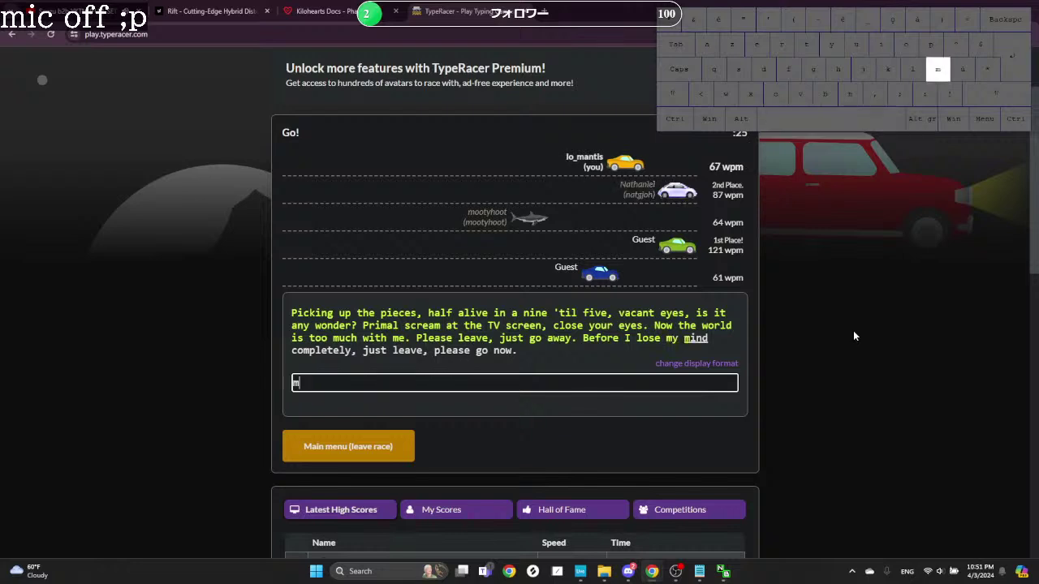
{"action": "key", "text": "BackSpace"}
{"action": "type", "text": "completely,j"}
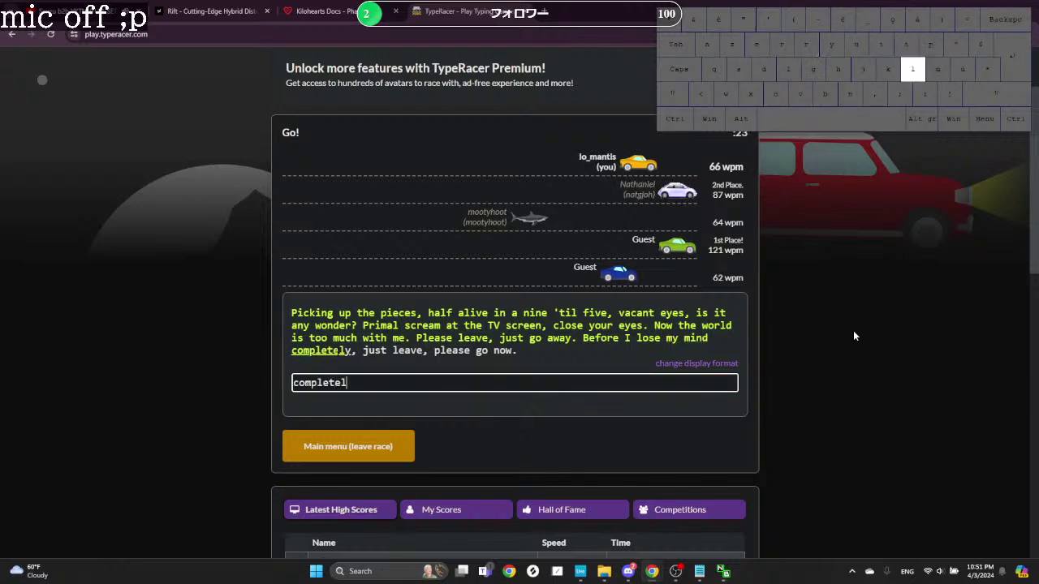
{"action": "key", "text": "BackSpace"}
{"action": "type", "text": "just leave"}
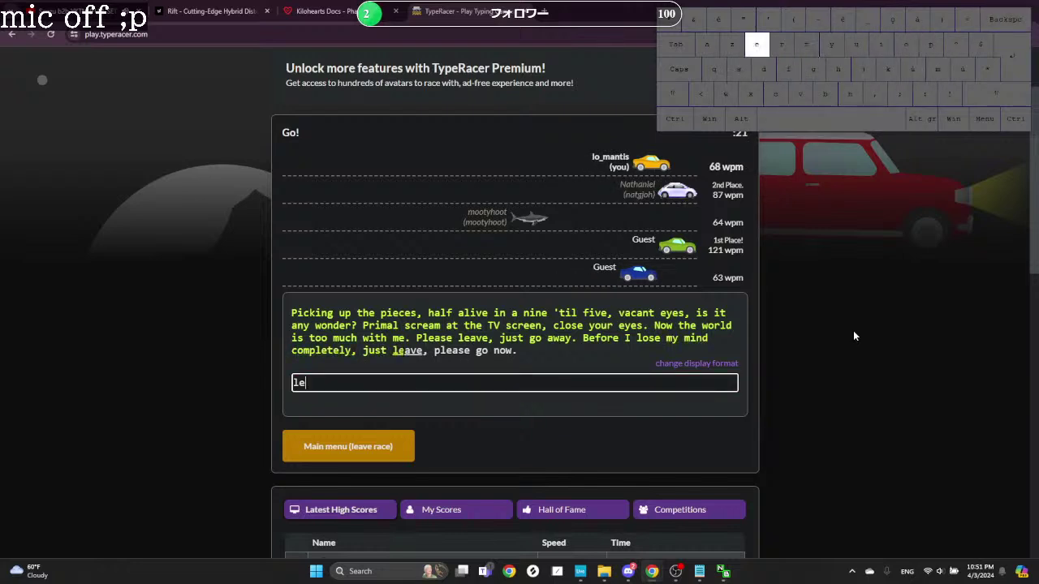
{"action": "key", "text": "BackSpace"}
{"action": "type", "text": ", please go now."}
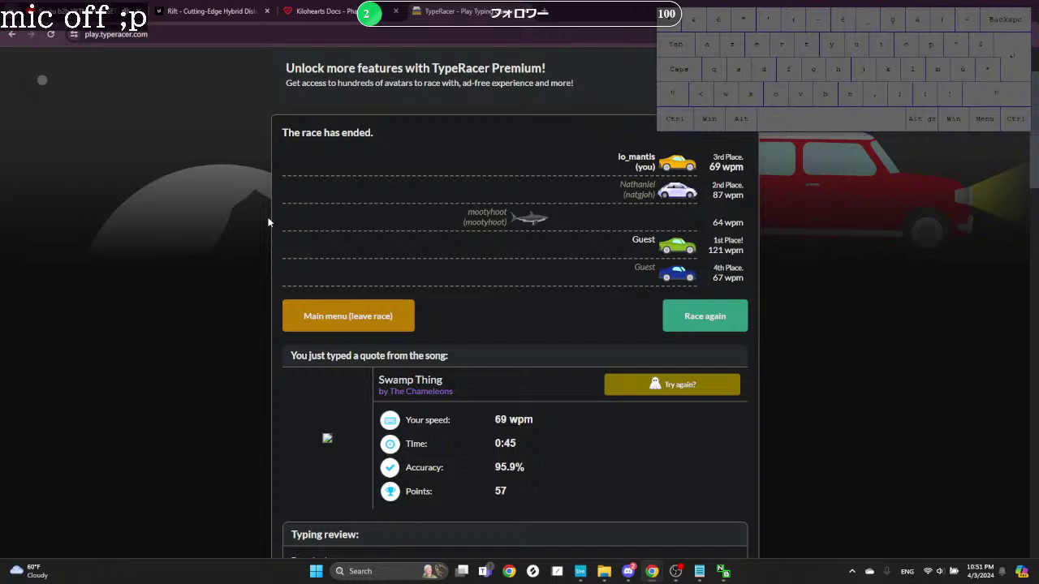
Step: Pause the YouTube set, close the YouTube and TypeRacer tabs, and minimize the browser
{"action": "left_click", "coordinate": [81, 11]}
{"action": "key", "text": "space"}
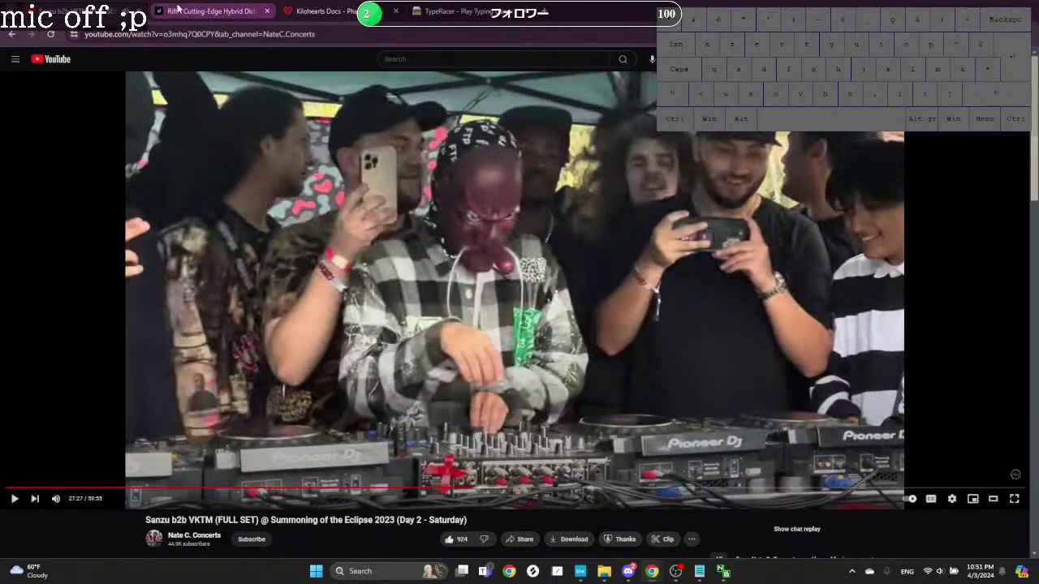
{"action": "left_click", "coordinate": [166, 11]}
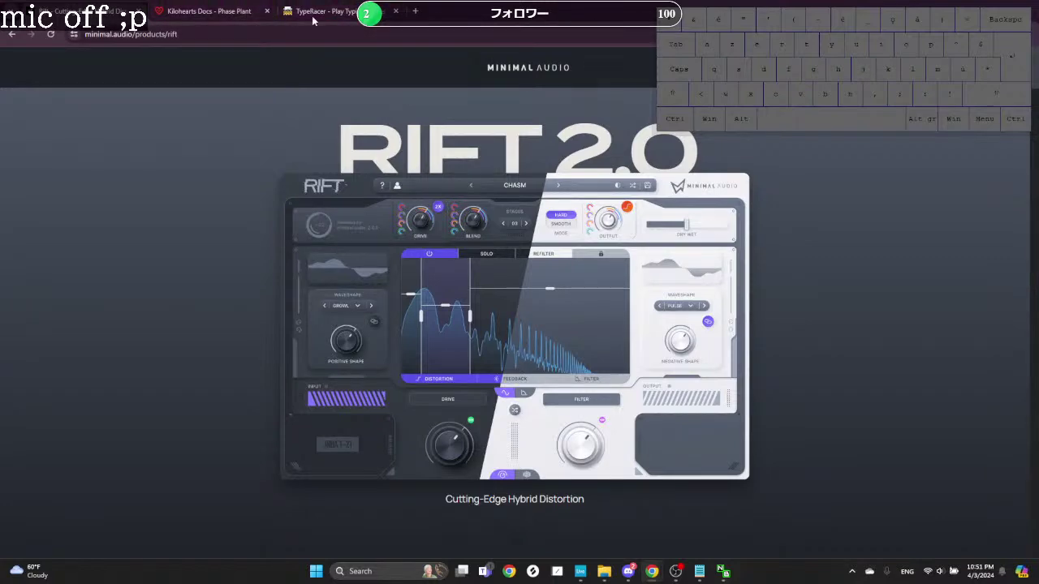
{"action": "left_click", "coordinate": [395, 11]}
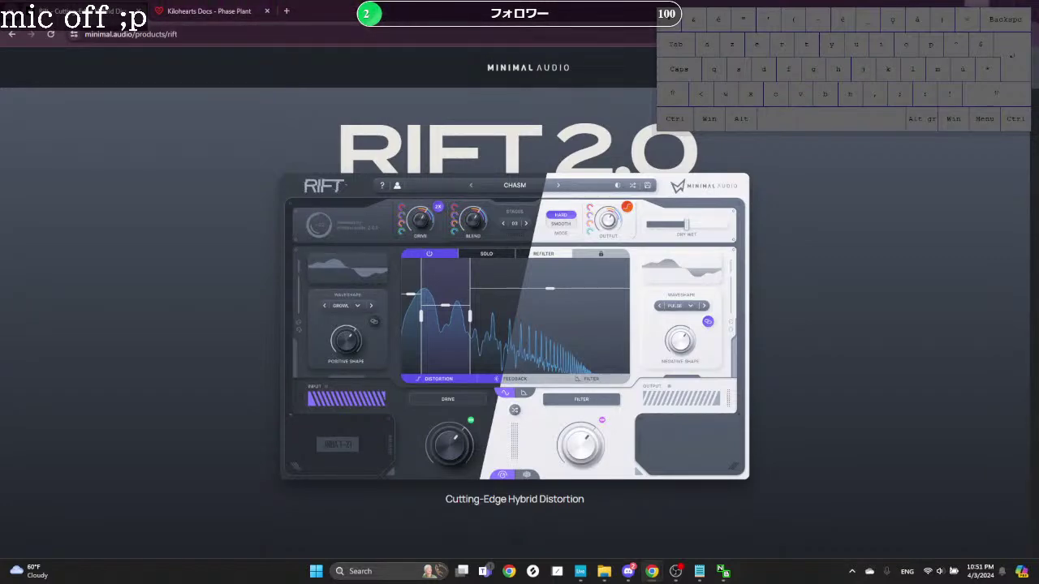
{"action": "left_click", "coordinate": [976, 10]}
{"action": "left_click", "coordinate": [383, 48]}
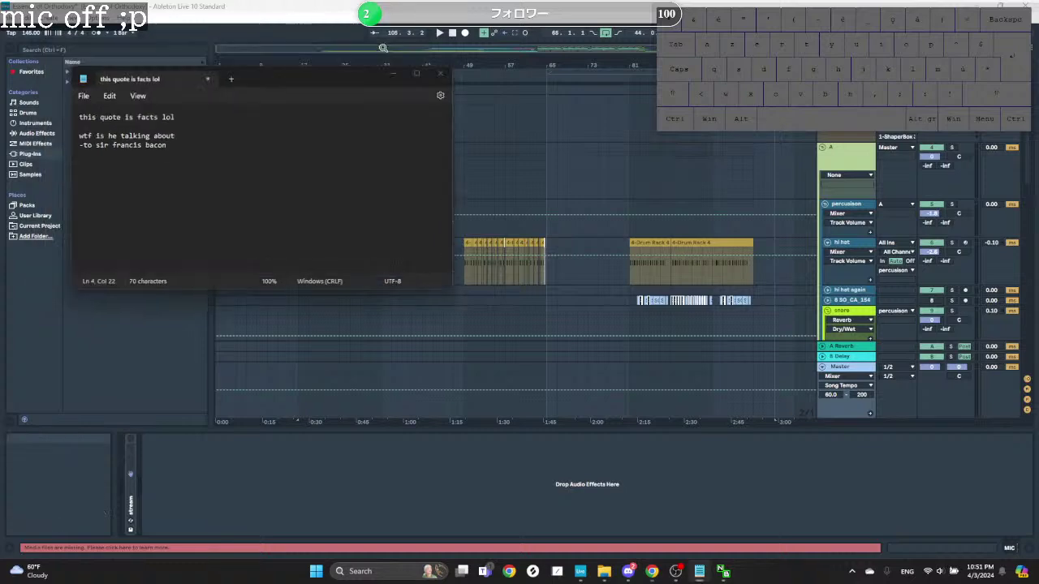
Step: Bring the Ableton Live arrangement to the front and play it briefly from bar 17
{"action": "left_click", "coordinate": [319, 236]}
{"action": "scroll", "coordinate": [320, 236], "scroll_direction": "down", "scroll_amount": 10}
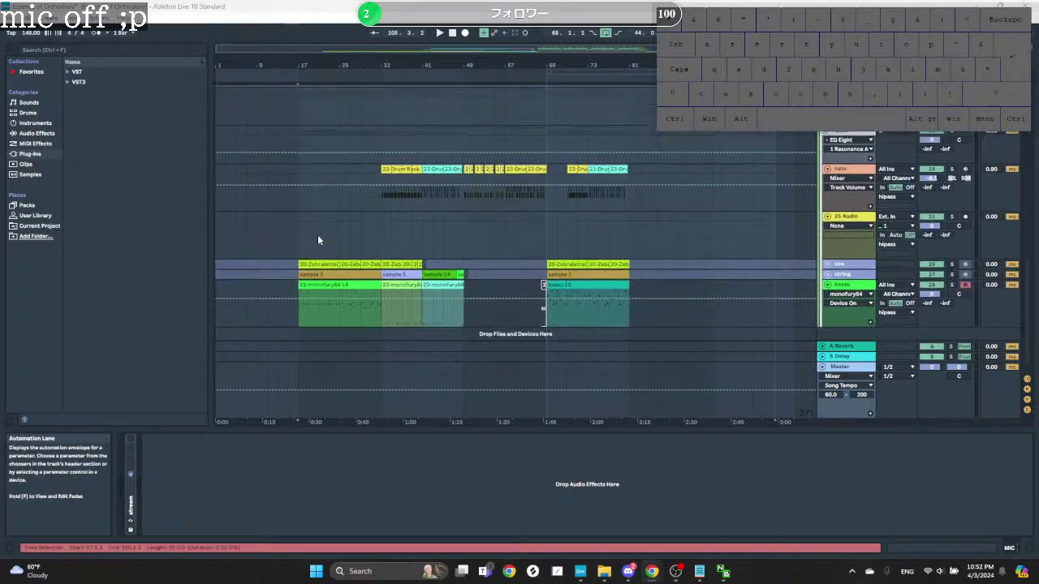
{"action": "left_click", "coordinate": [296, 230]}
{"action": "key", "text": "space"}
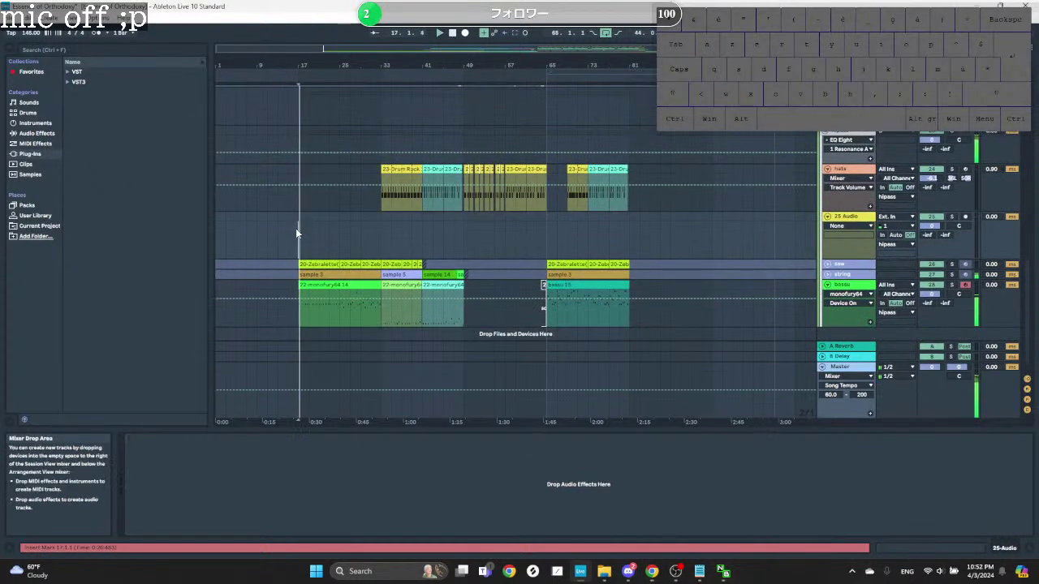
{"action": "key", "text": "space"}
Step: Find Vital under Vital Audio in the VST3 plug-ins and load it onto a new track
{"action": "left_click", "coordinate": [35, 144]}
{"action": "left_click", "coordinate": [39, 165]}
{"action": "left_click", "coordinate": [34, 155]}
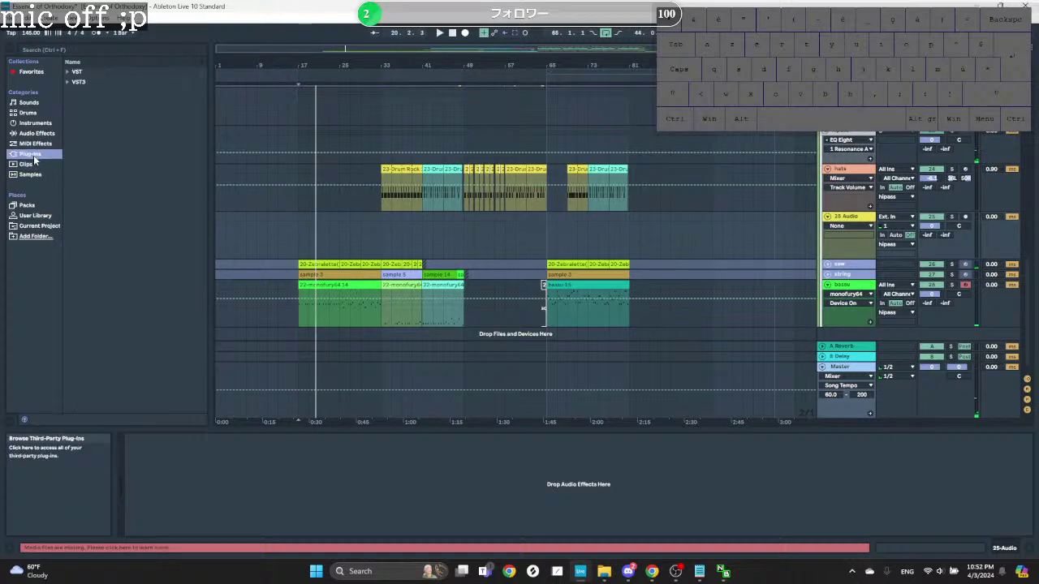
{"action": "left_click", "coordinate": [68, 82]}
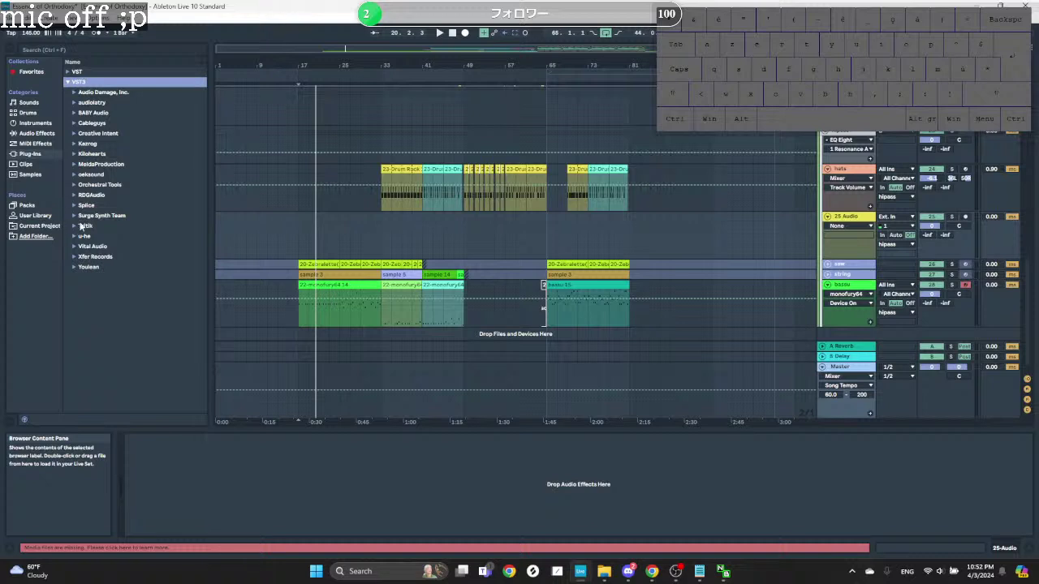
{"action": "left_click", "coordinate": [74, 266]}
{"action": "left_click", "coordinate": [72, 248]}
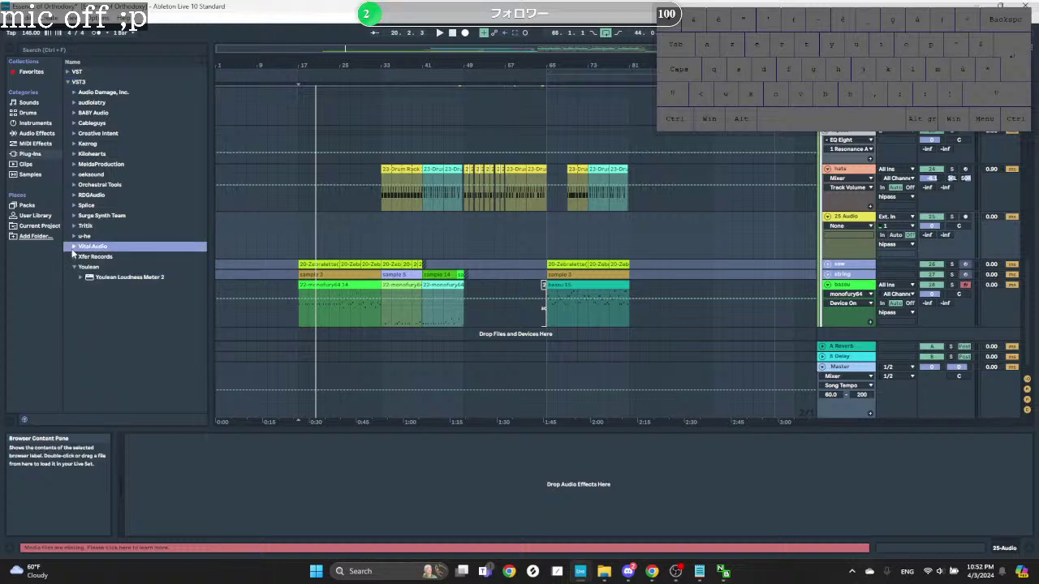
{"action": "left_click", "coordinate": [81, 259]}
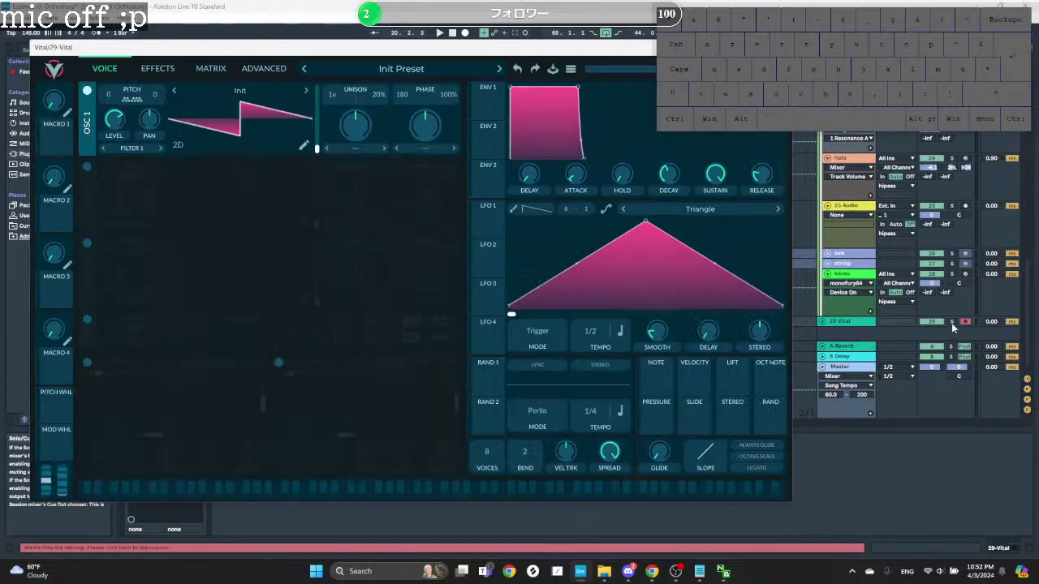
Step: Solo the new Vital track and play test notes on the initial preset
{"action": "left_click", "coordinate": [951, 322]}
{"action": "key", "text": "d"}
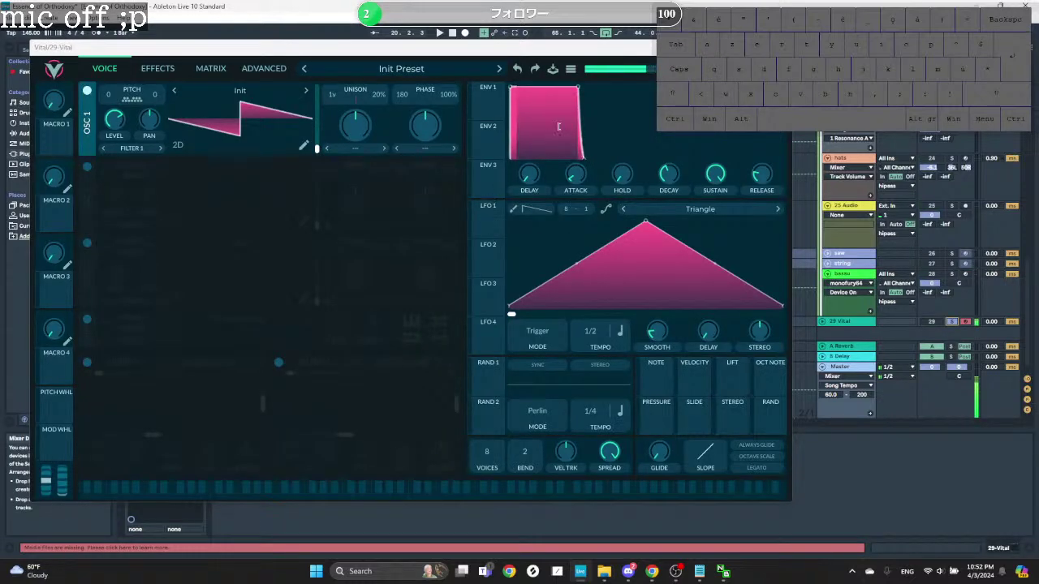
{"action": "key", "text": "d"}
Step: Set oscillator 1's wavetable in Vital to Classic Blend and audition it with a test note
{"action": "left_click", "coordinate": [297, 94]}
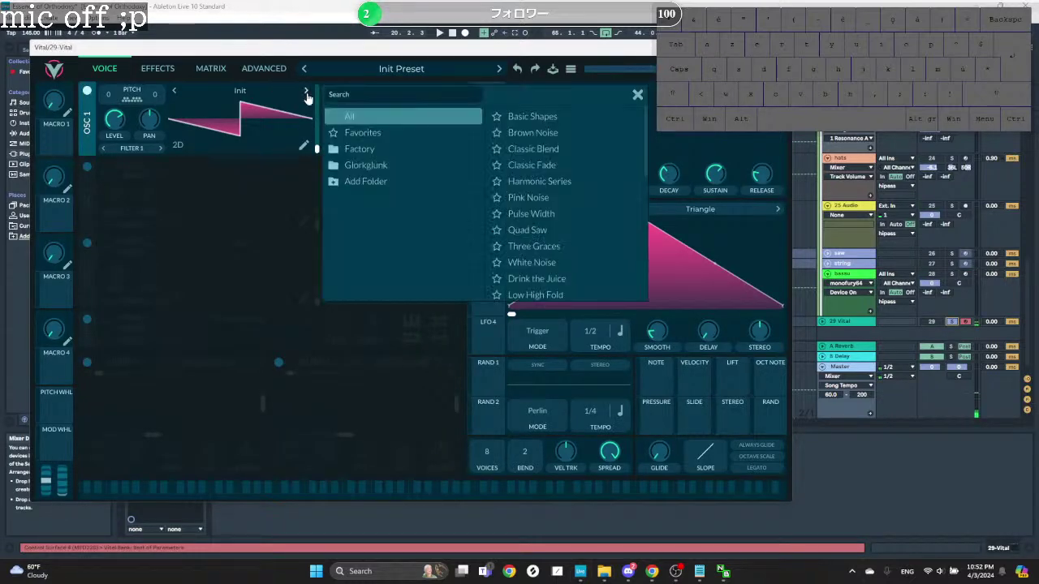
{"action": "key", "text": "Down"}
{"action": "key", "text": "Down"}
{"action": "key", "text": "Down"}
{"action": "key", "text": "d"}
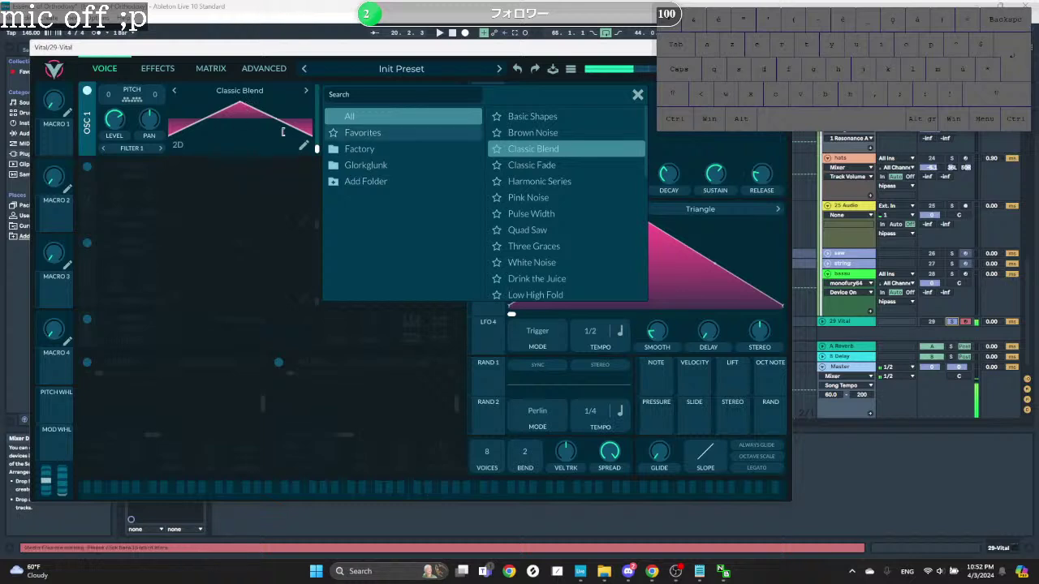
Step: Raise oscillator 1's wavetable frame in Vital to about 151 while auditioning it with a repeated test note
{"action": "key", "text": "d"}
{"action": "left_click_drag", "start_coordinate": [283, 132], "coordinate": [307, 113]}
{"action": "key", "text": "d"}
{"action": "scroll", "coordinate": [309, 111], "scroll_direction": "up", "scroll_amount": 4}
{"action": "key", "text": "d"}
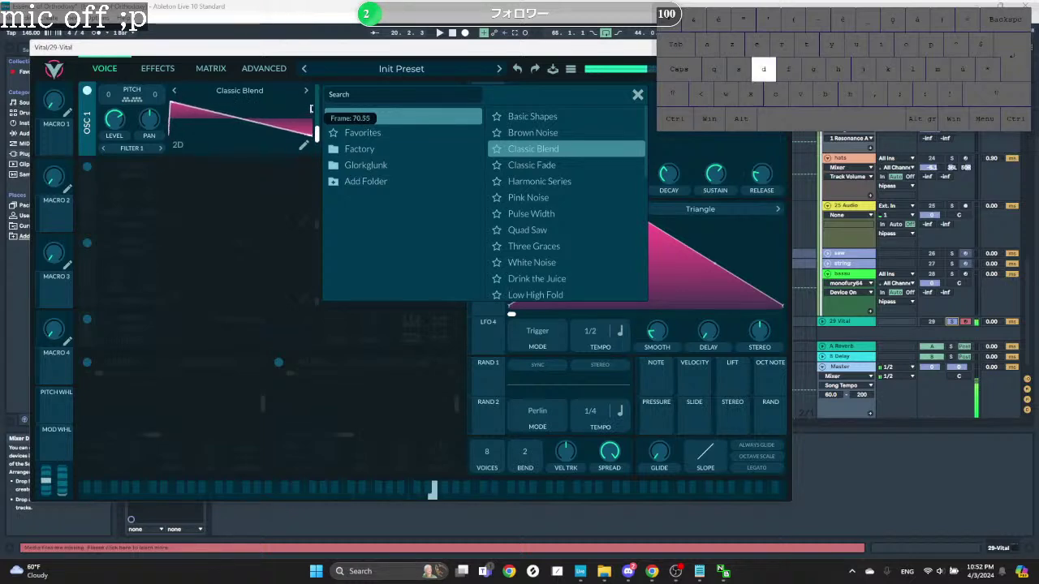
{"action": "key", "text": "d"}
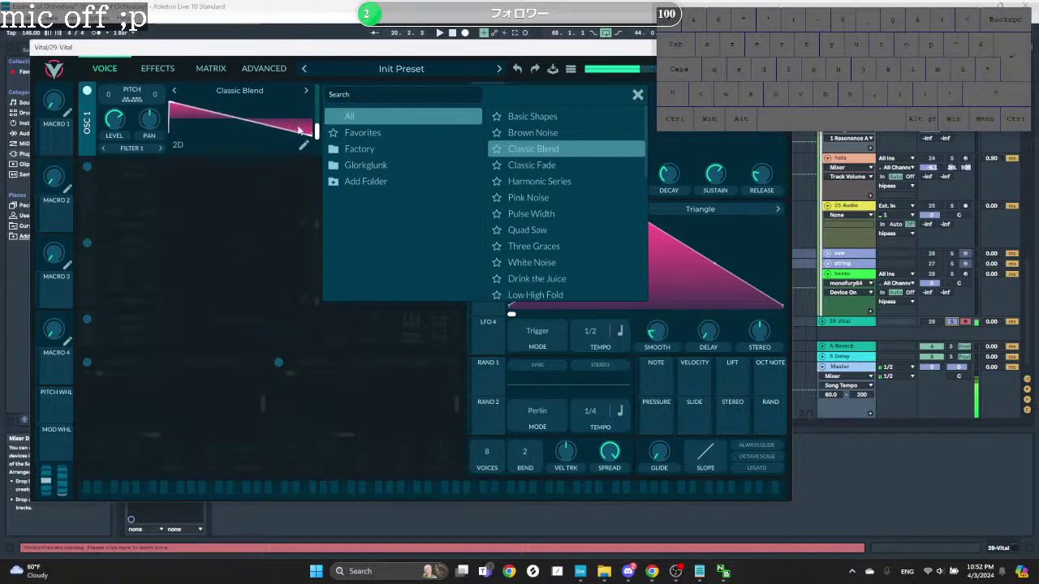
{"action": "key", "text": "d"}
{"action": "key", "text": "d"}
{"action": "key", "text": "d"}
{"action": "scroll", "coordinate": [310, 106], "scroll_direction": "up", "scroll_amount": 10}
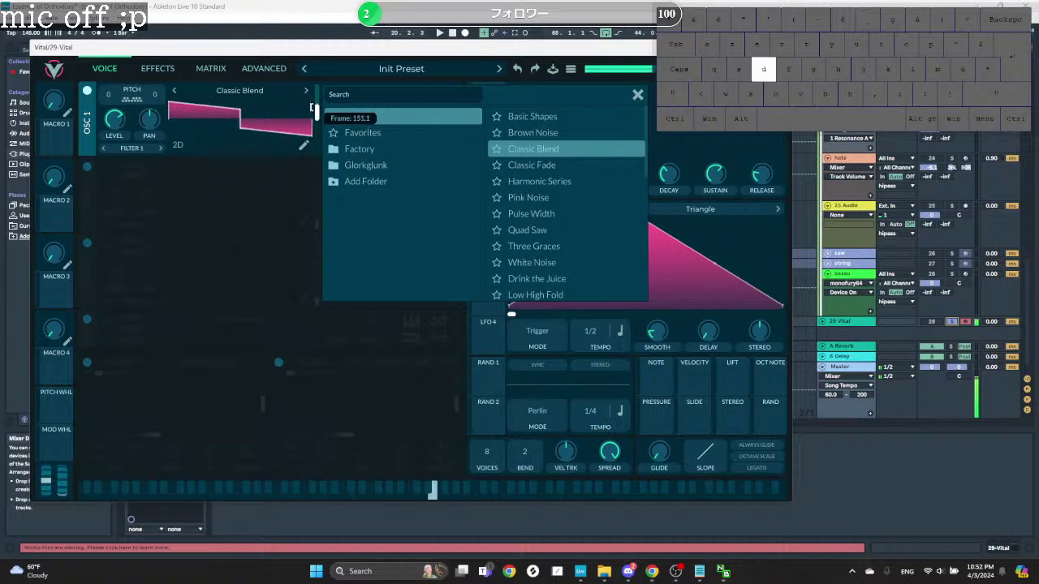
Step: Play several different test notes to audition the chosen Classic Blend frame
{"action": "key", "text": "f"}
{"action": "key", "text": "a"}
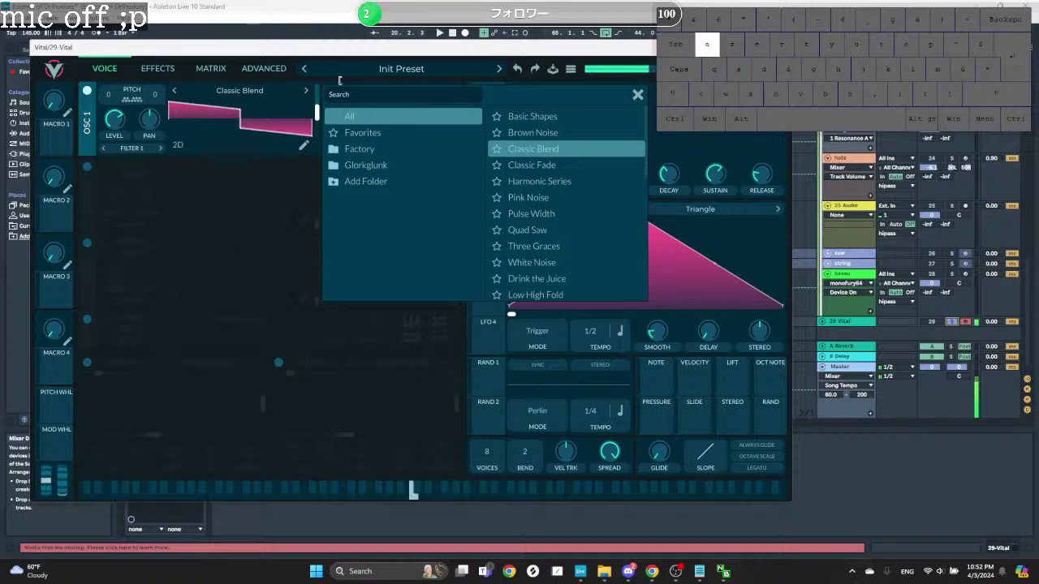
{"action": "key", "text": "f"}
{"action": "key", "text": "a"}
{"action": "key", "text": "g"}
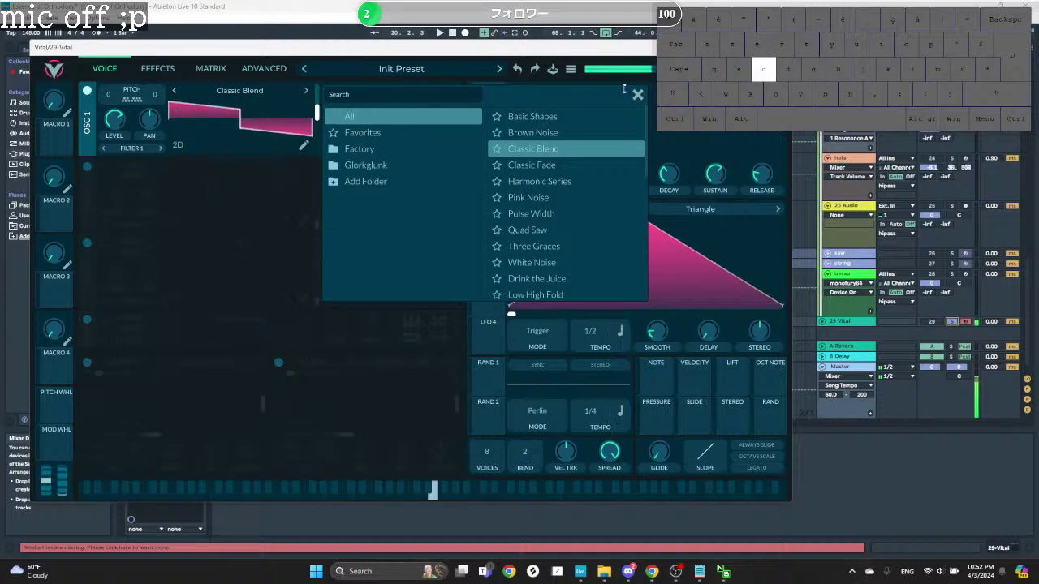
Step: Close the wavetable browser, assign LFO 1 to oscillator 1's wavetable frame position and audition the movement
{"action": "left_click", "coordinate": [637, 94]}
{"action": "left_click_drag", "start_coordinate": [492, 232], "coordinate": [303, 33]}
{"action": "key", "text": "d"}
{"action": "key", "text": "d"}
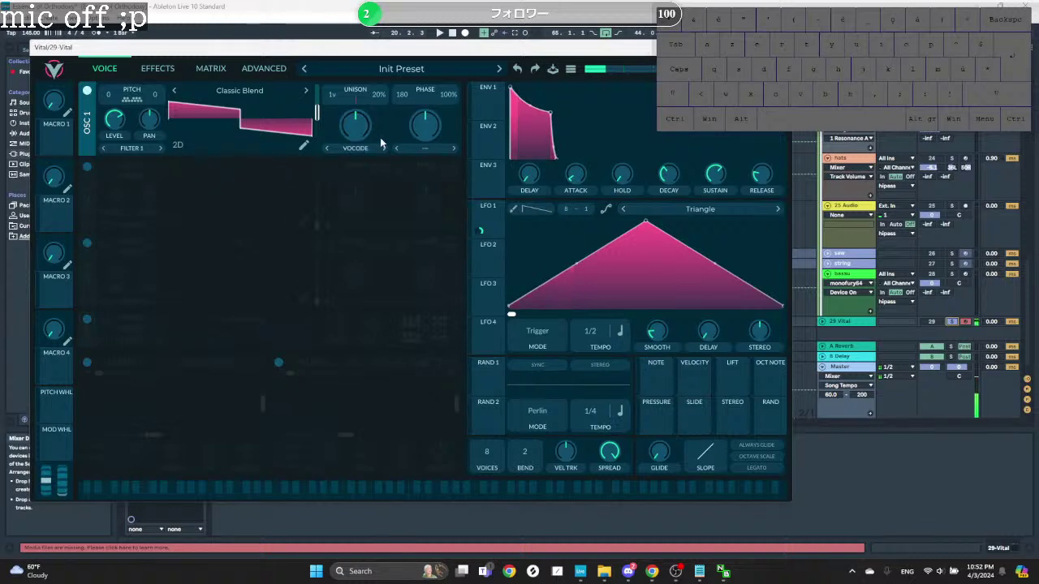
Step: Set oscillator 1's spectral morph to Inharmonic with an amount of about 81% and audition it
{"action": "key", "text": "d"}
{"action": "left_click_drag", "start_coordinate": [361, 133], "coordinate": [373, 96]}
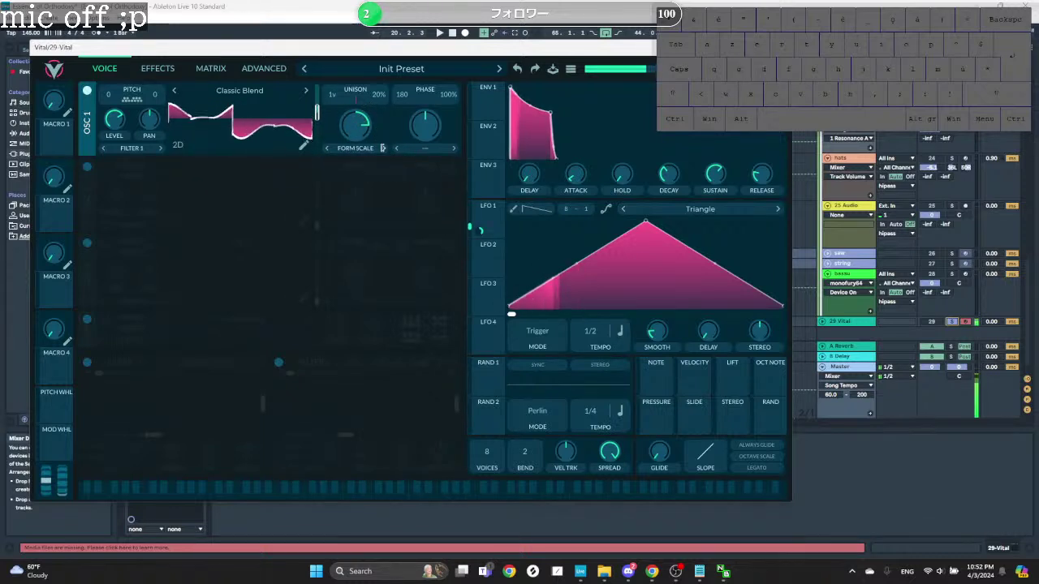
{"action": "left_click", "coordinate": [383, 148]}
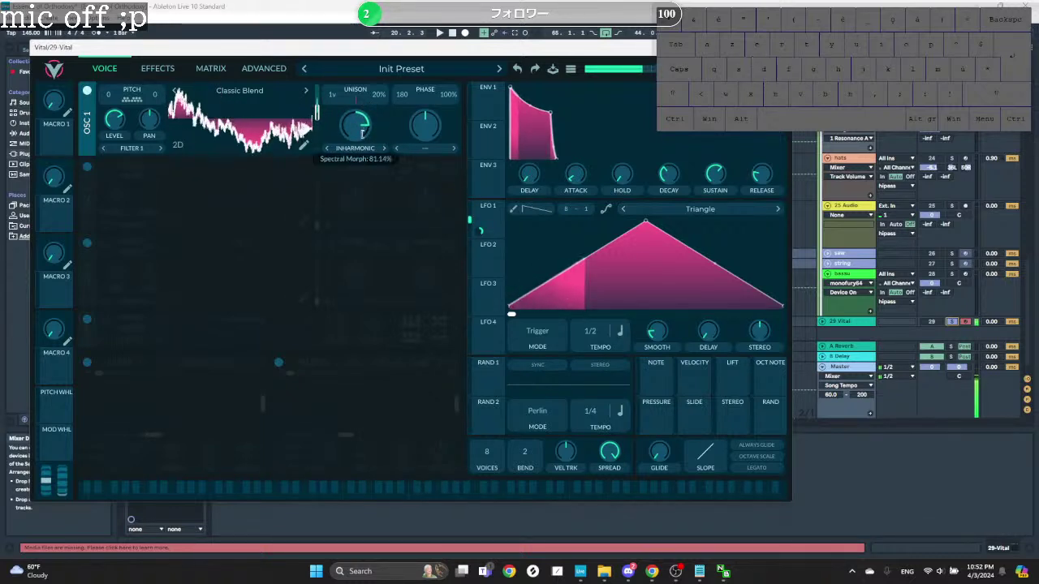
{"action": "key", "text": "d"}
Step: Assign LFO 2 to oscillator 1's spectral morph amount with a modulation depth of -0.500, checking it with test notes
{"action": "mouse_move", "coordinate": [352, 164]}
{"action": "left_mouse_down"}
{"action": "mouse_move", "coordinate": [365, 133]}
{"action": "mouse_move", "coordinate": [355, 176]}
{"action": "mouse_move", "coordinate": [370, 133]}
{"action": "mouse_move", "coordinate": [367, 150]}
{"action": "left_mouse_up"}
{"action": "key", "text": "d"}
{"action": "key", "text": "d"}
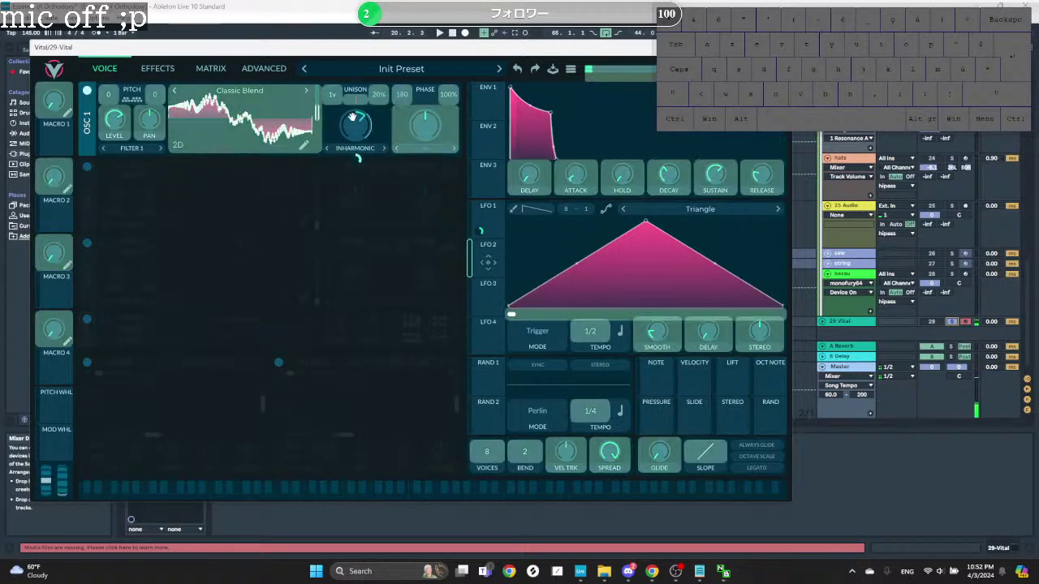
{"action": "key", "text": "d"}
{"action": "key", "text": "d"}
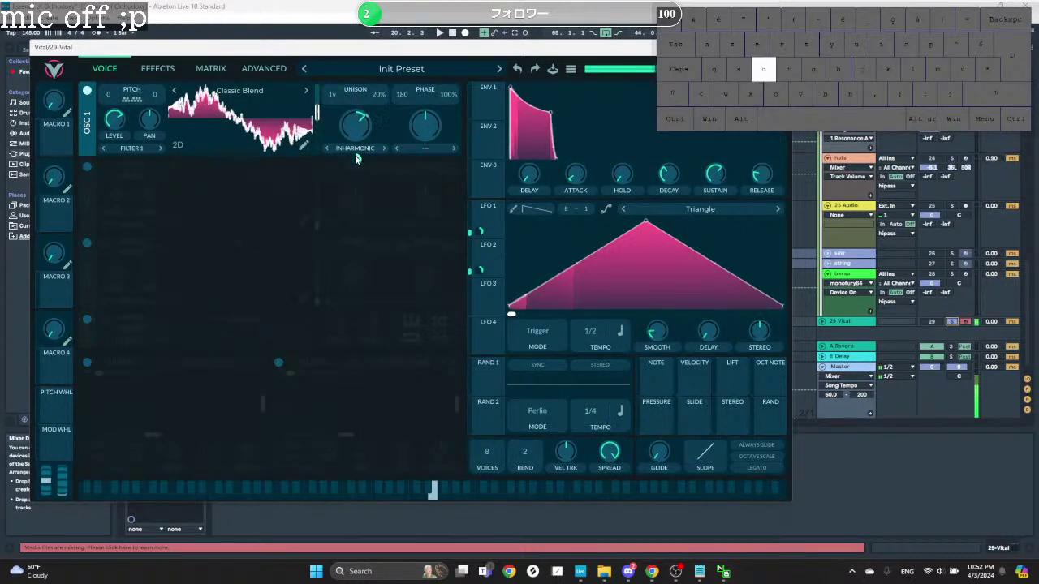
{"action": "left_click_drag", "start_coordinate": [358, 158], "coordinate": [358, 150]}
{"action": "key", "text": "d"}
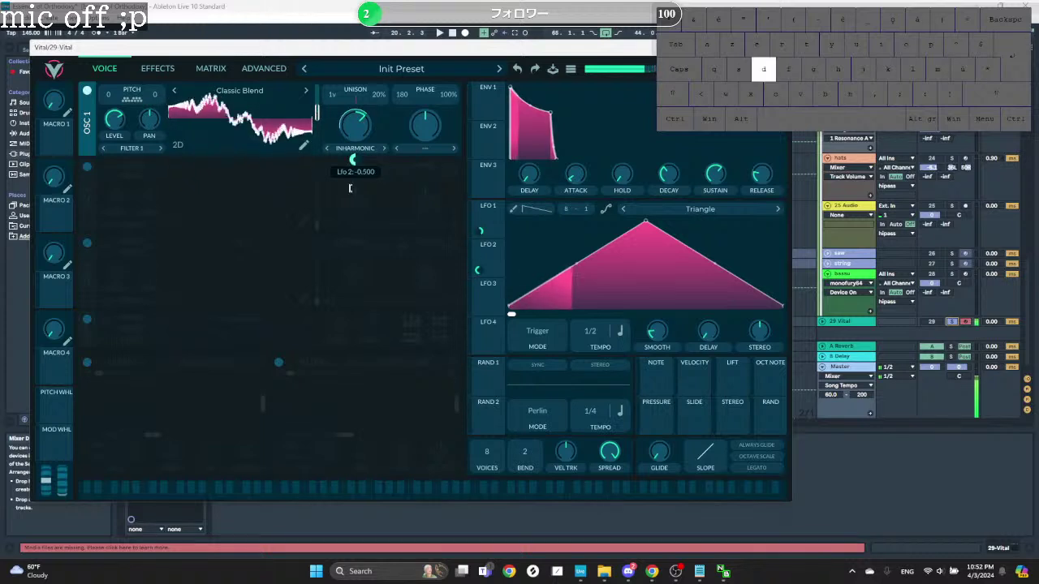
{"action": "key", "text": "d"}
{"action": "key", "text": "d"}
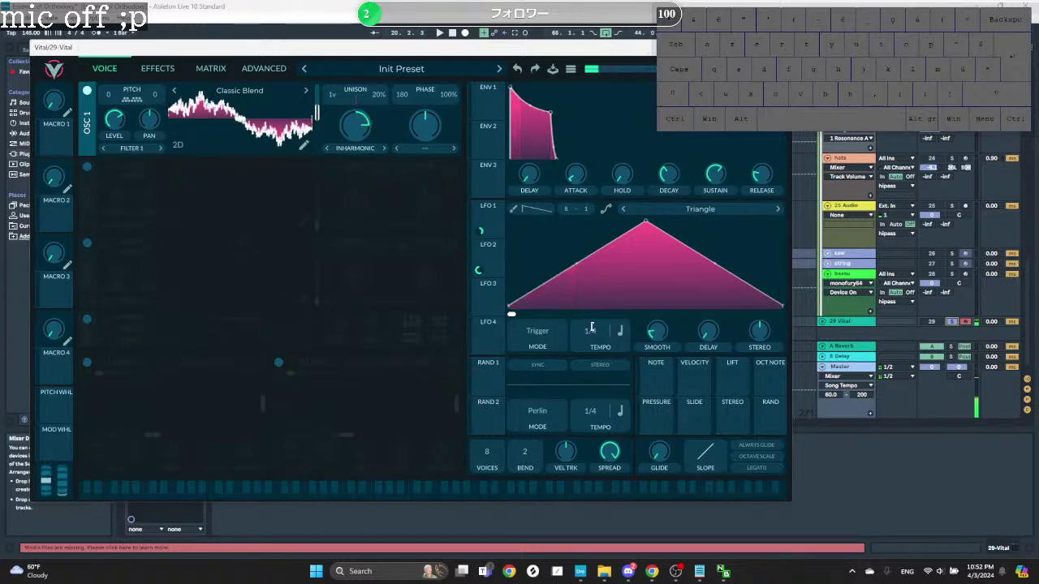
Step: Skew the displayed LFO's triangle so its peak sits near the end of the cycle, and set its tempo to 1/1
{"action": "key", "text": "d"}
{"action": "key", "text": "d"}
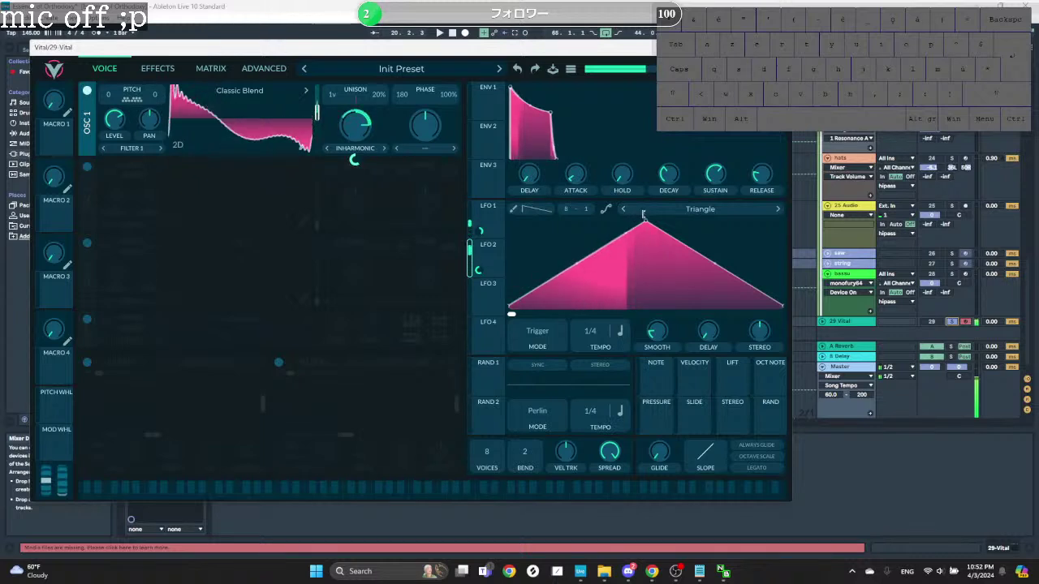
{"action": "key", "text": "d"}
{"action": "key", "text": "d"}
{"action": "left_click_drag", "start_coordinate": [643, 215], "coordinate": [766, 203]}
{"action": "key", "text": "d"}
{"action": "left_click_drag", "start_coordinate": [592, 332], "coordinate": [591, 354]}
{"action": "key", "text": "d"}
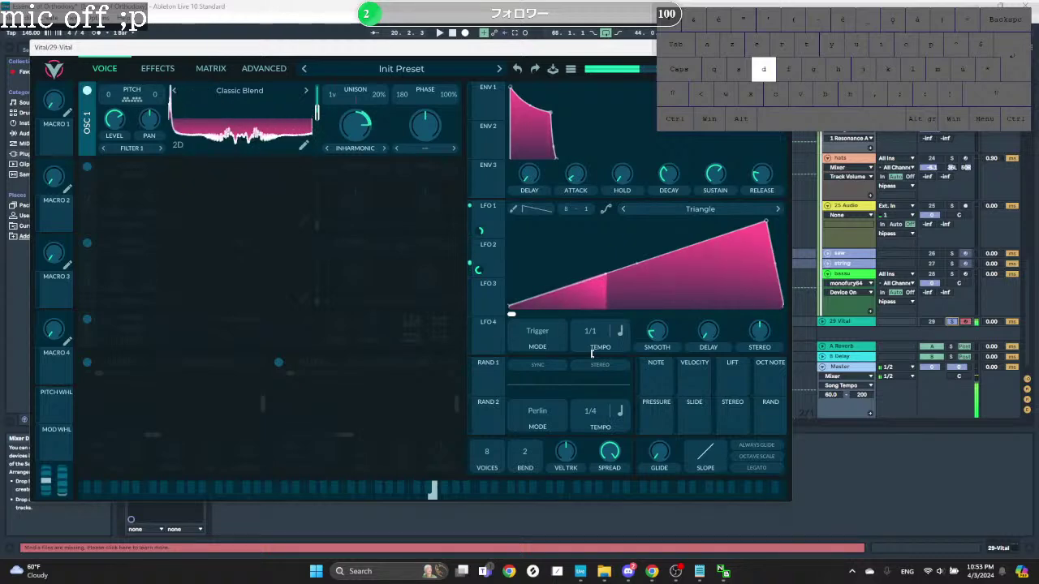
Step: Audition the modulated Vital patch with several test notes
{"action": "key", "text": "d"}
{"action": "key", "text": "a"}
{"action": "key", "text": "s"}
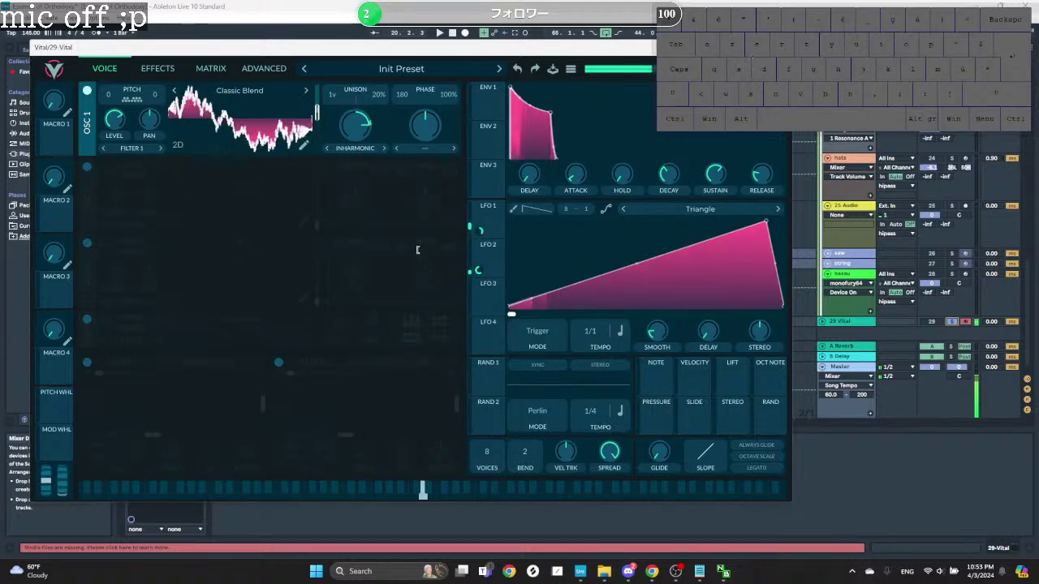
{"action": "key", "text": "d"}
{"action": "key", "text": "d"}
{"action": "key", "text": "d"}
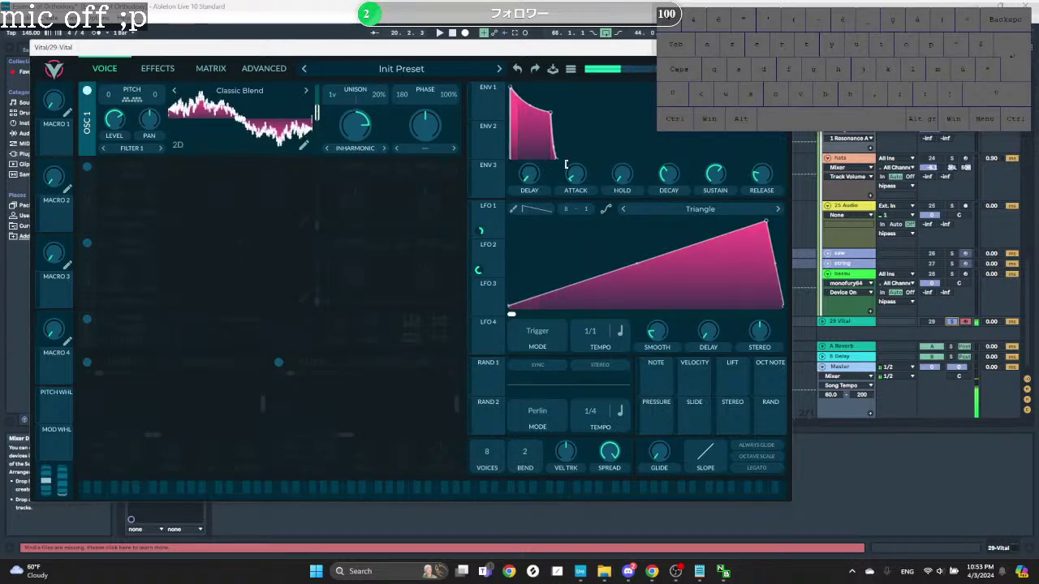
{"action": "key", "text": "d"}
Step: Close the Vital window and play the arrangement from bar 17 with the Vital track unsoloed
{"action": "left_click", "coordinate": [777, 47]}
{"action": "key", "text": "space"}
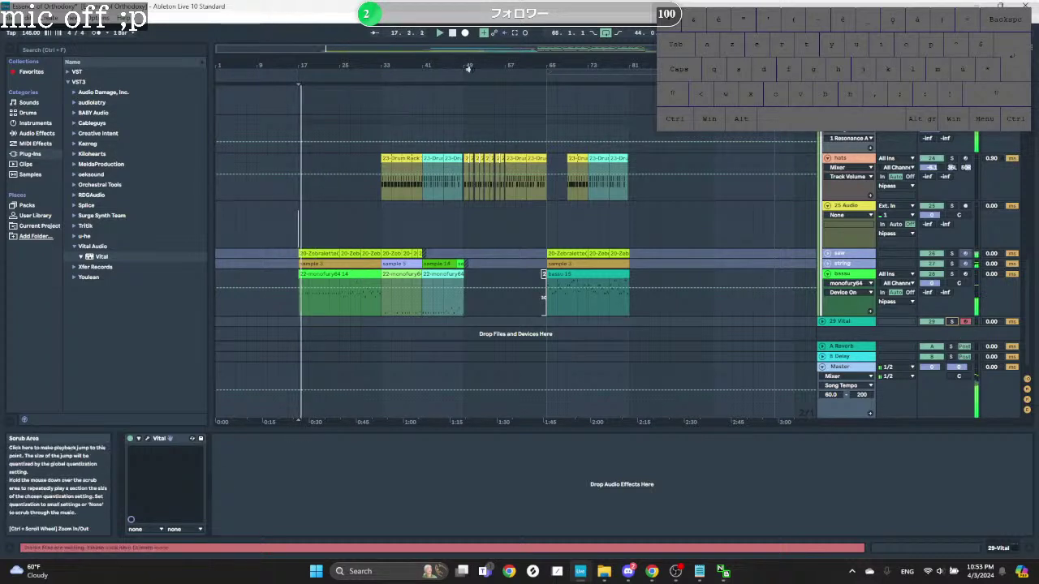
Step: Record a take of repeated notes on the Vital track from about bar 18 to bar 22
{"action": "left_click", "coordinate": [464, 33]}
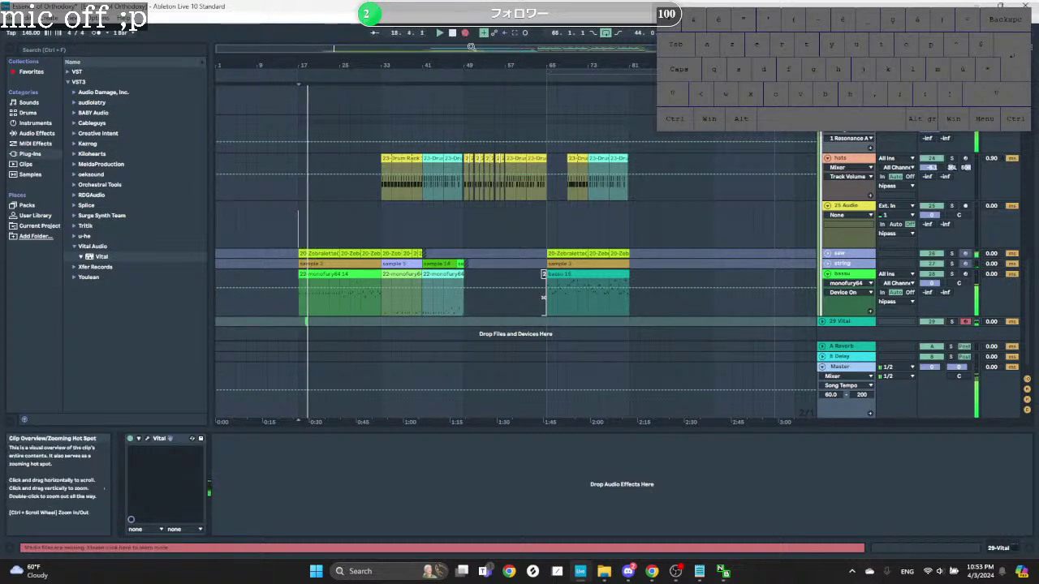
{"action": "key", "text": "d"}
{"action": "key", "text": "d"}
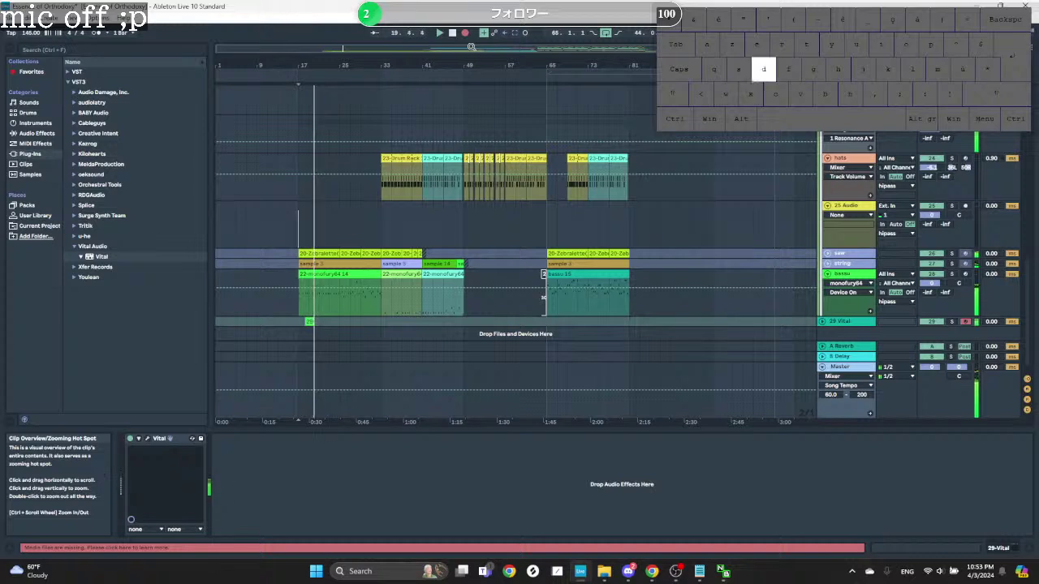
{"action": "key", "text": "d"}
{"action": "key", "text": "d"}
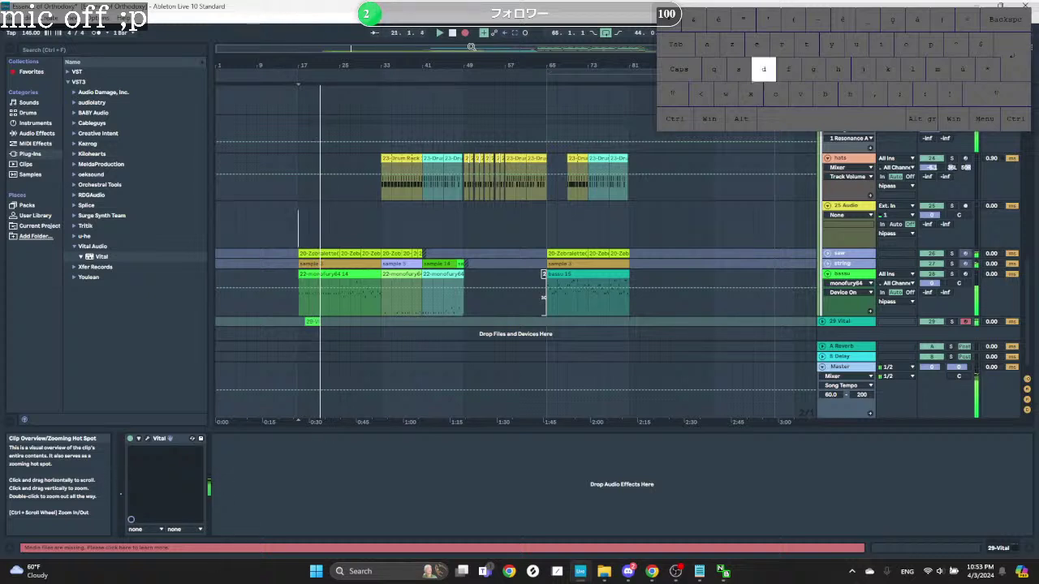
{"action": "key", "text": "d"}
{"action": "key", "text": "d"}
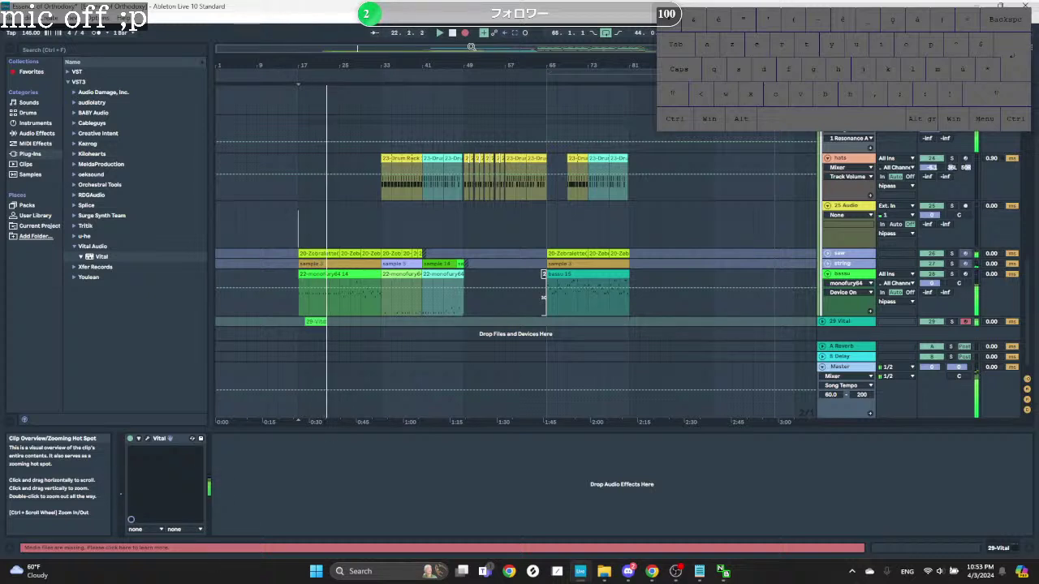
{"action": "key", "text": "d"}
{"action": "key", "text": "space"}
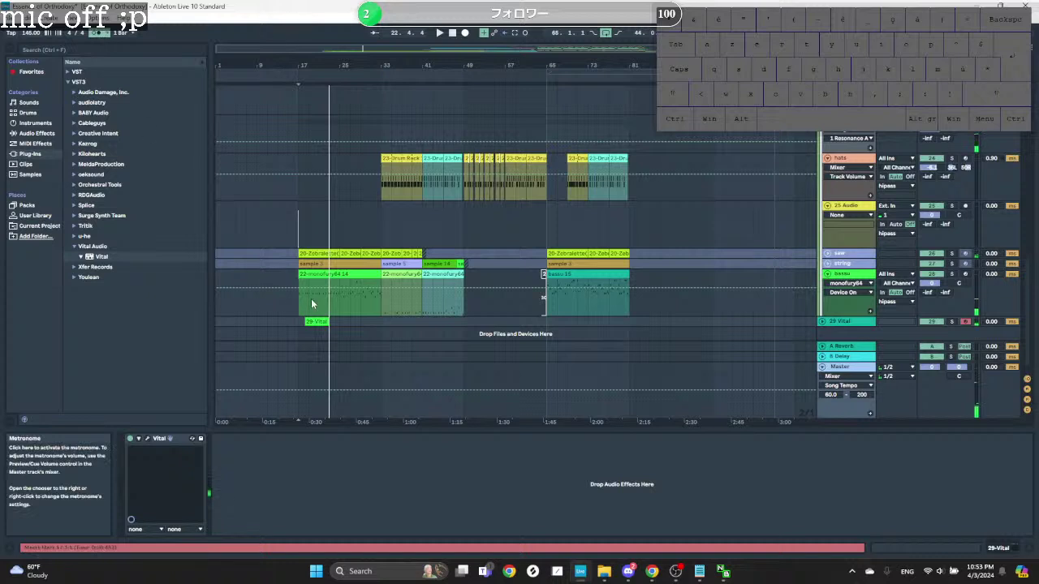
Step: Turn off MIDI arrangement overdub and record a short take on the Vital track from bar 17
{"action": "left_click", "coordinate": [484, 33]}
{"action": "left_click", "coordinate": [465, 34]}
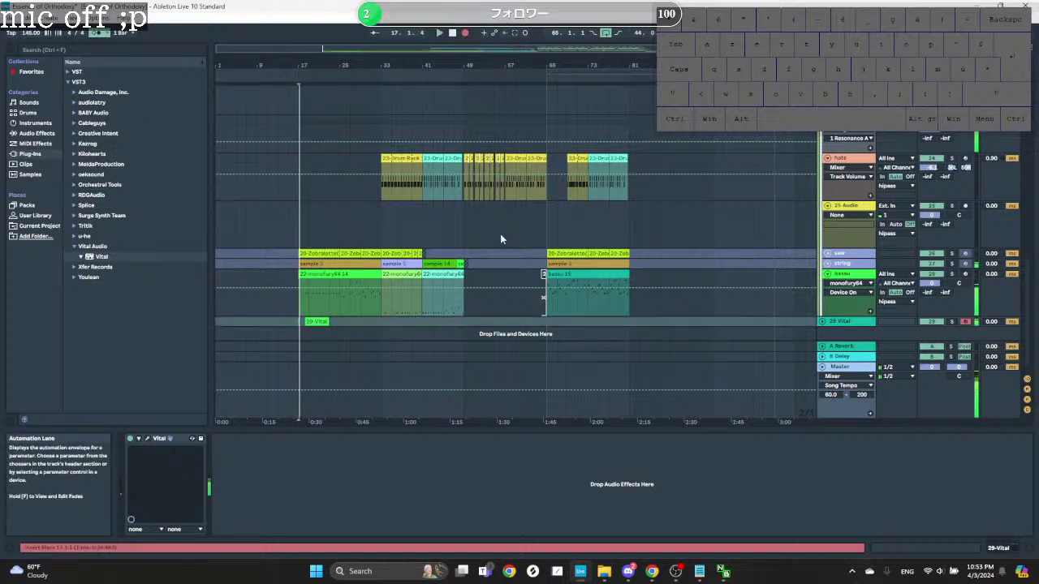
{"action": "key", "text": "d"}
{"action": "key", "text": "space"}
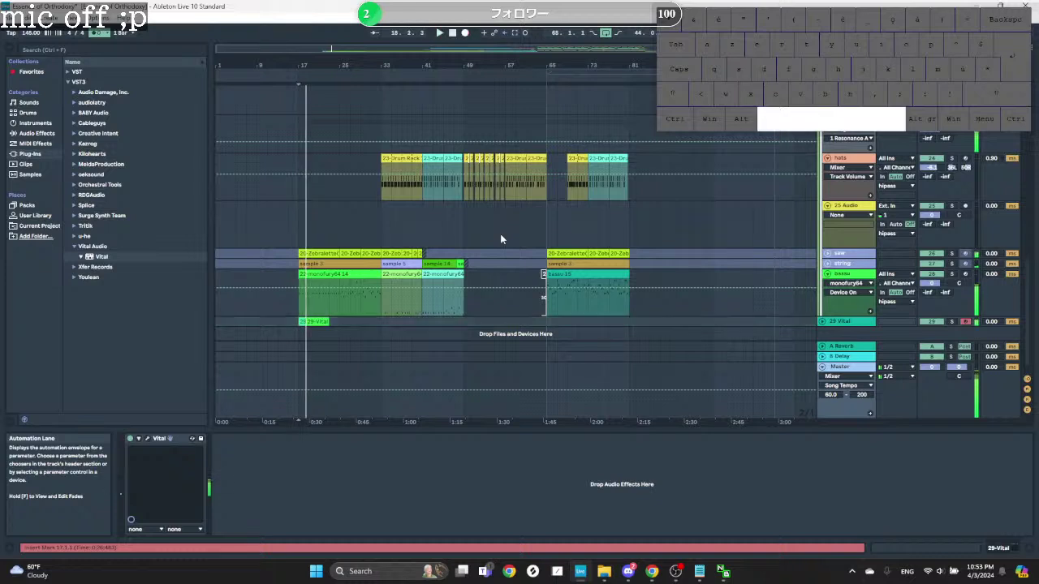
Step: Record a take of repeated E3 notes on the Vital track from bar 17 to bar 49 of the arrangement
{"action": "left_click", "coordinate": [466, 32]}
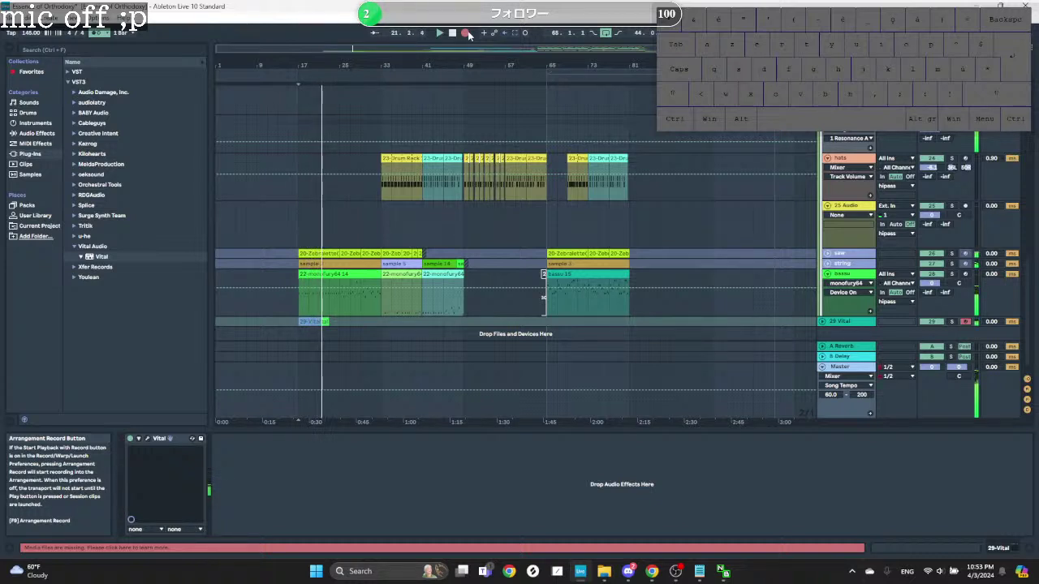
{"action": "key", "text": "d"}
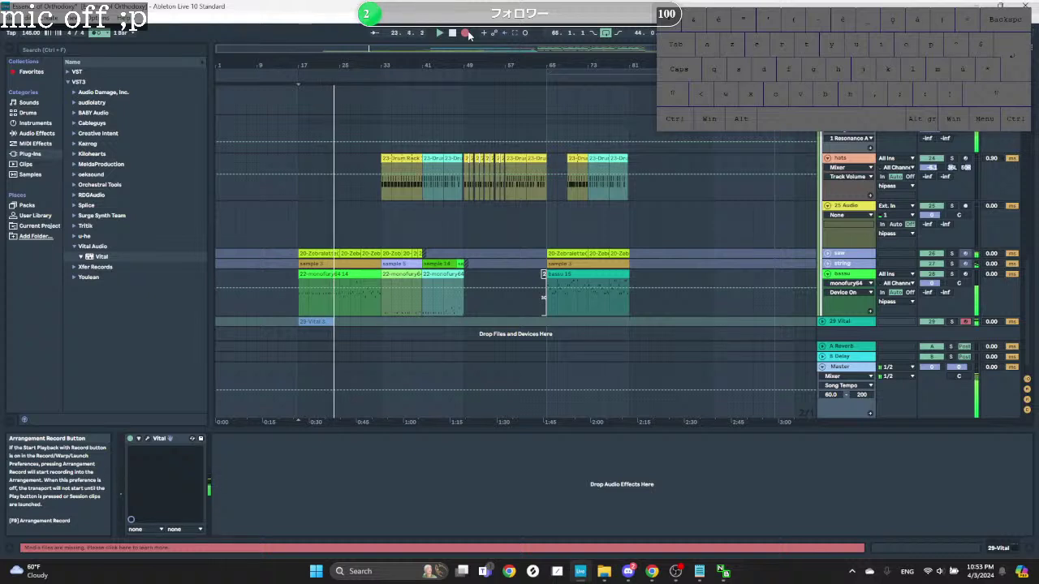
{"action": "key", "text": "d"}
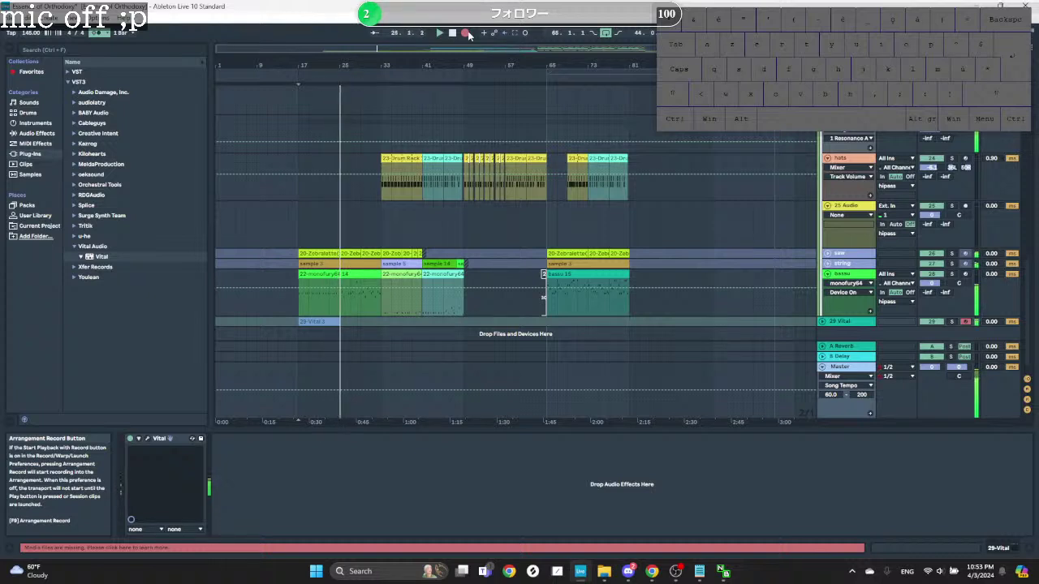
{"action": "key", "text": "d"}
{"action": "key", "text": "d"}
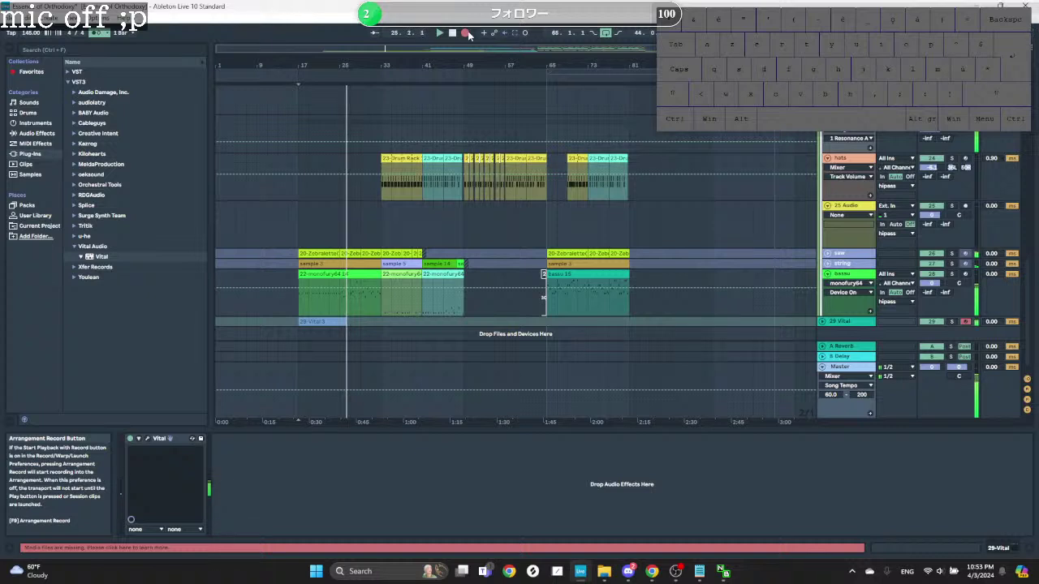
{"action": "key", "text": "d"}
{"action": "key", "text": "d"}
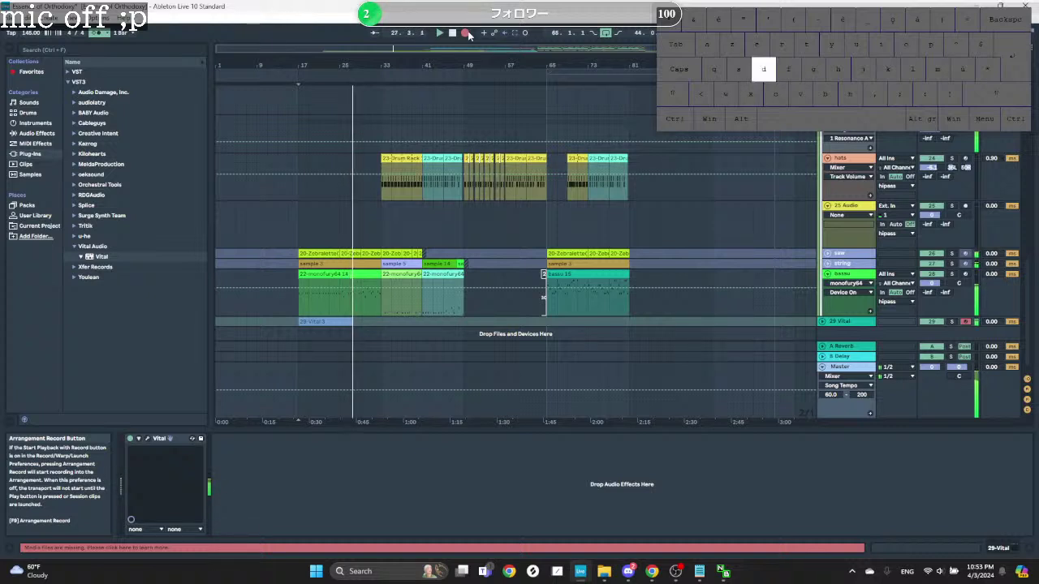
{"action": "key", "text": "d"}
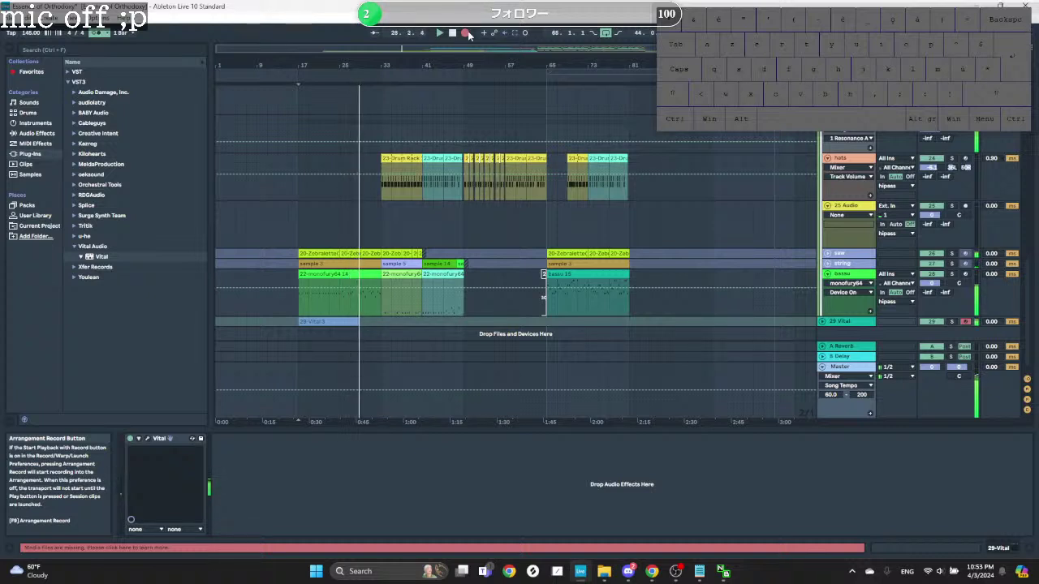
{"action": "key", "text": "d"}
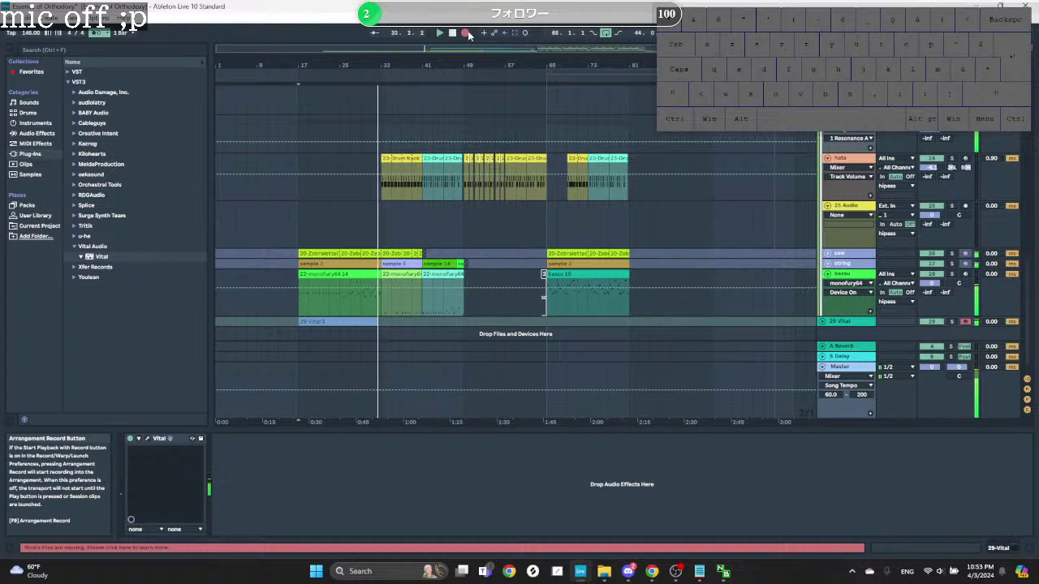
{"action": "key", "text": "d"}
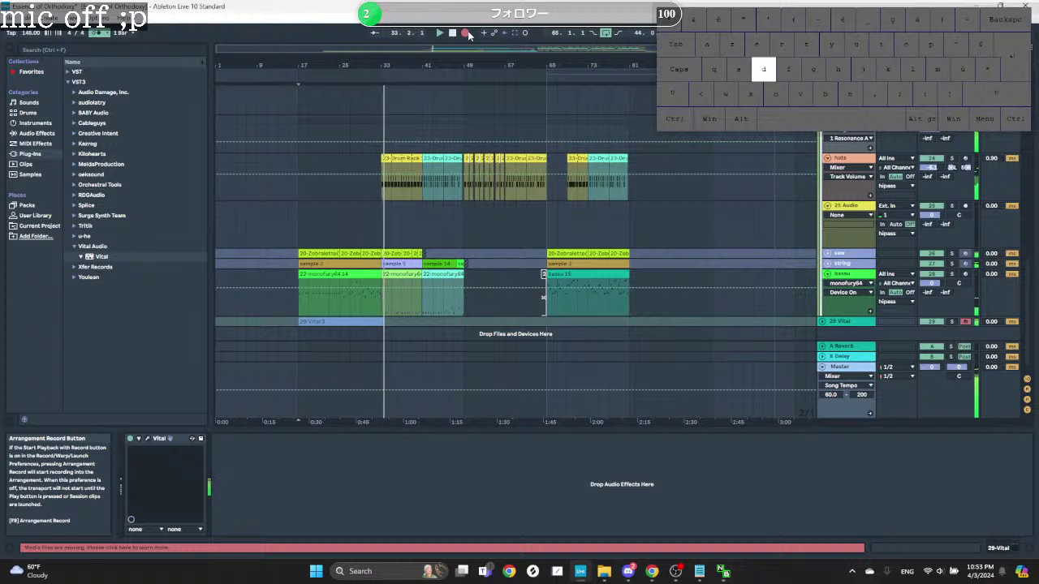
{"action": "key", "text": "d"}
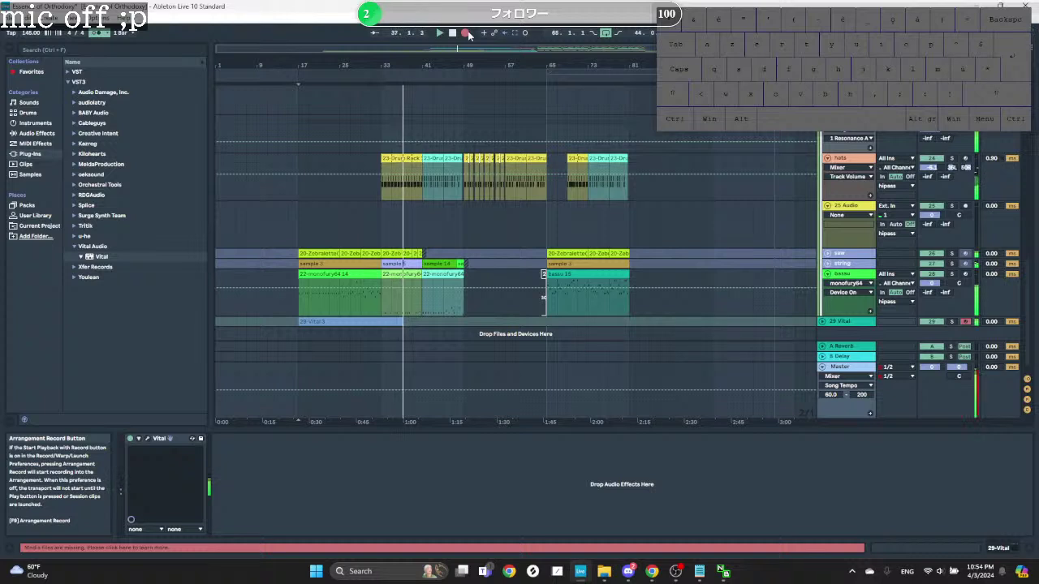
{"action": "key", "text": "d"}
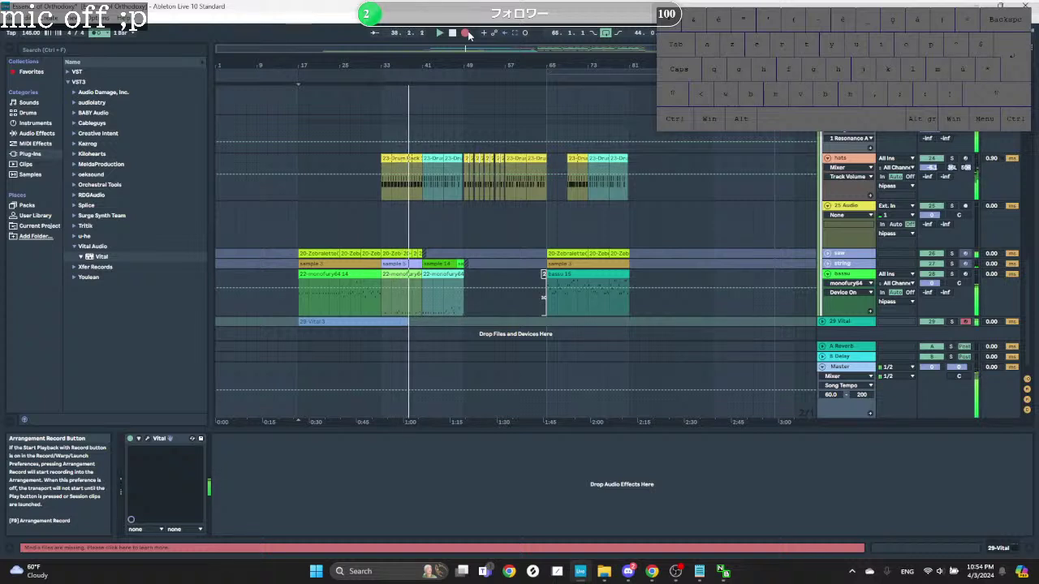
{"action": "key", "text": "d"}
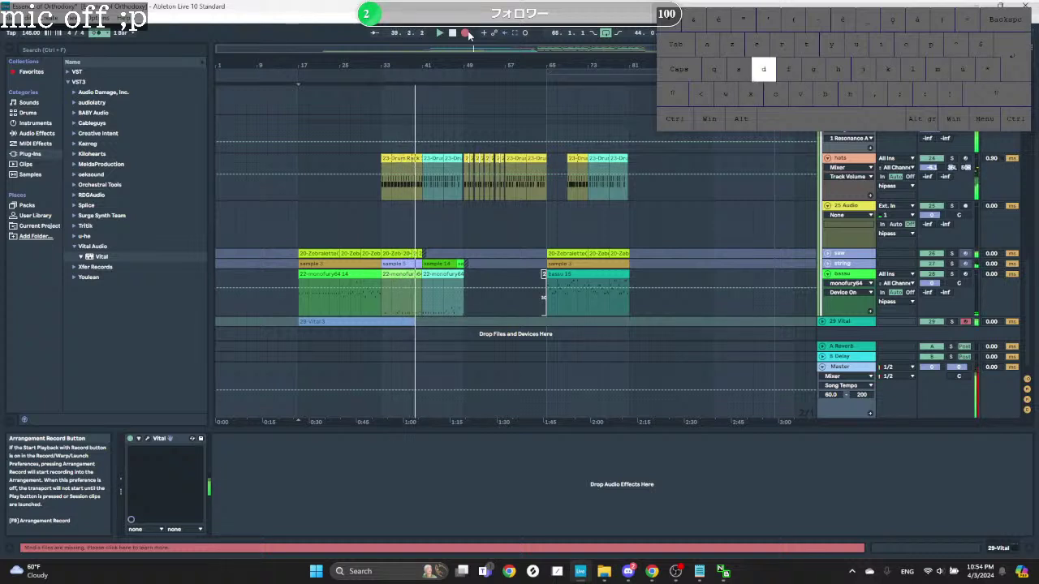
{"action": "key", "text": "d"}
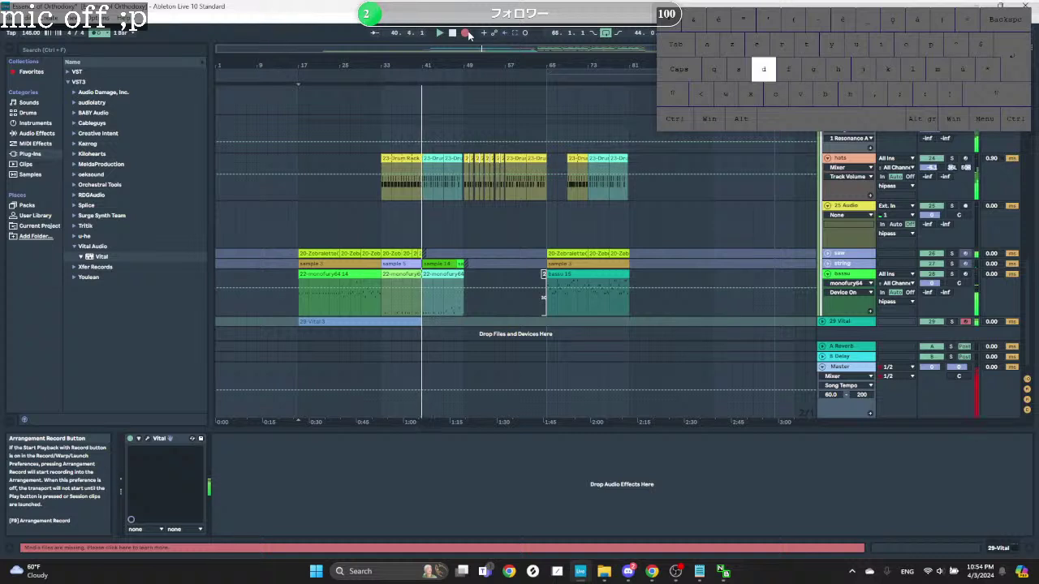
{"action": "key", "text": "d"}
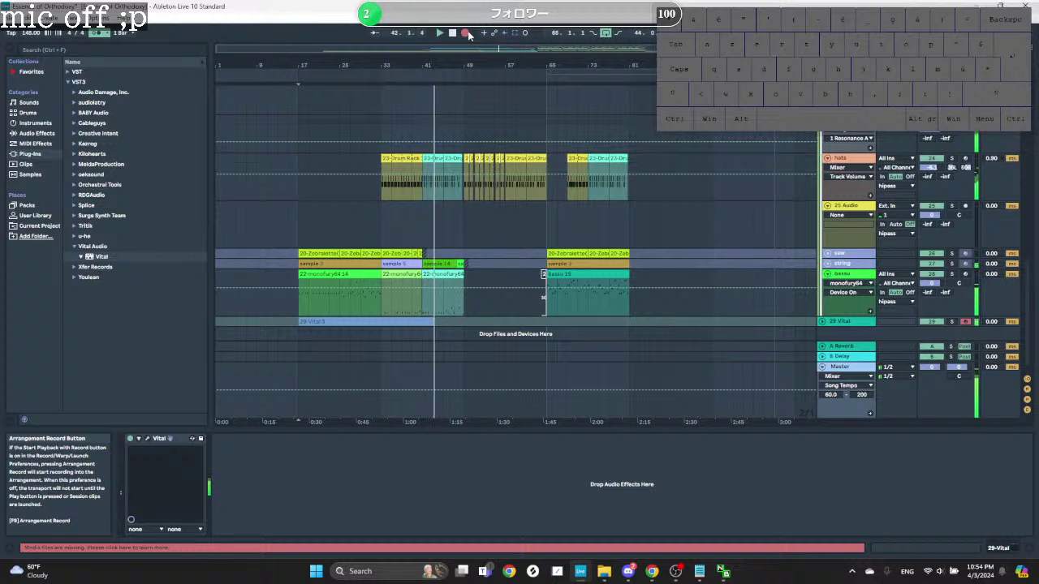
{"action": "key", "text": "d"}
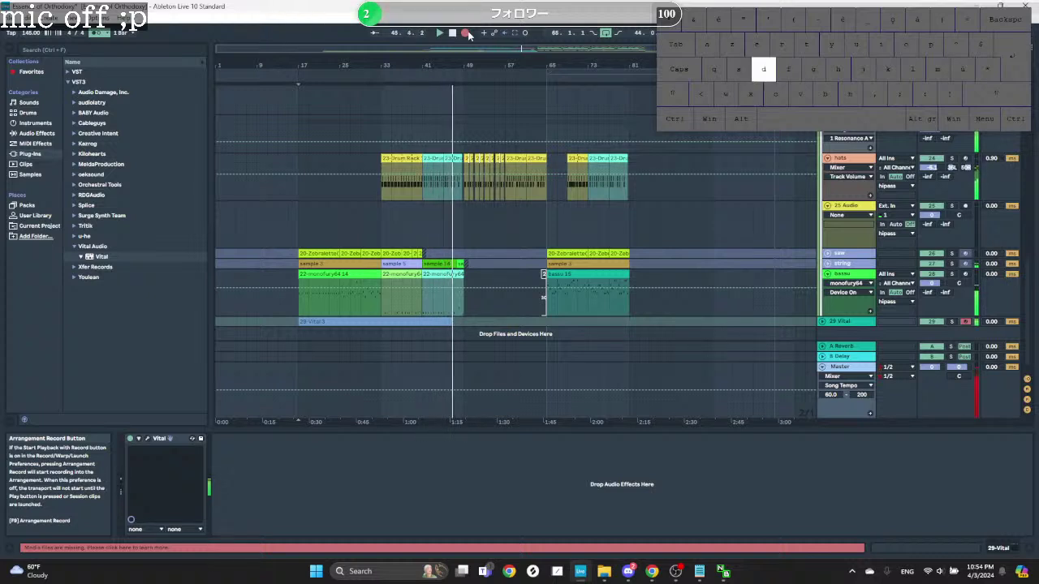
{"action": "key", "text": "d"}
{"action": "key", "text": "d"}
{"action": "key", "text": "d"}
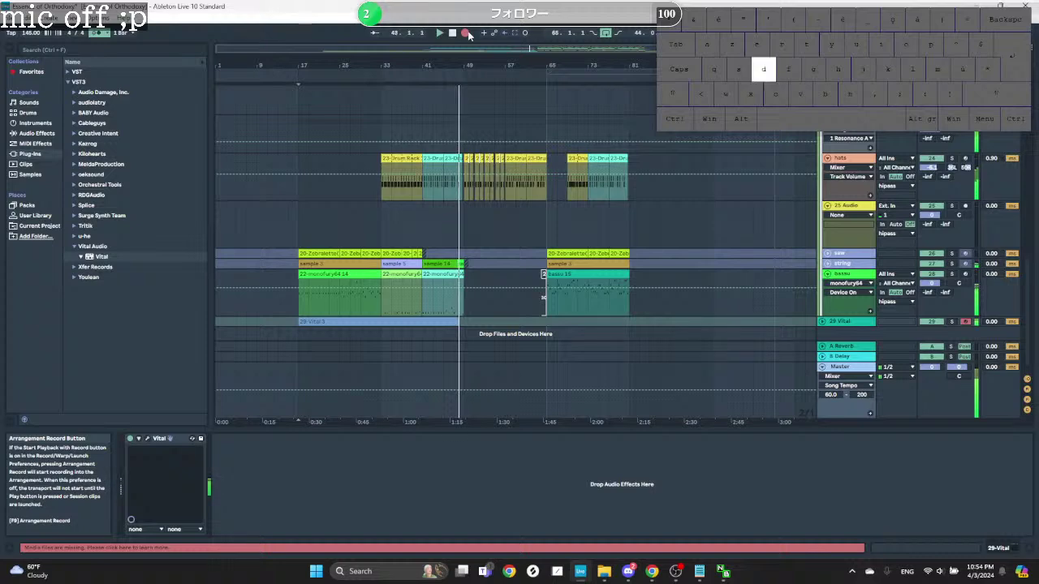
{"action": "key", "text": "d"}
{"action": "key", "text": "d"}
{"action": "key", "text": "space"}
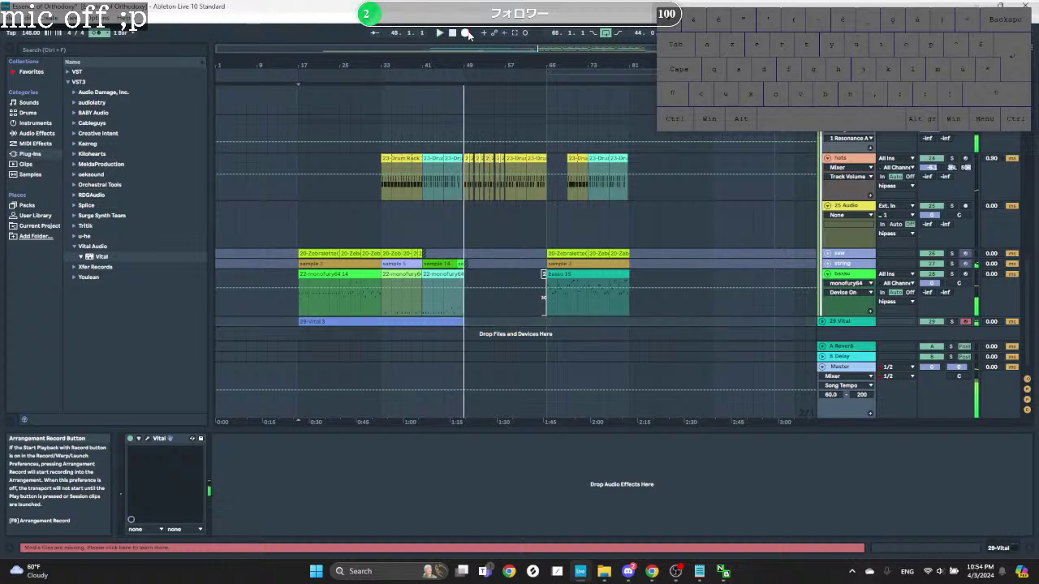
Step: Open the new Vital clip, select all its notes, halve their time span and play the result from bar 17
{"action": "double_click", "coordinate": [433, 320]}
{"action": "left_click", "coordinate": [500, 439]}
{"action": "key", "text": "ctrl+a"}
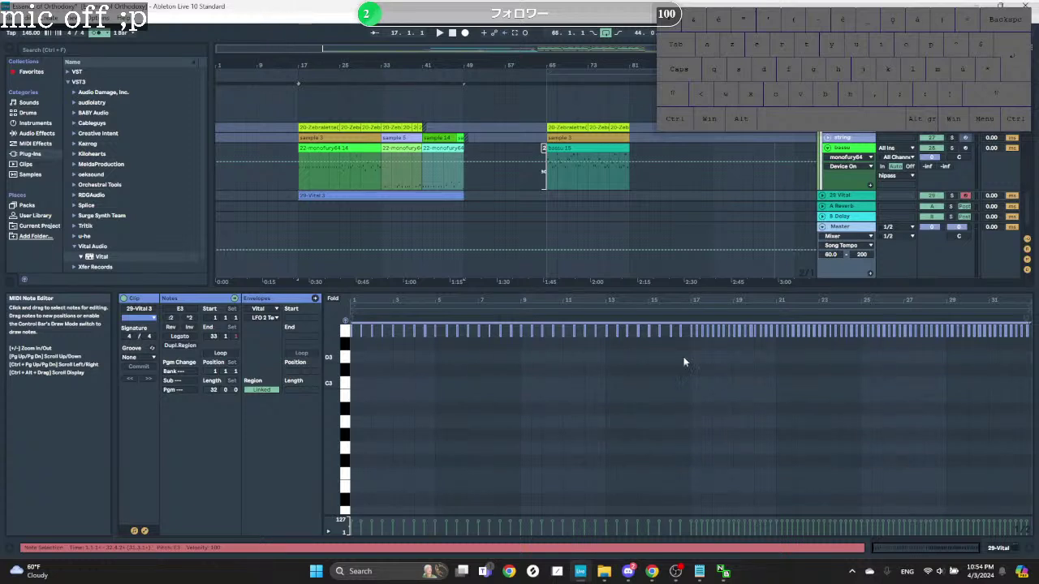
{"action": "key", "text": "space"}
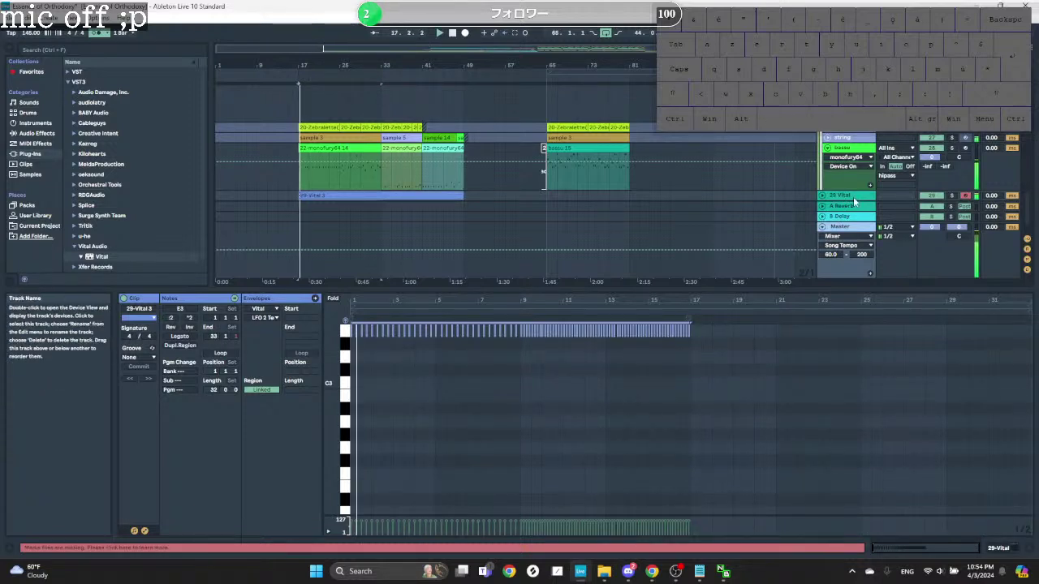
Step: Rename the Vital track as blip
{"action": "left_click", "coordinate": [853, 201]}
{"action": "key", "text": "ctrl+r"}
{"action": "type", "text": "ble"}
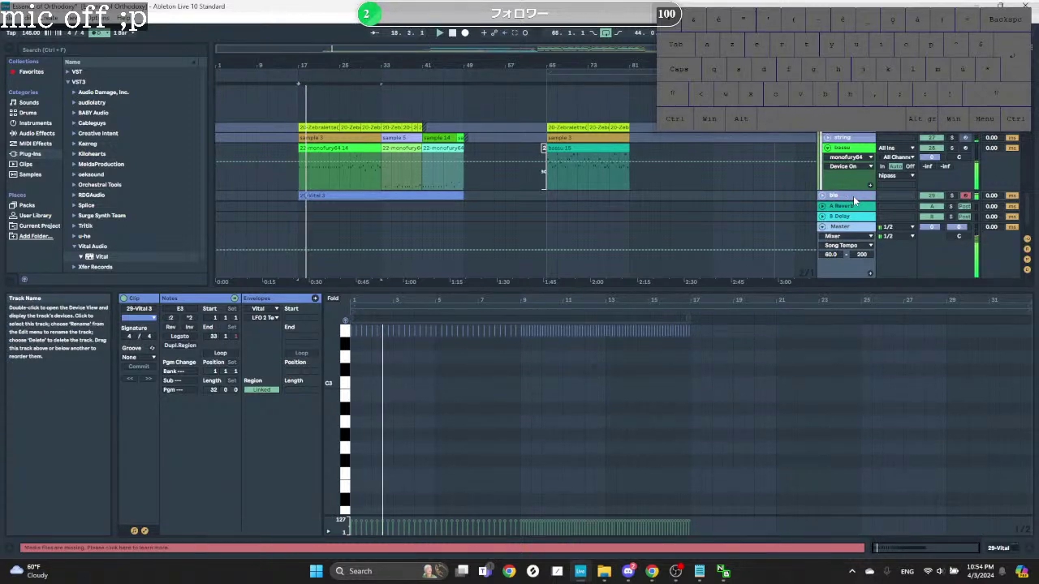
{"action": "key", "text": "BackSpace"}
{"action": "type", "text": "ip"}
{"action": "key", "text": "Return"}
{"action": "scroll", "coordinate": [537, 221], "scroll_direction": "down", "scroll_amount": 2}
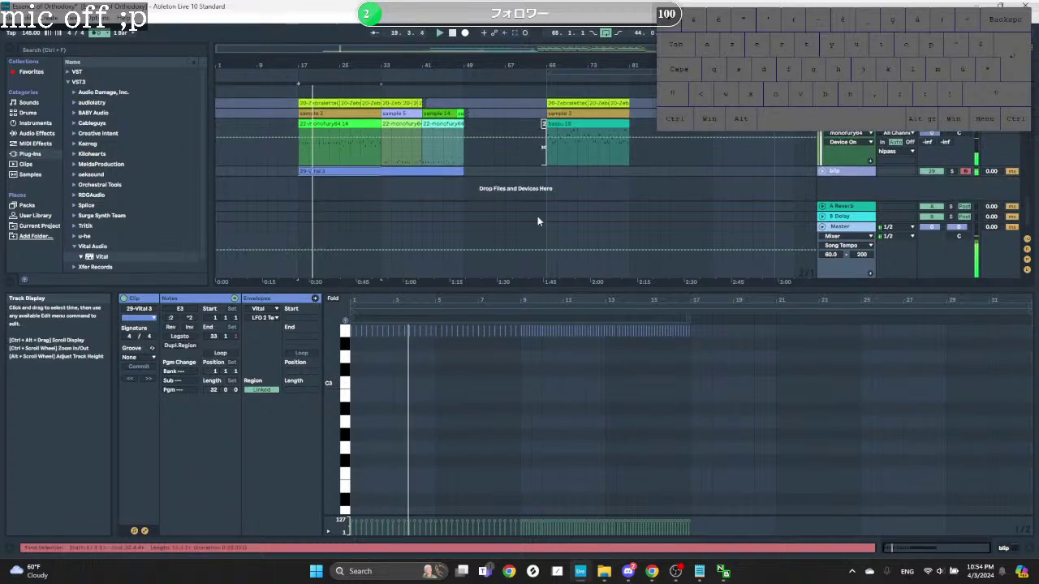
Step: Delete the E3 notes between bars 3 and 5 of the clip
{"action": "scroll", "coordinate": [378, 336], "scroll_direction": "up", "scroll_amount": 3}
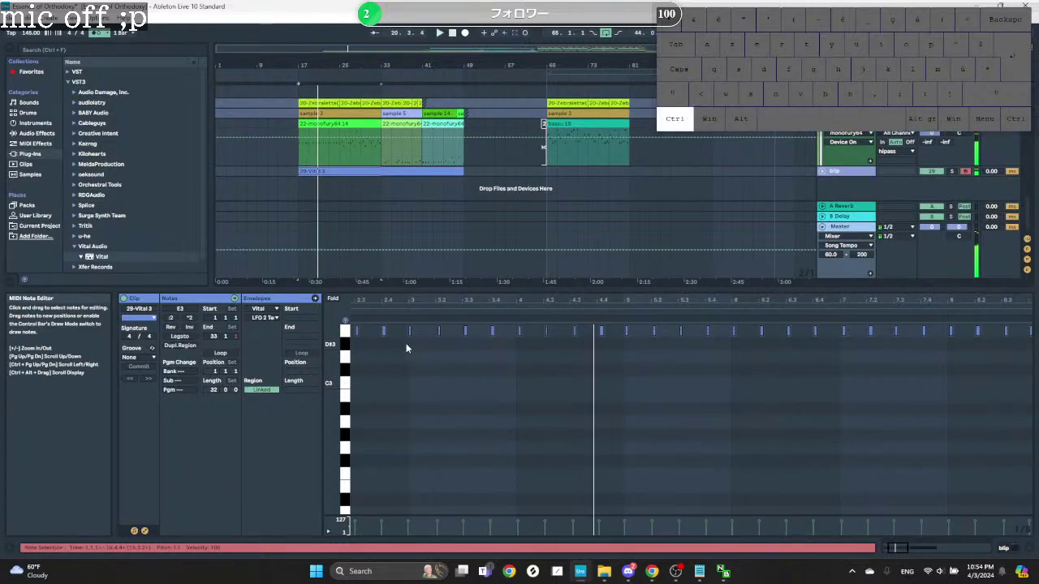
{"action": "scroll", "coordinate": [404, 343], "scroll_direction": "down", "scroll_amount": 3}
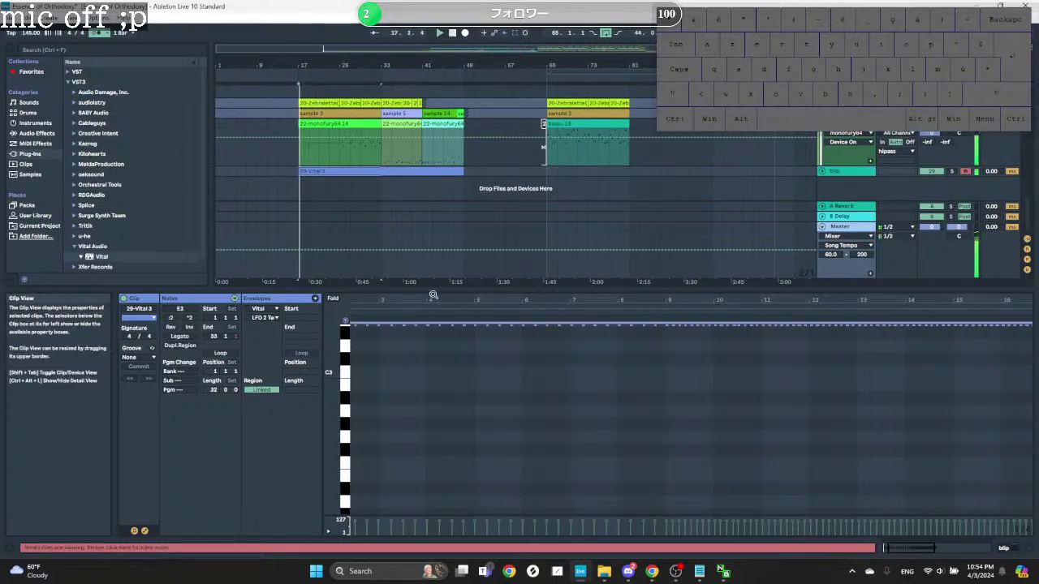
{"action": "scroll", "coordinate": [429, 334], "scroll_direction": "up", "scroll_amount": 3}
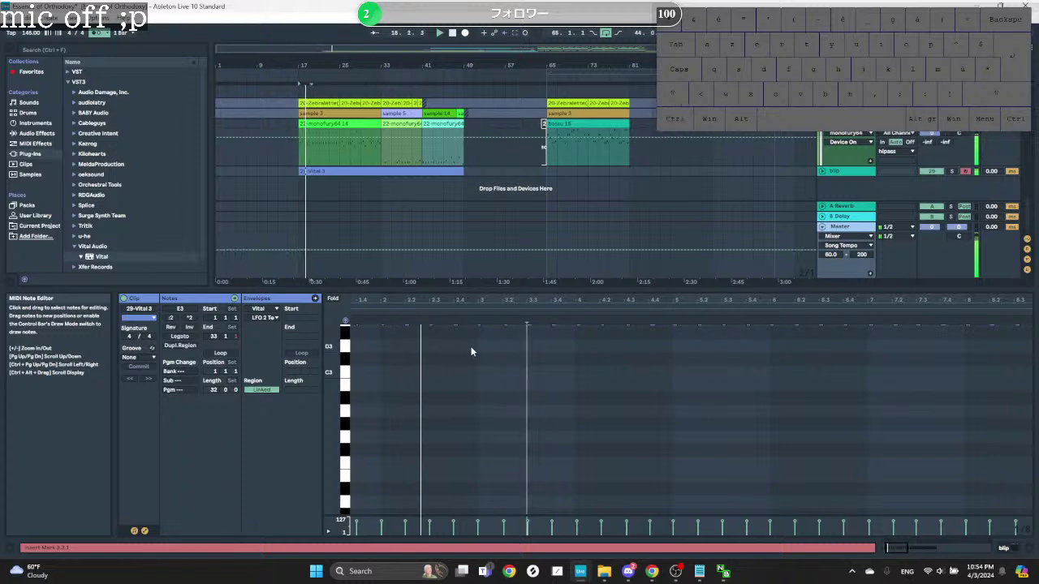
{"action": "scroll", "coordinate": [467, 342], "scroll_direction": "down", "scroll_amount": 5}
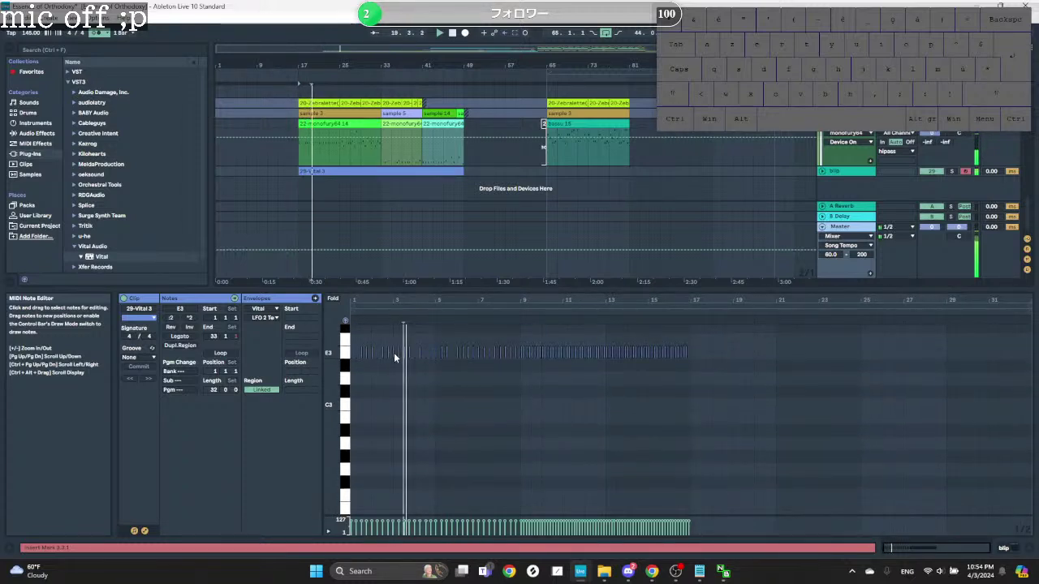
{"action": "left_click_drag", "start_coordinate": [394, 337], "coordinate": [432, 371]}
{"action": "key", "text": "Delete"}
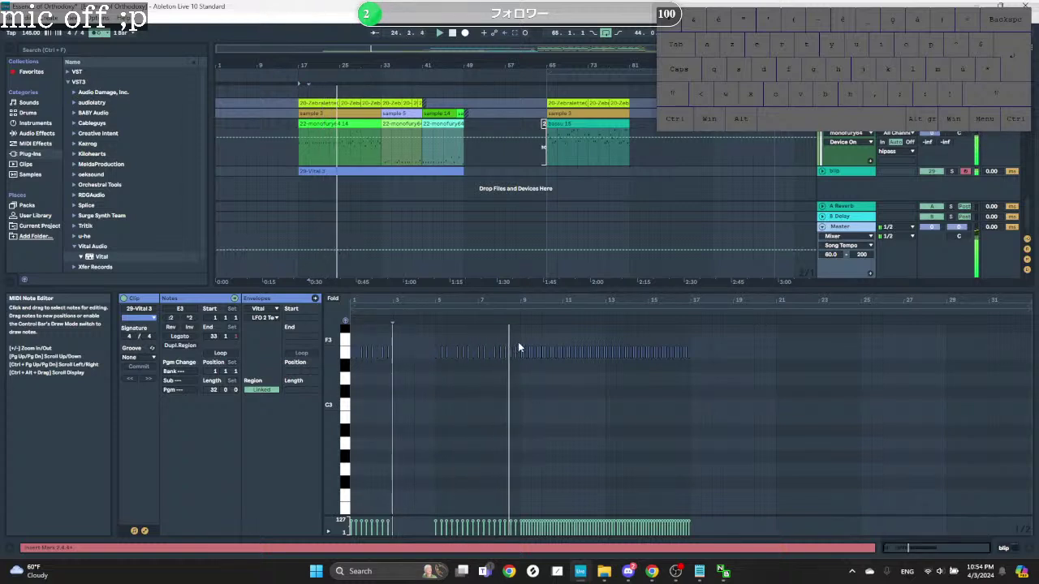
Step: Copy the E3 notes of the clip's bars 8 and 9, paste them at bar 3 and play the result
{"action": "scroll", "coordinate": [511, 350], "scroll_direction": "up", "scroll_amount": 2, "text": "ctrl"}
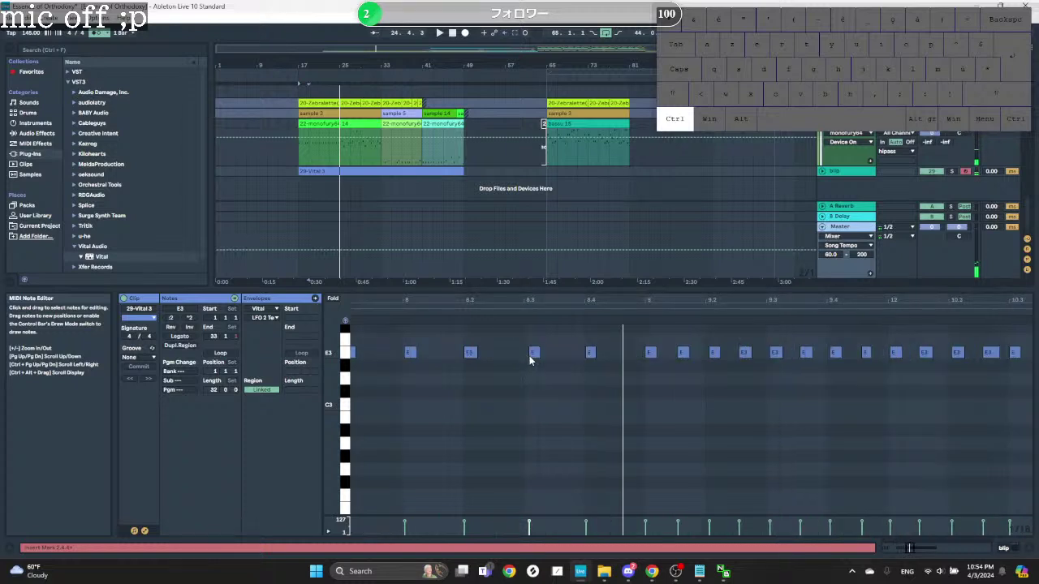
{"action": "scroll", "coordinate": [531, 353], "scroll_direction": "up", "scroll_amount": 5}
{"action": "left_click", "coordinate": [524, 354]}
{"action": "scroll", "coordinate": [519, 354], "scroll_direction": "down", "scroll_amount": 8}
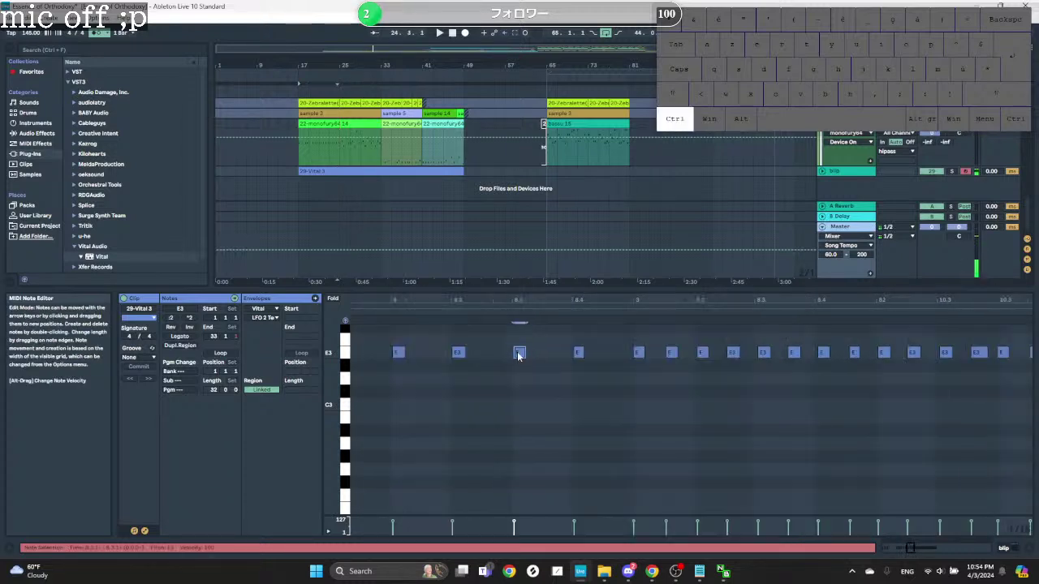
{"action": "left_click_drag", "start_coordinate": [493, 336], "coordinate": [560, 379]}
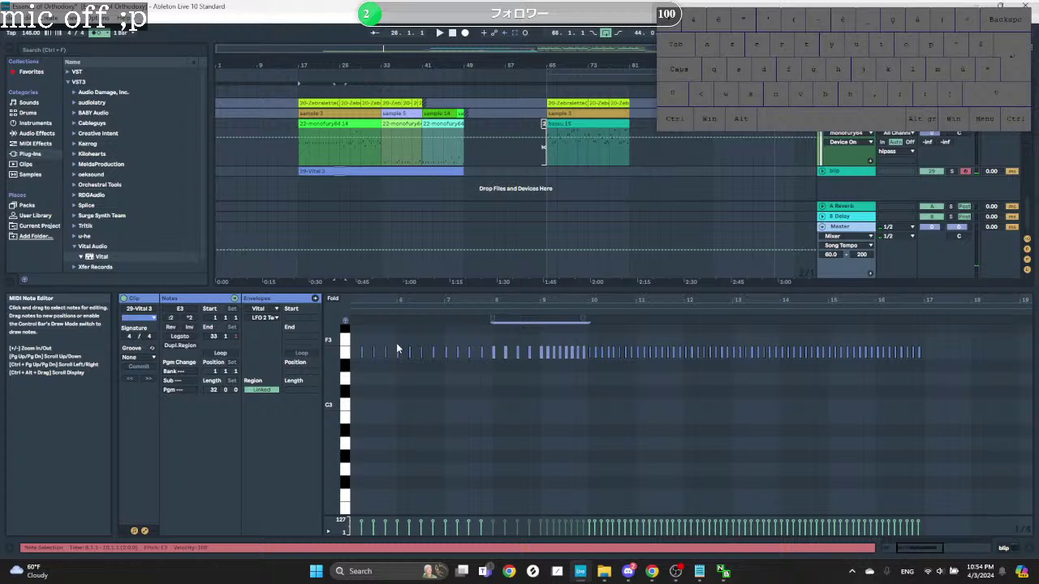
{"action": "scroll", "coordinate": [397, 348], "scroll_direction": "down", "scroll_amount": 4}
{"action": "key", "text": "ctrl+c"}
{"action": "left_click", "coordinate": [392, 369]}
{"action": "key", "text": "ctrl+v"}
{"action": "key", "text": "space"}
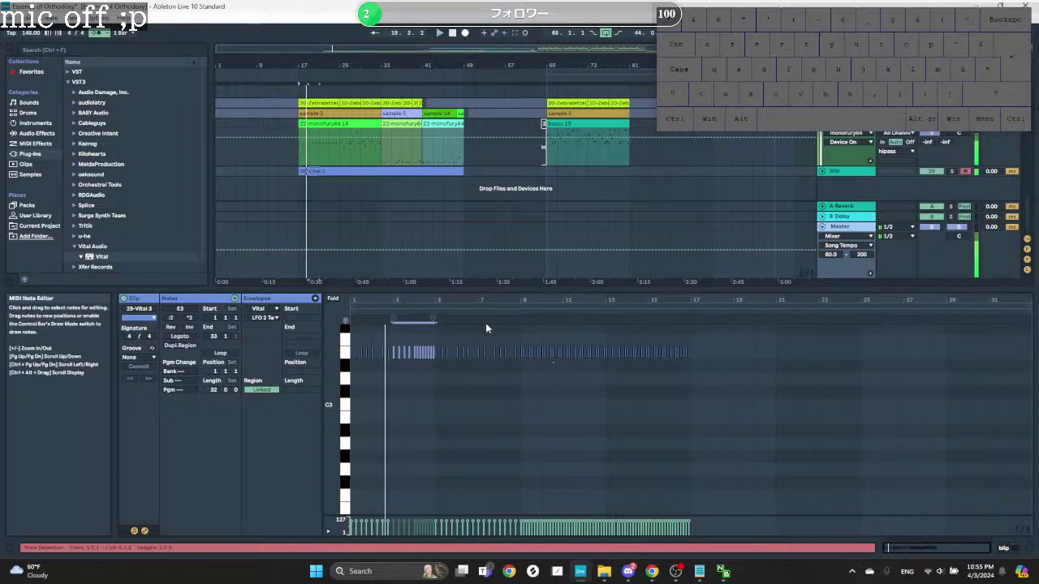
Step: Undo the two-bar paste, put only four E3 notes into bar 3 of the clip and play it back
{"action": "scroll", "coordinate": [384, 337], "scroll_direction": "up", "scroll_amount": 10}
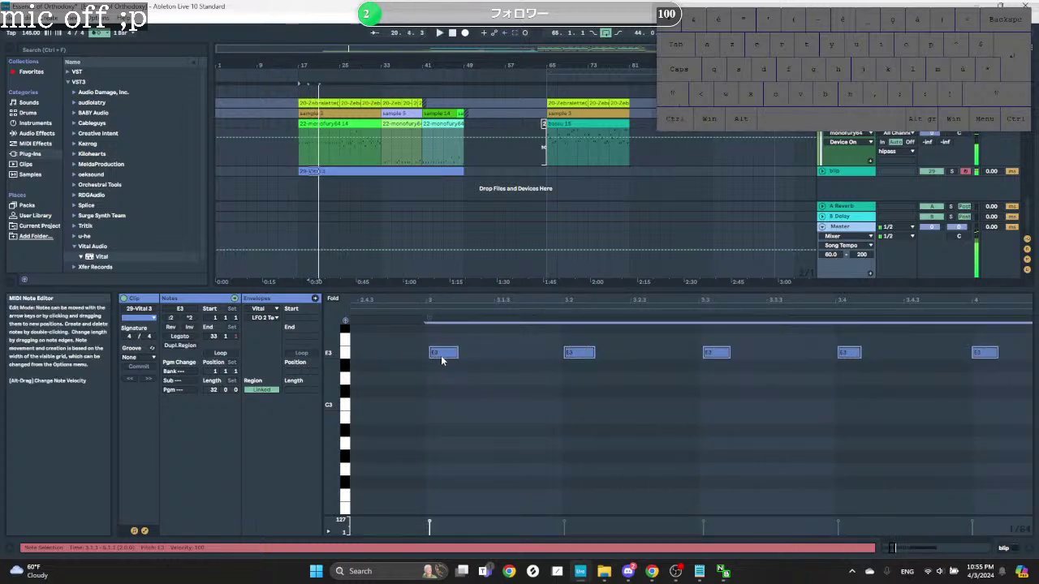
{"action": "scroll", "coordinate": [447, 374], "scroll_direction": "down", "scroll_amount": 5}
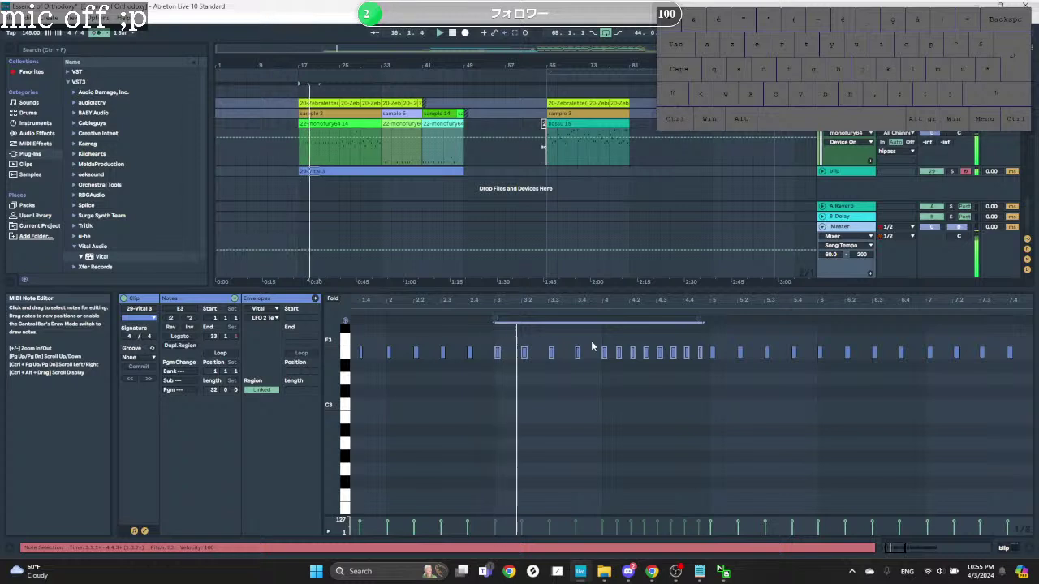
{"action": "left_click_drag", "start_coordinate": [591, 341], "coordinate": [498, 367]}
{"action": "key", "text": "ctrl+z"}
{"action": "key", "text": "ctrl+z"}
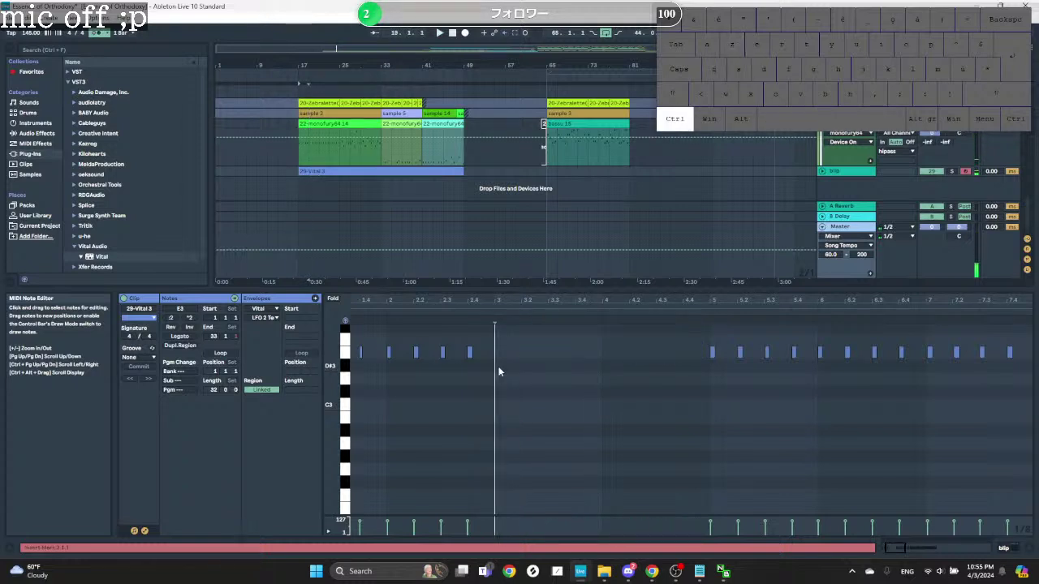
{"action": "key", "text": "ctrl+v"}
{"action": "key", "text": "ctrl+z"}
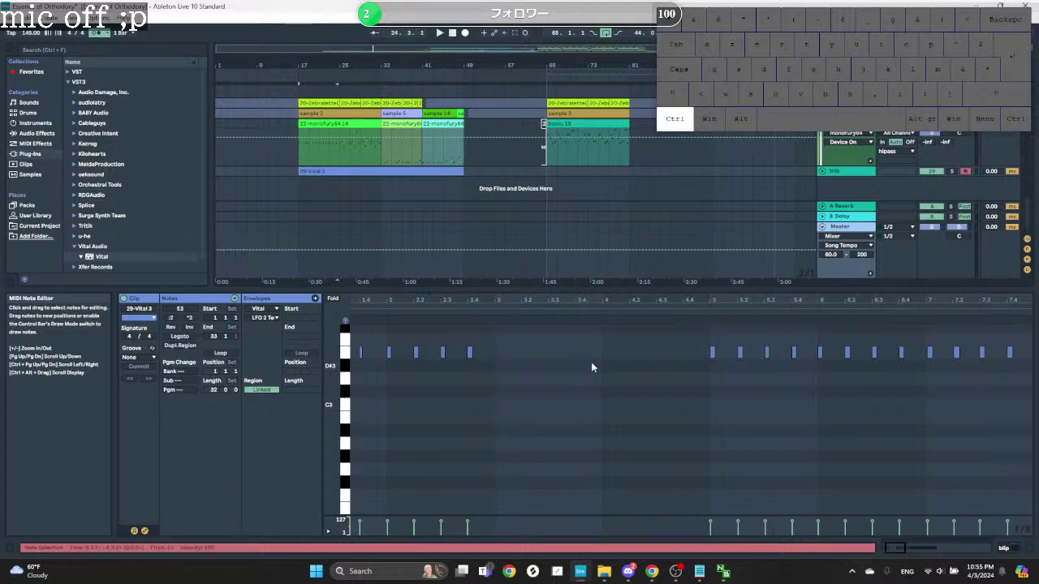
{"action": "key", "text": "ctrl+z"}
{"action": "scroll", "coordinate": [593, 365], "scroll_direction": "down", "scroll_amount": 3}
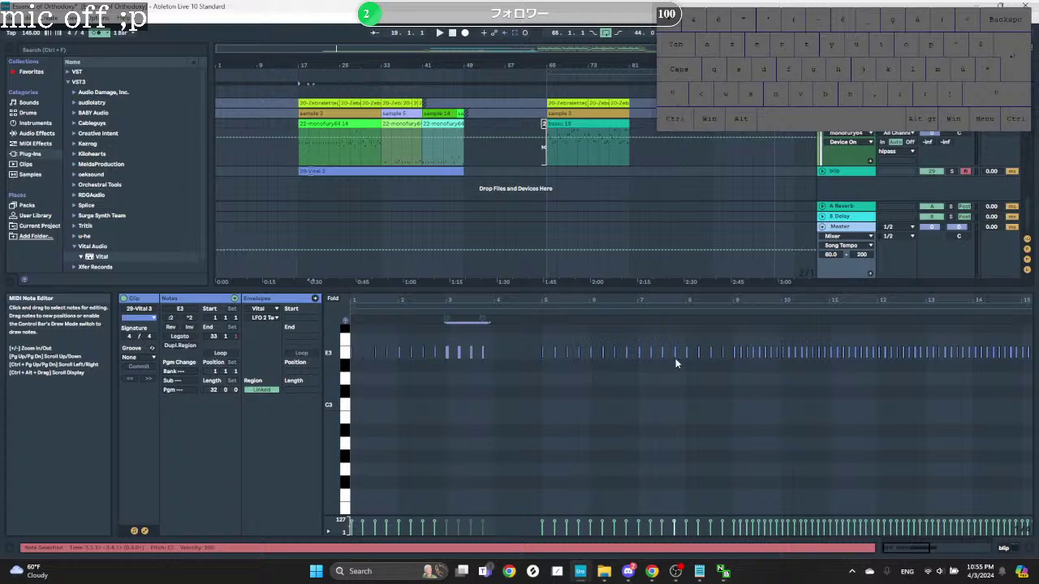
{"action": "key", "text": "space"}
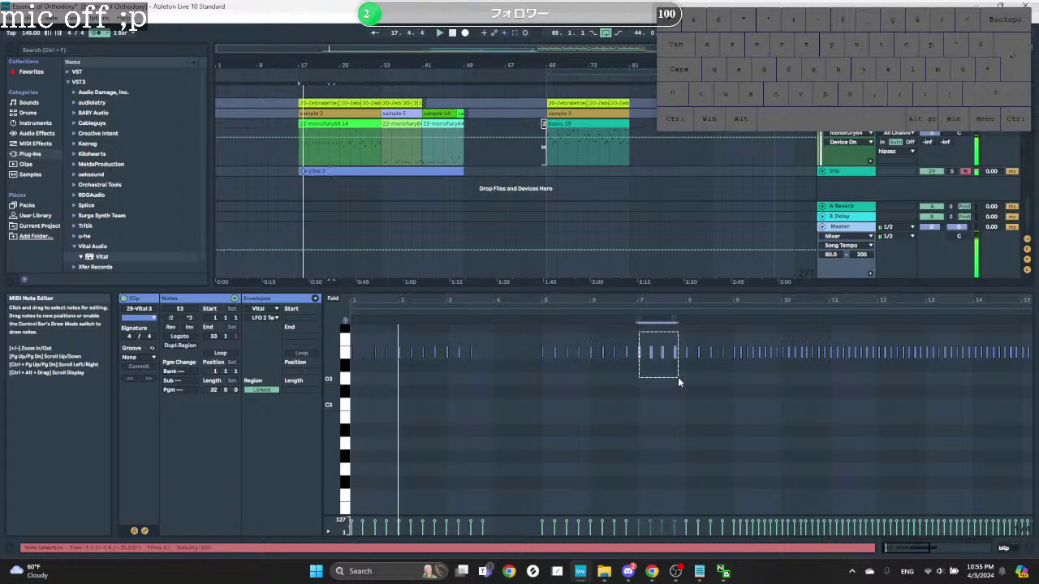
Step: Try pasting a copy of bar 7's four E3 notes at bar 4 of the clip, and undo the paste
{"action": "key", "text": "ctrl+c"}
{"action": "left_click", "coordinate": [489, 388]}
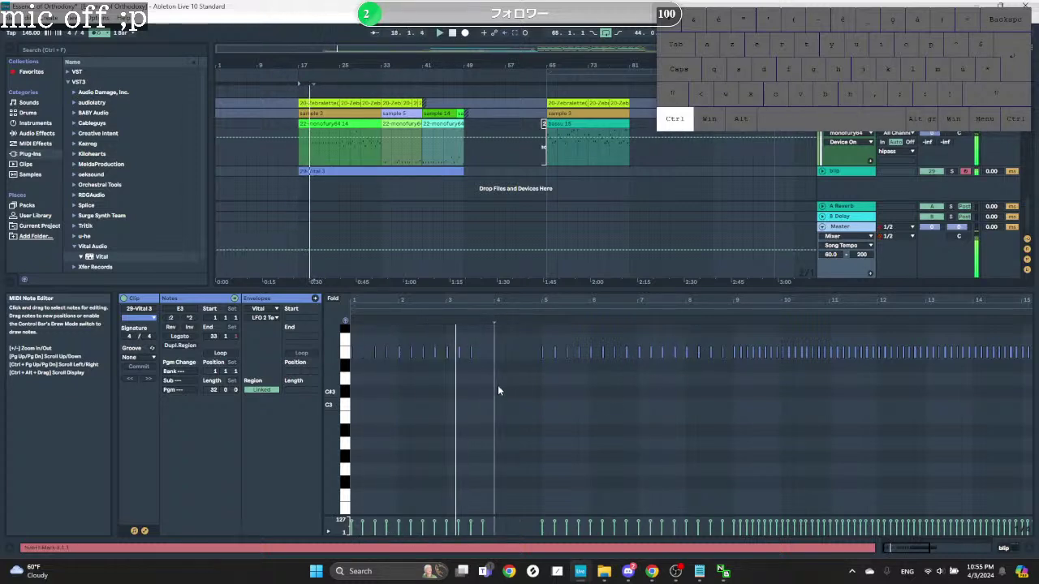
{"action": "key", "text": "ctrl+v"}
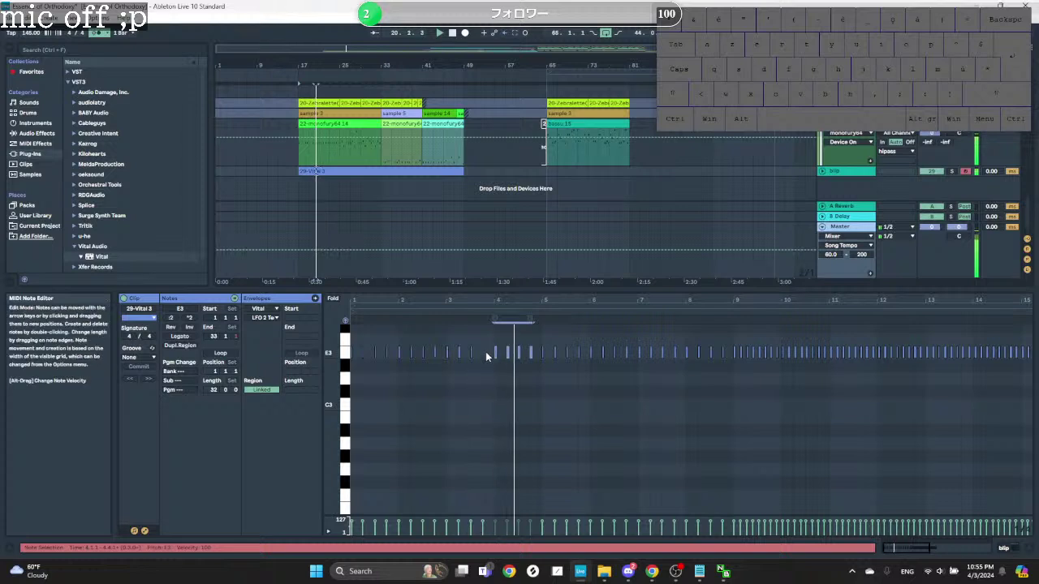
{"action": "key", "text": "ctrl+z"}
Step: Move bar 3's four E3 notes to bar 4, paste the copied four notes into bar 3 and play the clip
{"action": "key", "text": "space"}
{"action": "left_click_drag", "start_coordinate": [450, 342], "coordinate": [489, 359]}
{"action": "key", "text": "Right"}
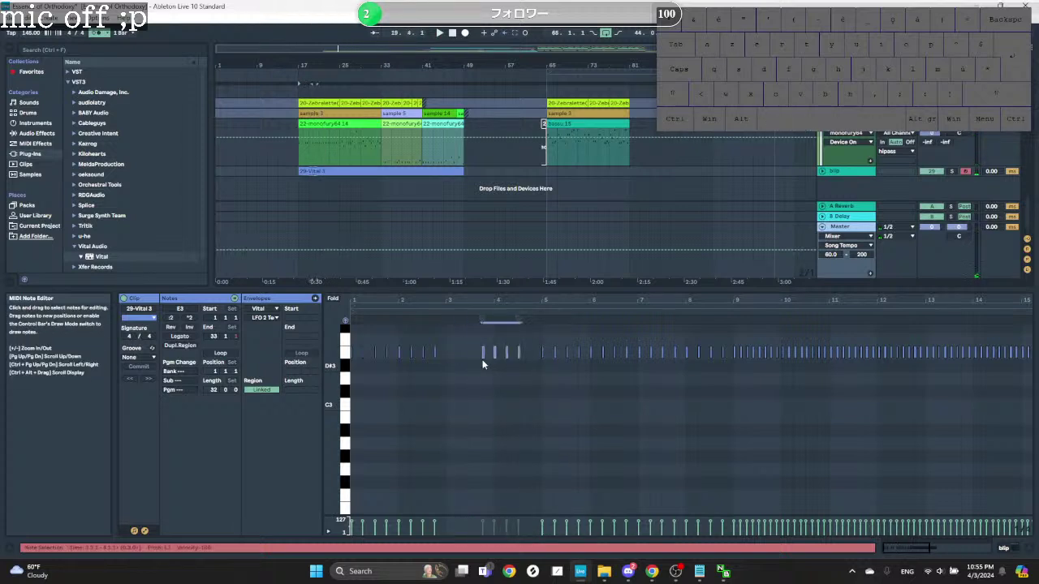
{"action": "left_click", "coordinate": [446, 346]}
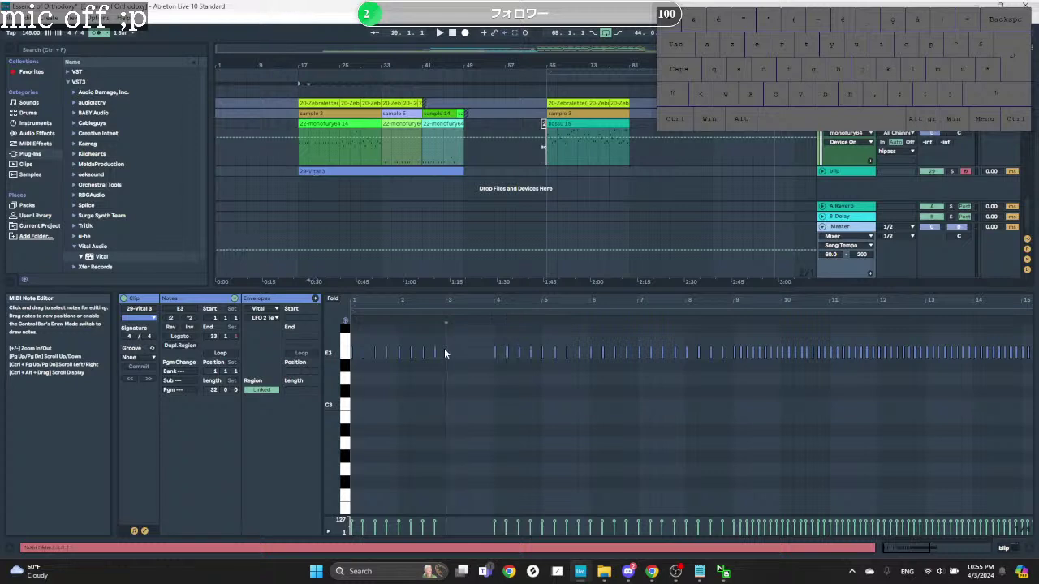
{"action": "key", "text": "ctrl+v"}
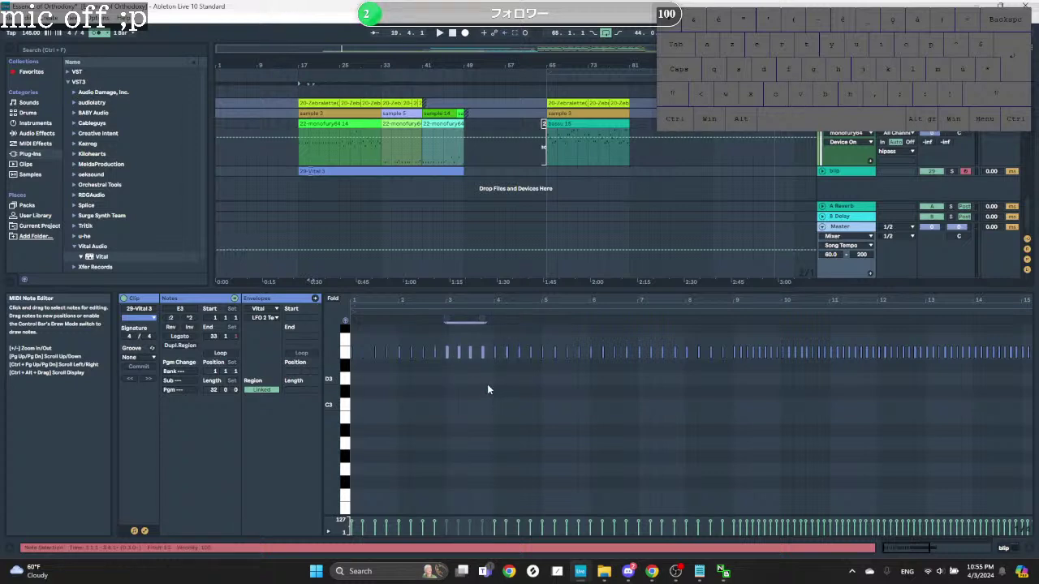
{"action": "key", "text": "space"}
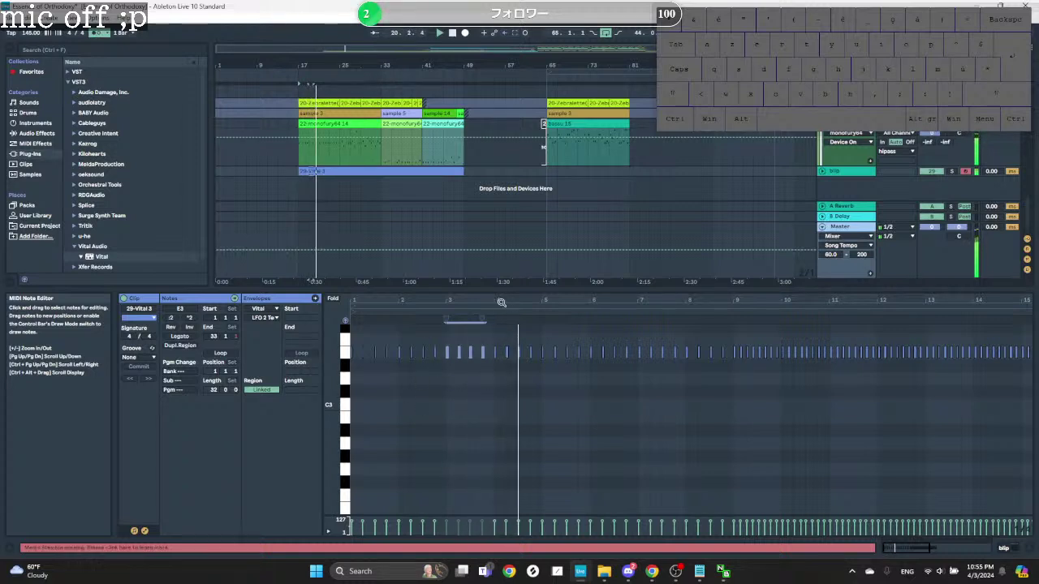
Step: Shift the E3 notes from bar 9 onward slightly earlier during playback
{"action": "left_click_drag", "start_coordinate": [501, 302], "coordinate": [501, 349]}
{"action": "left_click", "coordinate": [472, 352]}
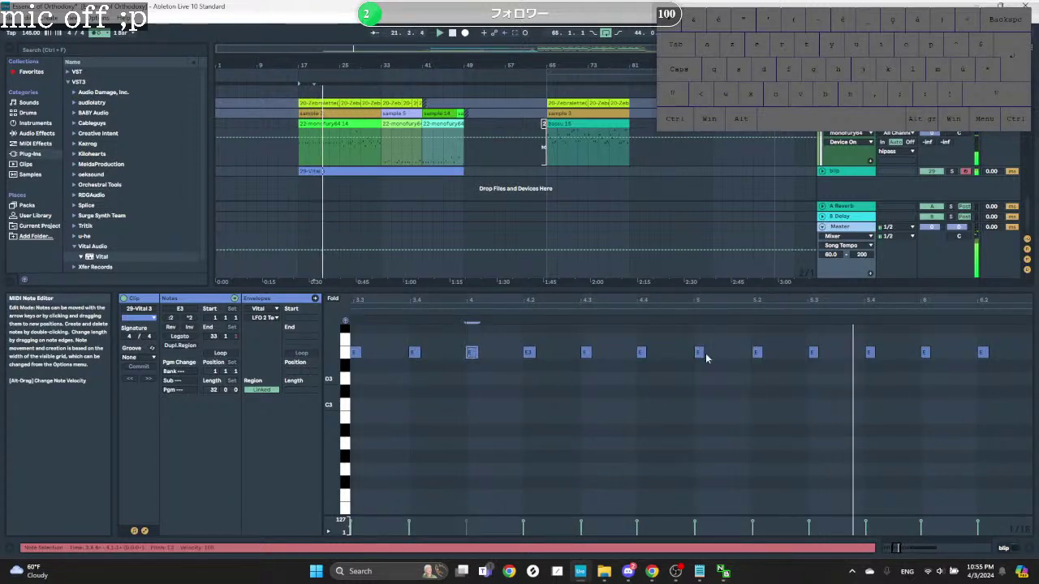
{"action": "left_click_drag", "start_coordinate": [839, 300], "coordinate": [690, 304]}
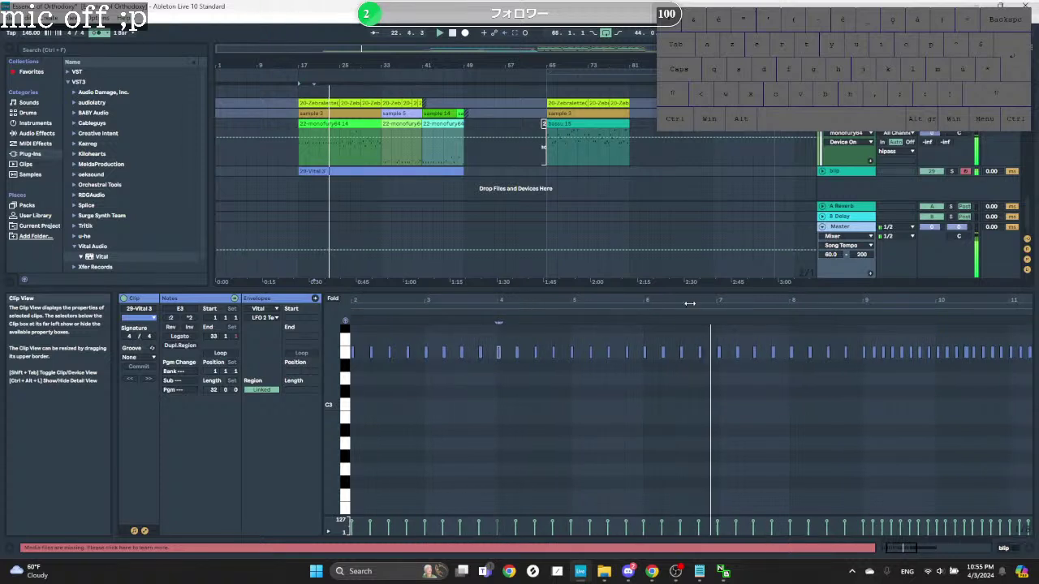
{"action": "left_click_drag", "start_coordinate": [763, 298], "coordinate": [759, 357]}
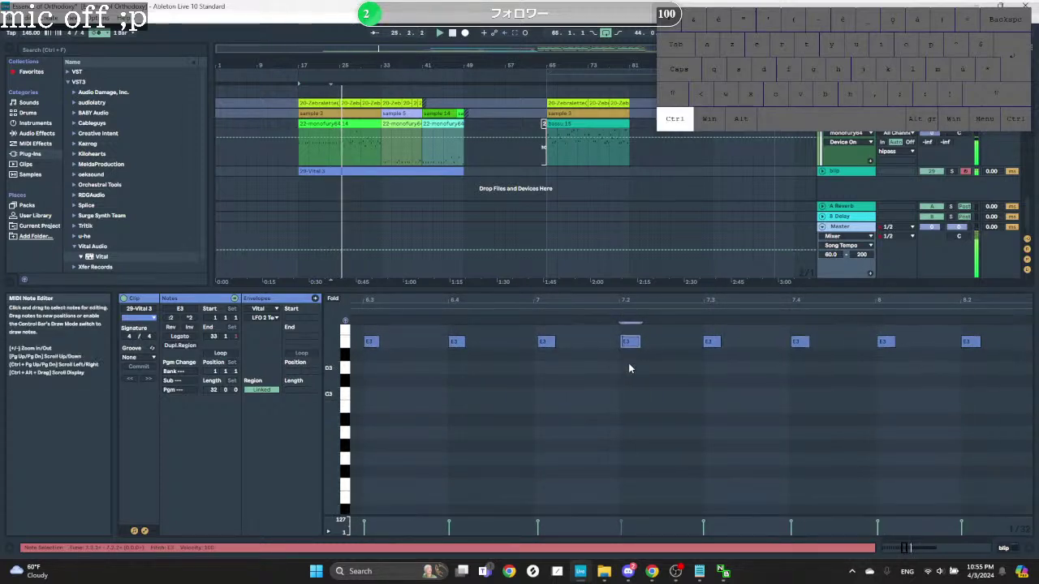
{"action": "scroll", "coordinate": [628, 362], "scroll_direction": "down", "scroll_amount": 3, "text": "ctrl"}
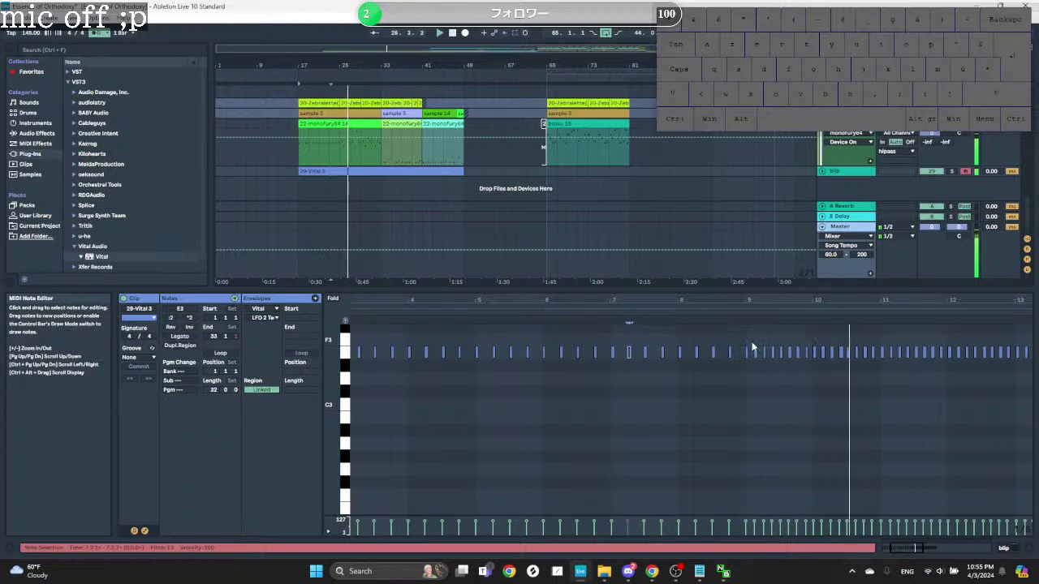
{"action": "left_click_drag", "start_coordinate": [745, 320], "coordinate": [1030, 412]}
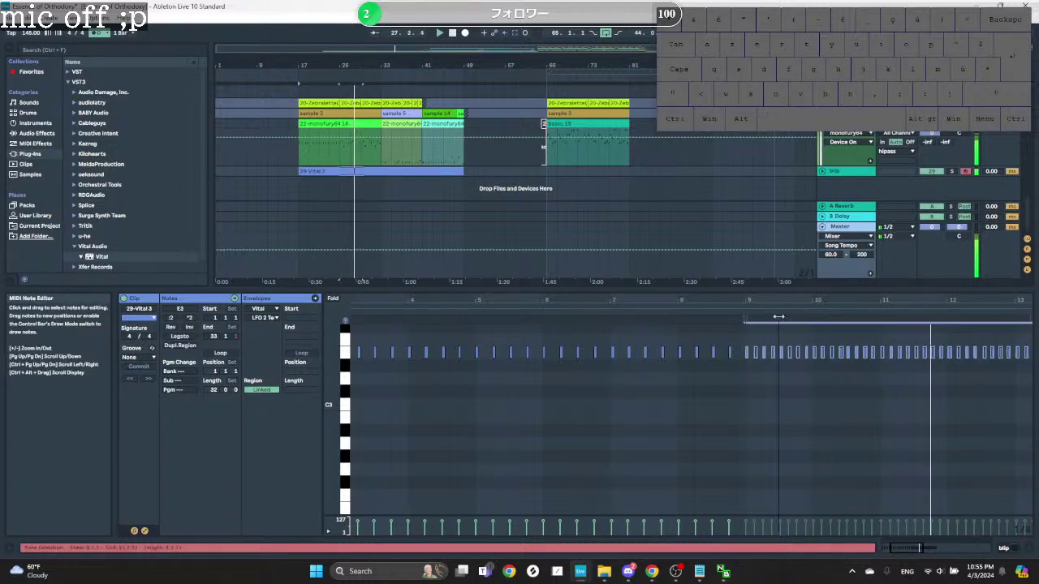
{"action": "left_click_drag", "start_coordinate": [906, 301], "coordinate": [835, 354]}
{"action": "key", "text": "space"}
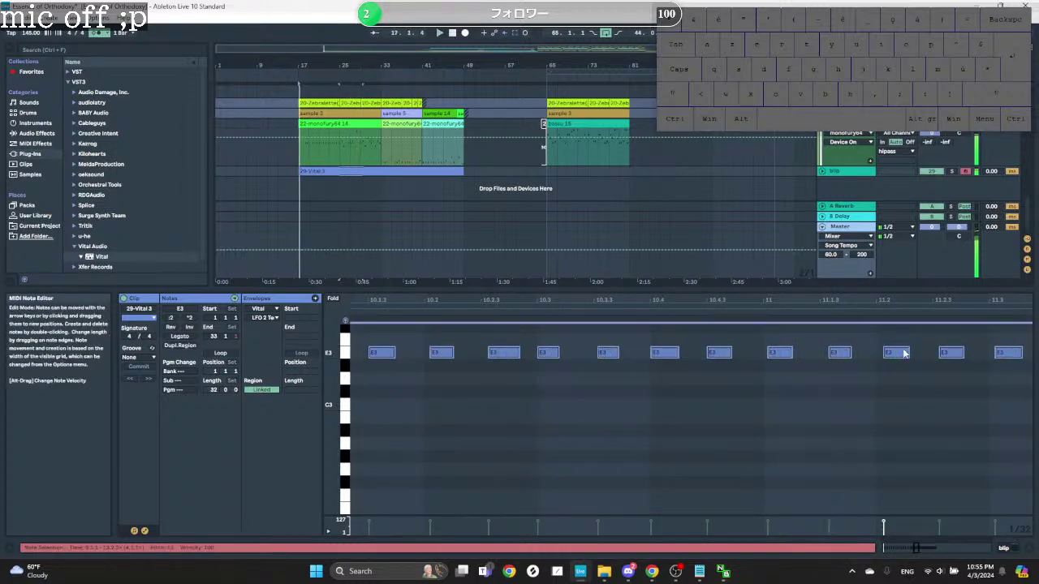
{"action": "key", "text": "space"}
{"action": "key", "text": "space"}
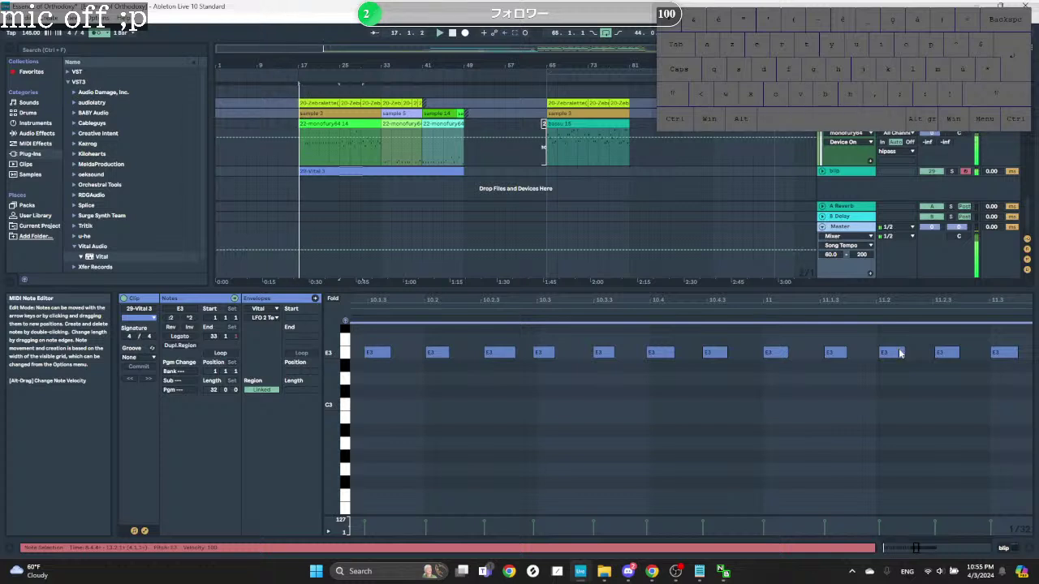
{"action": "left_click_drag", "start_coordinate": [631, 299], "coordinate": [631, 276]}
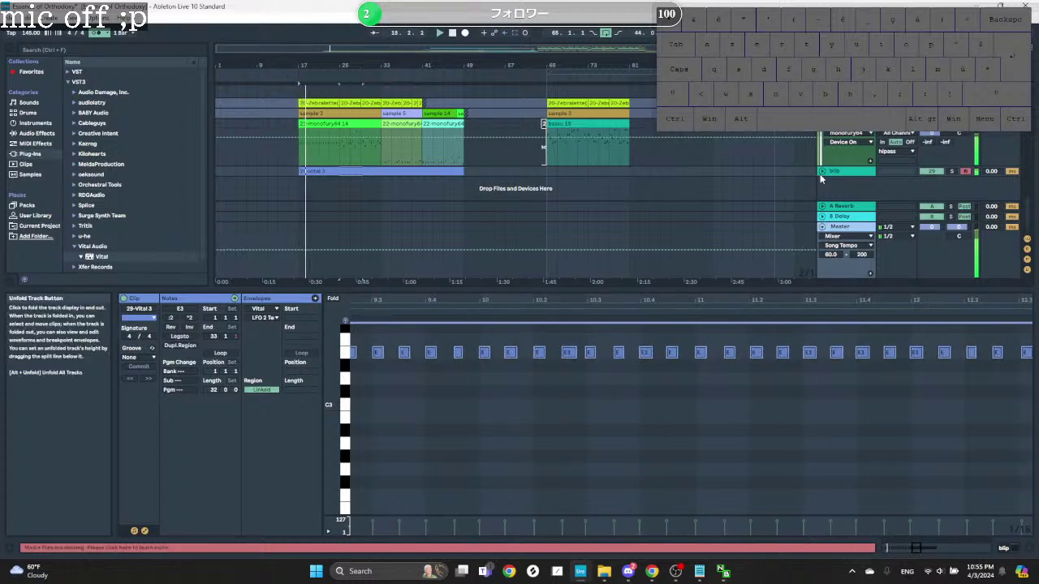
Step: Unfold the blip track, split its Vital clip at bar 25 and shorten the second part to end at bar 33
{"action": "scroll", "coordinate": [387, 188], "scroll_direction": "up", "scroll_amount": 3, "text": "alt"}
{"action": "key", "text": "space"}
{"action": "scroll", "coordinate": [345, 180], "scroll_direction": "up", "scroll_amount": 3, "text": "ctrl"}
{"action": "left_click", "coordinate": [340, 180]}
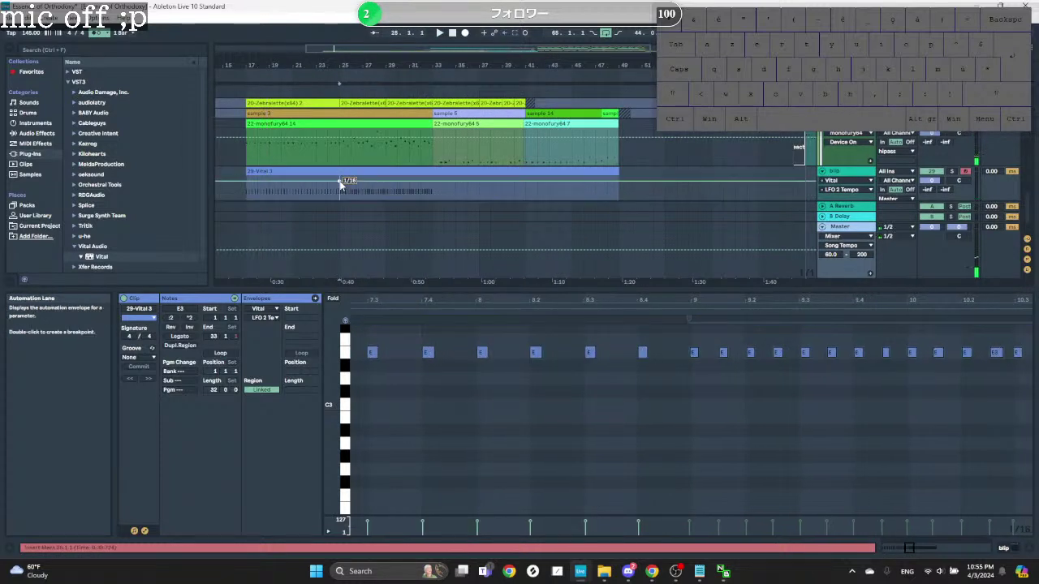
{"action": "key", "text": "ctrl+e"}
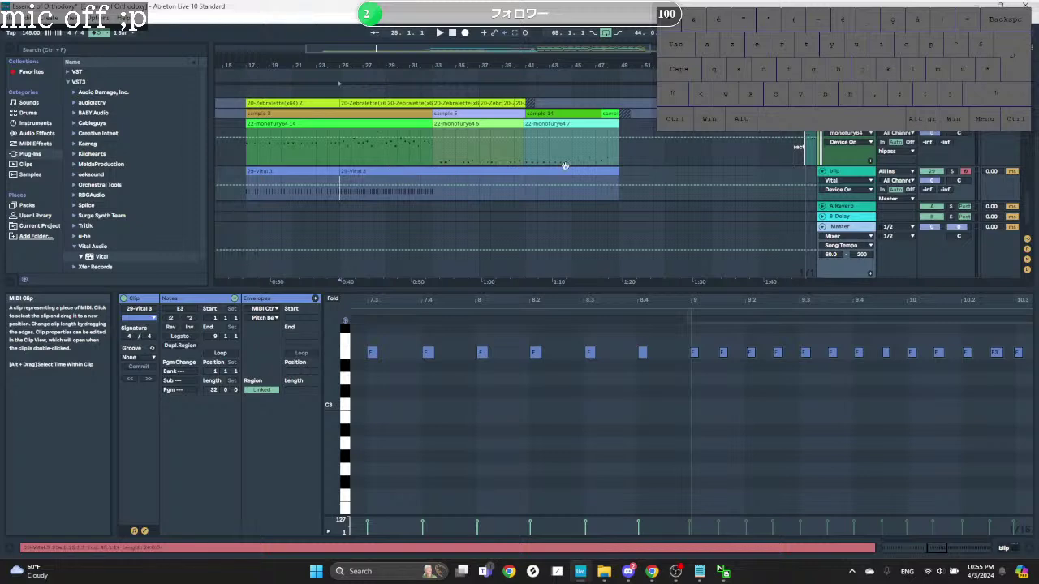
{"action": "left_click_drag", "start_coordinate": [617, 184], "coordinate": [434, 188]}
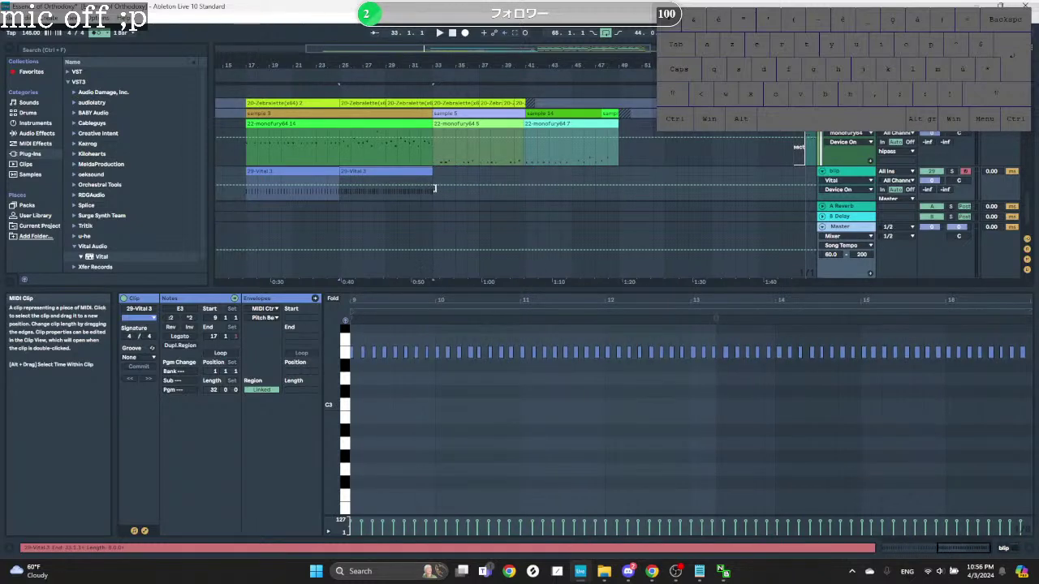
Step: Consolidate each of the two Vital clips and extend the second clip's start slightly before bar 25
{"action": "left_click", "coordinate": [319, 171]}
{"action": "key", "text": "ctrl+j"}
{"action": "left_click", "coordinate": [351, 171]}
{"action": "key", "text": "ctrl+j"}
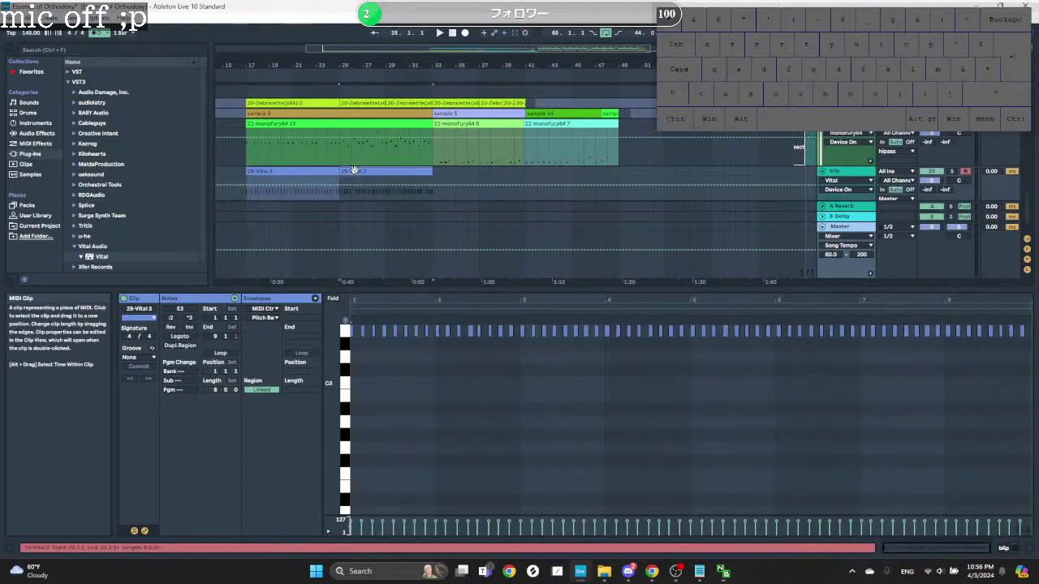
{"action": "scroll", "coordinate": [355, 171], "scroll_direction": "up", "scroll_amount": 8}
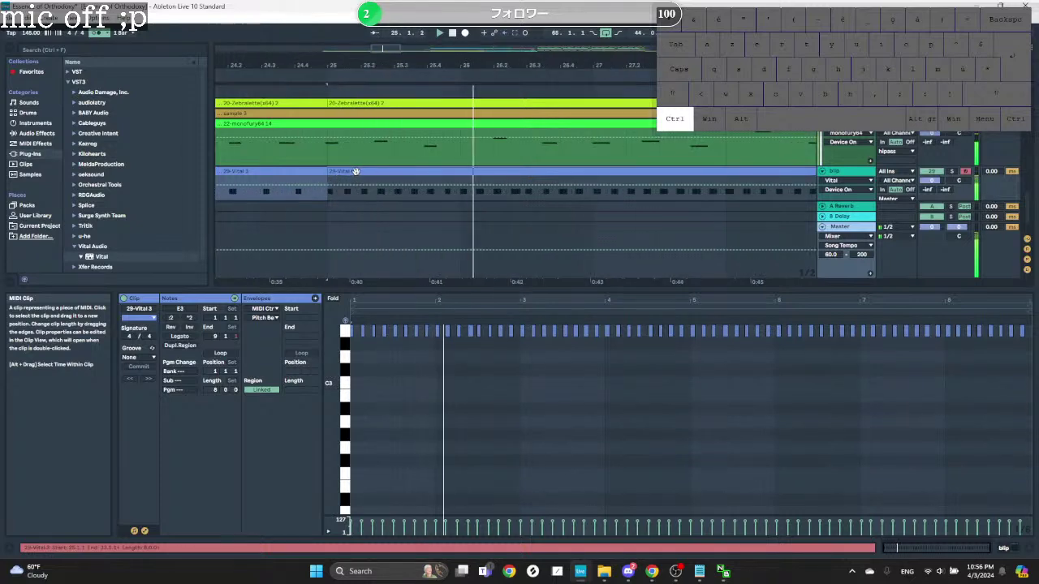
{"action": "left_click_drag", "start_coordinate": [328, 172], "coordinate": [322, 172]}
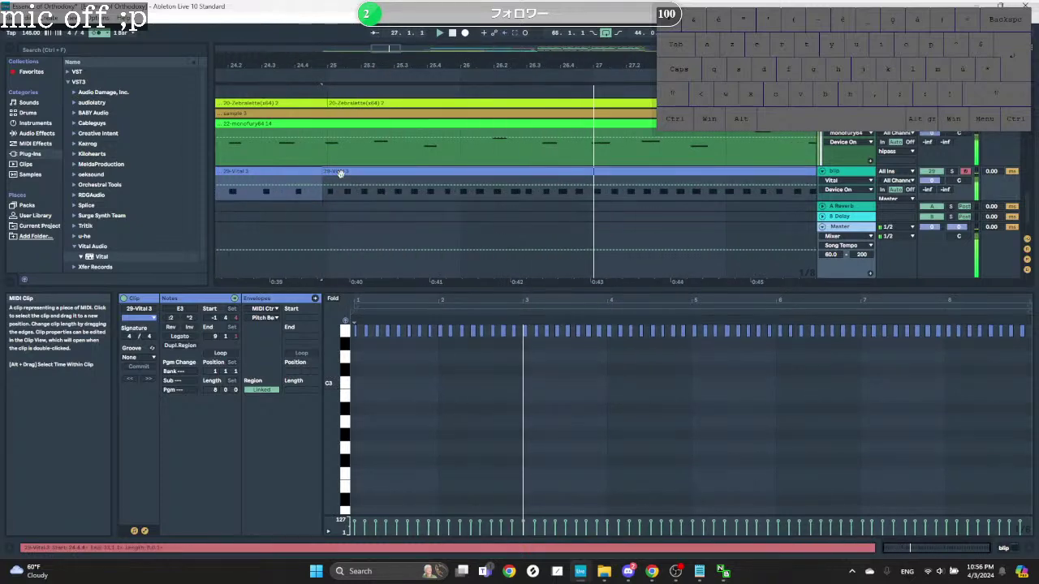
Step: Set the tempo of LFO 2 to 1/8 in the blip track's Vital synth and close the plug-in window
{"action": "left_click", "coordinate": [834, 171]}
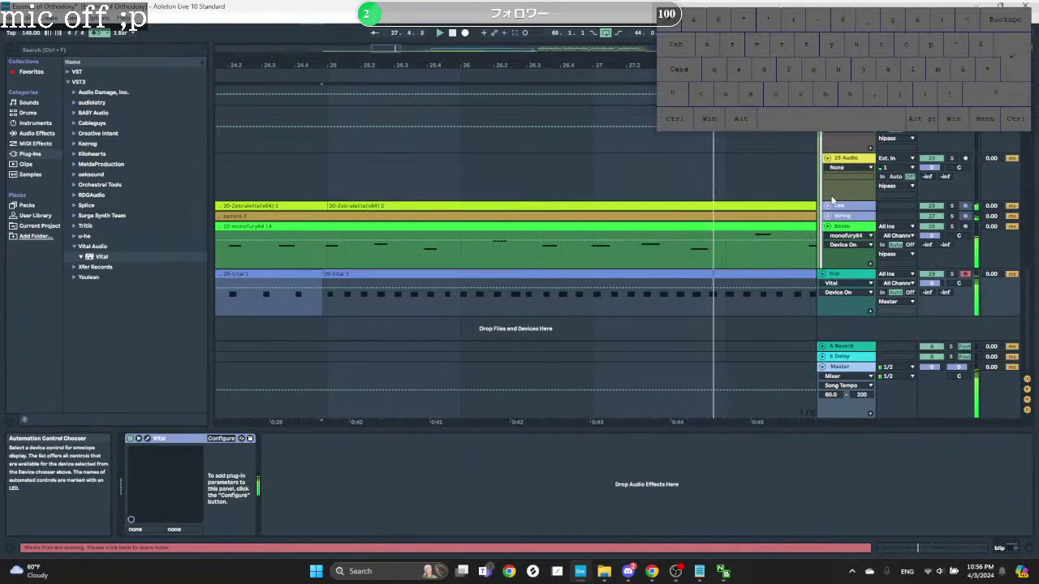
{"action": "left_click", "coordinate": [149, 440]}
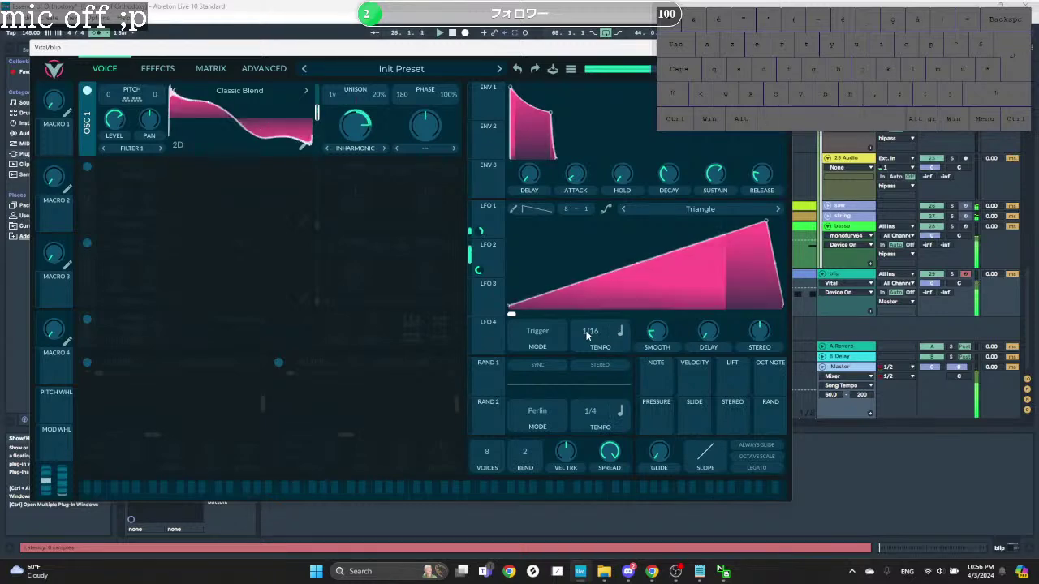
{"action": "mouse_move", "coordinate": [587, 332]}
{"action": "left_mouse_down"}
{"action": "mouse_move", "coordinate": [582, 348]}
{"action": "mouse_move", "coordinate": [588, 341]}
{"action": "left_mouse_up"}
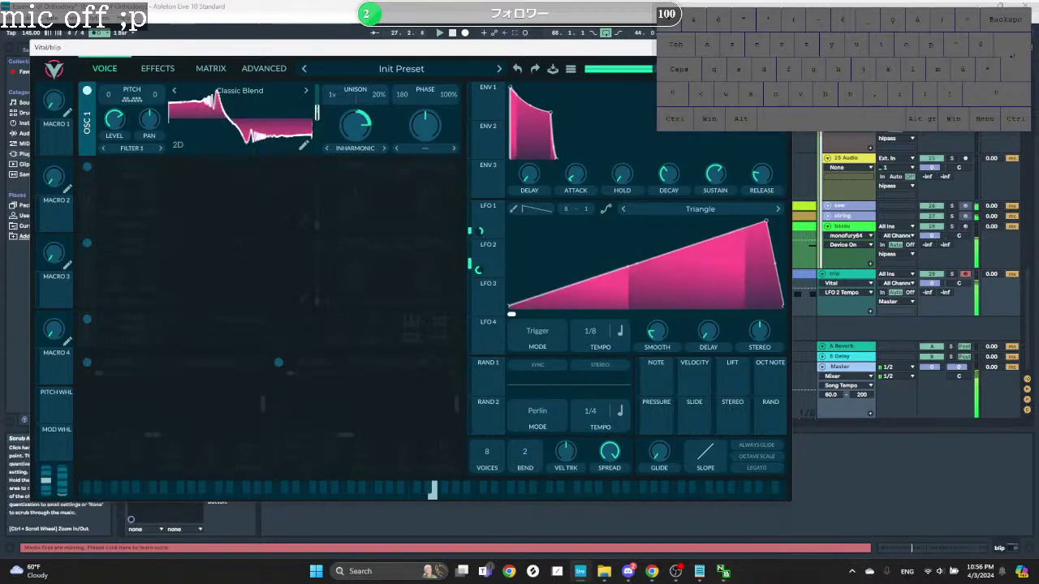
{"action": "left_click", "coordinate": [776, 47]}
Step: In the second Vital clip, nudge the E3 notes from 5.4 to 6.3 slightly earlier
{"action": "scroll", "coordinate": [436, 306], "scroll_direction": "down", "scroll_amount": 3}
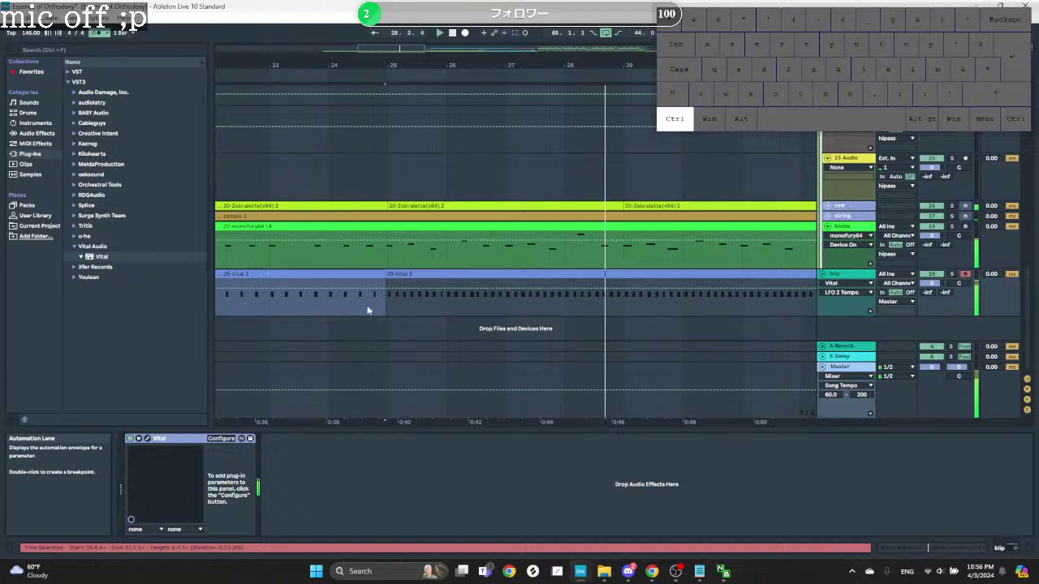
{"action": "scroll", "coordinate": [368, 311], "scroll_direction": "down", "scroll_amount": 4}
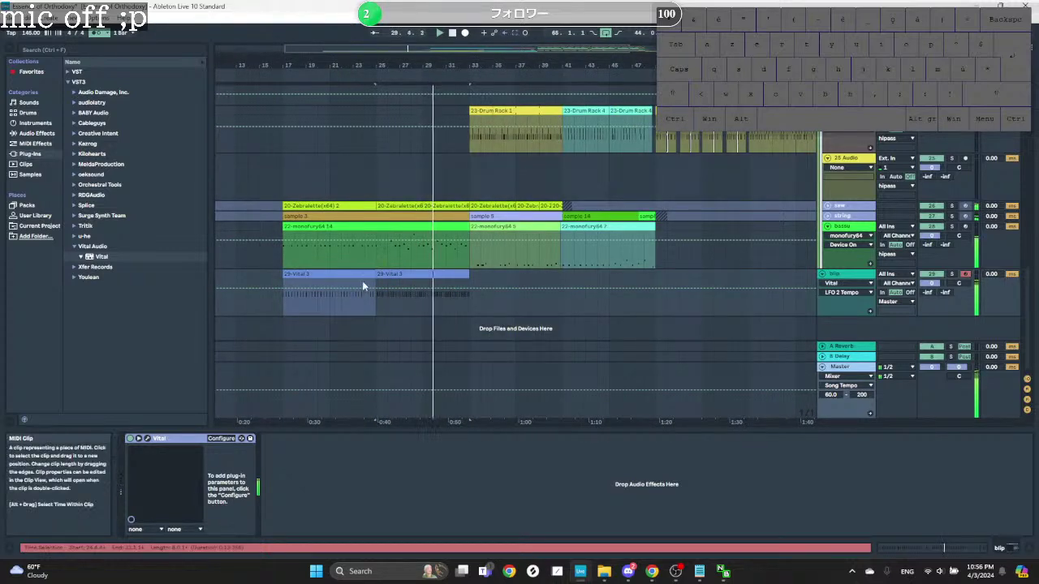
{"action": "double_click", "coordinate": [433, 274]}
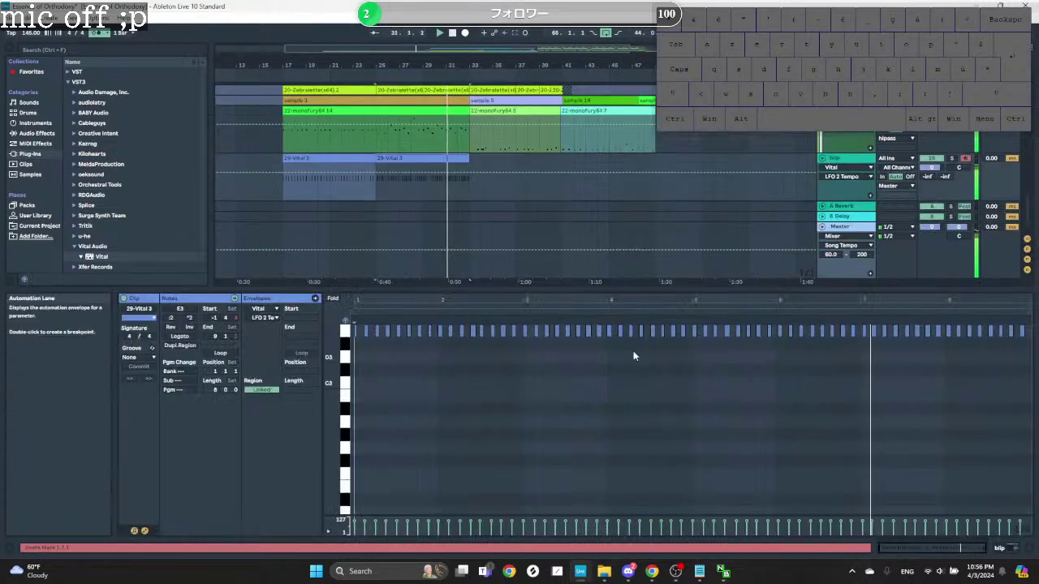
{"action": "scroll", "coordinate": [793, 349], "scroll_direction": "up", "scroll_amount": 3}
{"action": "left_click_drag", "start_coordinate": [703, 338], "coordinate": [879, 335]}
{"action": "left_click_drag", "start_coordinate": [735, 303], "coordinate": [734, 357]}
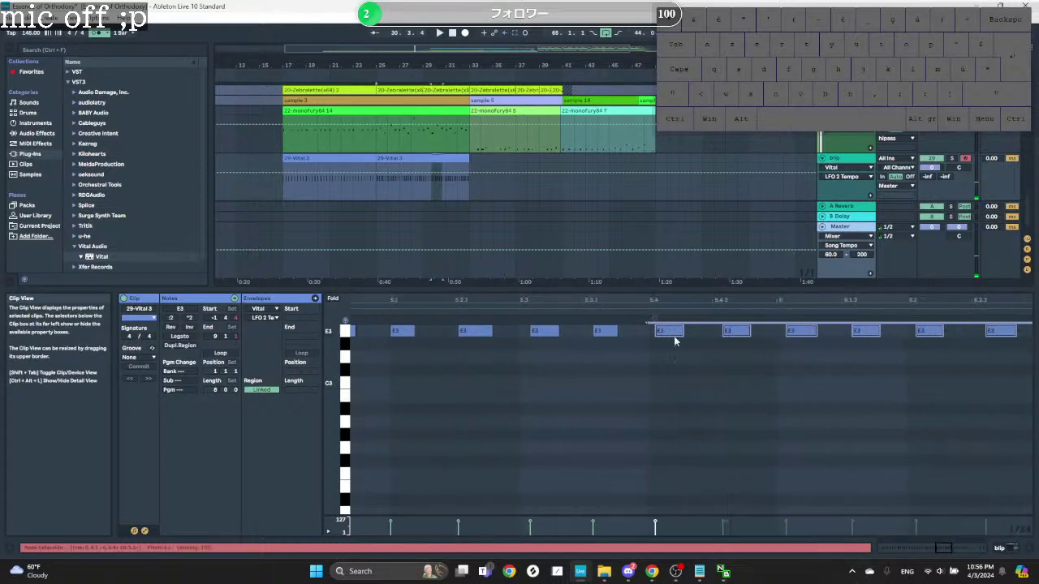
{"action": "left_click", "coordinate": [669, 341]}
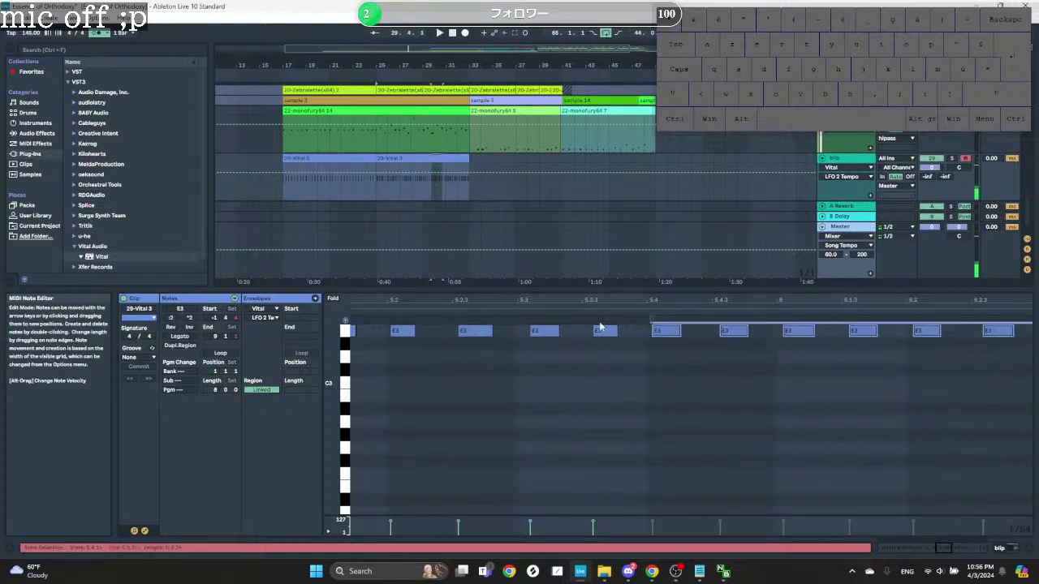
{"action": "left_click", "coordinate": [673, 333]}
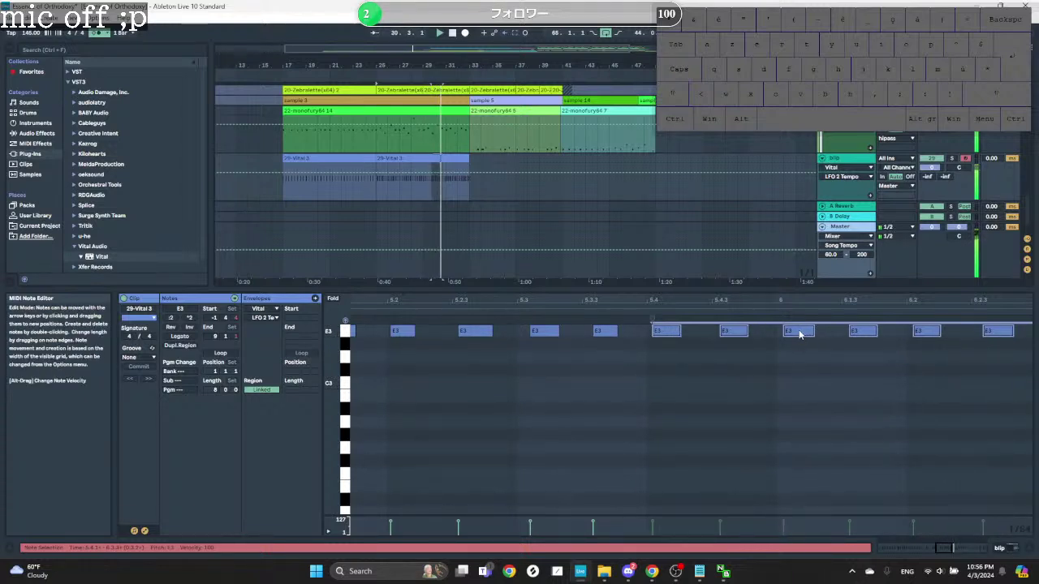
{"action": "left_click_drag", "start_coordinate": [799, 332], "coordinate": [795, 330]}
{"action": "scroll", "coordinate": [694, 354], "scroll_direction": "down", "scroll_amount": 3}
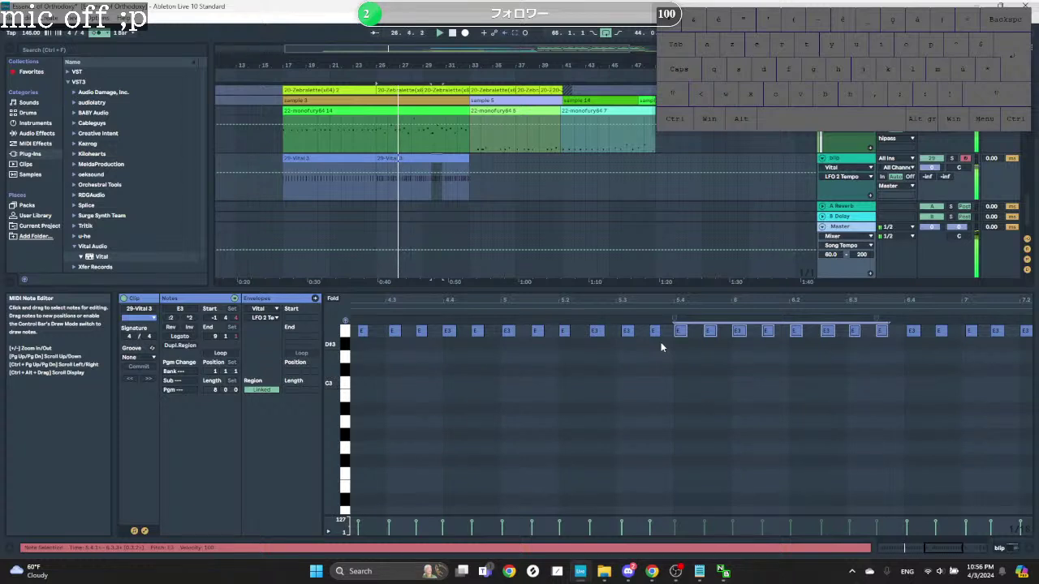
Step: Stop playback, toggle the metronome and play the first Vital clip from bar 17
{"action": "left_click", "coordinate": [463, 159]}
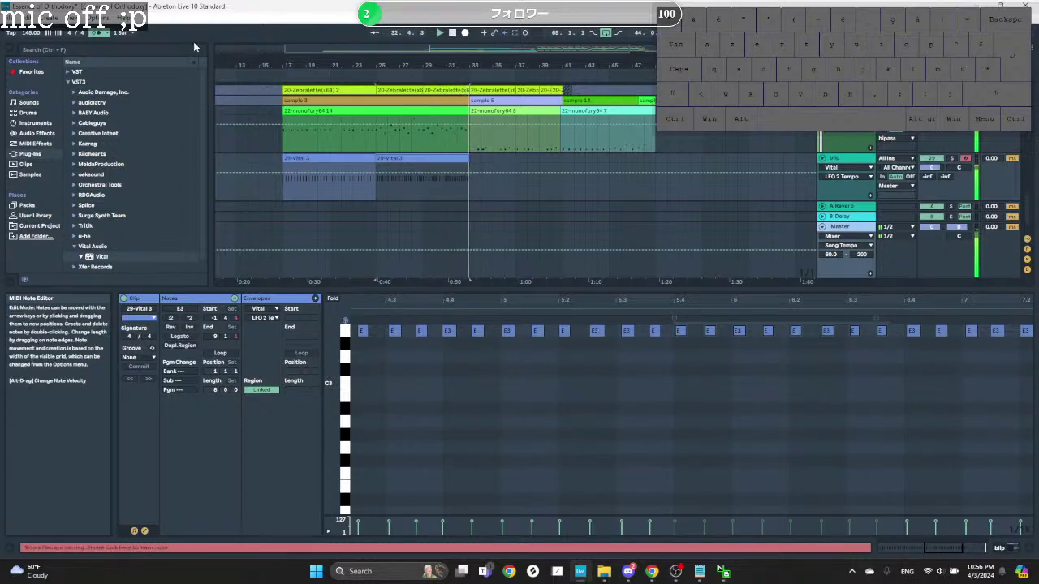
{"action": "key", "text": "space"}
{"action": "left_click", "coordinate": [99, 32]}
{"action": "left_click", "coordinate": [297, 159]}
{"action": "key", "text": "space"}
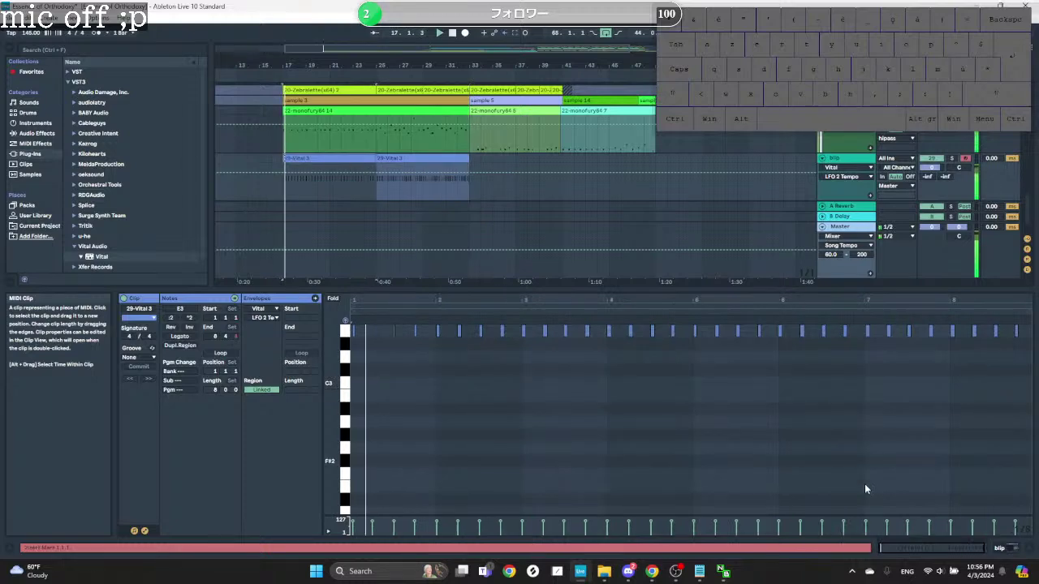
Step: Shorten the decay of Envelope 1 in the blip track's Vital synth and lengthen its release
{"action": "left_click", "coordinate": [999, 548]}
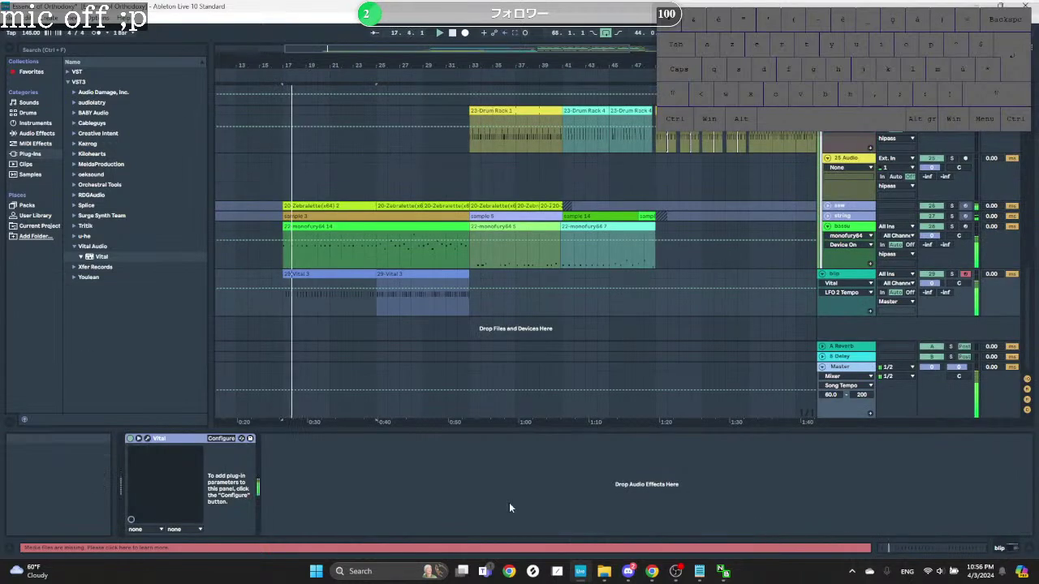
{"action": "left_click", "coordinate": [147, 439]}
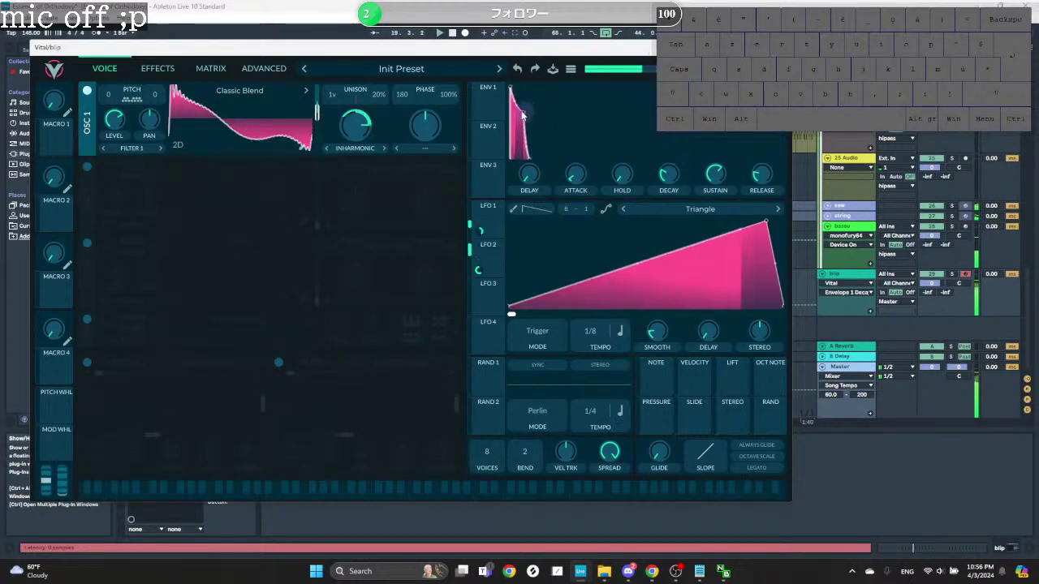
{"action": "left_click_drag", "start_coordinate": [522, 111], "coordinate": [527, 112]}
{"action": "left_click_drag", "start_coordinate": [771, 180], "coordinate": [770, 170]}
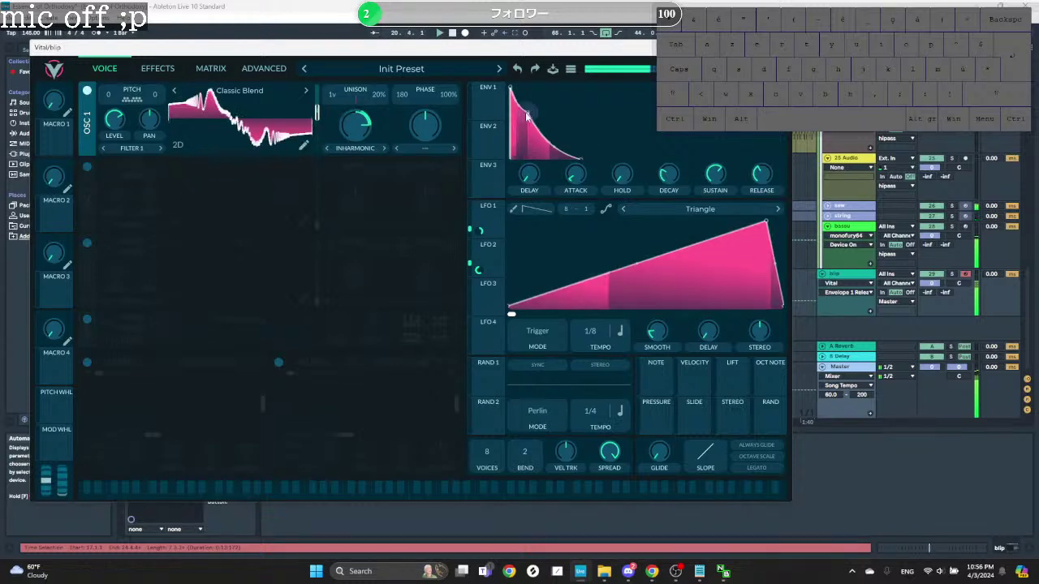
Step: Tighten the decay curve of Envelope 1, limit the synth to 1 voice and set its pitch bend range to 4
{"action": "left_click_drag", "start_coordinate": [527, 112], "coordinate": [517, 118]}
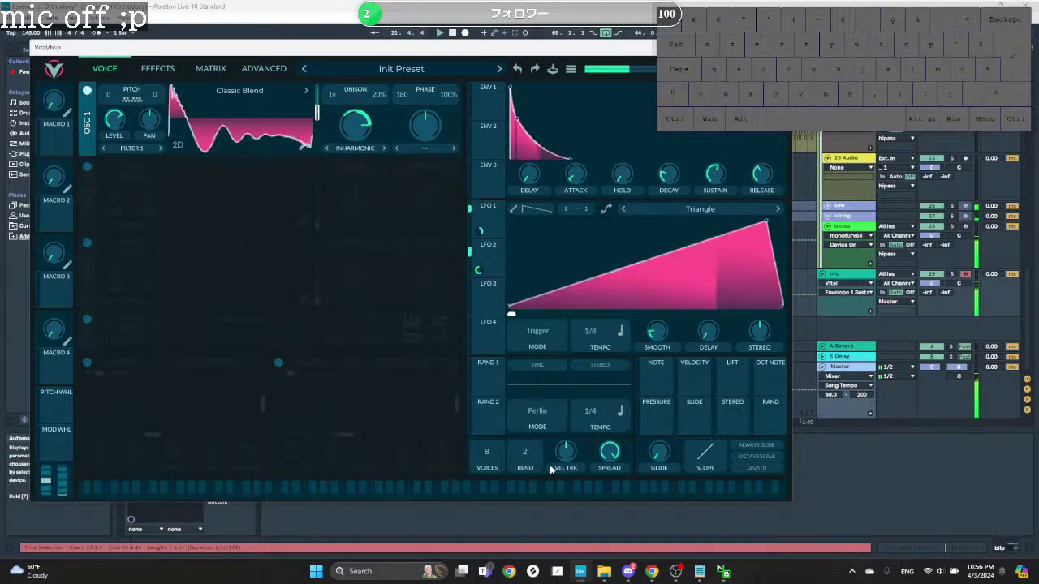
{"action": "left_click_drag", "start_coordinate": [524, 465], "coordinate": [489, 513]}
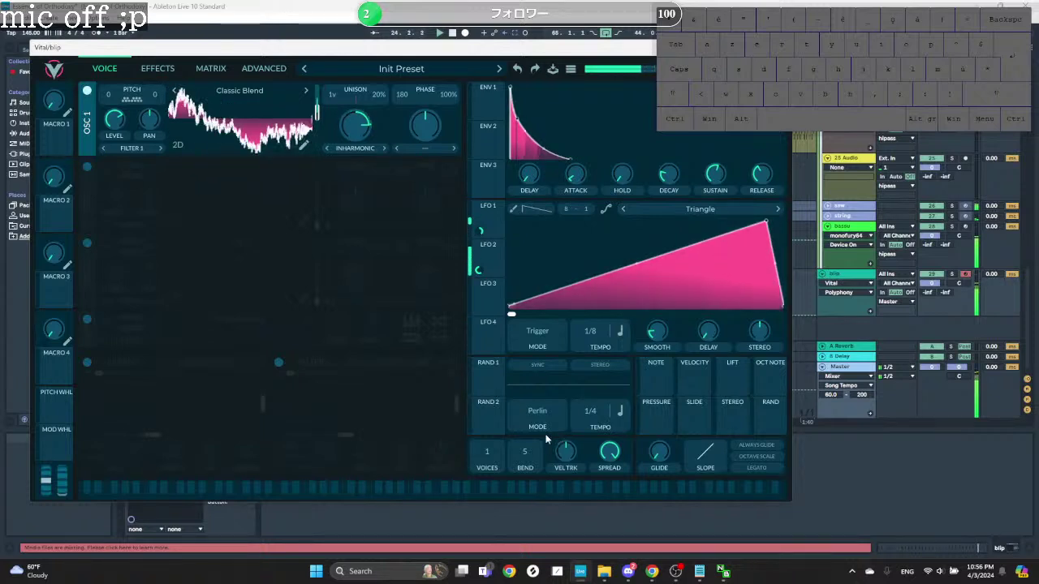
{"action": "left_click_drag", "start_coordinate": [524, 452], "coordinate": [525, 461]}
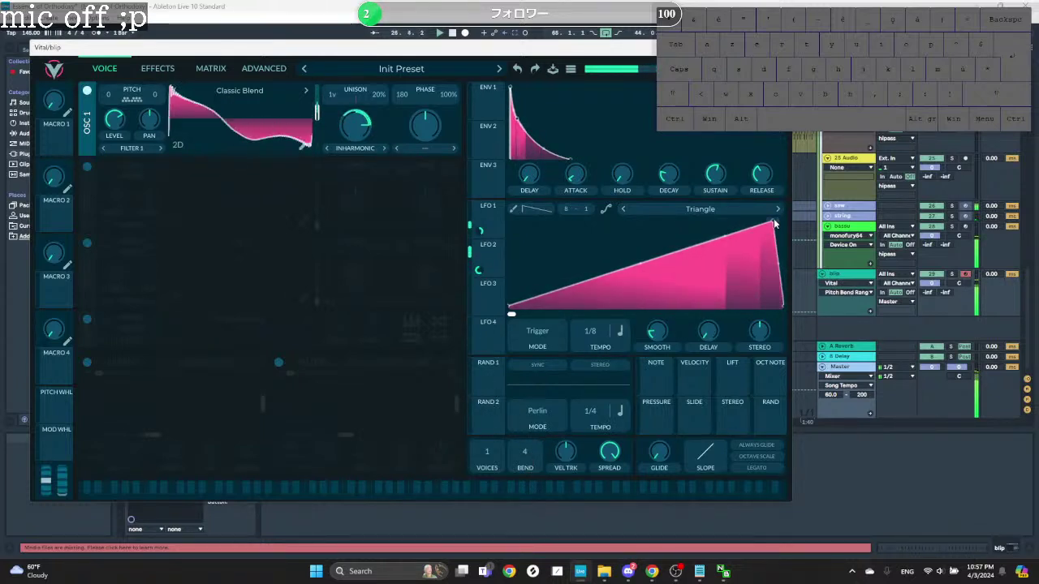
Step: Move the LFO 2 peak slightly later, lower Envelope 1's sustain with a shorter release, and restart playback
{"action": "left_click_drag", "start_coordinate": [774, 223], "coordinate": [777, 221]}
{"action": "left_click_drag", "start_coordinate": [517, 119], "coordinate": [520, 141]}
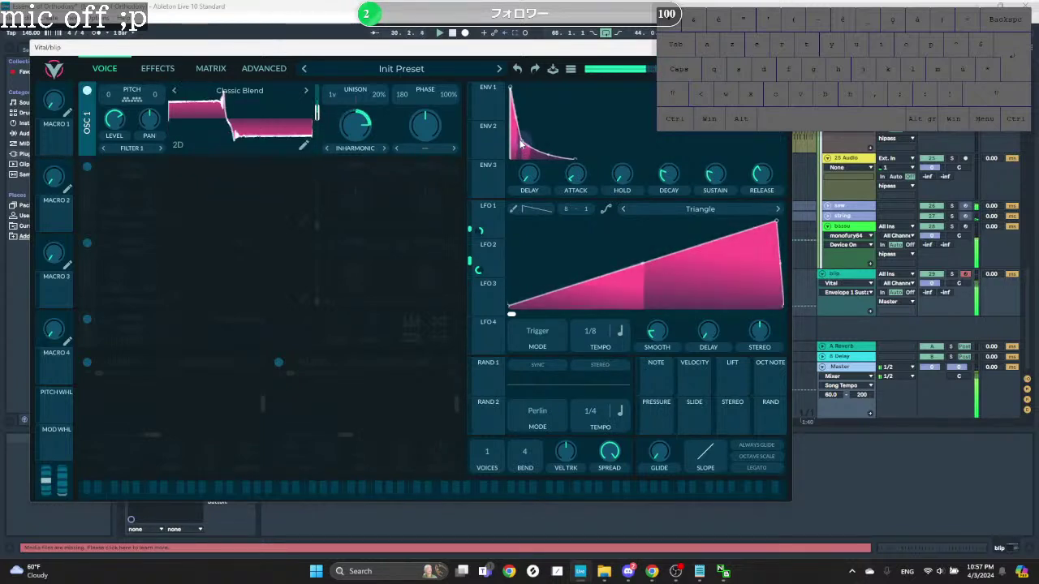
{"action": "left_click_drag", "start_coordinate": [761, 172], "coordinate": [758, 175]}
{"action": "left_click_drag", "start_coordinate": [519, 133], "coordinate": [520, 140]}
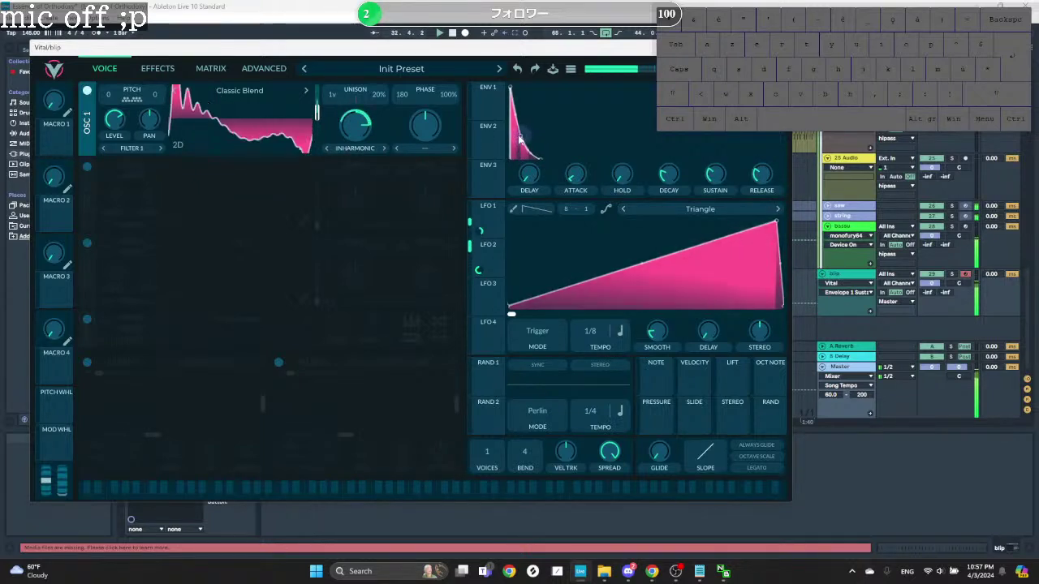
{"action": "key", "text": "space"}
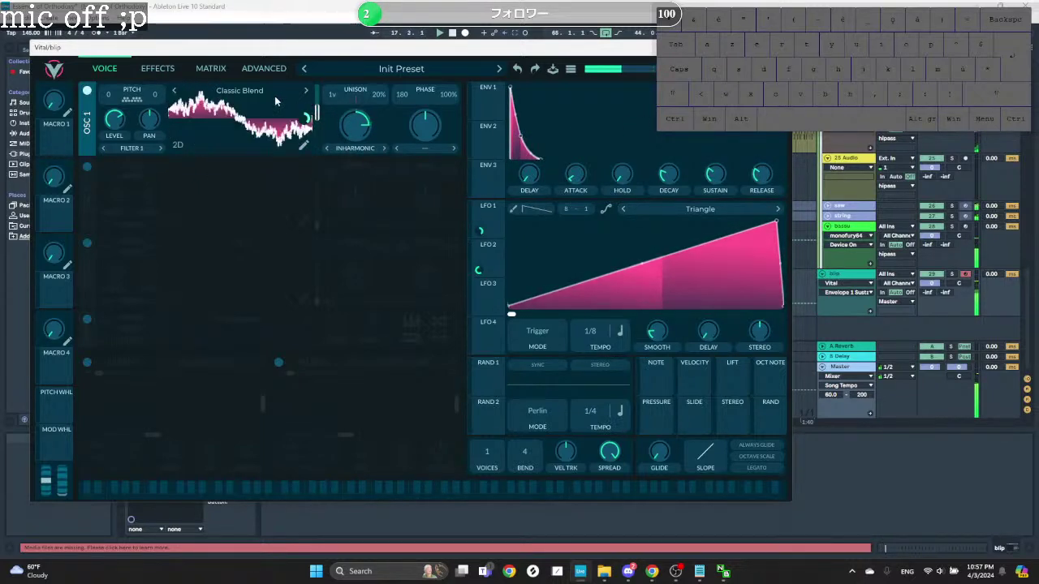
Step: Enable Vital's Delay effect, lower its feedback and set its tempo to 1/8
{"action": "left_click", "coordinate": [157, 68]}
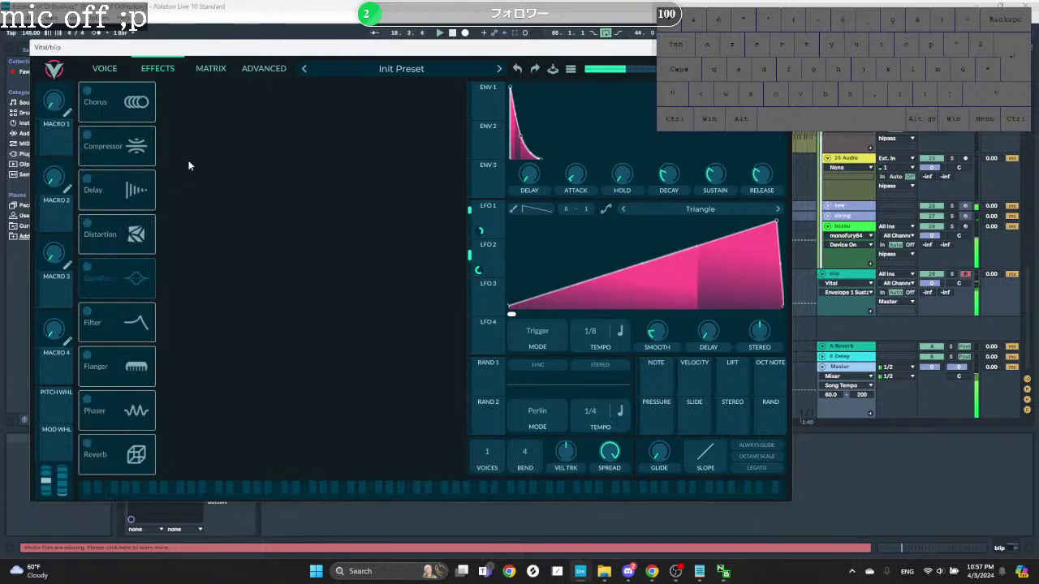
{"action": "left_click", "coordinate": [87, 179]}
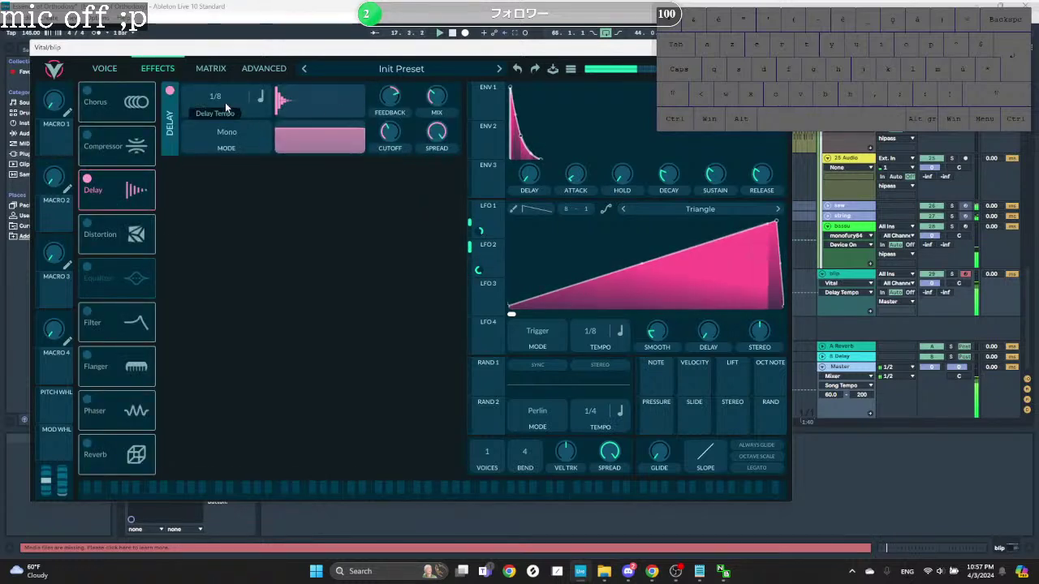
{"action": "left_click_drag", "start_coordinate": [225, 102], "coordinate": [223, 117]}
{"action": "left_click", "coordinate": [386, 99]}
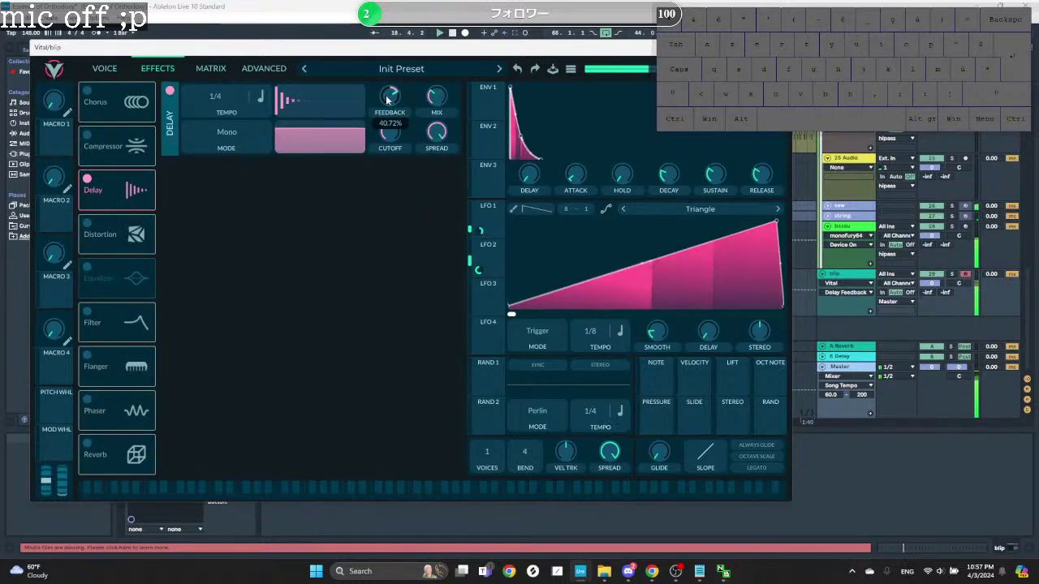
{"action": "mouse_move", "coordinate": [387, 99]}
{"action": "left_mouse_down"}
{"action": "mouse_move", "coordinate": [384, 112]}
{"action": "mouse_move", "coordinate": [388, 103]}
{"action": "left_mouse_up"}
{"action": "left_click", "coordinate": [215, 112]}
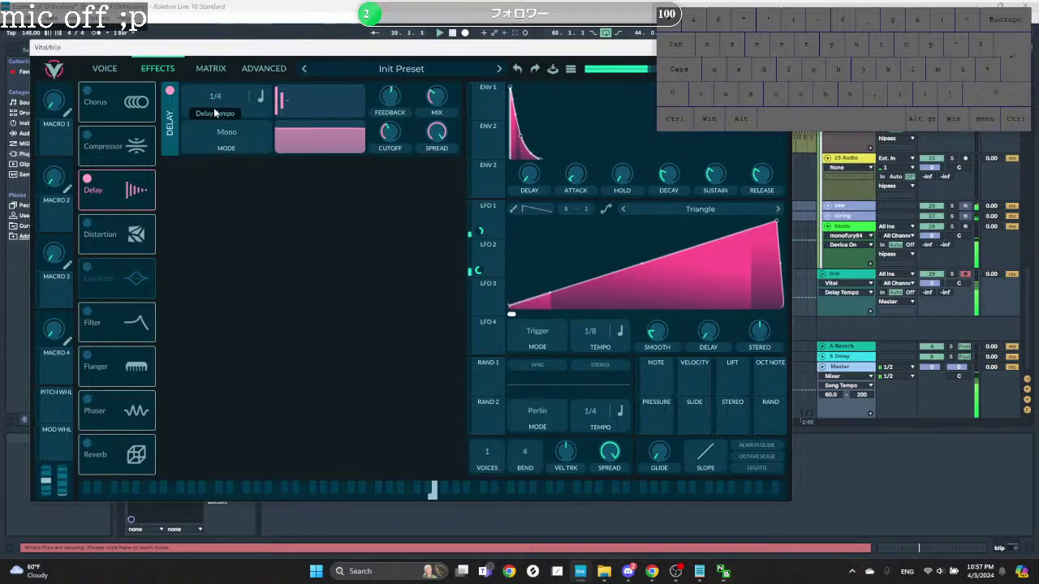
{"action": "left_click_drag", "start_coordinate": [214, 108], "coordinate": [237, 101]}
Step: Shape LFO 3 to stay at maximum and fall off near the end, and assign it to the delay tempo
{"action": "left_click", "coordinate": [478, 282]}
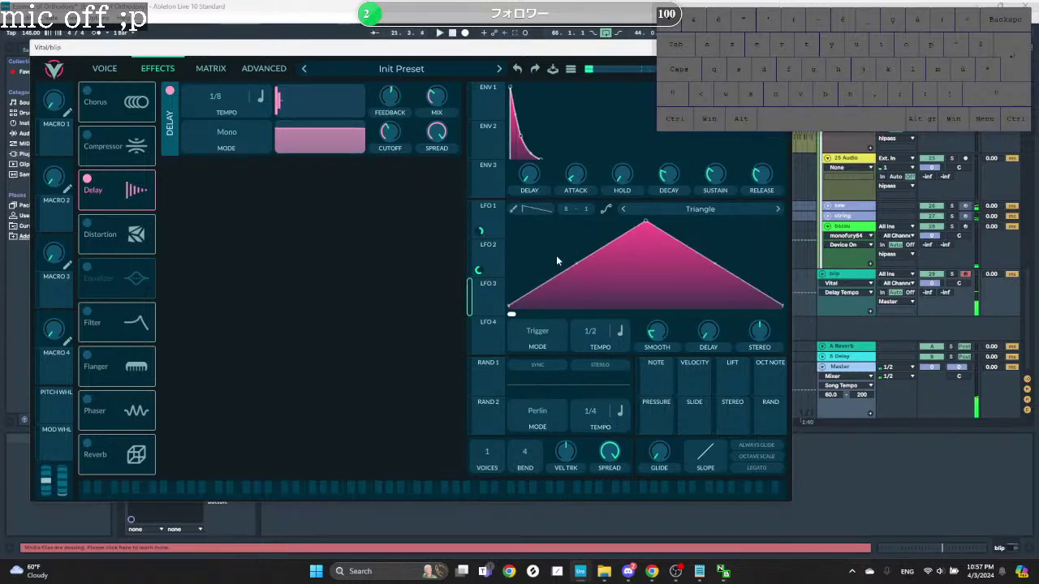
{"action": "double_click", "coordinate": [646, 222]}
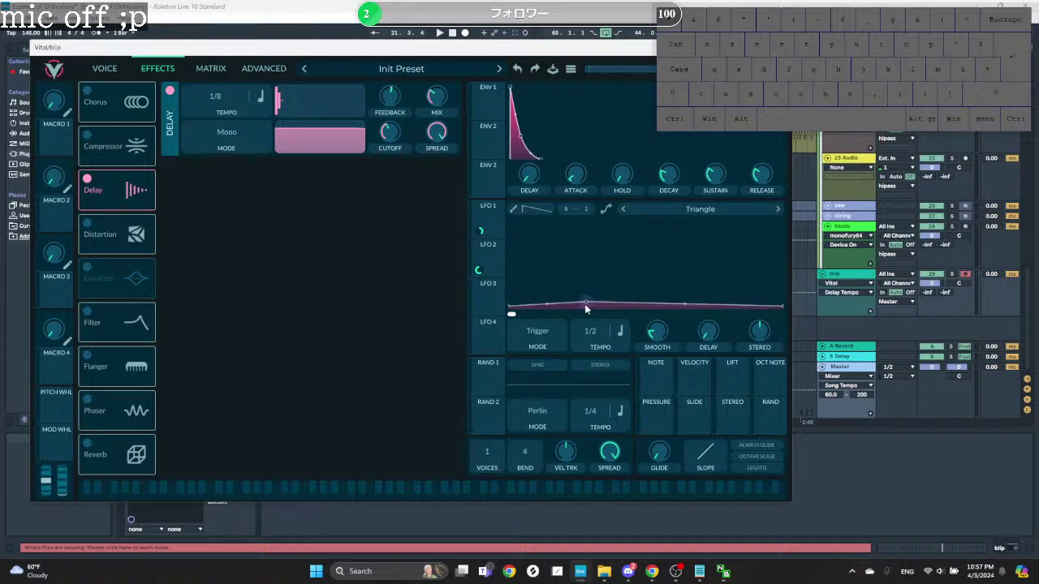
{"action": "left_click_drag", "start_coordinate": [584, 303], "coordinate": [767, 204]}
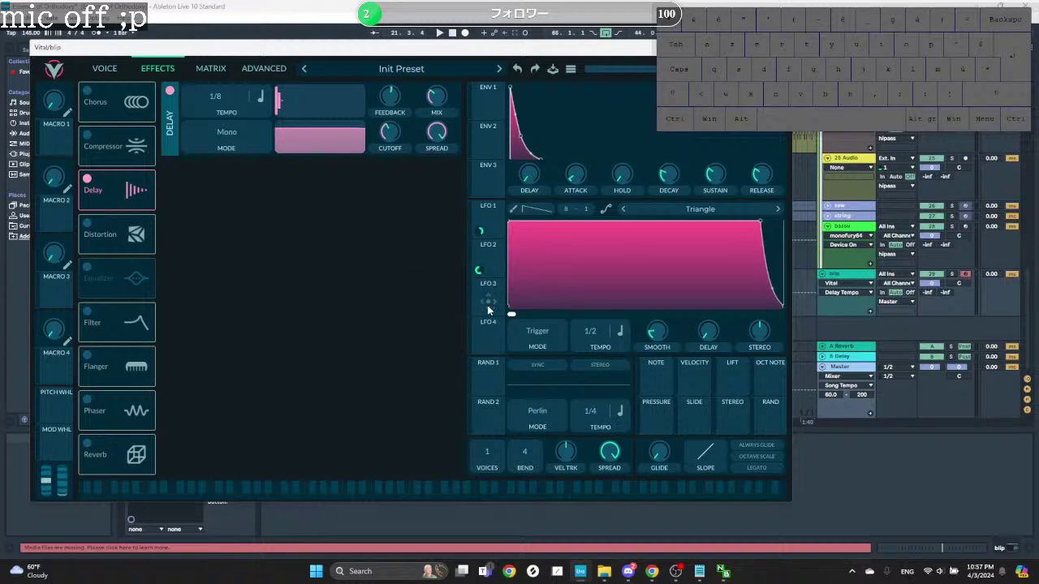
{"action": "left_click_drag", "start_coordinate": [485, 305], "coordinate": [219, 99]}
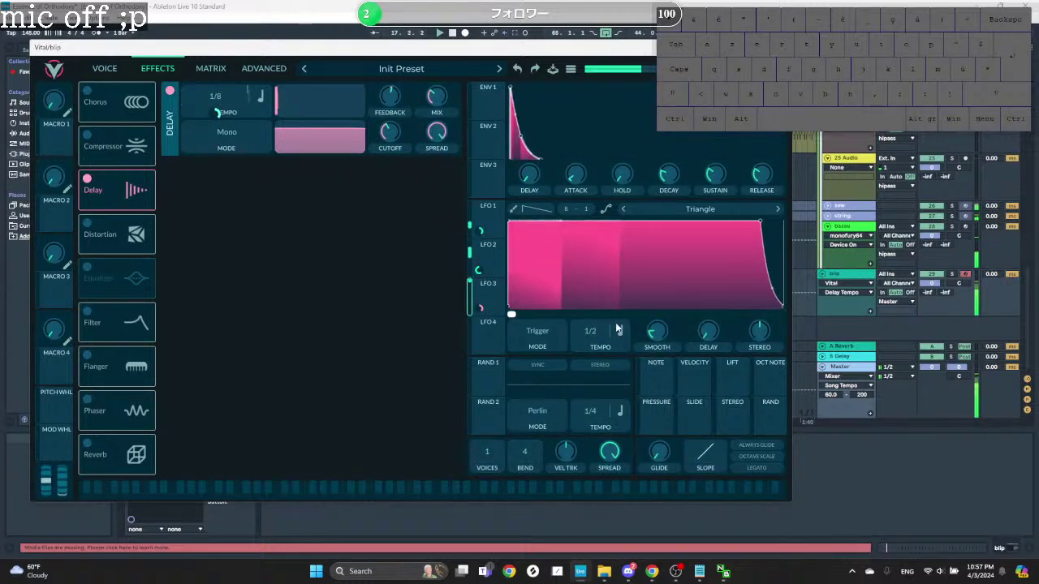
Step: Set LFO 3 to Sync mode with a 4/1 tempo and adjust its modulation amount on the delay tempo
{"action": "left_click", "coordinate": [543, 341]}
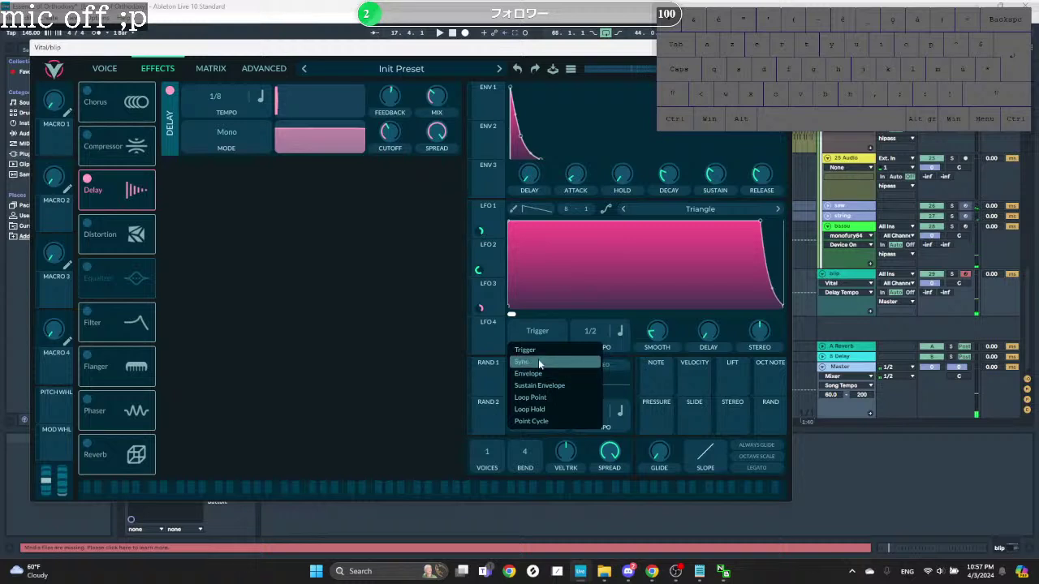
{"action": "left_click", "coordinate": [538, 360]}
{"action": "left_click_drag", "start_coordinate": [611, 324], "coordinate": [604, 359]}
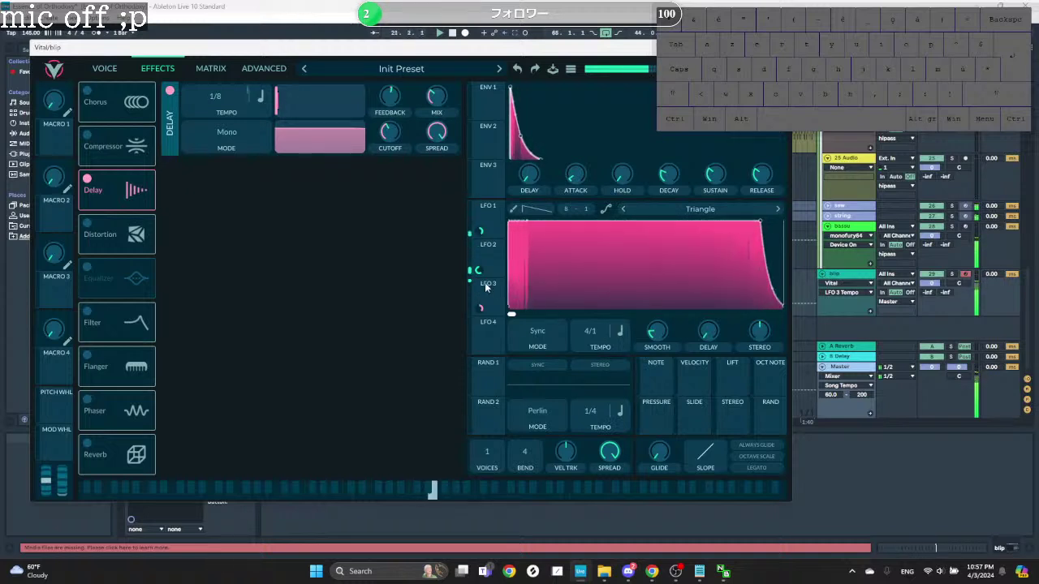
{"action": "left_click_drag", "start_coordinate": [480, 307], "coordinate": [217, 172]}
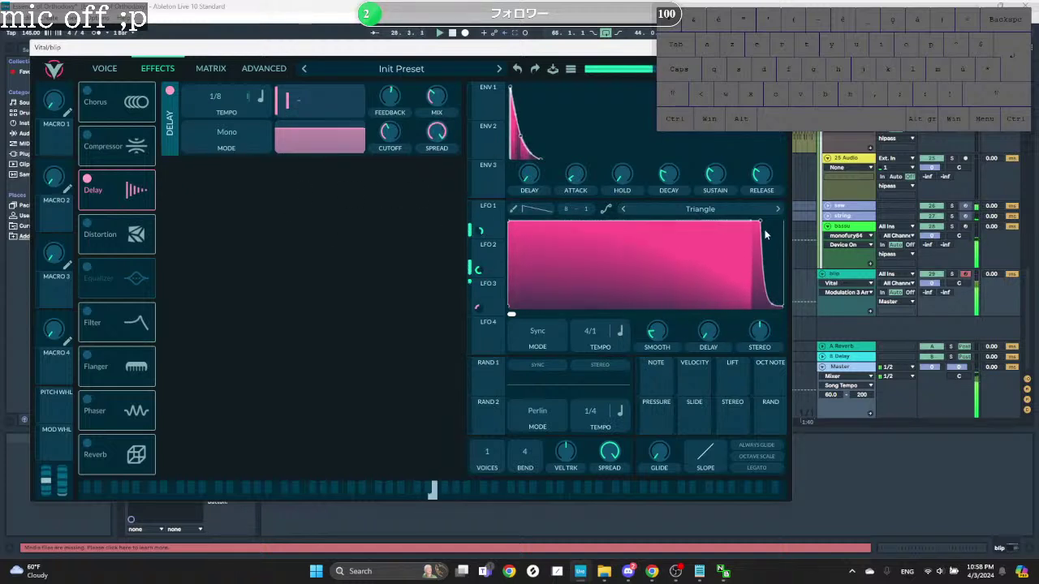
Step: Start LFO 3's final drop earlier and add a dip that climbs back to a peak before the end
{"action": "left_click_drag", "start_coordinate": [760, 228], "coordinate": [714, 202]}
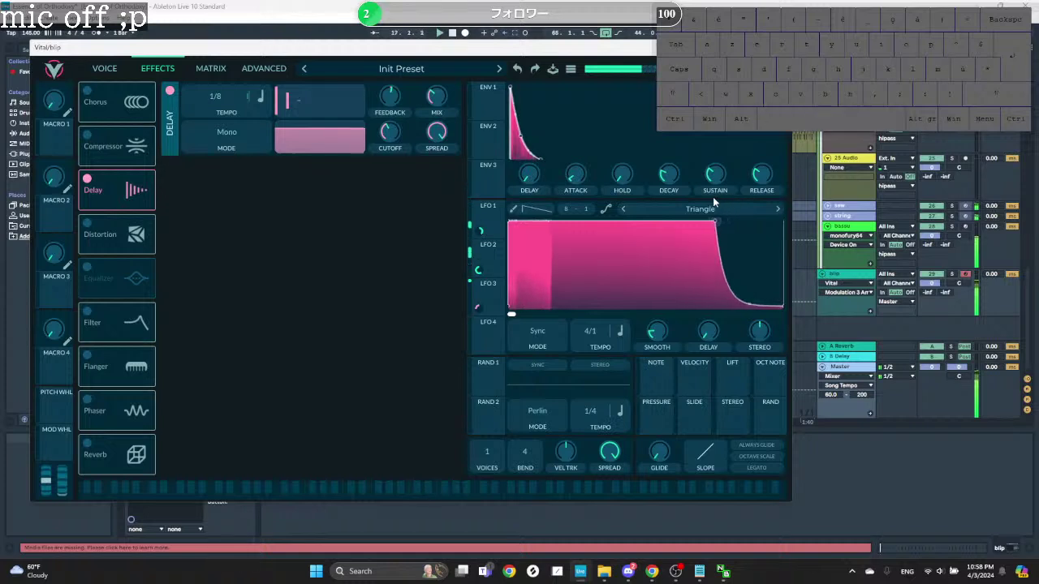
{"action": "left_click_drag", "start_coordinate": [718, 280], "coordinate": [754, 280]}
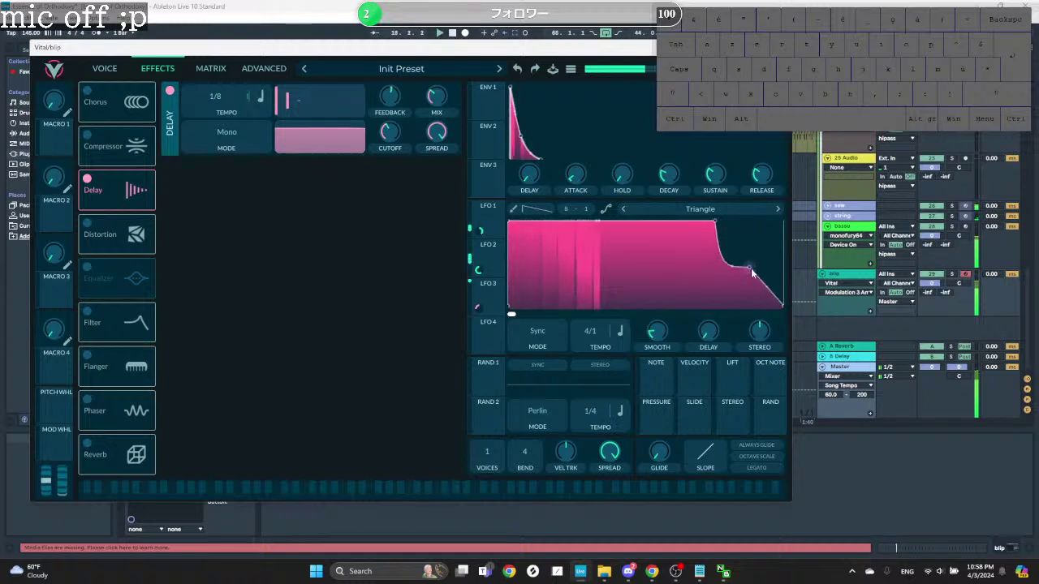
{"action": "double_click", "coordinate": [748, 221]}
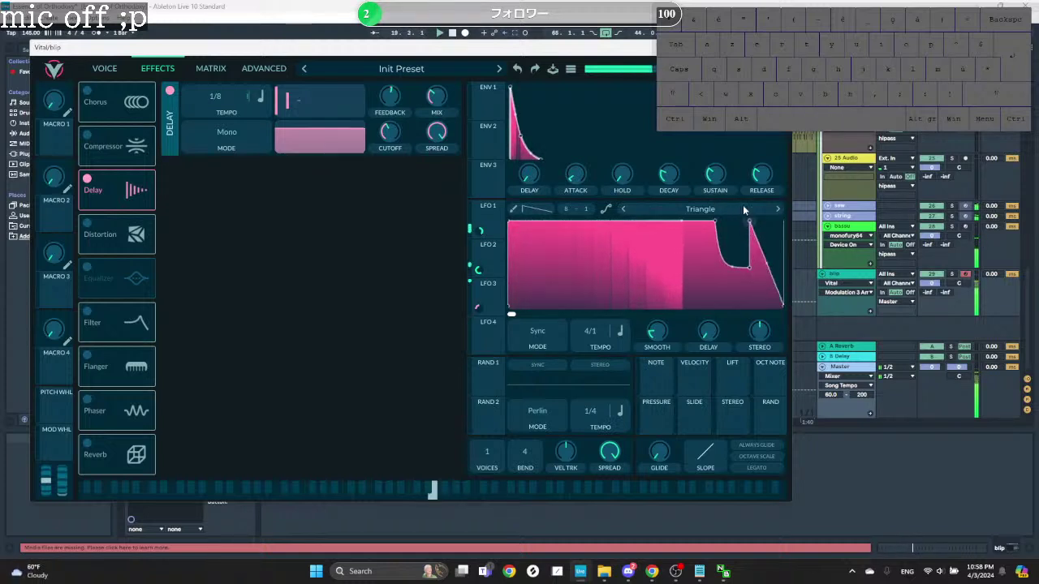
{"action": "left_click_drag", "start_coordinate": [749, 270], "coordinate": [737, 269]}
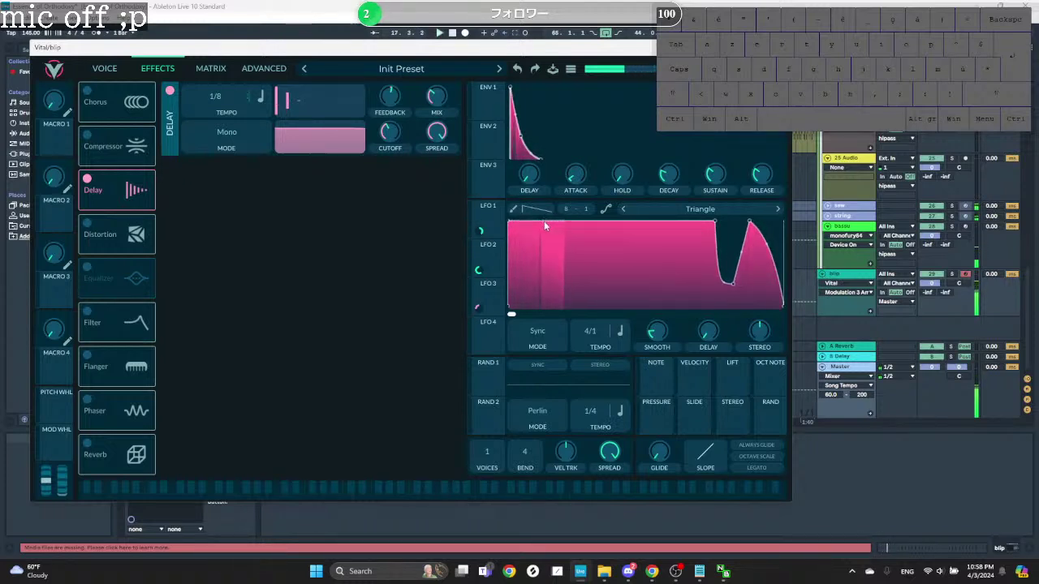
Step: Add a short dip near the start of the LFO 3 curve with a vertical return to maximum, and replay
{"action": "left_click_drag", "start_coordinate": [565, 221], "coordinate": [584, 273]}
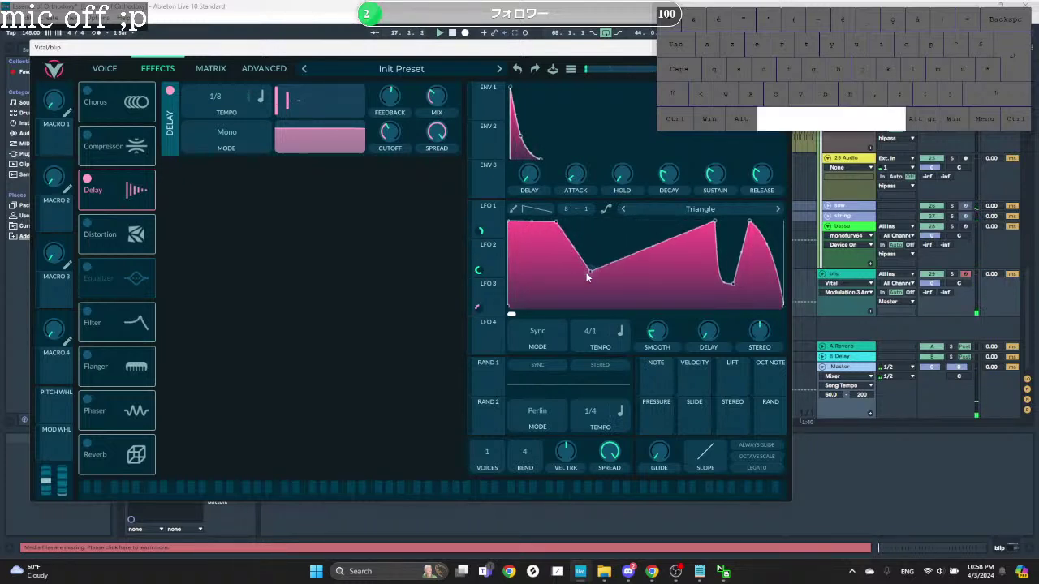
{"action": "left_click_drag", "start_coordinate": [599, 220], "coordinate": [593, 222]}
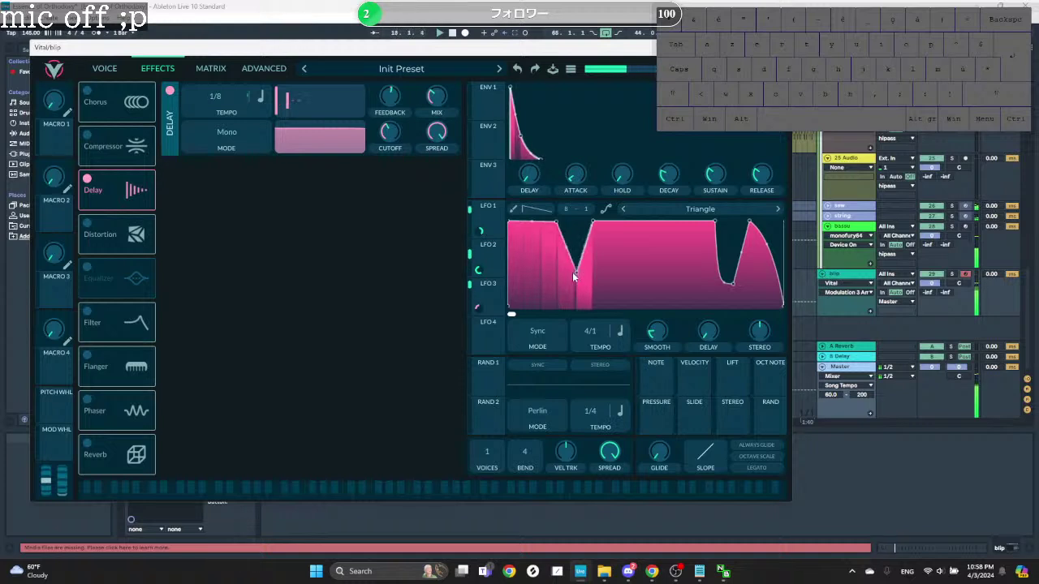
{"action": "left_click_drag", "start_coordinate": [571, 255], "coordinate": [577, 221]}
{"action": "key", "text": "space"}
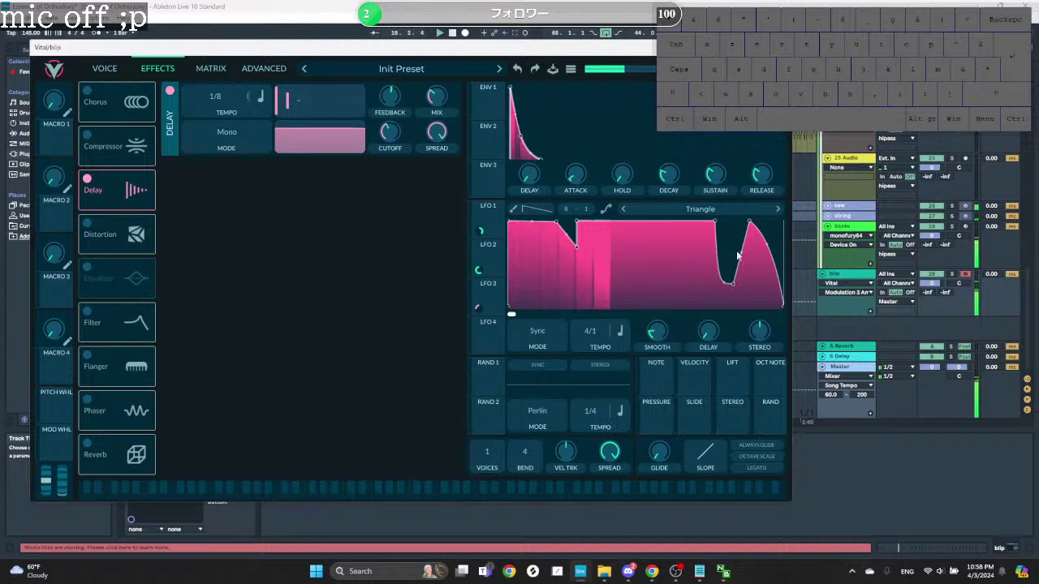
Step: Shift the late dip of the LFO 3 curve earlier, adding a point on its rise and straightening its fall
{"action": "left_click_drag", "start_coordinate": [734, 282], "coordinate": [709, 264]}
{"action": "key", "text": "space"}
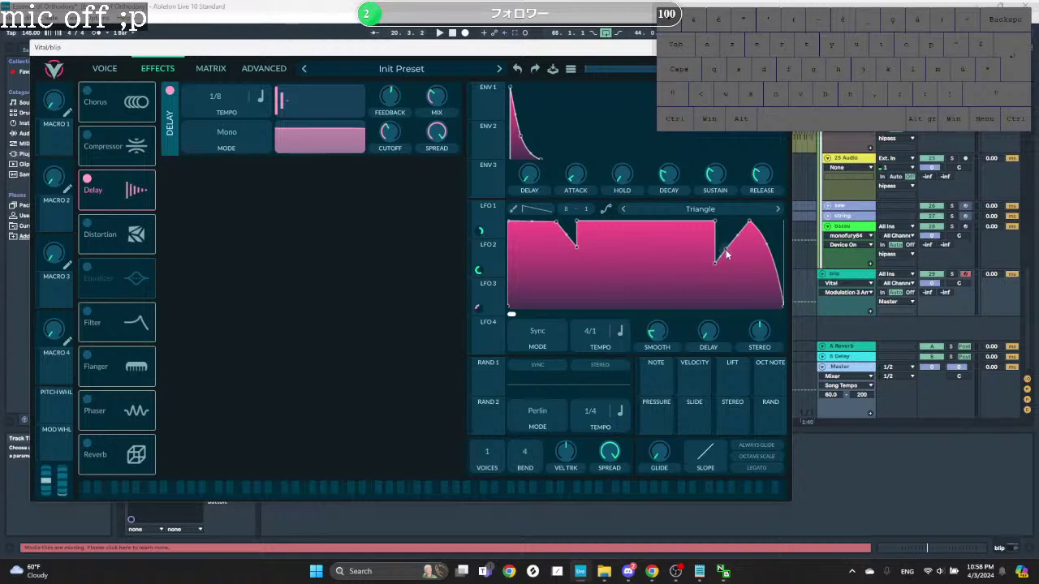
{"action": "key", "text": "shift"}
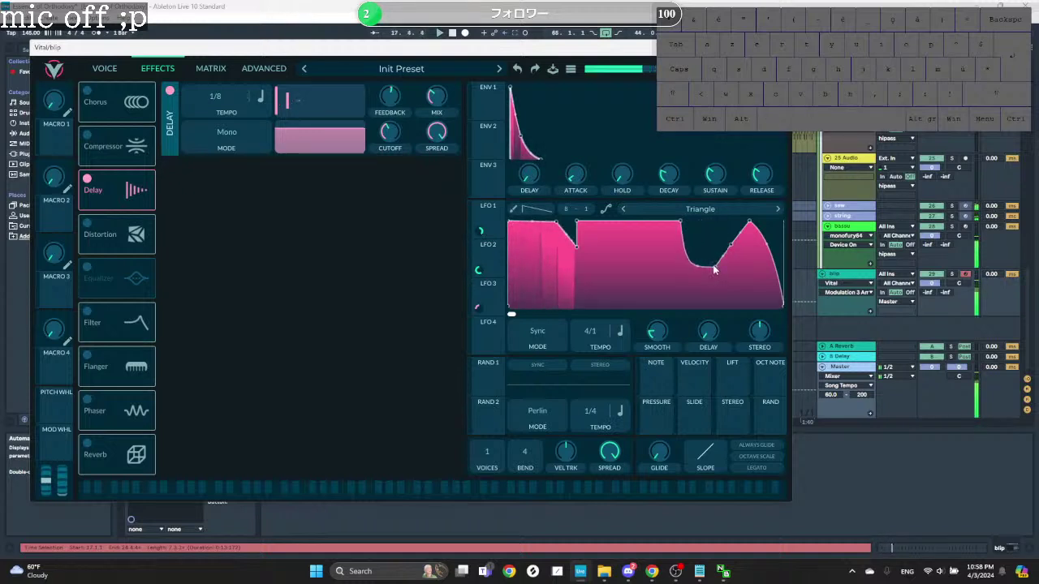
{"action": "left_click_drag", "start_coordinate": [699, 265], "coordinate": [698, 249]}
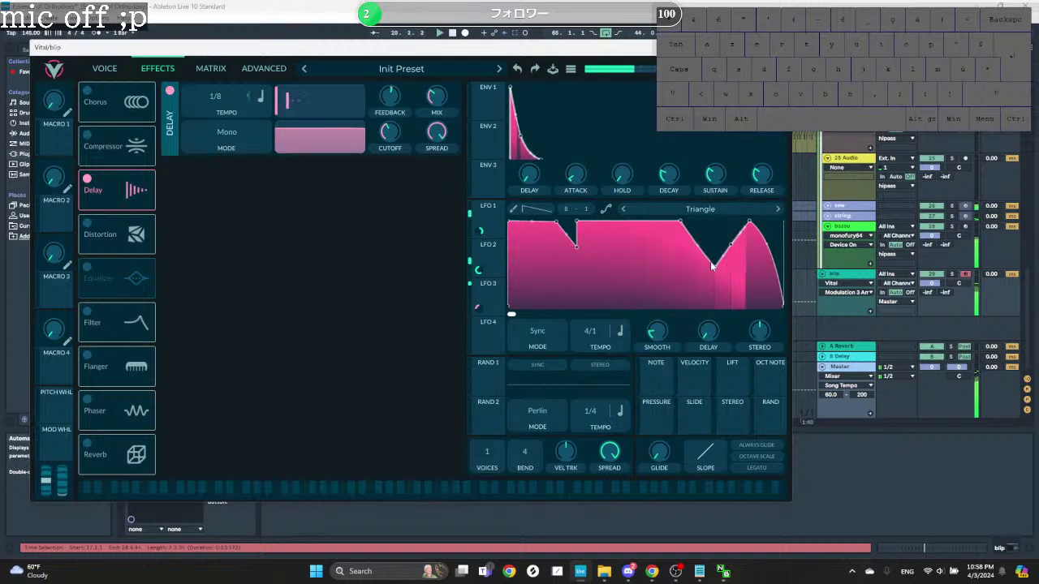
Step: Deepen LFO 3's late dip with a lower point just before the raised rising section, and restart playback
{"action": "left_click_drag", "start_coordinate": [715, 266], "coordinate": [703, 320]}
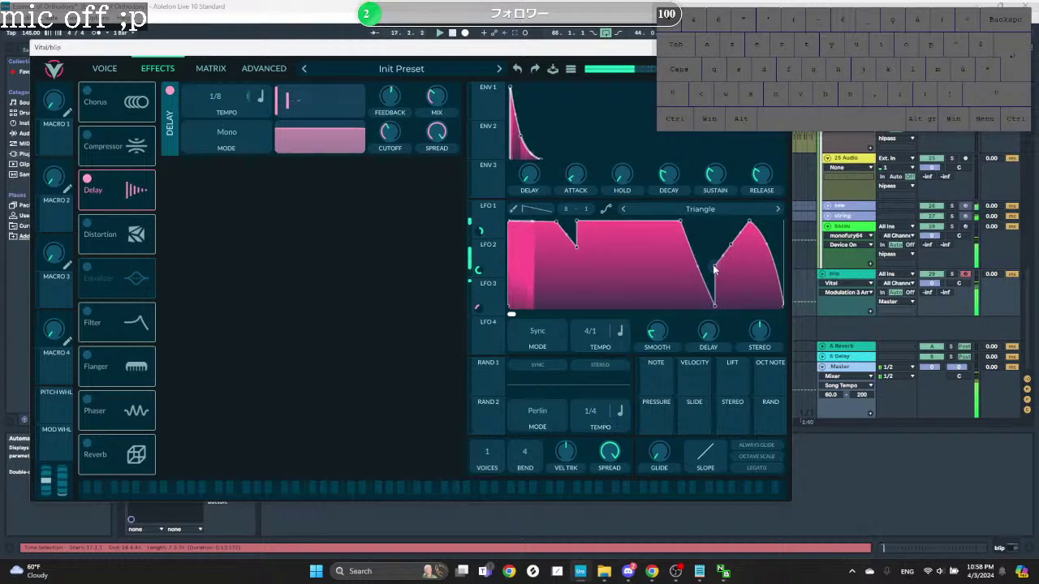
{"action": "left_click_drag", "start_coordinate": [716, 268], "coordinate": [715, 253]}
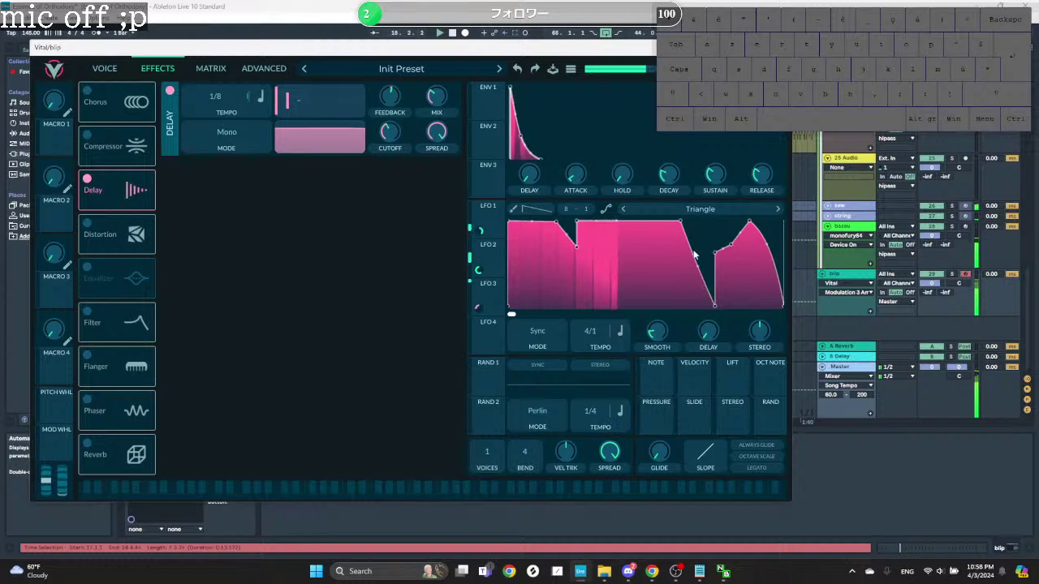
{"action": "double_click", "coordinate": [714, 307]}
{"action": "key", "text": "space"}
{"action": "key", "text": "space"}
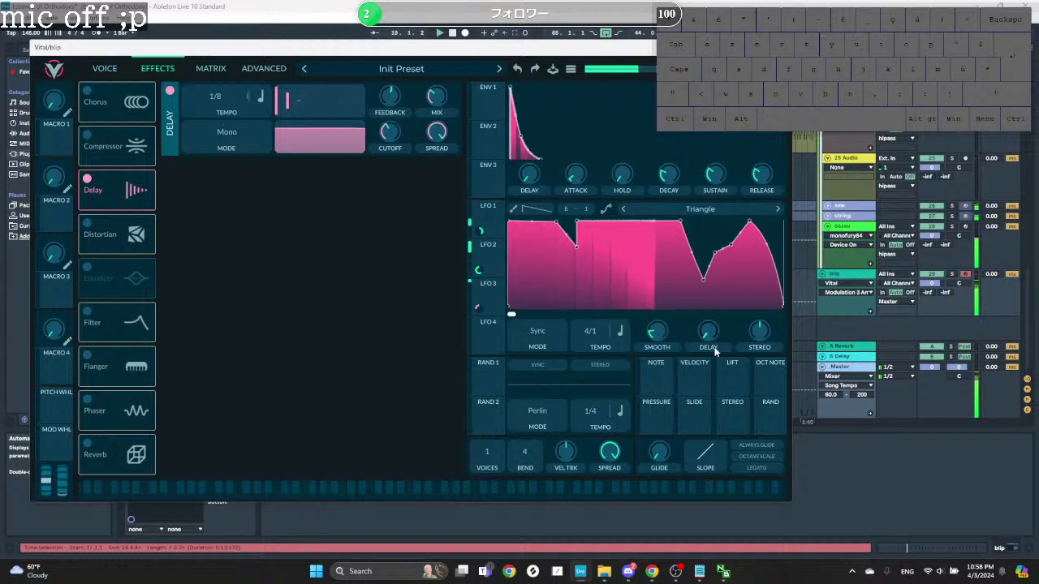
Step: Enable the Chorus effect after the Delay with 8 voices, a 16/1 tempo and a greater depth
{"action": "left_click", "coordinate": [87, 94]}
{"action": "left_click_drag", "start_coordinate": [90, 101], "coordinate": [109, 192]}
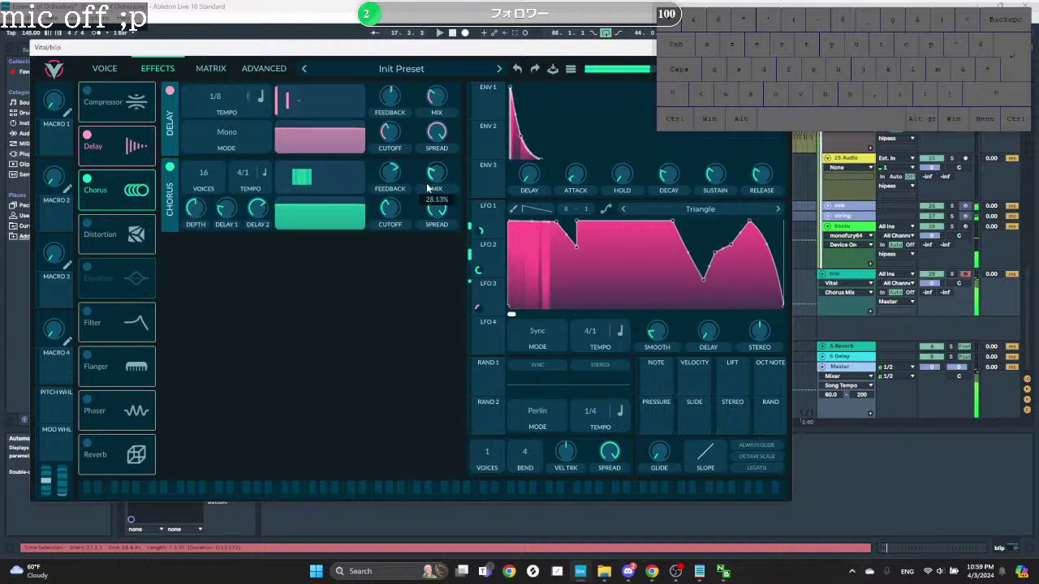
{"action": "left_click_drag", "start_coordinate": [203, 172], "coordinate": [203, 255]}
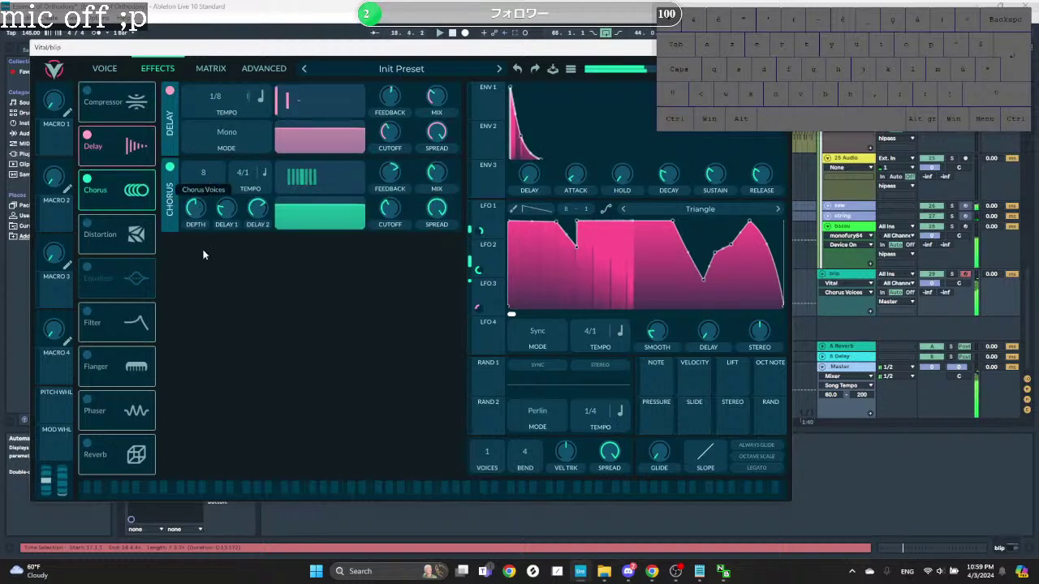
{"action": "left_click_drag", "start_coordinate": [242, 173], "coordinate": [205, 212]}
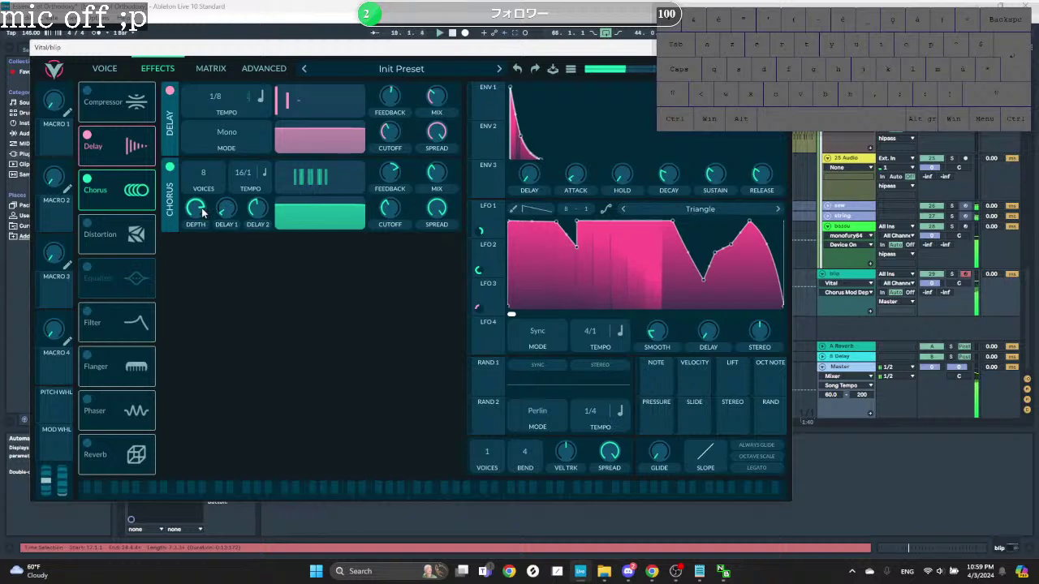
Step: Lower the Inharmonic morph amount of Oscillator 1 while replaying the part
{"action": "left_click", "coordinate": [108, 69]}
{"action": "key", "text": "space"}
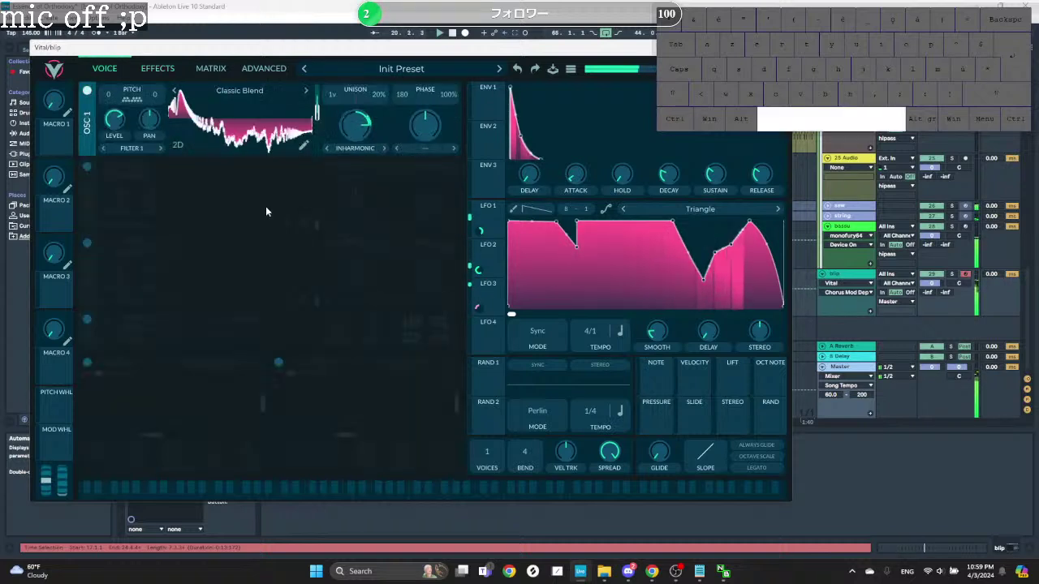
{"action": "mouse_move", "coordinate": [357, 127]}
{"action": "left_click_drag", "start_coordinate": [357, 163], "coordinate": [357, 199]}
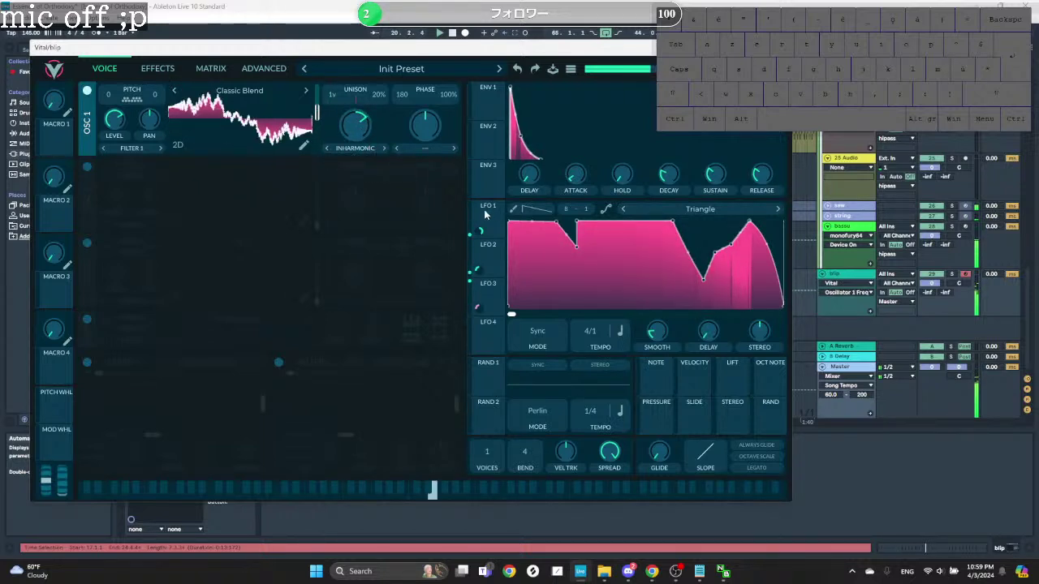
Step: Bring up LFO 2 and set Oscillator 1's Inharmonic spectral morph to 62.58%
{"action": "left_click", "coordinate": [487, 246]}
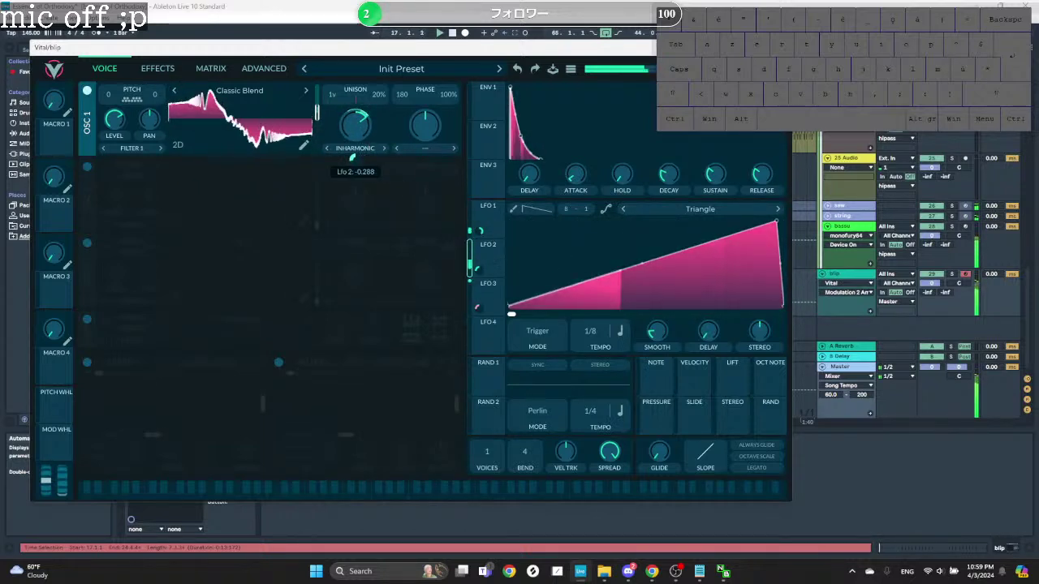
{"action": "left_click_drag", "start_coordinate": [355, 133], "coordinate": [361, 127]}
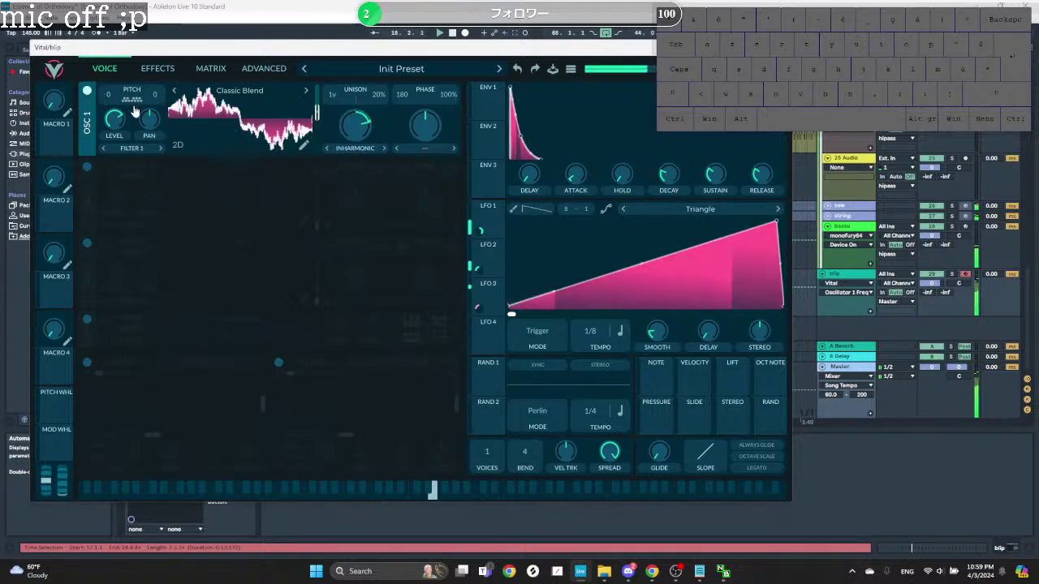
{"action": "mouse_move", "coordinate": [346, 121]}
{"action": "left_mouse_down"}
{"action": "mouse_move", "coordinate": [336, 132]}
{"action": "mouse_move", "coordinate": [344, 133]}
{"action": "left_mouse_up"}
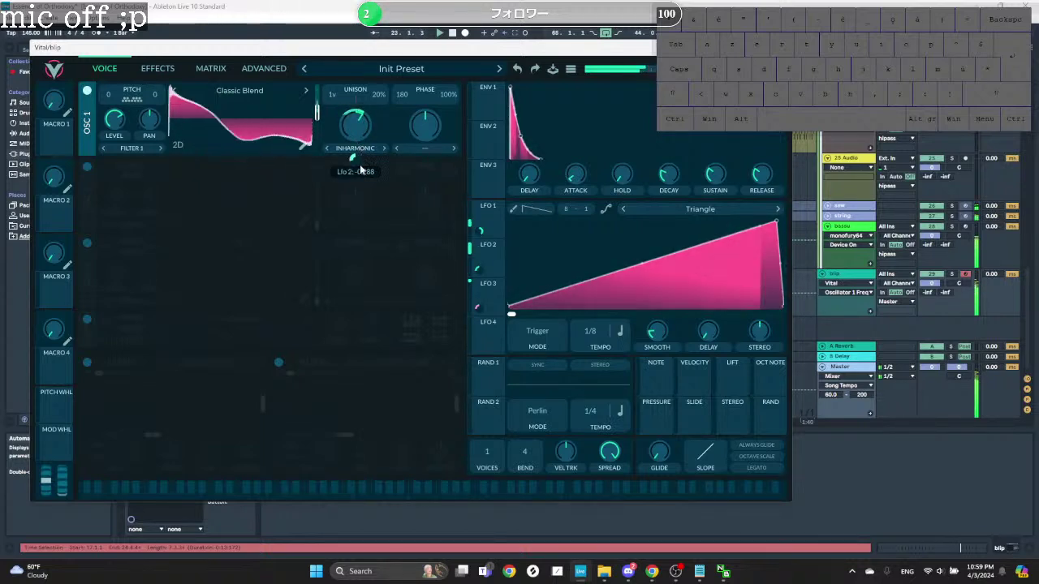
{"action": "left_click_drag", "start_coordinate": [353, 137], "coordinate": [353, 134]}
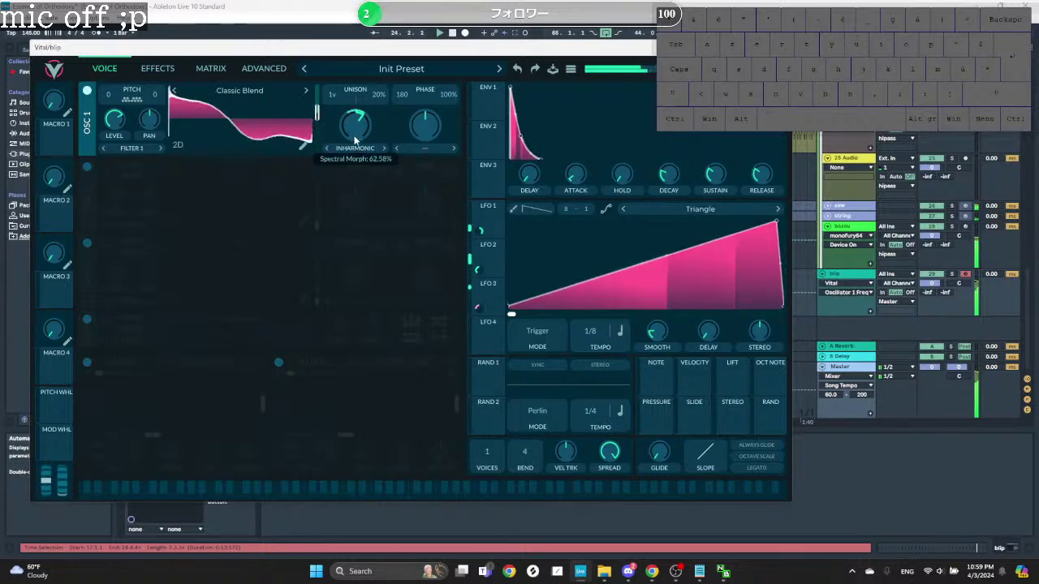
Step: Set Oscillator 1's phase randomization to 24%, and try 2 unison voices before returning to 1
{"action": "left_click_drag", "start_coordinate": [424, 123], "coordinate": [440, 149]}
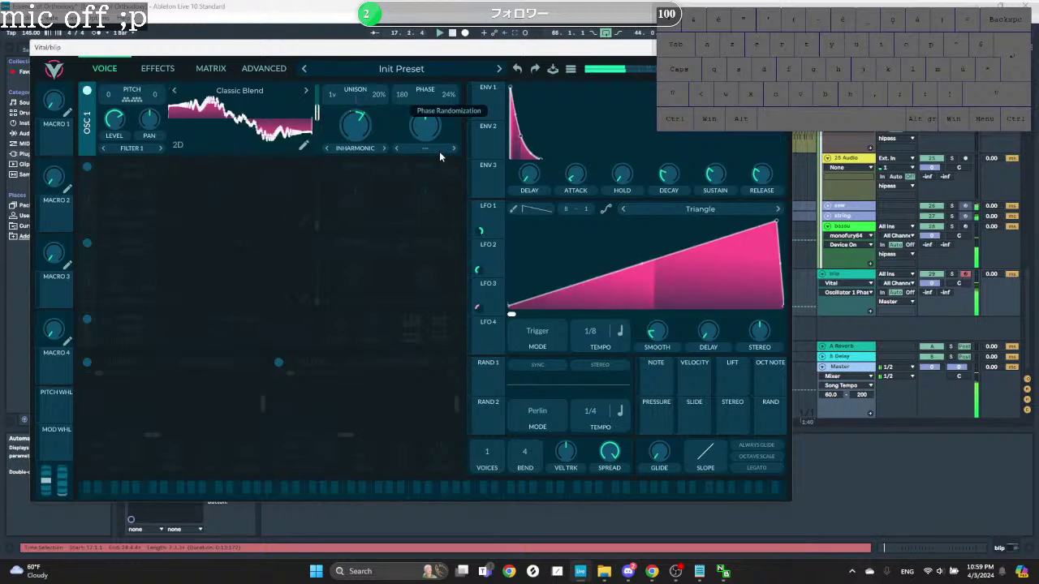
{"action": "left_click_drag", "start_coordinate": [333, 100], "coordinate": [339, 92]}
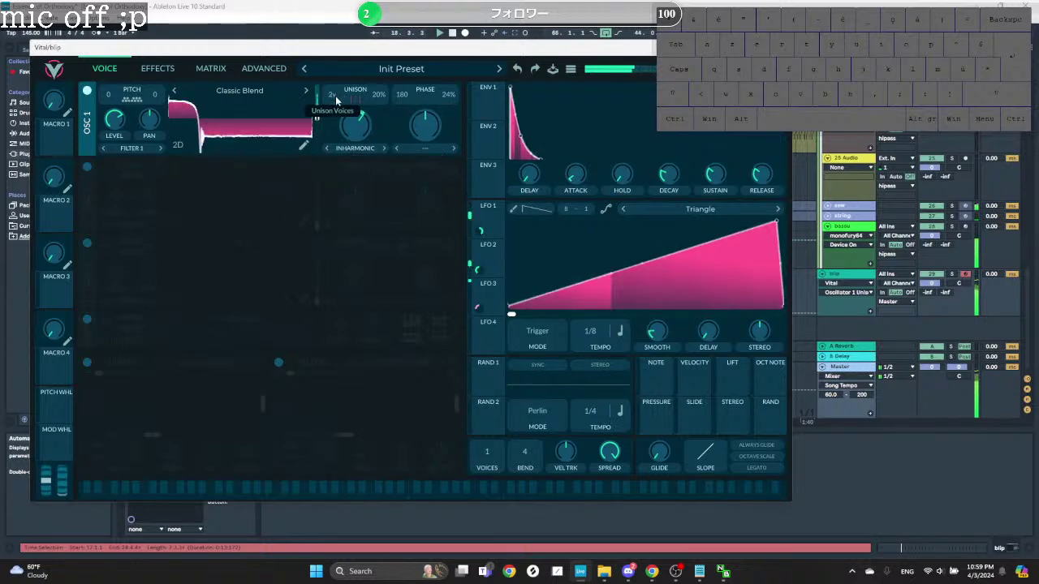
{"action": "scroll", "coordinate": [335, 95], "scroll_direction": "down", "scroll_amount": 1}
{"action": "key", "text": "space"}
Step: Enable Oscillator 2 with Oscillator 1 switched off, and browse its wavetables up to Vital Sine
{"action": "left_click", "coordinate": [87, 166]}
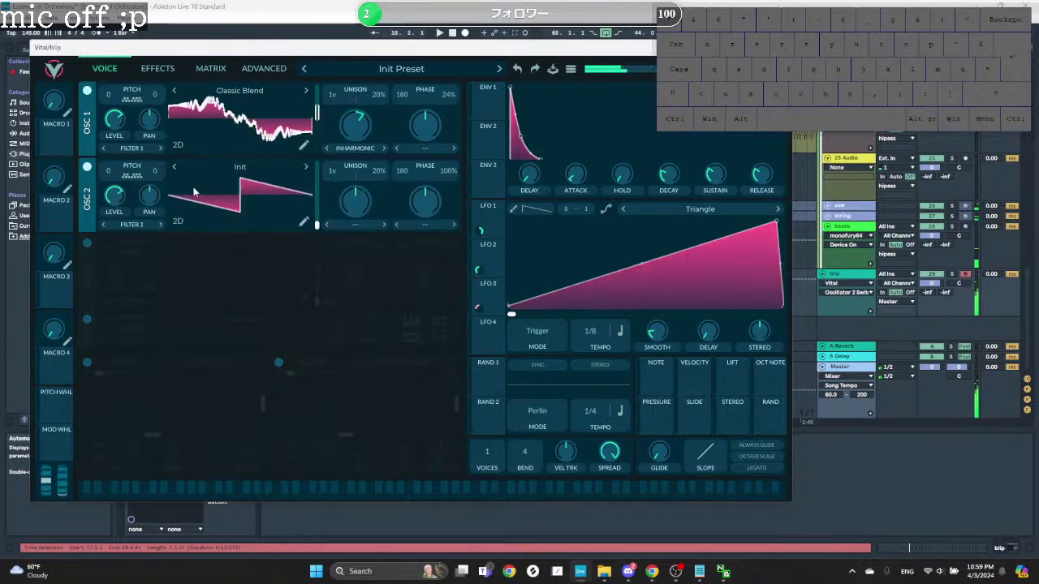
{"action": "left_click", "coordinate": [87, 91]}
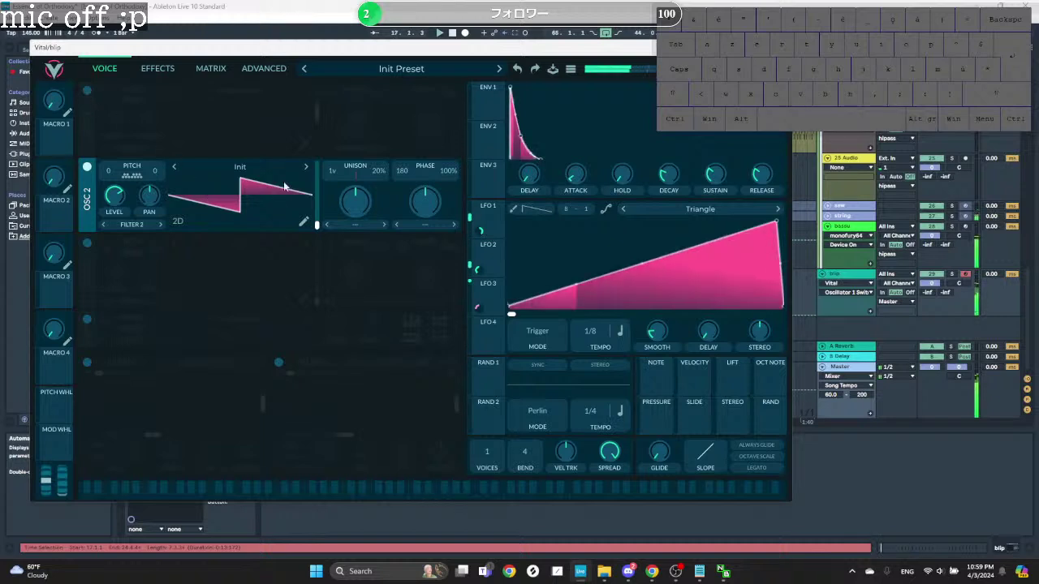
{"action": "left_click", "coordinate": [305, 168]}
{"action": "left_click", "coordinate": [305, 168]}
{"action": "left_click", "coordinate": [305, 168]}
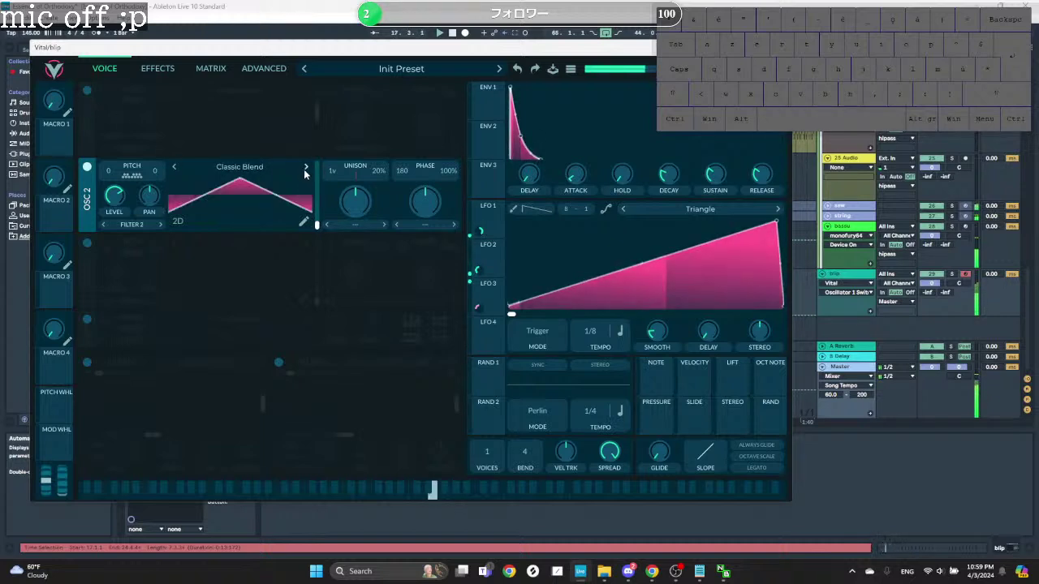
{"action": "left_click", "coordinate": [305, 168]}
{"action": "left_click", "coordinate": [305, 168]}
{"action": "left_click", "coordinate": [305, 168]}
{"action": "left_click", "coordinate": [305, 168]}
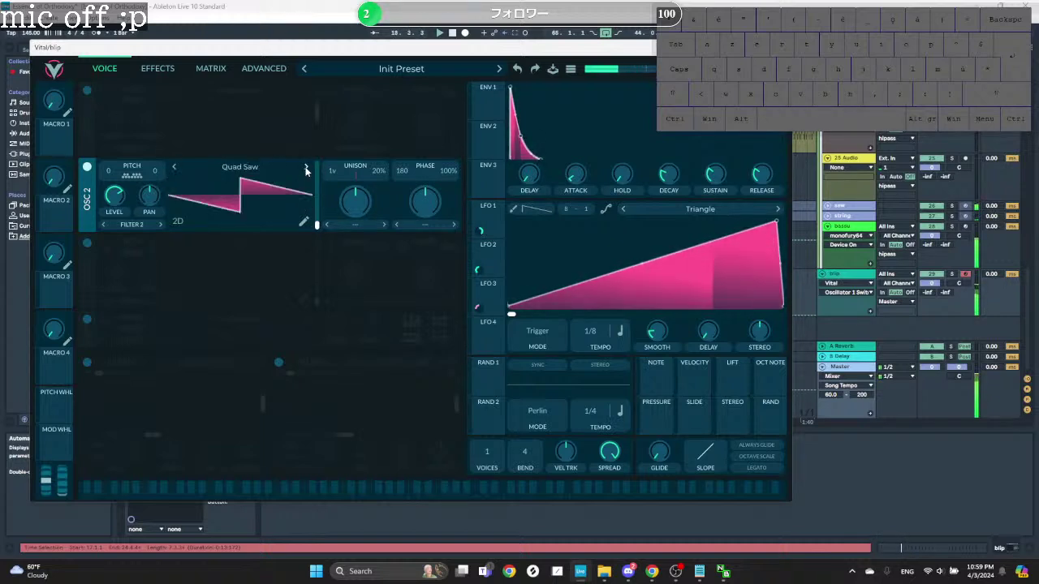
{"action": "left_click", "coordinate": [305, 168]}
{"action": "left_click", "coordinate": [305, 168]}
{"action": "left_click", "coordinate": [305, 168]}
{"action": "left_click", "coordinate": [305, 167]}
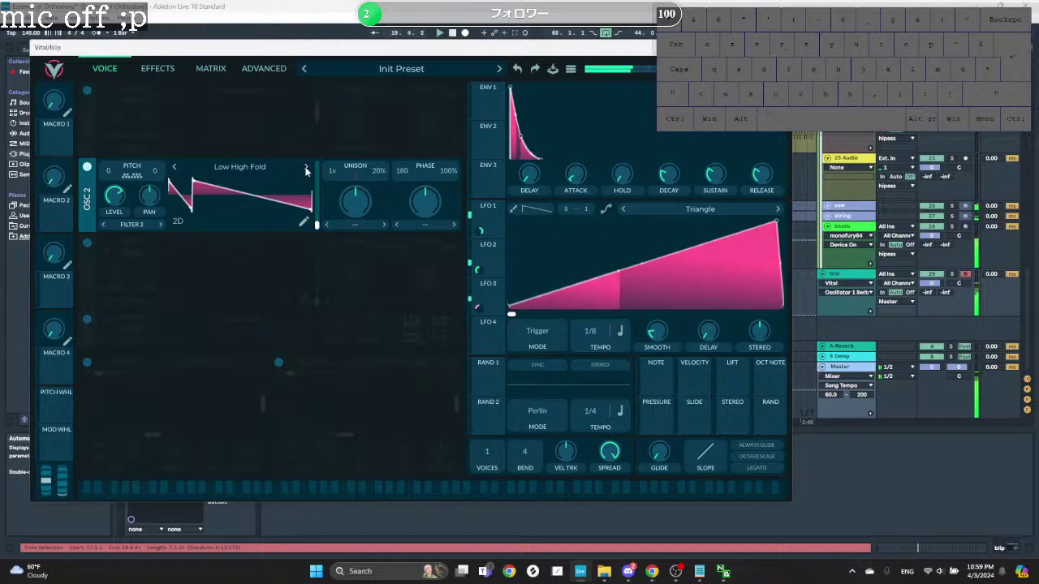
{"action": "left_click", "coordinate": [306, 168]}
{"action": "left_click", "coordinate": [305, 168]}
{"action": "left_click", "coordinate": [305, 168]}
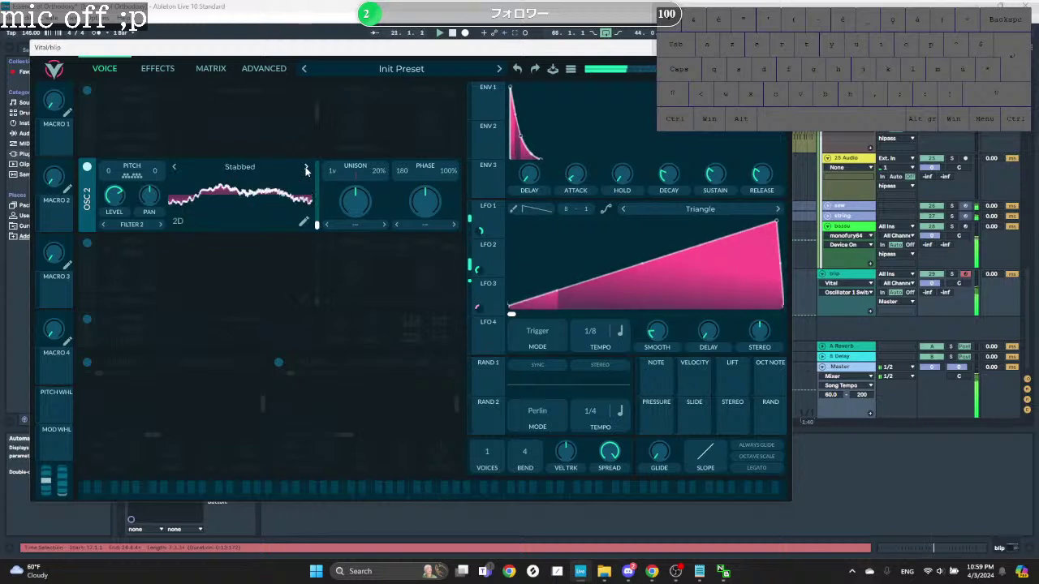
{"action": "left_click", "coordinate": [305, 168]}
{"action": "left_click", "coordinate": [305, 168]}
{"action": "left_click", "coordinate": [305, 168]}
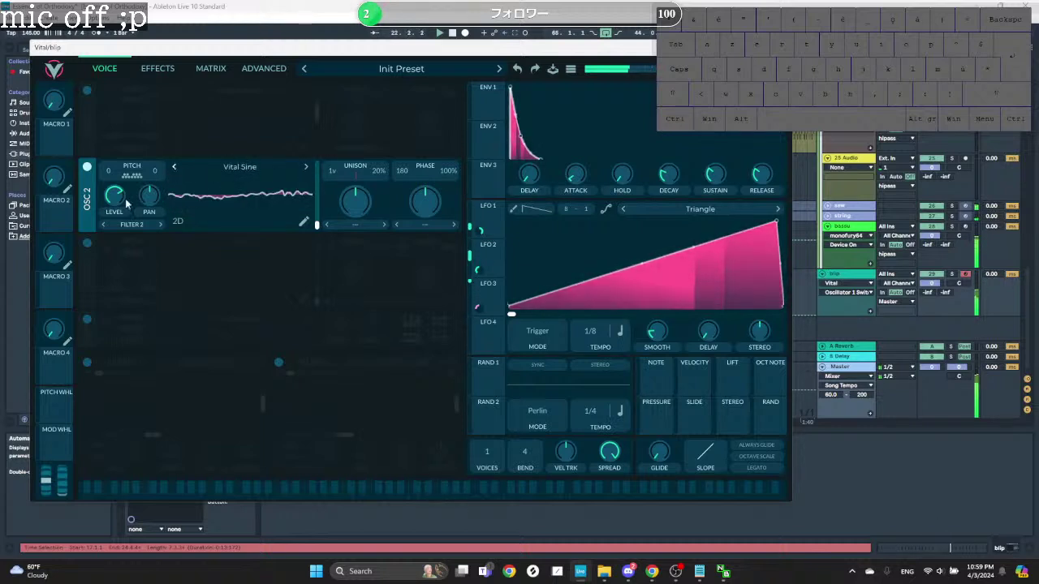
Step: Raise Oscillator 2's wavetable frame and, with Oscillator 1 back on, set its LFO 2 morph modulation to -0.142
{"action": "left_click_drag", "start_coordinate": [271, 209], "coordinate": [283, 186]}
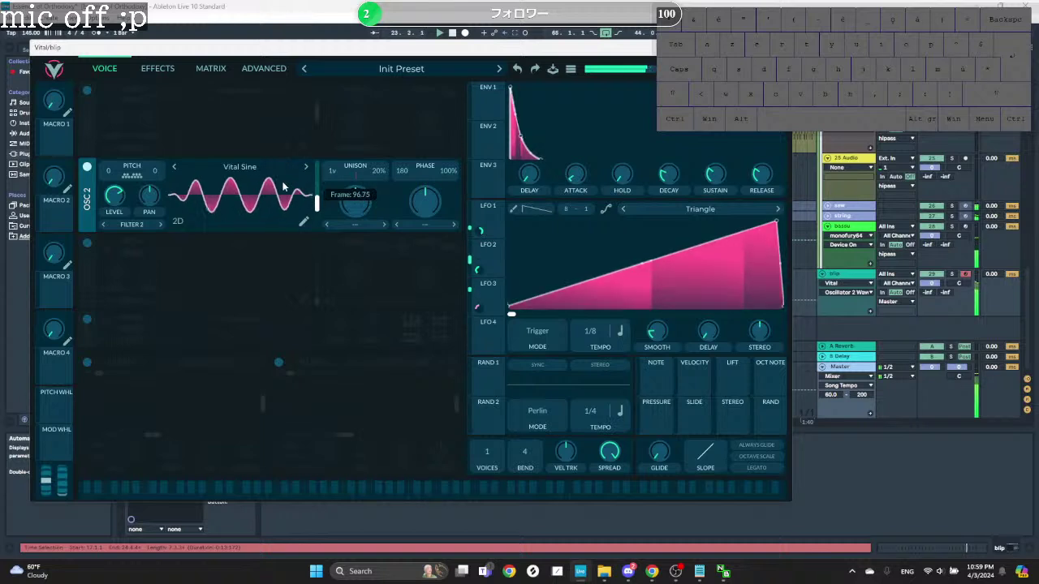
{"action": "left_click", "coordinate": [87, 90]}
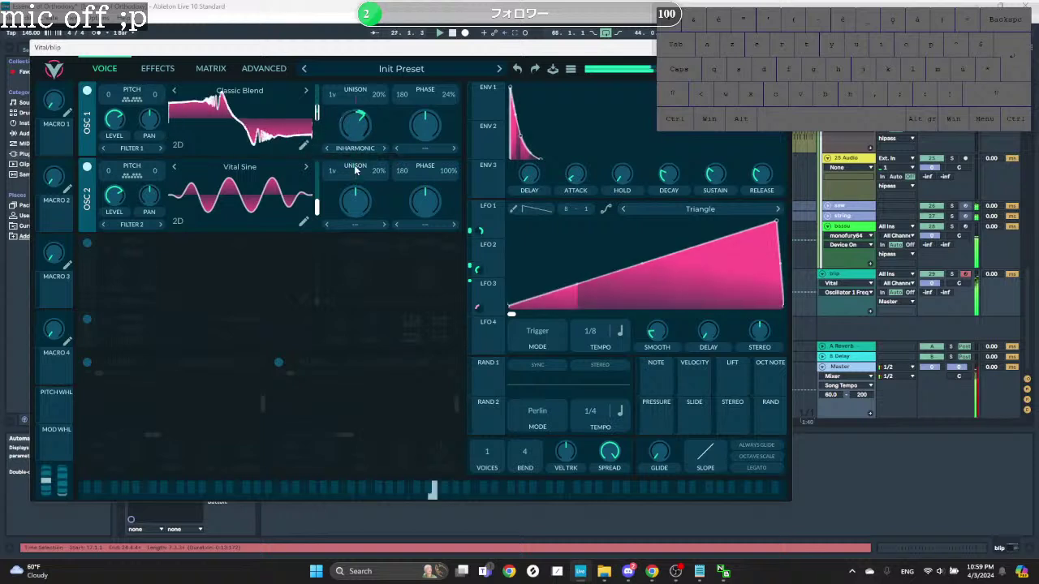
{"action": "left_click_drag", "start_coordinate": [354, 158], "coordinate": [354, 174]}
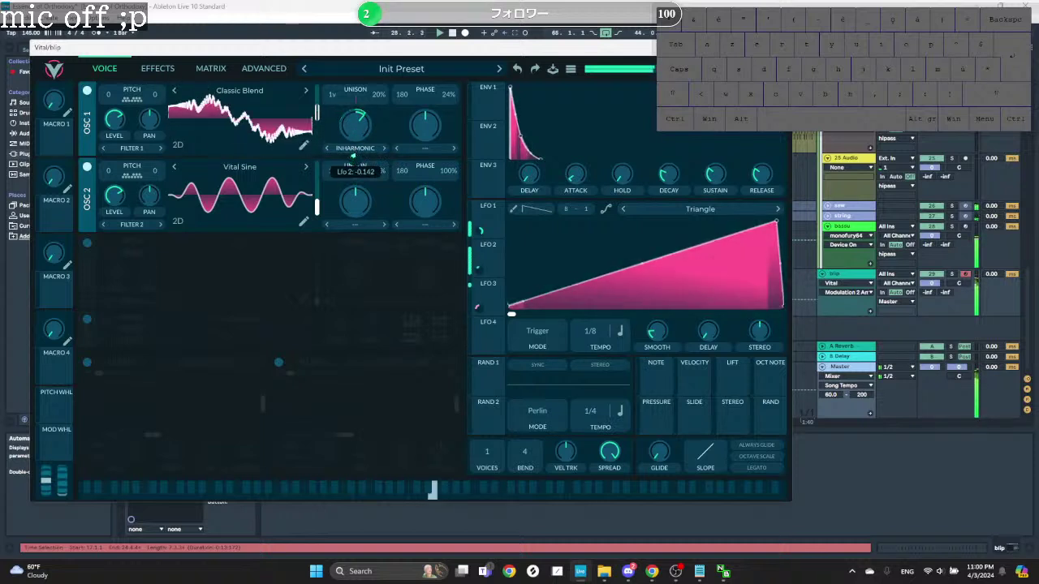
{"action": "key", "text": "space"}
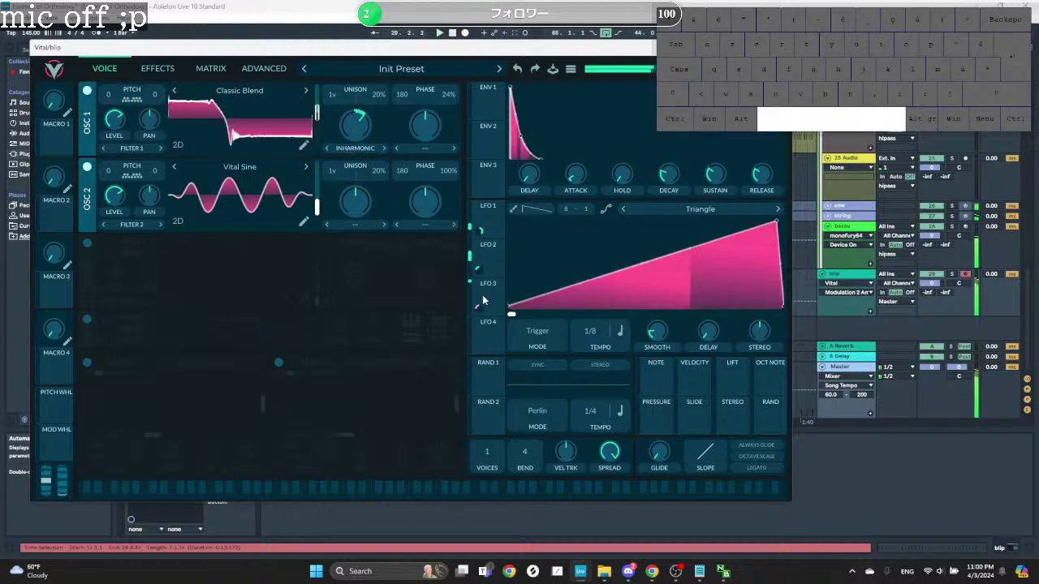
Step: Lower LFO 3's smoothing and set Oscillator 2's level to about 0.393
{"action": "left_click", "coordinate": [483, 300]}
{"action": "left_click", "coordinate": [649, 335]}
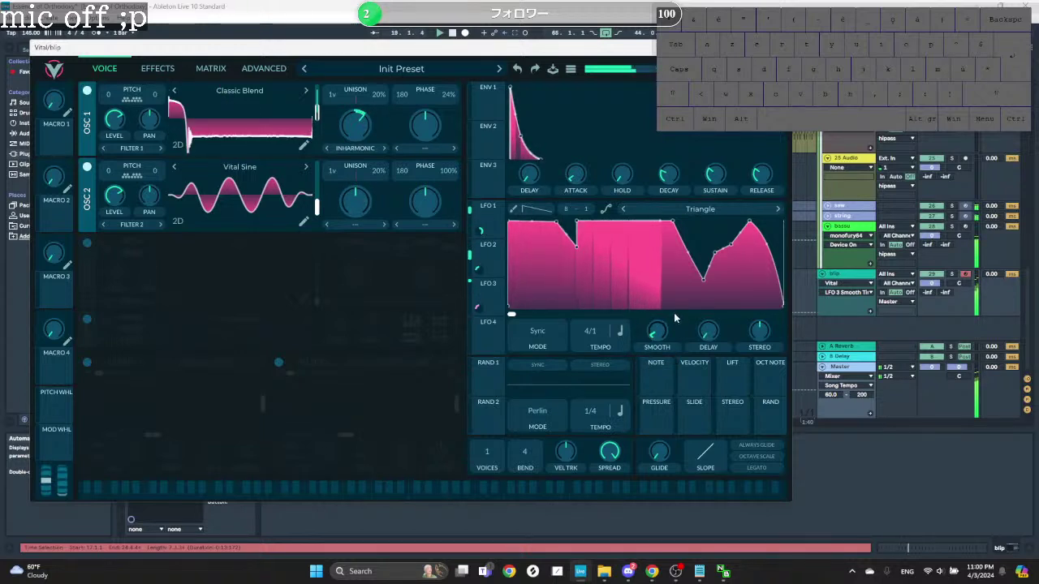
{"action": "mouse_move", "coordinate": [661, 336]}
{"action": "left_mouse_down"}
{"action": "mouse_move", "coordinate": [661, 326]}
{"action": "mouse_move", "coordinate": [643, 335]}
{"action": "left_mouse_up"}
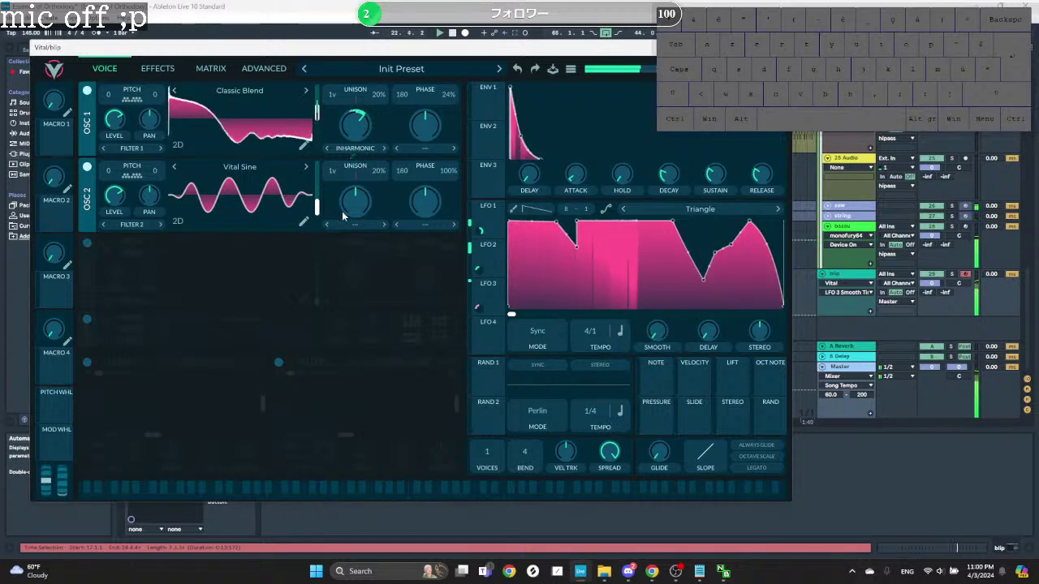
{"action": "mouse_move", "coordinate": [115, 211]}
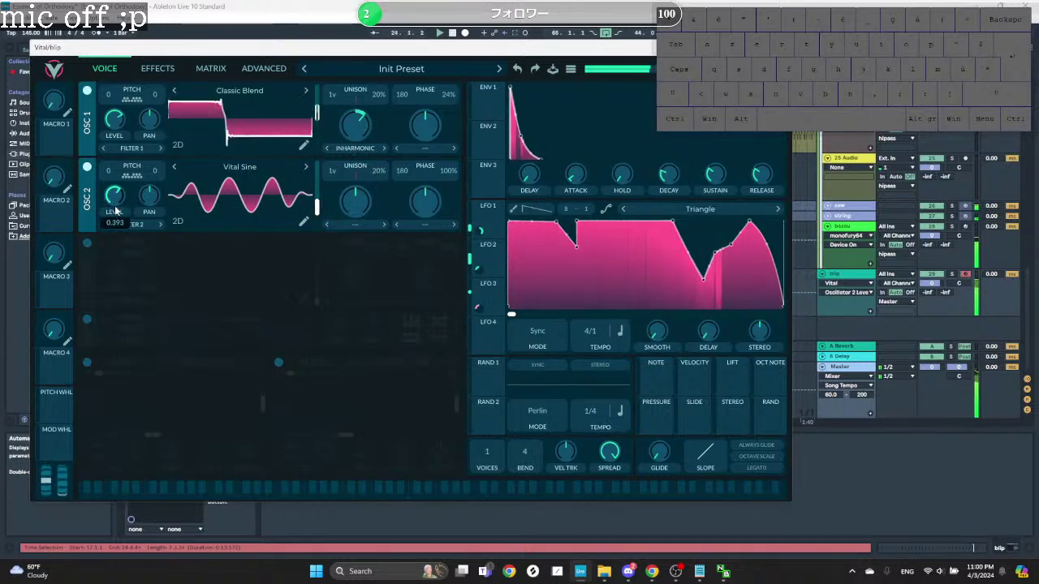
{"action": "left_click", "coordinate": [157, 69]}
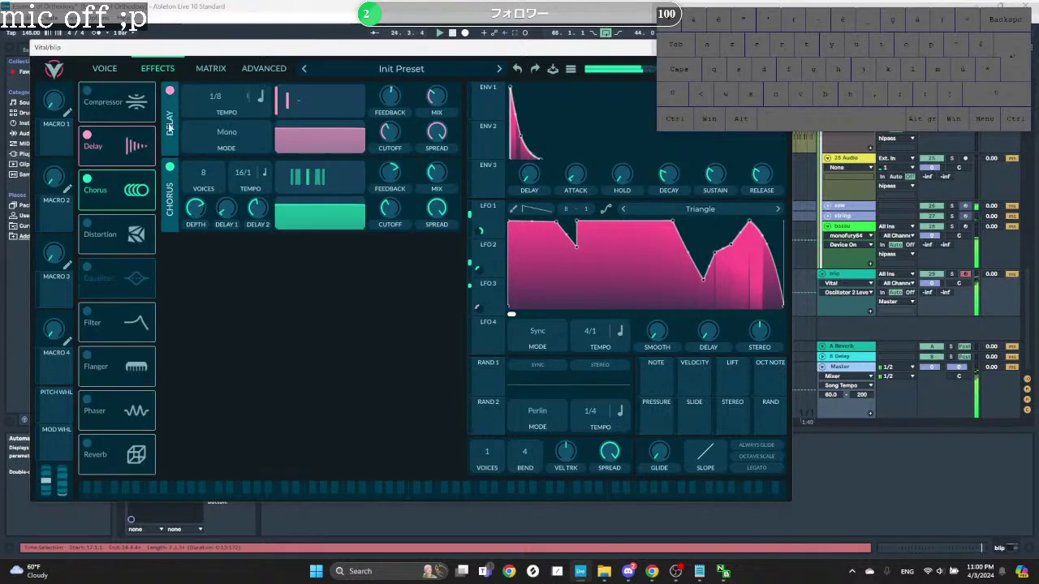
{"action": "left_click", "coordinate": [87, 445]}
{"action": "key", "text": "space"}
{"action": "left_click", "coordinate": [87, 445]}
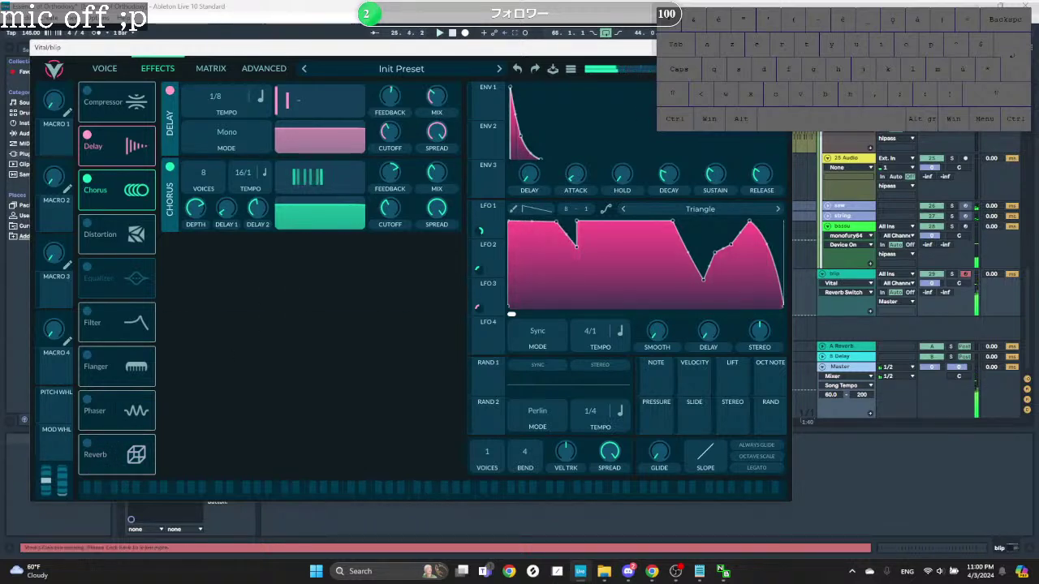
Step: Close the Vital window and add Xfer Records' SerumFX after Vital on the blip track
{"action": "left_click", "coordinate": [775, 47]}
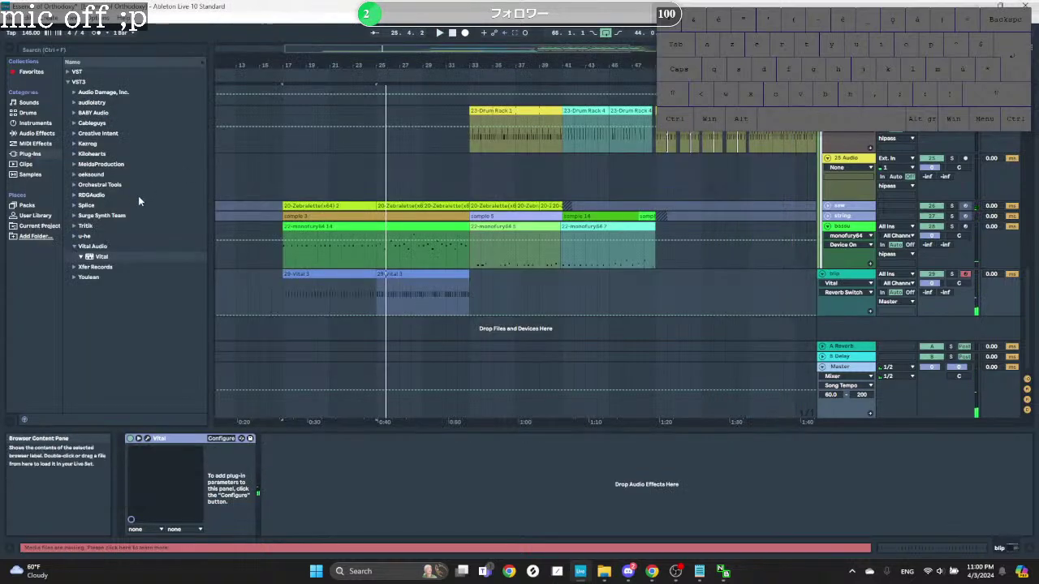
{"action": "left_click", "coordinate": [73, 267]}
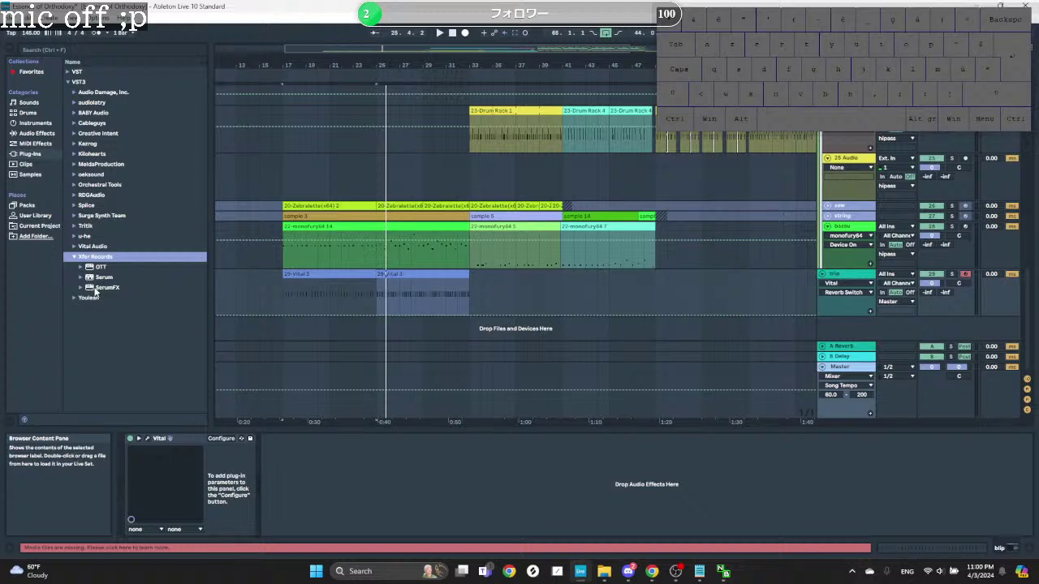
{"action": "left_click_drag", "start_coordinate": [95, 288], "coordinate": [345, 464]}
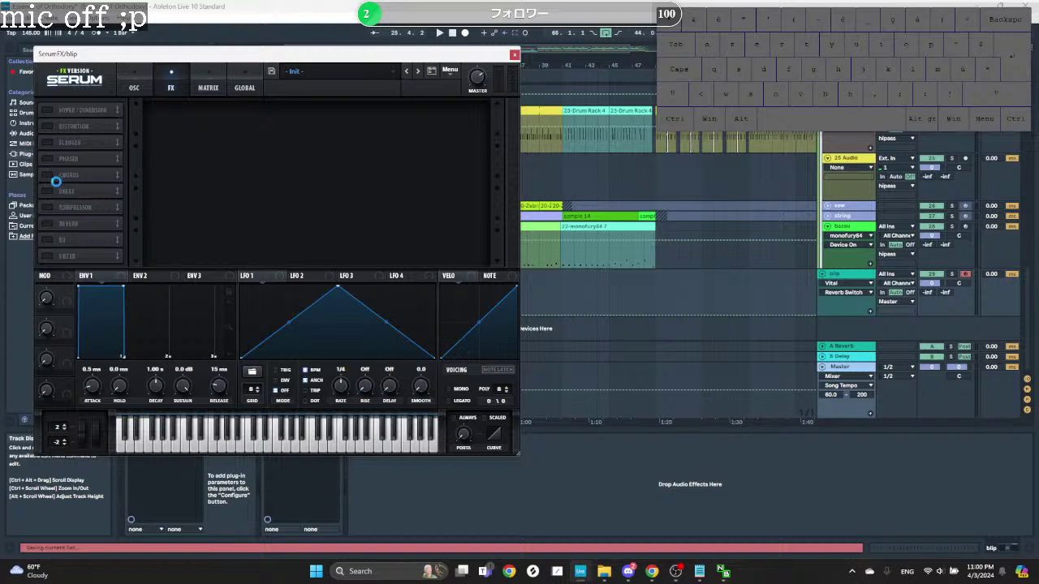
Step: Enable the Hall reverb in SerumFX, adjust its size and decay, and raise its low cut
{"action": "left_click", "coordinate": [73, 225]}
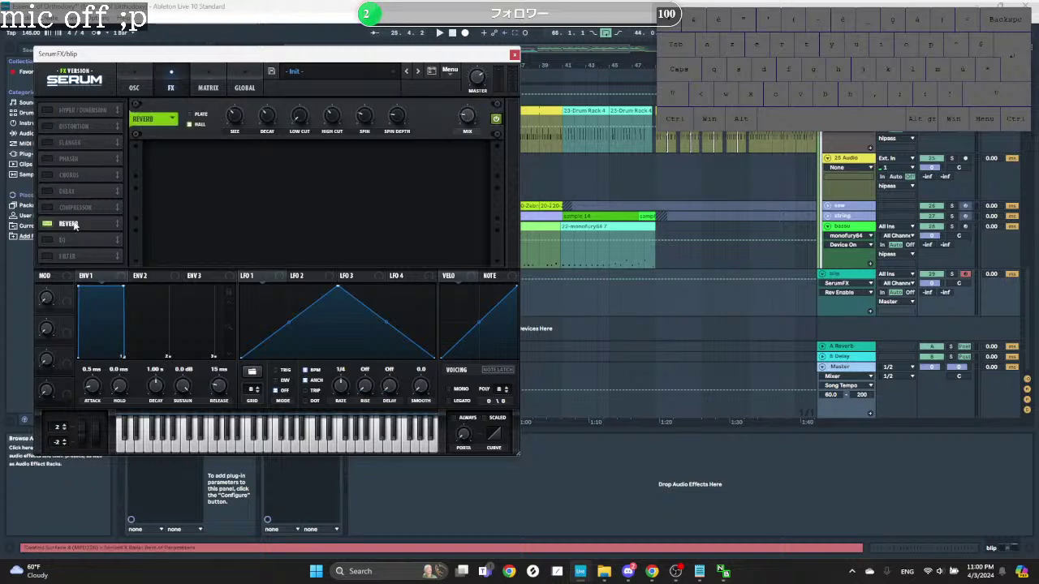
{"action": "left_click", "coordinate": [233, 116]}
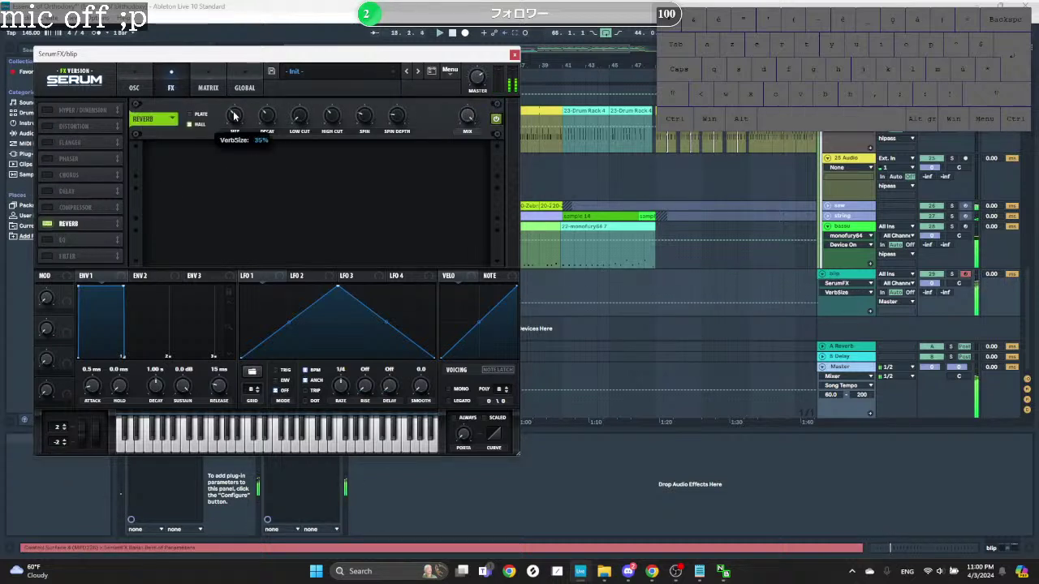
{"action": "left_click_drag", "start_coordinate": [231, 122], "coordinate": [241, 115]}
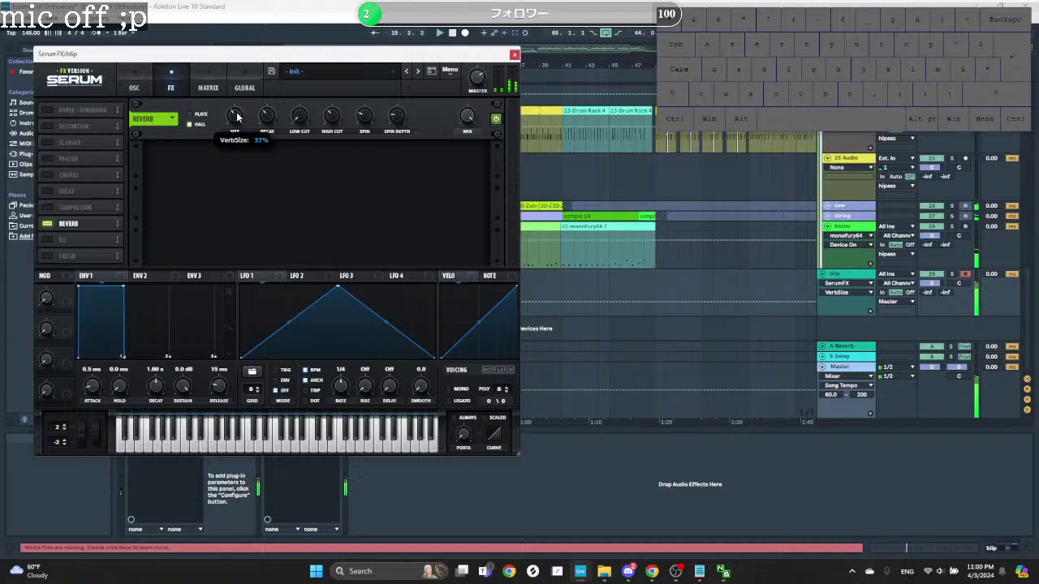
{"action": "left_click", "coordinate": [270, 114]}
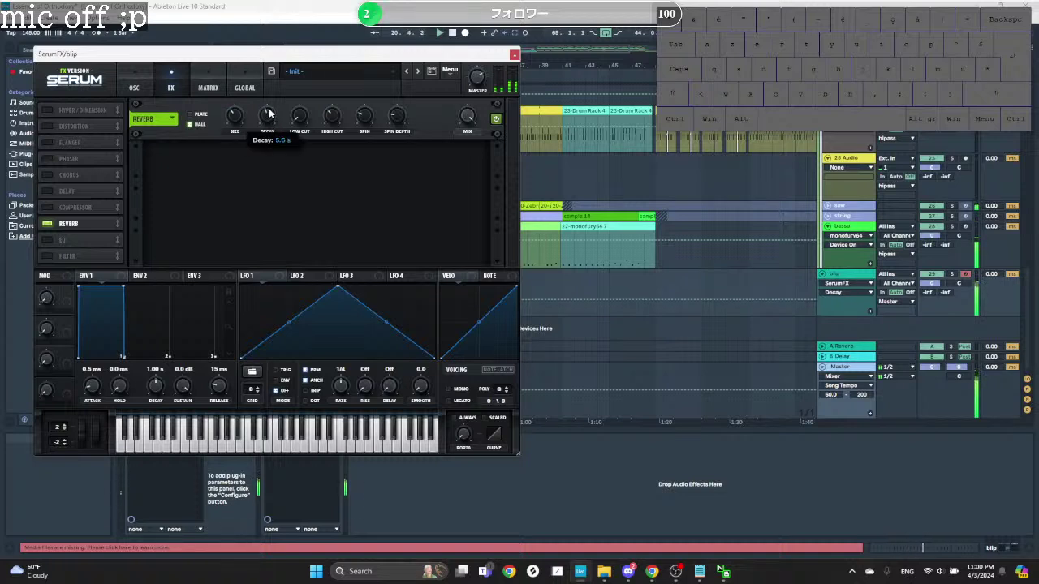
{"action": "left_click", "coordinate": [232, 117]}
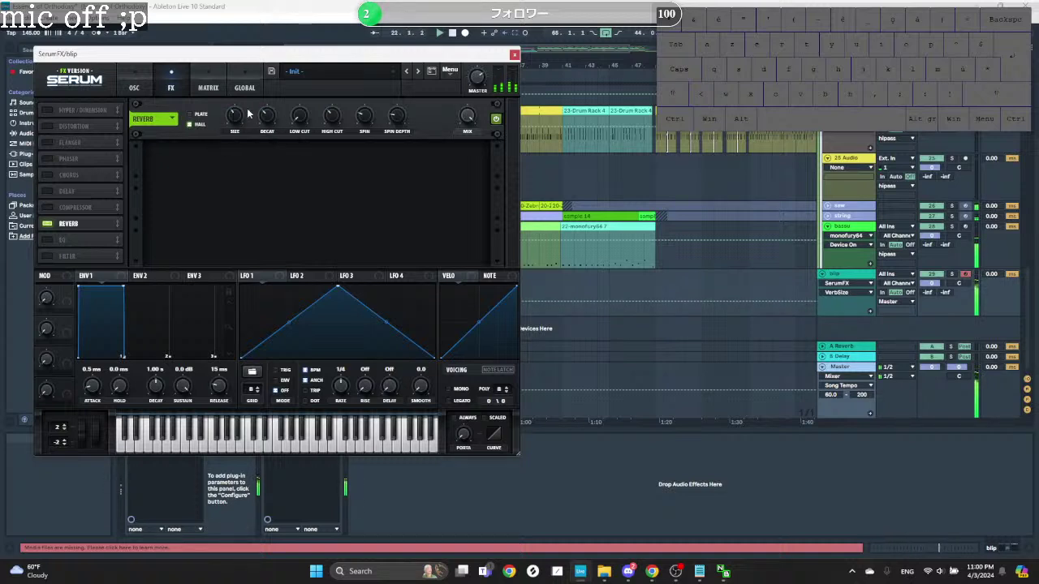
{"action": "left_click_drag", "start_coordinate": [297, 116], "coordinate": [305, 111]}
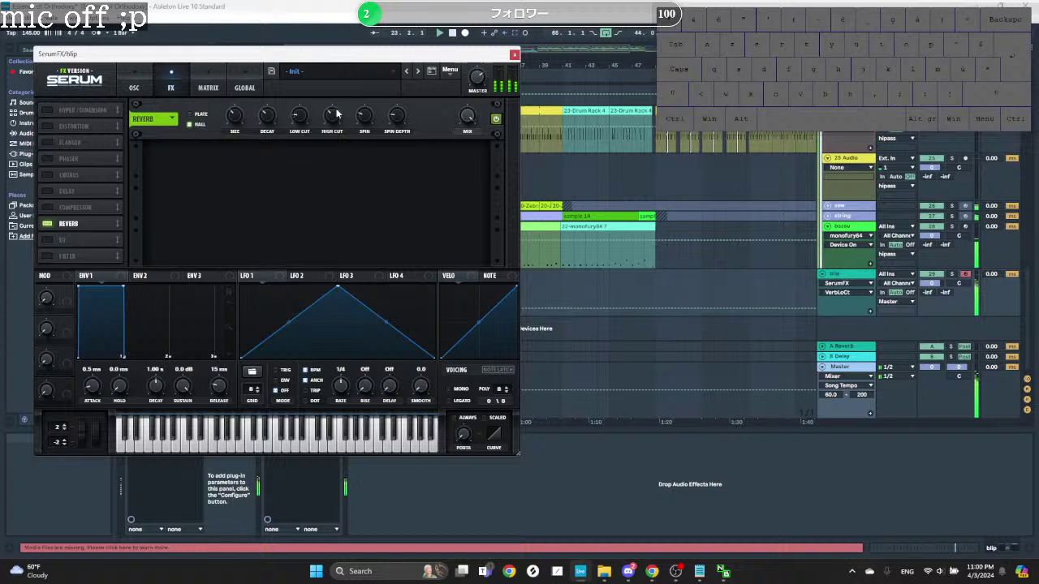
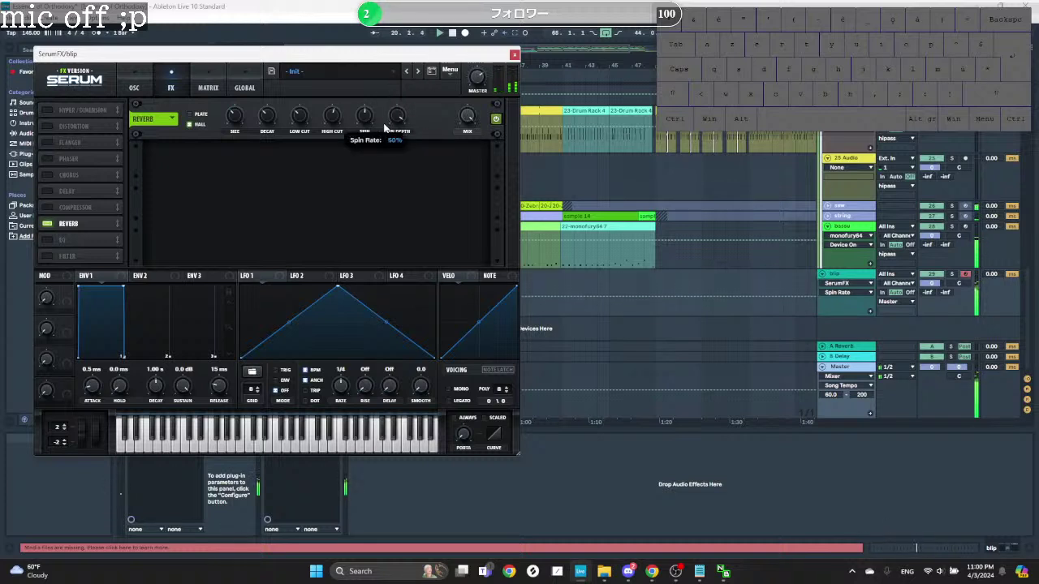
Step: Adjust the reverb's spin depth, raise its mix to 100%, and close the SerumFX window
{"action": "left_click_drag", "start_coordinate": [396, 117], "coordinate": [378, 201]}
{"action": "left_click_drag", "start_coordinate": [468, 118], "coordinate": [505, 70]}
{"action": "left_click", "coordinate": [513, 55]}
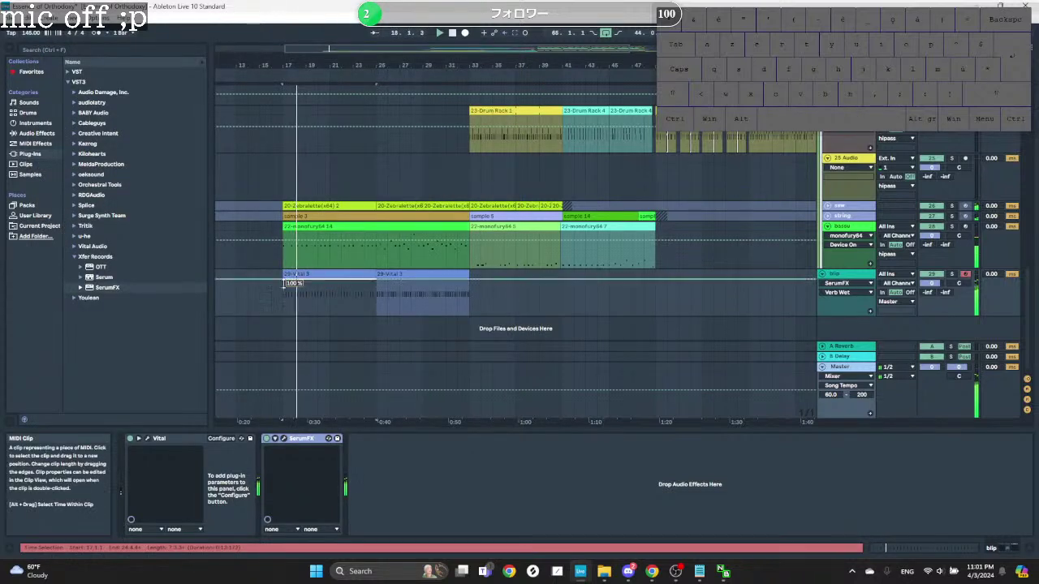
Step: Automate Verb Wet on the blip track to hold 100% until bar 21 and fall to 0% from bar 25
{"action": "left_click", "coordinate": [304, 283]}
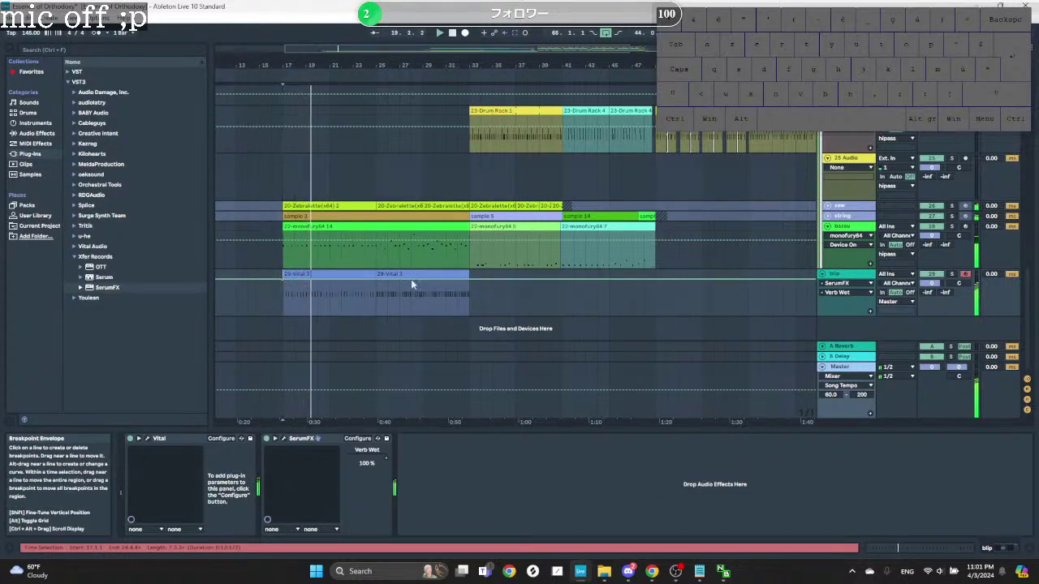
{"action": "key", "text": "space"}
{"action": "left_click", "coordinate": [330, 284]}
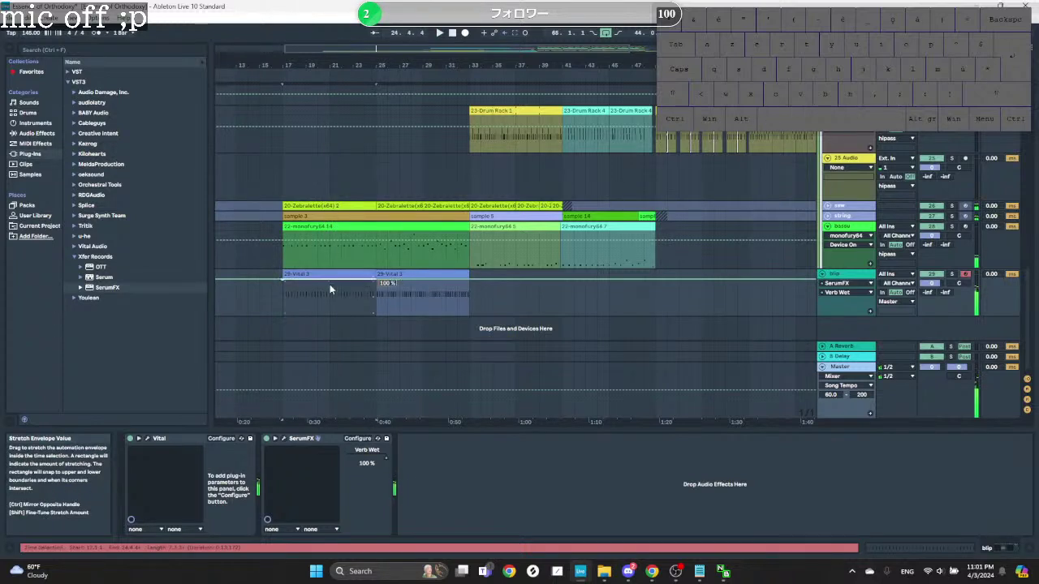
{"action": "key", "text": "space"}
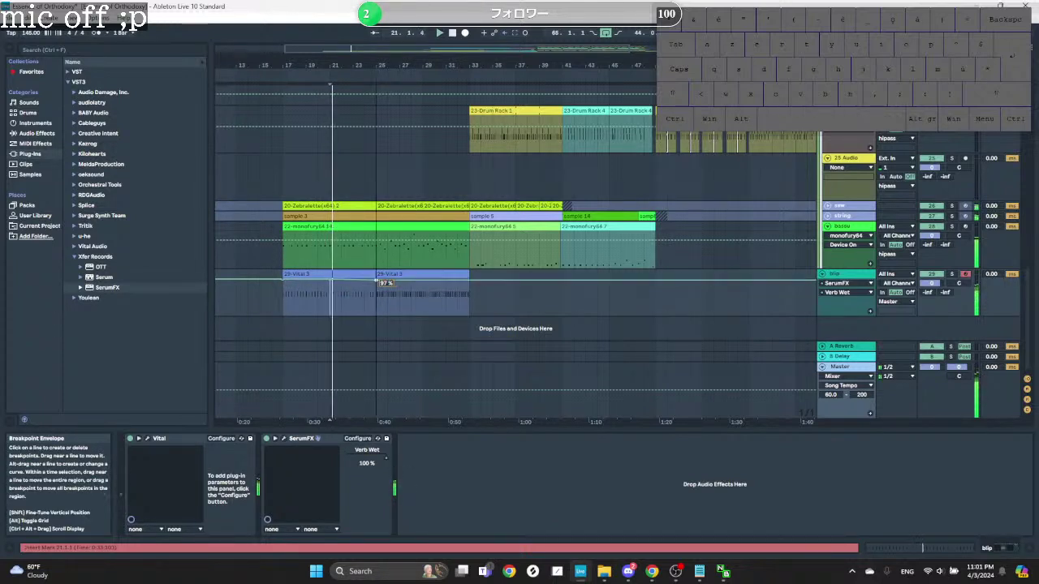
{"action": "mouse_move", "coordinate": [376, 278]}
{"action": "left_mouse_down"}
{"action": "mouse_move", "coordinate": [376, 294]}
{"action": "mouse_move", "coordinate": [393, 302]}
{"action": "mouse_move", "coordinate": [375, 315]}
{"action": "left_mouse_up"}
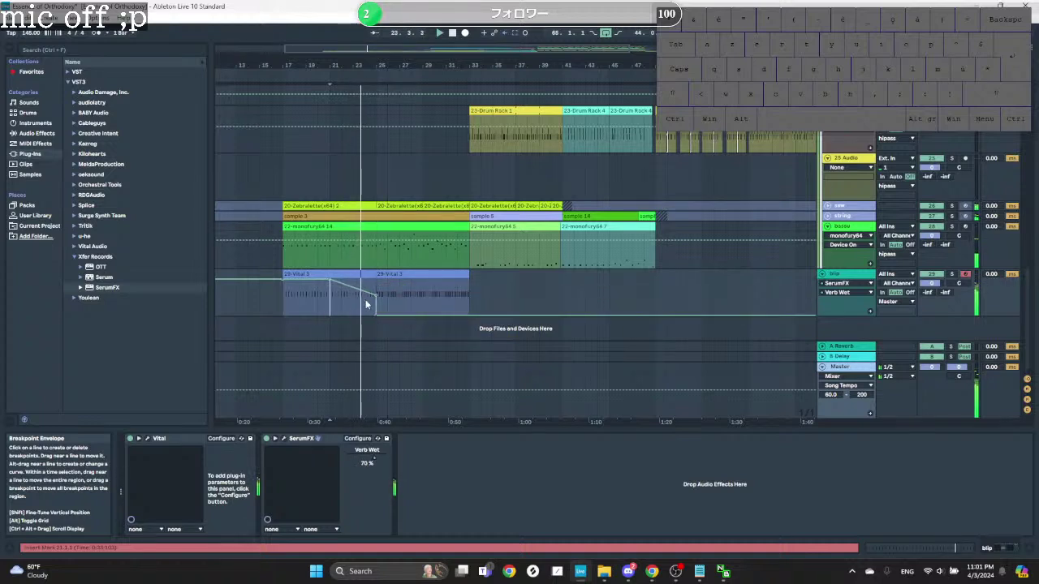
Step: Reshape the Verb Wet fall with a breakpoint at about 74% at bar 23, and audition the transition
{"action": "key", "text": "space"}
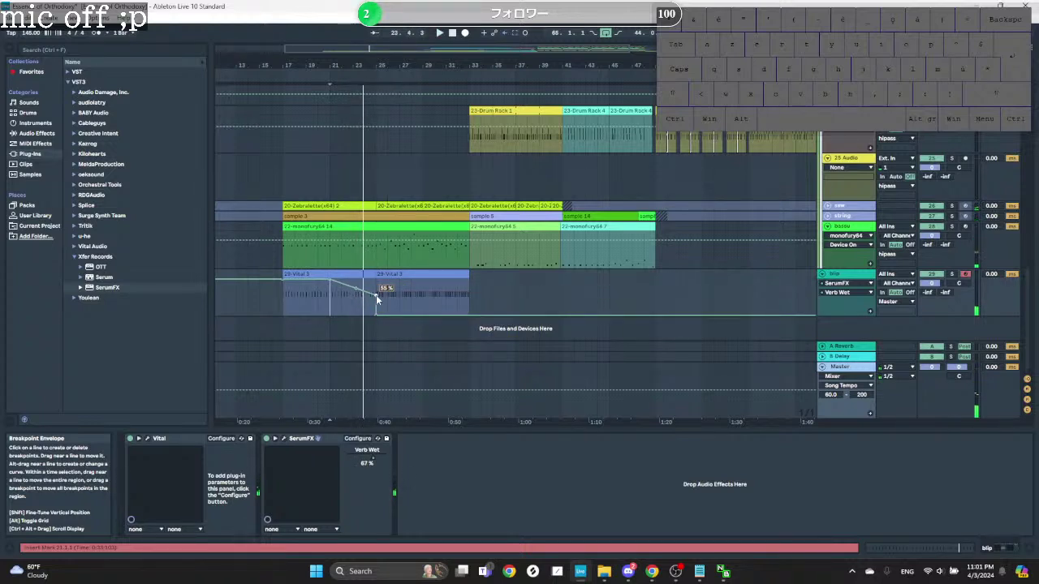
{"action": "key", "text": "space"}
{"action": "left_click_drag", "start_coordinate": [360, 308], "coordinate": [358, 294]}
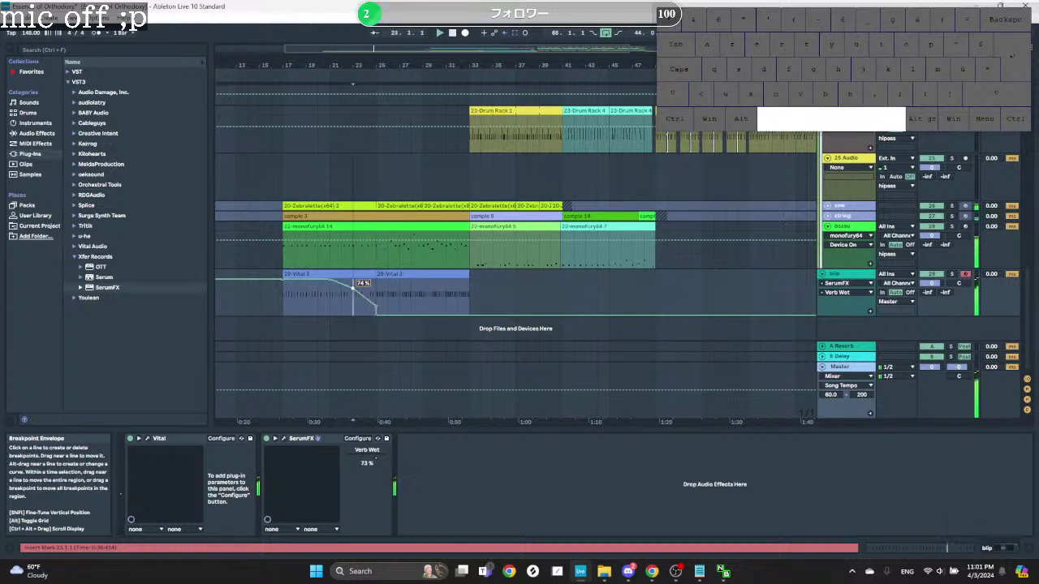
{"action": "key", "text": "space"}
{"action": "key", "text": "space"}
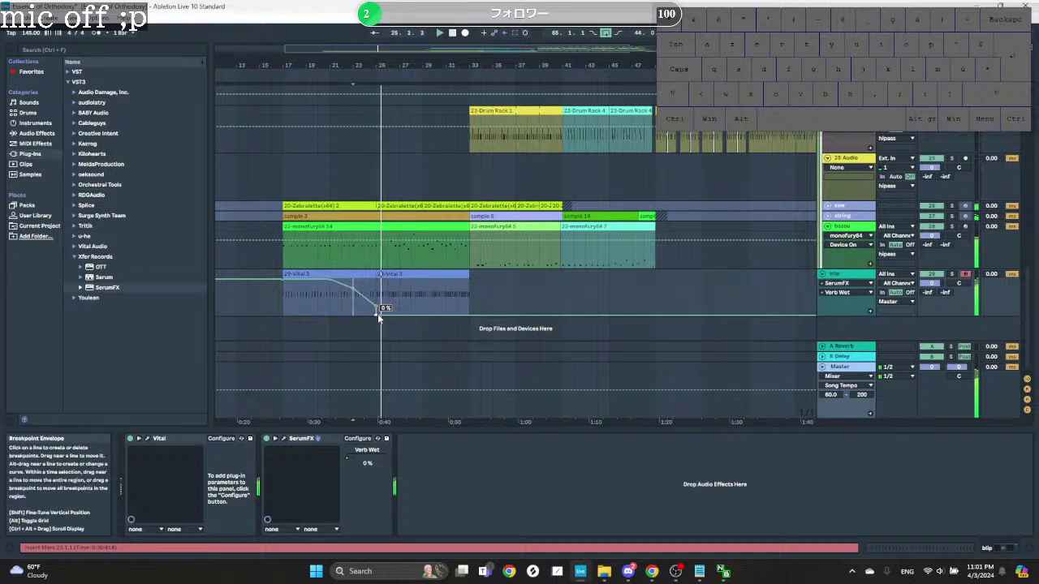
Step: Raise Verb Wet after bar 25 to about 25% and ramp it up to about 40% at bar 33
{"action": "left_click_drag", "start_coordinate": [378, 314], "coordinate": [376, 309]}
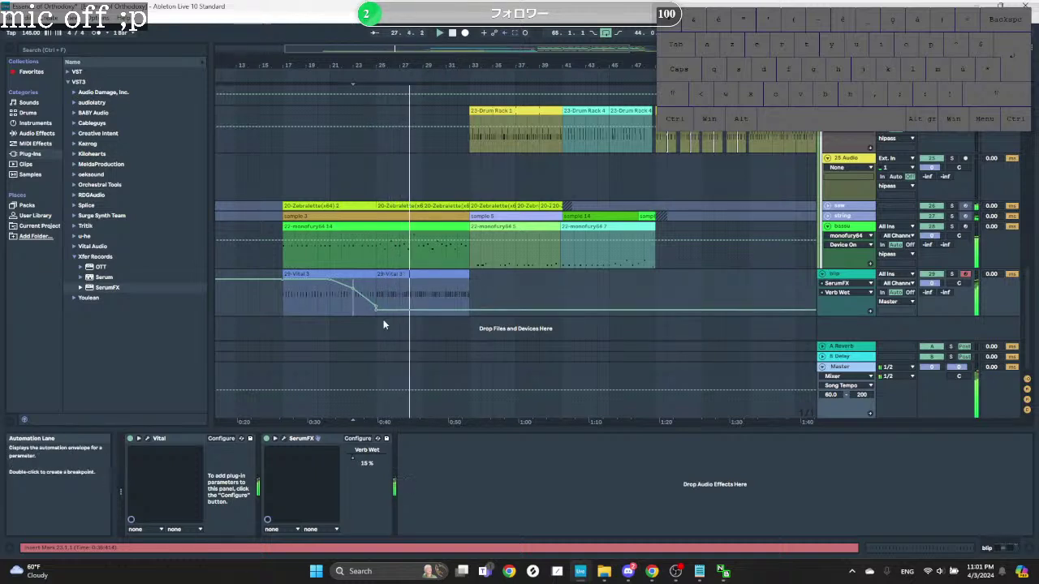
{"action": "left_click", "coordinate": [374, 310]}
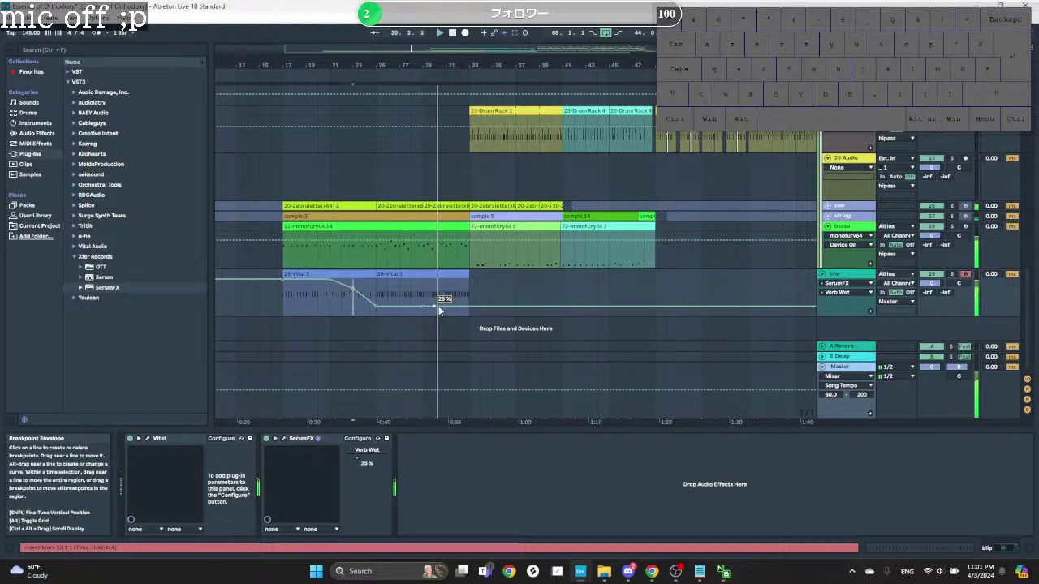
{"action": "left_click_drag", "start_coordinate": [469, 306], "coordinate": [469, 301]}
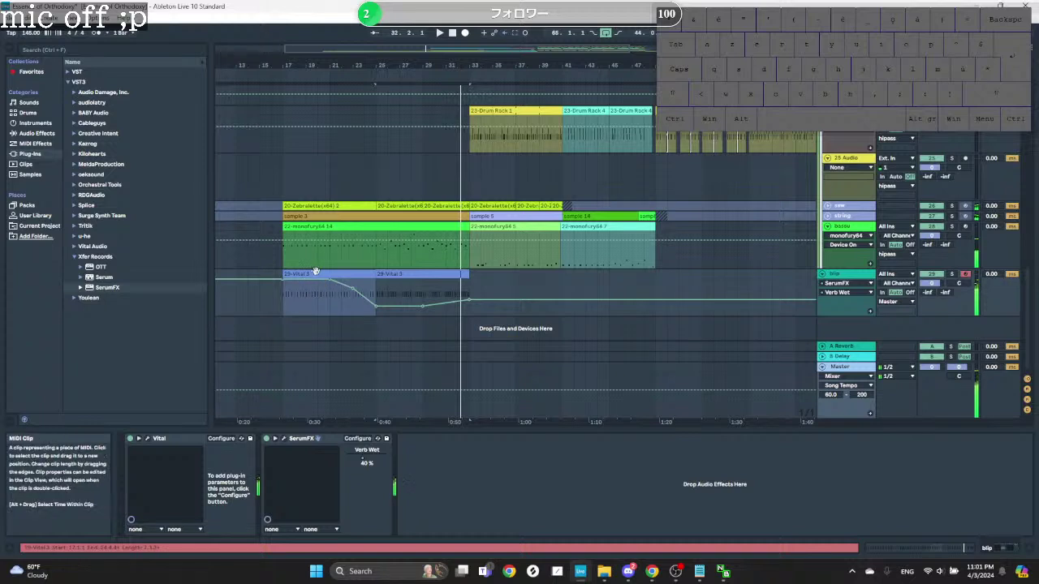
Step: Move both blip clips with their automation forward eight bars to start at bar 25, and audition them
{"action": "left_click_drag", "start_coordinate": [394, 273], "coordinate": [485, 275]}
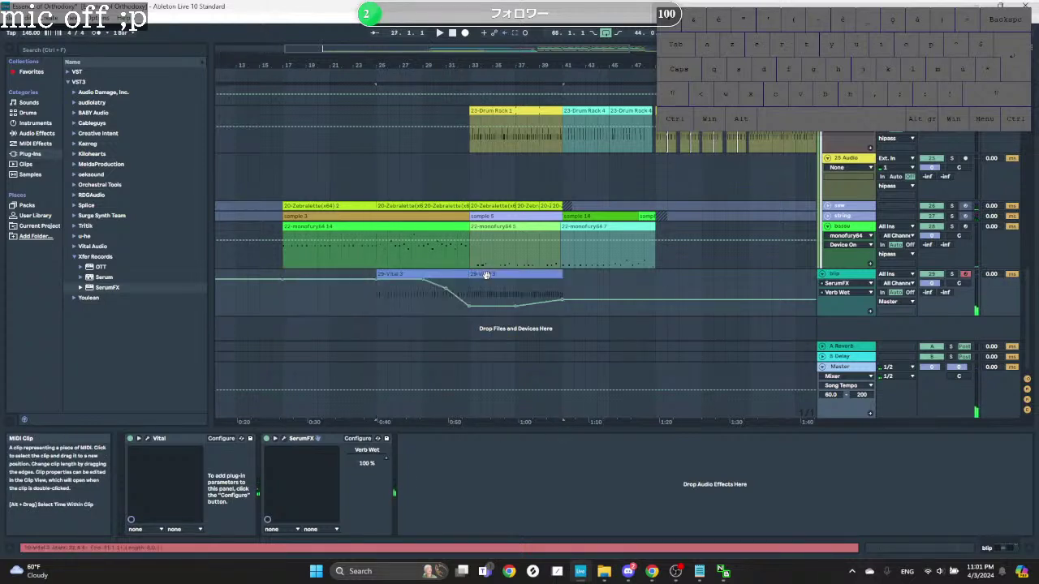
{"action": "left_click", "coordinate": [472, 285]}
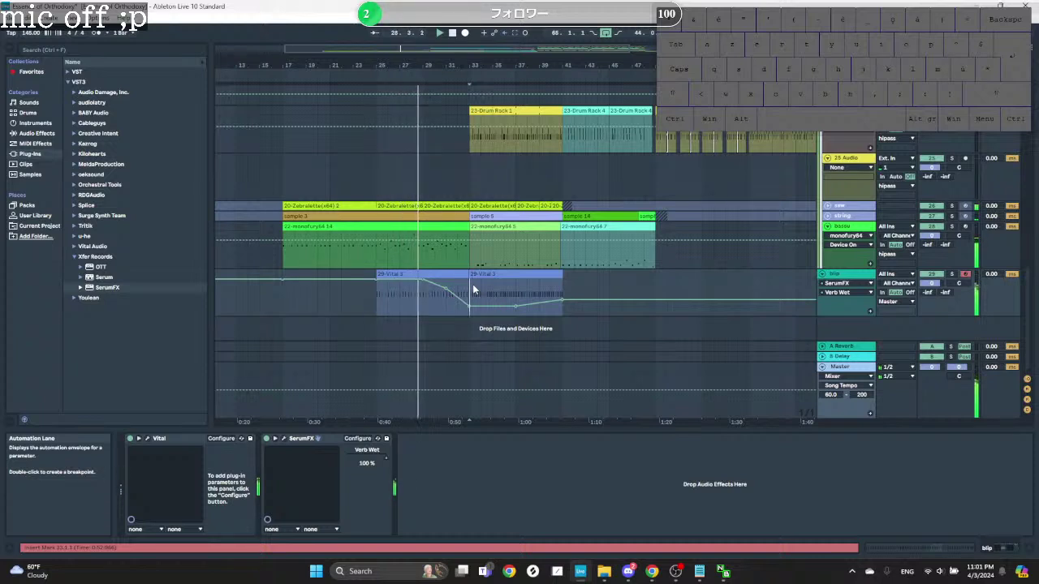
{"action": "key", "text": "space"}
{"action": "left_click_drag", "start_coordinate": [473, 285], "coordinate": [405, 295]}
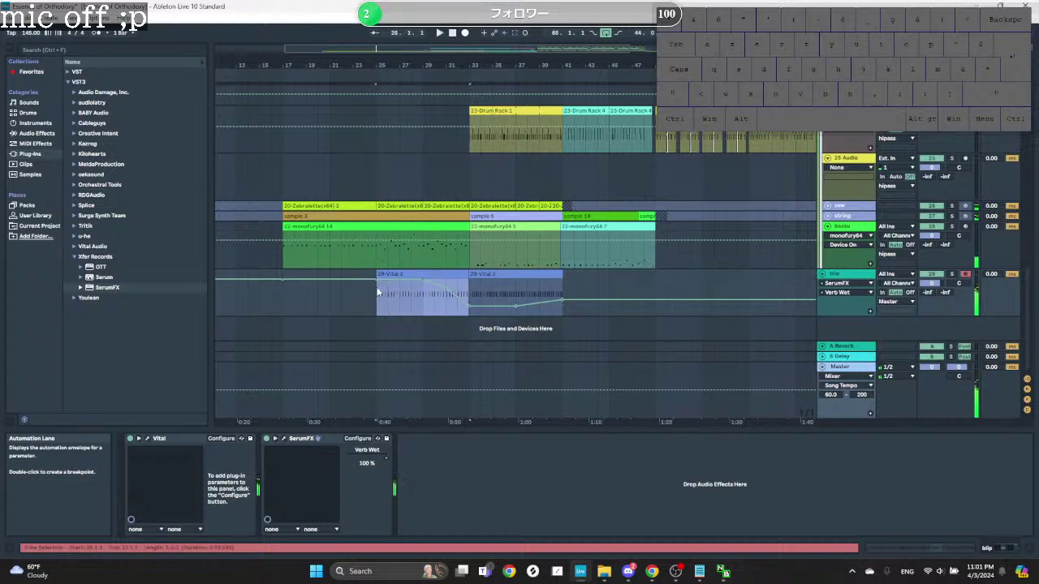
{"action": "key", "text": "ctrl+z"}
{"action": "key", "text": "ctrl+z"}
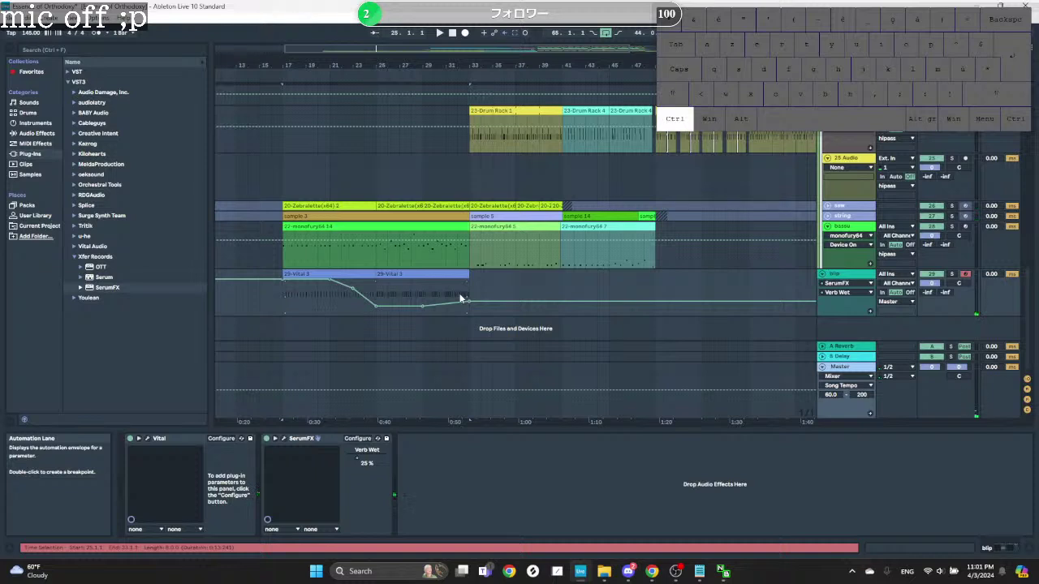
{"action": "key", "text": "ctrl+y"}
Step: Delete the Verb Wet breakpoints inside the first blip clip and select the automation from bar 33 to bar 41
{"action": "left_click_drag", "start_coordinate": [459, 297], "coordinate": [381, 292]}
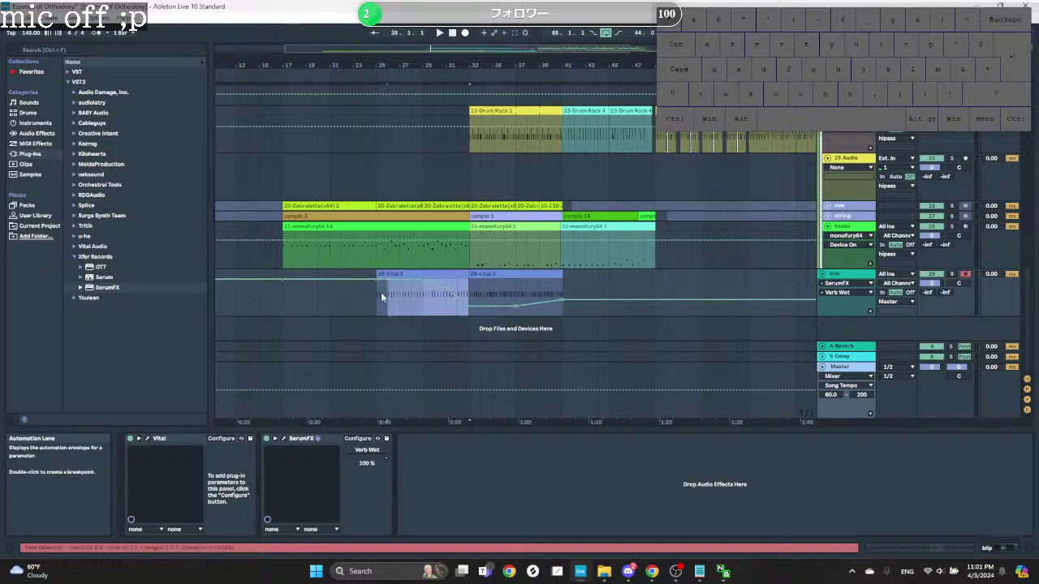
{"action": "key", "text": "Delete"}
{"action": "left_click_drag", "start_coordinate": [471, 292], "coordinate": [571, 301]}
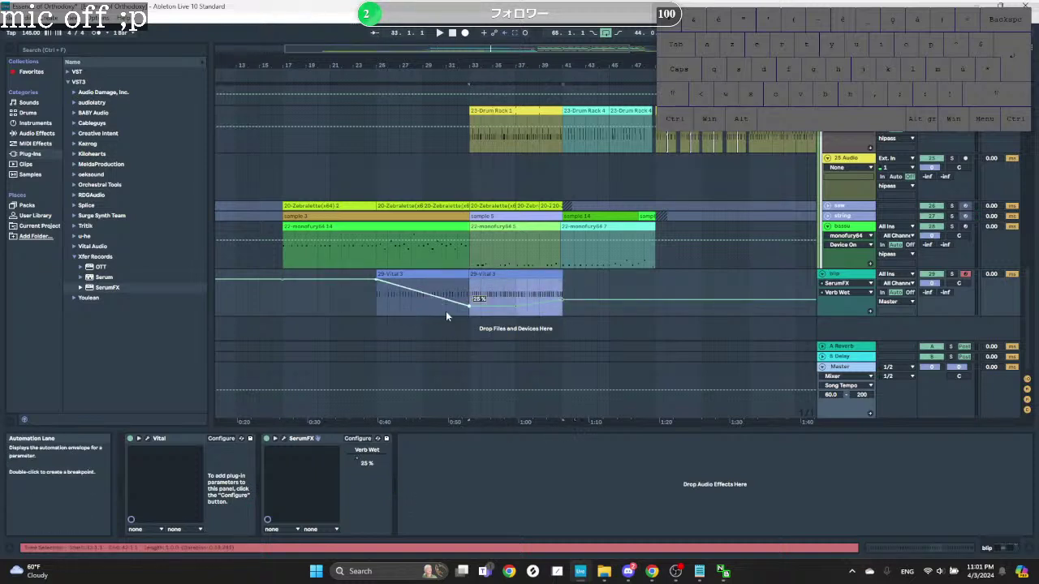
Step: Shift the blip track's Verb Wet automation dip to bar 25, remove the extra breakpoint there, and paste the falling curve over bars 33–41
{"action": "left_click_drag", "start_coordinate": [468, 307], "coordinate": [376, 307]}
{"action": "left_click", "coordinate": [366, 308]}
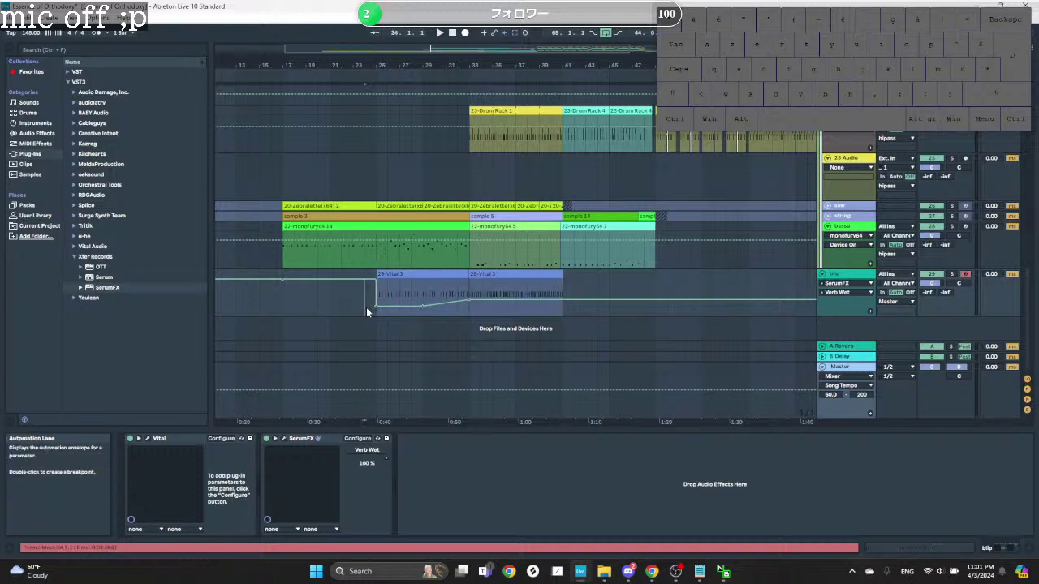
{"action": "left_click", "coordinate": [377, 280]}
{"action": "left_click", "coordinate": [470, 292]}
{"action": "key", "text": "ctrl+v"}
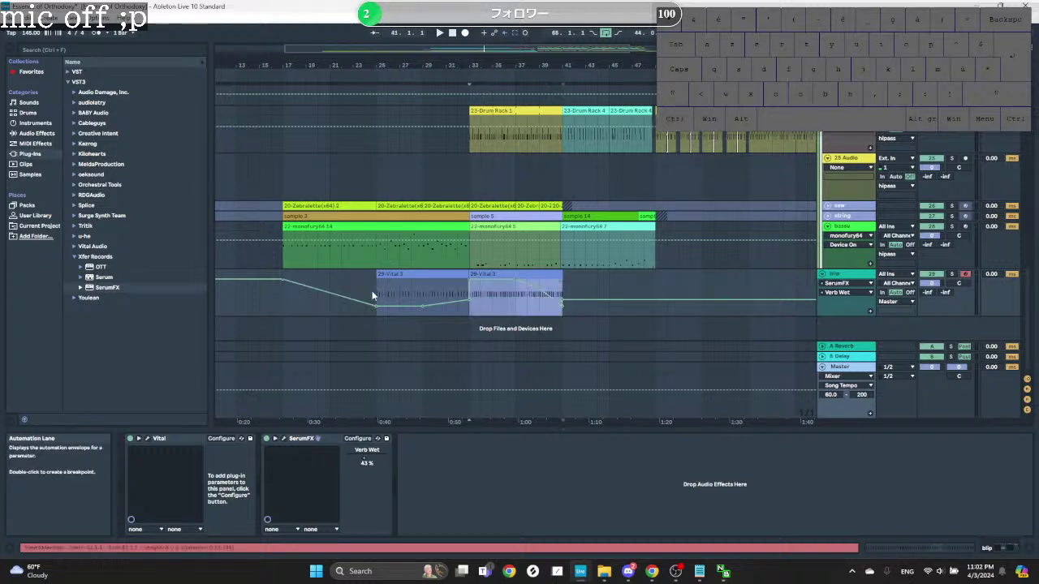
Step: Play from bar 25 and move the 43% Verb Wet breakpoint at bar 33 slightly earlier
{"action": "left_click", "coordinate": [375, 297]}
{"action": "key", "text": "space"}
{"action": "scroll", "coordinate": [485, 302], "scroll_direction": "up", "scroll_amount": 3}
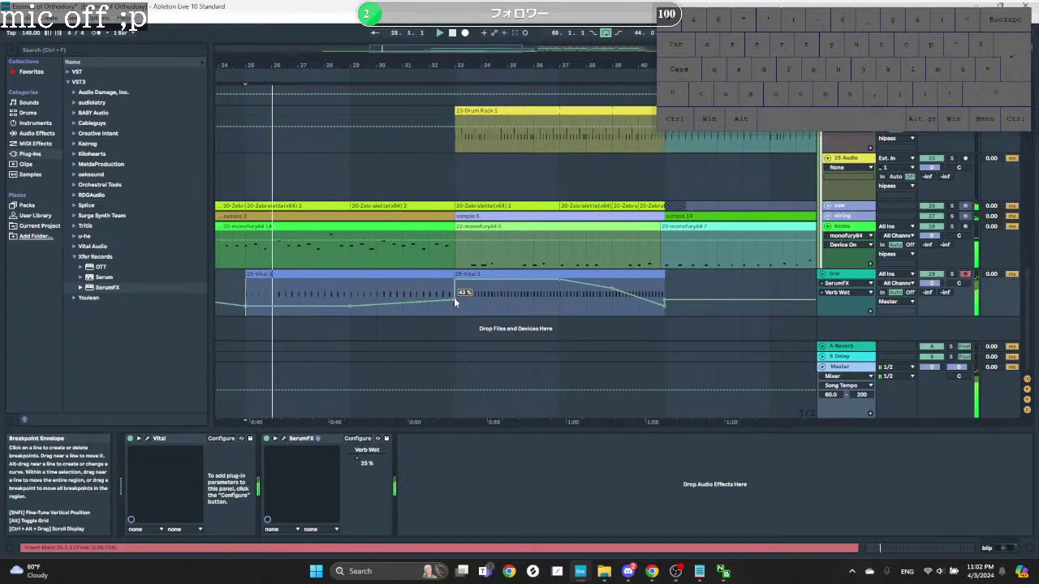
{"action": "left_click_drag", "start_coordinate": [454, 297], "coordinate": [441, 299]}
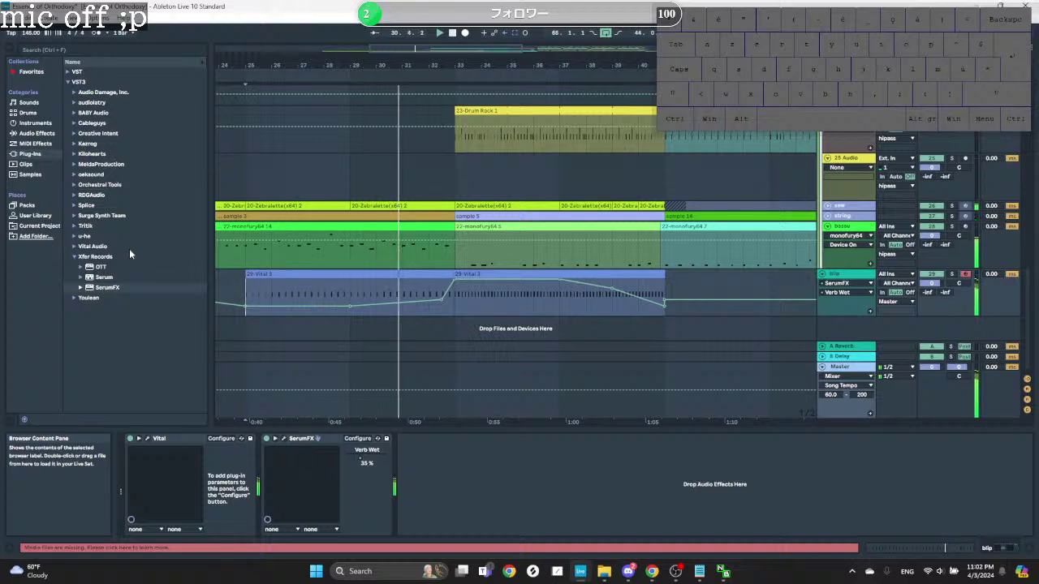
Step: Open the Vital synth on the blip track and lower its Delay mix to about 19% while playing from bar 25
{"action": "left_click", "coordinate": [139, 438]}
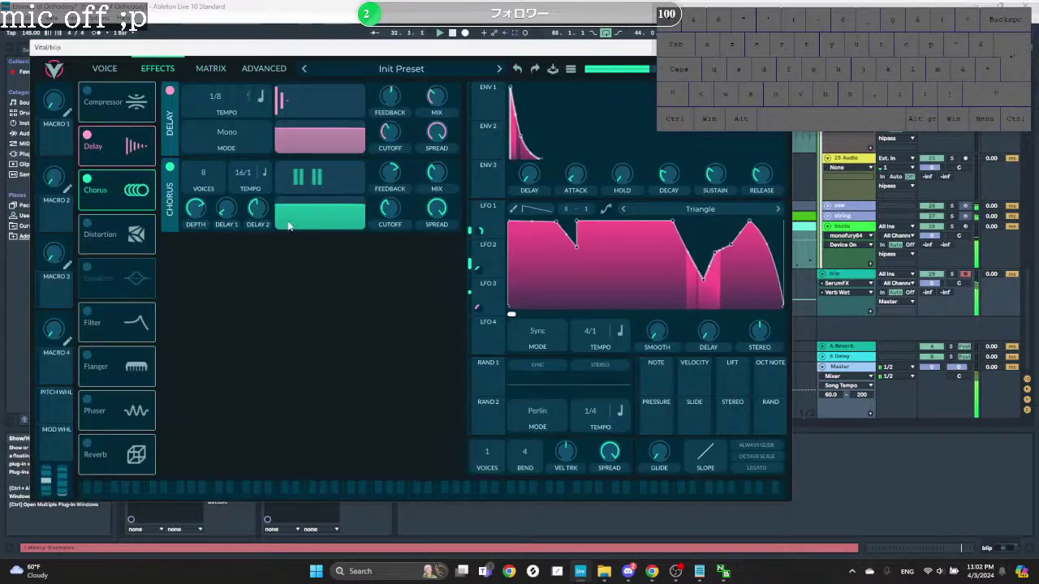
{"action": "left_click", "coordinate": [436, 99]}
{"action": "key", "text": "space"}
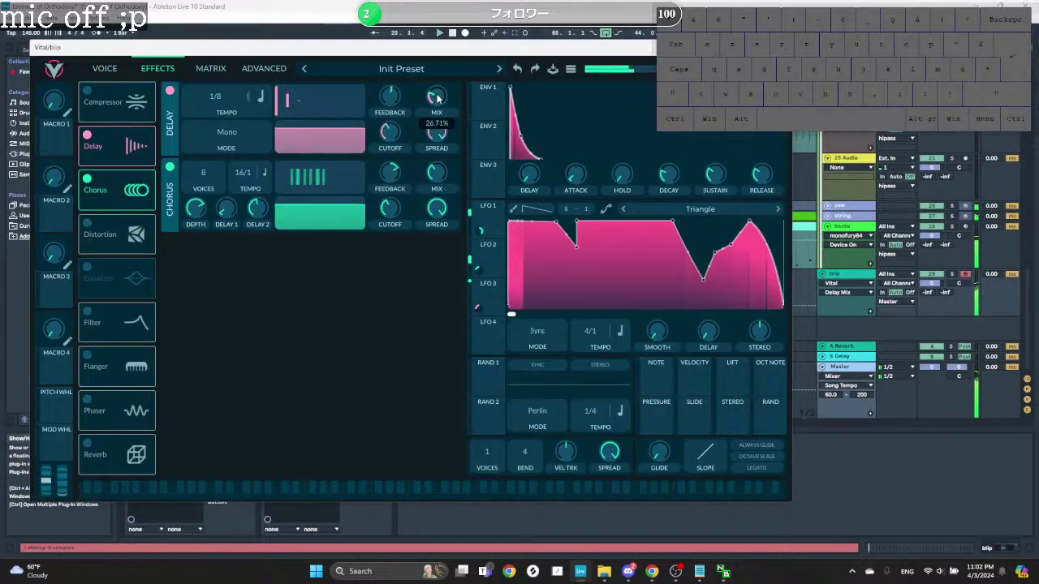
{"action": "left_click_drag", "start_coordinate": [436, 97], "coordinate": [430, 104]}
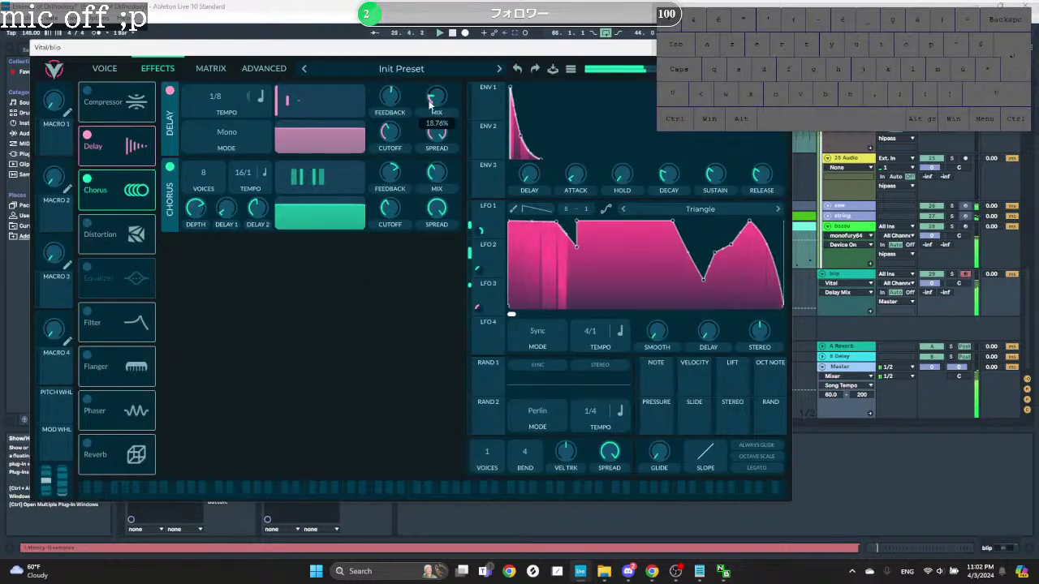
{"action": "left_click", "coordinate": [397, 140]}
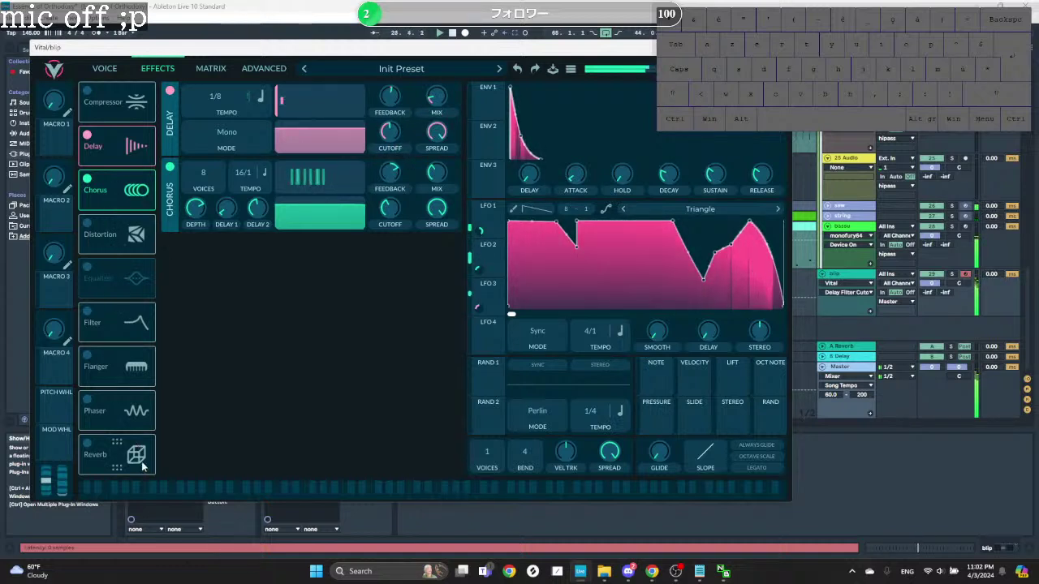
Step: Reshape the end of Vital's LFO 1 curve into a flat top with a rounded fall, and close the plug-in window
{"action": "left_click_drag", "start_coordinate": [748, 222], "coordinate": [727, 244]}
{"action": "double_click", "coordinate": [740, 239]}
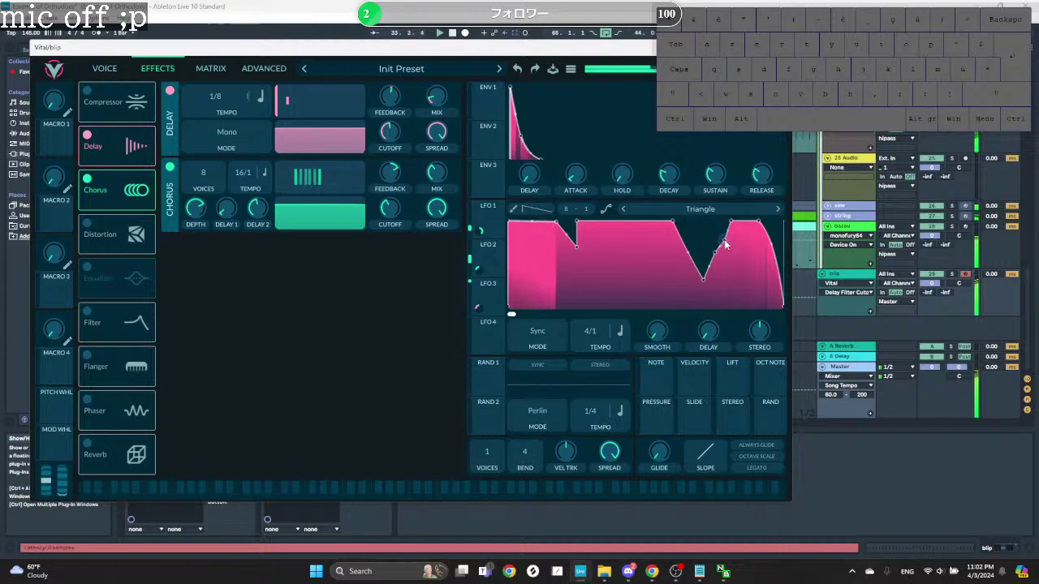
{"action": "left_click", "coordinate": [776, 47]}
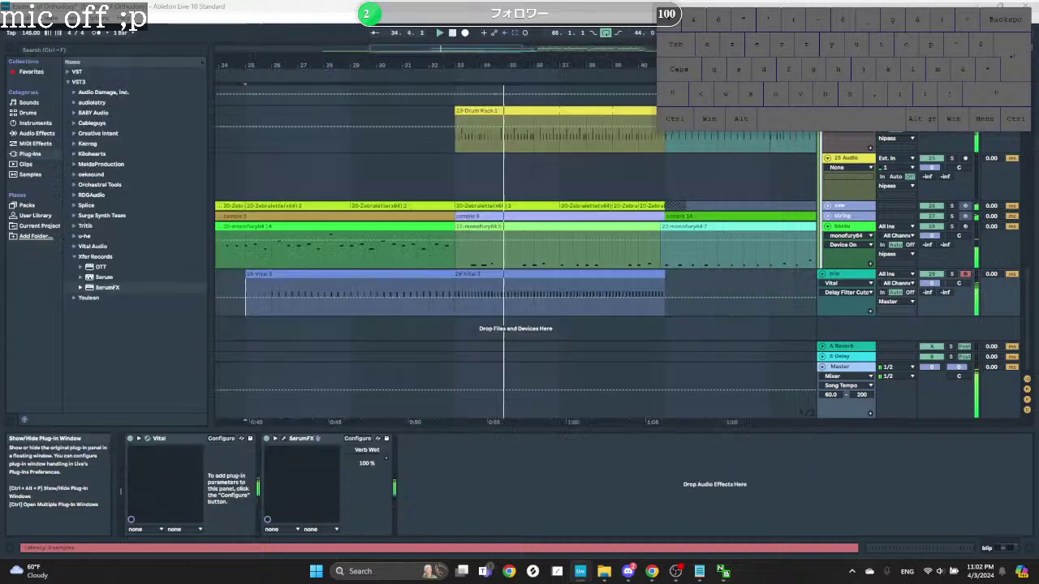
Step: Cut the Verb Wet automation over bars 33–41 of the blip track and paste it from bar 41
{"action": "left_click", "coordinate": [366, 458]}
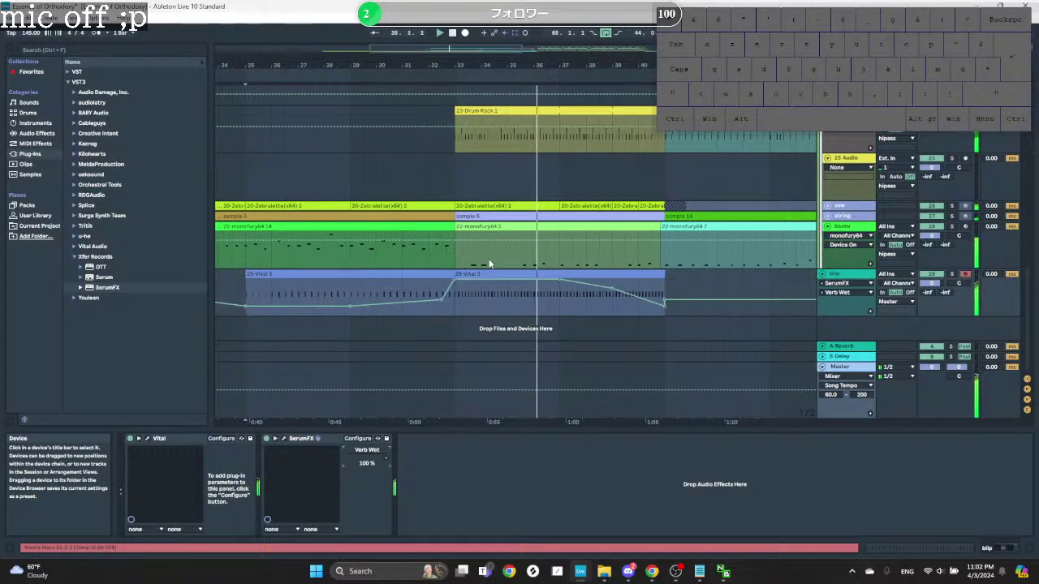
{"action": "key", "text": "space"}
{"action": "left_click_drag", "start_coordinate": [679, 283], "coordinate": [454, 296]}
{"action": "key", "text": "ctrl+x"}
{"action": "left_click", "coordinate": [667, 284]}
{"action": "key", "text": "ctrl+v"}
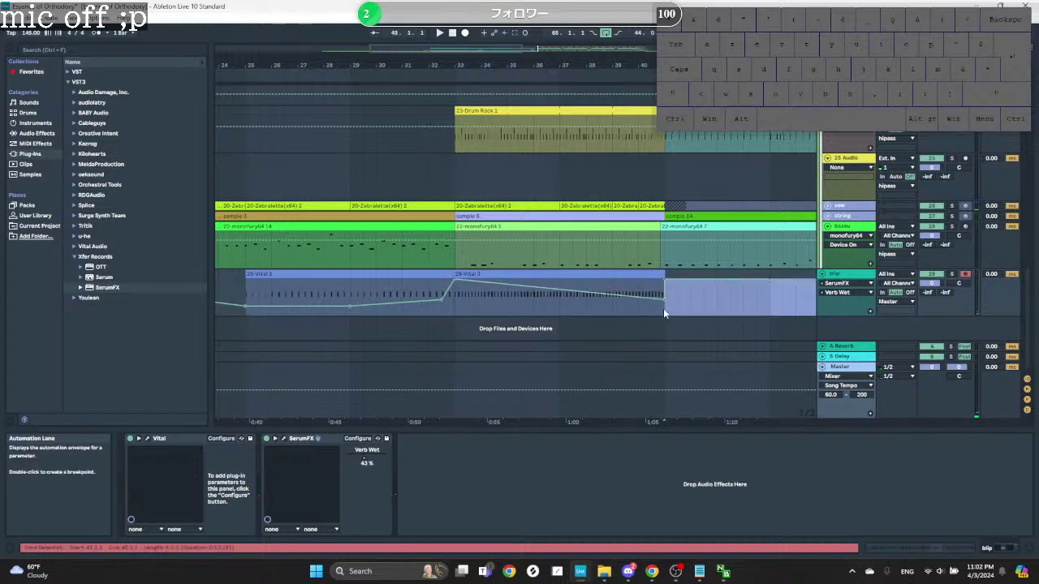
Step: Raise the Verb Wet breakpoint at bar 41 to the level of its neighbours and lower the one at bar 45 to about 93%
{"action": "left_click_drag", "start_coordinate": [665, 298], "coordinate": [663, 283]}
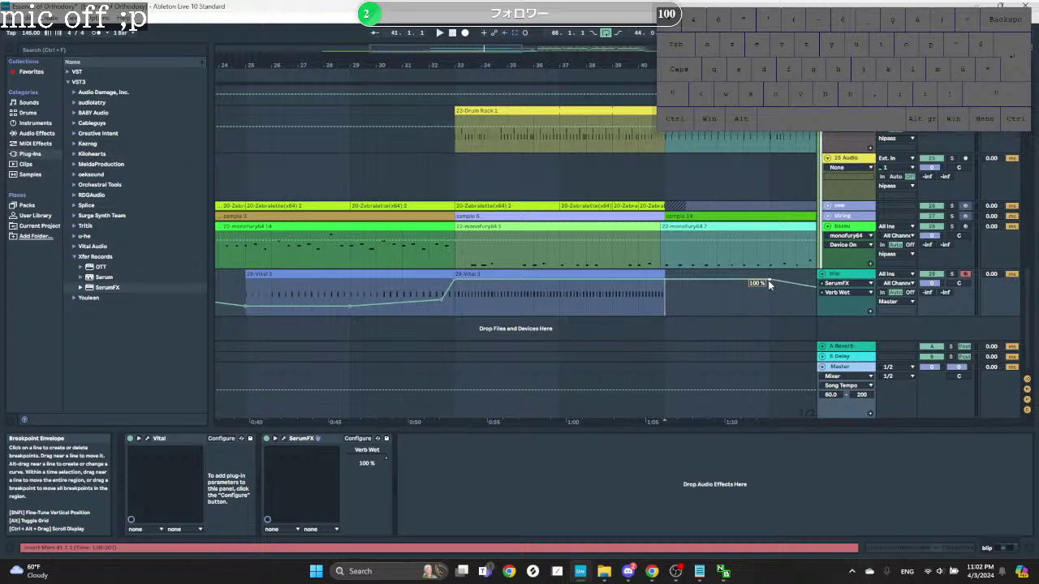
{"action": "left_click_drag", "start_coordinate": [768, 280], "coordinate": [768, 282]}
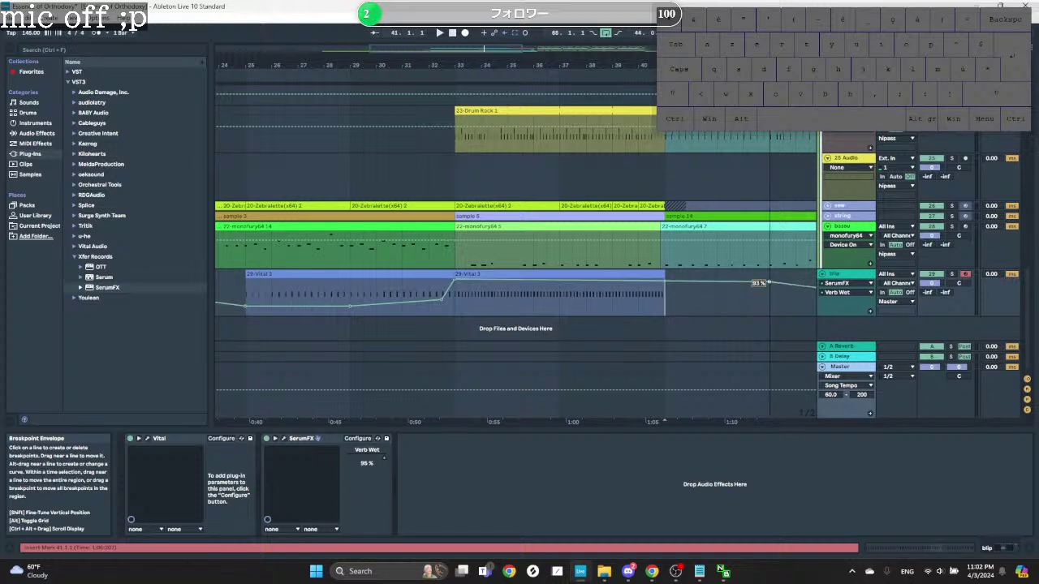
Step: Try duplicating the Vital clip at bar 33 to bar 41 during playback, and undo the duplication
{"action": "left_click", "coordinate": [615, 273]}
{"action": "key", "text": "space"}
{"action": "scroll", "coordinate": [590, 278], "scroll_direction": "down", "scroll_amount": 3, "text": "ctrl"}
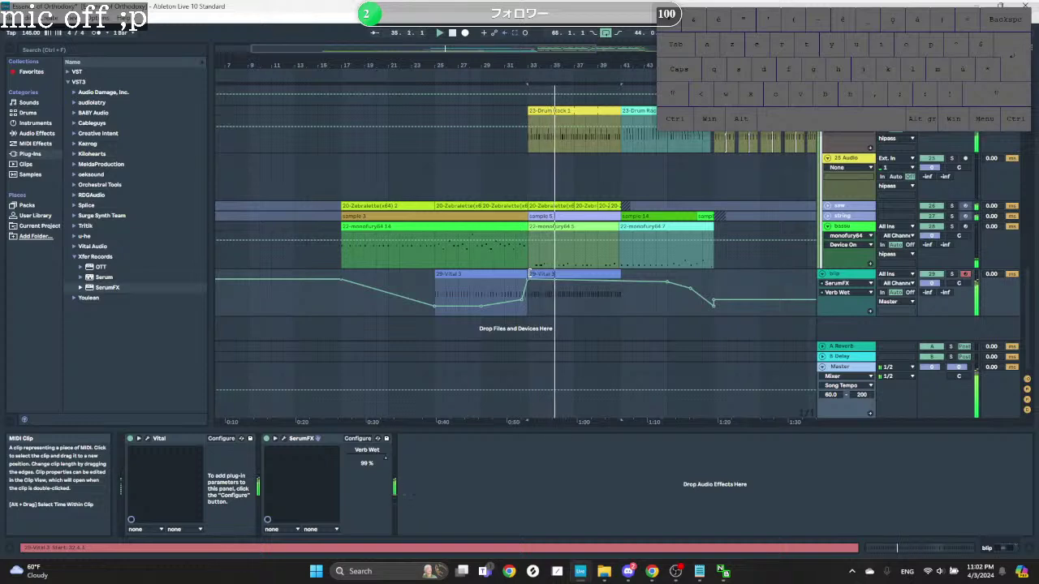
{"action": "key", "text": "ctrl+d"}
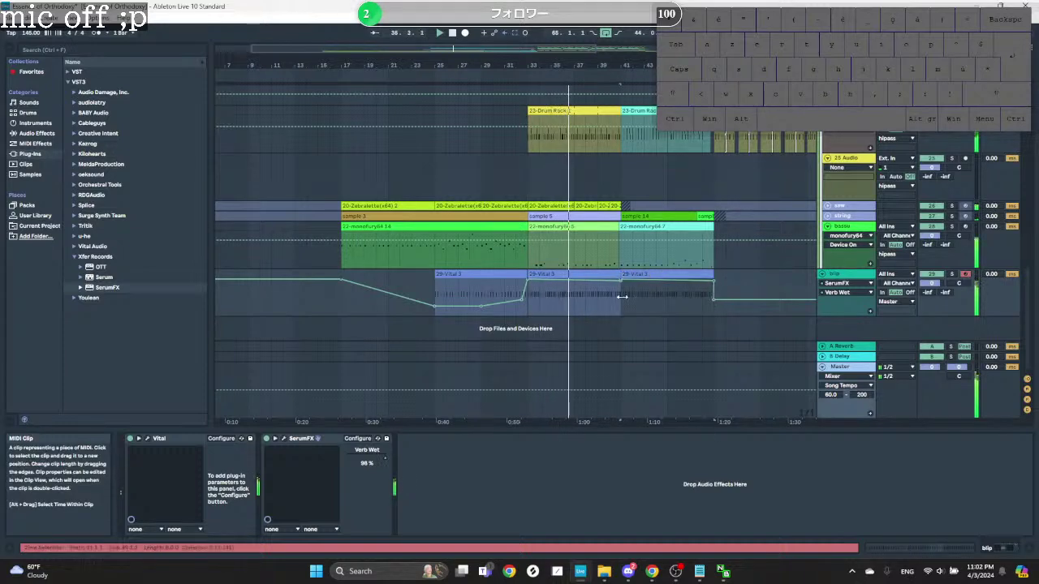
{"action": "key", "text": "ctrl+z"}
Step: Create an empty MIDI clip over bars 41–49 on the blip track and paste the notes from the bar 33 clip into it
{"action": "double_click", "coordinate": [607, 275]}
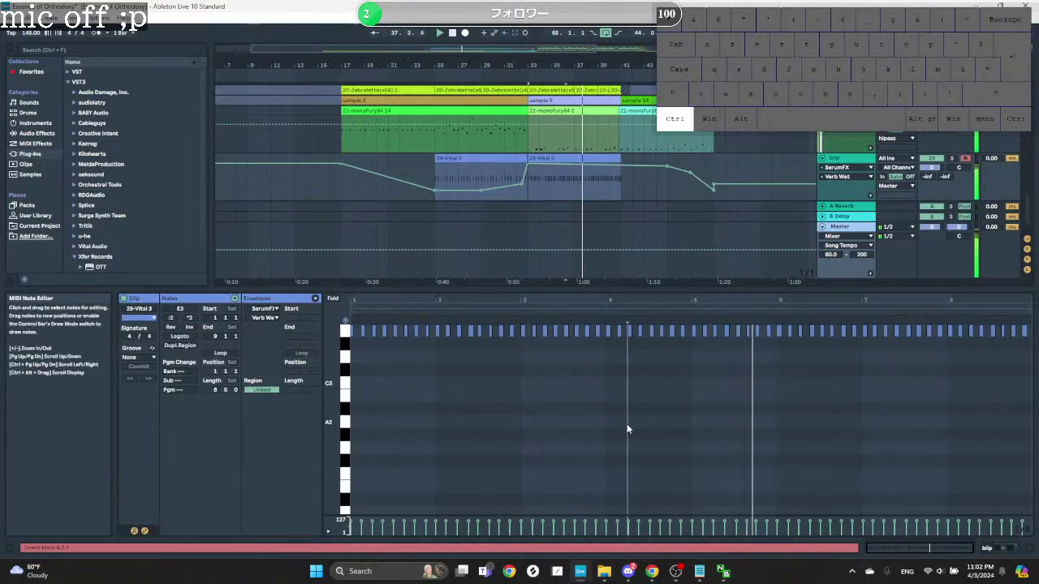
{"action": "left_click_drag", "start_coordinate": [627, 180], "coordinate": [692, 155]}
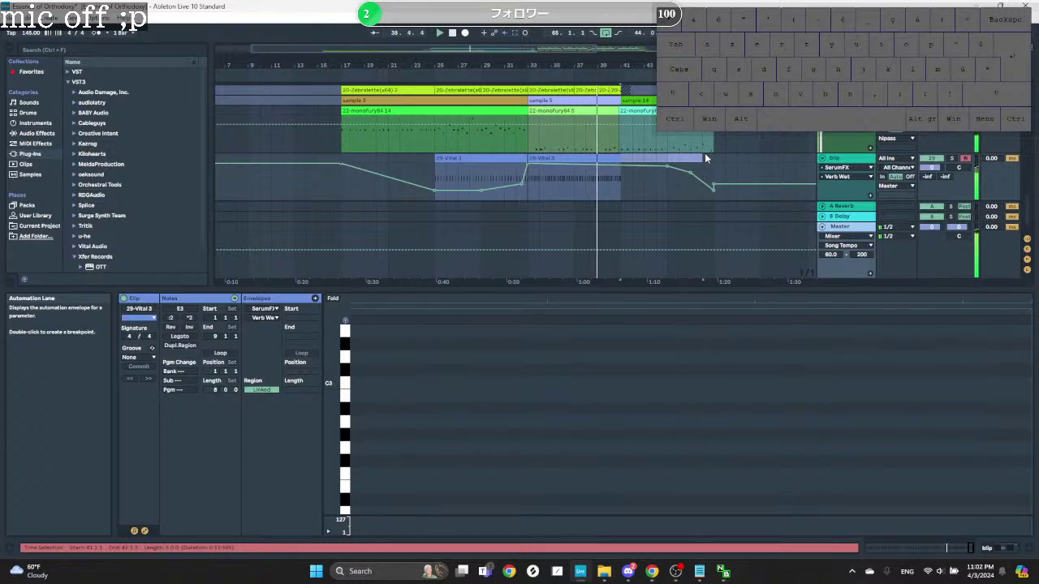
{"action": "key", "text": "ctrl+shift+m"}
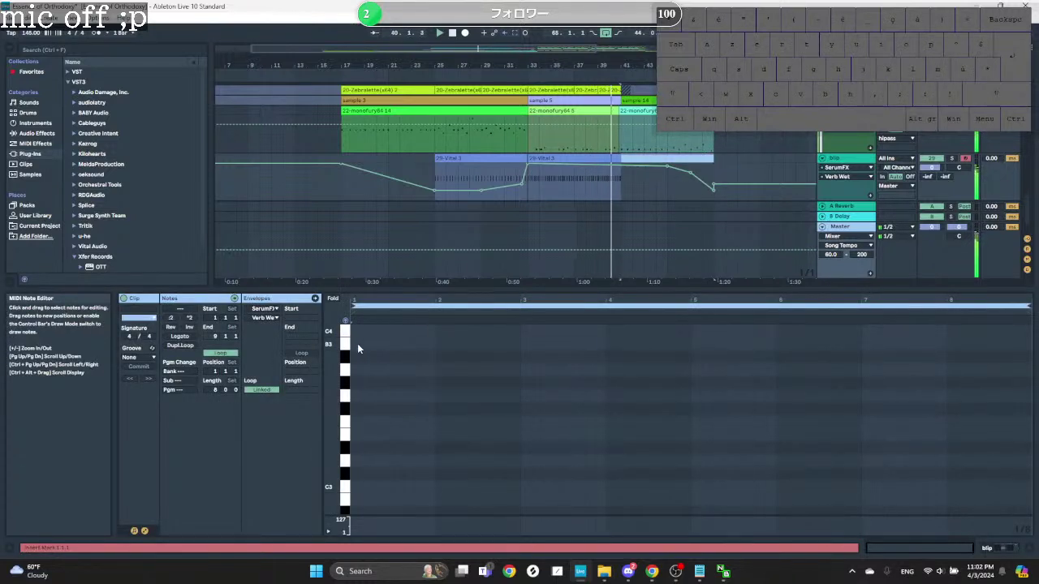
{"action": "key", "text": "ctrl+v"}
{"action": "key", "text": "space"}
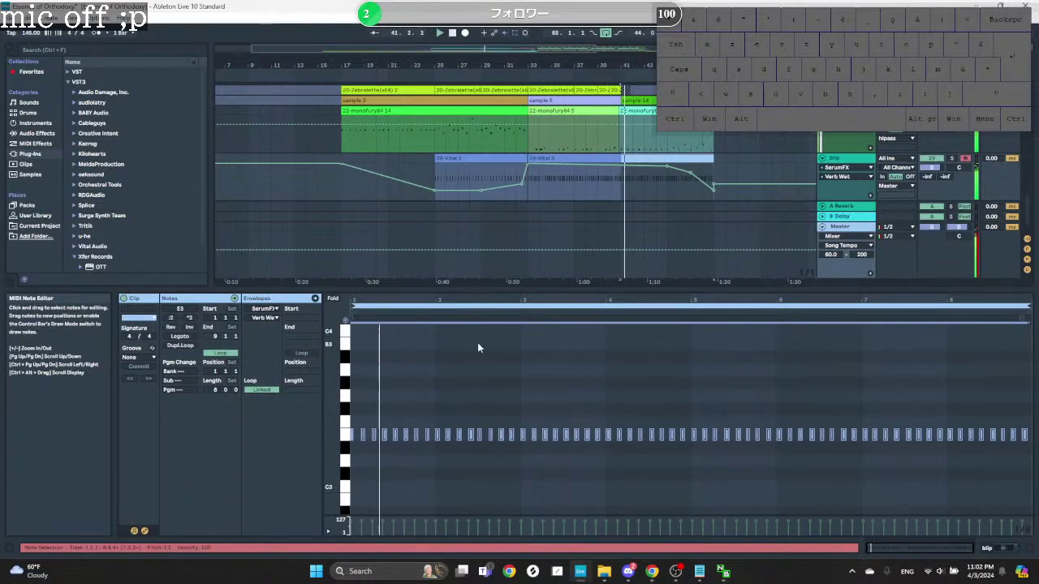
Step: Delete the Verb Wet breakpoint at bar 45 and reshape the curve to decline steadily from bar 33 through bar 41 to bar 49
{"action": "left_click", "coordinate": [666, 165]}
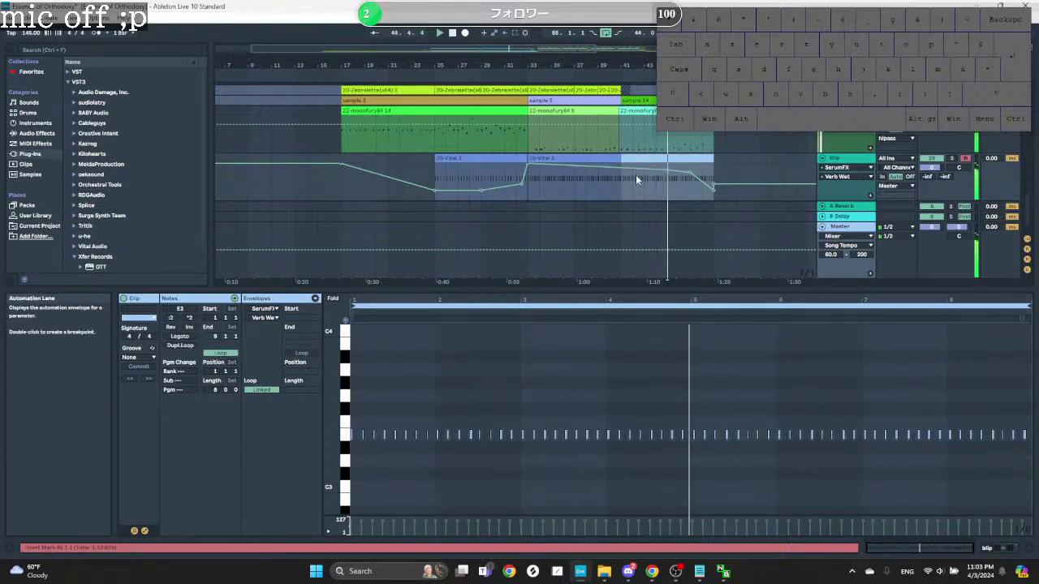
{"action": "left_click_drag", "start_coordinate": [690, 174], "coordinate": [624, 174]}
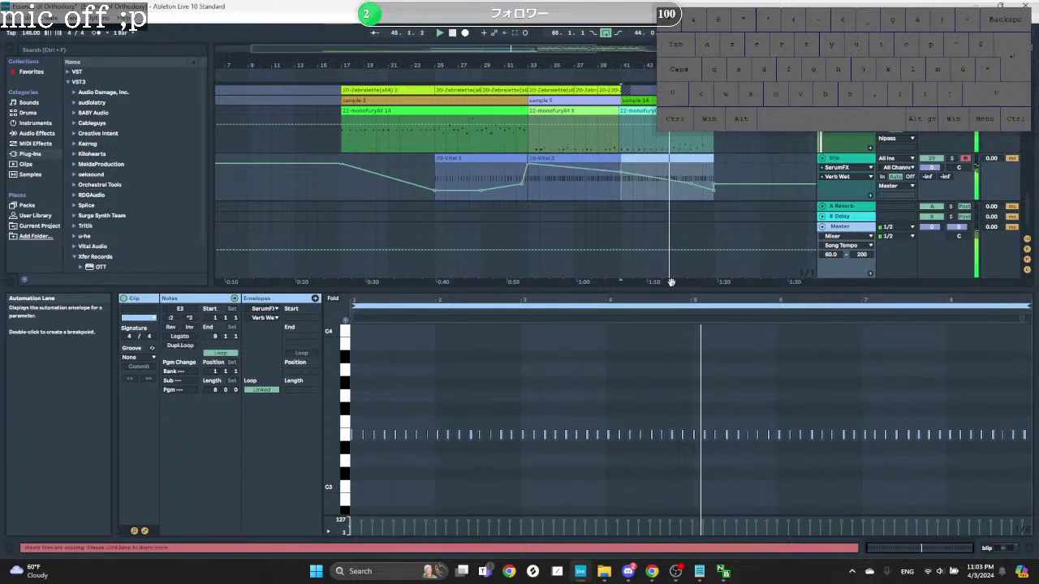
Step: Try a small track delay on the blip track and reset it to 0.00 ms
{"action": "key", "text": "shift"}
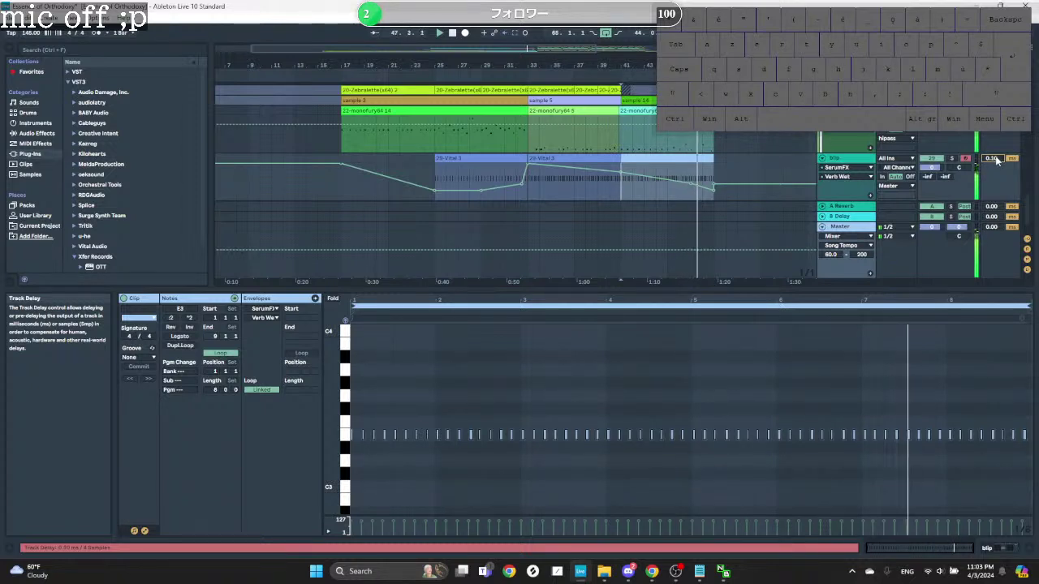
{"action": "left_click_drag", "start_coordinate": [996, 159], "coordinate": [995, 168]}
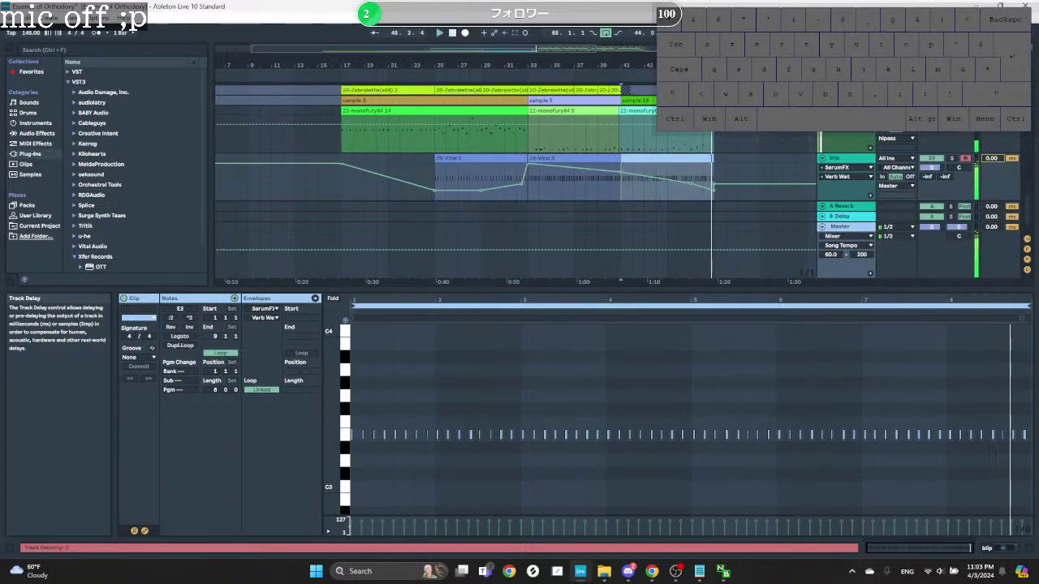
Step: Add the Utility audio effect after SerumFX on the blip track and show its Gain automation
{"action": "scroll", "coordinate": [732, 156], "scroll_direction": "up", "scroll_amount": 3}
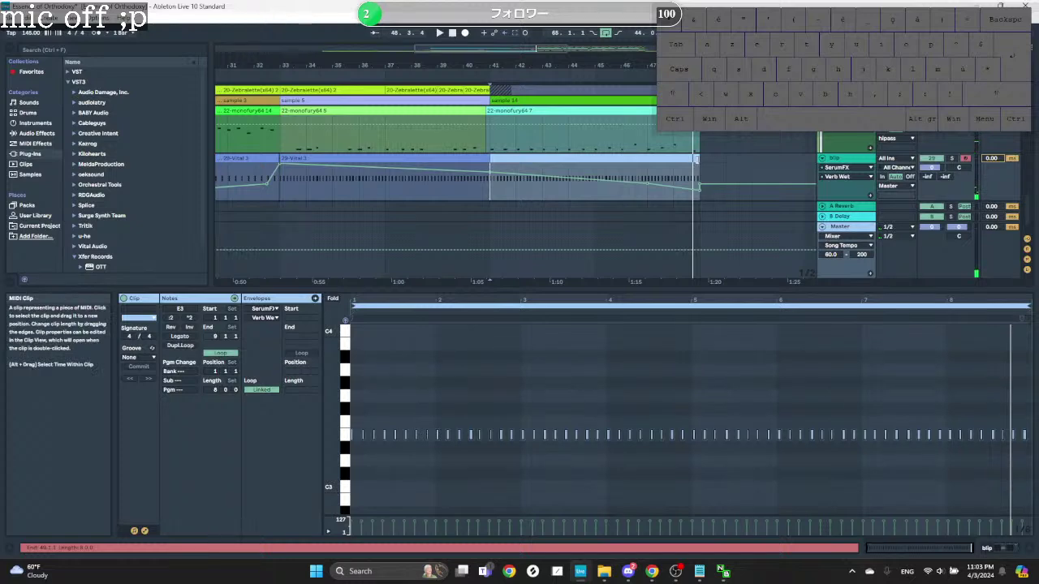
{"action": "key", "text": "shift+Tab"}
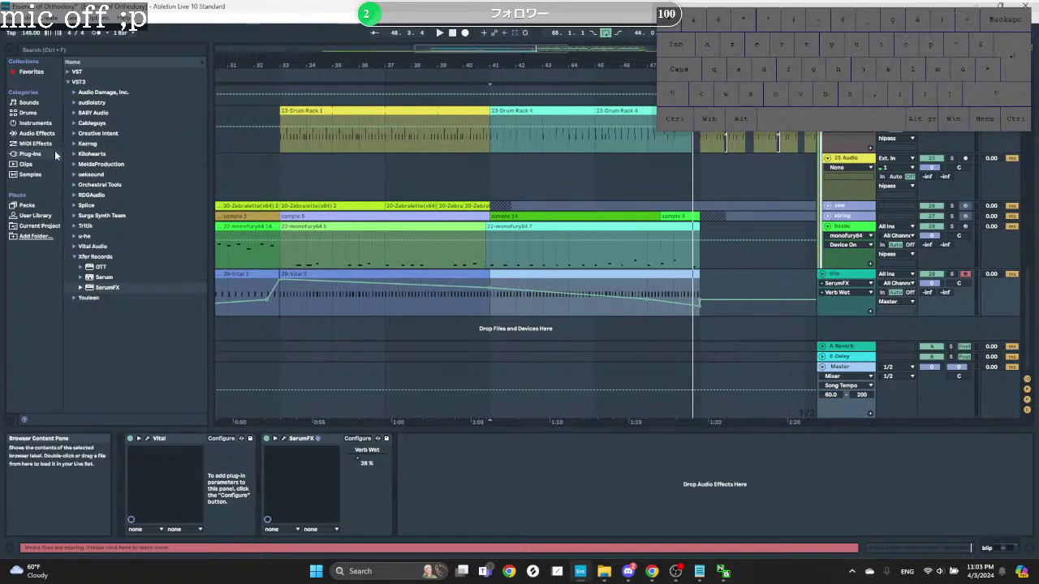
{"action": "left_click", "coordinate": [36, 123]}
{"action": "left_click", "coordinate": [39, 134]}
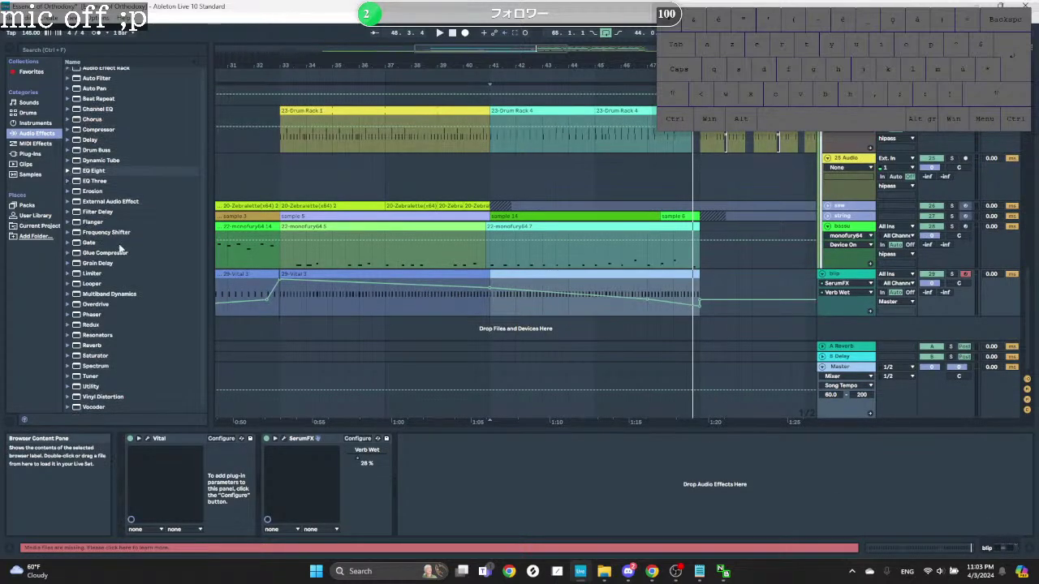
{"action": "left_click", "coordinate": [92, 387]}
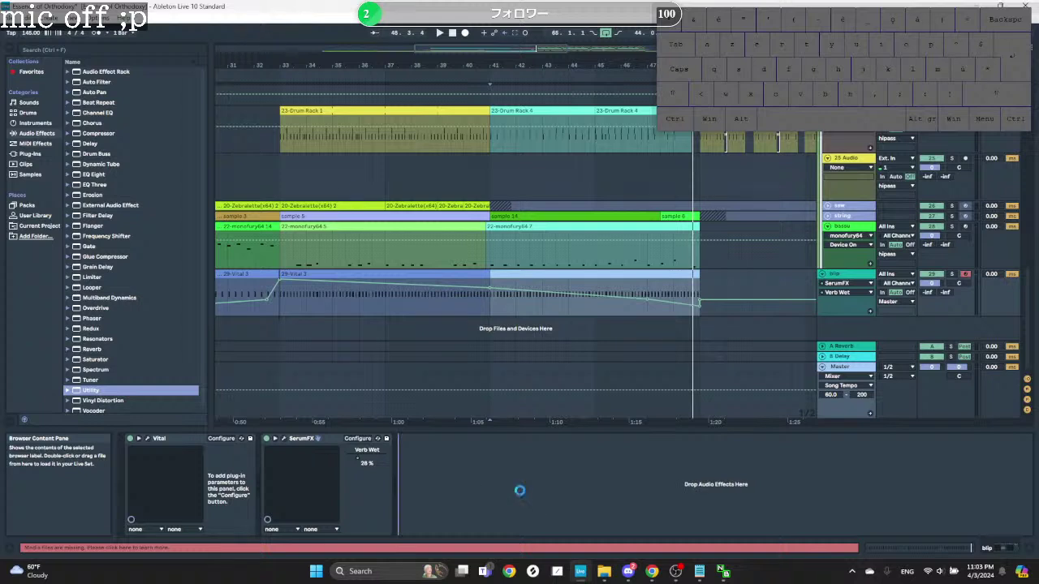
{"action": "left_click", "coordinate": [456, 475]}
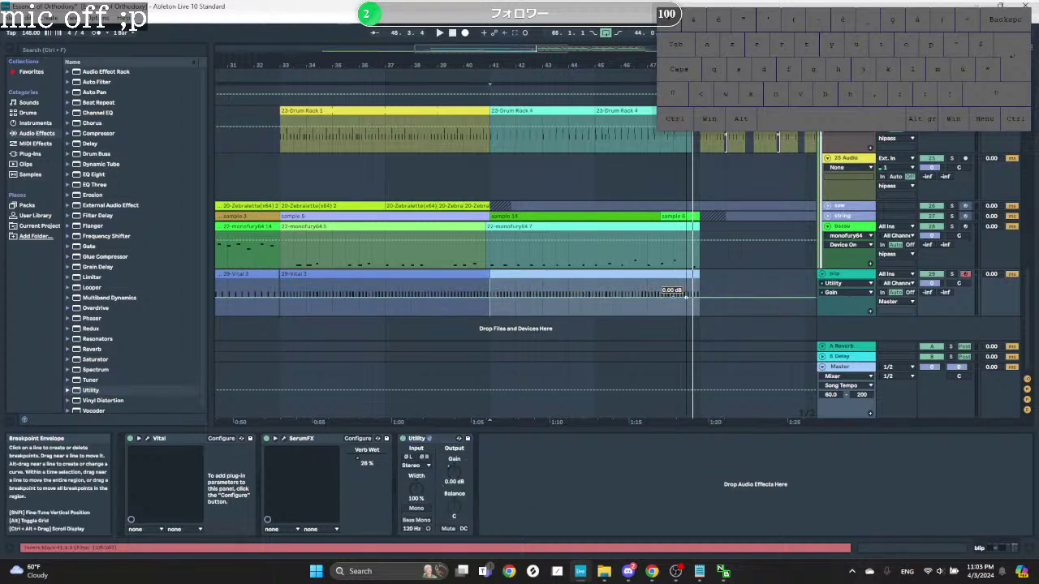
Step: Automate Utility's Gain to drop from 0 dB to -inf dB around bar 48, and play back from bar 25
{"action": "left_click_drag", "start_coordinate": [686, 297], "coordinate": [670, 325]}
{"action": "scroll", "coordinate": [666, 285], "scroll_direction": "down", "scroll_amount": 5}
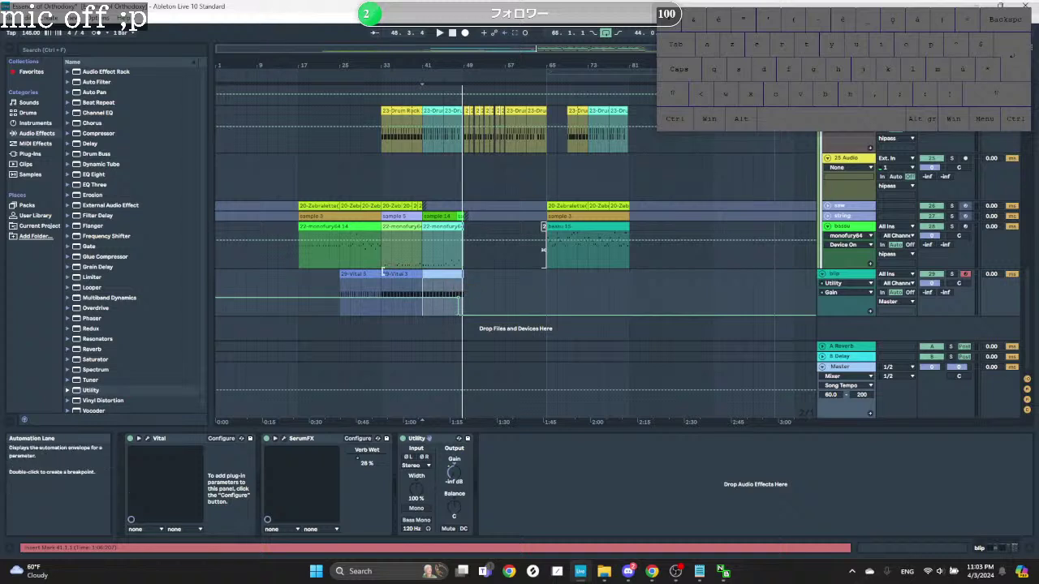
{"action": "left_click", "coordinate": [343, 294]}
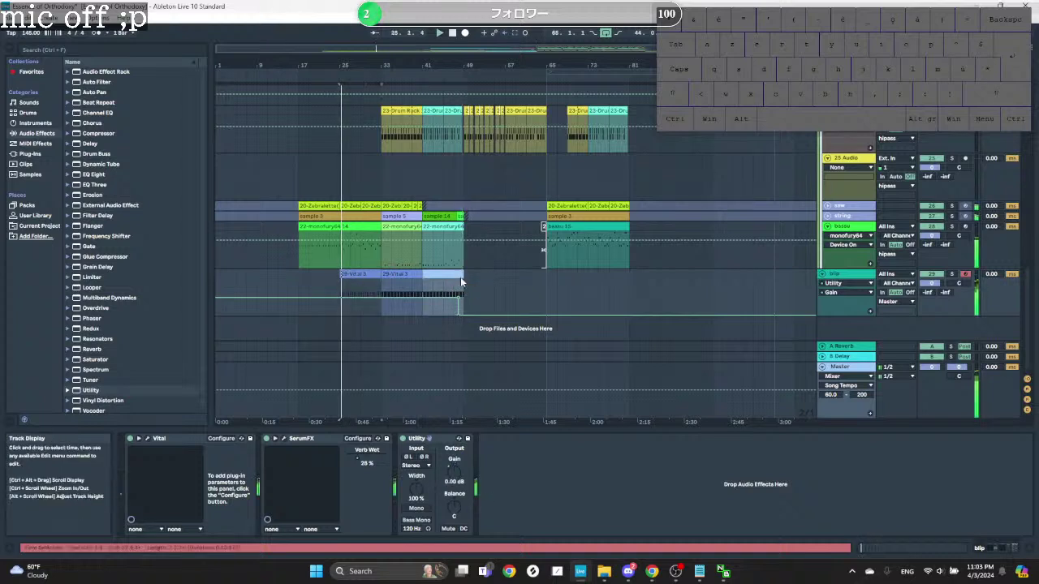
Step: Try a pale green colour on the first two blip clips, from bar 25 to bar 41
{"action": "right_click", "coordinate": [362, 277]}
{"action": "left_click", "coordinate": [424, 389]}
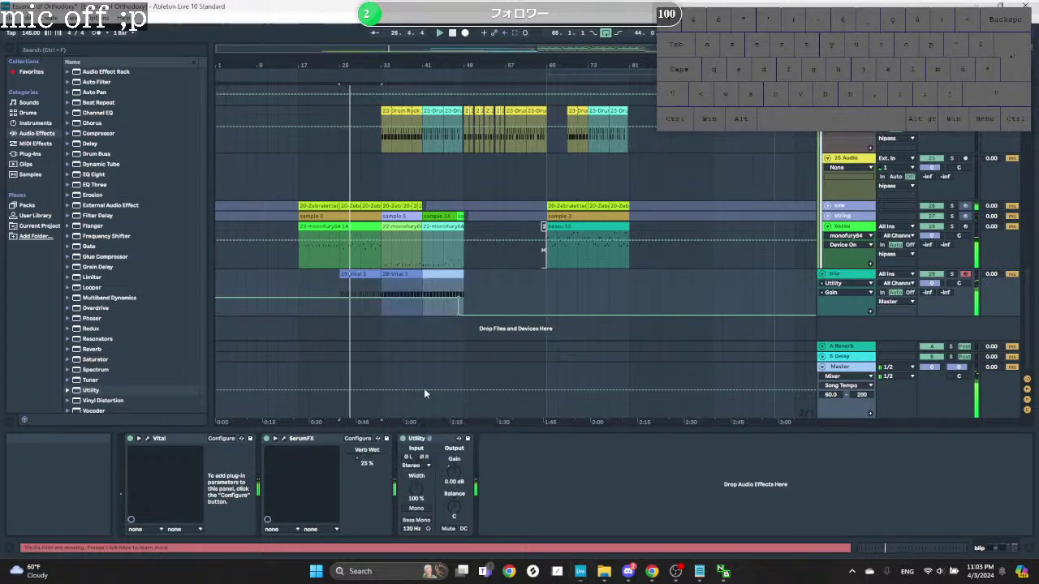
{"action": "right_click", "coordinate": [357, 276]}
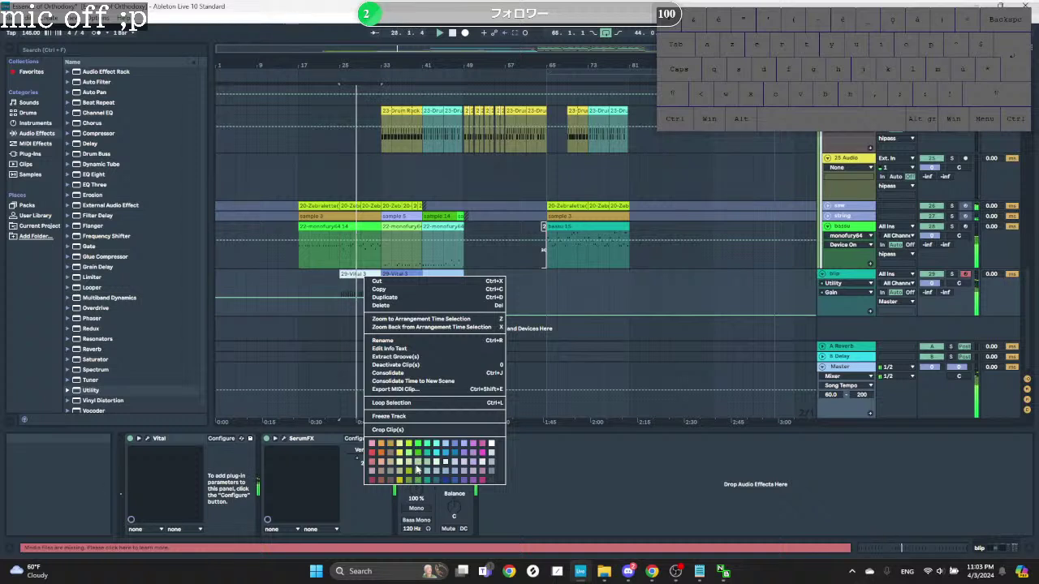
{"action": "left_click", "coordinate": [417, 464]}
{"action": "right_click", "coordinate": [394, 271]}
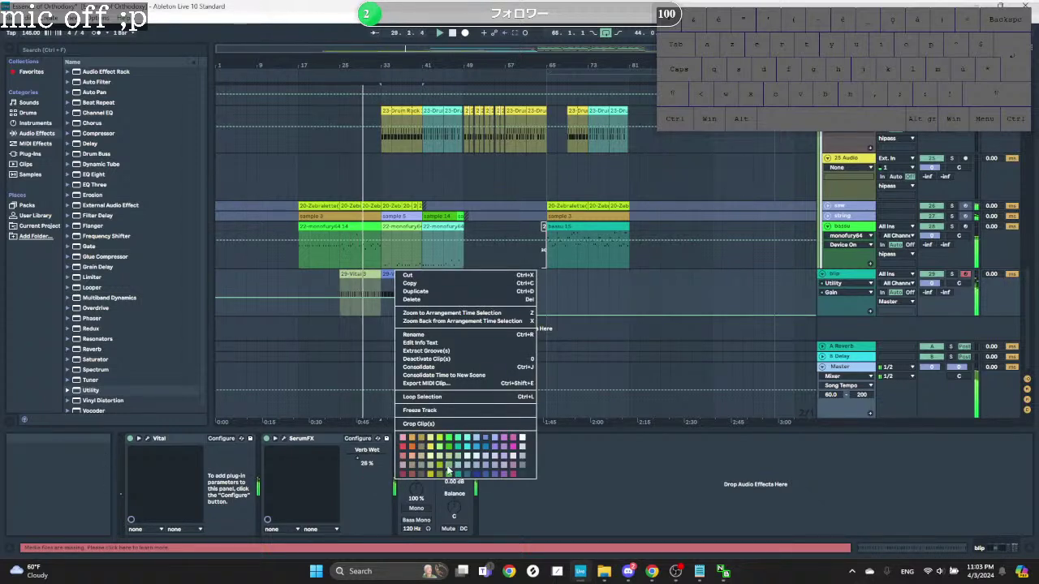
{"action": "left_click", "coordinate": [439, 458]}
Step: Recolour the three blip clips from bar 25 to bar 49 in progressively darker shades of purple
{"action": "right_click", "coordinate": [369, 274]}
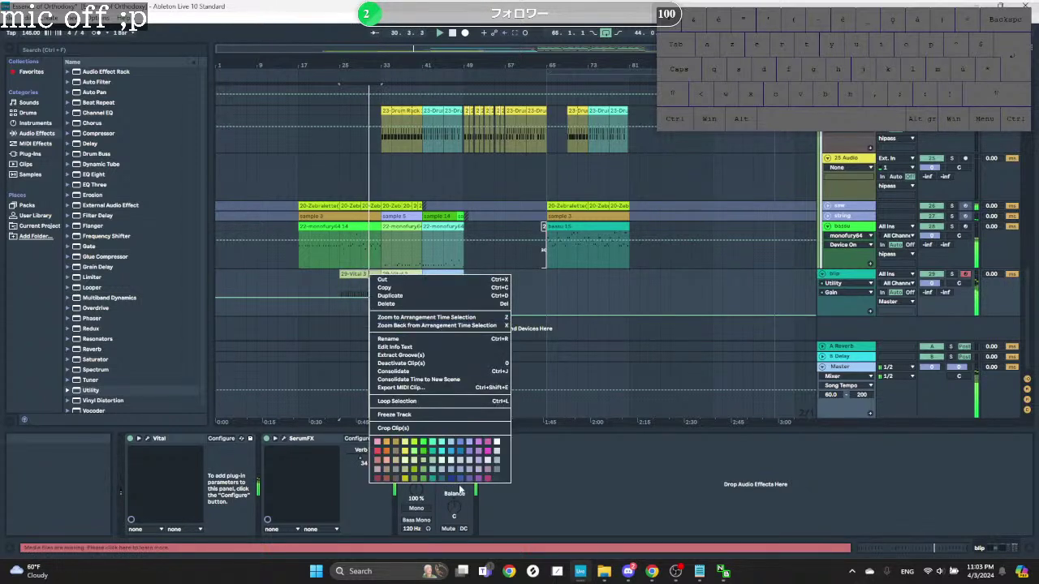
{"action": "left_click", "coordinate": [477, 461]}
{"action": "right_click", "coordinate": [403, 274]}
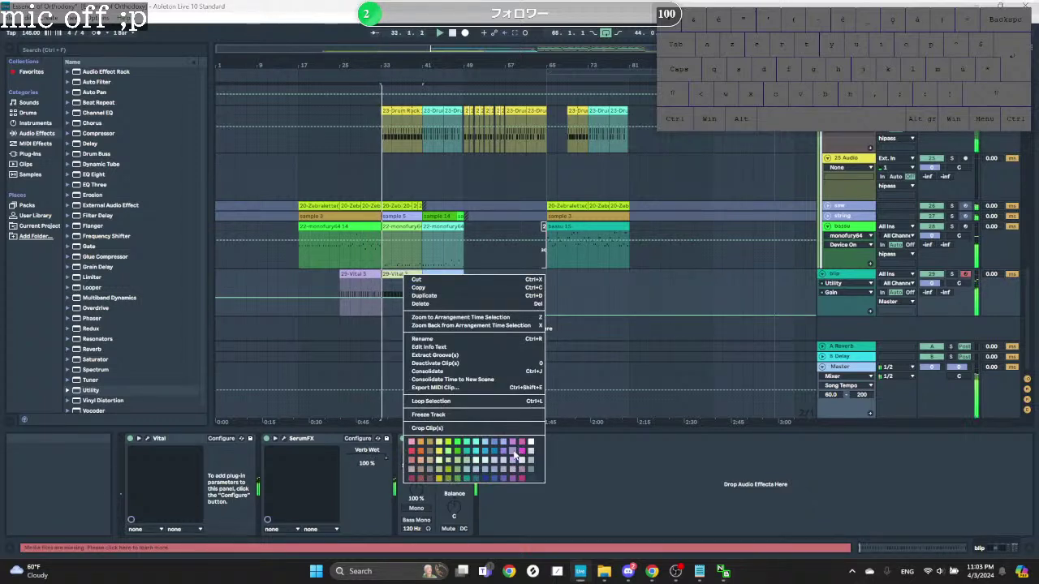
{"action": "left_click", "coordinate": [513, 452]}
{"action": "right_click", "coordinate": [439, 273]}
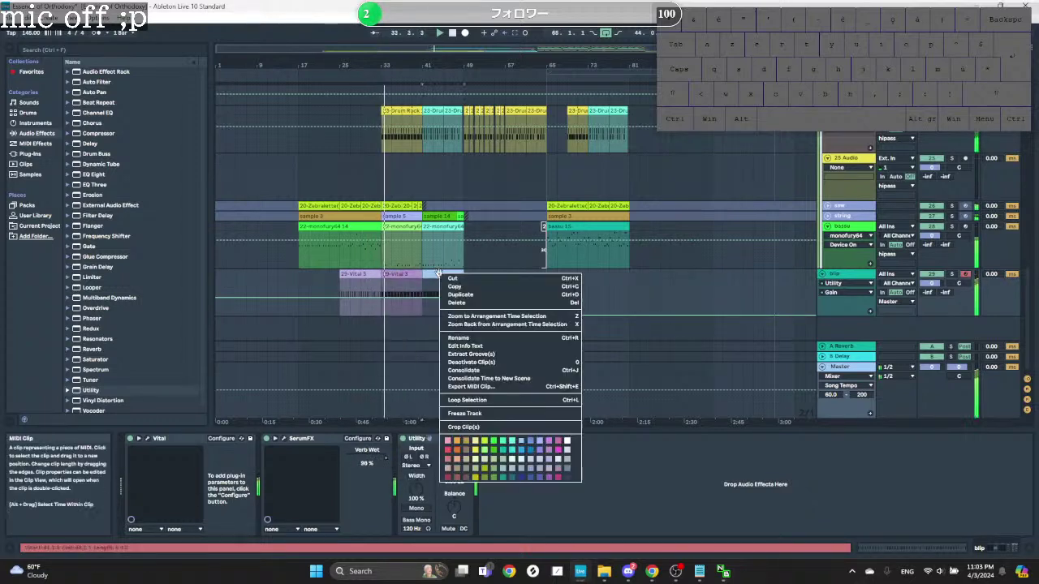
{"action": "left_click", "coordinate": [549, 479]}
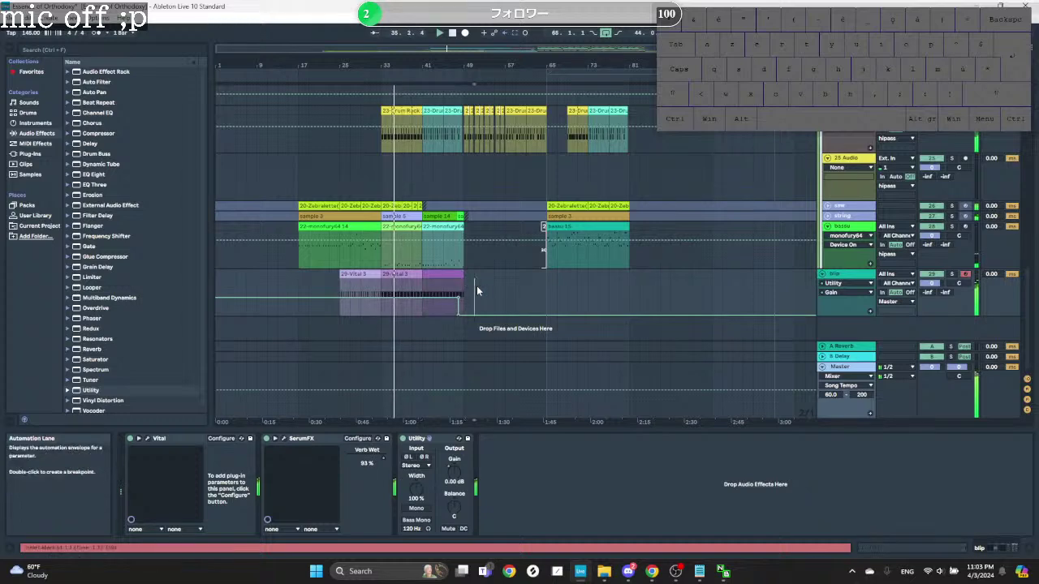
Step: Open the last blip clip, starting at bar 41, and transpose its first bar of notes up to G3 while listening
{"action": "scroll", "coordinate": [414, 285], "scroll_direction": "up", "scroll_amount": 3, "text": "ctrl"}
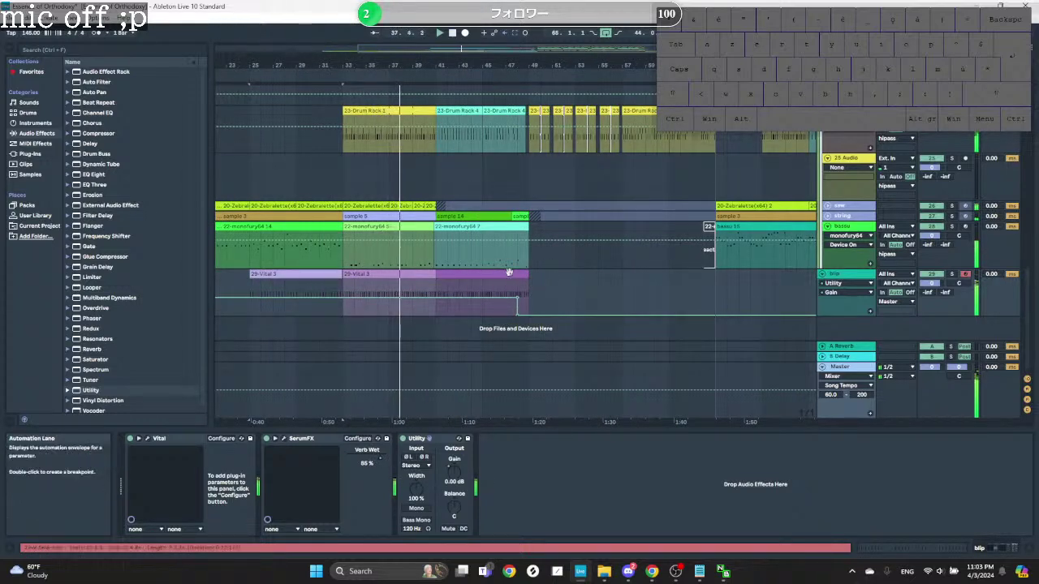
{"action": "scroll", "coordinate": [460, 282], "scroll_direction": "down", "scroll_amount": 3, "text": "ctrl"}
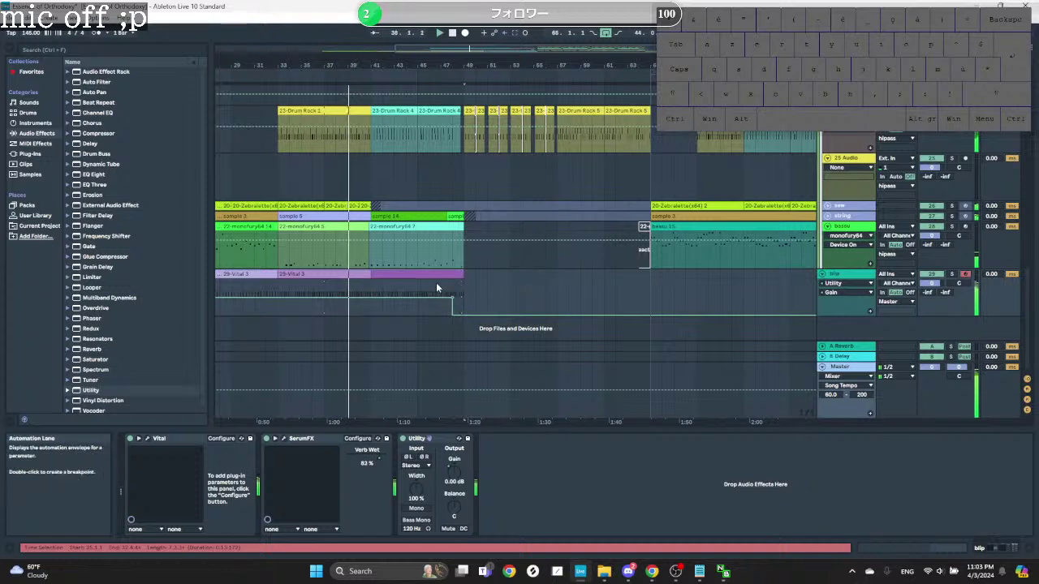
{"action": "double_click", "coordinate": [436, 282]}
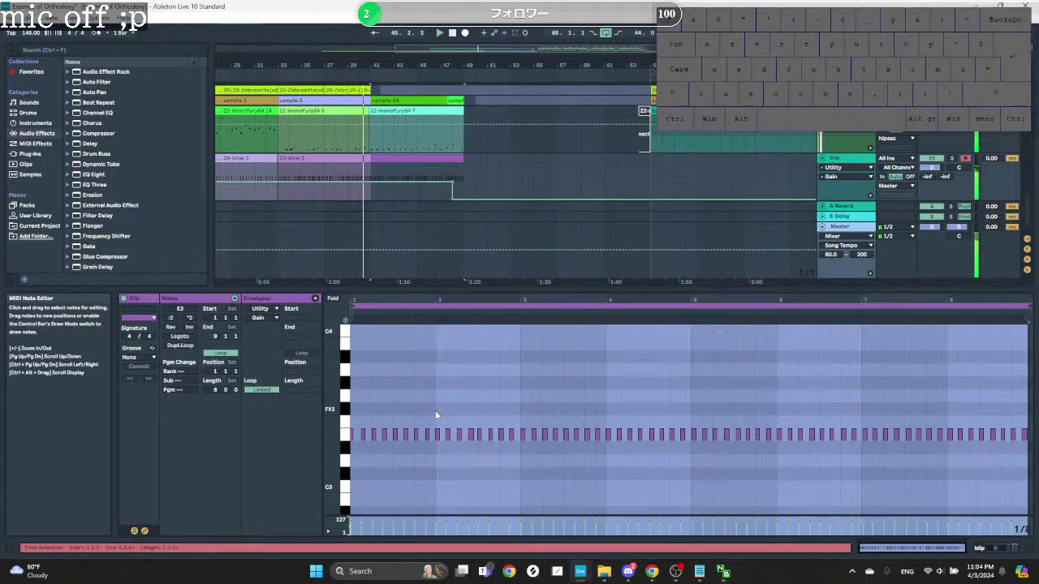
{"action": "left_click_drag", "start_coordinate": [430, 410], "coordinate": [351, 482]}
{"action": "key", "text": "Up"}
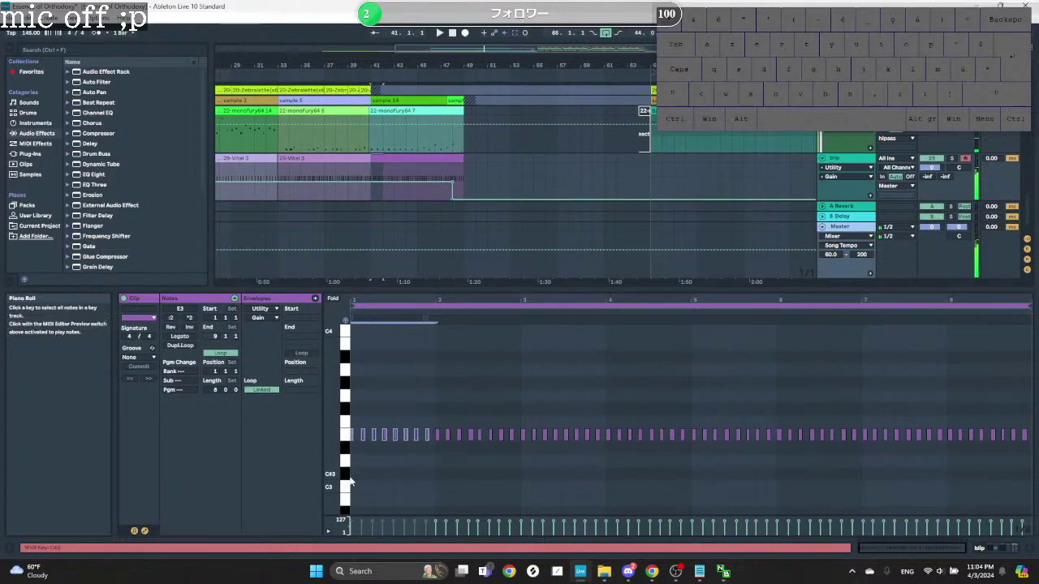
{"action": "key", "text": "Up"}
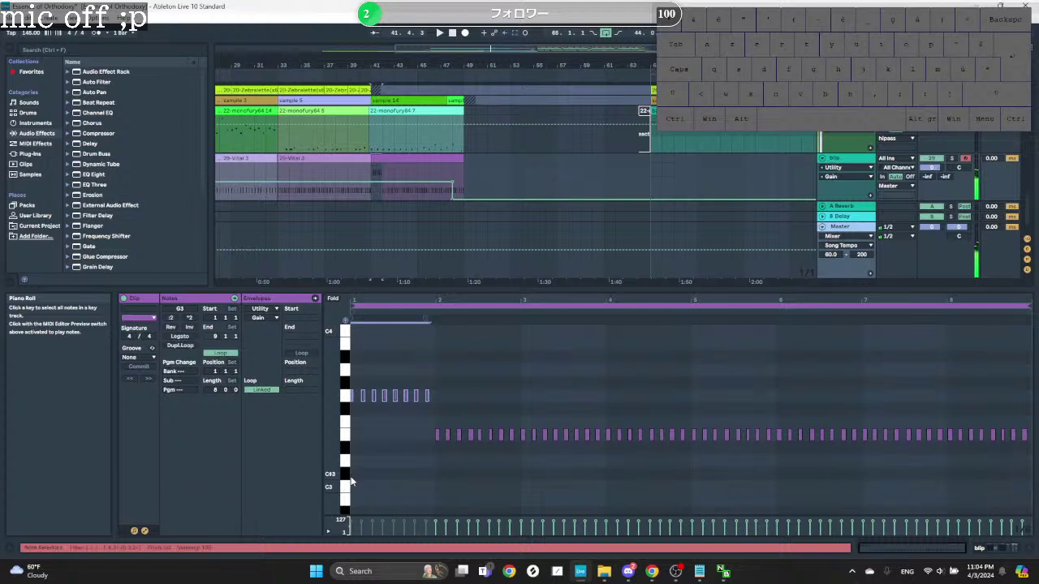
{"action": "key", "text": "Up"}
{"action": "key", "text": "Up"}
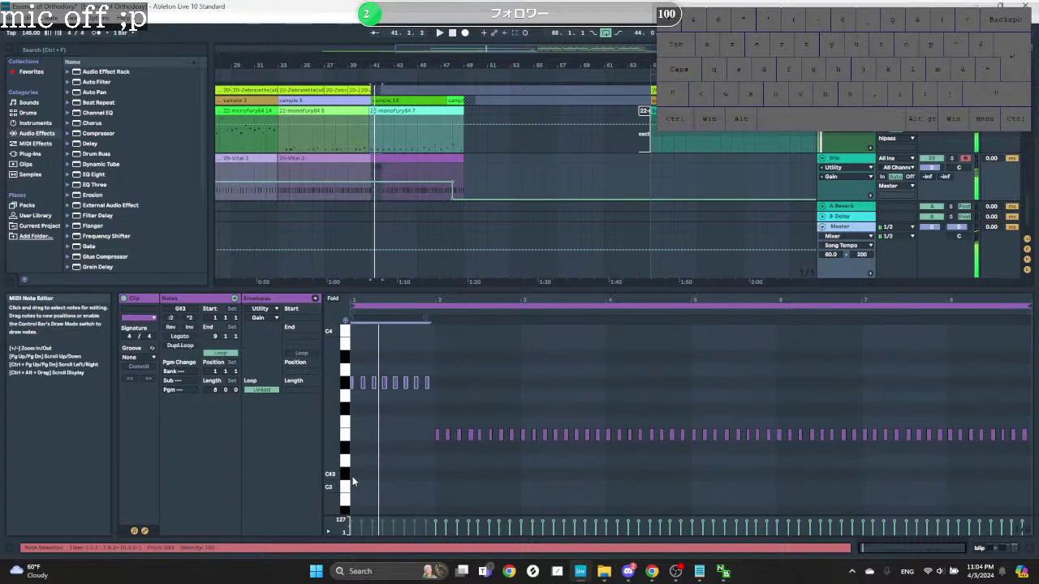
{"action": "key", "text": "Up"}
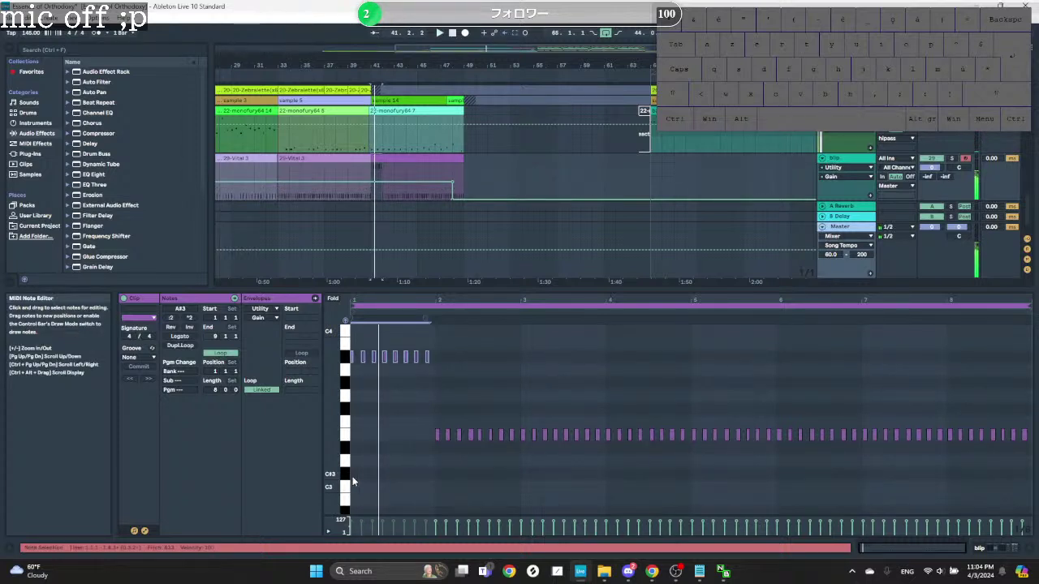
{"action": "key", "text": "Down"}
{"action": "key", "text": "Down"}
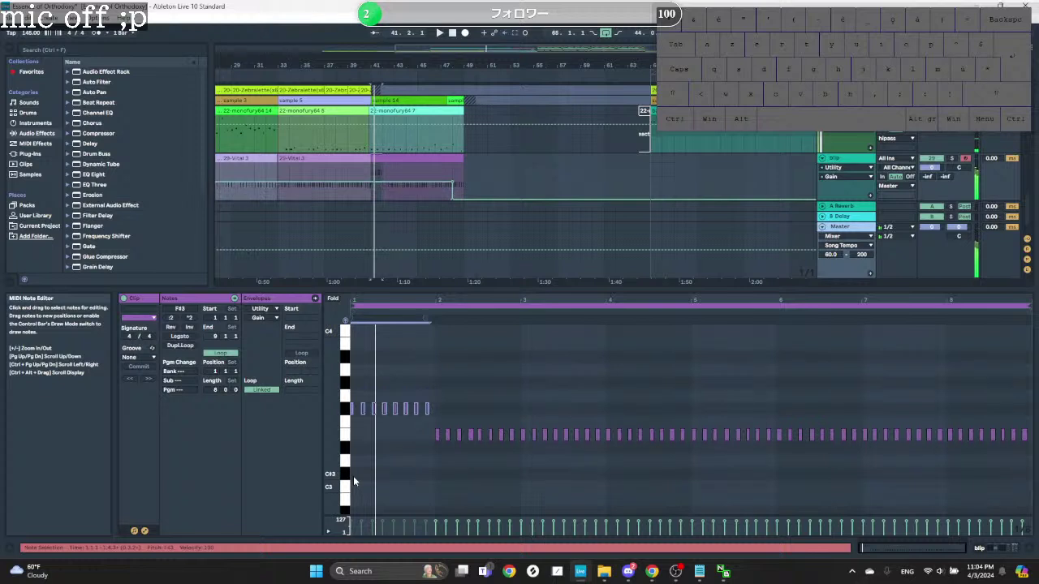
{"action": "key", "text": "space"}
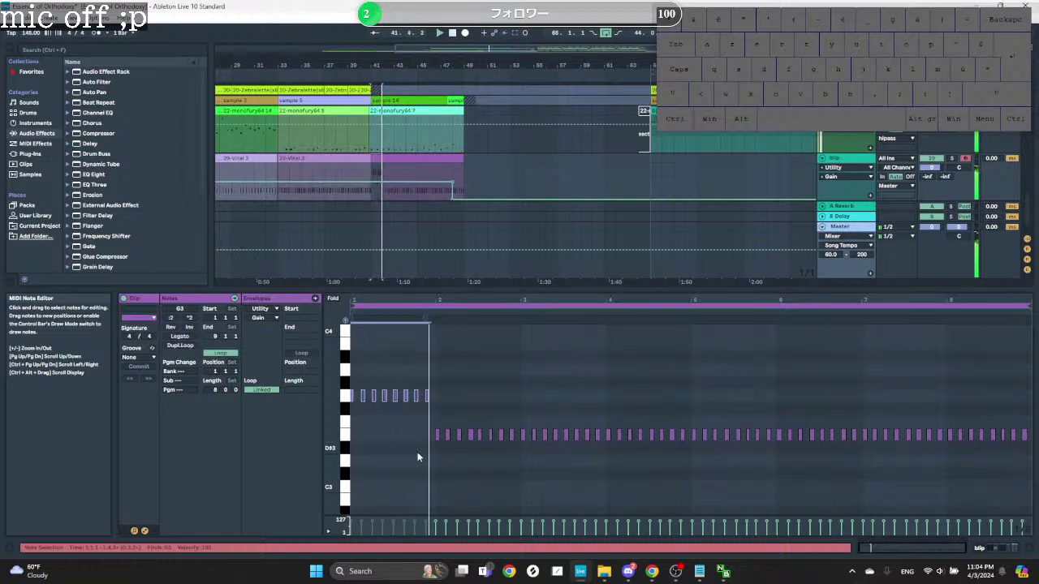
{"action": "key", "text": "space"}
Step: Transpose the notes in the clip's second bar up to F#3 and play back the result
{"action": "left_click_drag", "start_coordinate": [413, 429], "coordinate": [517, 444]}
{"action": "key", "text": "Up"}
{"action": "key", "text": "Up"}
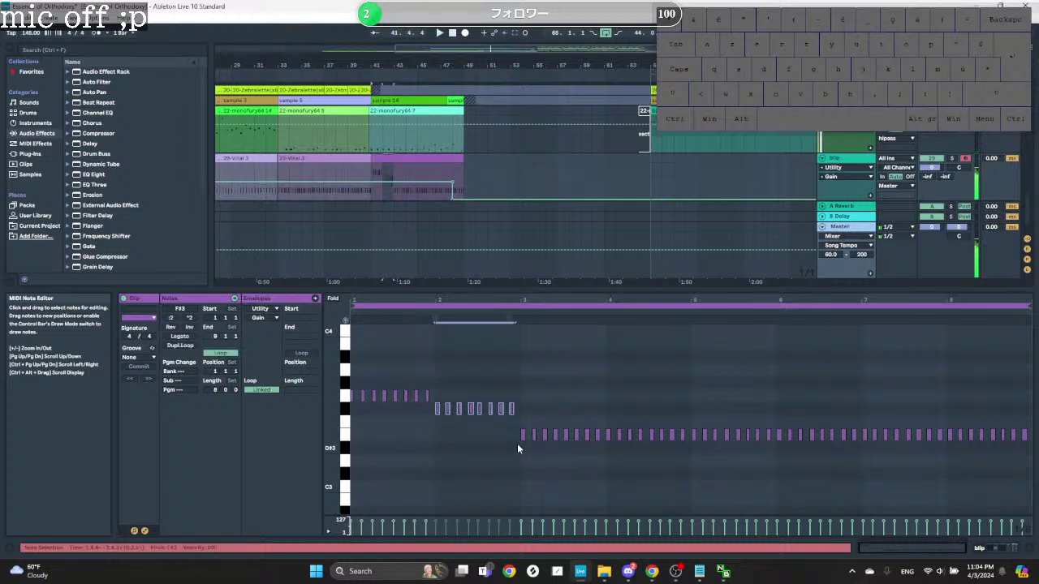
{"action": "key", "text": "space"}
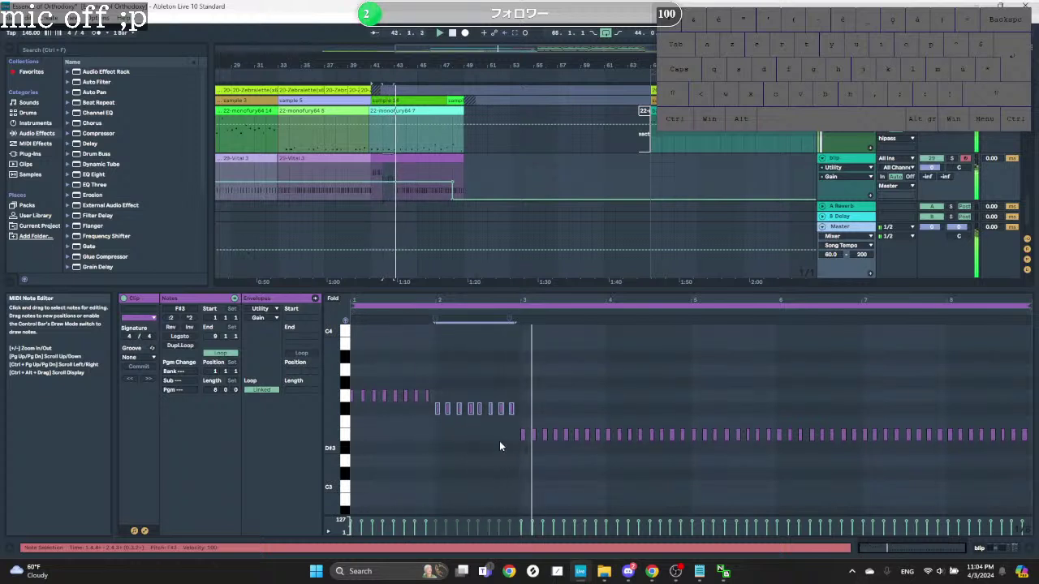
{"action": "key", "text": "space"}
Step: Lower the notes in the second half of the clip's fourth bar to D#3 and raise the fifth bar's notes to G3
{"action": "left_click", "coordinate": [604, 422]}
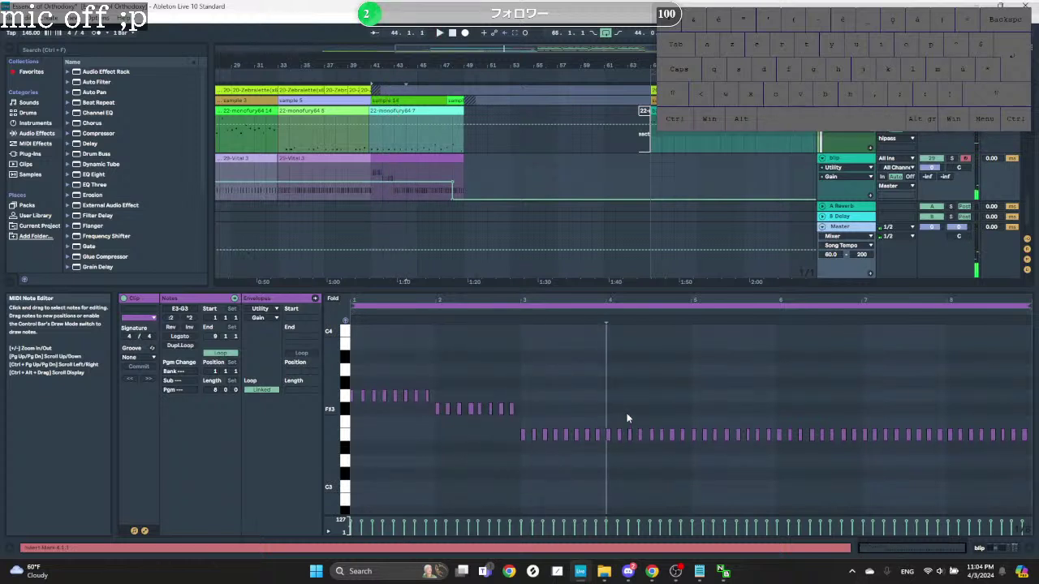
{"action": "left_click_drag", "start_coordinate": [649, 414], "coordinate": [771, 440]}
{"action": "key", "text": "Down"}
{"action": "key", "text": "Up"}
{"action": "key", "text": "Up"}
{"action": "key", "text": "Up"}
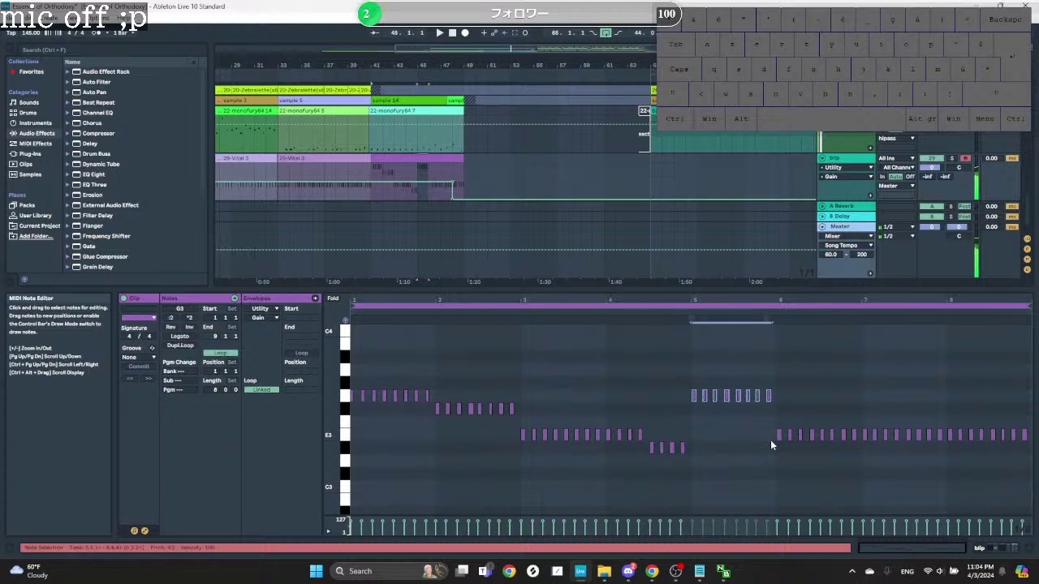
{"action": "scroll", "coordinate": [600, 141], "scroll_direction": "up", "scroll_amount": 2}
{"action": "scroll", "coordinate": [600, 141], "scroll_direction": "down", "scroll_amount": 2}
{"action": "key", "text": "space"}
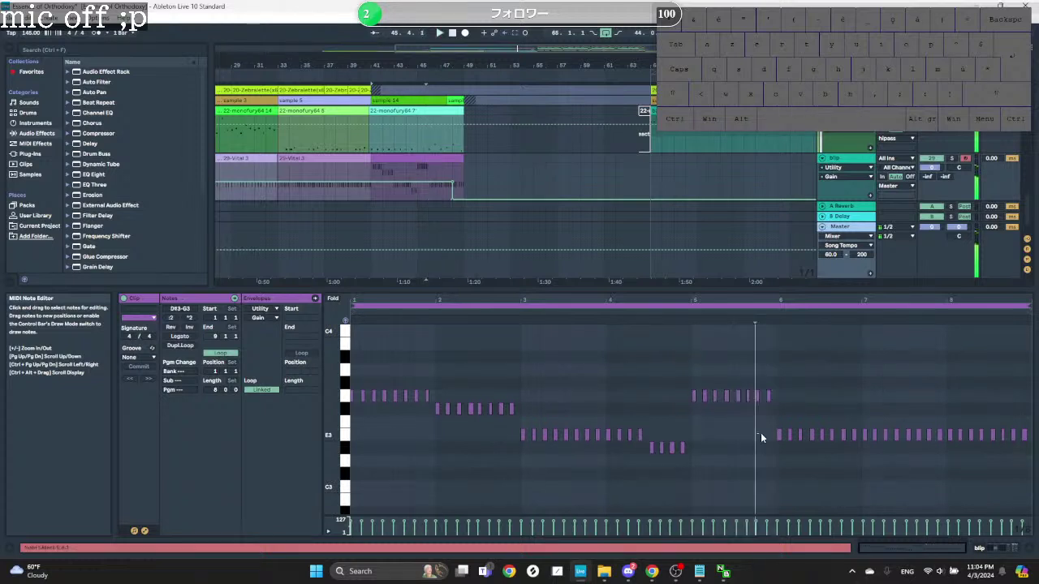
Step: Transpose the notes in the clip's sixth bar up to A3 and play back from the fifth bar
{"action": "left_click_drag", "start_coordinate": [758, 434], "coordinate": [858, 437]}
{"action": "key", "text": "Up"}
{"action": "key", "text": "Up"}
{"action": "key", "text": "Up"}
{"action": "key", "text": "Up"}
{"action": "key", "text": "Up"}
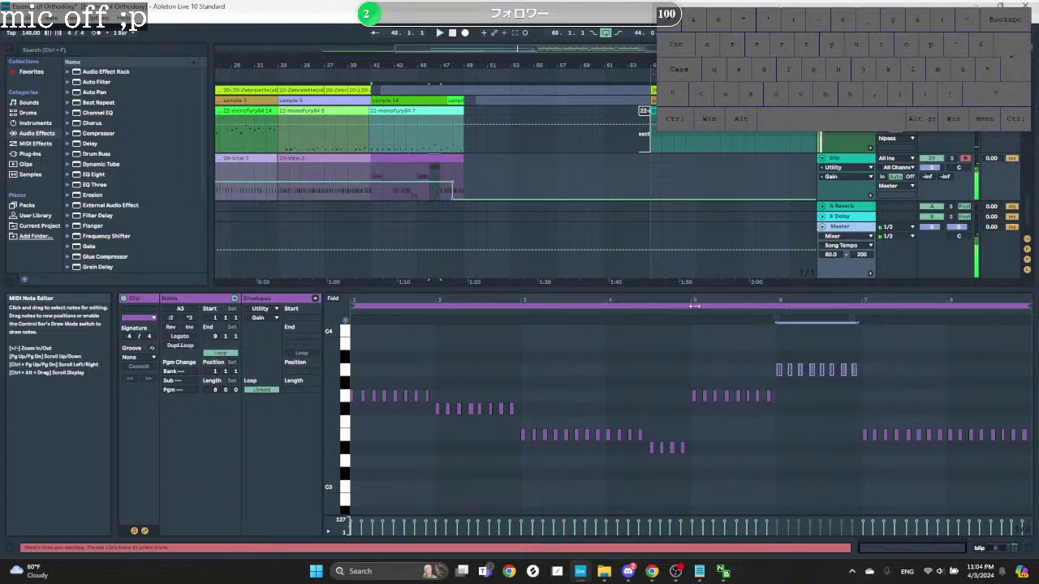
{"action": "left_click", "coordinate": [691, 315]}
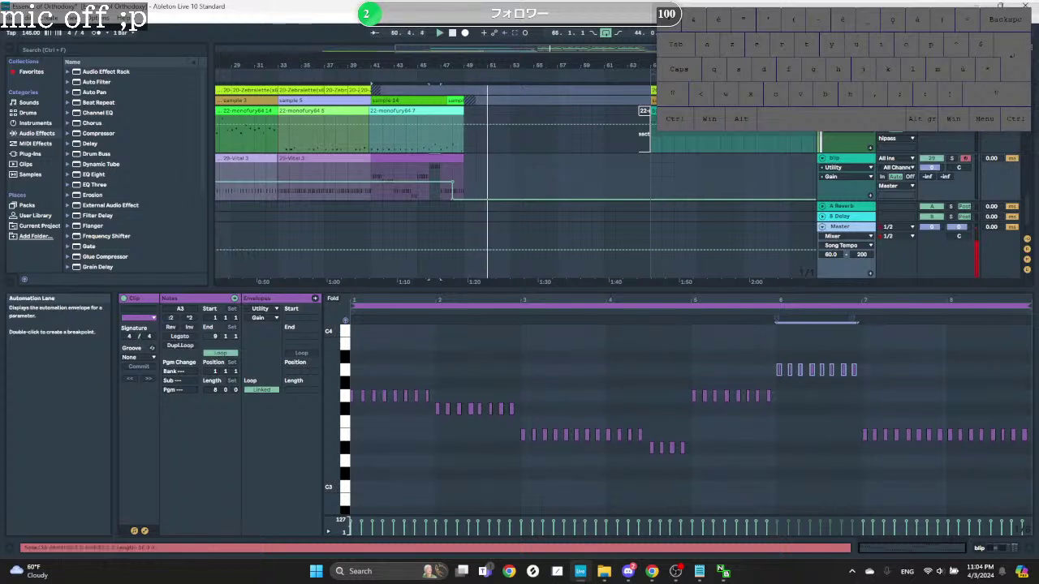
Step: Examine the volume levels of the percussion, bass and riser tracks while the following section plays
{"action": "scroll", "coordinate": [736, 133], "scroll_direction": "up", "scroll_amount": 3}
{"action": "scroll", "coordinate": [809, 132], "scroll_direction": "down", "scroll_amount": 6}
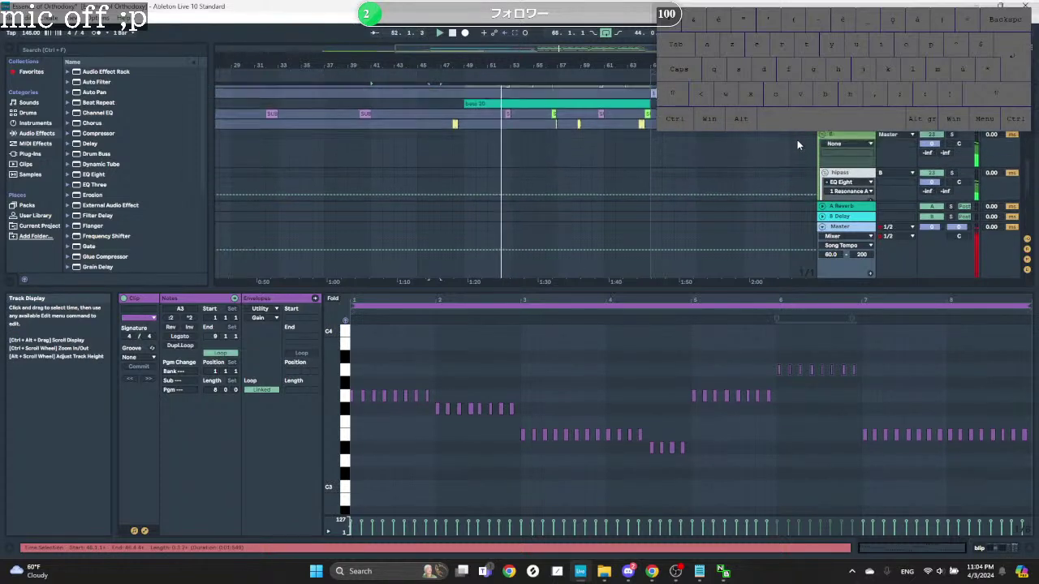
{"action": "scroll", "coordinate": [885, 154], "scroll_direction": "down", "scroll_amount": 3}
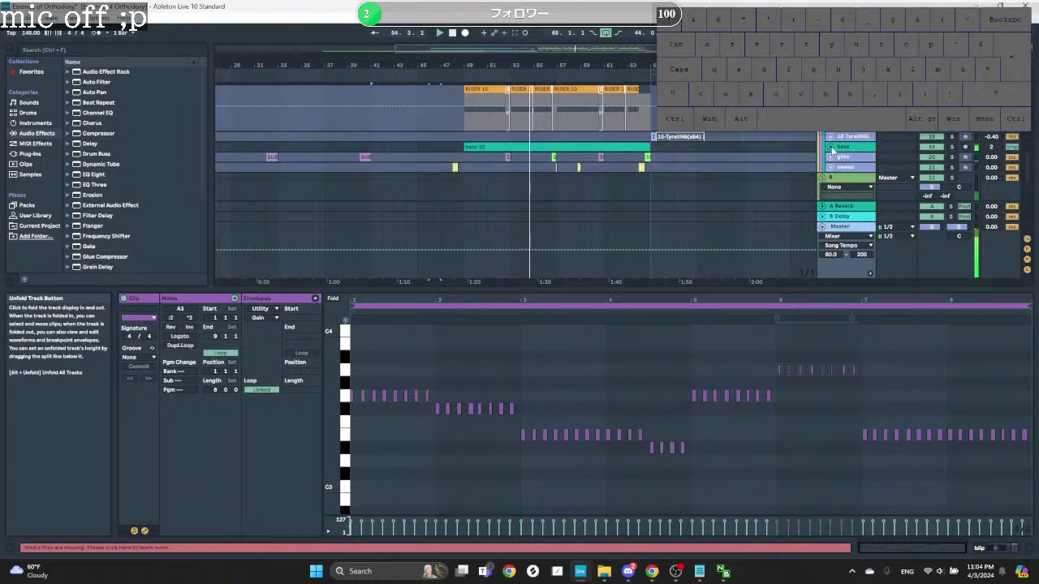
{"action": "scroll", "coordinate": [832, 151], "scroll_direction": "down", "scroll_amount": 6}
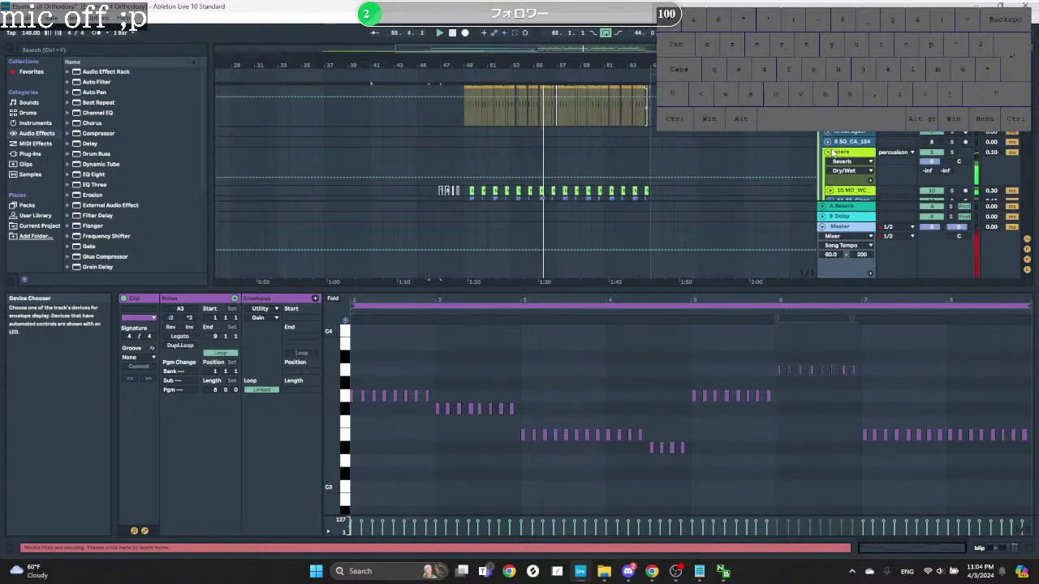
{"action": "scroll", "coordinate": [832, 151], "scroll_direction": "up", "scroll_amount": 1}
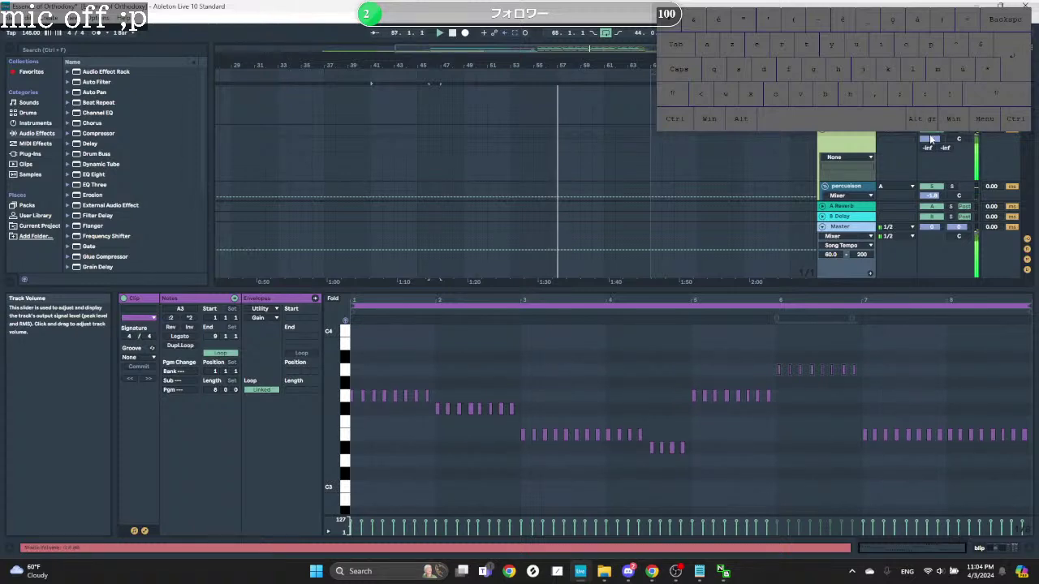
{"action": "scroll", "coordinate": [933, 142], "scroll_direction": "up", "scroll_amount": 5}
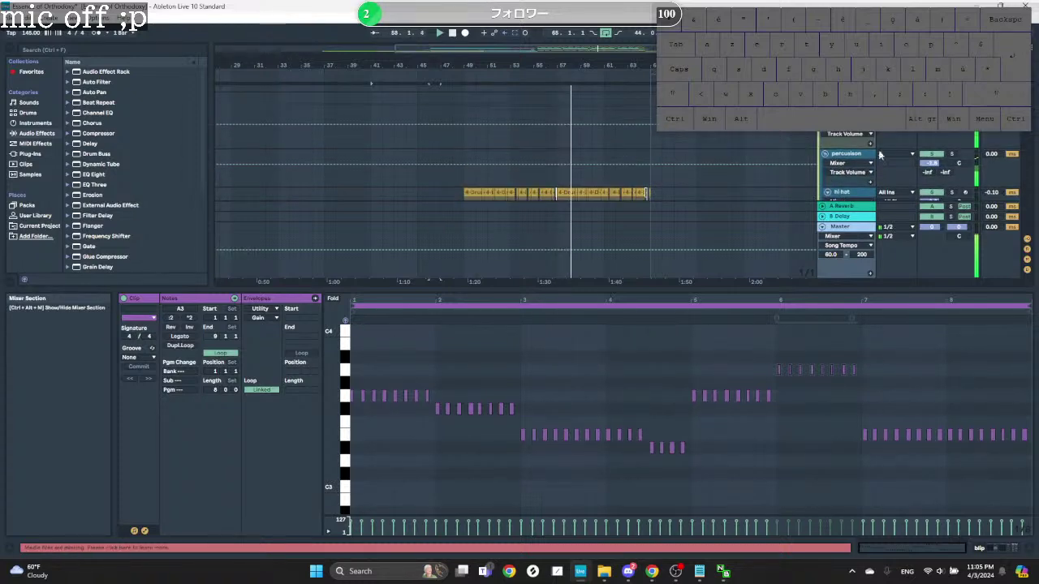
{"action": "scroll", "coordinate": [830, 162], "scroll_direction": "down", "scroll_amount": 2}
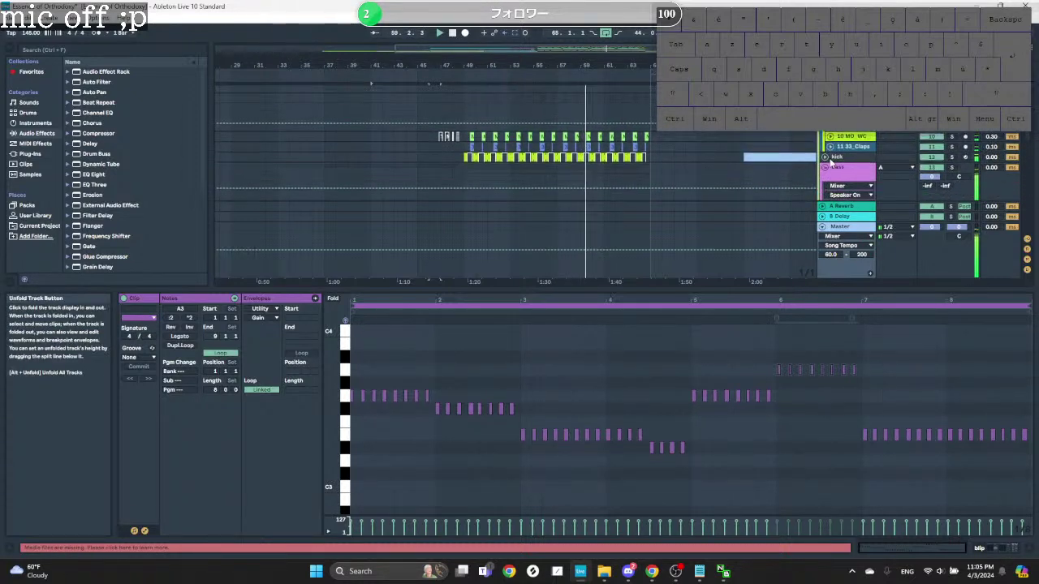
{"action": "scroll", "coordinate": [909, 150], "scroll_direction": "down", "scroll_amount": 1}
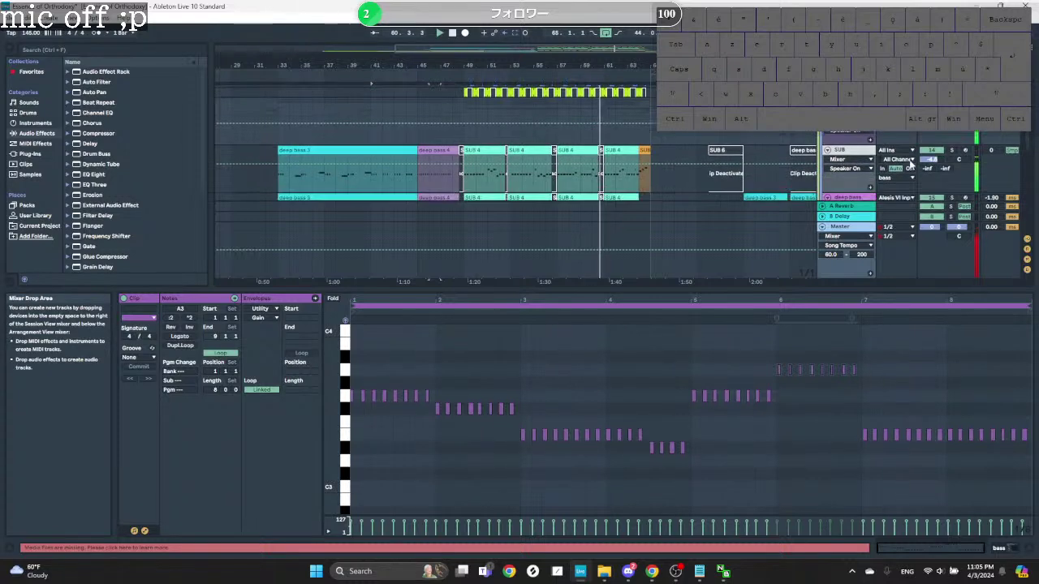
{"action": "scroll", "coordinate": [858, 154], "scroll_direction": "down", "scroll_amount": 3}
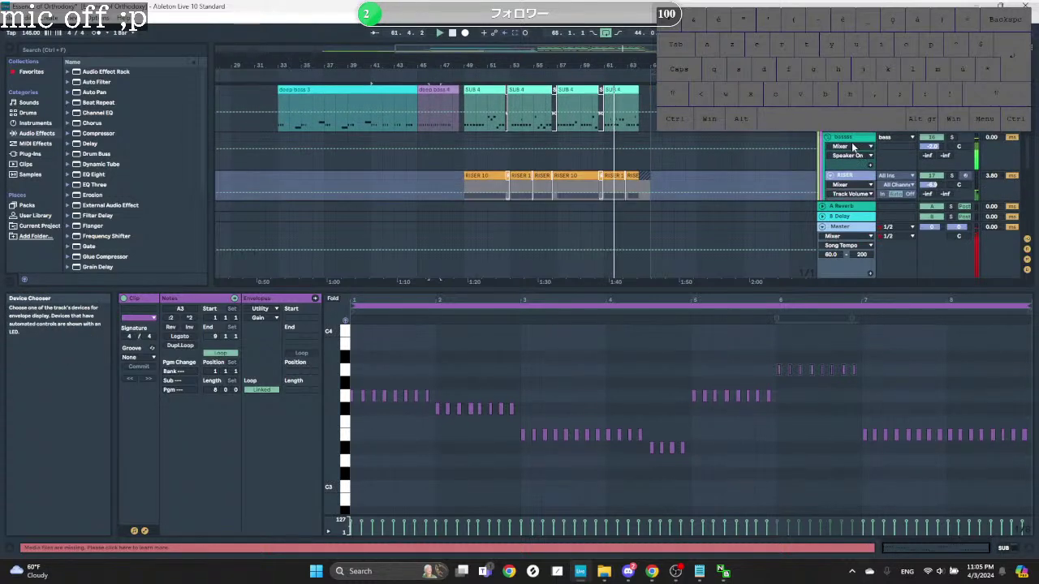
{"action": "scroll", "coordinate": [858, 155], "scroll_direction": "down", "scroll_amount": 1}
{"action": "scroll", "coordinate": [855, 145], "scroll_direction": "down", "scroll_amount": 4}
Step: Raise the SUB track's volume to -3.3 dB and show the bass group's device chain instead of the clip notes
{"action": "scroll", "coordinate": [855, 141], "scroll_direction": "up", "scroll_amount": 2}
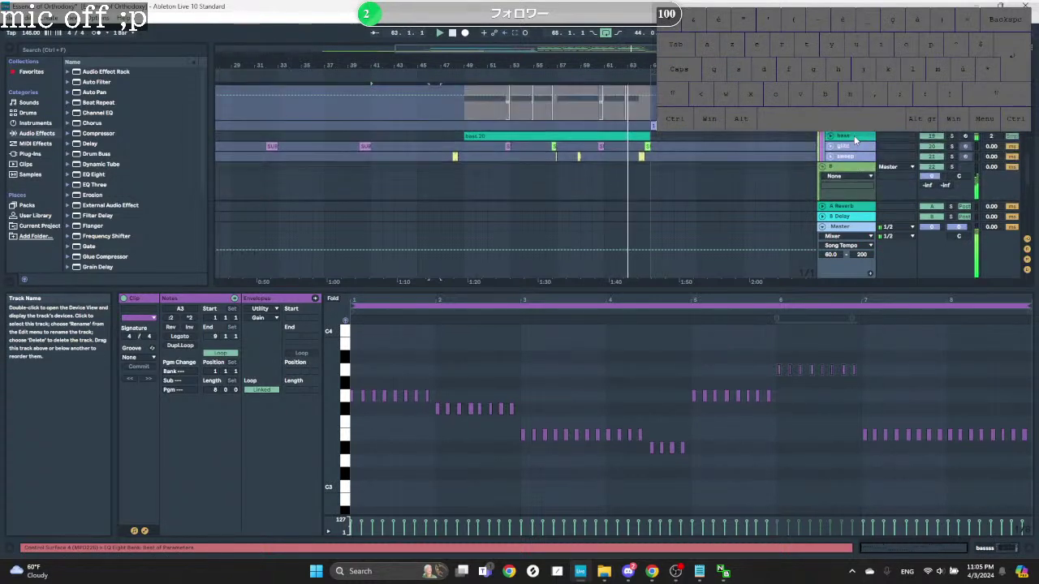
{"action": "scroll", "coordinate": [856, 160], "scroll_direction": "up", "scroll_amount": 5}
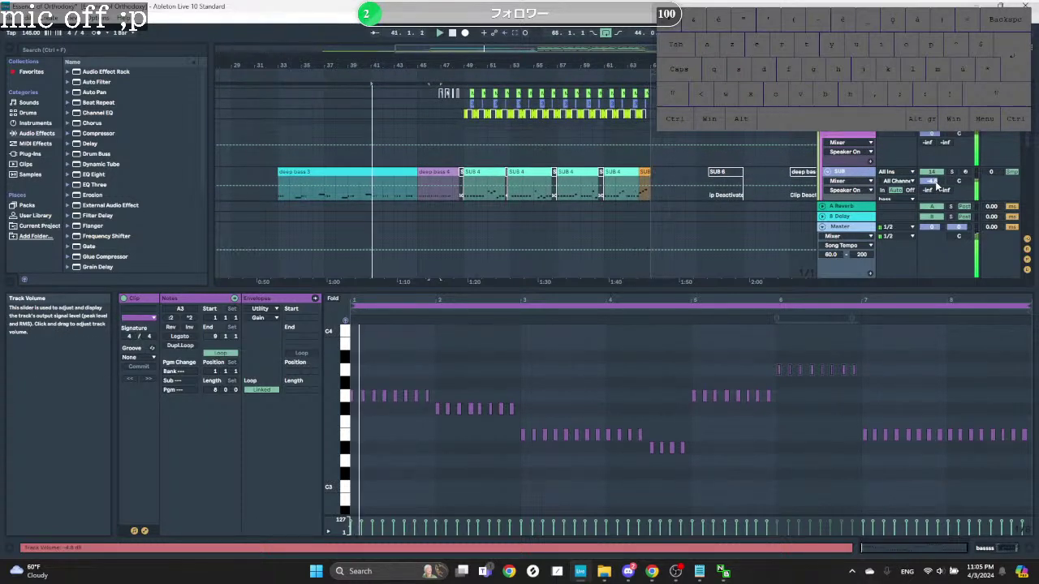
{"action": "left_click_drag", "start_coordinate": [928, 181], "coordinate": [928, 178]}
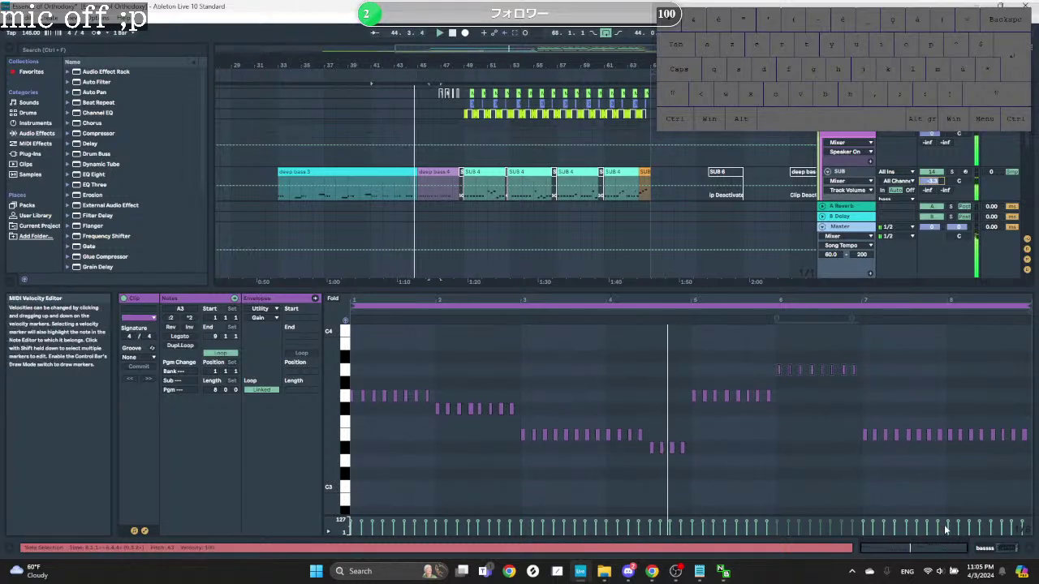
{"action": "left_click", "coordinate": [995, 547]}
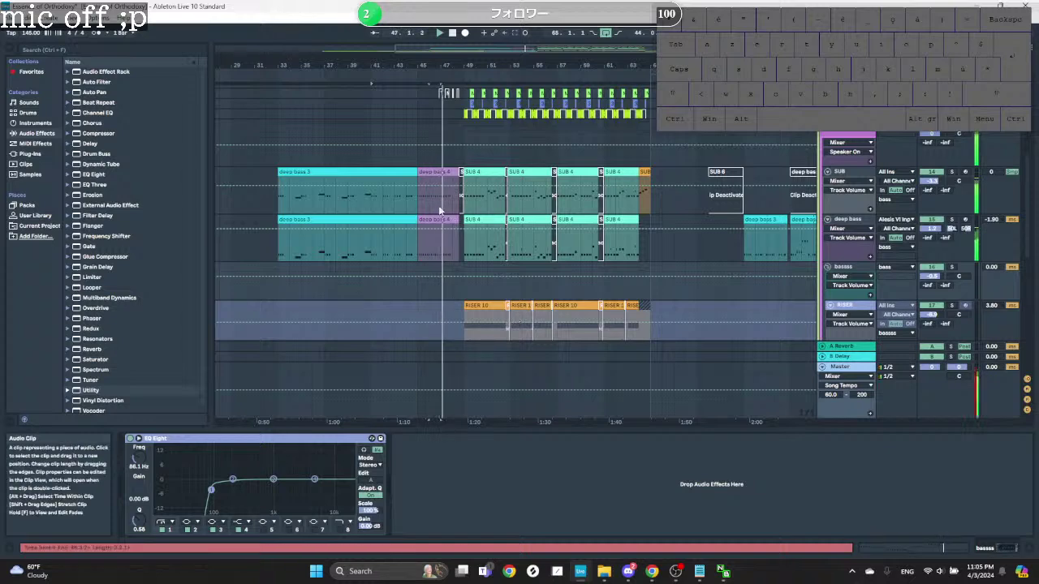
Step: Unfold the bass track below the riser, show its device chain and add a Reverb after the EQ Eight
{"action": "scroll", "coordinate": [438, 205], "scroll_direction": "up", "scroll_amount": 5}
{"action": "scroll", "coordinate": [430, 191], "scroll_direction": "down", "scroll_amount": 5}
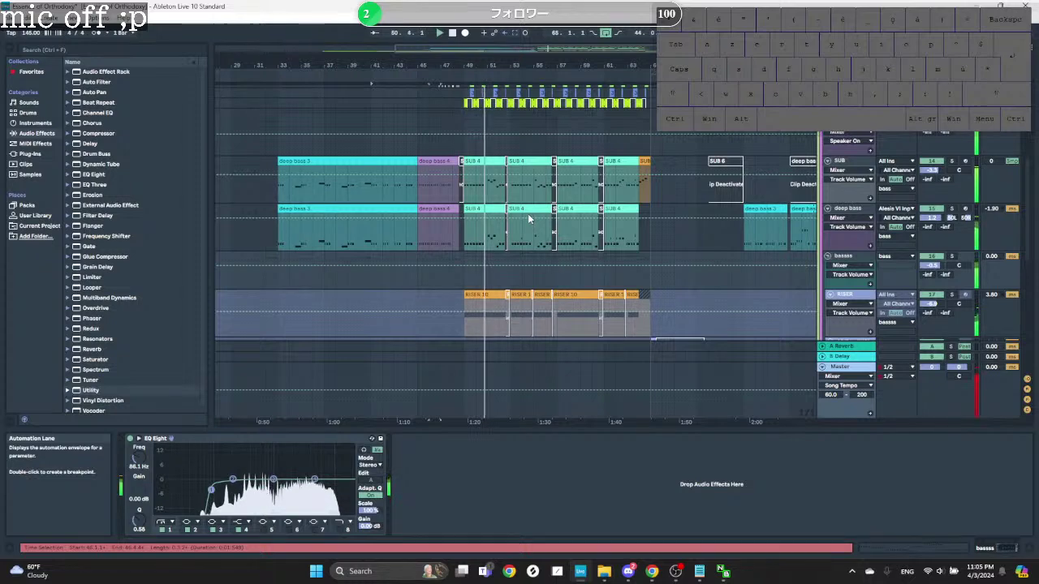
{"action": "scroll", "coordinate": [867, 264], "scroll_direction": "down", "scroll_amount": 3}
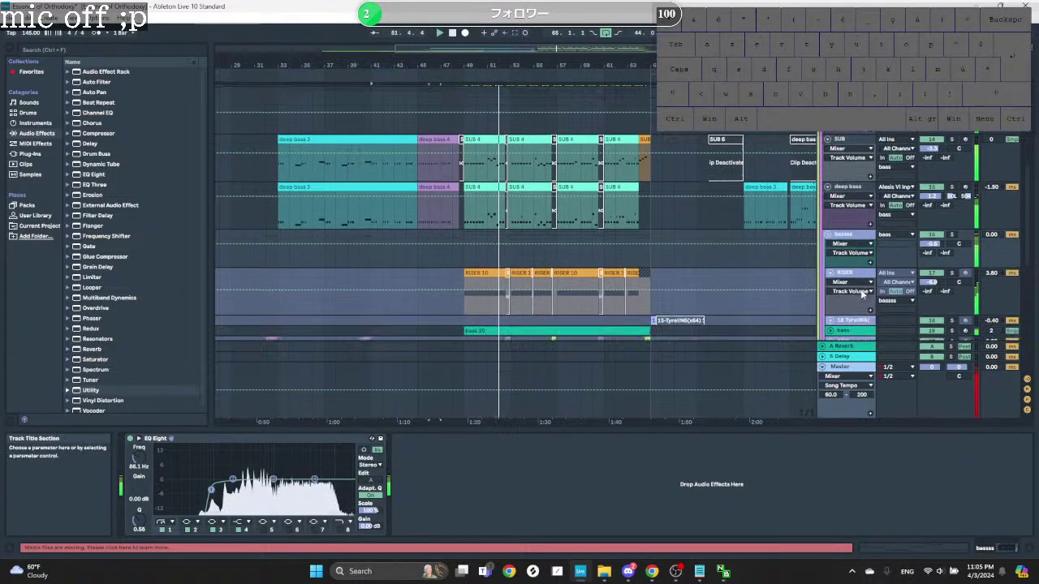
{"action": "scroll", "coordinate": [856, 244], "scroll_direction": "down", "scroll_amount": 3}
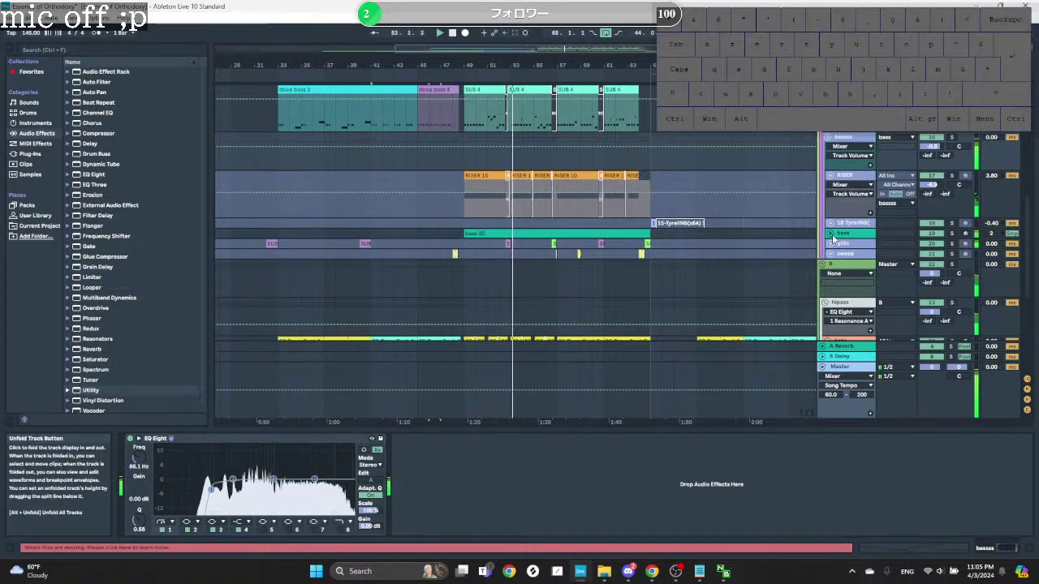
{"action": "double_click", "coordinate": [852, 233]}
{"action": "left_click", "coordinate": [570, 439]}
{"action": "key", "text": "Delete"}
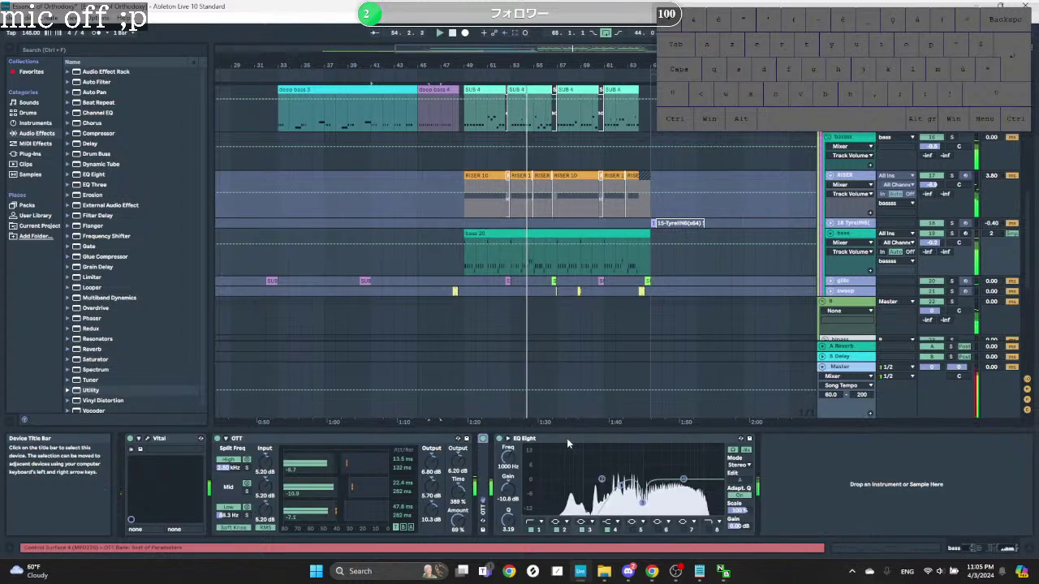
{"action": "scroll", "coordinate": [101, 323], "scroll_direction": "down", "scroll_amount": 1}
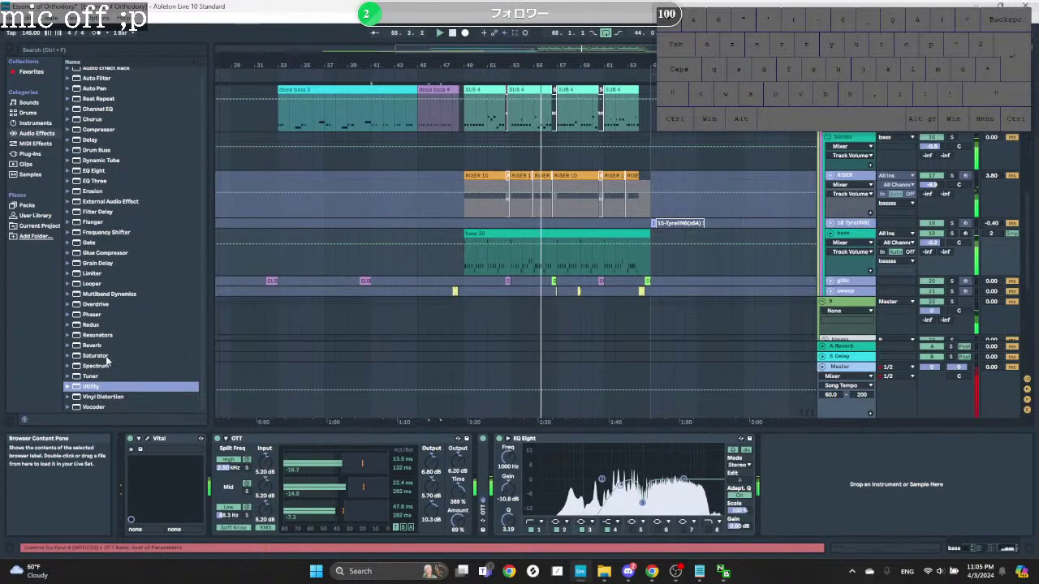
{"action": "left_click_drag", "start_coordinate": [92, 346], "coordinate": [846, 482]}
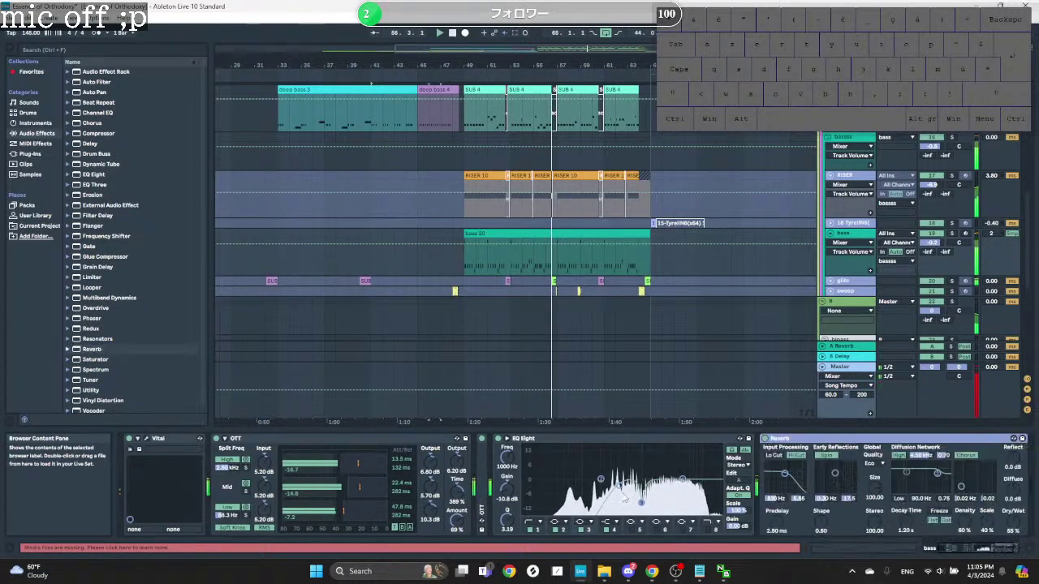
Step: Lower EQ Eight's first band to 211 Hz and set the Reverb to 7.1% Dry/Wet with Mid quality
{"action": "left_click_drag", "start_coordinate": [619, 486], "coordinate": [606, 486]}
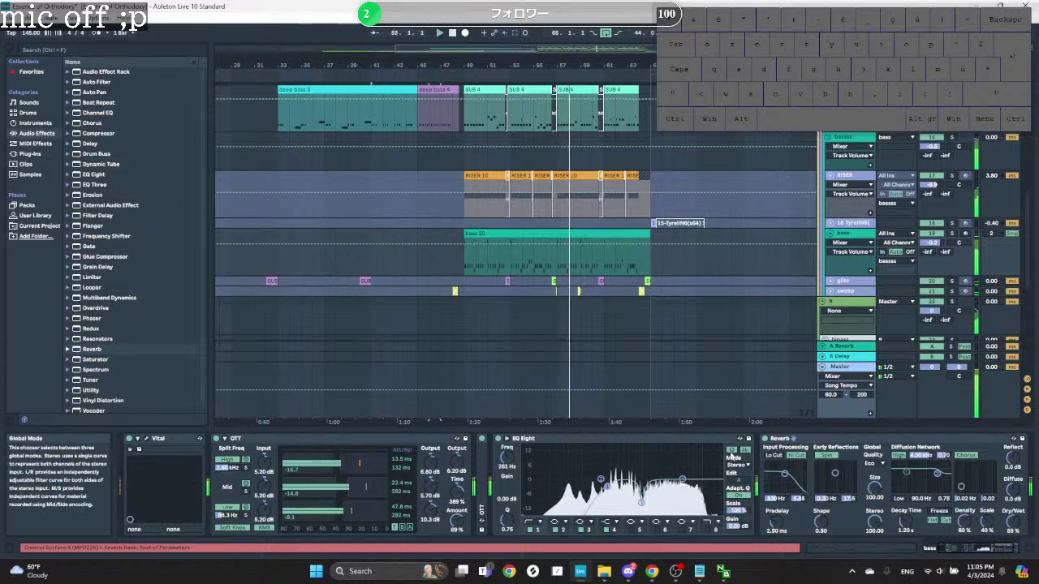
{"action": "left_click", "coordinate": [732, 449]}
{"action": "left_click_drag", "start_coordinate": [1013, 521], "coordinate": [1013, 574]}
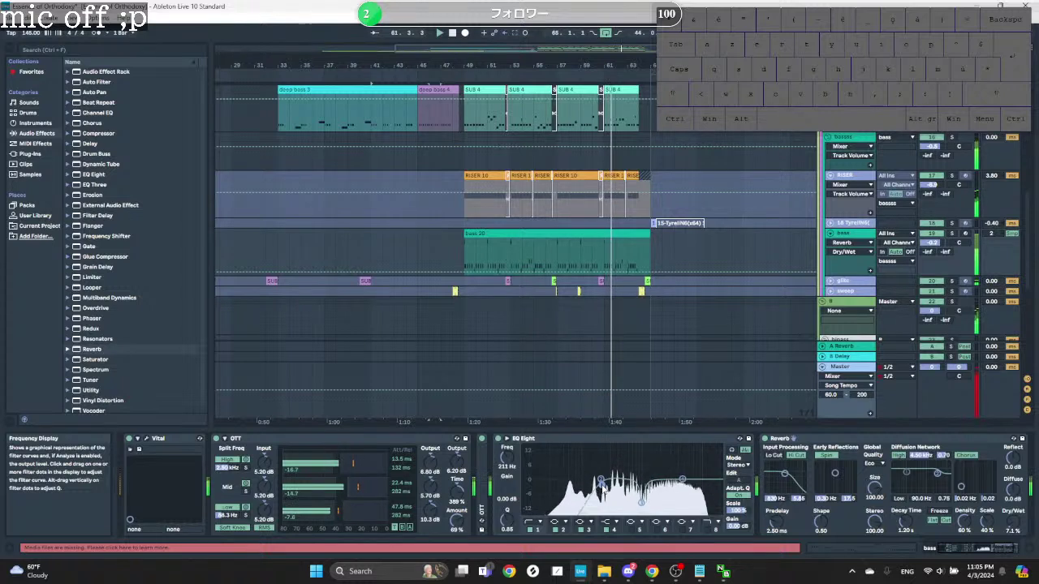
{"action": "left_click", "coordinate": [824, 454]}
{"action": "left_click", "coordinate": [872, 464]}
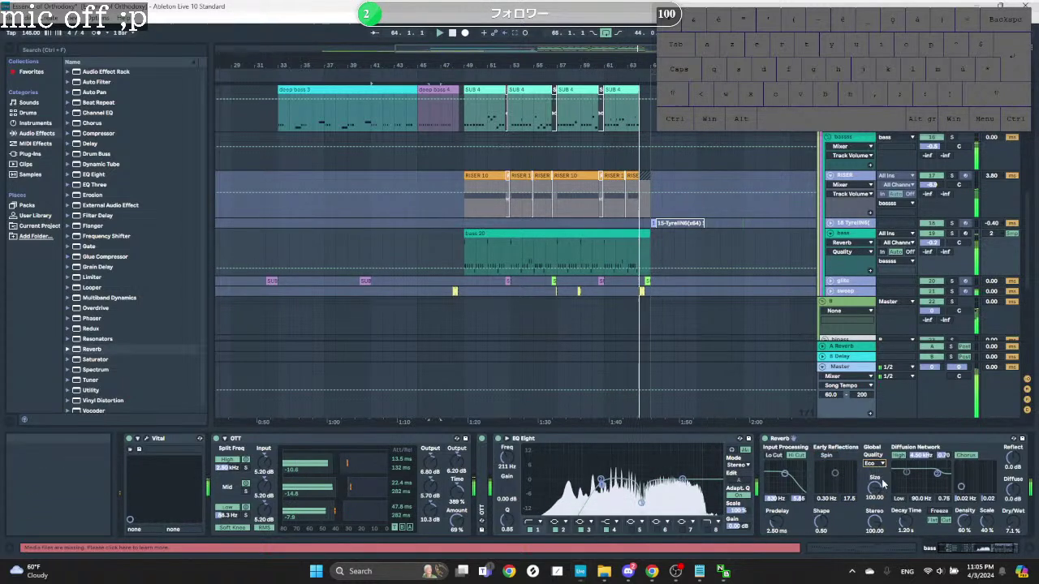
{"action": "left_click", "coordinate": [875, 482]}
Step: Change EQ Eight's first band to a low shelf at 303 Hz with -9.30 dB gain while playing the drop
{"action": "left_click", "coordinate": [529, 522]}
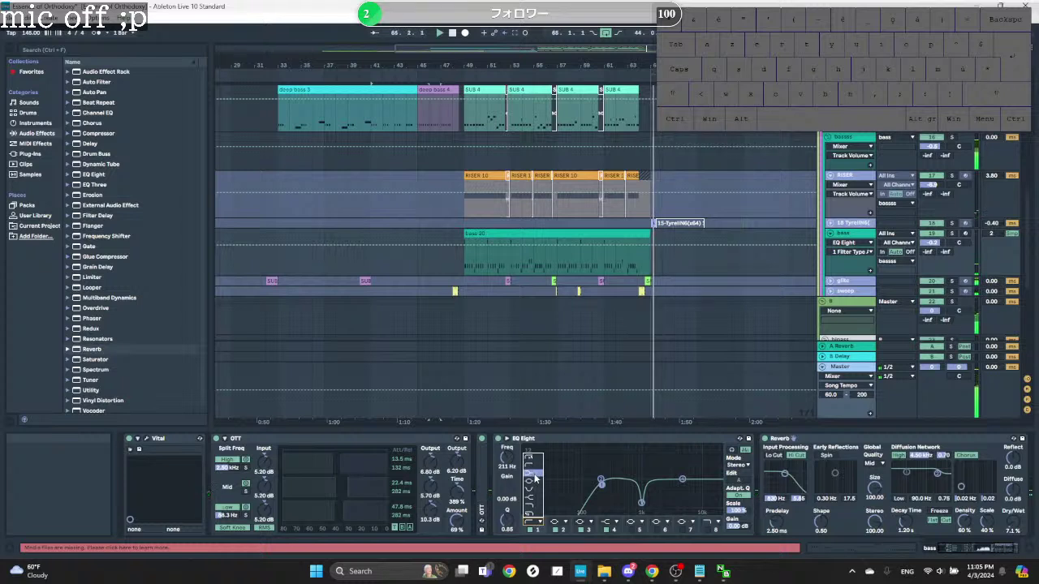
{"action": "left_click", "coordinate": [535, 478]}
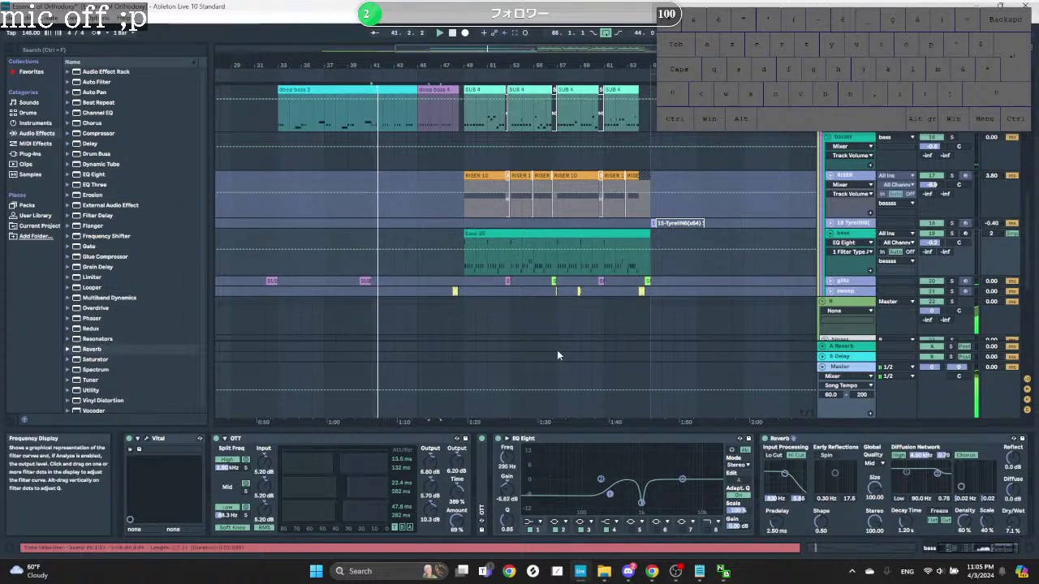
{"action": "key", "text": "space"}
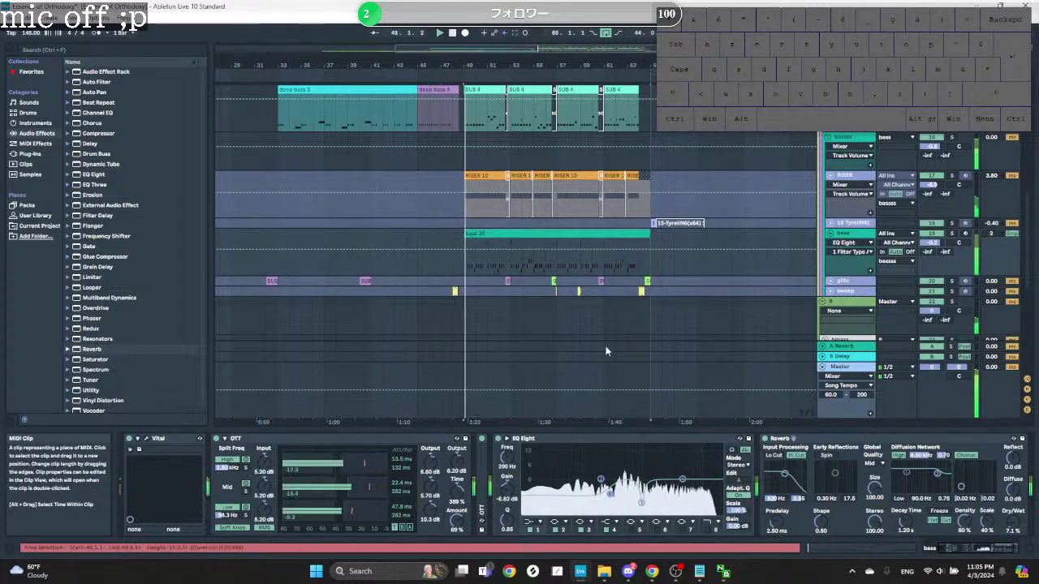
{"action": "left_click_drag", "start_coordinate": [611, 494], "coordinate": [612, 500]}
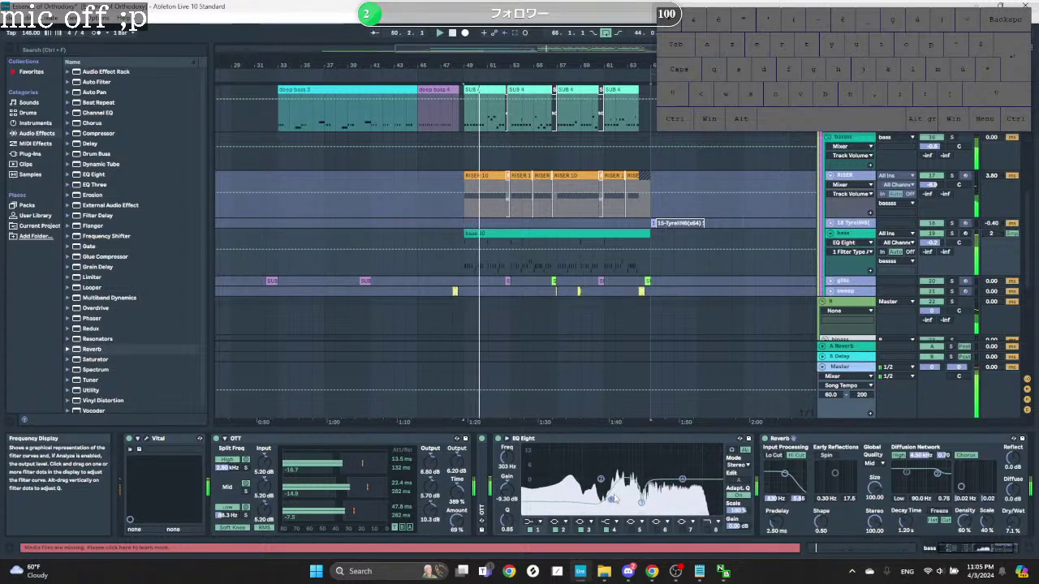
{"action": "key", "text": "space"}
Step: Turn EQ Eight's second band into a low-cut filter at about 100 Hz and restart playback
{"action": "left_click", "coordinate": [558, 522]}
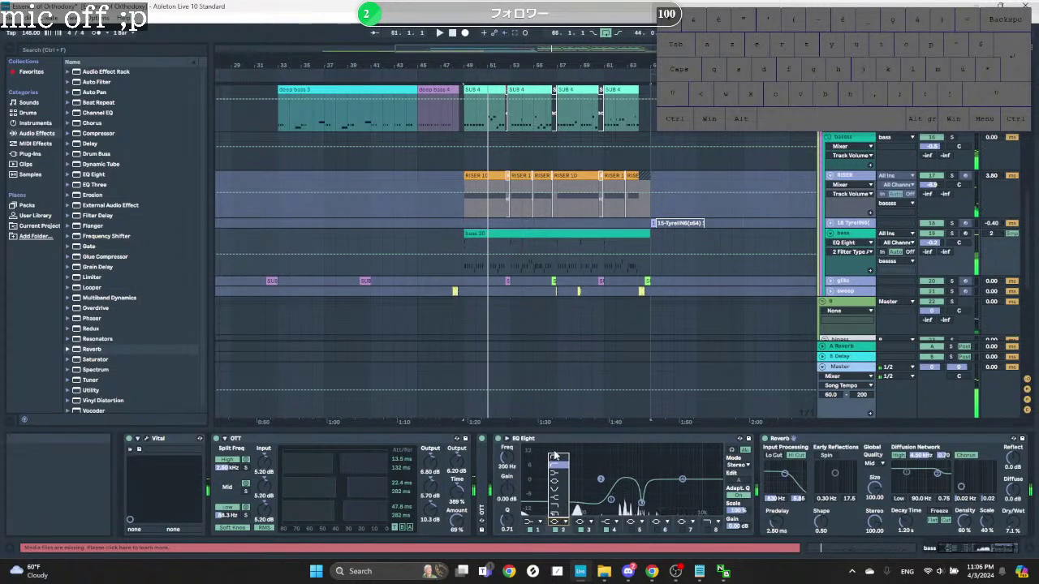
{"action": "left_click", "coordinate": [558, 465]}
{"action": "left_click", "coordinate": [560, 524]}
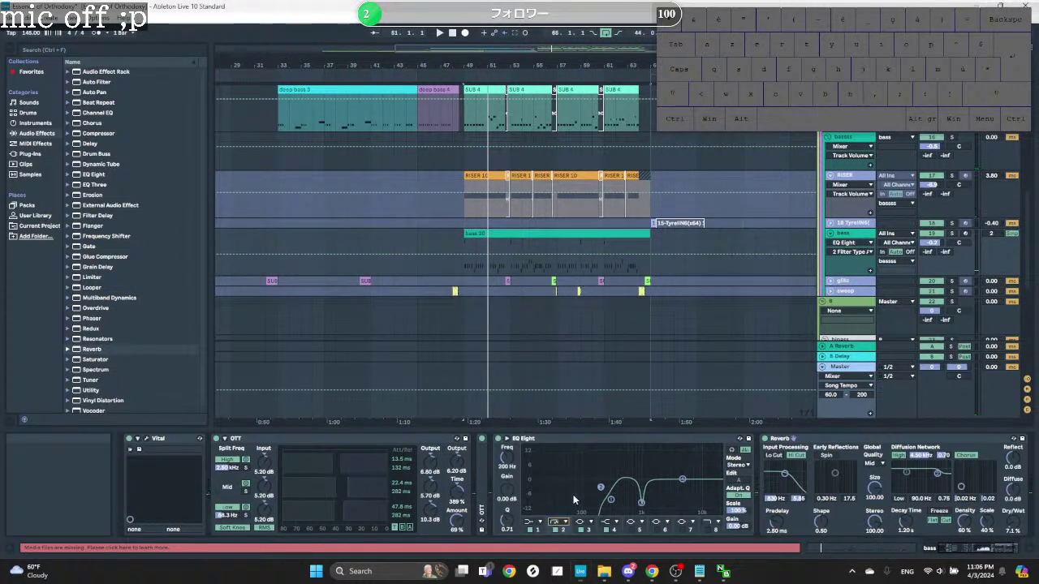
{"action": "key", "text": "space"}
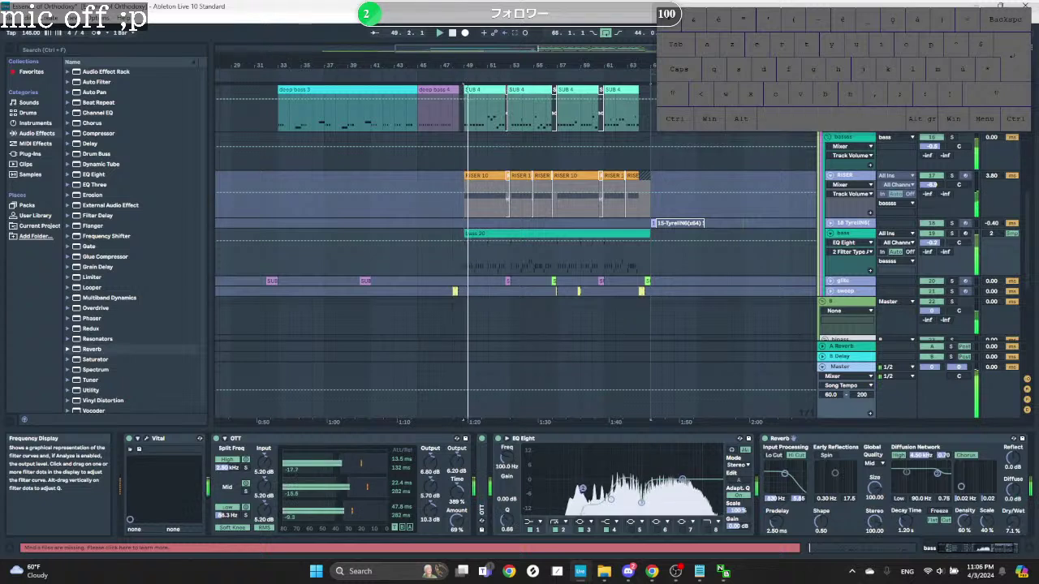
Step: Solo the bass track and fine-tune the second band's low cut during playback
{"action": "key", "text": "space"}
{"action": "left_click", "coordinate": [952, 233]}
{"action": "key", "text": "space"}
{"action": "key", "text": "space"}
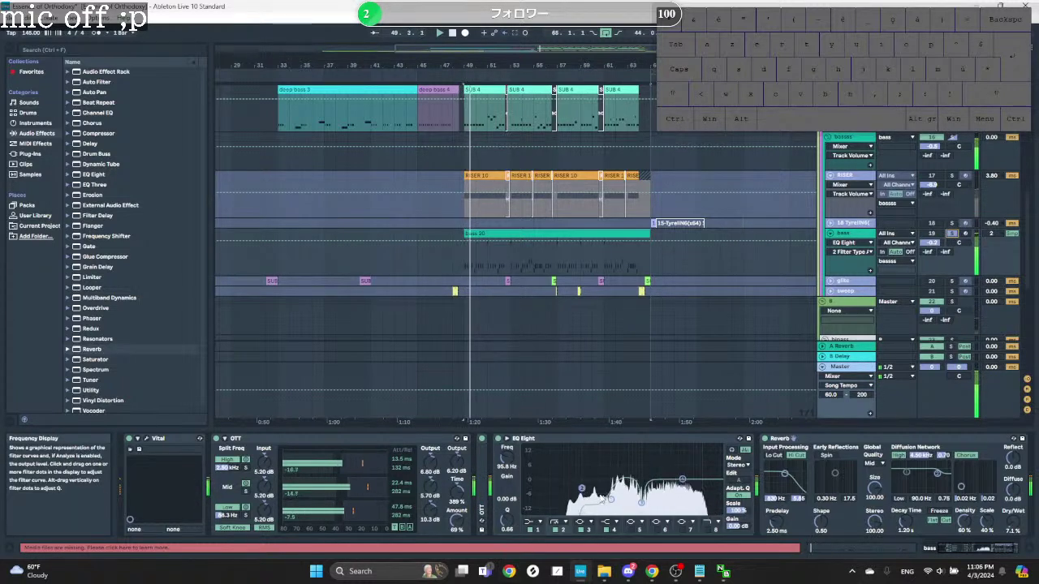
{"action": "left_click_drag", "start_coordinate": [583, 490], "coordinate": [585, 482]}
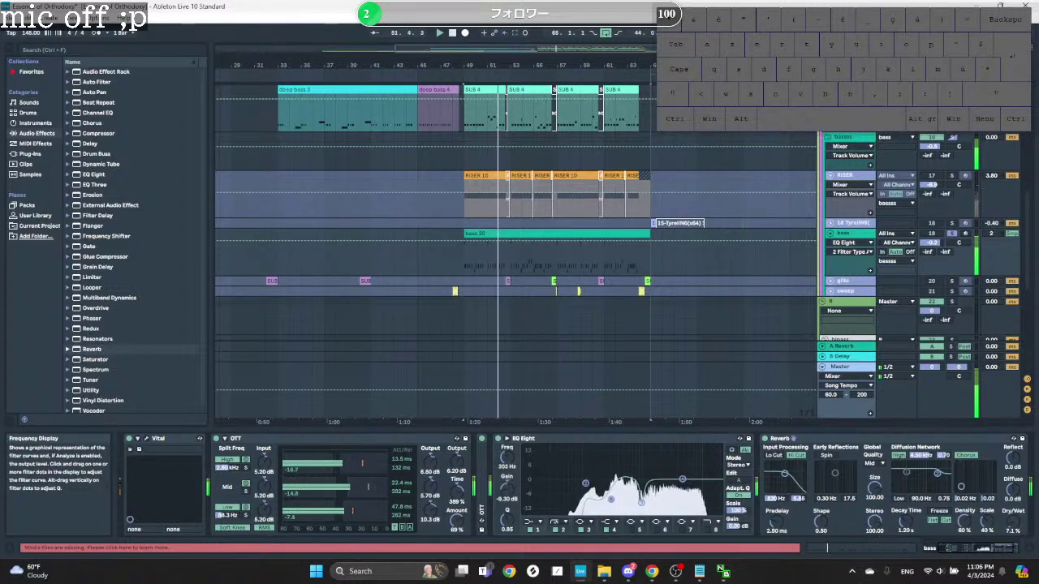
Step: Nudge the low shelf up in frequency and set EQ Eight's third band to 941 Hz, -12.6 dB and Q 1.87
{"action": "left_click_drag", "start_coordinate": [611, 502], "coordinate": [614, 502]}
{"action": "left_click_drag", "start_coordinate": [507, 520], "coordinate": [507, 559]}
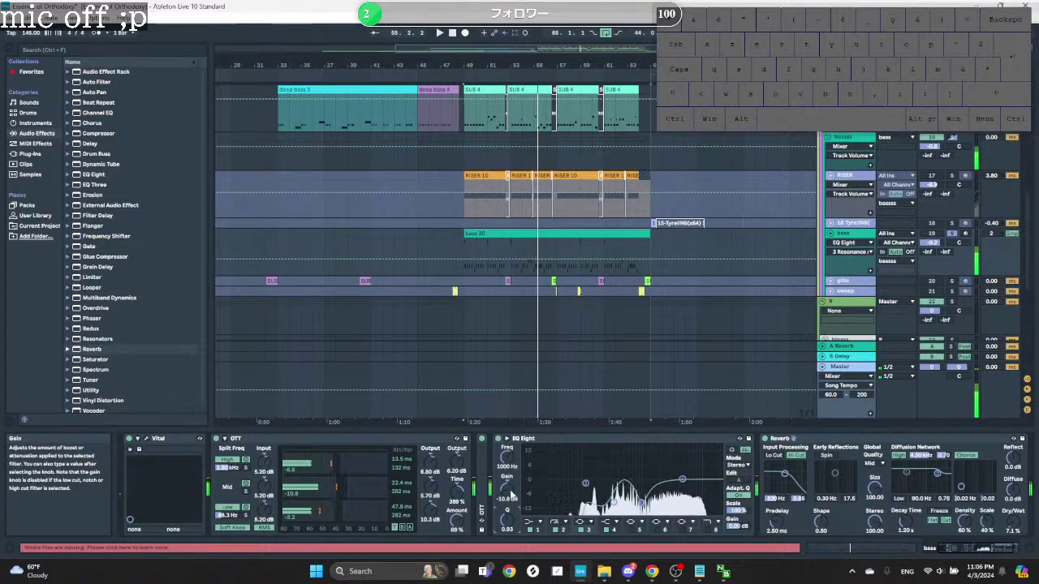
{"action": "key", "text": "space"}
{"action": "key", "text": "space"}
{"action": "left_click_drag", "start_coordinate": [506, 487], "coordinate": [506, 500]}
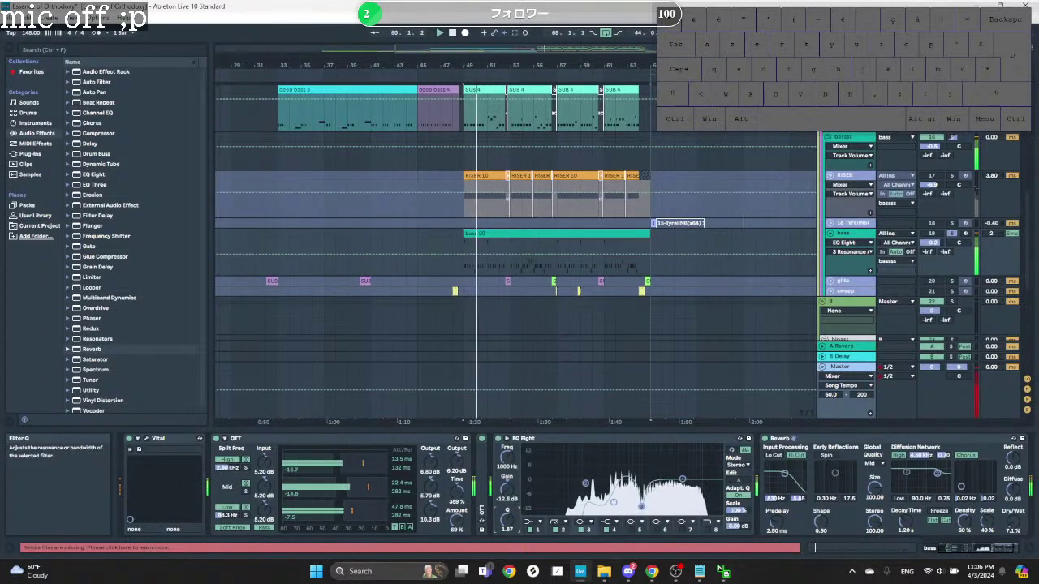
{"action": "left_click", "coordinate": [507, 457]}
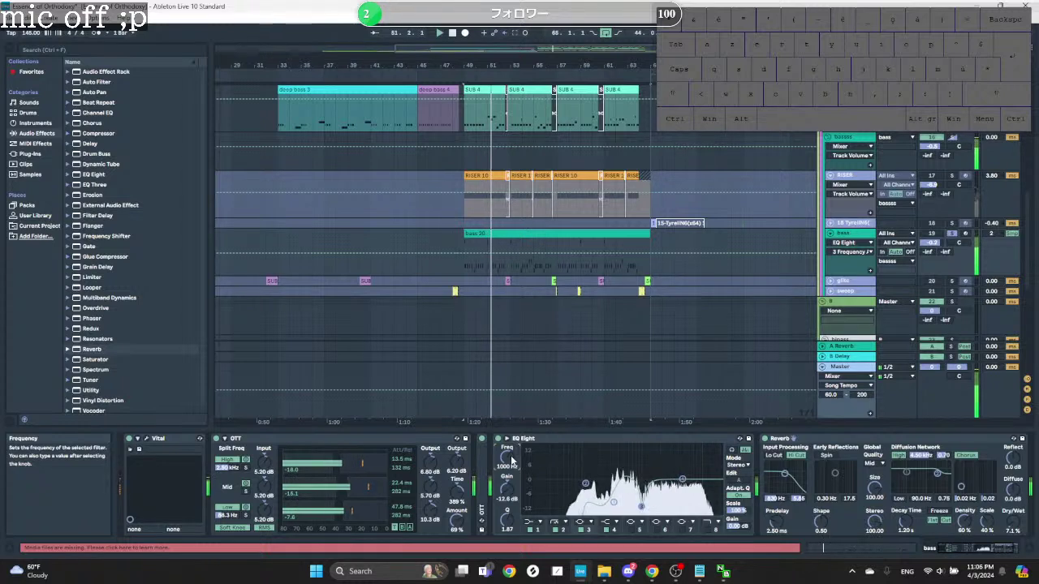
{"action": "left_click_drag", "start_coordinate": [512, 460], "coordinate": [512, 463]}
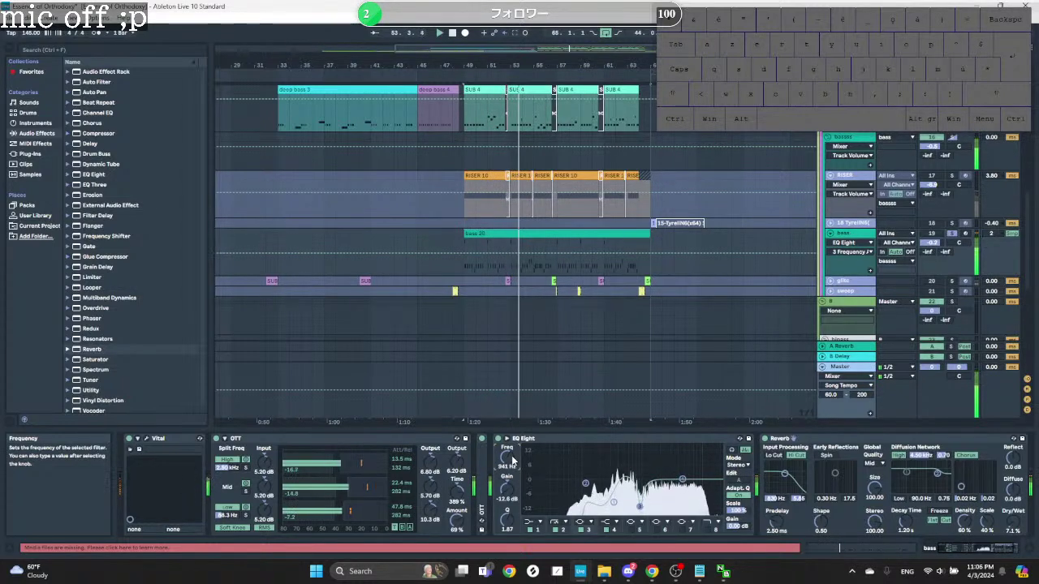
{"action": "key", "text": "space"}
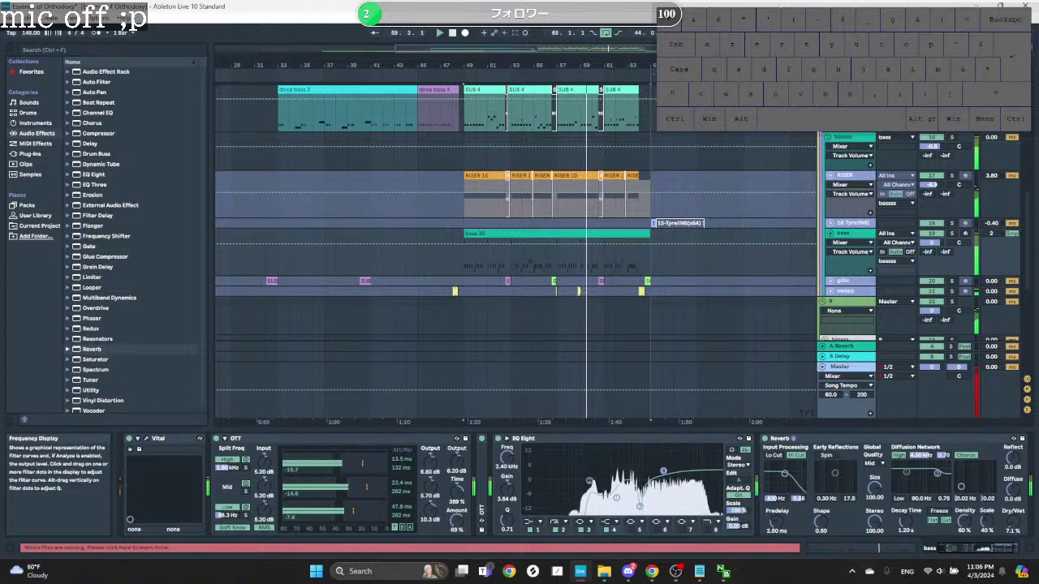
Step: Move EQ Eight's fourth band to 3.30 kHz with a 2.60 dB boost and raise its Q
{"action": "left_click_drag", "start_coordinate": [656, 474], "coordinate": [665, 472]}
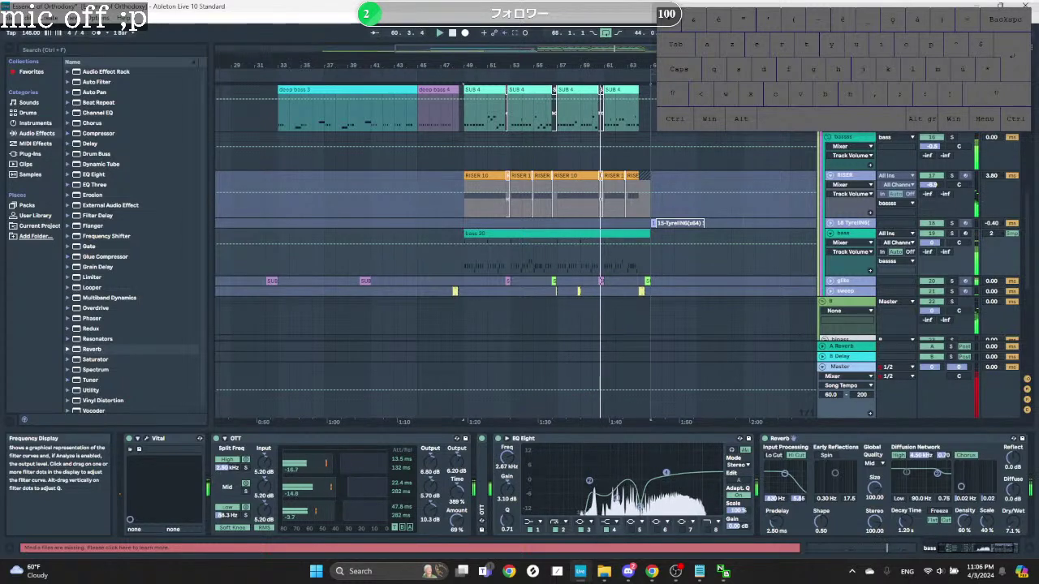
{"action": "left_click_drag", "start_coordinate": [510, 521], "coordinate": [510, 487]}
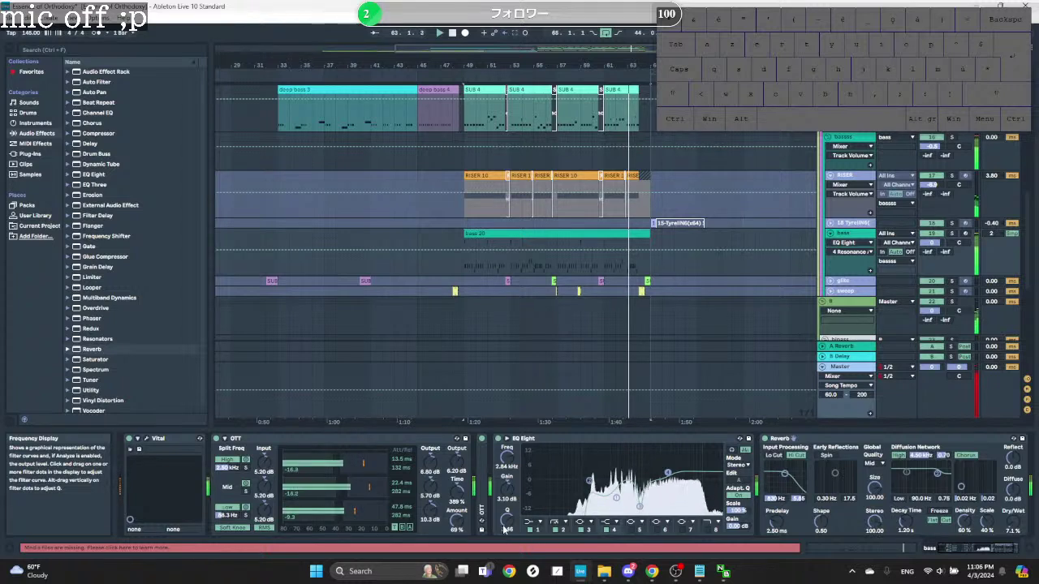
{"action": "left_click_drag", "start_coordinate": [668, 472], "coordinate": [672, 473]}
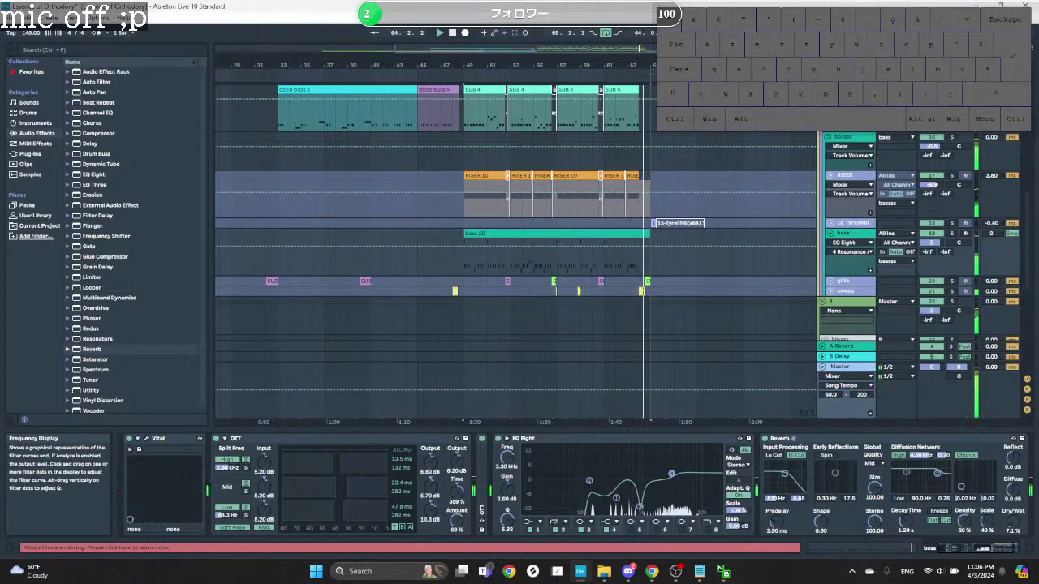
Step: Enable EQ Eight's eighth band and set its frequency to 21.1 kHz with Q 0.67
{"action": "left_click", "coordinate": [714, 529]}
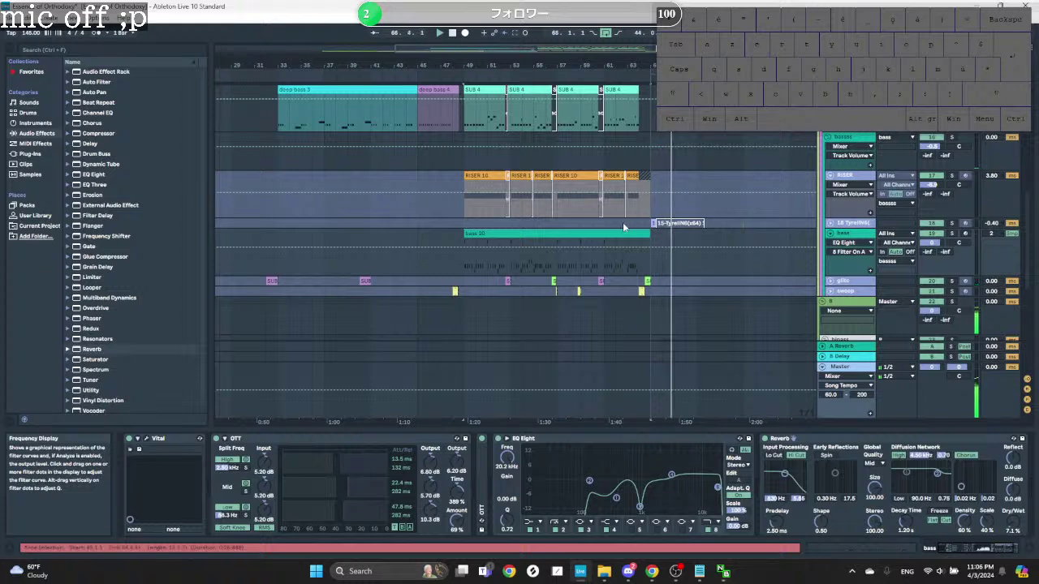
{"action": "key", "text": "space"}
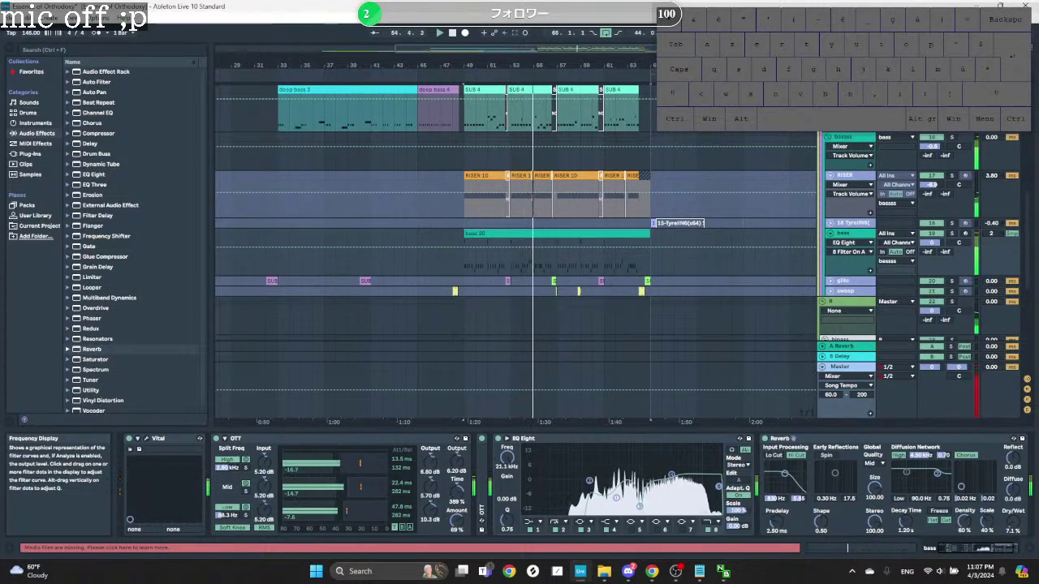
{"action": "left_click", "coordinate": [508, 462]}
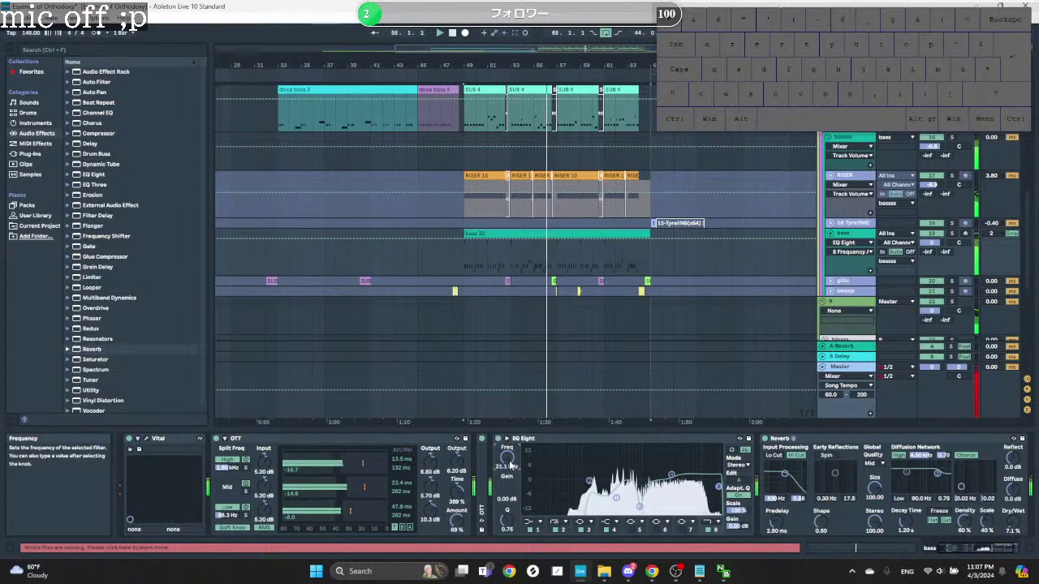
{"action": "left_click", "coordinate": [507, 491]}
{"action": "left_click", "coordinate": [507, 519]}
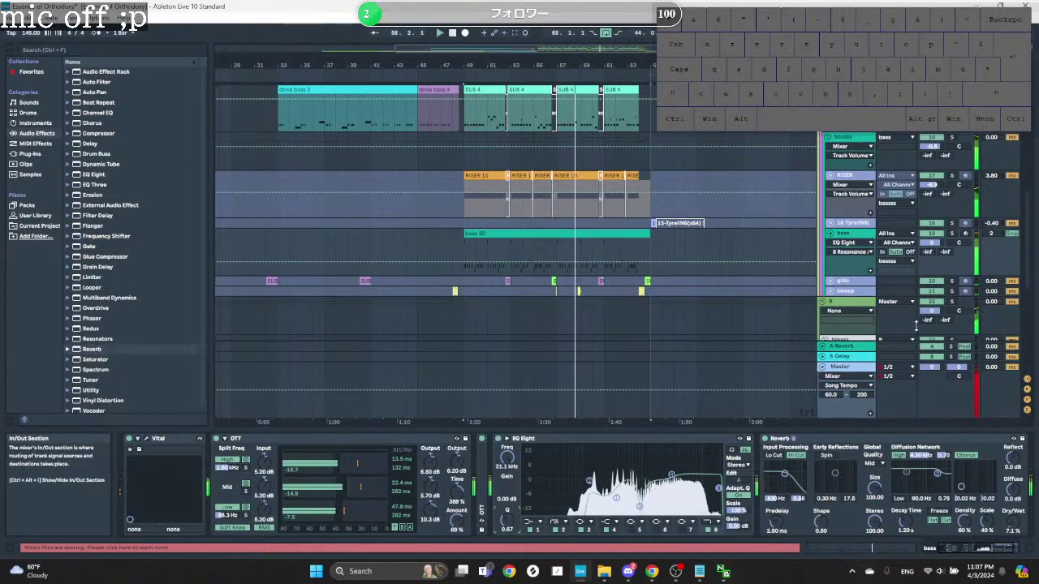
Step: Set the Reverb's predelay to 1.05 ms, decay time to 778 ms and Dry/Wet to 9.5%
{"action": "left_click", "coordinate": [964, 545]}
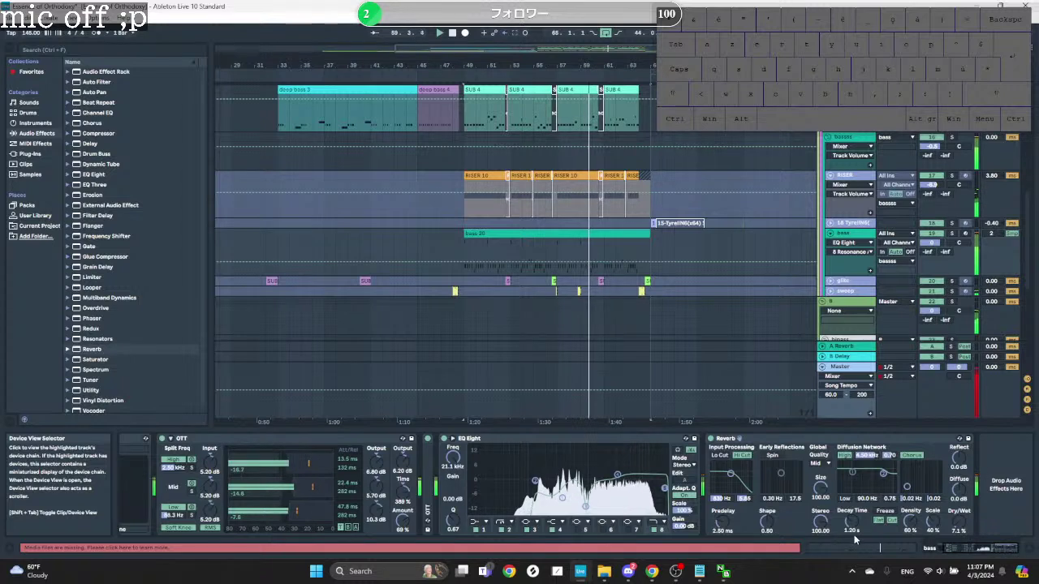
{"action": "left_click_drag", "start_coordinate": [721, 520], "coordinate": [721, 531]}
{"action": "left_click_drag", "start_coordinate": [851, 521], "coordinate": [852, 531]}
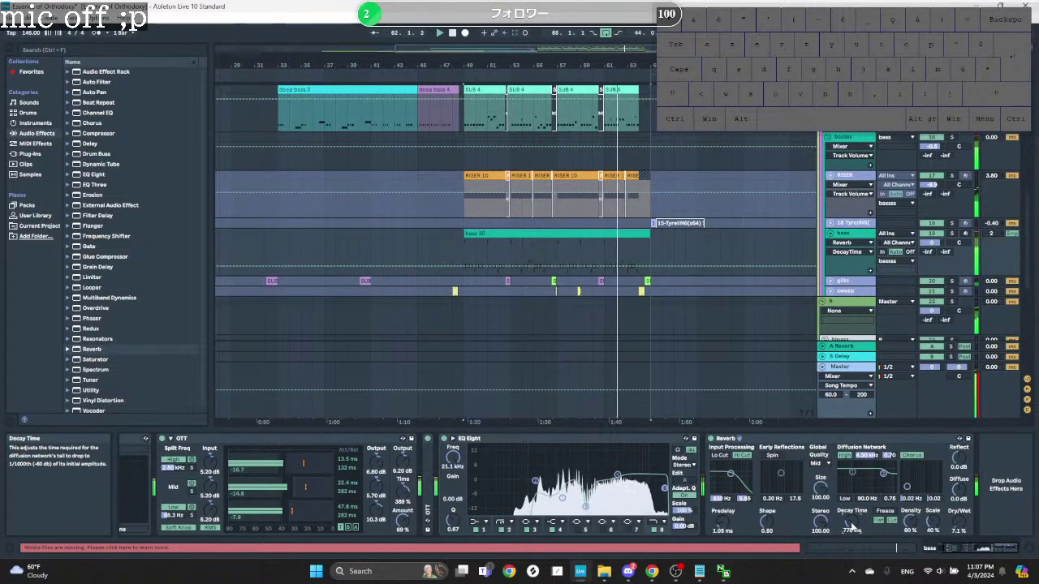
{"action": "left_click_drag", "start_coordinate": [958, 520], "coordinate": [959, 522]}
{"action": "left_click", "coordinate": [851, 526]}
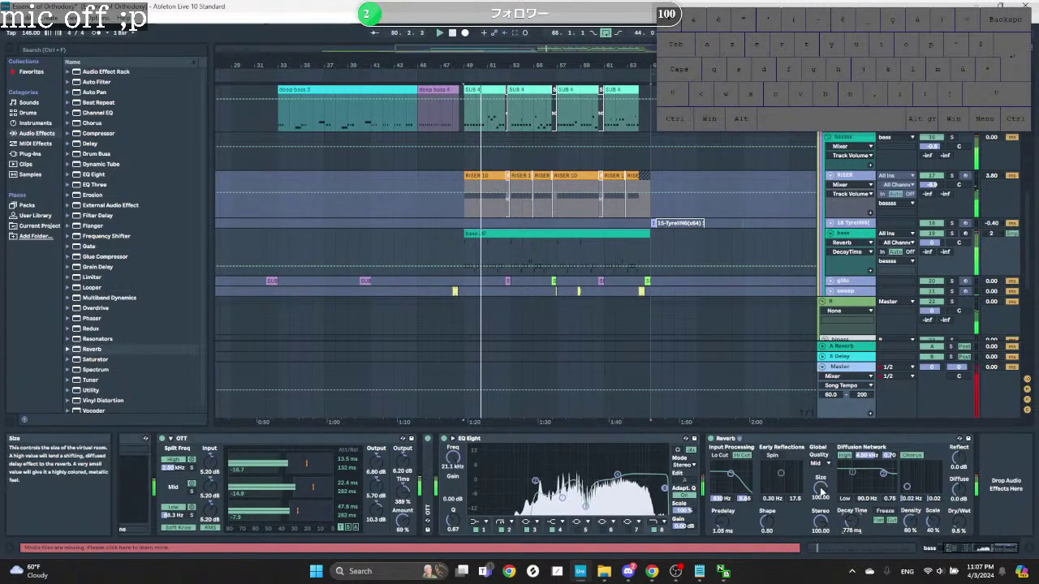
Step: Raise the Reverb's size to 101.66 and shorten its decay while replaying the drop
{"action": "left_click_drag", "start_coordinate": [820, 487], "coordinate": [821, 481]}
{"action": "key", "text": "space"}
{"action": "key", "text": "space"}
{"action": "left_click_drag", "start_coordinate": [851, 522], "coordinate": [851, 525]}
{"action": "key", "text": "space"}
{"action": "key", "text": "space"}
Step: Set the Reverb's Dry/Wet to 16% and decay time to 541 ms, with the input filter at 1.38 kHz
{"action": "left_click_drag", "start_coordinate": [960, 520], "coordinate": [960, 486]}
{"action": "left_click_drag", "start_coordinate": [851, 521], "coordinate": [851, 525]}
{"action": "left_click_drag", "start_coordinate": [959, 517], "coordinate": [958, 530]}
{"action": "left_click_drag", "start_coordinate": [850, 527], "coordinate": [850, 525]}
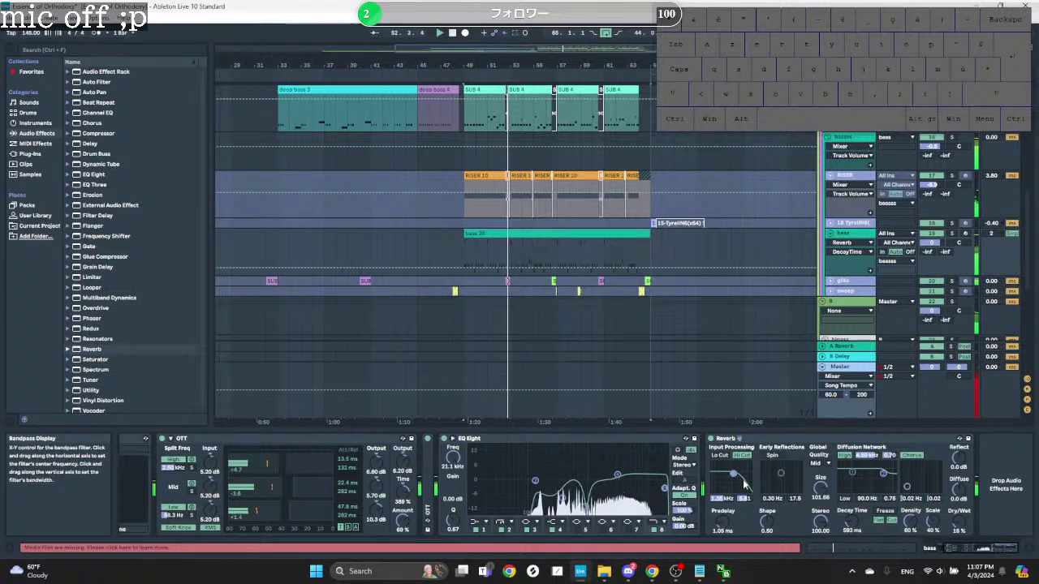
{"action": "left_click_drag", "start_coordinate": [850, 521], "coordinate": [850, 526]}
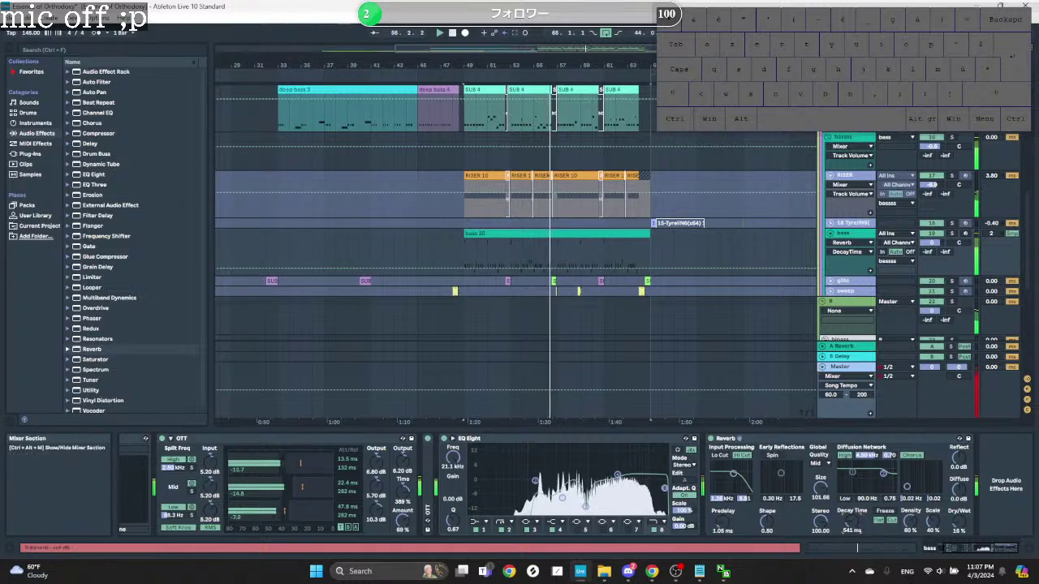
Step: Check the deep bass and basses tracks, set the basses group's volume to 0 dB, and select the bass track
{"action": "scroll", "coordinate": [878, 171], "scroll_direction": "up", "scroll_amount": 1}
{"action": "scroll", "coordinate": [879, 171], "scroll_direction": "up", "scroll_amount": 5}
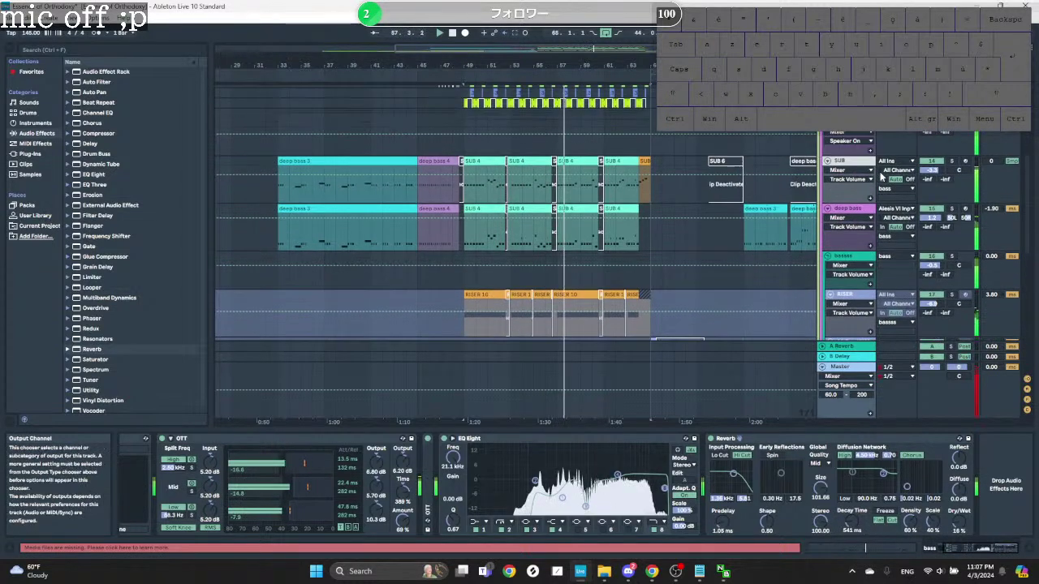
{"action": "left_click", "coordinate": [847, 209]}
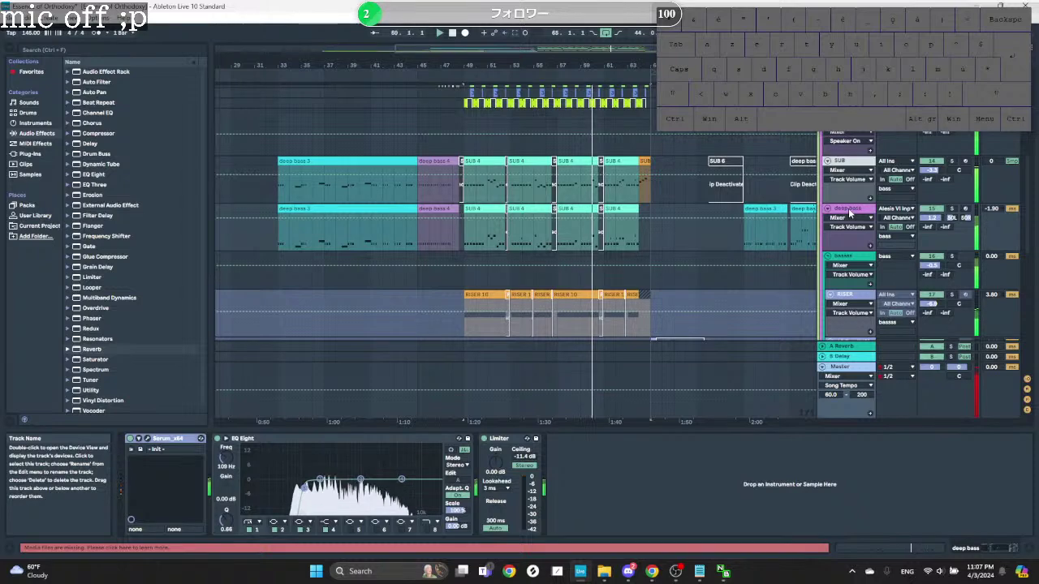
{"action": "left_click", "coordinate": [854, 280]}
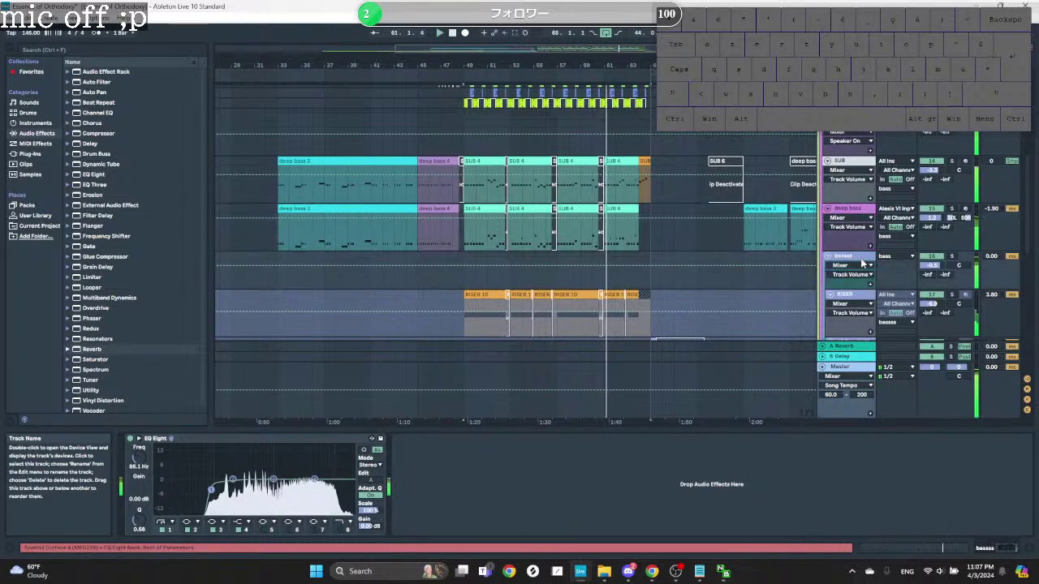
{"action": "scroll", "coordinate": [938, 273], "scroll_direction": "down", "scroll_amount": 3}
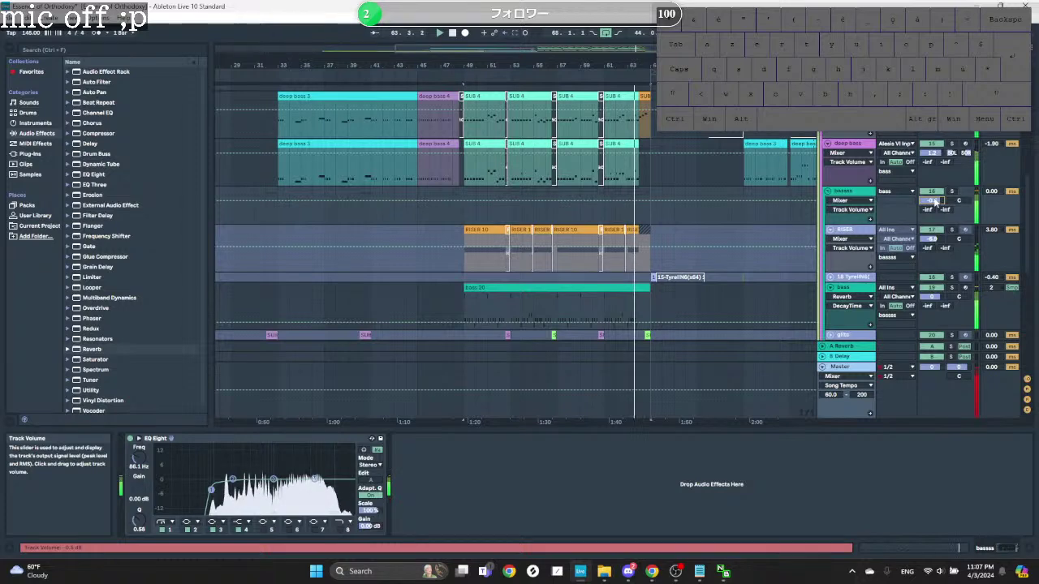
{"action": "left_click", "coordinate": [667, 288]}
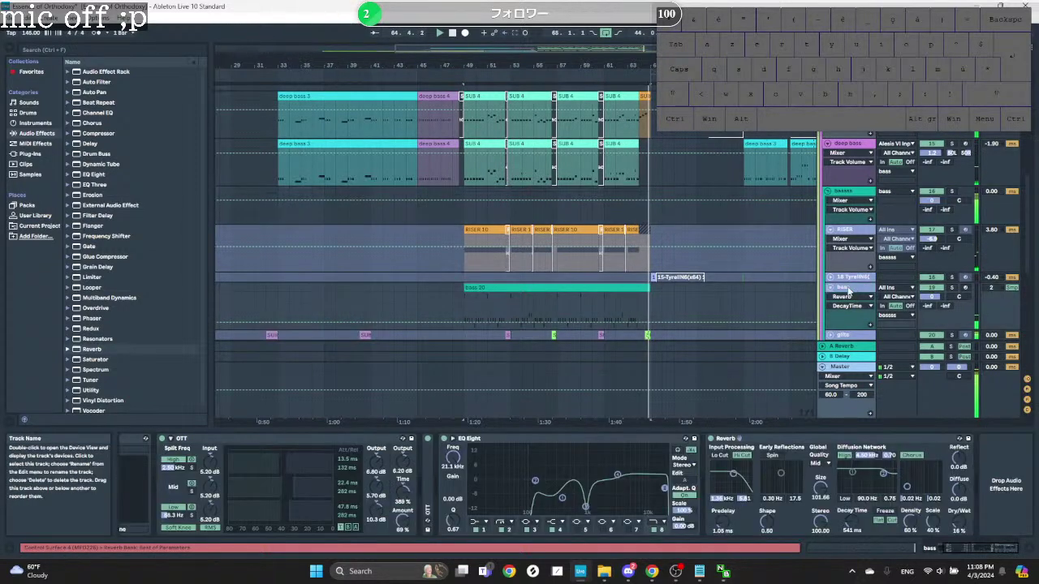
Step: Move the arrangement loop's start to bar 81, at the beginning of the second drop
{"action": "scroll", "coordinate": [661, 284], "scroll_direction": "down", "scroll_amount": 3, "text": "ctrl"}
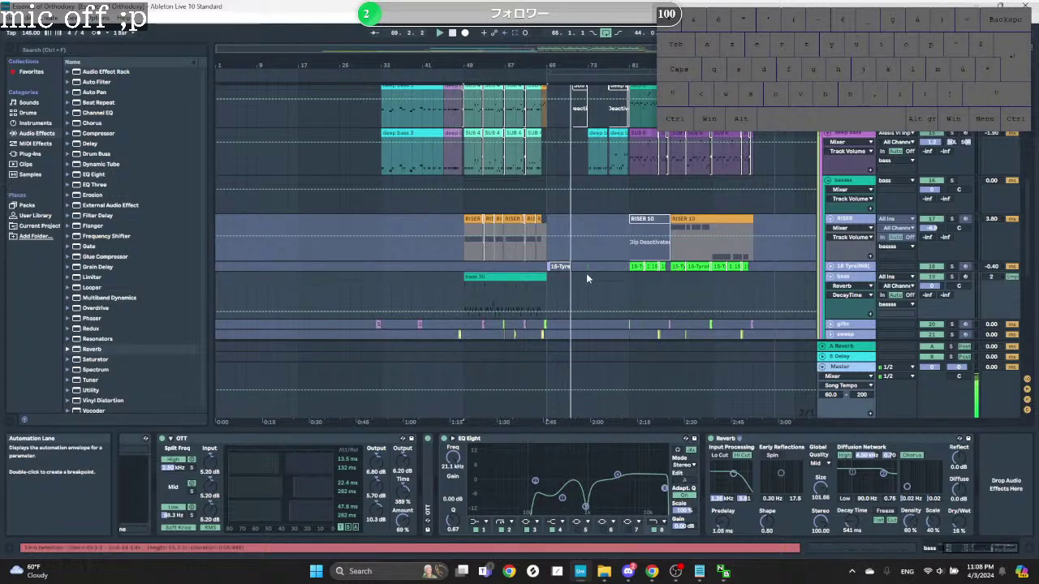
{"action": "scroll", "coordinate": [651, 304], "scroll_direction": "down", "scroll_amount": 4}
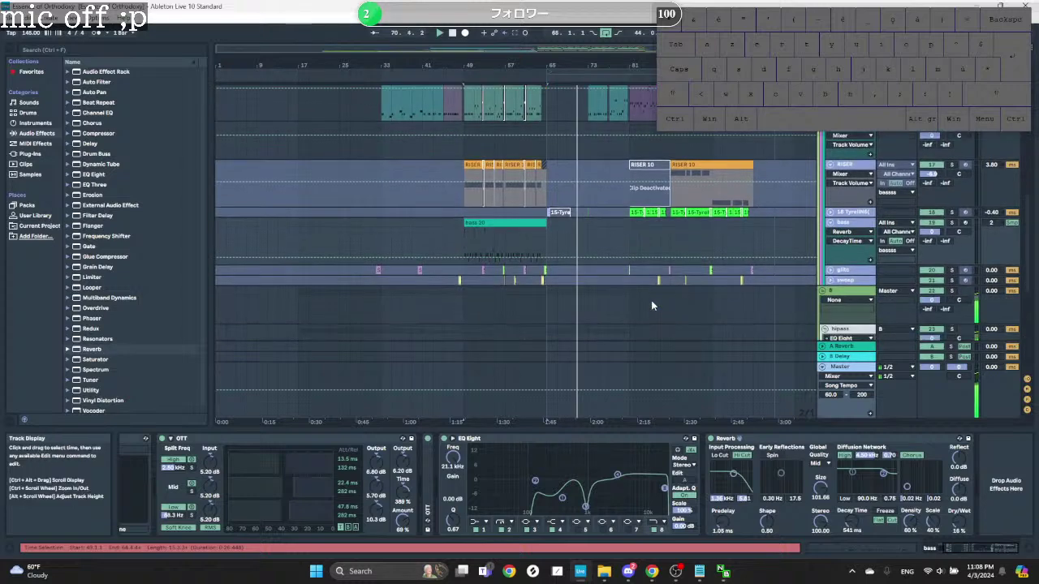
{"action": "scroll", "coordinate": [652, 303], "scroll_direction": "up", "scroll_amount": 2}
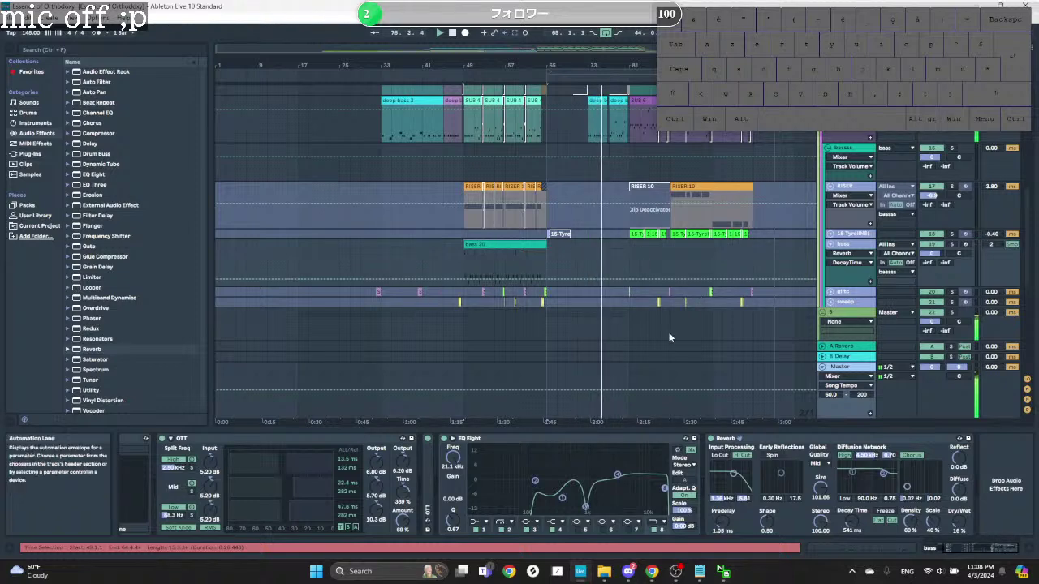
{"action": "scroll", "coordinate": [596, 271], "scroll_direction": "up", "scroll_amount": 5}
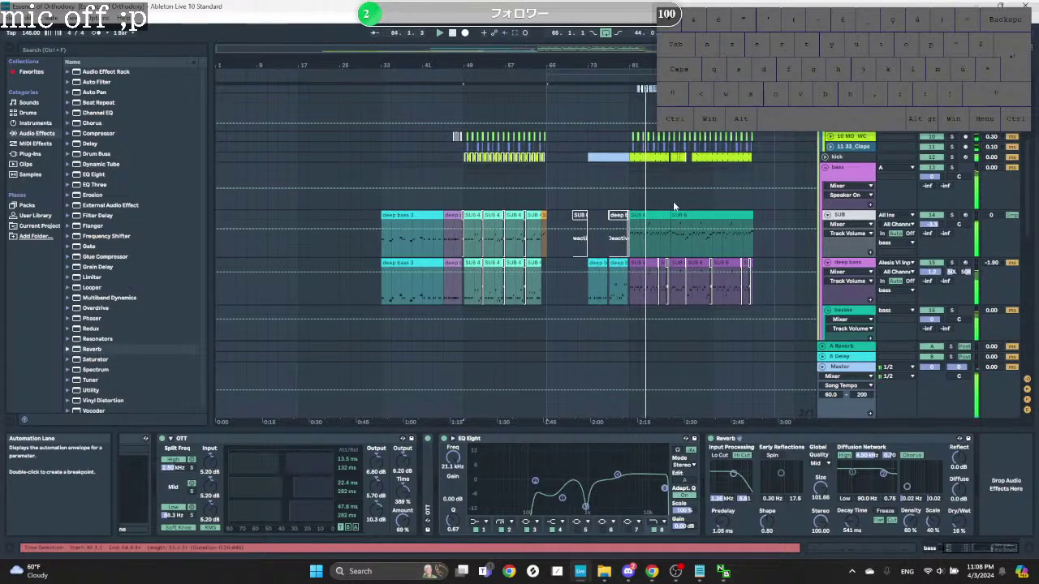
{"action": "scroll", "coordinate": [672, 202], "scroll_direction": "up", "scroll_amount": 3}
{"action": "scroll", "coordinate": [673, 202], "scroll_direction": "up", "scroll_amount": 9}
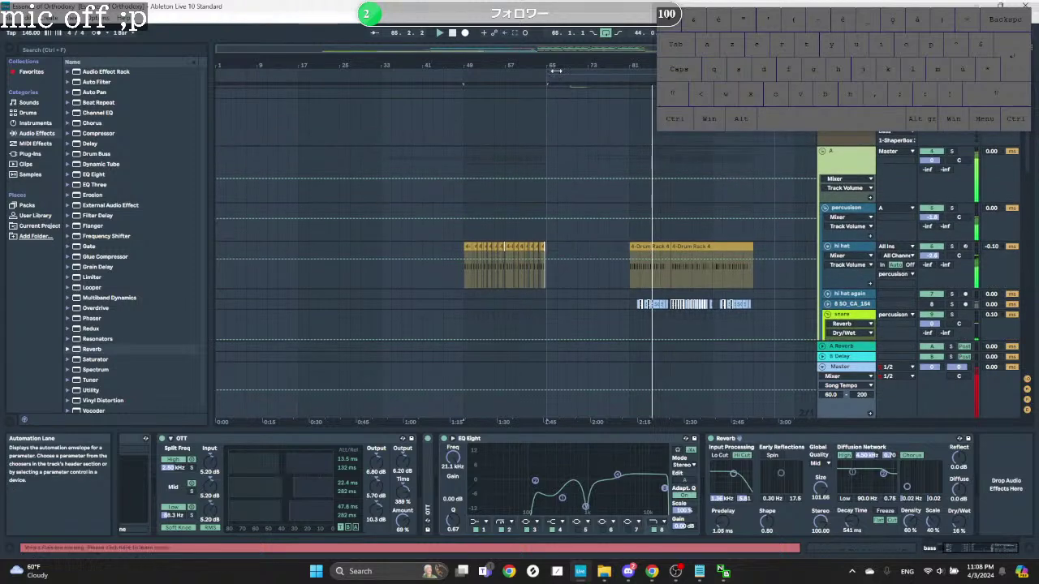
{"action": "left_click_drag", "start_coordinate": [550, 70], "coordinate": [596, 102]}
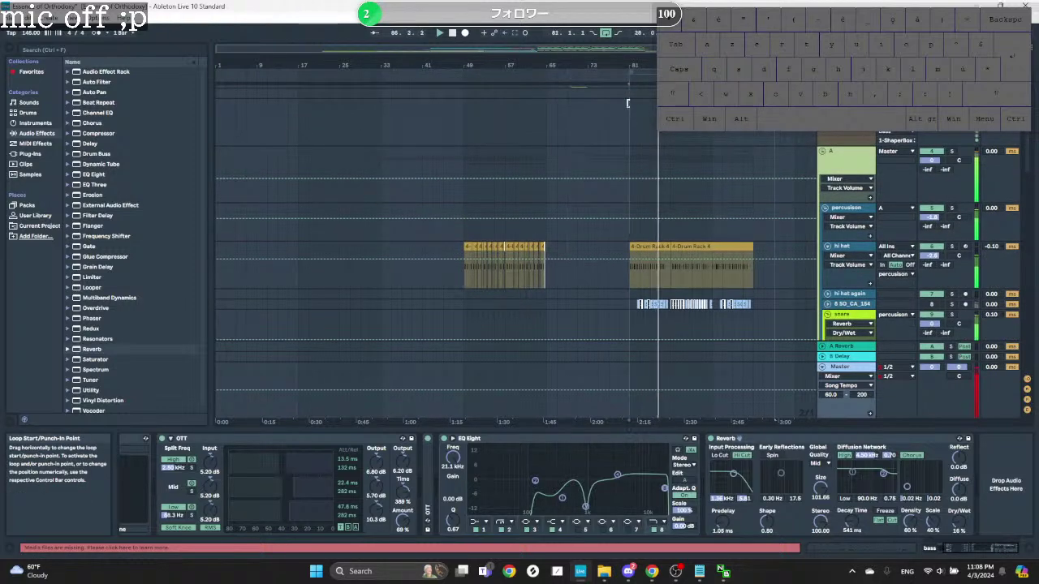
Step: Unfold the kick track and replay the second drop from bar 81
{"action": "scroll", "coordinate": [662, 244], "scroll_direction": "down", "scroll_amount": 7}
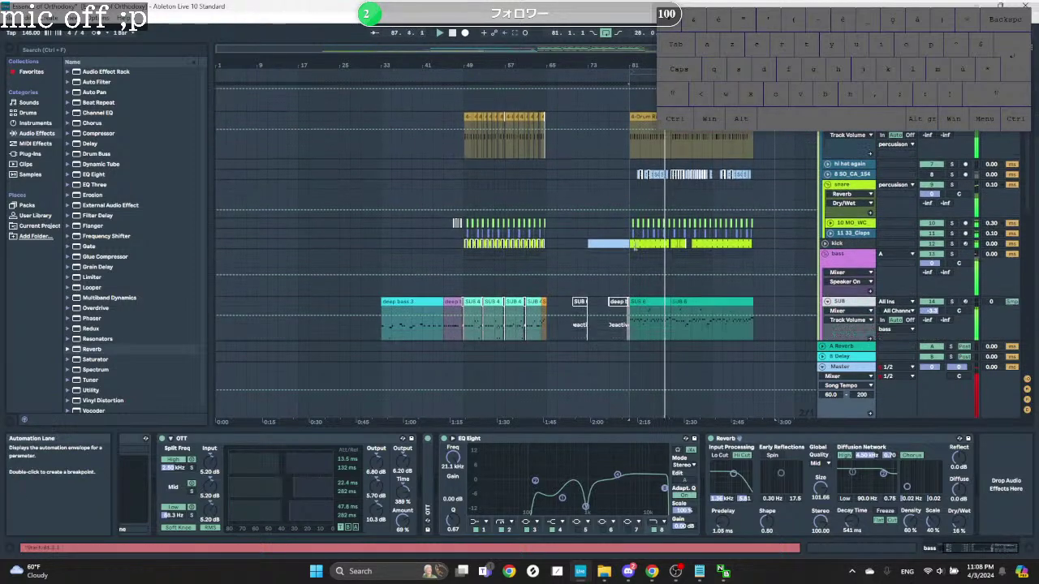
{"action": "scroll", "coordinate": [460, 257], "scroll_direction": "up", "scroll_amount": 8, "text": "ctrl"}
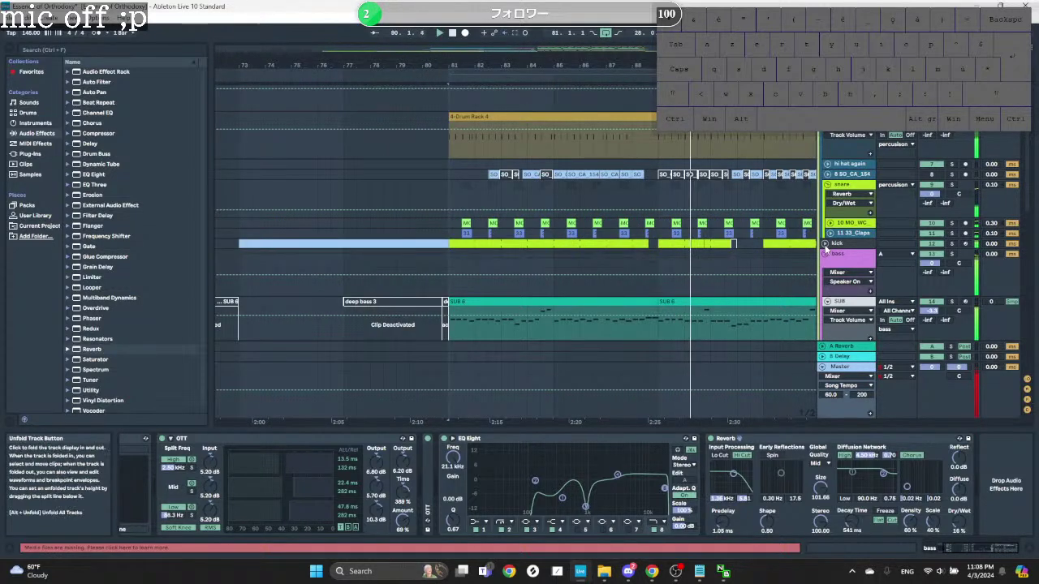
{"action": "left_click", "coordinate": [825, 243]}
{"action": "key", "text": "space"}
{"action": "left_click", "coordinate": [448, 293]}
{"action": "key", "text": "space"}
{"action": "scroll", "coordinate": [469, 258], "scroll_direction": "up", "scroll_amount": 3, "text": "ctrl"}
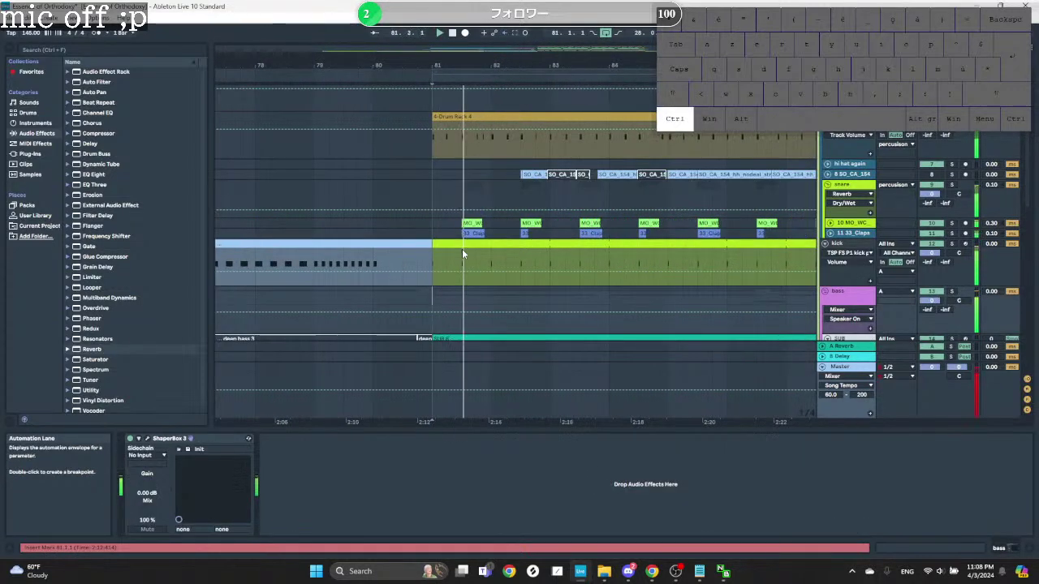
Step: Split the kick clip at 81.2 and trim its second part to start at 81.4, leaving a gap
{"action": "left_click", "coordinate": [475, 251]}
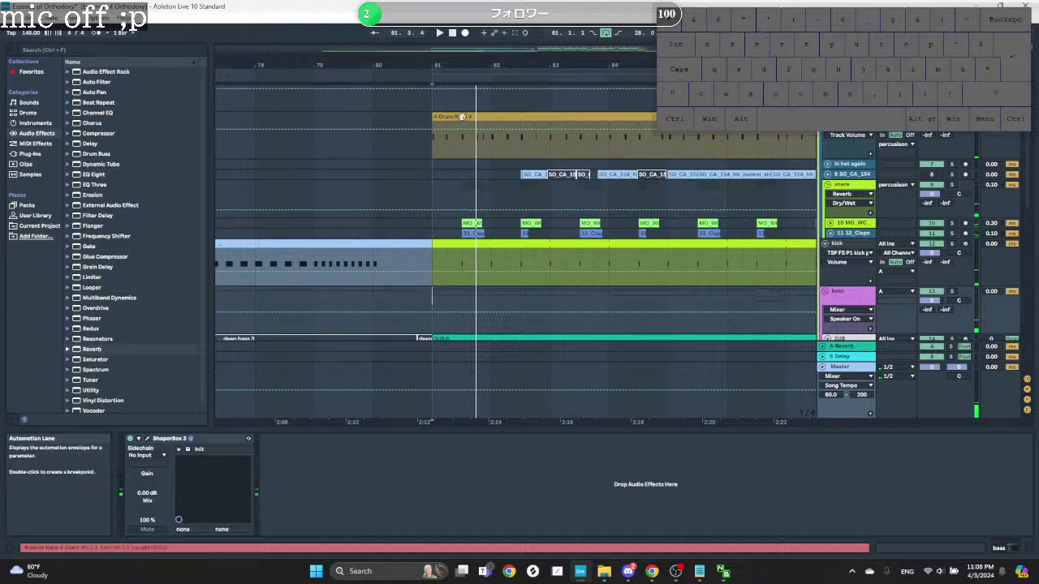
{"action": "left_click", "coordinate": [445, 257]}
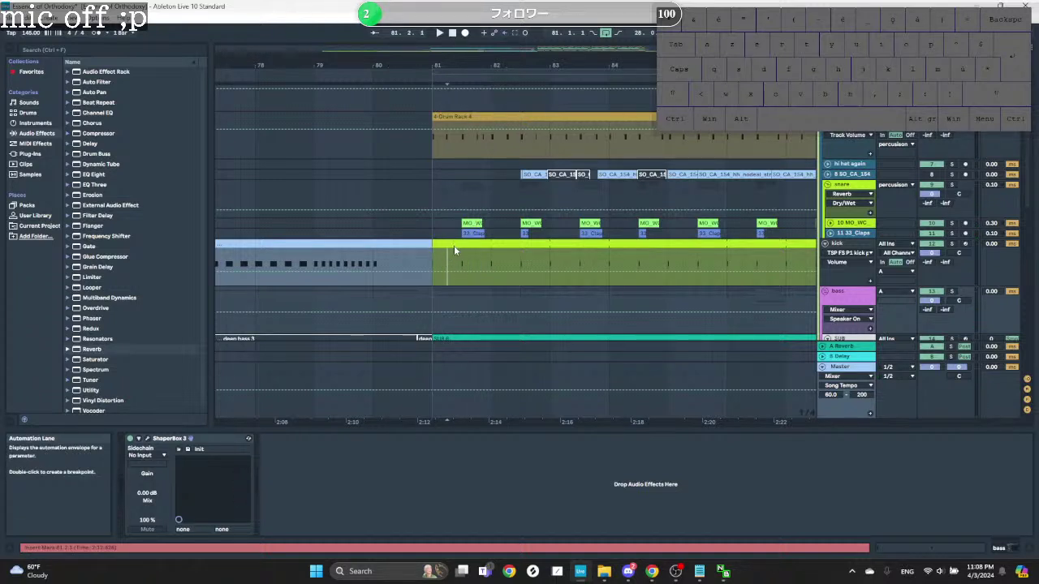
{"action": "key", "text": "ctrl+e"}
{"action": "left_click_drag", "start_coordinate": [448, 244], "coordinate": [475, 245]}
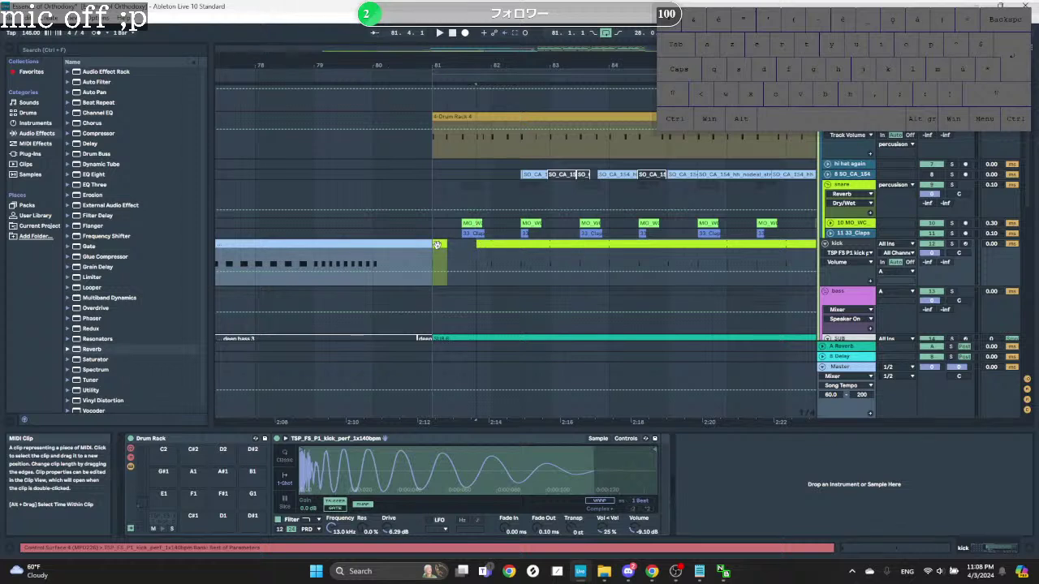
{"action": "left_click", "coordinate": [437, 244]}
{"action": "key", "text": "space"}
Step: Deactivate the kick clip's first beat of bar 82 and replay the drop from bar 81
{"action": "left_click", "coordinate": [490, 235]}
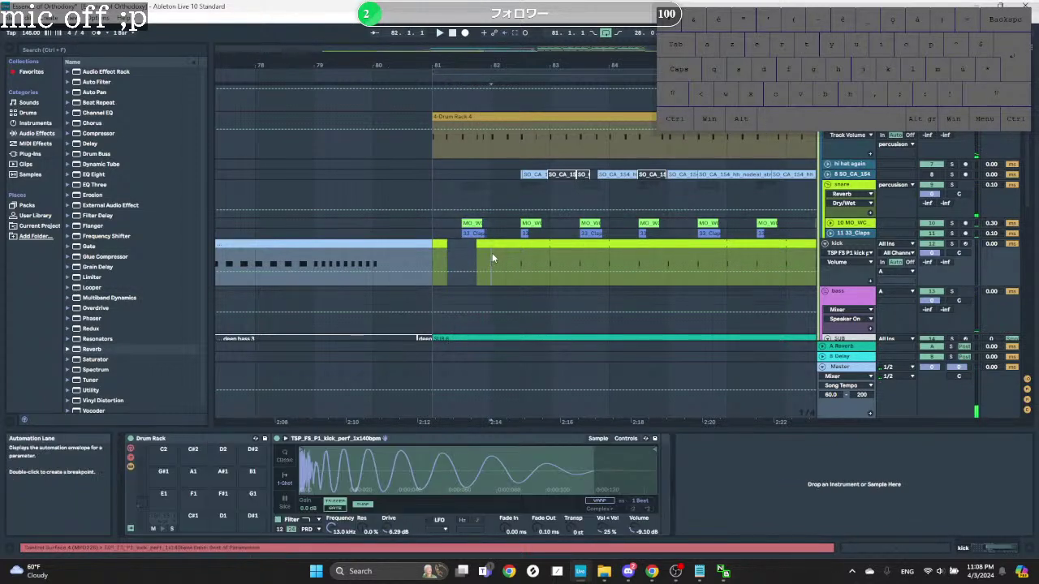
{"action": "left_click", "coordinate": [507, 255]}
{"action": "left_click_drag", "start_coordinate": [490, 251], "coordinate": [509, 241]}
{"action": "key", "text": "0"}
{"action": "left_click", "coordinate": [434, 256]}
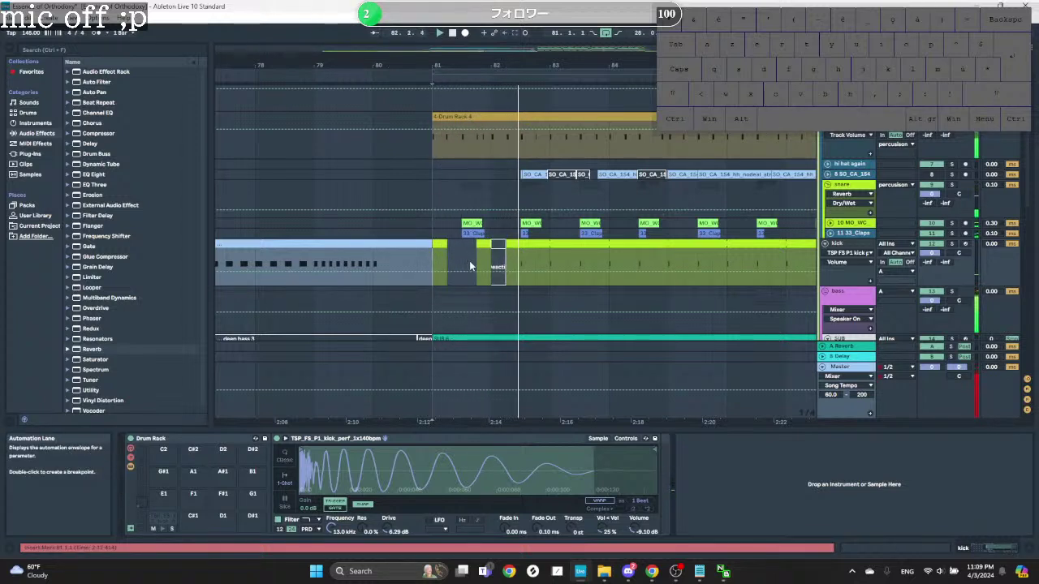
{"action": "key", "text": "space"}
Step: Deactivate the MO_WC snare and 33_Claps clips at 82.3 and replay the drop from bar 81
{"action": "left_click_drag", "start_coordinate": [534, 254], "coordinate": [519, 252]}
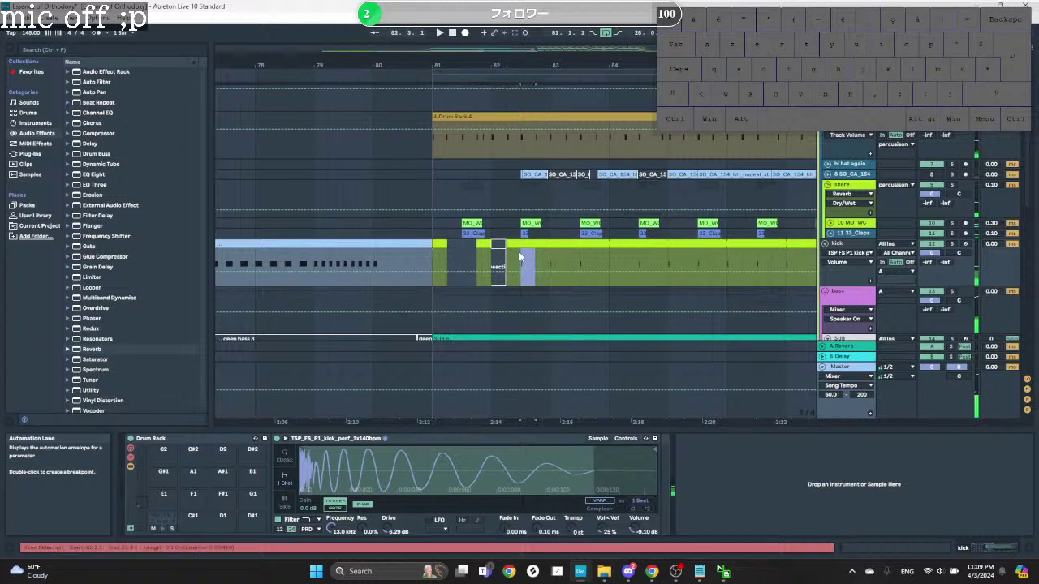
{"action": "left_click", "coordinate": [531, 223]}
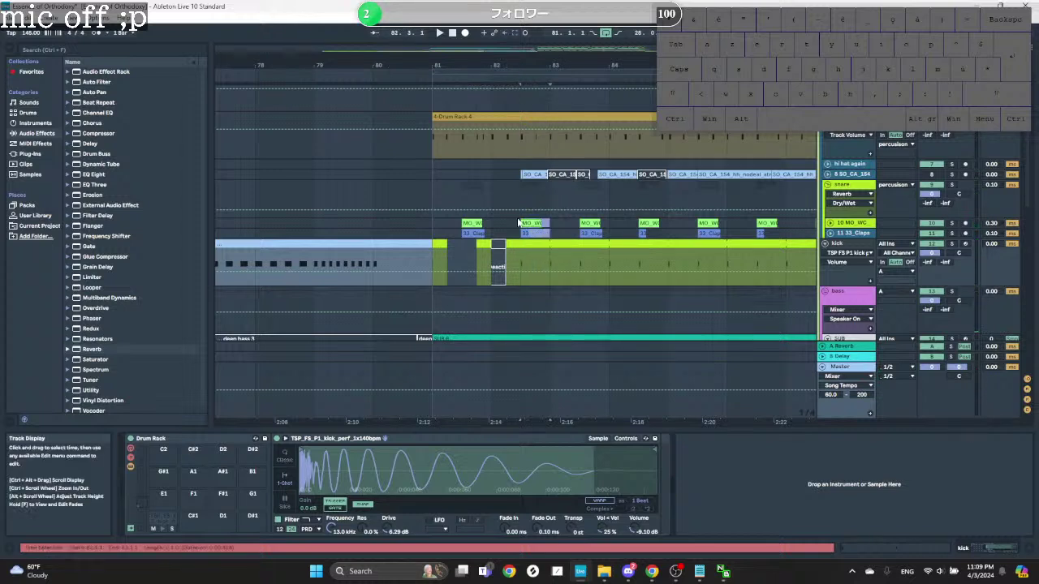
{"action": "left_click", "coordinate": [434, 233]}
{"action": "key", "text": "space"}
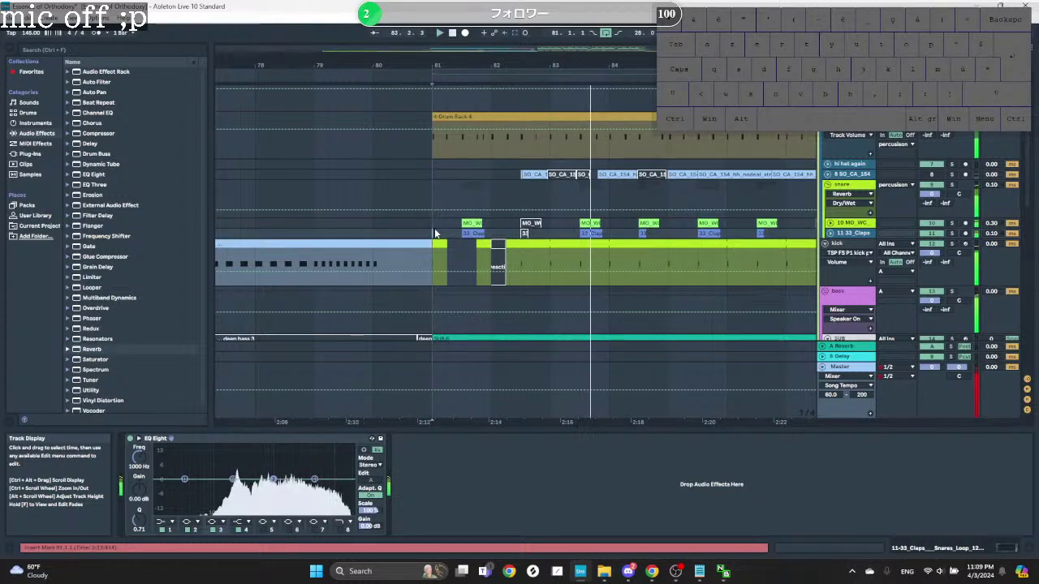
{"action": "key", "text": "space"}
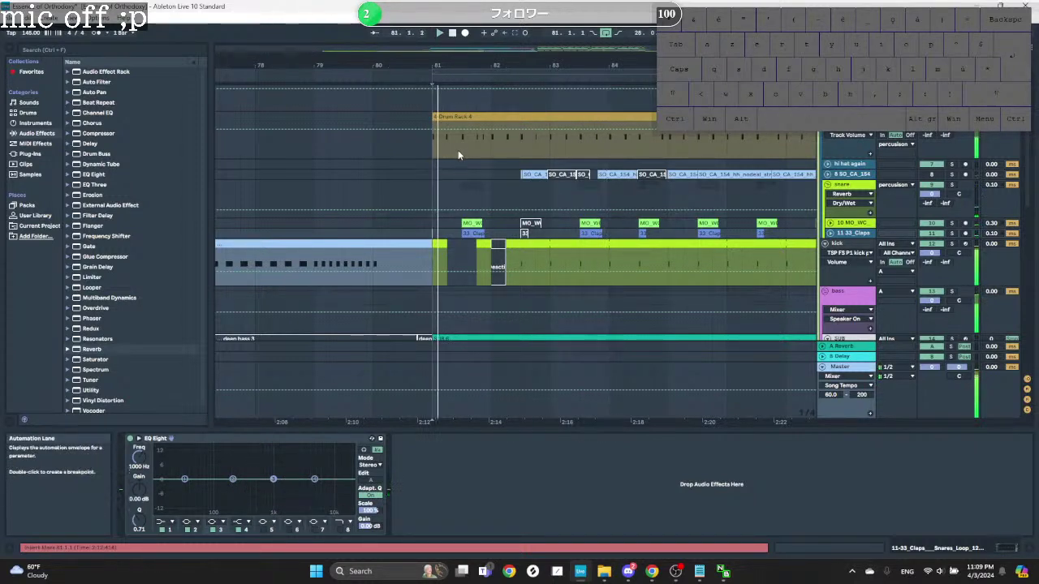
{"action": "key", "text": "space"}
Step: Cut gaps in the hi hat track's Drum Rack clip from 81.4 to 82 and from 82.4 to 83
{"action": "left_click", "coordinate": [474, 151]}
{"action": "key", "text": "ctrl+e"}
{"action": "left_click_drag", "start_coordinate": [478, 118], "coordinate": [490, 118]}
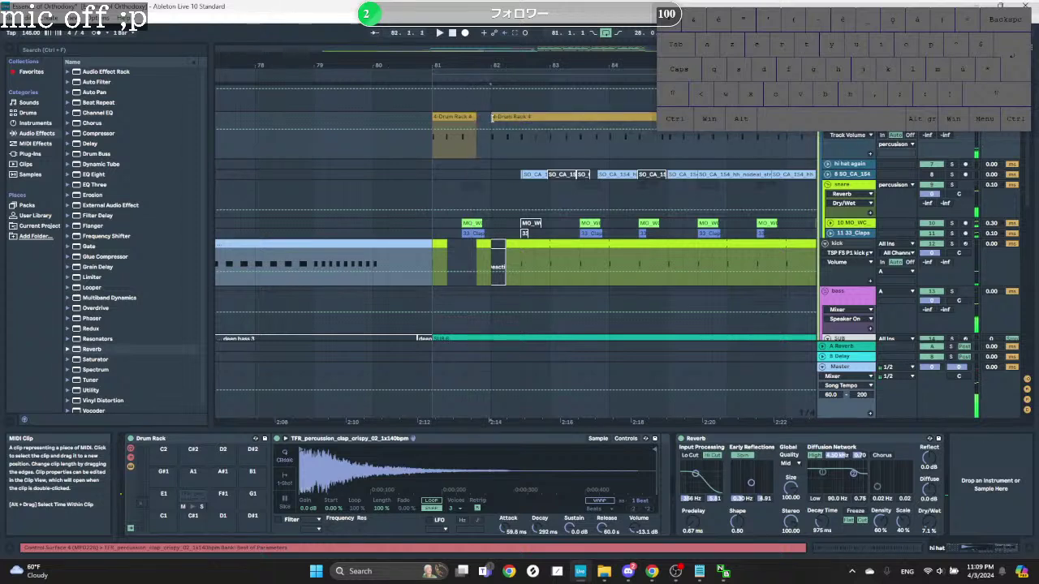
{"action": "left_click", "coordinate": [468, 119]}
{"action": "key", "text": "space"}
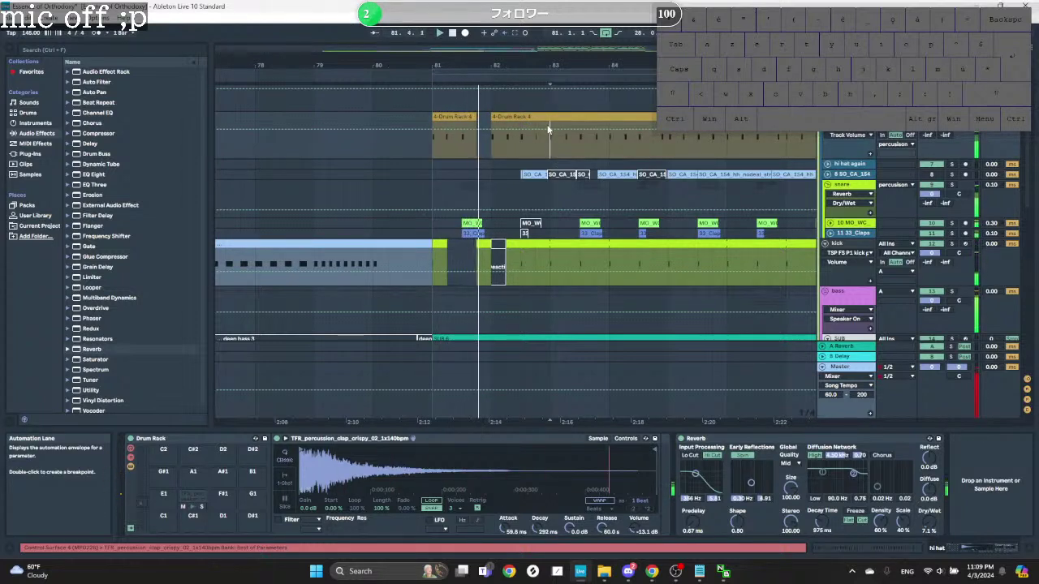
{"action": "key", "text": "ctrl+e"}
{"action": "mouse_move", "coordinate": [550, 126]}
{"action": "left_mouse_down"}
{"action": "mouse_move", "coordinate": [524, 126]}
{"action": "mouse_move", "coordinate": [534, 126]}
{"action": "left_mouse_up"}
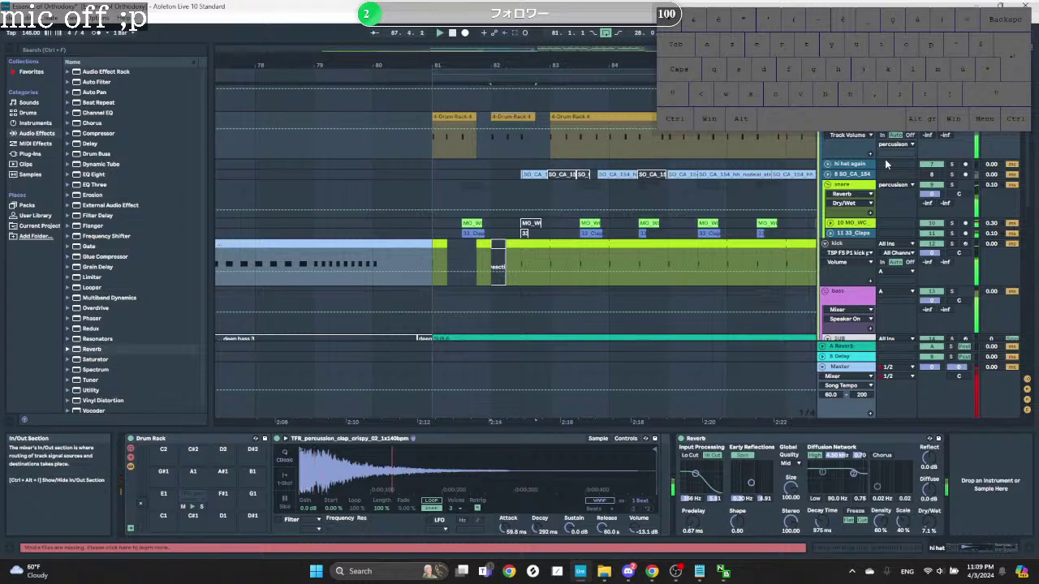
Step: Set the hi hat track's volume to -1.7 dB while the second drop plays
{"action": "scroll", "coordinate": [511, 249], "scroll_direction": "down", "scroll_amount": 1}
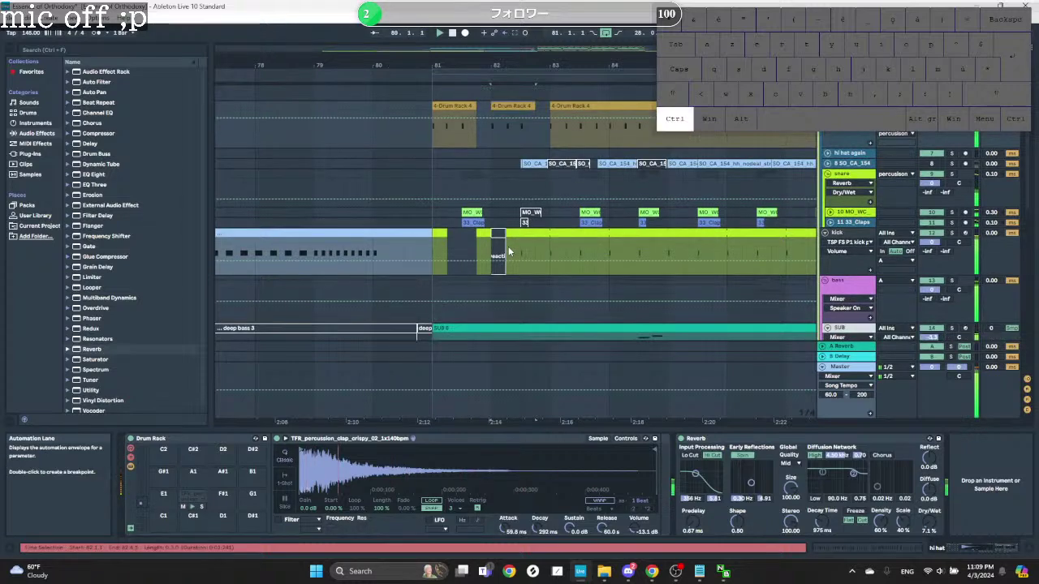
{"action": "scroll", "coordinate": [507, 248], "scroll_direction": "down", "scroll_amount": 5, "text": "ctrl"}
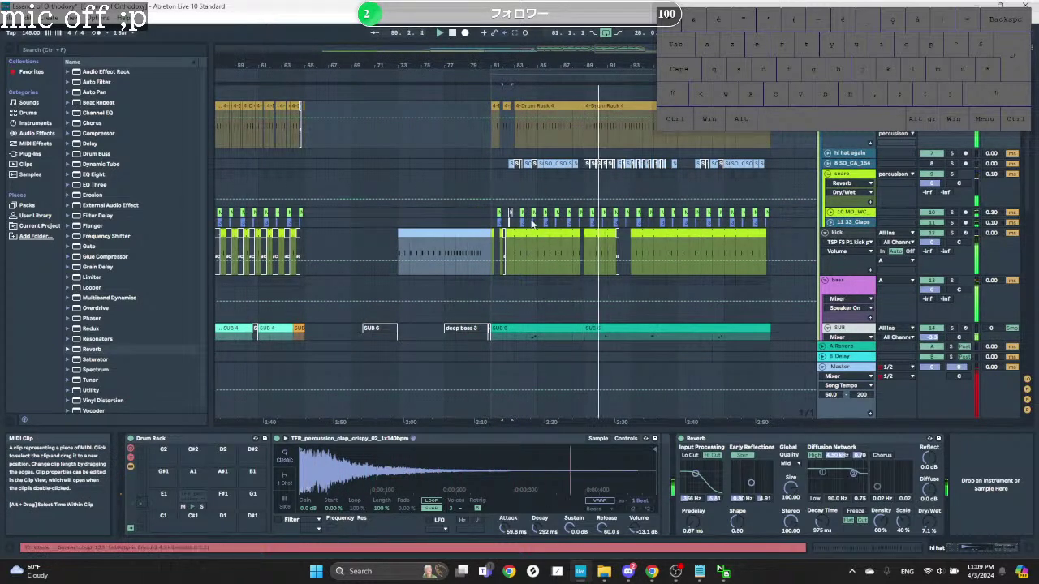
{"action": "scroll", "coordinate": [540, 213], "scroll_direction": "down", "scroll_amount": 5}
{"action": "scroll", "coordinate": [540, 219], "scroll_direction": "up", "scroll_amount": 6}
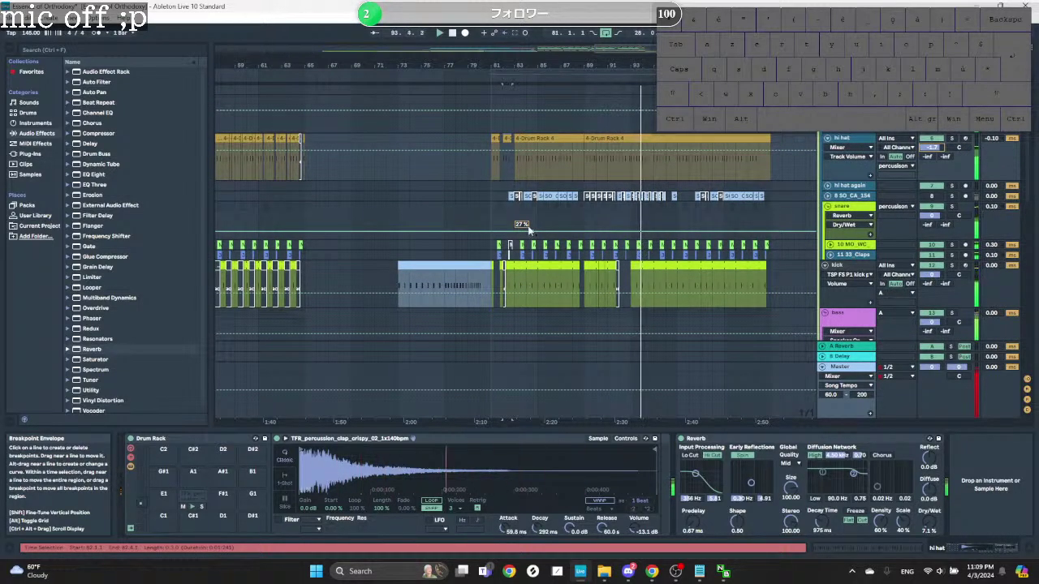
Step: Select the bass 20 clip, compare the bass layers during playback, and adjust the RISER track's volume
{"action": "scroll", "coordinate": [447, 260], "scroll_direction": "down", "scroll_amount": 8}
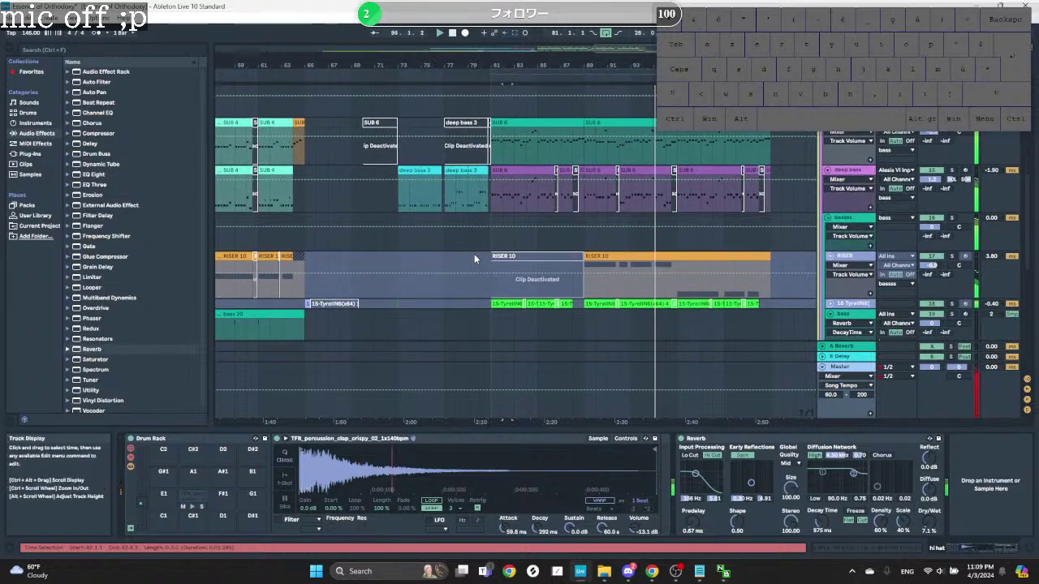
{"action": "scroll", "coordinate": [474, 254], "scroll_direction": "down", "scroll_amount": 6}
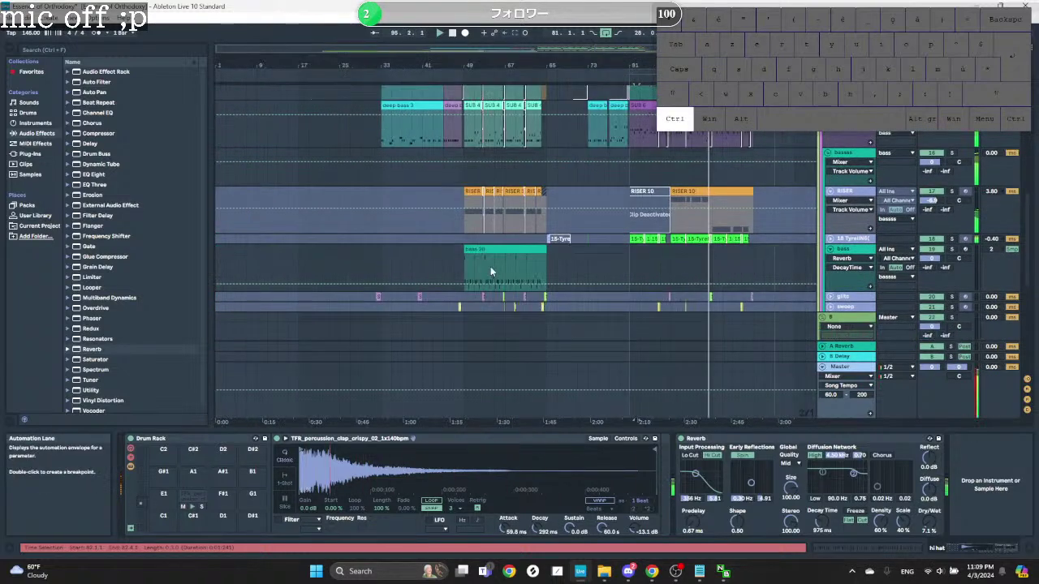
{"action": "left_click", "coordinate": [490, 249]}
{"action": "scroll", "coordinate": [491, 251], "scroll_direction": "up", "scroll_amount": 1}
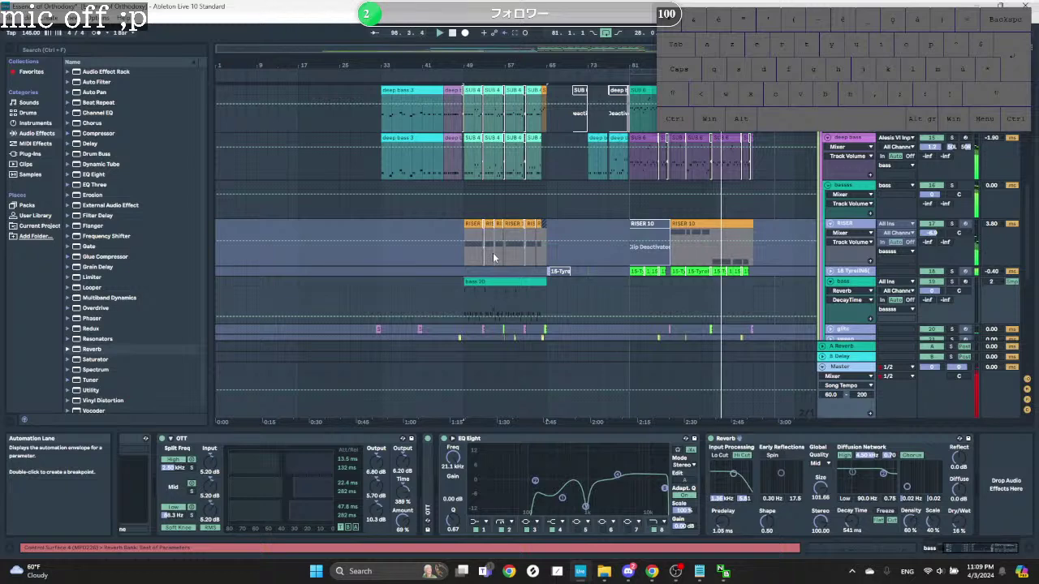
{"action": "scroll", "coordinate": [495, 257], "scroll_direction": "down", "scroll_amount": 2}
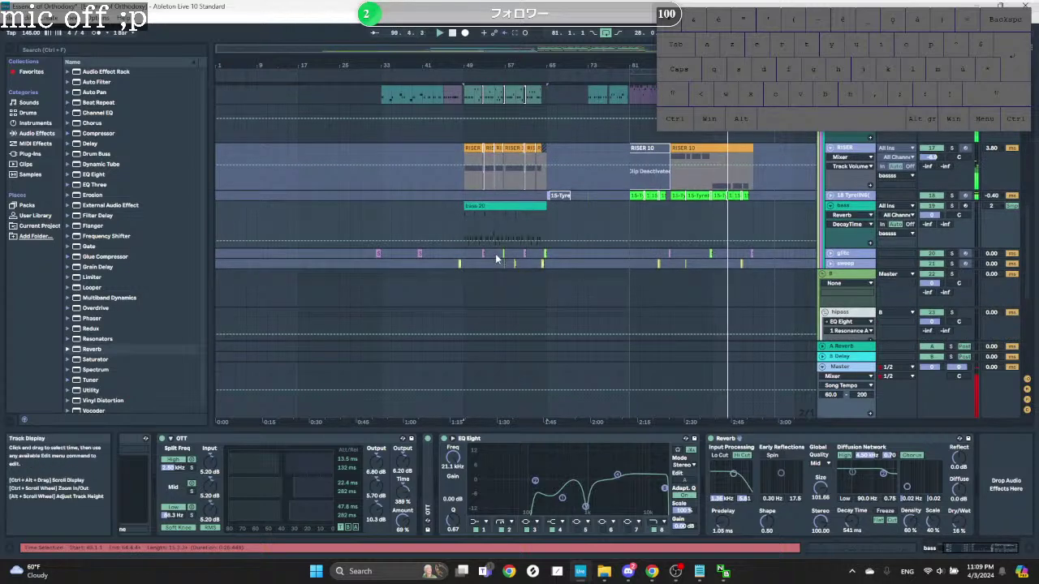
{"action": "scroll", "coordinate": [506, 243], "scroll_direction": "up", "scroll_amount": 4}
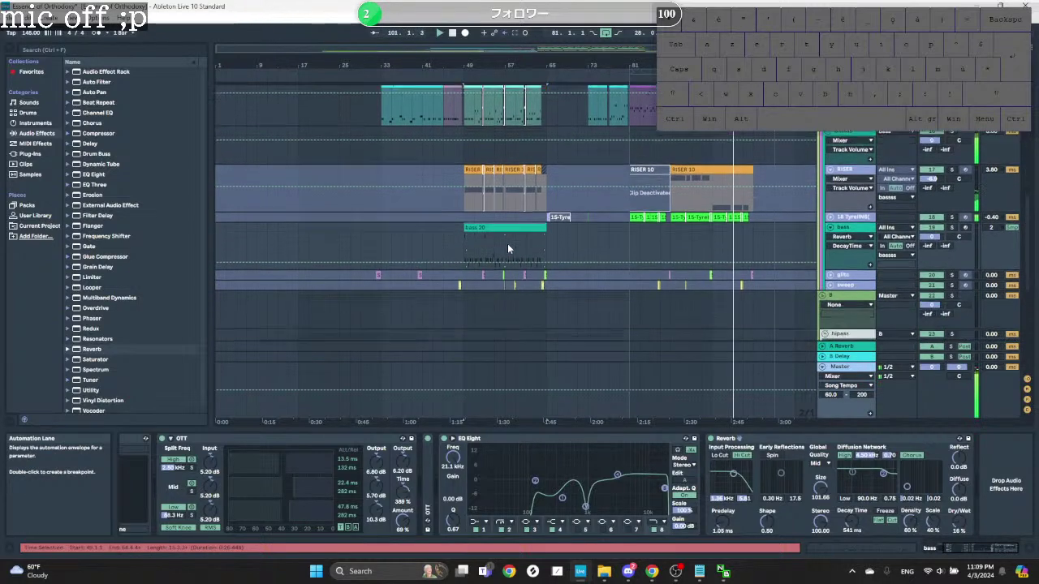
{"action": "scroll", "coordinate": [506, 241], "scroll_direction": "down", "scroll_amount": 2}
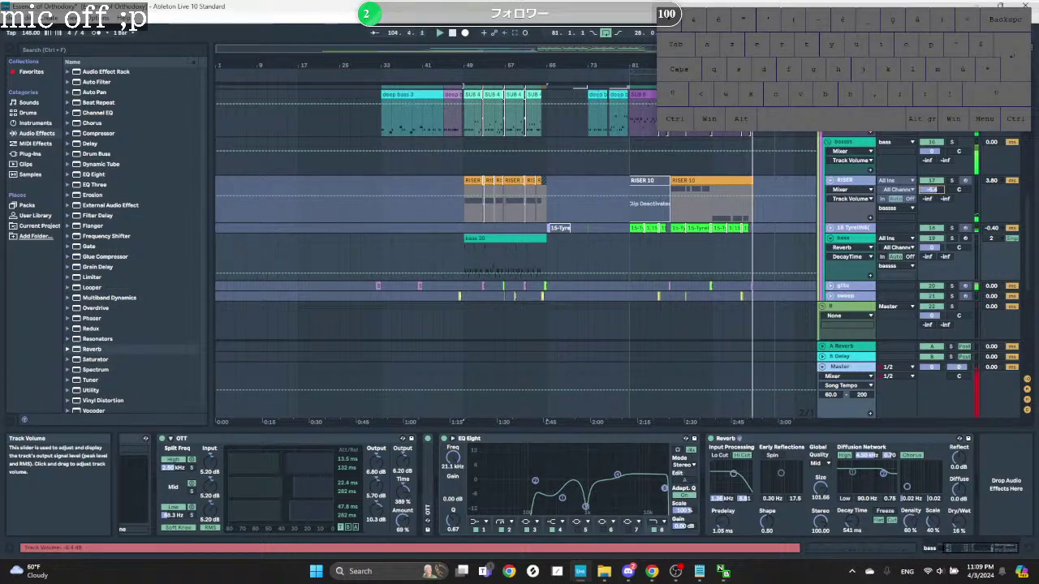
Step: Replay the first drop from the RISER clip at bar 49 and set the RISER track's volume to -6.3 dB
{"action": "left_click", "coordinate": [469, 182]}
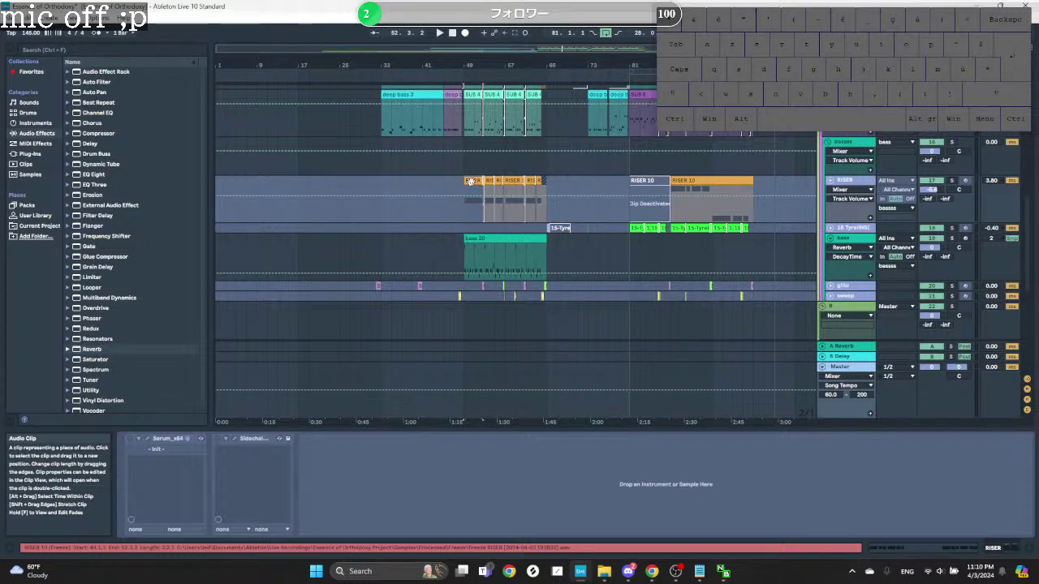
{"action": "key", "text": "space"}
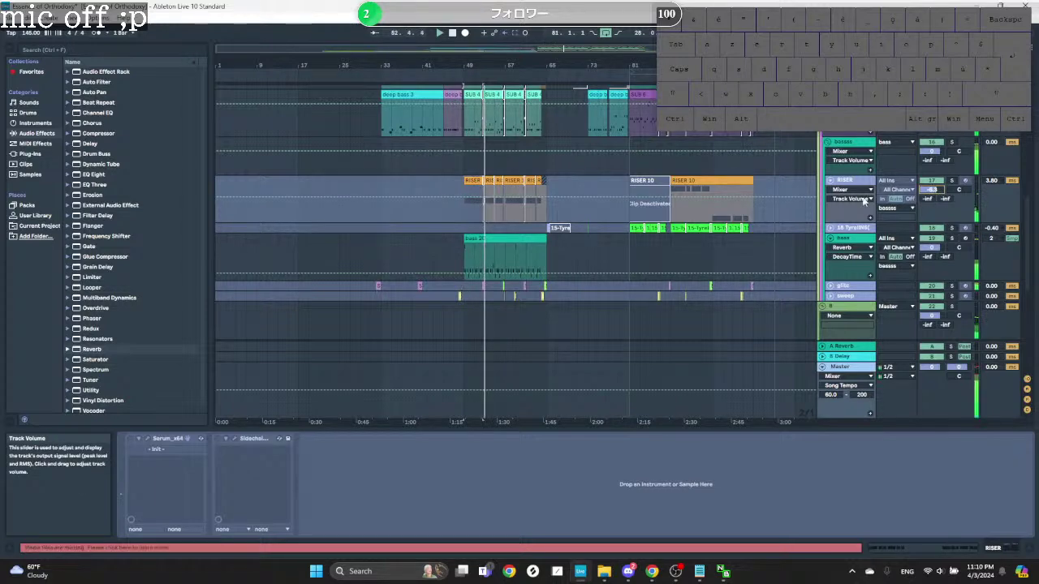
Step: Play the build-up from the blip track's first 29-Vital 3 clip at bar 25 and open its Vital synth
{"action": "scroll", "coordinate": [867, 203], "scroll_direction": "up", "scroll_amount": 3}
{"action": "left_click", "coordinate": [381, 257]}
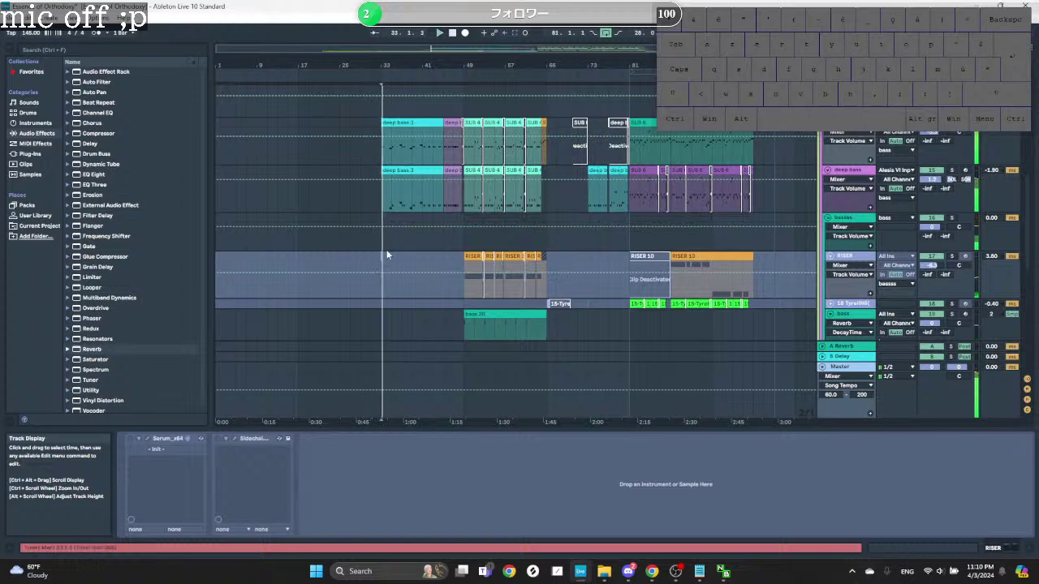
{"action": "scroll", "coordinate": [432, 213], "scroll_direction": "down", "scroll_amount": 10}
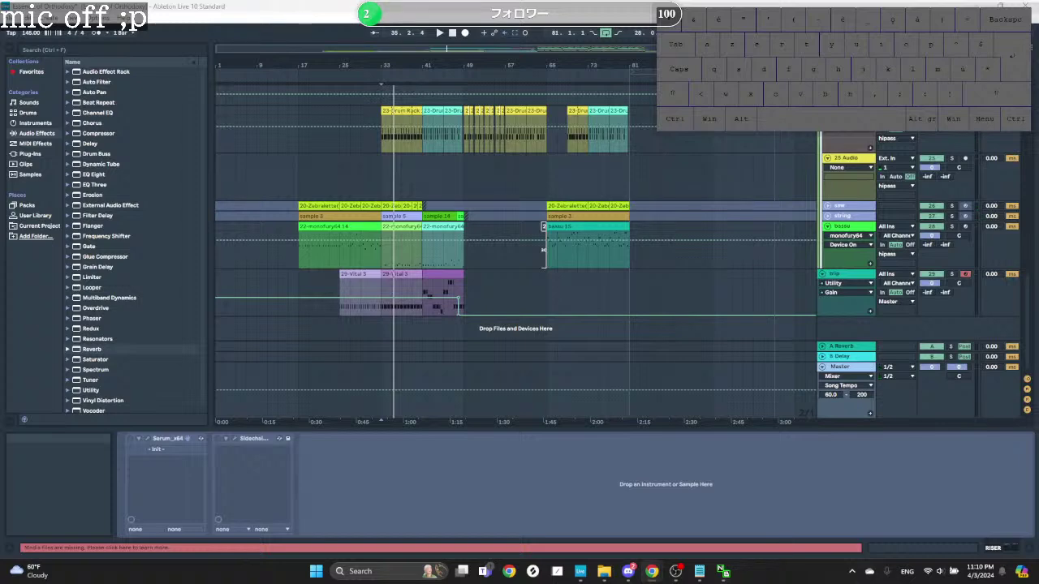
{"action": "scroll", "coordinate": [419, 284], "scroll_direction": "up", "scroll_amount": 1}
{"action": "left_click", "coordinate": [356, 283]}
{"action": "key", "text": "space"}
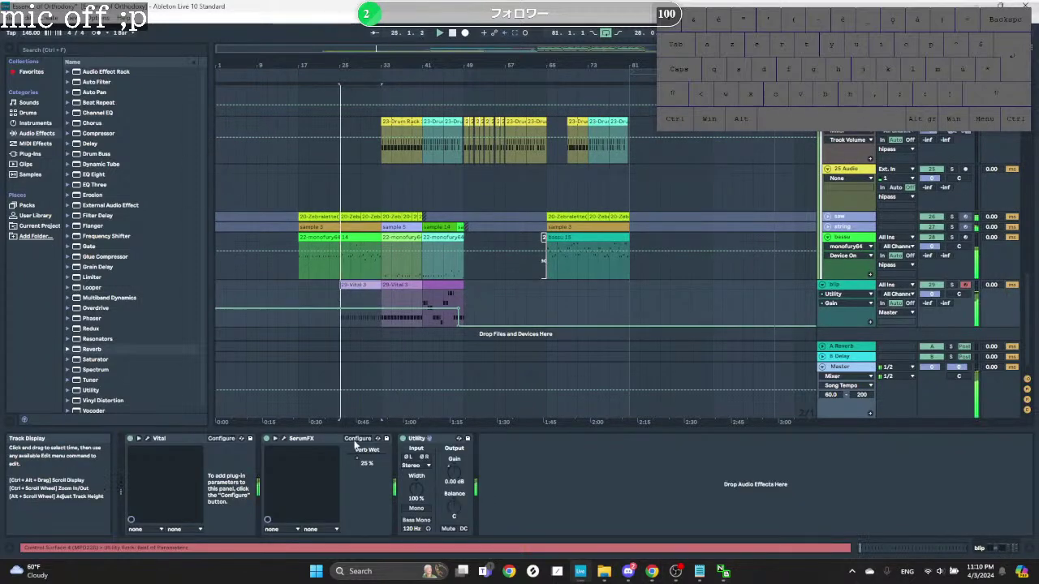
{"action": "left_click", "coordinate": [147, 438]}
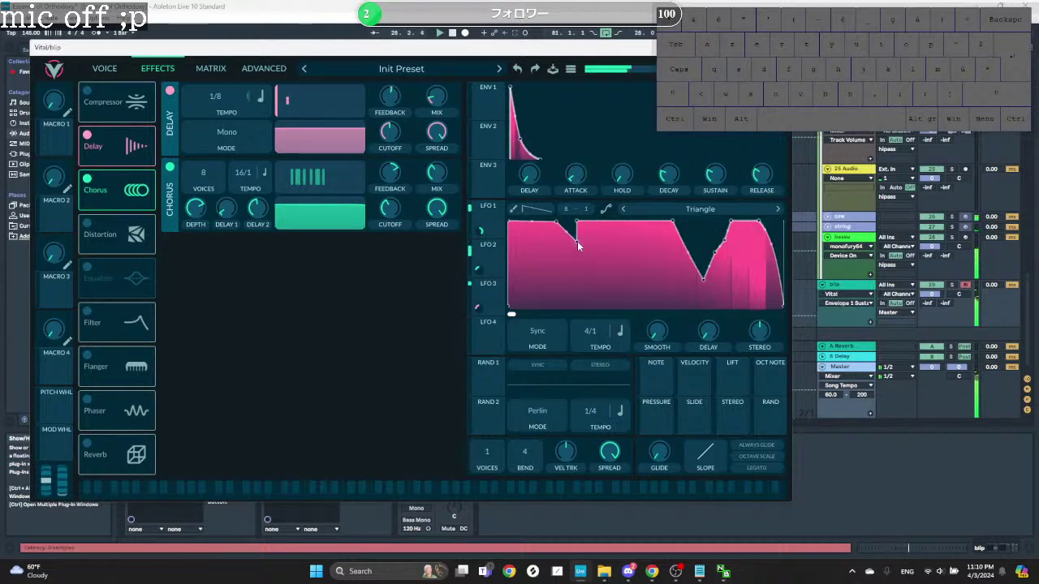
{"action": "left_click_drag", "start_coordinate": [660, 336], "coordinate": [690, 331]}
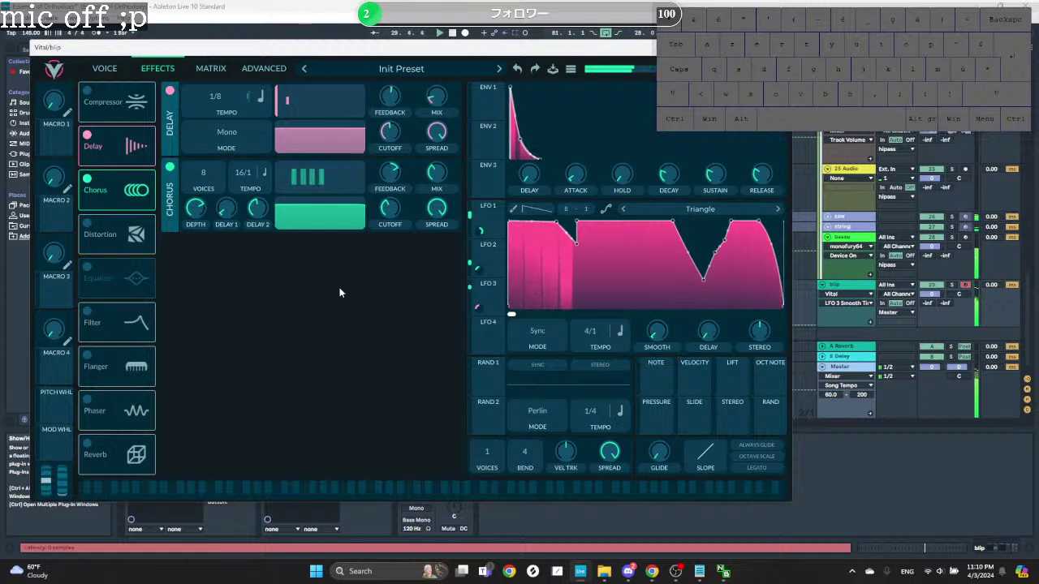
Step: Enable Vital's Distortion effect, place it ahead of Delay, and set its type to Bit Crush
{"action": "left_click", "coordinate": [87, 223]}
{"action": "left_click_drag", "start_coordinate": [113, 234], "coordinate": [114, 144]}
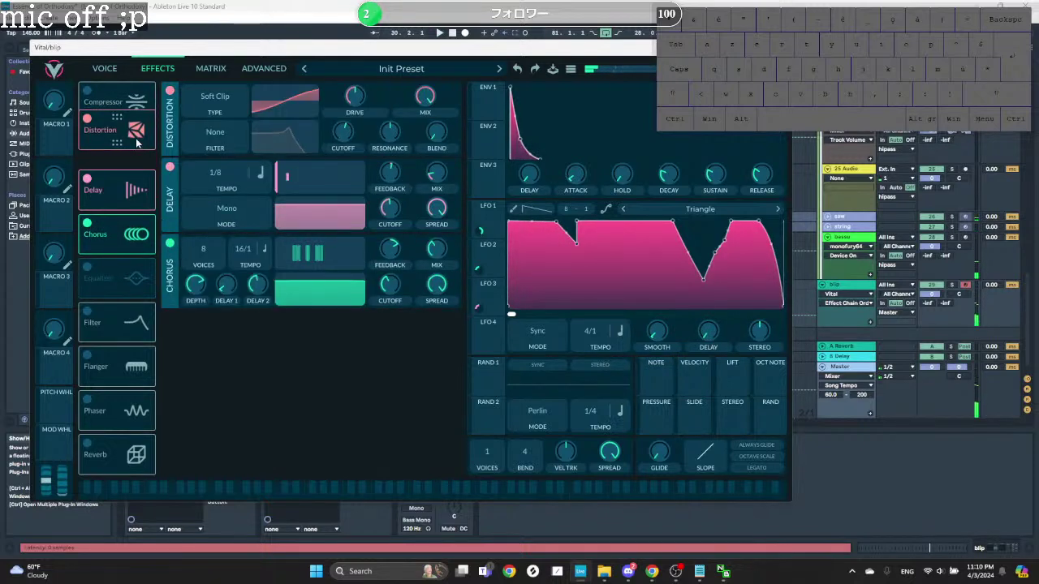
{"action": "left_click", "coordinate": [215, 97]}
{"action": "left_click", "coordinate": [217, 164]}
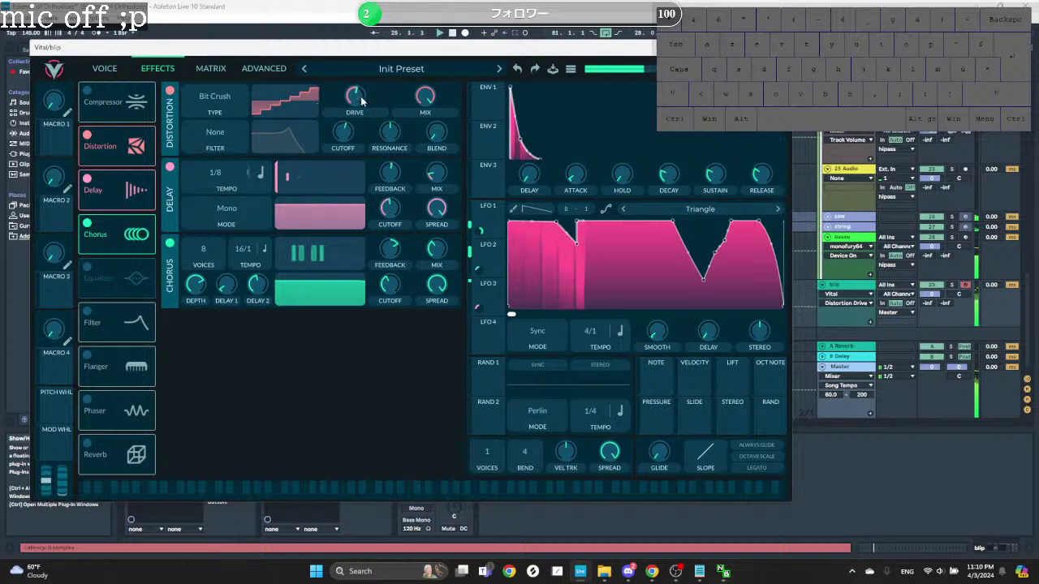
Step: Set the distortion's filter to Pre and shape its cutoff, resonance and blend during playback
{"action": "key", "text": "space"}
{"action": "left_click", "coordinate": [391, 133]}
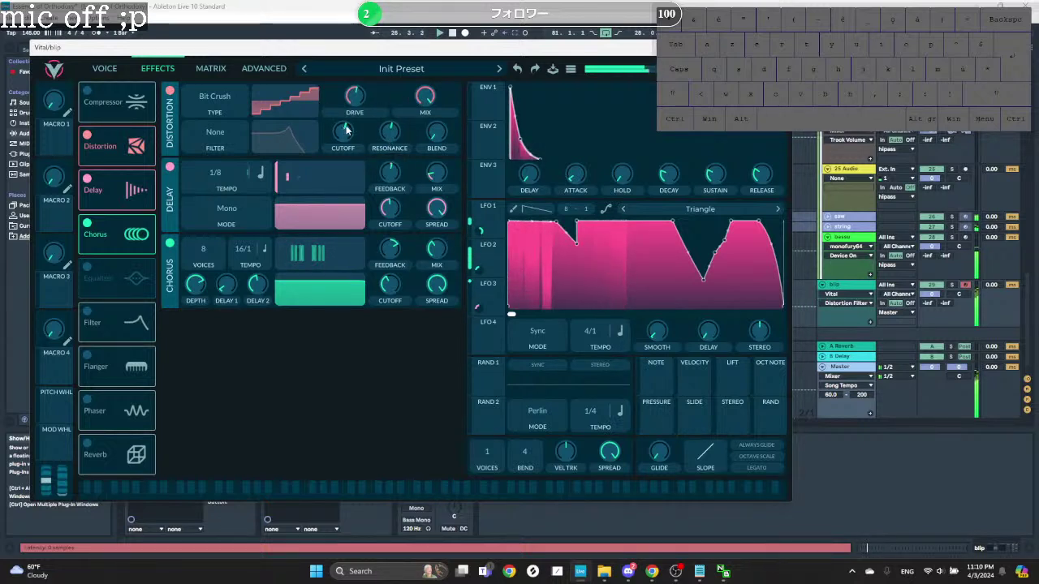
{"action": "left_click", "coordinate": [225, 135]}
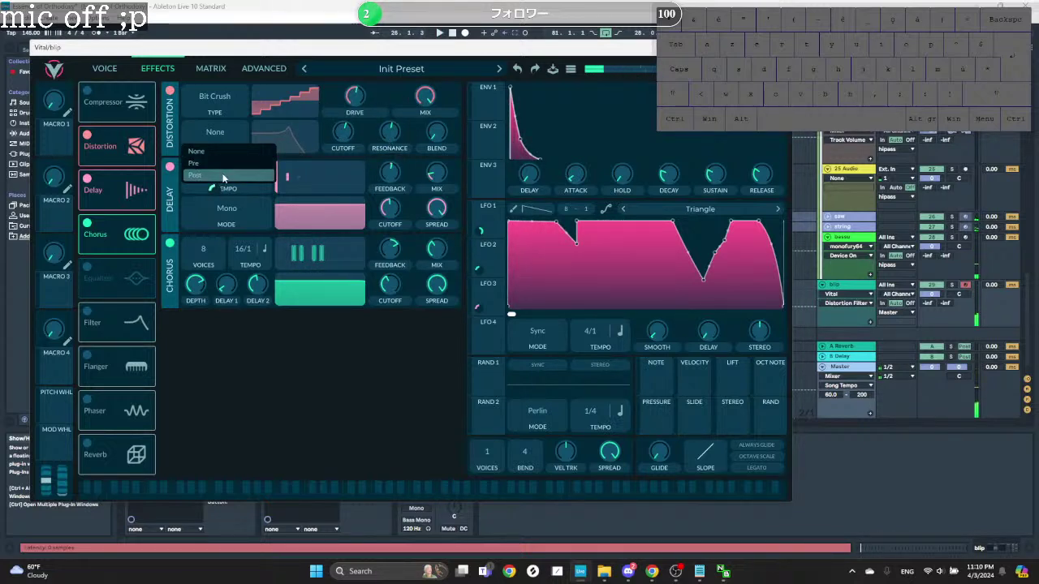
{"action": "left_click", "coordinate": [215, 164]}
{"action": "left_click_drag", "start_coordinate": [289, 134], "coordinate": [309, 141]}
{"action": "left_click_drag", "start_coordinate": [445, 131], "coordinate": [461, 91]}
{"action": "mouse_move", "coordinate": [340, 137]}
{"action": "left_mouse_down"}
{"action": "mouse_move", "coordinate": [352, 137]}
{"action": "mouse_move", "coordinate": [366, 88]}
{"action": "mouse_move", "coordinate": [349, 152]}
{"action": "mouse_move", "coordinate": [336, 134]}
{"action": "left_mouse_up"}
Step: Lower the distortion's mix to about 0.25 and fine-tune its drive while the build-up plays
{"action": "key", "text": "space"}
{"action": "left_click_drag", "start_coordinate": [354, 96], "coordinate": [358, 108]}
{"action": "left_click_drag", "start_coordinate": [425, 101], "coordinate": [425, 168]}
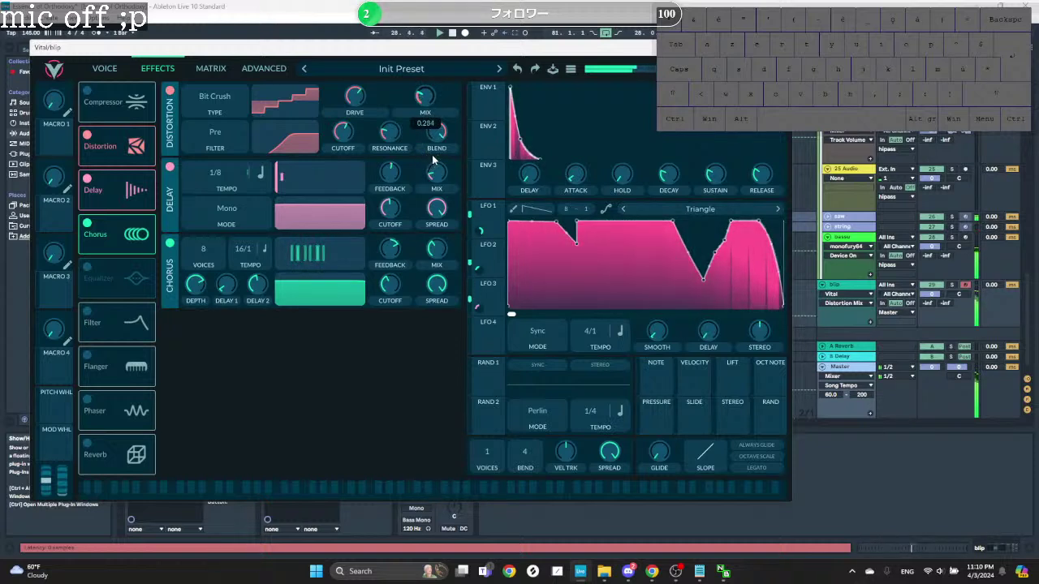
{"action": "left_click_drag", "start_coordinate": [352, 106], "coordinate": [352, 101]}
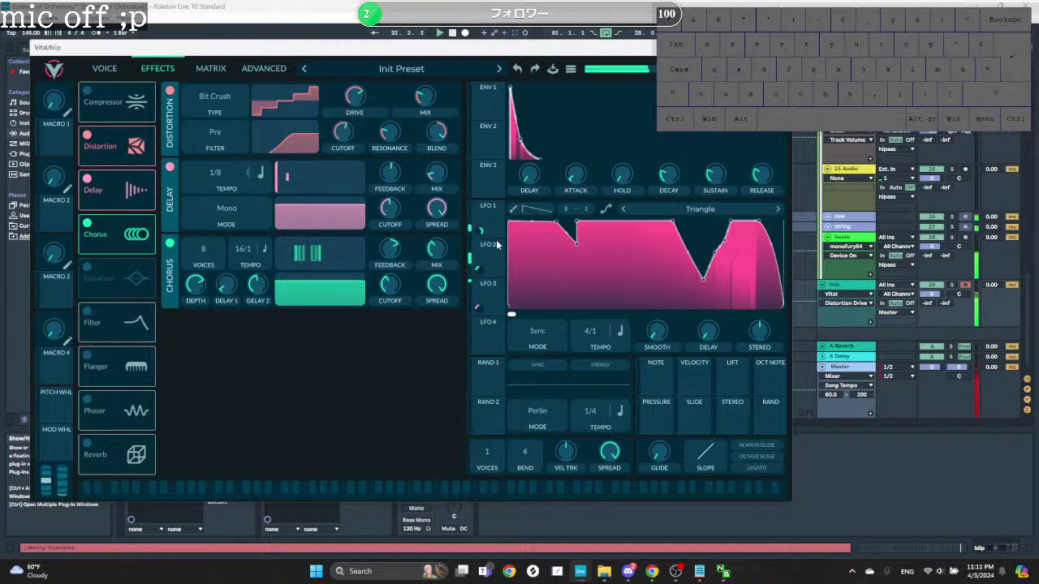
Step: Switch off oscillator 1 to hear oscillator 2 alone and set oscillator 2's unison to 5 voices
{"action": "left_click", "coordinate": [105, 69]}
{"action": "key", "text": "space"}
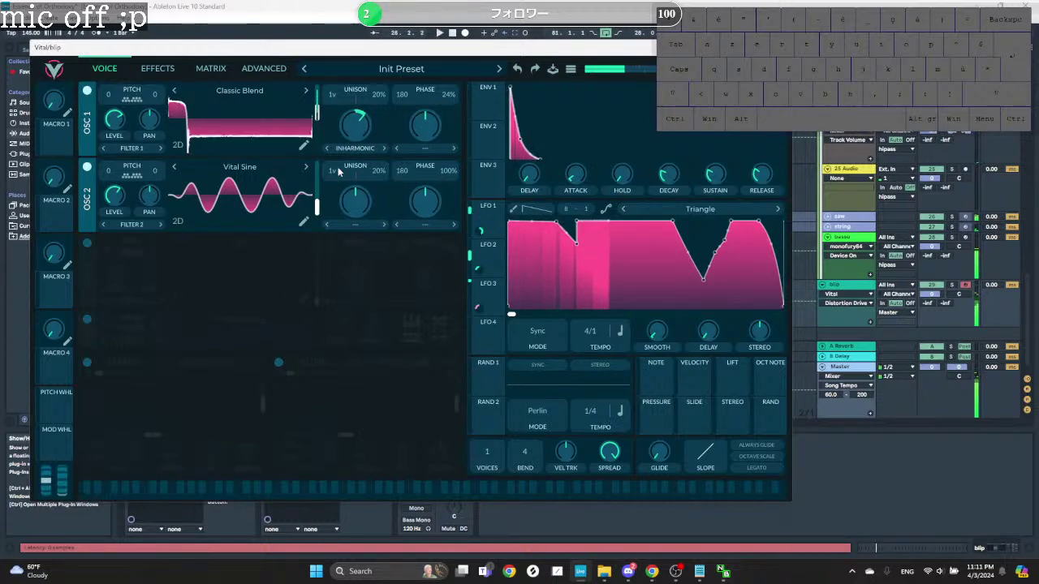
{"action": "key", "text": "space"}
{"action": "left_click_drag", "start_coordinate": [335, 170], "coordinate": [350, 149]}
{"action": "key", "text": "space"}
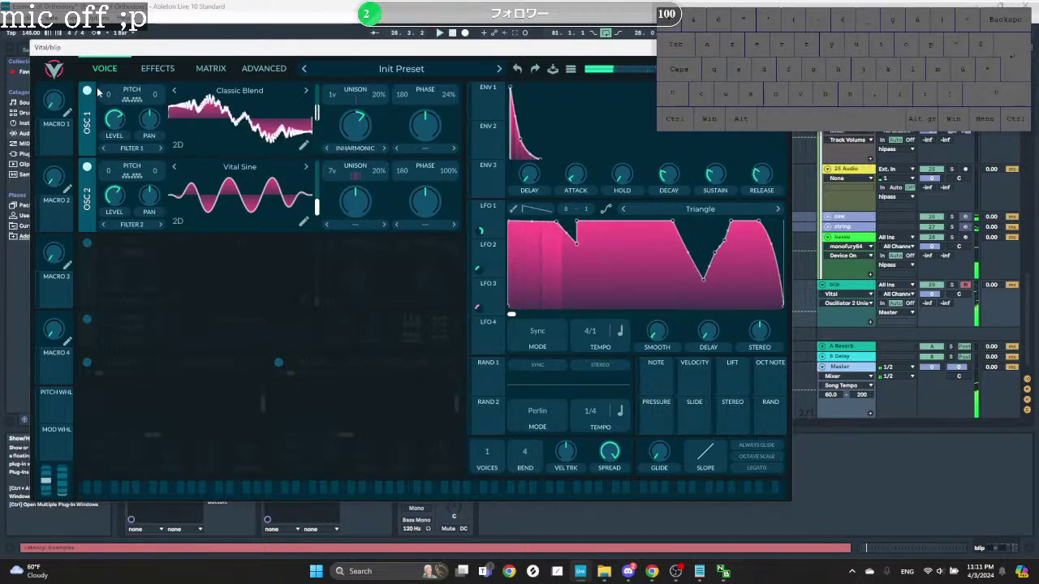
{"action": "left_click", "coordinate": [87, 90]}
{"action": "scroll", "coordinate": [333, 172], "scroll_direction": "down", "scroll_amount": 2}
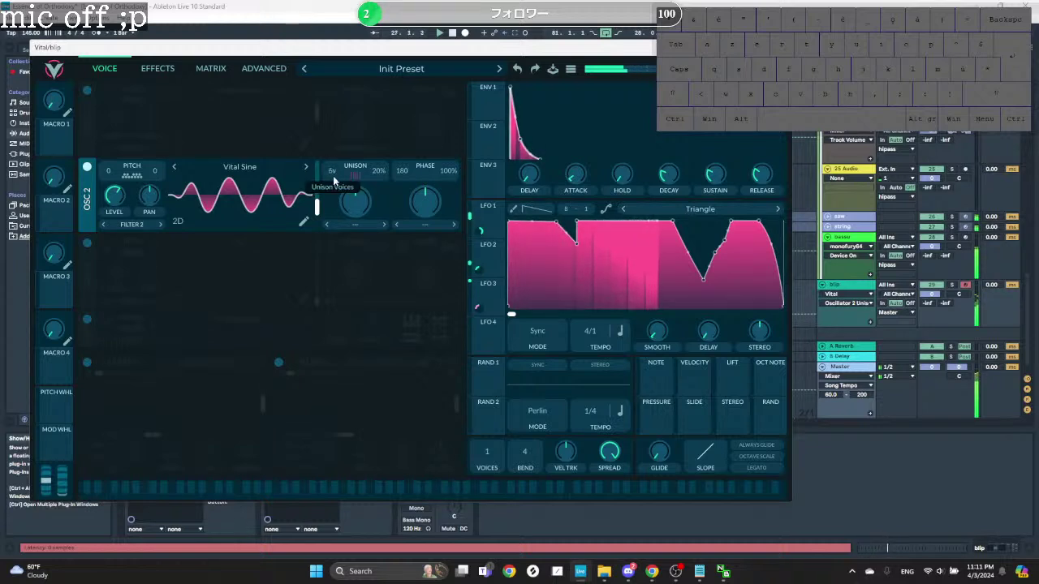
{"action": "scroll", "coordinate": [357, 181], "scroll_direction": "up", "scroll_amount": 2}
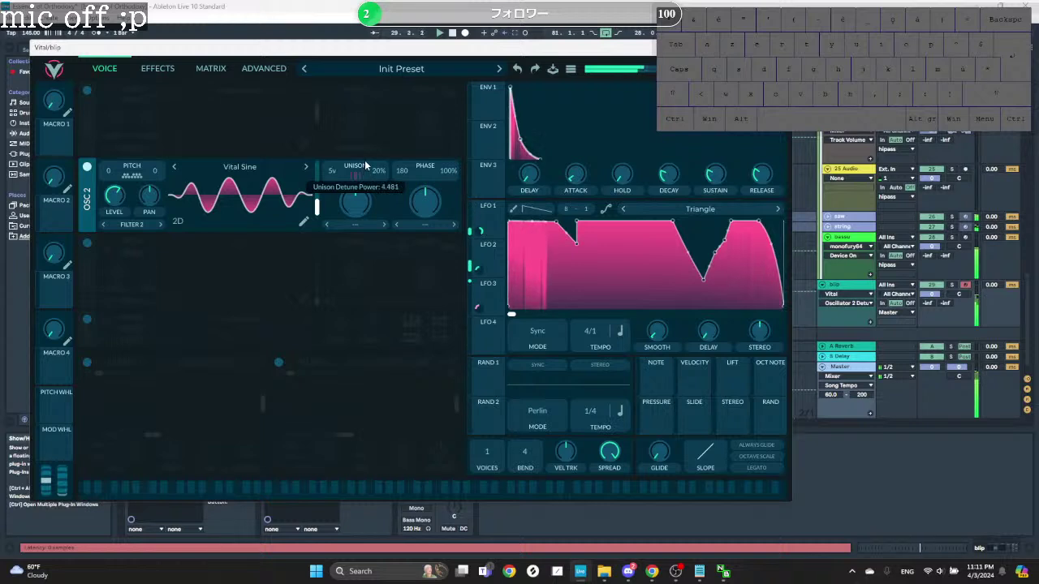
Step: Set oscillator 2's unison detune to 8% and phase randomization to 37%, and switch oscillator 1 back on
{"action": "left_click_drag", "start_coordinate": [359, 180], "coordinate": [383, 186]}
{"action": "key", "text": "space"}
{"action": "key", "text": "space"}
{"action": "left_click", "coordinate": [382, 174]}
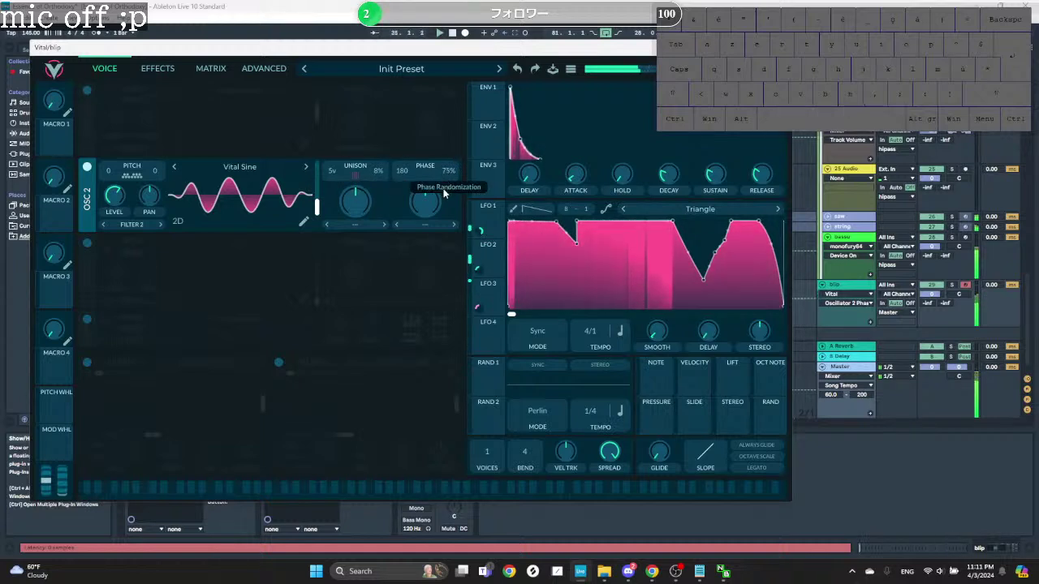
{"action": "left_click_drag", "start_coordinate": [444, 172], "coordinate": [438, 215]}
{"action": "left_click", "coordinate": [86, 90]}
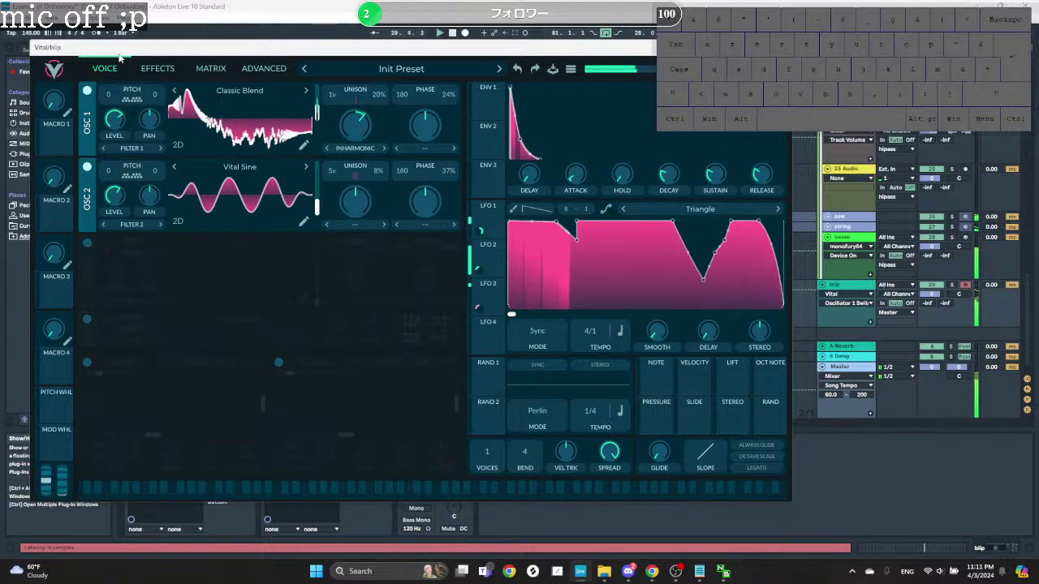
Step: Enable Vital's Equalizer effect, try a notch on its Band section, and lower the band's cutoff
{"action": "left_click", "coordinate": [157, 68]}
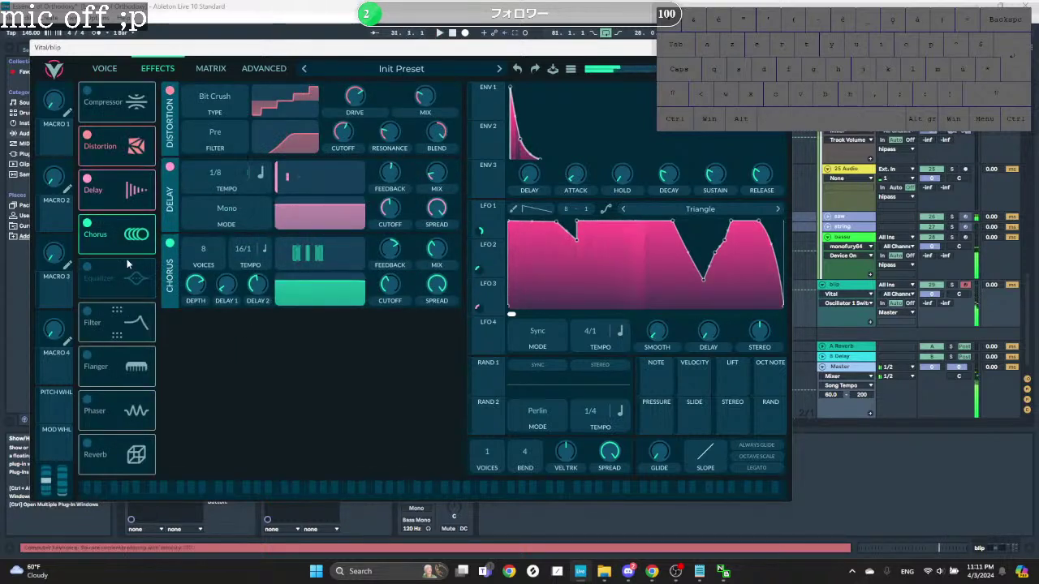
{"action": "left_click", "coordinate": [89, 267]}
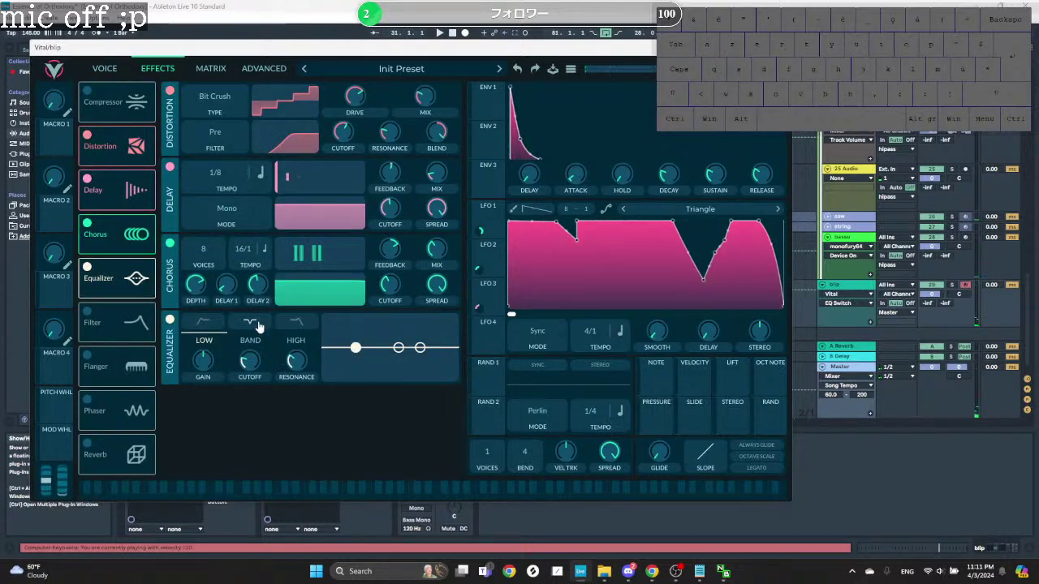
{"action": "left_click", "coordinate": [250, 324]}
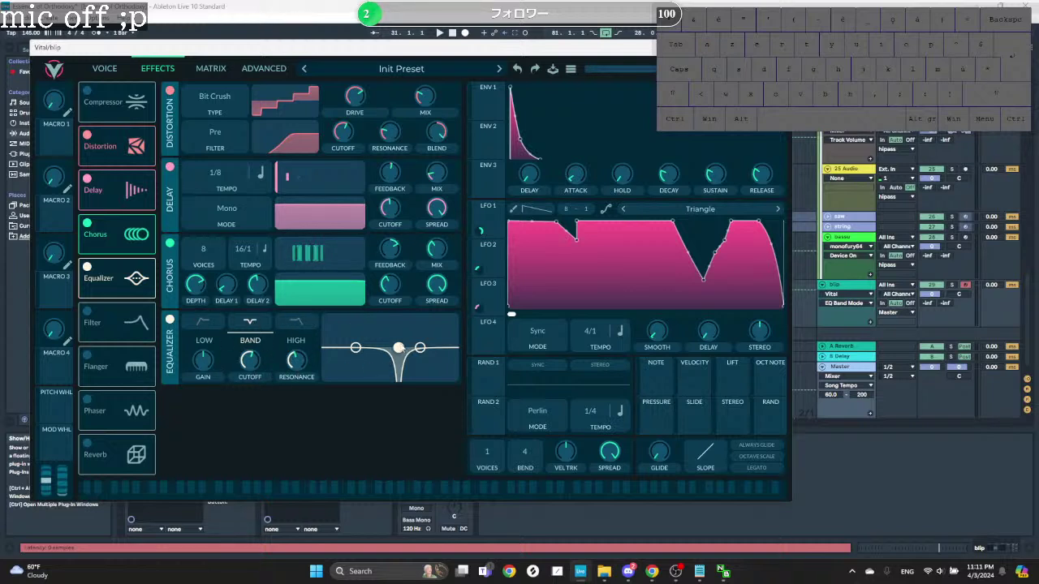
{"action": "left_click_drag", "start_coordinate": [401, 347], "coordinate": [380, 338]}
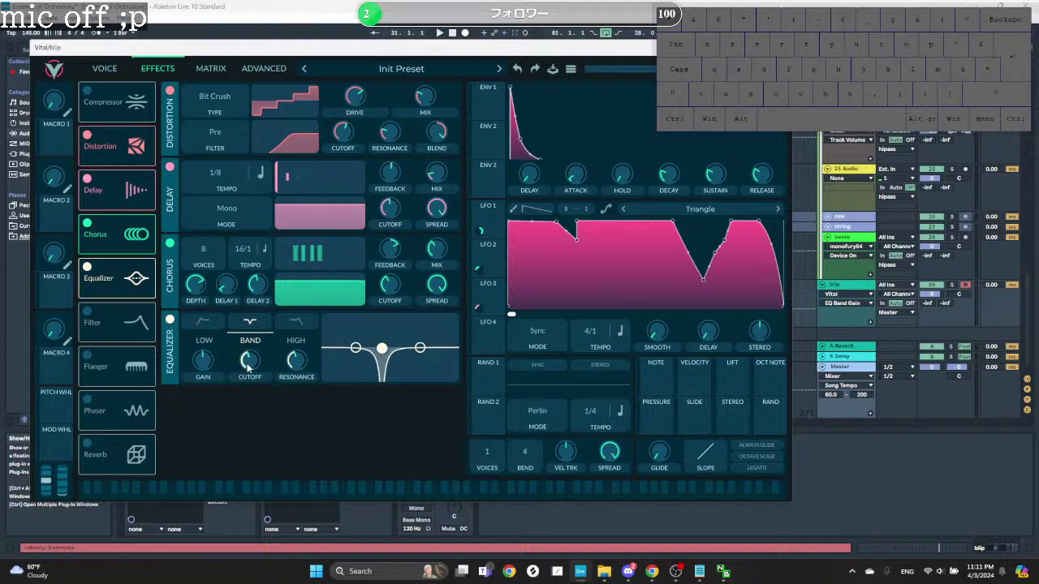
{"action": "left_click_drag", "start_coordinate": [247, 367], "coordinate": [248, 357]}
{"action": "left_click", "coordinate": [249, 325]}
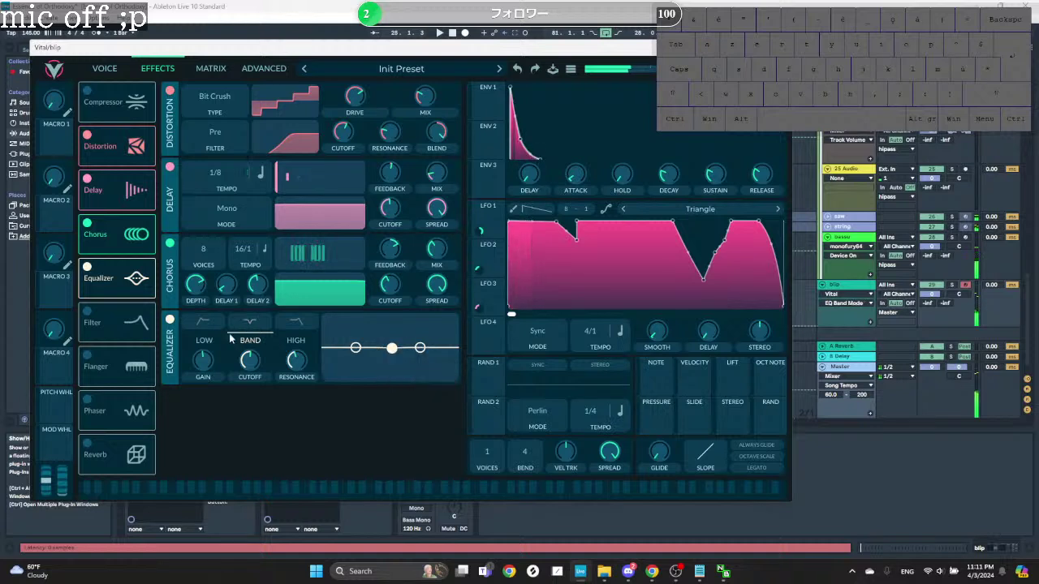
Step: Switch the equalizer's Low section to high-pass and raise its cutoff towards the band point
{"action": "left_click", "coordinate": [218, 329]}
{"action": "left_click", "coordinate": [202, 324]}
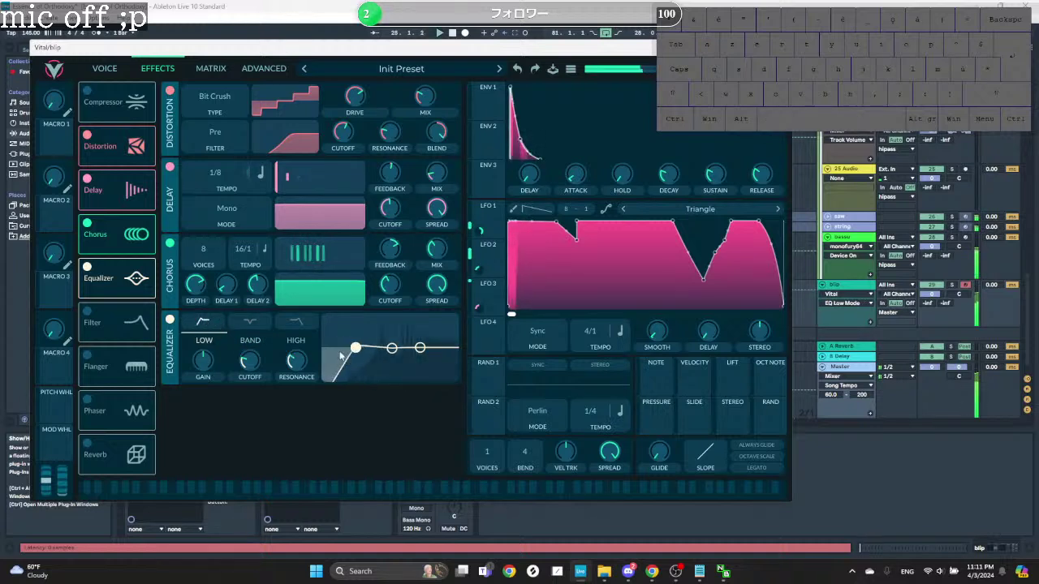
{"action": "left_click_drag", "start_coordinate": [353, 347], "coordinate": [394, 353]}
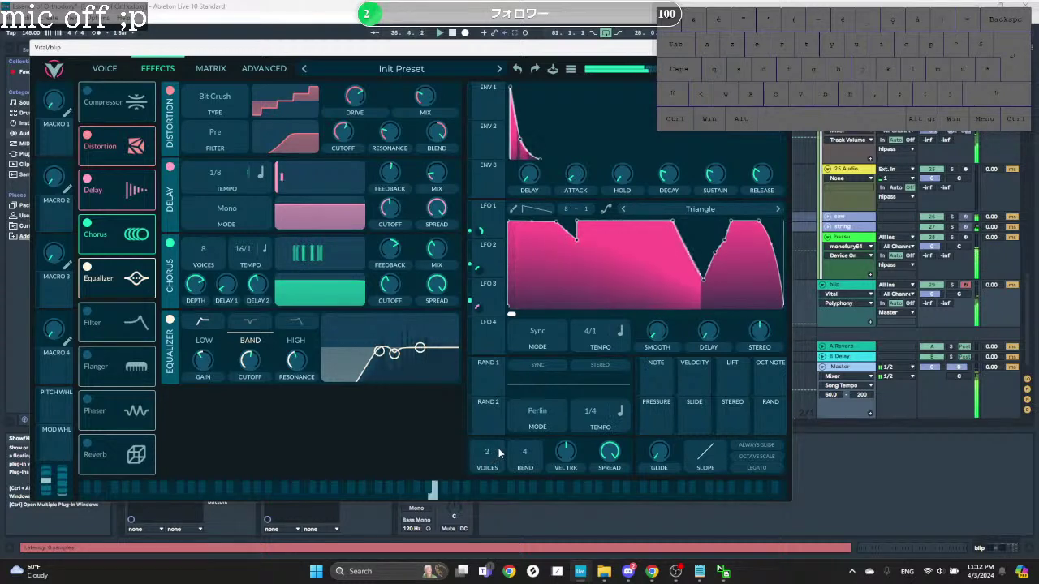
Step: Set Vital's polyphony to 3 voices and close the synth window
{"action": "left_click_drag", "start_coordinate": [488, 455], "coordinate": [498, 438]}
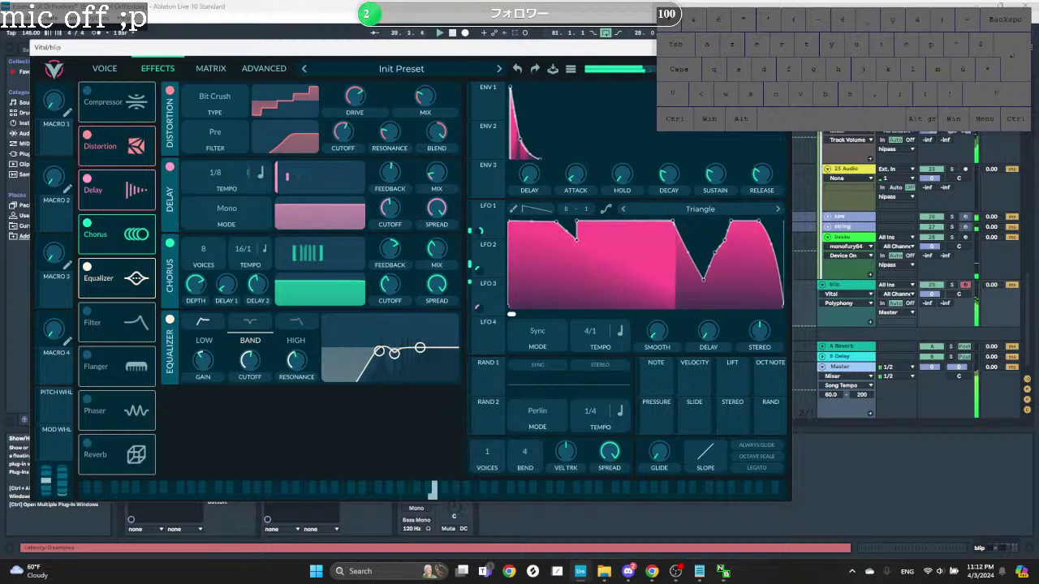
{"action": "left_click", "coordinate": [778, 47]}
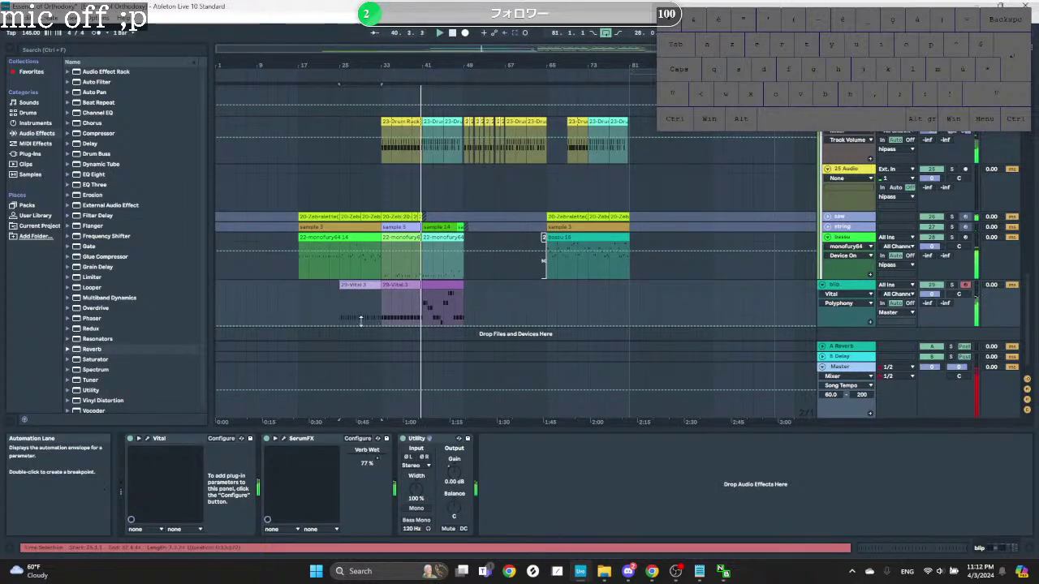
Step: Play through the build-up into the first drop while reviewing the tracks from the percussion group down to blip
{"action": "scroll", "coordinate": [858, 288], "scroll_direction": "up", "scroll_amount": 3}
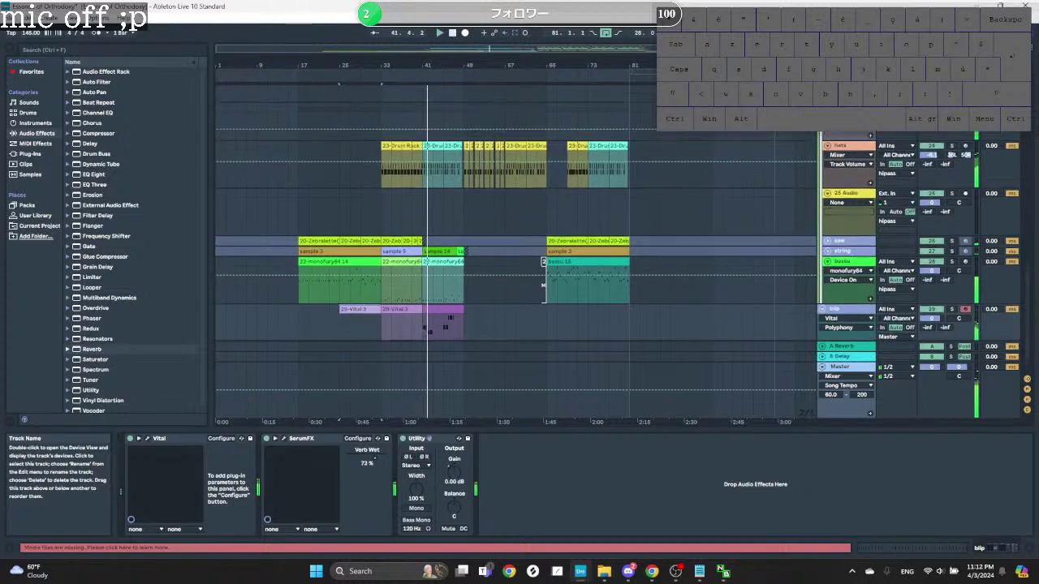
{"action": "scroll", "coordinate": [848, 211], "scroll_direction": "up", "scroll_amount": 2}
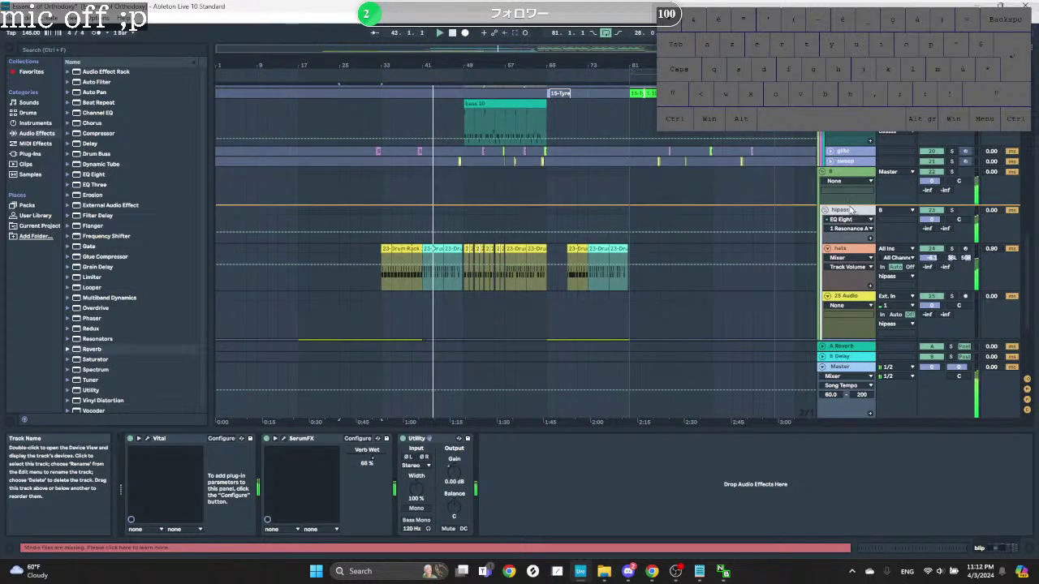
{"action": "scroll", "coordinate": [853, 325], "scroll_direction": "down", "scroll_amount": 2}
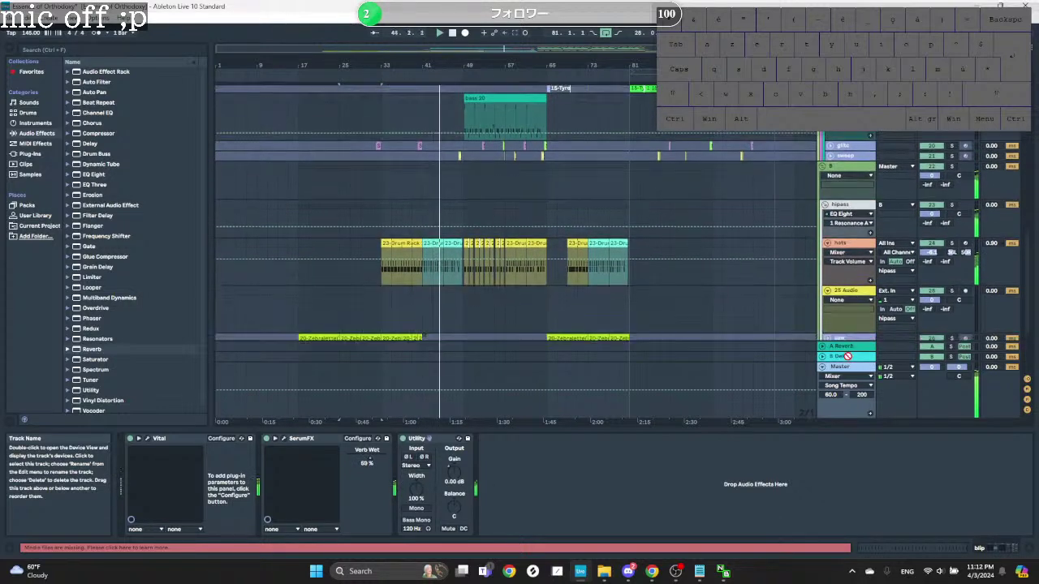
{"action": "scroll", "coordinate": [852, 332], "scroll_direction": "down", "scroll_amount": 2}
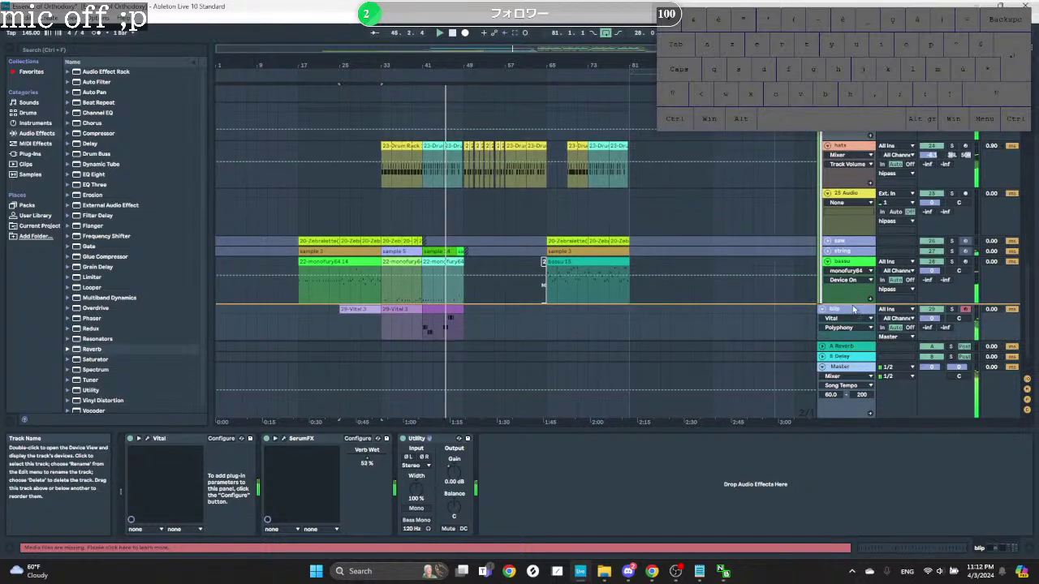
{"action": "scroll", "coordinate": [854, 307], "scroll_direction": "up", "scroll_amount": 5}
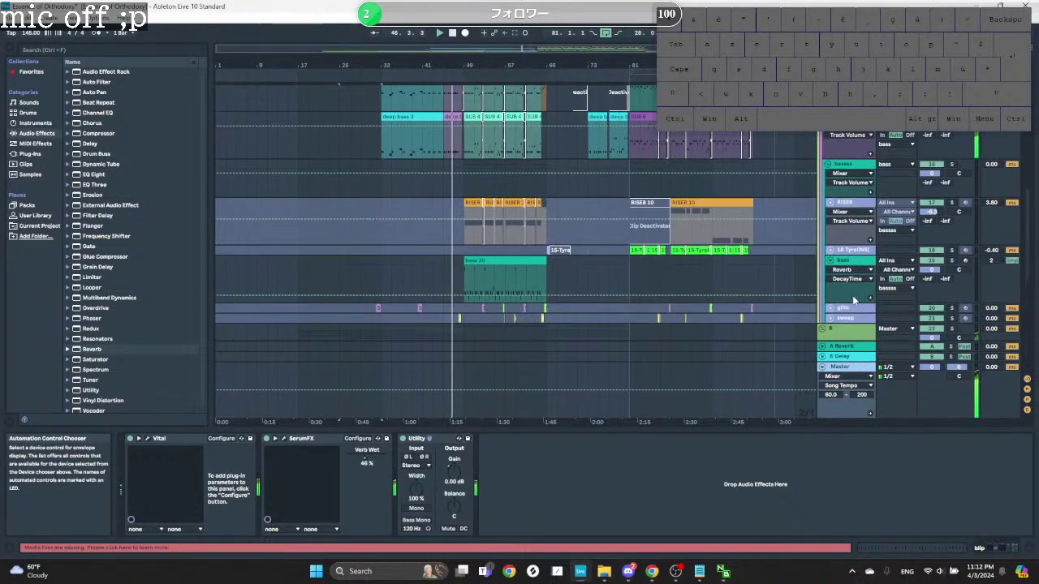
{"action": "scroll", "coordinate": [854, 300], "scroll_direction": "down", "scroll_amount": 3}
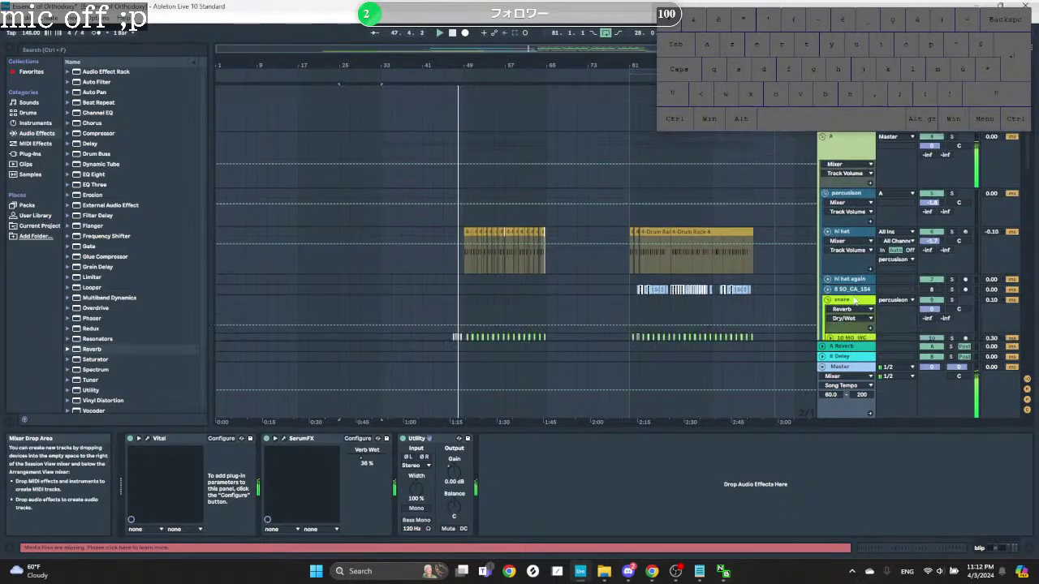
{"action": "scroll", "coordinate": [853, 300], "scroll_direction": "down", "scroll_amount": 5}
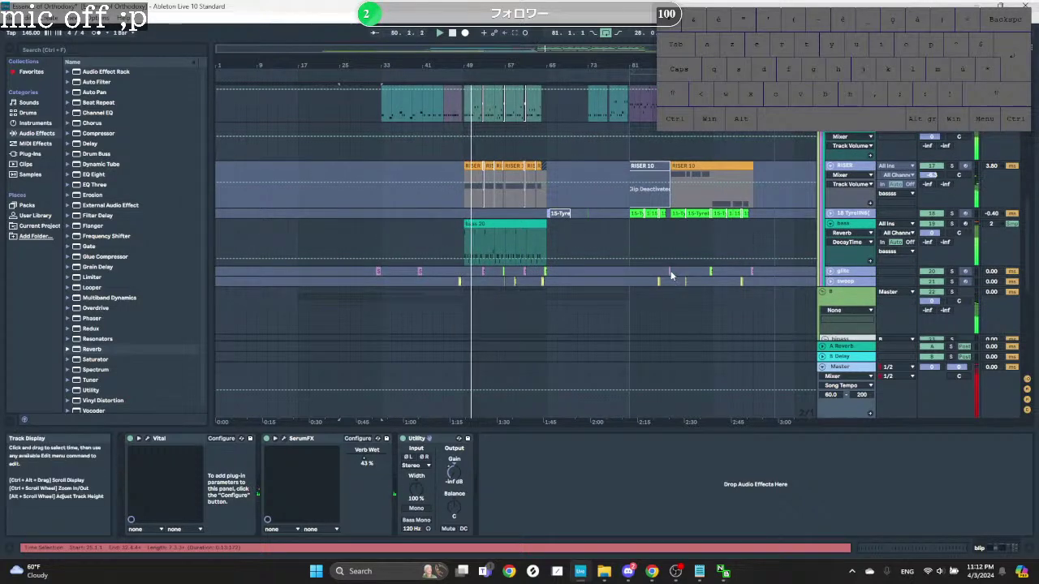
Step: Look over the bass, riser and drum tracks around the second build-up and play it from bar 73
{"action": "scroll", "coordinate": [675, 265], "scroll_direction": "up", "scroll_amount": 4}
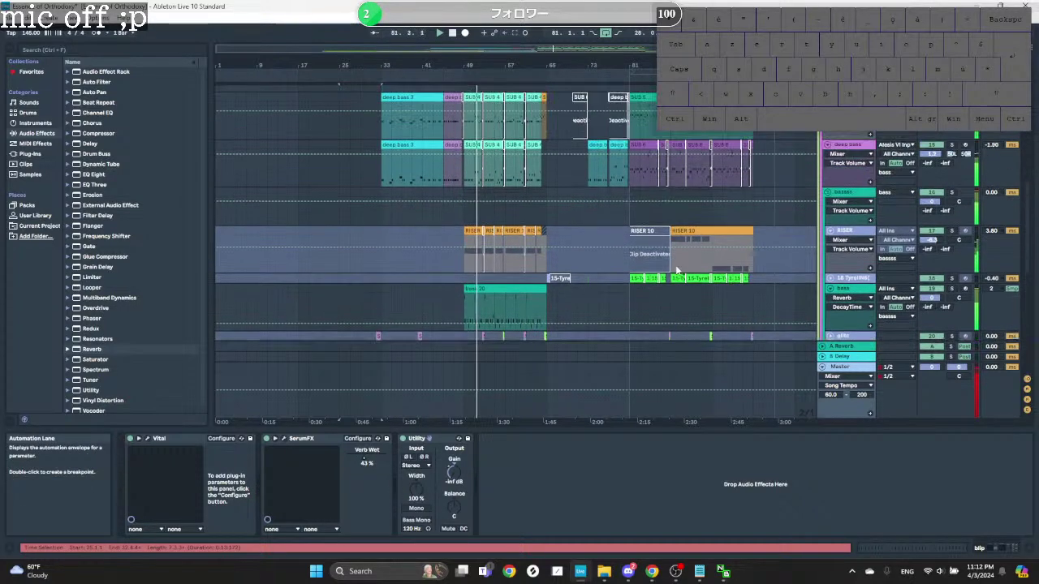
{"action": "scroll", "coordinate": [675, 265], "scroll_direction": "down", "scroll_amount": 3}
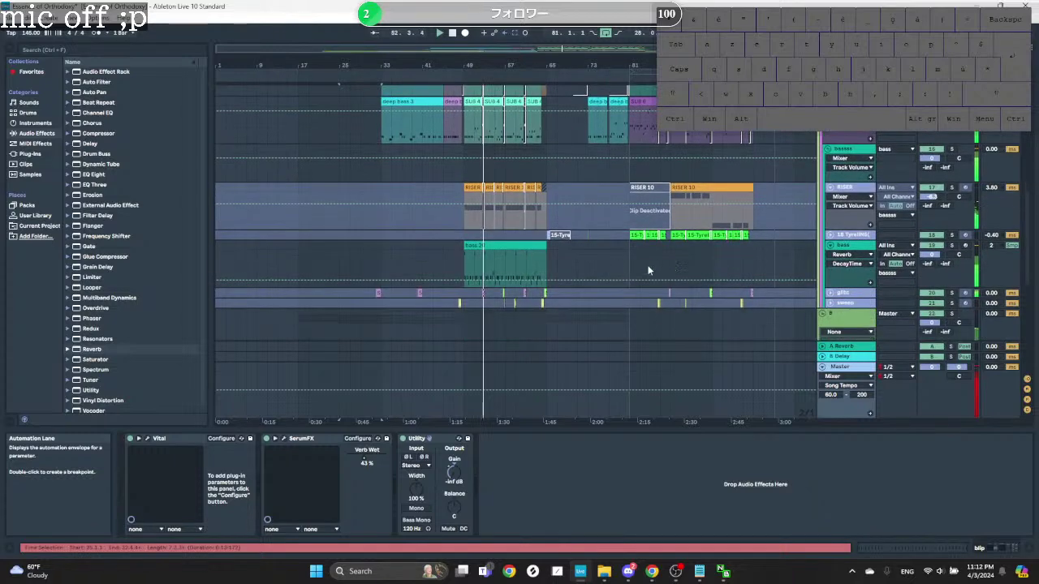
{"action": "scroll", "coordinate": [573, 198], "scroll_direction": "up", "scroll_amount": 2}
{"action": "scroll", "coordinate": [594, 155], "scroll_direction": "up", "scroll_amount": 4}
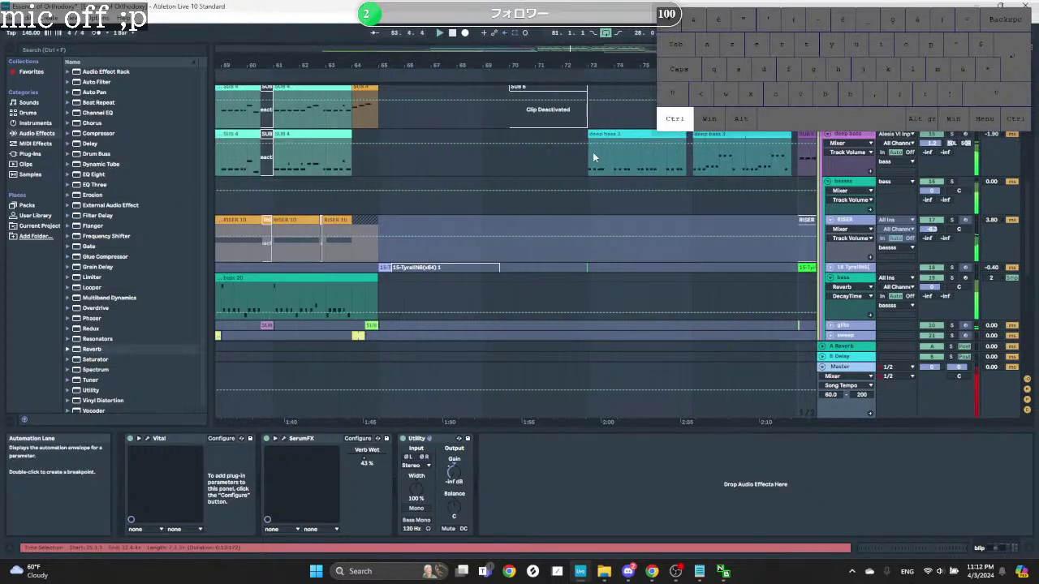
{"action": "scroll", "coordinate": [598, 128], "scroll_direction": "up", "scroll_amount": 8}
{"action": "scroll", "coordinate": [639, 207], "scroll_direction": "down", "scroll_amount": 2}
{"action": "scroll", "coordinate": [638, 208], "scroll_direction": "up", "scroll_amount": 3}
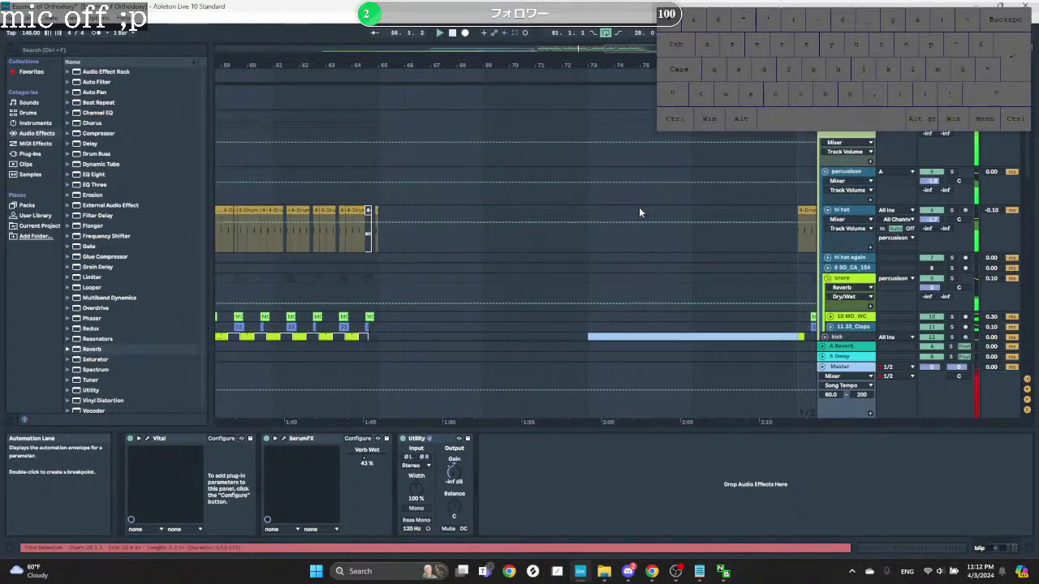
{"action": "scroll", "coordinate": [639, 207], "scroll_direction": "down", "scroll_amount": 2}
{"action": "left_click", "coordinate": [609, 242]}
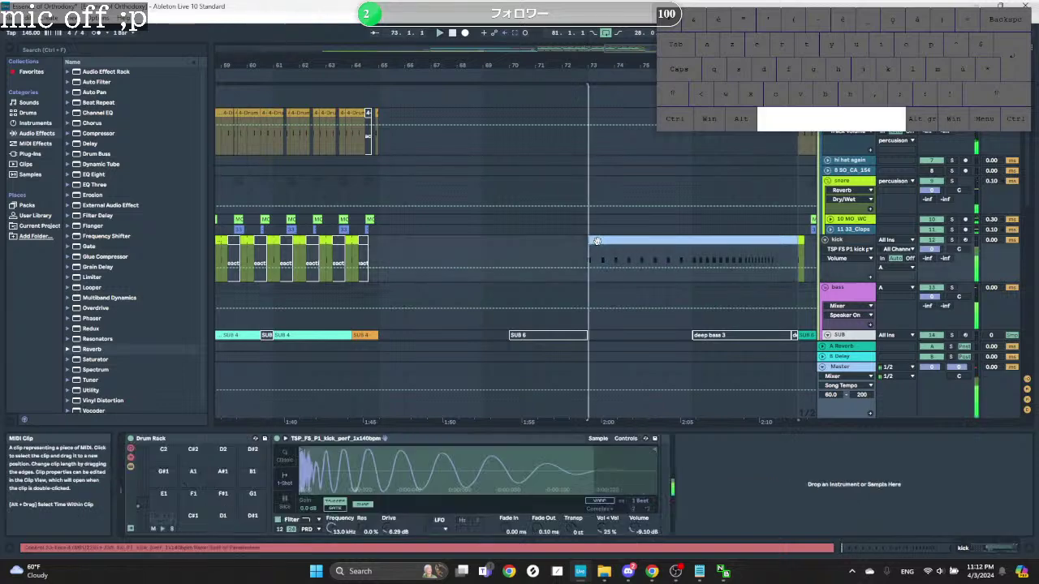
{"action": "key", "text": "space"}
{"action": "scroll", "coordinate": [679, 282], "scroll_direction": "up", "scroll_amount": 4}
{"action": "scroll", "coordinate": [679, 287], "scroll_direction": "down", "scroll_amount": 6}
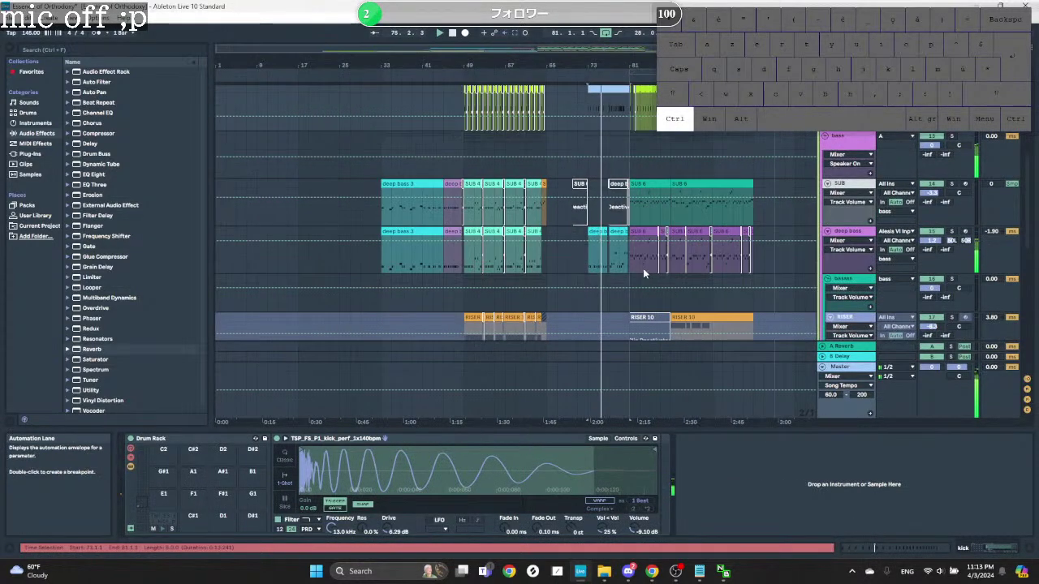
{"action": "scroll", "coordinate": [642, 267], "scroll_direction": "down", "scroll_amount": 2}
{"action": "scroll", "coordinate": [603, 219], "scroll_direction": "down", "scroll_amount": 2}
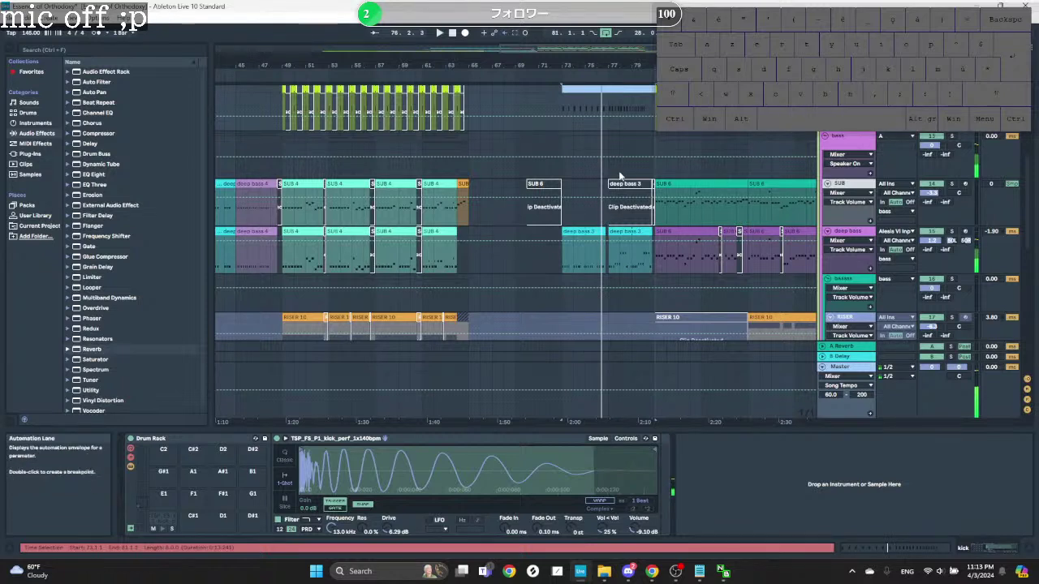
Step: Copy the deep bass track's clip at bar 73 onto the SUB track at the same position
{"action": "left_click", "coordinate": [612, 183]}
{"action": "left_click", "coordinate": [586, 231]}
{"action": "key", "text": "ctrl+c"}
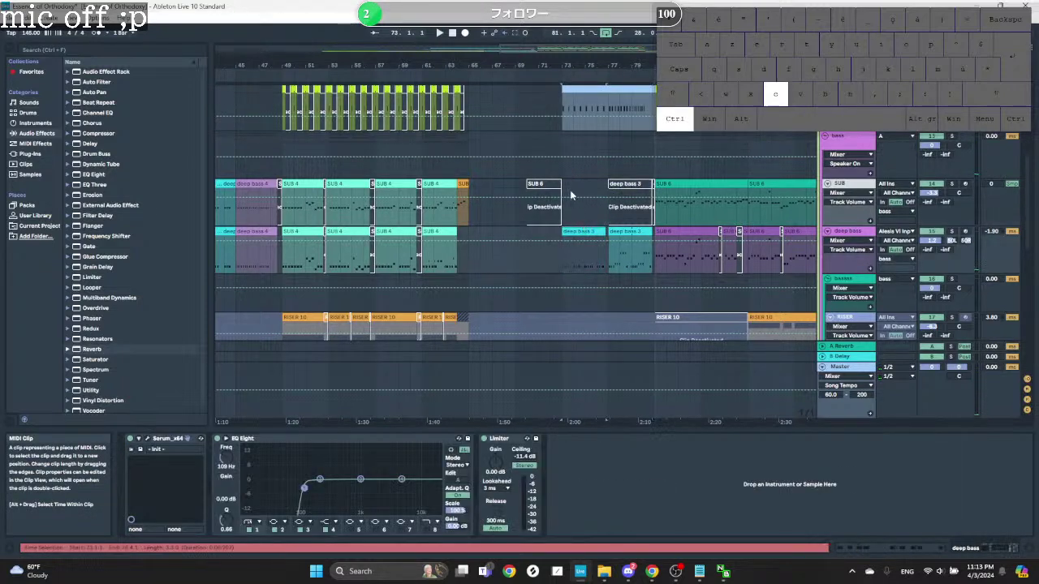
{"action": "left_click", "coordinate": [566, 188]}
{"action": "key", "text": "ctrl+v"}
Step: Reactivate the SUB track's deactivated deep bass 3 clip near bar 77 while playing the build-up
{"action": "left_click", "coordinate": [610, 185]}
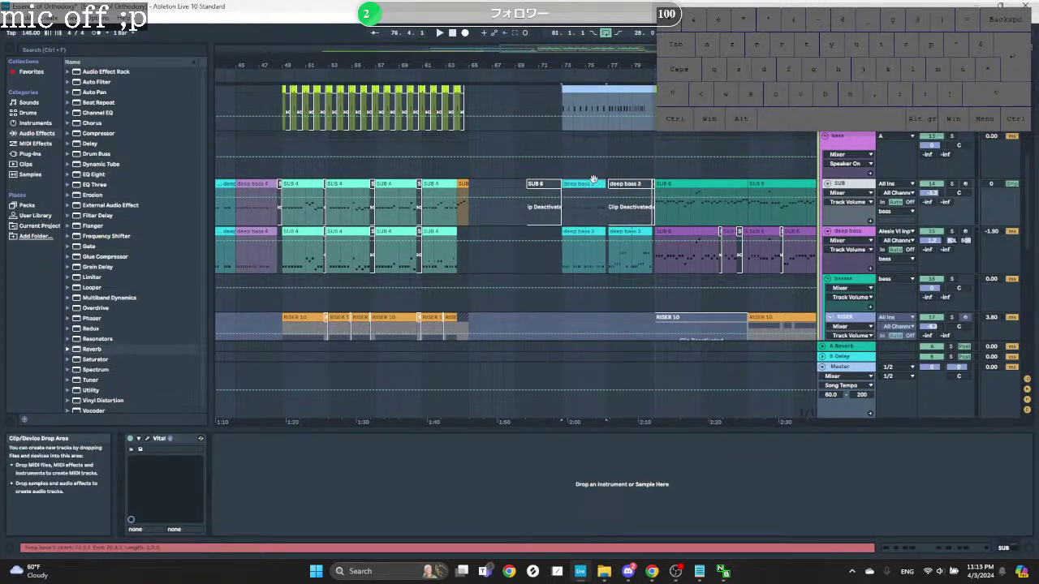
{"action": "key", "text": "space"}
{"action": "left_click", "coordinate": [611, 185]}
{"action": "key", "text": "0"}
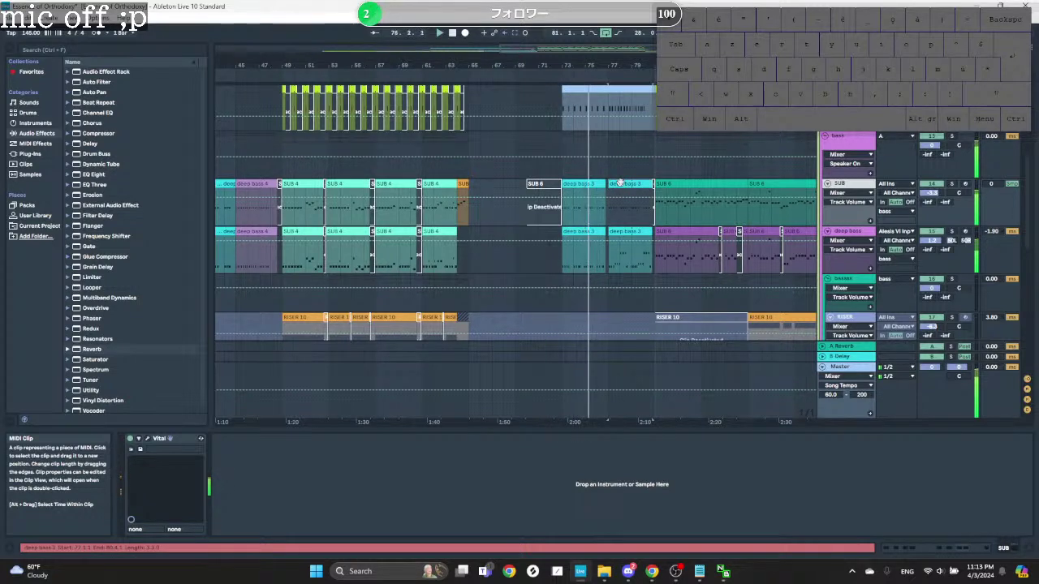
Step: Nudge the SUB track's deep bass 3 clip in the build-up to line up with the clip on the deep bass track
{"action": "scroll", "coordinate": [573, 191], "scroll_direction": "up", "scroll_amount": 8}
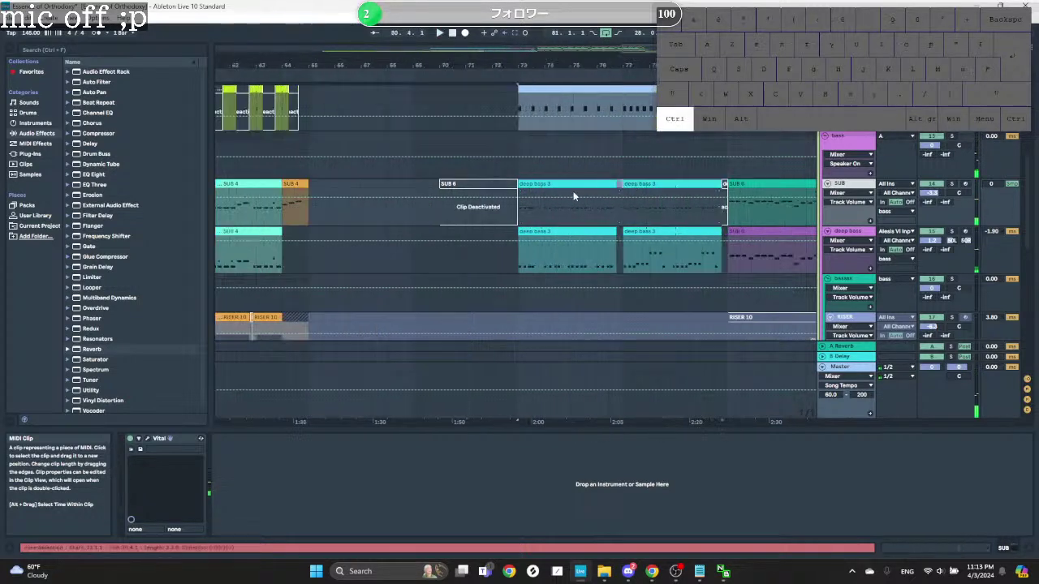
{"action": "scroll", "coordinate": [566, 184], "scroll_direction": "up", "scroll_amount": 10}
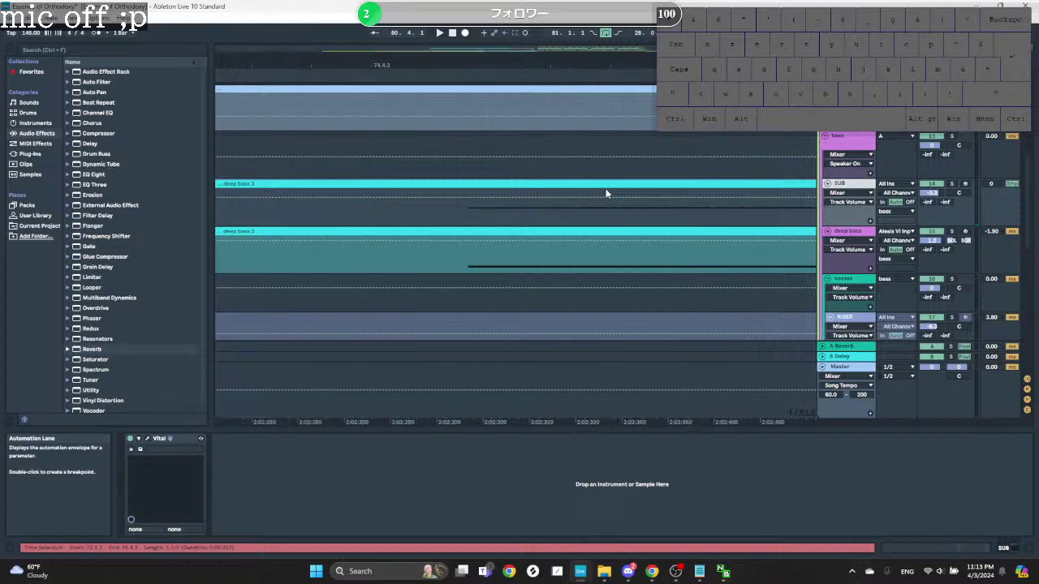
{"action": "left_click_drag", "start_coordinate": [597, 186], "coordinate": [574, 183]}
{"action": "key", "text": "space"}
{"action": "left_click_drag", "start_coordinate": [442, 184], "coordinate": [474, 186]}
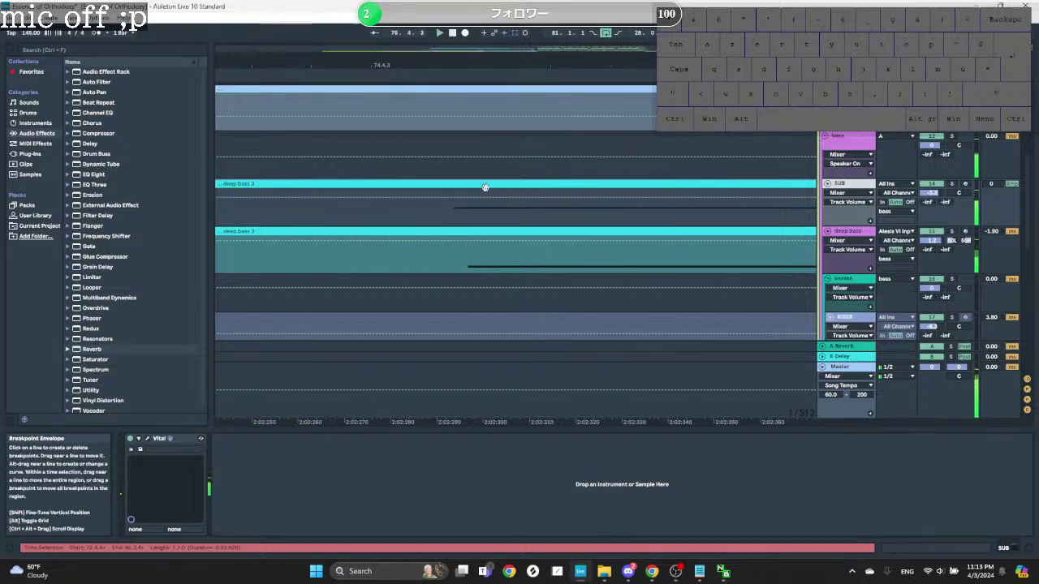
{"action": "left_click", "coordinate": [483, 186]}
{"action": "left_click_drag", "start_coordinate": [484, 186], "coordinate": [491, 188]}
{"action": "scroll", "coordinate": [489, 218], "scroll_direction": "down", "scroll_amount": 10}
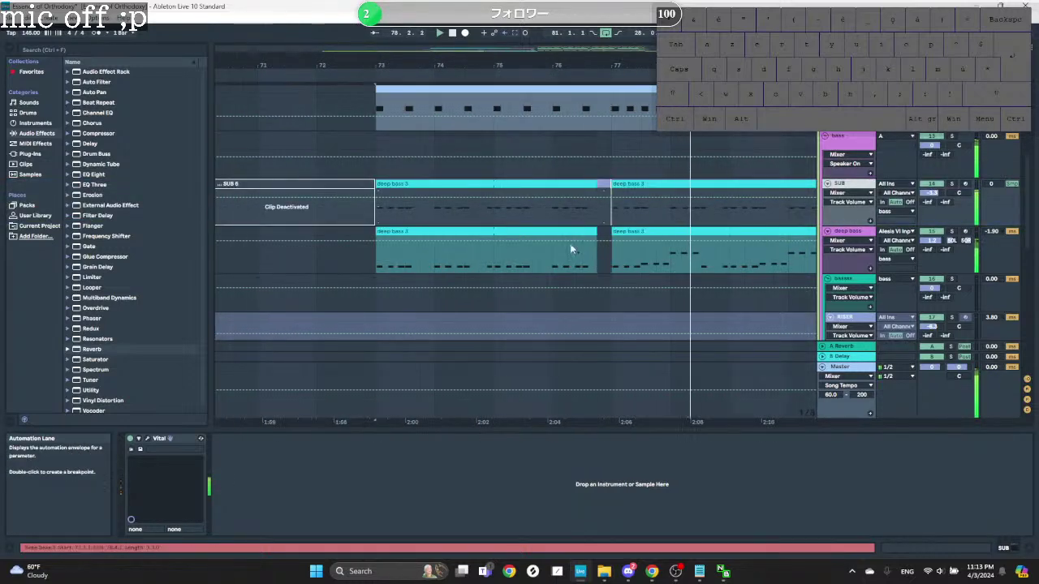
{"action": "scroll", "coordinate": [616, 208], "scroll_direction": "up", "scroll_amount": 5}
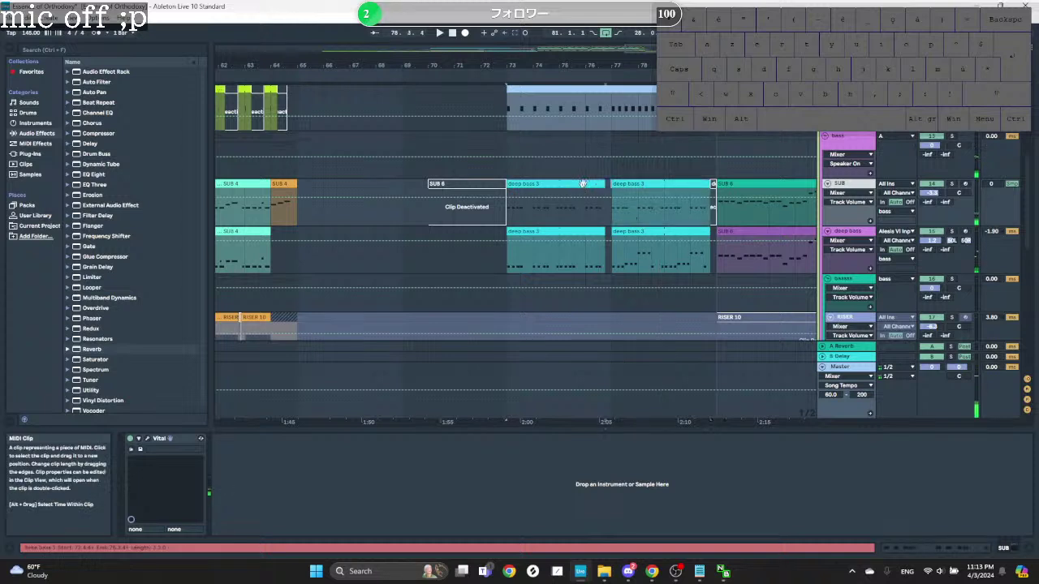
Step: Add Auto Filter to the bass group as a high-pass with the frequency at 1.44 kHz and resonance at 16%
{"action": "key", "text": "Up"}
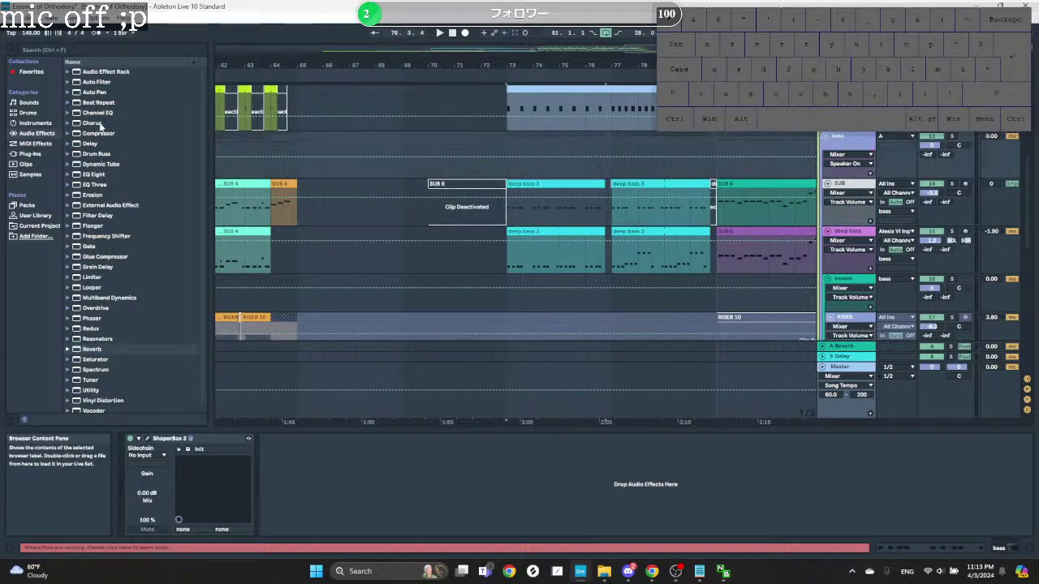
{"action": "left_click", "coordinate": [97, 86]}
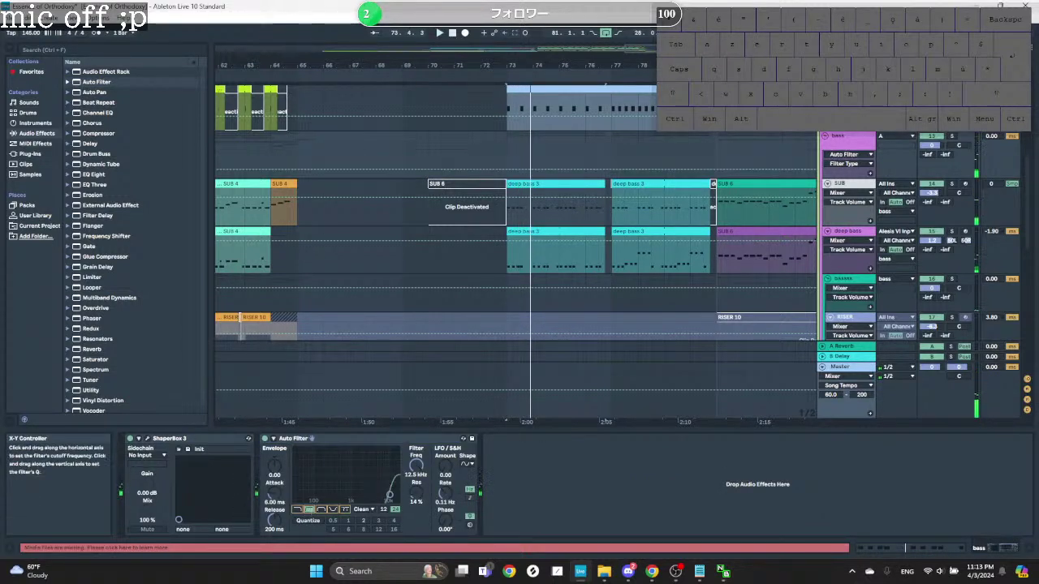
{"action": "left_click", "coordinate": [309, 510]}
{"action": "left_click_drag", "start_coordinate": [306, 495], "coordinate": [315, 494]}
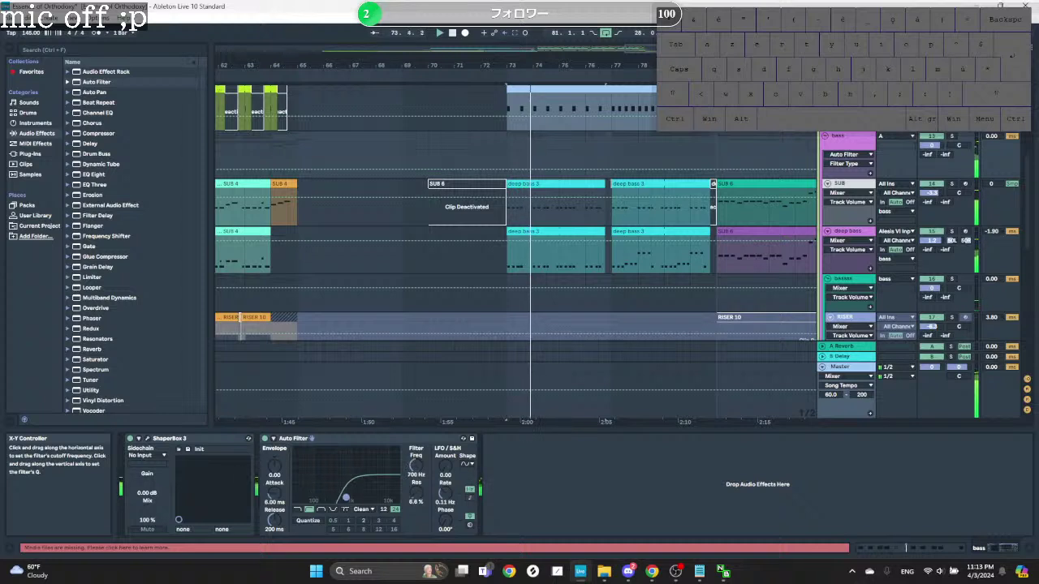
{"action": "key", "text": "space"}
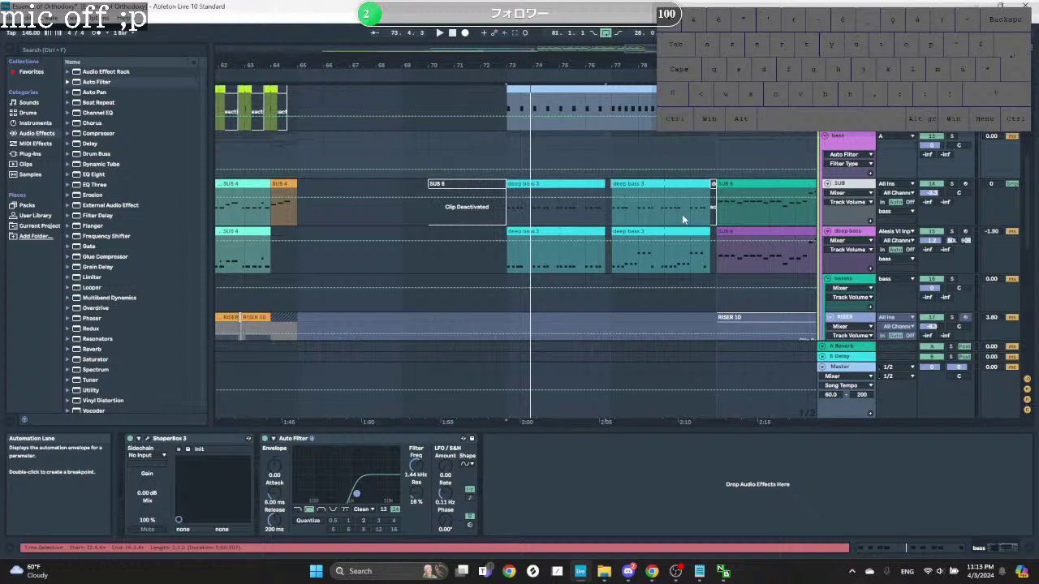
Step: Automate the bass group's Auto Filter frequency to rise from 77.3 Hz at bar 73 to 1.44 kHz at bar 77, and play it
{"action": "left_click", "coordinate": [418, 467]}
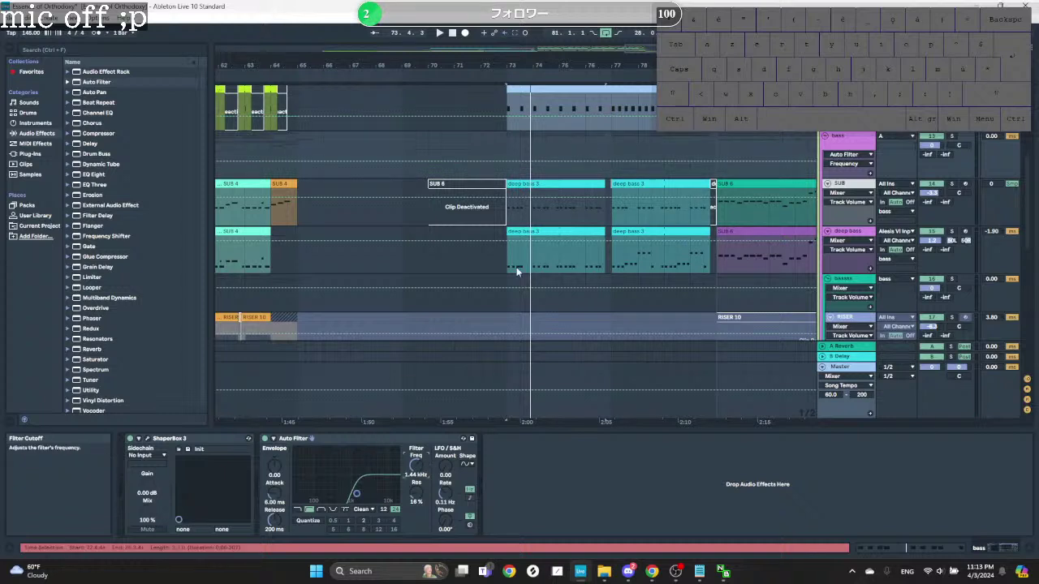
{"action": "left_click", "coordinate": [612, 162]}
{"action": "left_click_drag", "start_coordinate": [504, 161], "coordinate": [506, 173]}
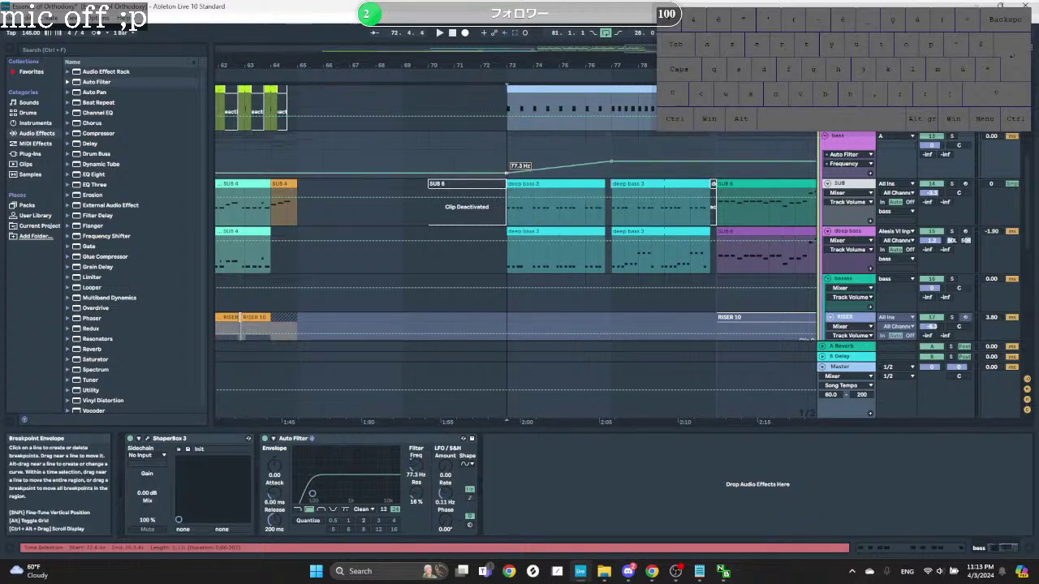
{"action": "key", "text": "space"}
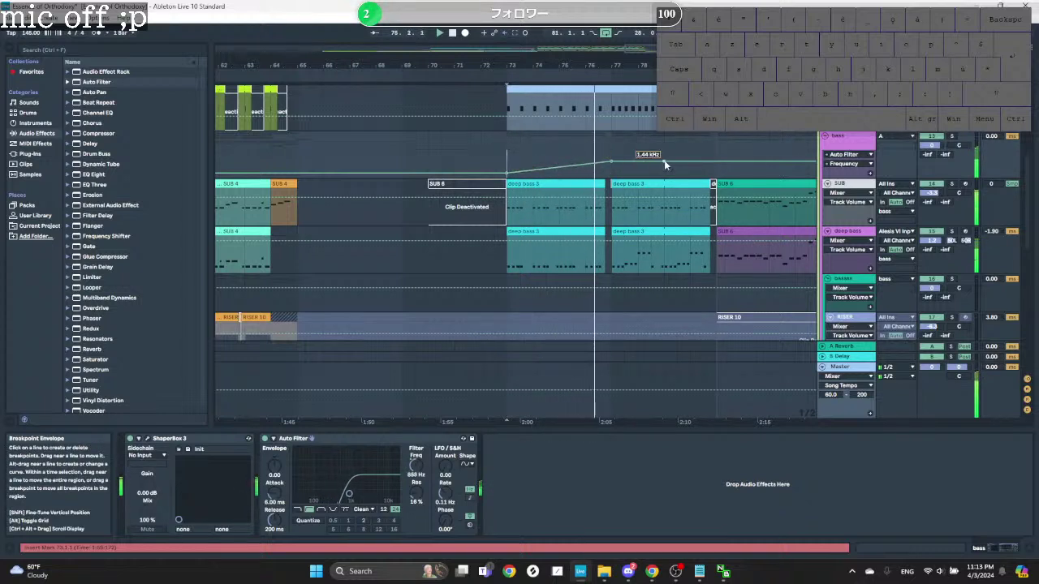
Step: Extend the filter frequency automation with a drop to 110 Hz at bar 77, a peak at bar 79 and a fall to bar 81
{"action": "left_click", "coordinate": [638, 161]}
{"action": "left_click_drag", "start_coordinate": [638, 161], "coordinate": [612, 154]}
{"action": "left_click_drag", "start_coordinate": [703, 155], "coordinate": [685, 173]}
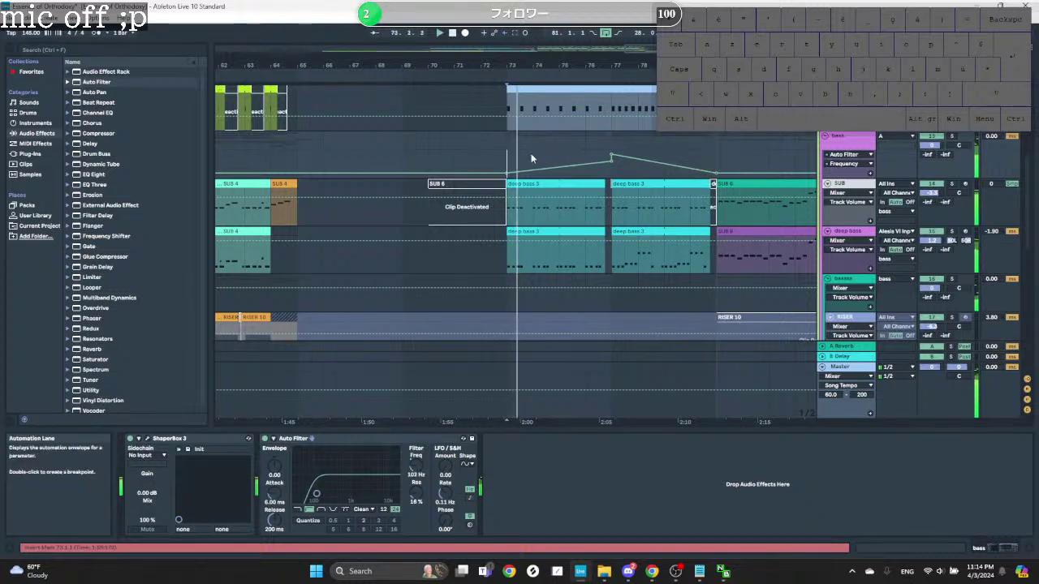
{"action": "mouse_move", "coordinate": [610, 158]}
{"action": "left_mouse_down"}
{"action": "mouse_move", "coordinate": [662, 154]}
{"action": "mouse_move", "coordinate": [611, 170]}
{"action": "left_mouse_up"}
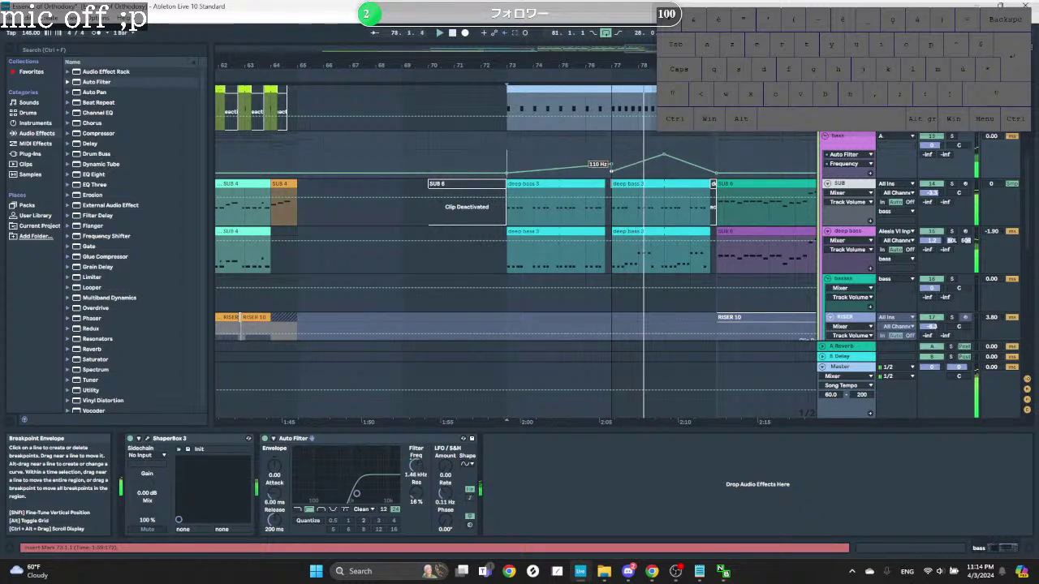
Step: Add a 199 Hz breakpoint near bar 80, curve the frequency's fall after the bar 79 peak, and play from bar 79
{"action": "left_click", "coordinate": [690, 165]}
{"action": "left_click_drag", "start_coordinate": [674, 158], "coordinate": [666, 158]}
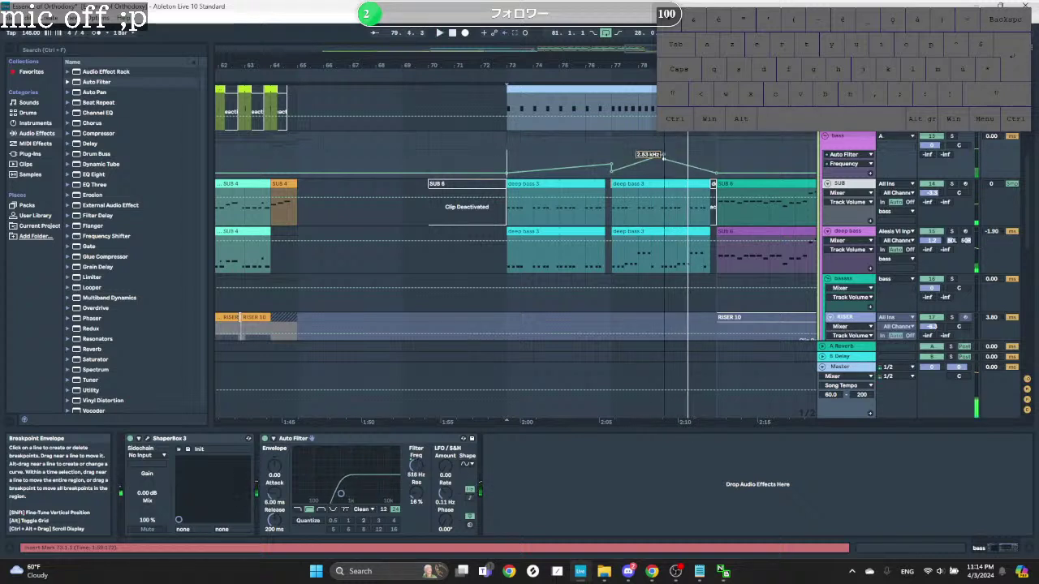
{"action": "left_click", "coordinate": [663, 168]}
{"action": "key", "text": "space"}
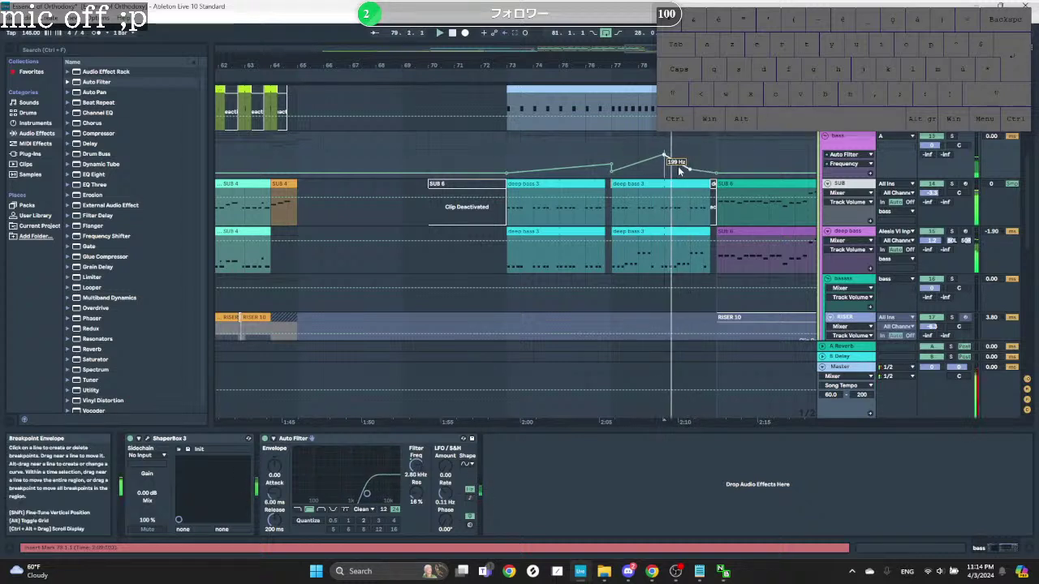
{"action": "key", "text": "space"}
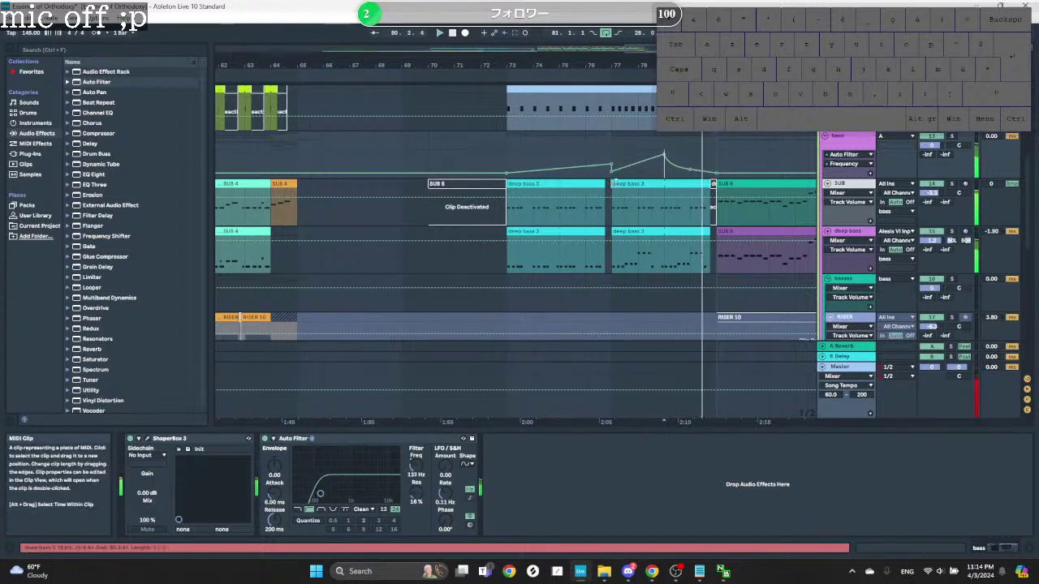
{"action": "key", "text": "space"}
{"action": "key", "text": "space"}
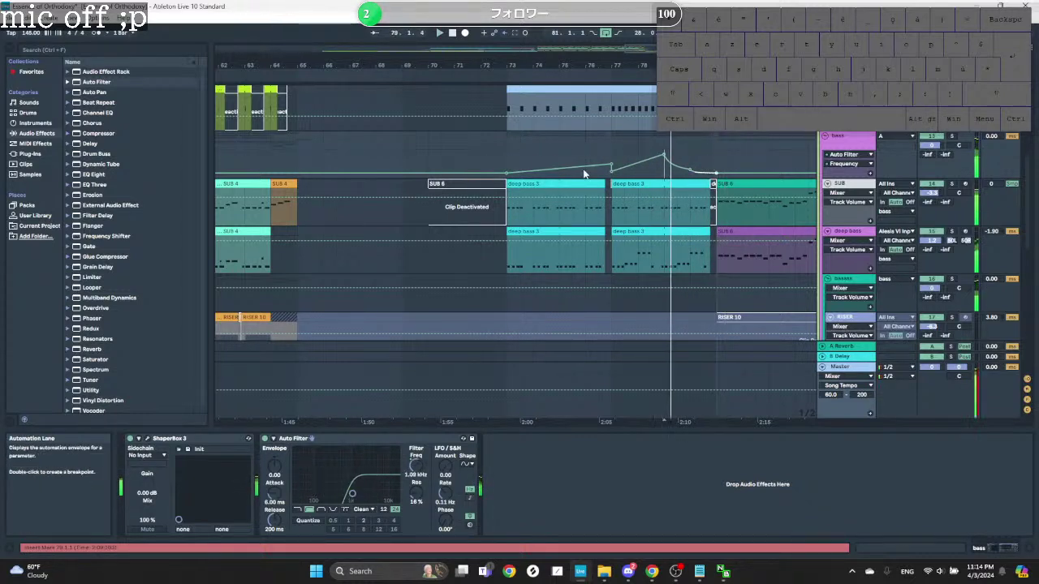
Step: Reshape the two rising frequency ramps between bars 73 and 79 with intermediate breakpoints and play the build-up
{"action": "left_click", "coordinate": [506, 168]}
{"action": "key", "text": "space"}
{"action": "key", "text": "space"}
{"action": "left_click_drag", "start_coordinate": [575, 167], "coordinate": [628, 161]}
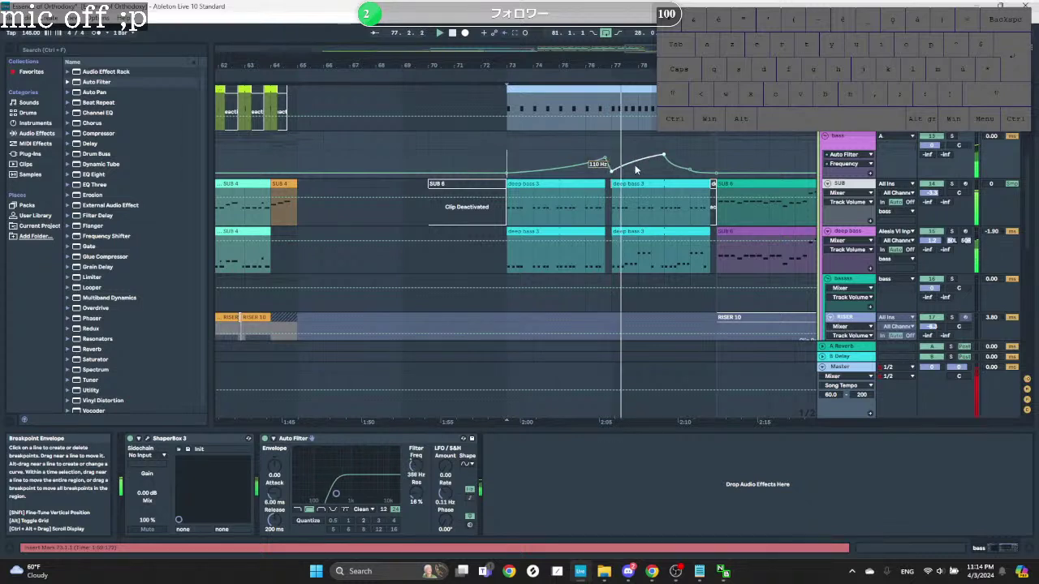
{"action": "left_click_drag", "start_coordinate": [637, 160], "coordinate": [605, 166]}
{"action": "key", "text": "space"}
{"action": "key", "text": "space"}
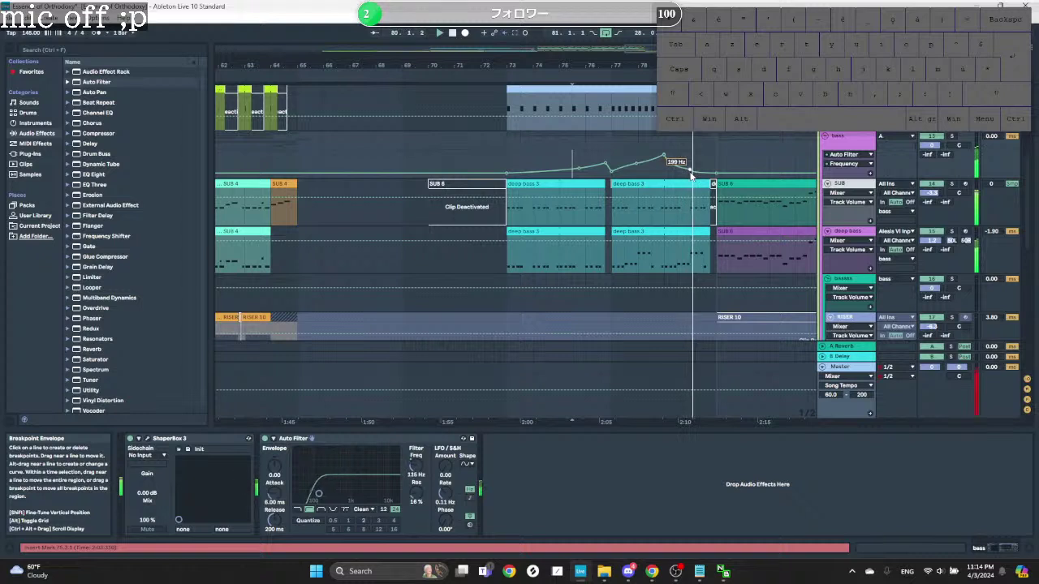
Step: Automate the Auto Filter resonance to rise gently towards bar 77 and duplicate bars 73 to 77 onto bars 77 to 81
{"action": "left_click", "coordinate": [416, 492]}
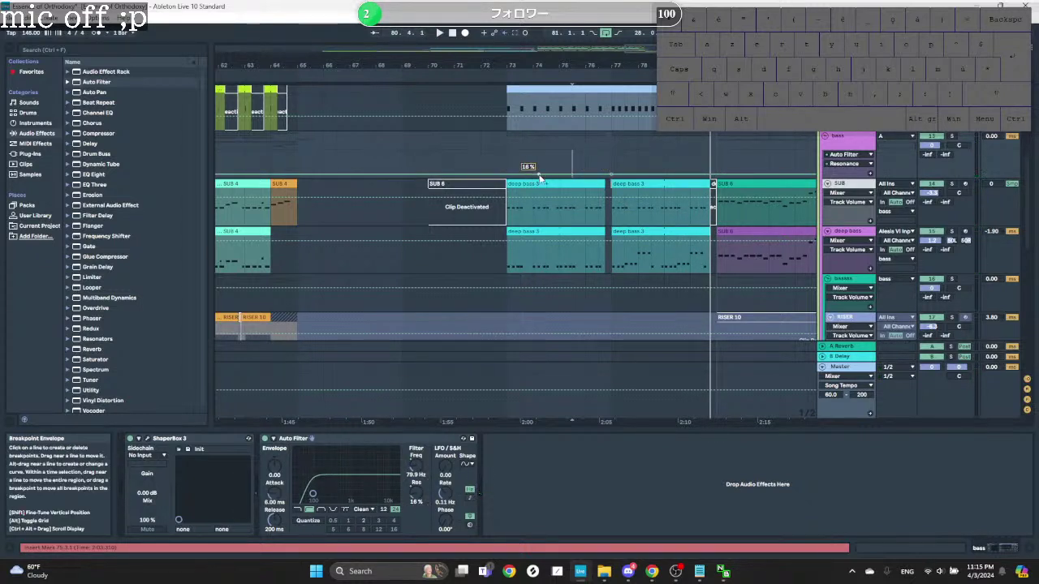
{"action": "left_click_drag", "start_coordinate": [585, 167], "coordinate": [542, 173]}
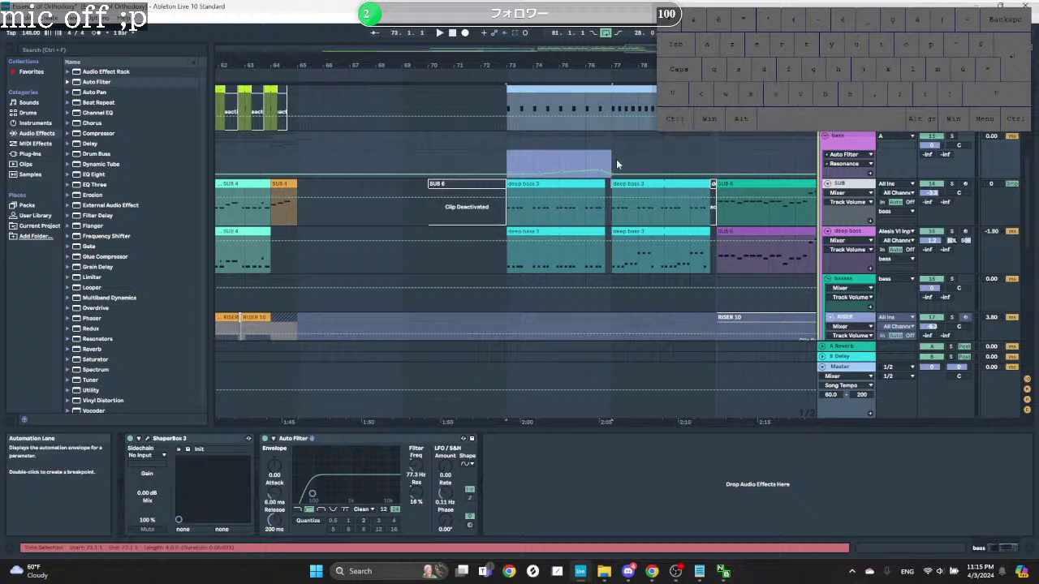
{"action": "key", "text": "ctrl+d"}
{"action": "key", "text": "space"}
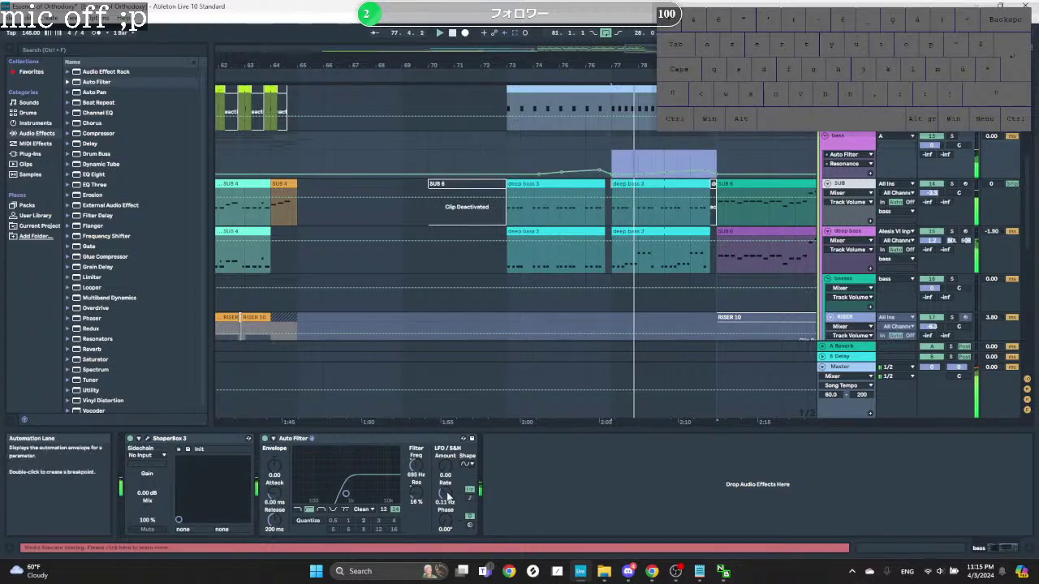
Step: Raise the resonance automation shortly after bar 77 to 38% and play from bar 77
{"action": "key", "text": "space"}
{"action": "left_click", "coordinate": [663, 157]}
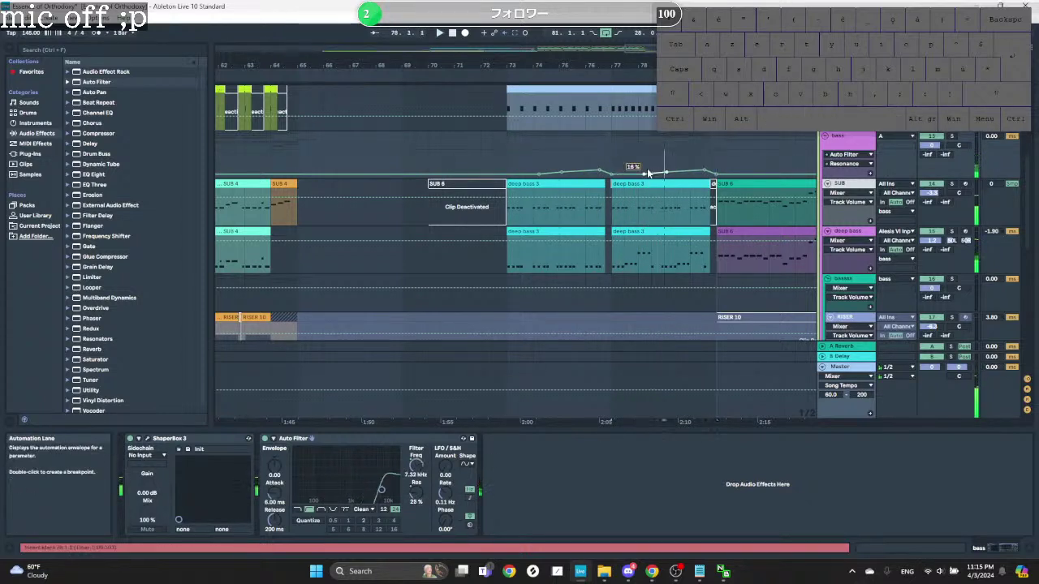
{"action": "key", "text": "space"}
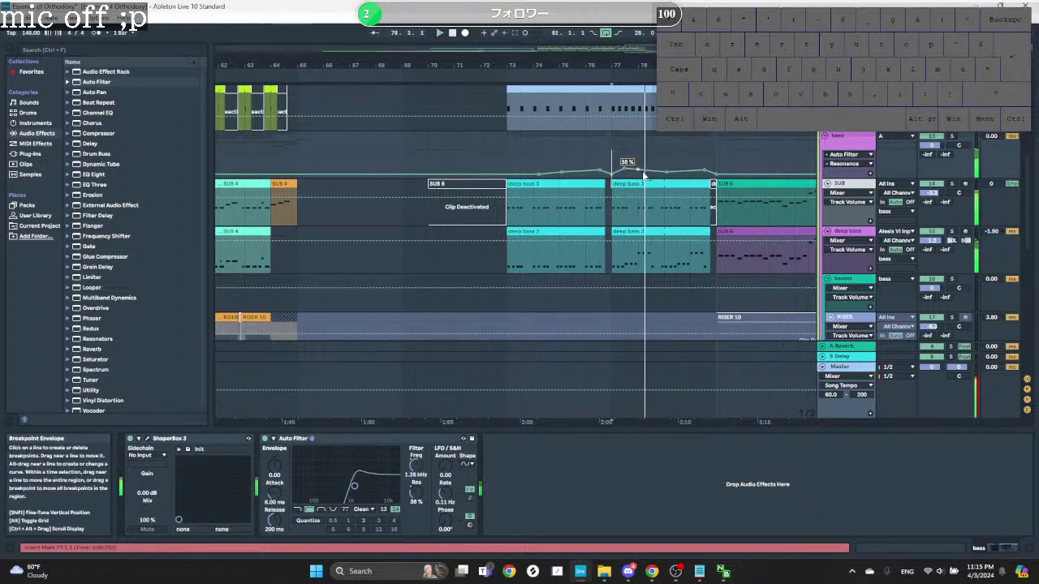
Step: Reshape the bass Auto Filter resonance into a sustained peak between about bars 78 and 80, removing the dip at bar 79, while playing it back
{"action": "key", "text": "space"}
{"action": "key", "text": "space"}
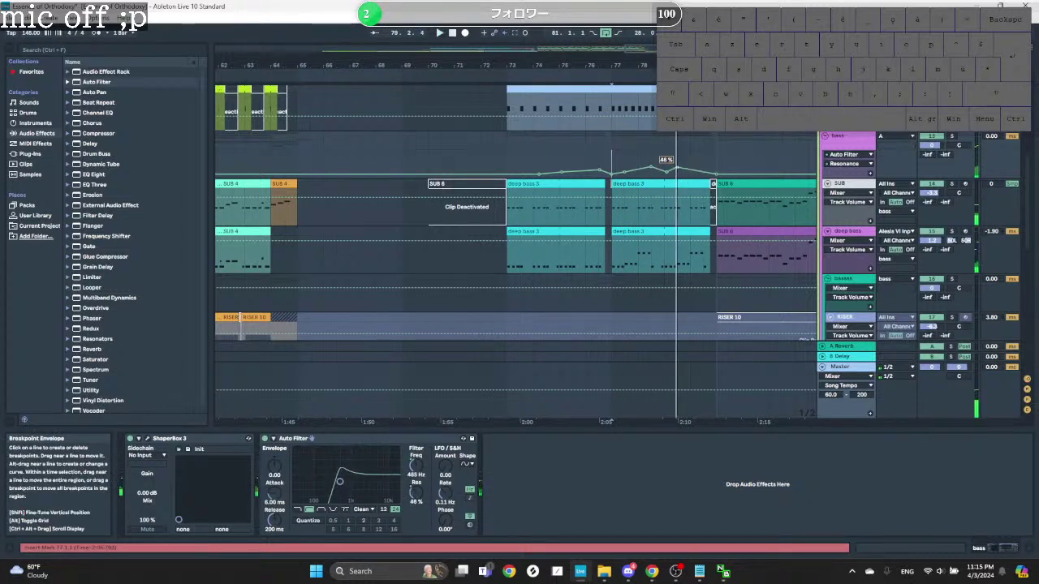
{"action": "left_click", "coordinate": [669, 165]}
{"action": "key", "text": "space"}
{"action": "key", "text": "space"}
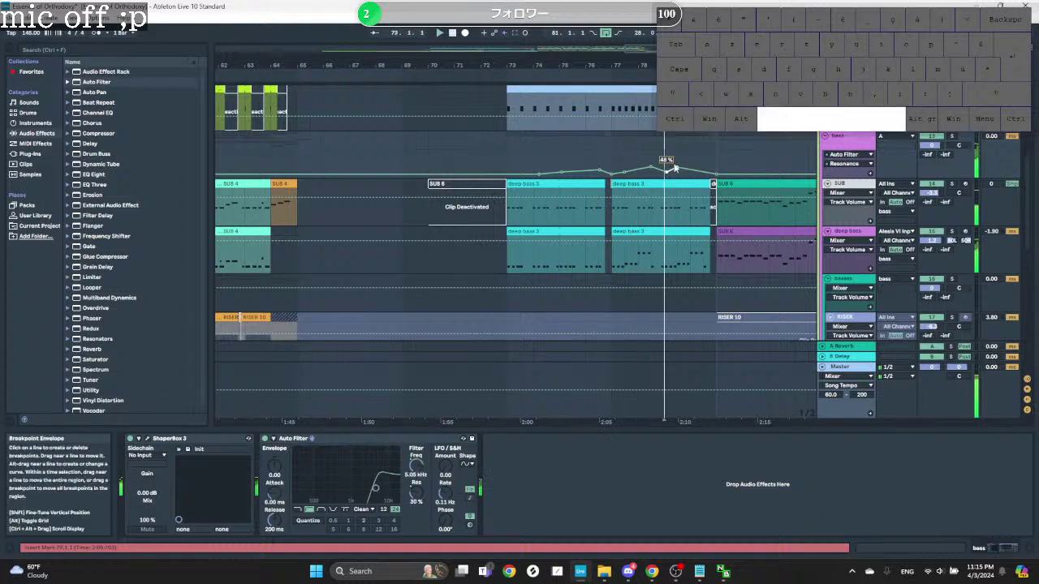
{"action": "key", "text": "space"}
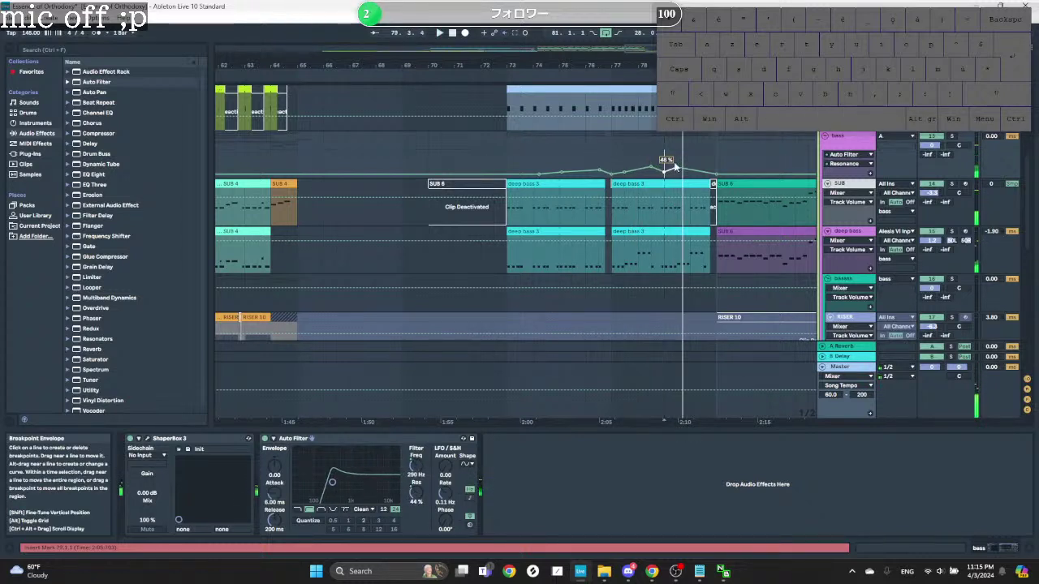
{"action": "key", "text": "space"}
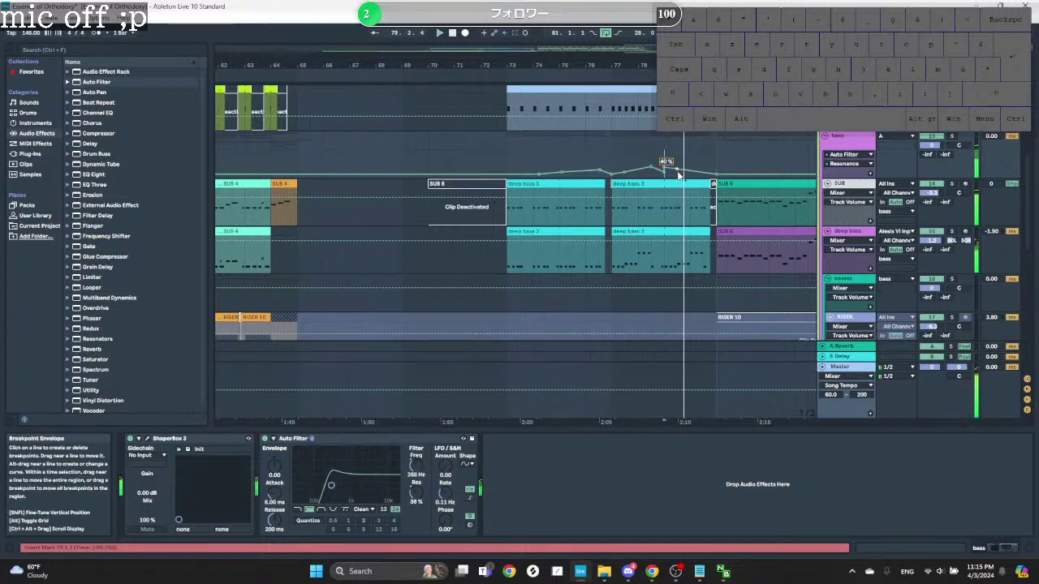
{"action": "key", "text": "space"}
{"action": "left_click", "coordinate": [690, 169]}
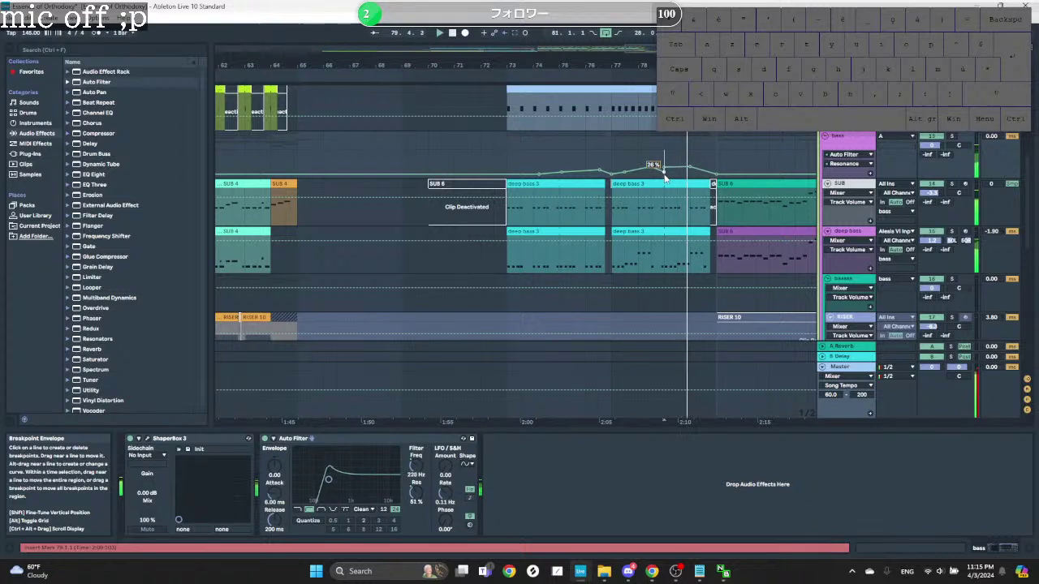
Step: Try raising the Auto Filter resonance automation at bar 73 and play from there
{"action": "left_click", "coordinate": [507, 174]}
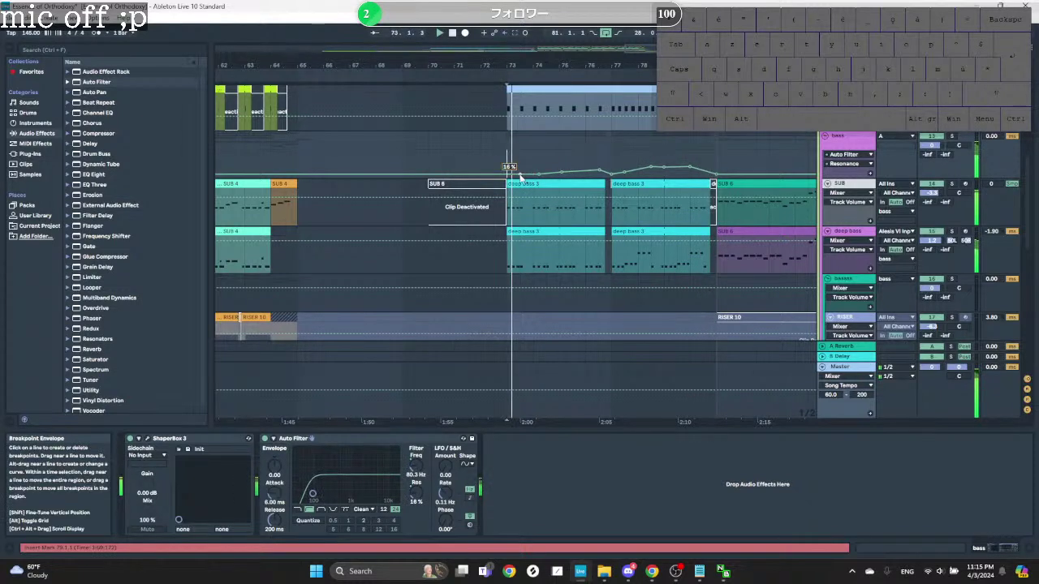
{"action": "left_click", "coordinate": [507, 168]}
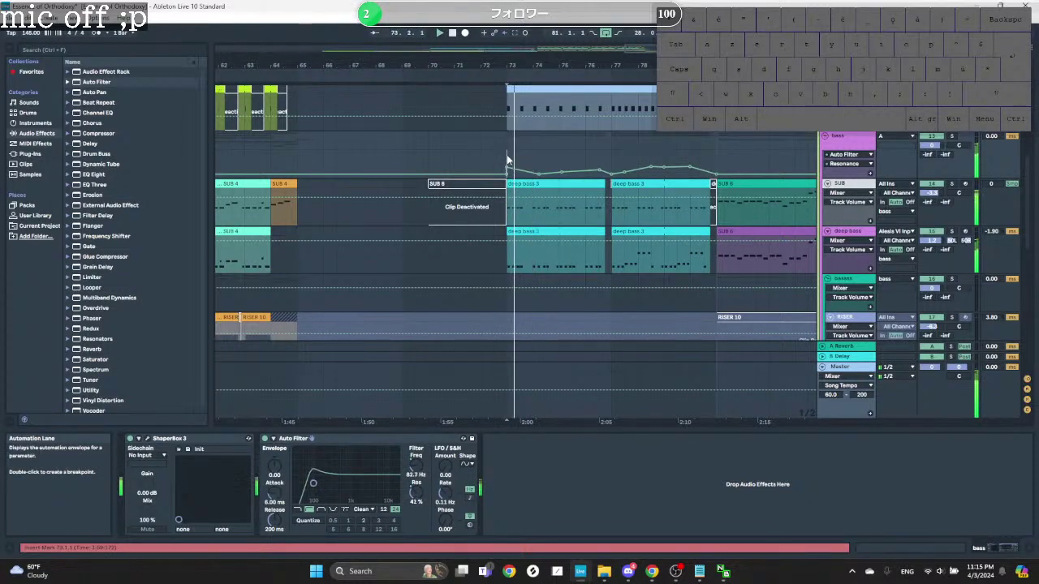
{"action": "left_click", "coordinate": [507, 167]}
Step: Reshape the first resonance rise to peak around bar 76 and play the build-up from bar 74
{"action": "key", "text": "space"}
{"action": "key", "text": "space"}
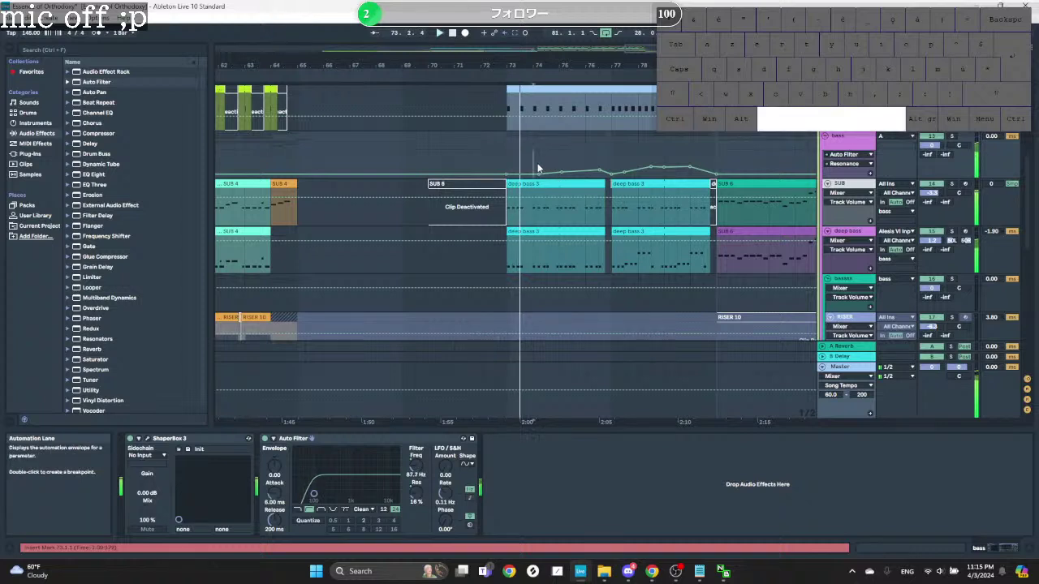
{"action": "key", "text": "space"}
{"action": "left_click_drag", "start_coordinate": [535, 165], "coordinate": [585, 170]}
{"action": "key", "text": "space"}
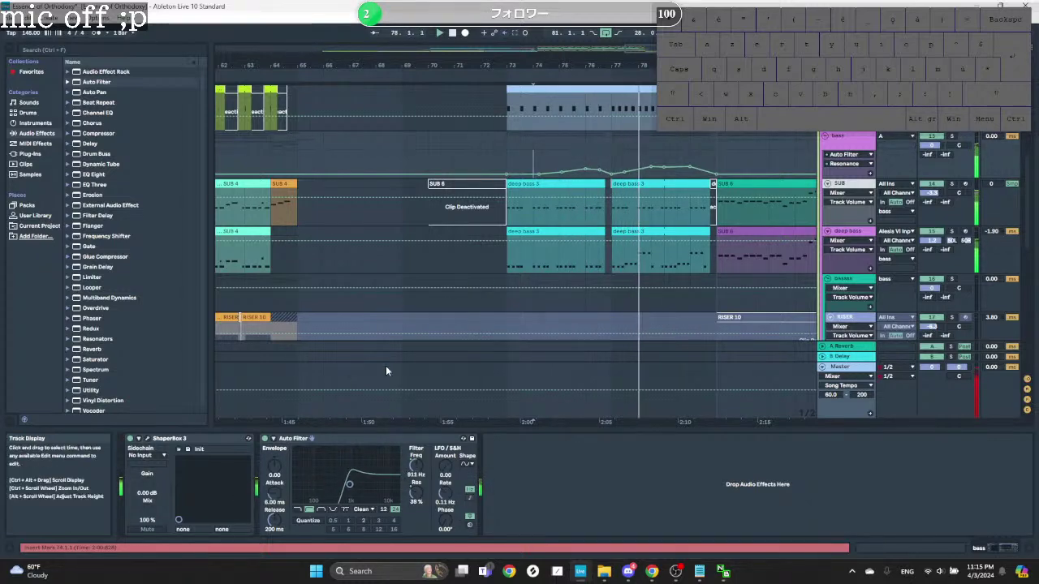
Step: Copy the resonance automation of bars 73 to 81 onto bars 41 to 49
{"action": "key", "text": "ctrl"}
{"action": "scroll", "coordinate": [716, 151], "scroll_direction": "down", "scroll_amount": 5}
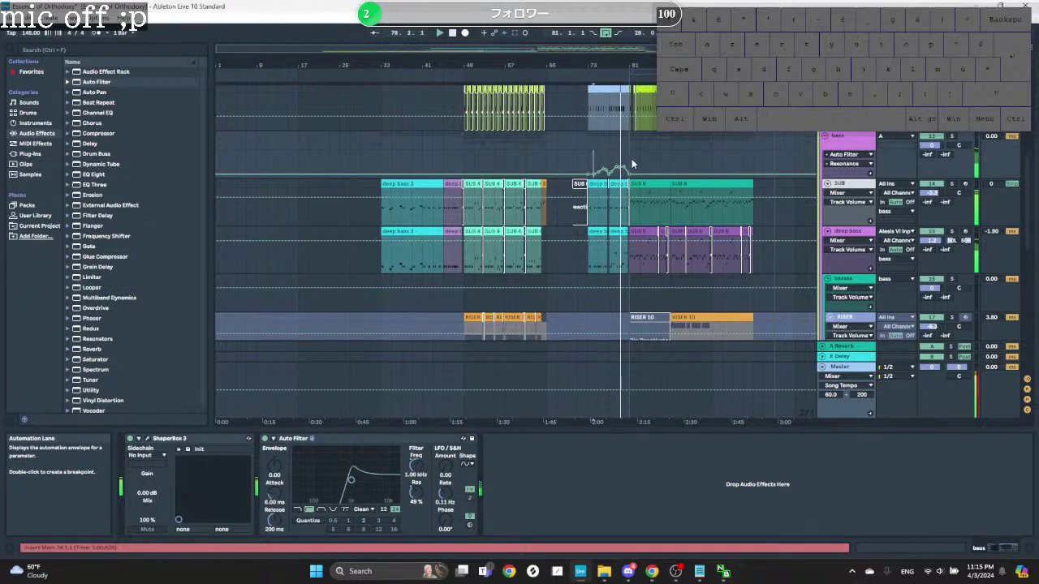
{"action": "left_click_drag", "start_coordinate": [630, 159], "coordinate": [589, 160]}
{"action": "key", "text": "ctrl+c"}
{"action": "key", "text": "space"}
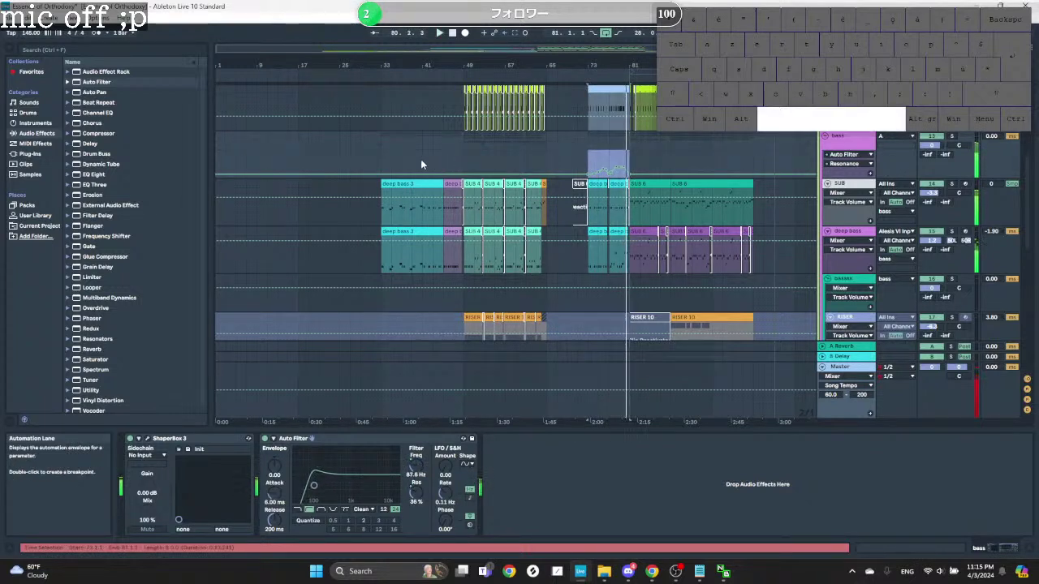
{"action": "left_click", "coordinate": [422, 161]}
{"action": "key", "text": "ctrl+v"}
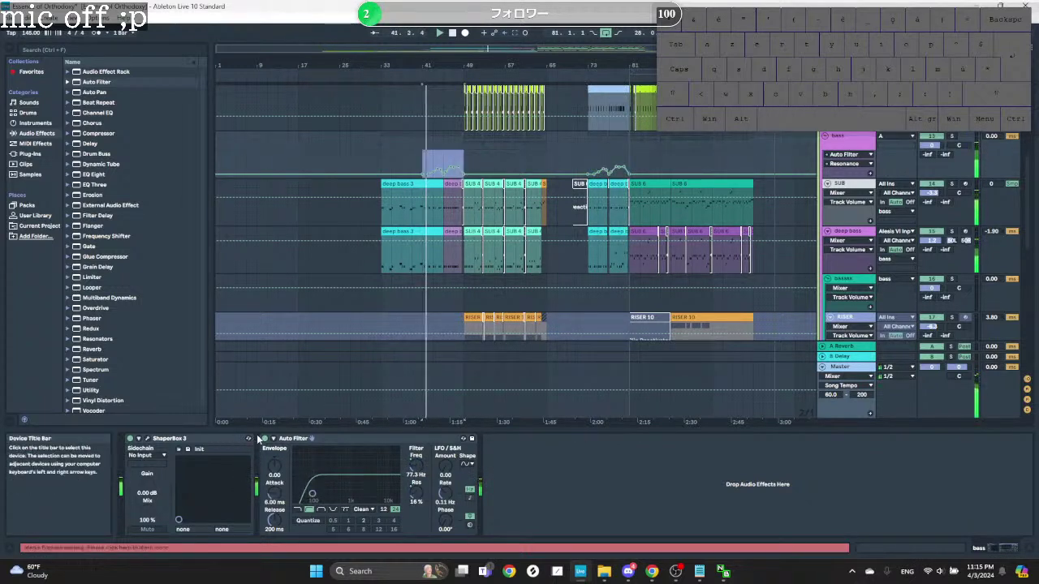
Step: Automate the Auto Filter's on/off state: off from bar 49, on from about bar 71, and off again at bar 81
{"action": "right_click", "coordinate": [265, 439]}
{"action": "left_click", "coordinate": [285, 445]}
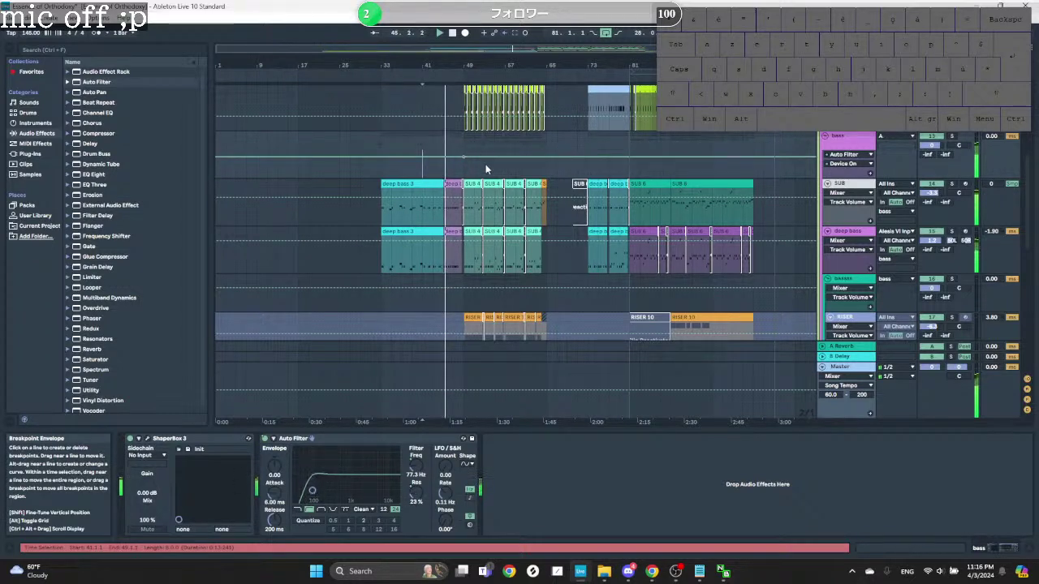
{"action": "left_click_drag", "start_coordinate": [523, 158], "coordinate": [523, 170]}
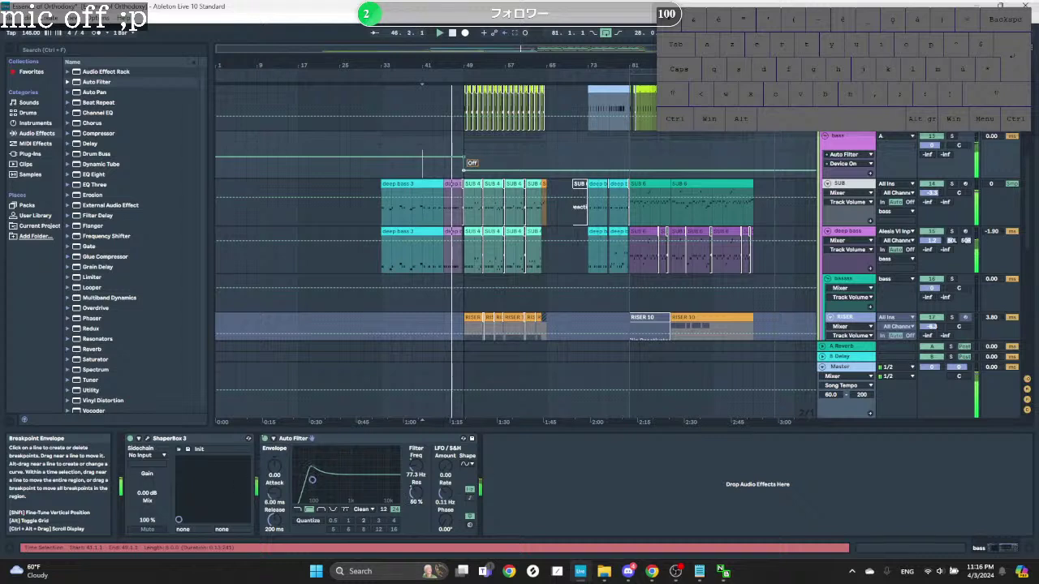
{"action": "mouse_move", "coordinate": [587, 171]}
{"action": "left_mouse_down"}
{"action": "mouse_move", "coordinate": [588, 157]}
{"action": "mouse_move", "coordinate": [629, 171]}
{"action": "mouse_move", "coordinate": [577, 156]}
{"action": "left_mouse_up"}
{"action": "left_click", "coordinate": [547, 170]}
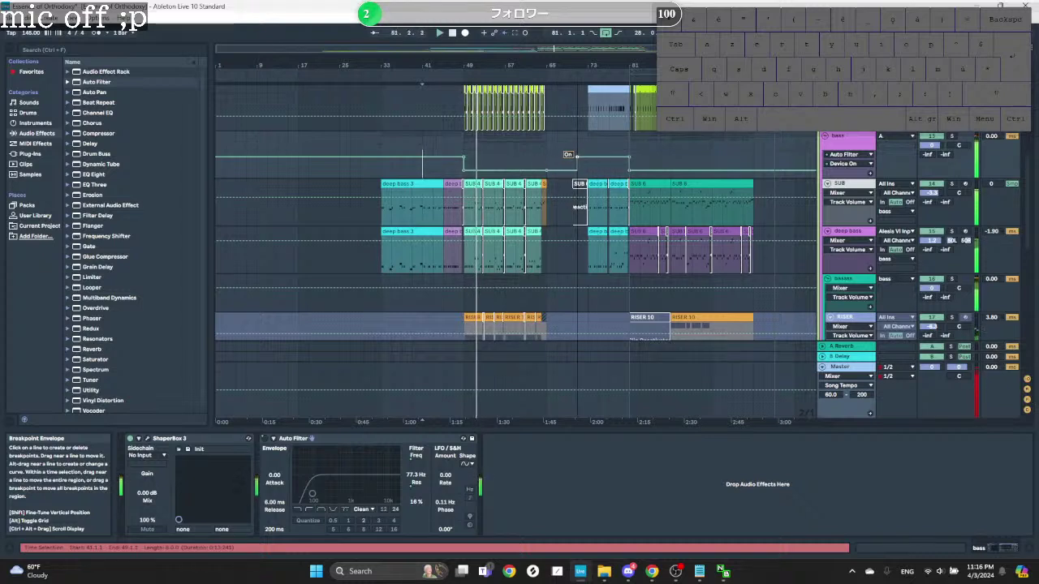
Step: Copy the Auto Filter frequency automation of bars 73 to 81 onto bars 41 to 49 and play from bar 41
{"action": "left_click", "coordinate": [420, 465]}
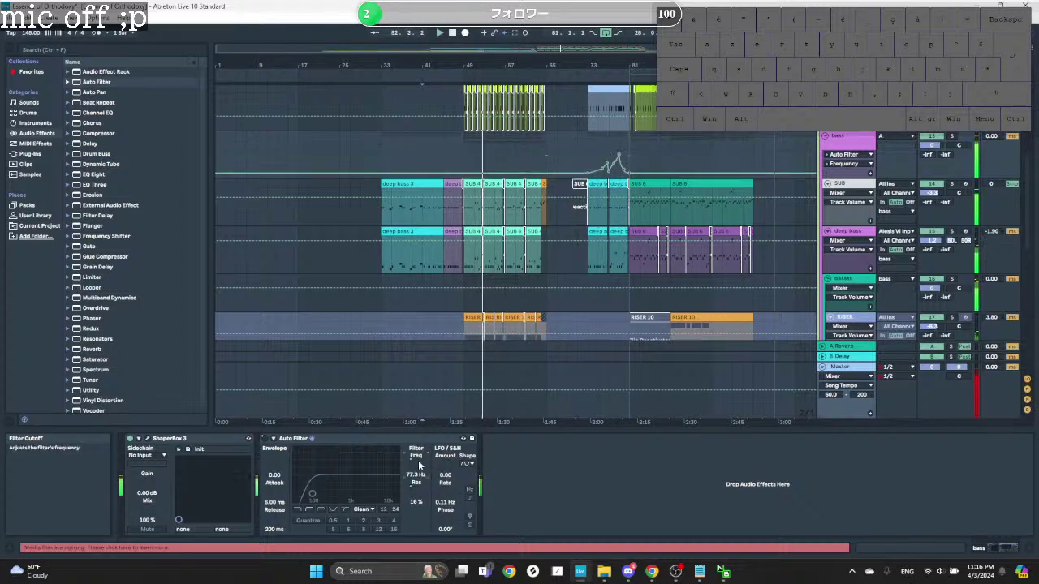
{"action": "left_click_drag", "start_coordinate": [627, 162], "coordinate": [585, 163]}
{"action": "key", "text": "ctrl+c"}
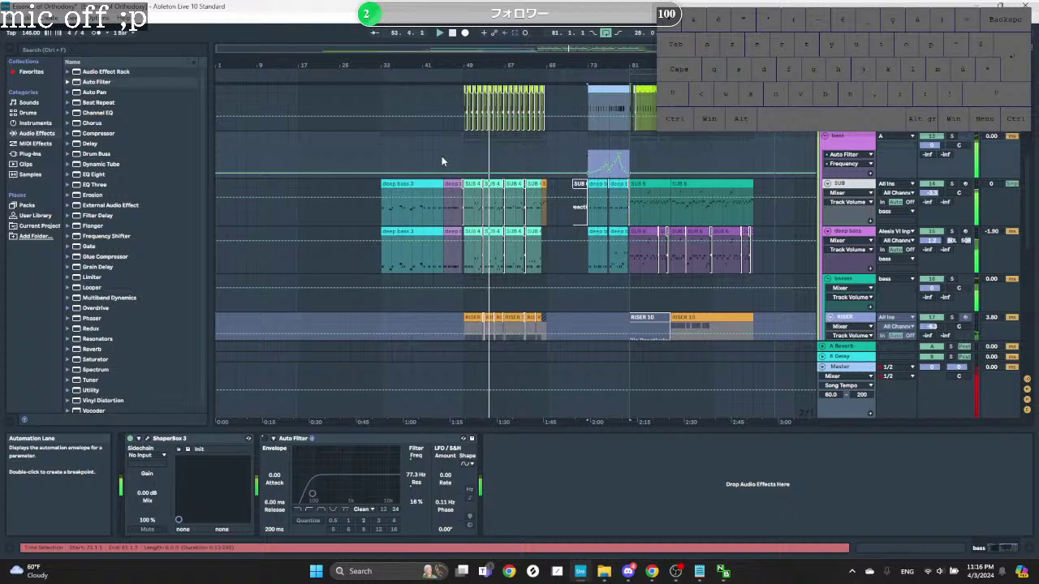
{"action": "left_click", "coordinate": [420, 150]}
{"action": "key", "text": "ctrl+v"}
{"action": "key", "text": "space"}
Step: Remove the frequency automation's peak breakpoints just before bar 45 and at bar 47, and play from bar 41
{"action": "scroll", "coordinate": [429, 152], "scroll_direction": "up", "scroll_amount": 3, "text": "ctrl"}
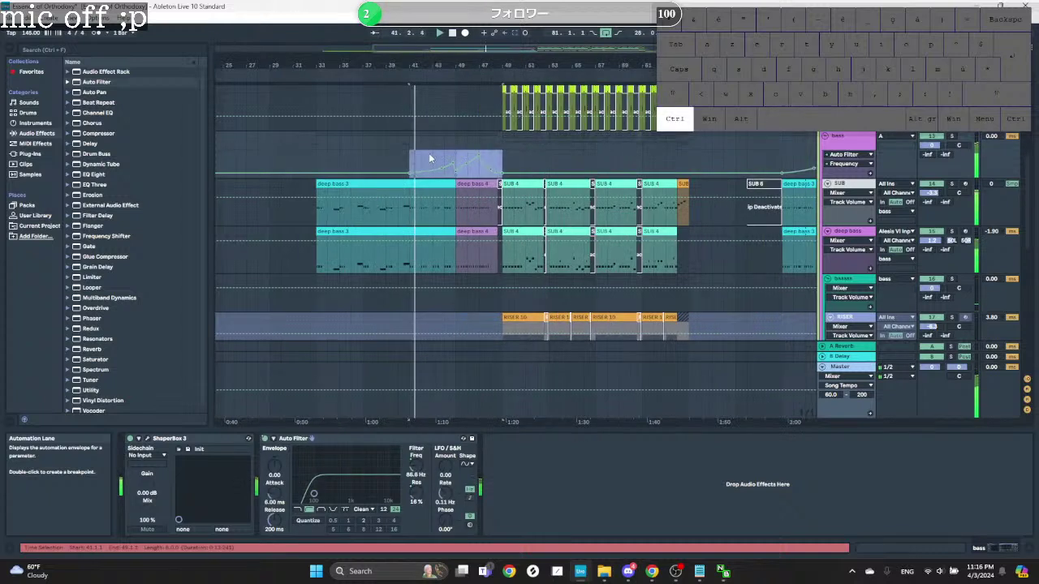
{"action": "scroll", "coordinate": [428, 153], "scroll_direction": "up", "scroll_amount": 2, "text": "ctrl"}
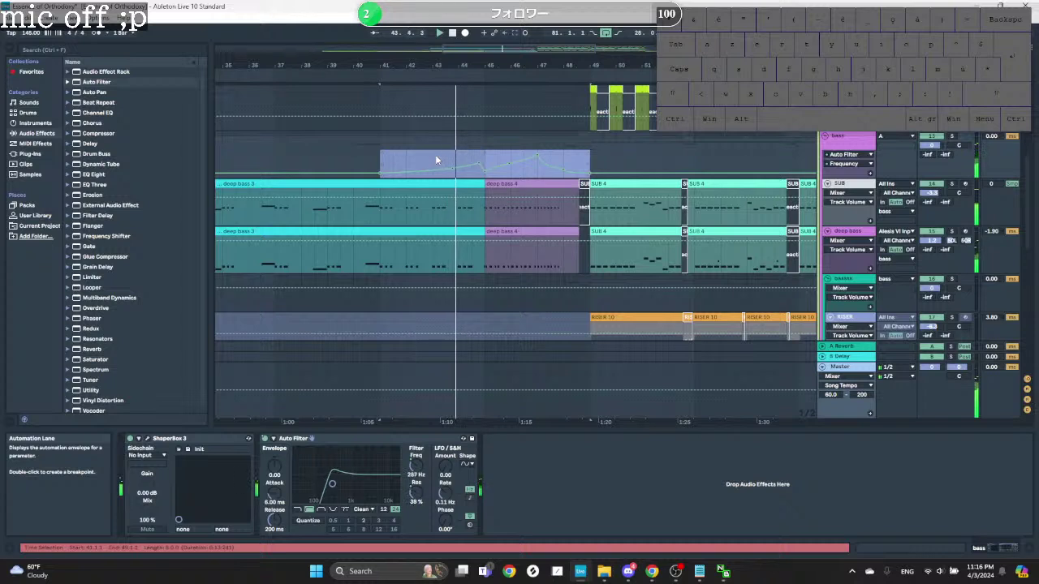
{"action": "left_click", "coordinate": [477, 162]}
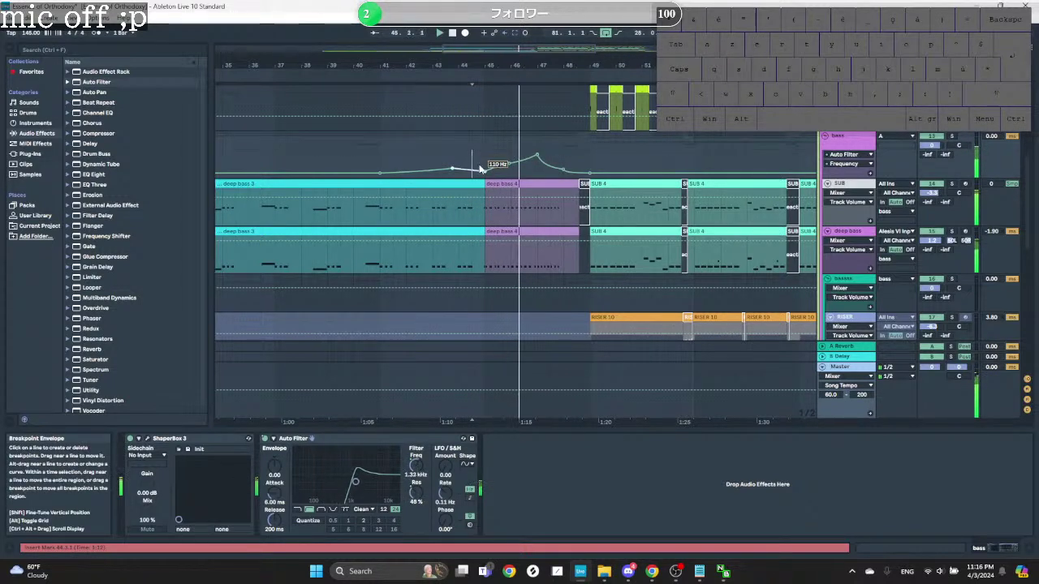
{"action": "key", "text": "space"}
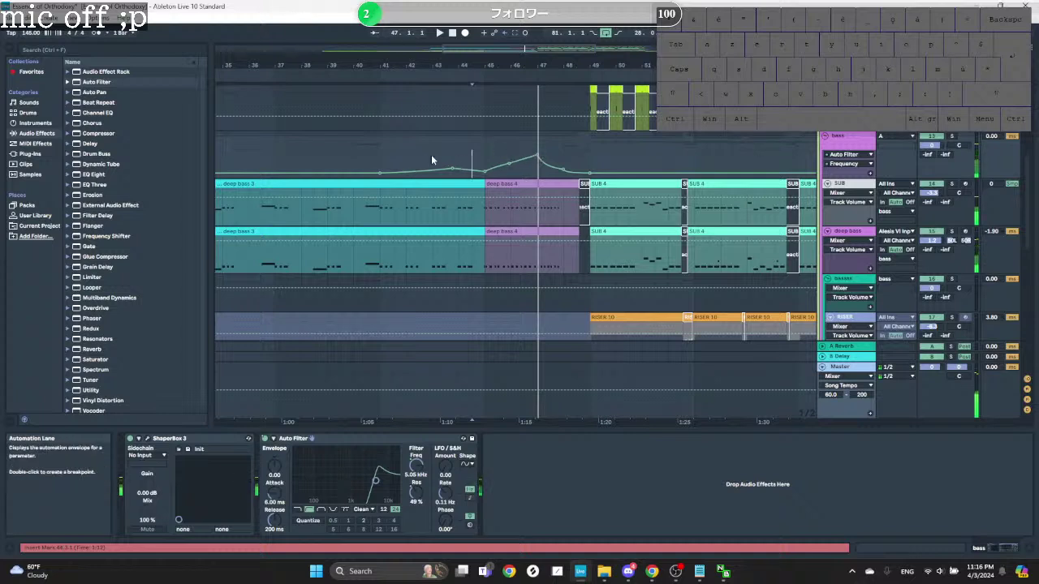
{"action": "left_click", "coordinate": [537, 155]}
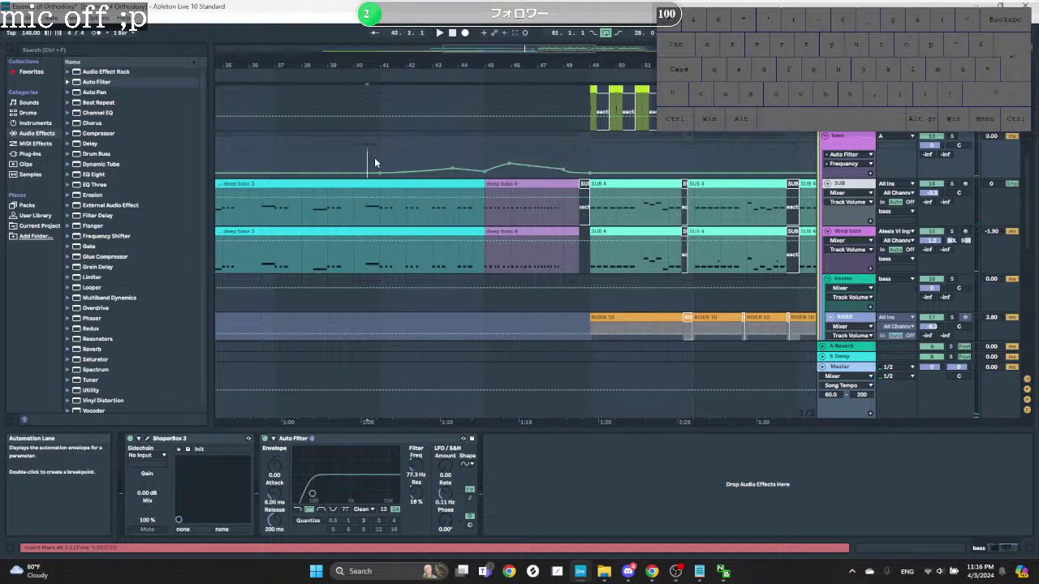
{"action": "left_click", "coordinate": [378, 158]}
{"action": "key", "text": "space"}
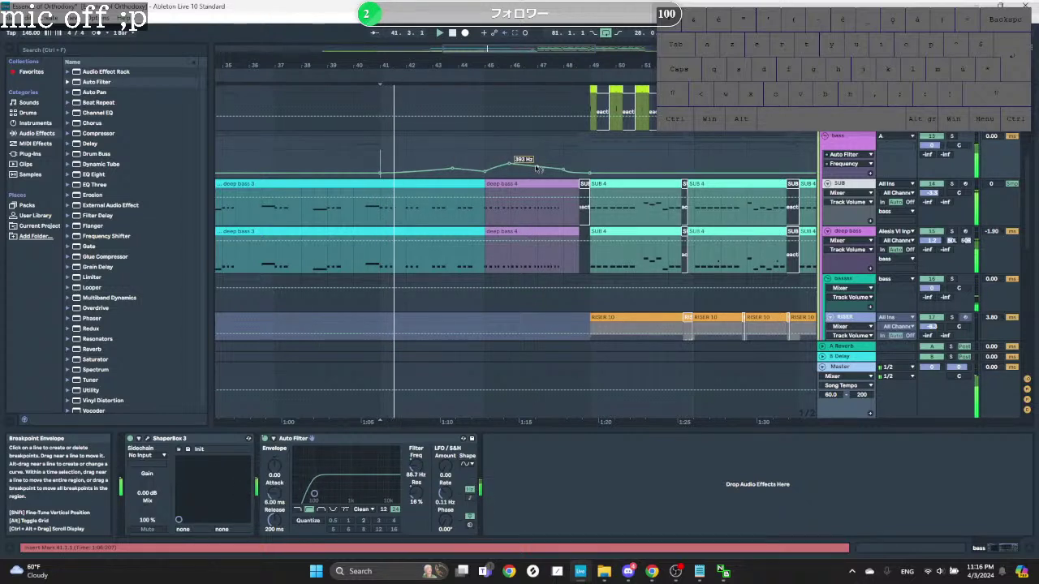
Step: Shape the frequency rise from bar 45 into a lower, curved peak just before bar 47 and play from bar 45
{"action": "key", "text": "ISO_Level3_Shift"}
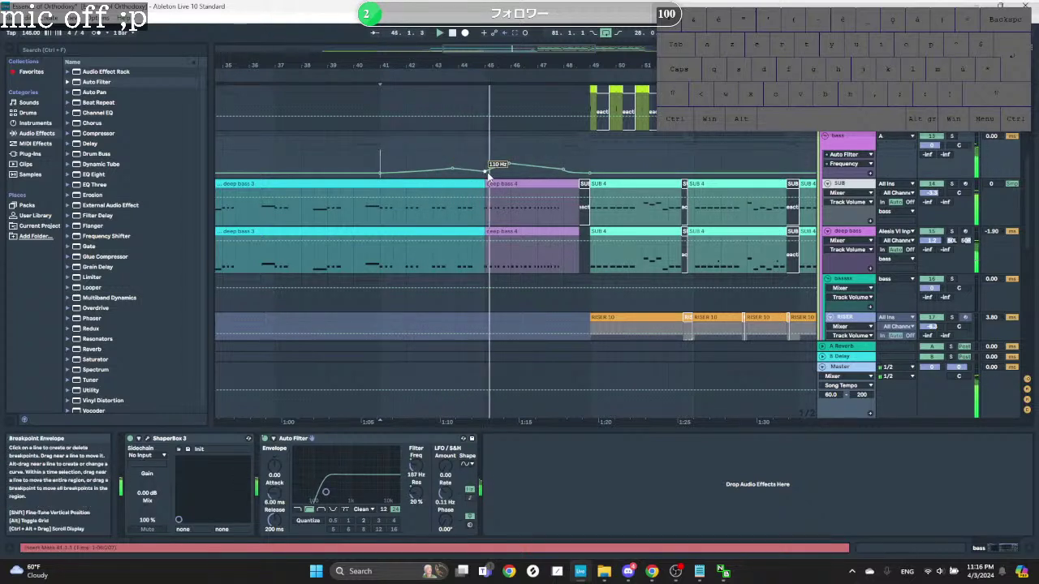
{"action": "left_click_drag", "start_coordinate": [508, 163], "coordinate": [534, 158]}
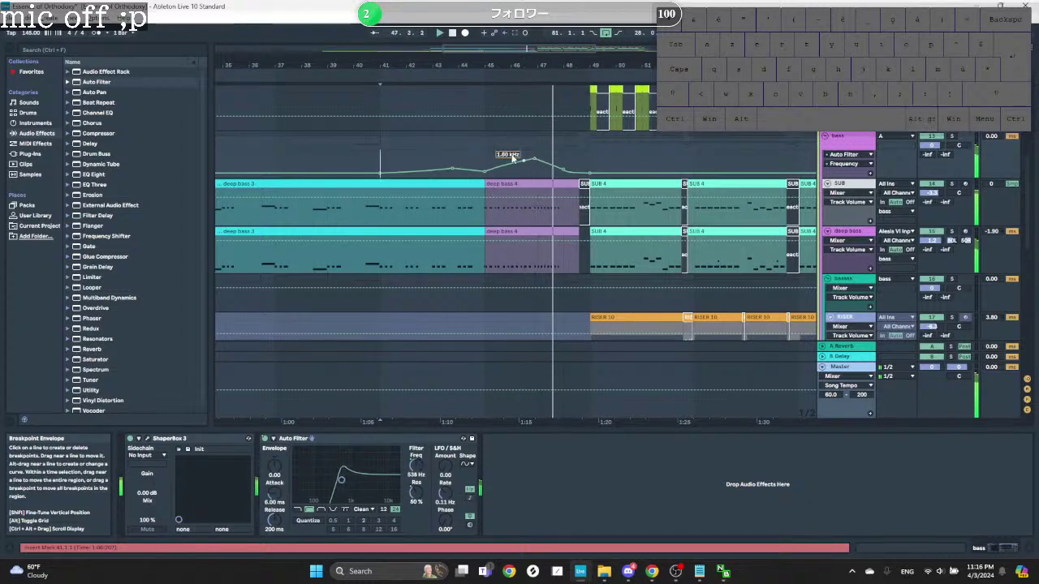
{"action": "key", "text": "space"}
{"action": "left_click", "coordinate": [492, 151]}
{"action": "key", "text": "space"}
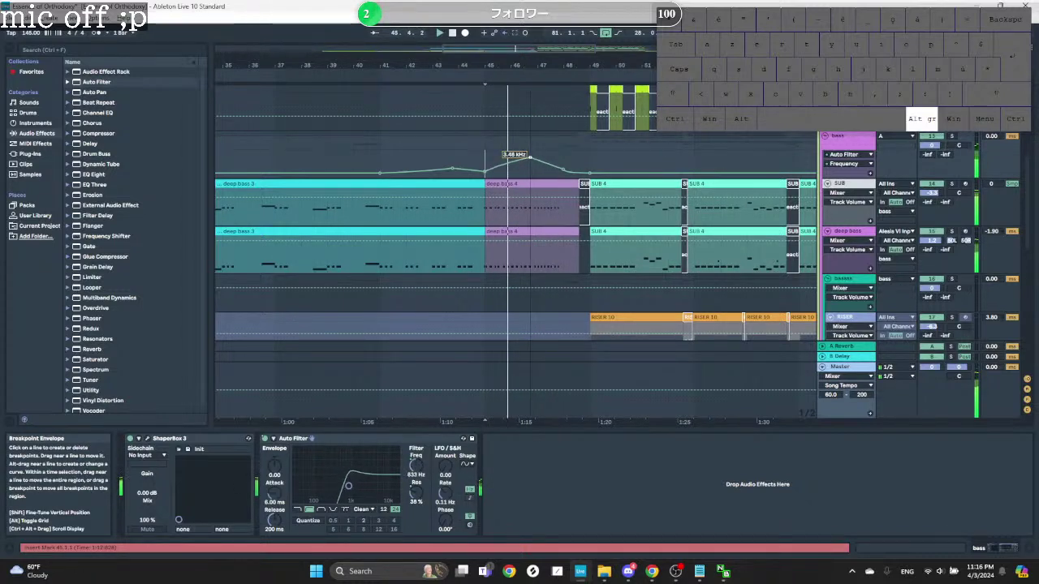
{"action": "key", "text": "space"}
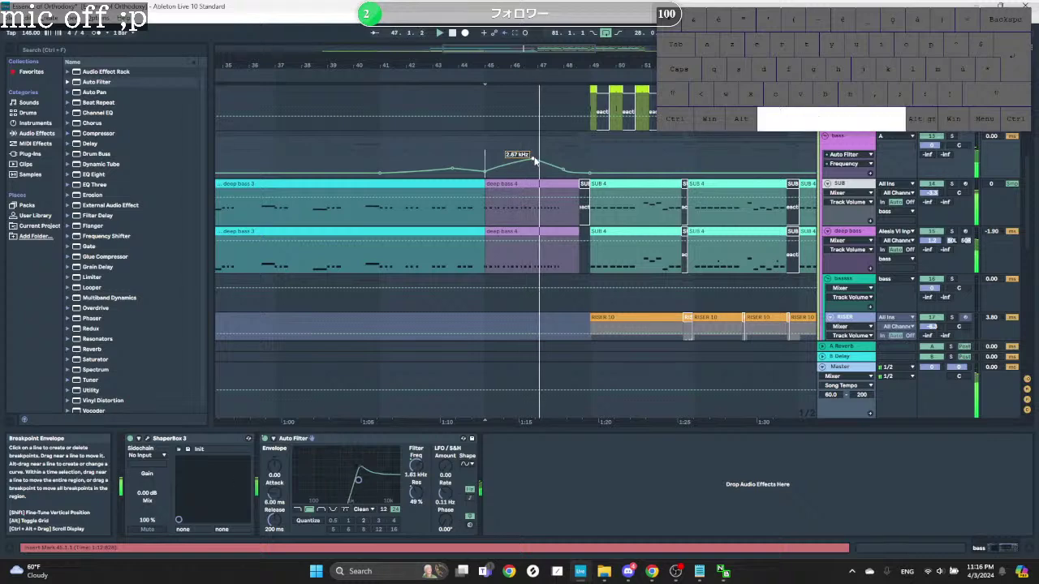
{"action": "left_click_drag", "start_coordinate": [532, 159], "coordinate": [534, 167]}
{"action": "key", "text": "space"}
Step: Look through the lower tracks around bars 41 to 49 during playback and inspect the devices of the blip, bassu and hipass tracks
{"action": "scroll", "coordinate": [546, 220], "scroll_direction": "down", "scroll_amount": 2}
{"action": "scroll", "coordinate": [547, 220], "scroll_direction": "up", "scroll_amount": 2}
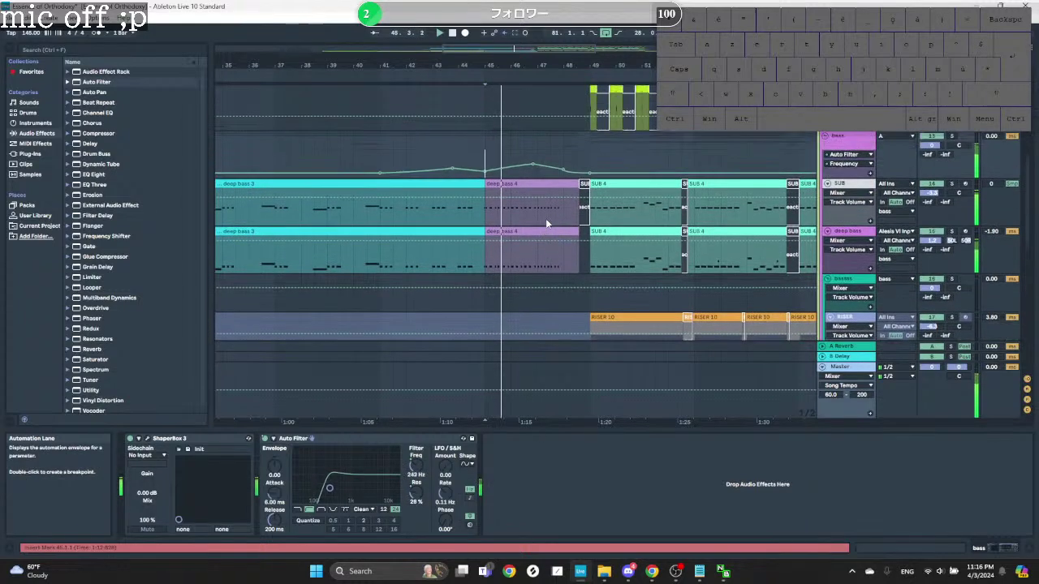
{"action": "scroll", "coordinate": [546, 220], "scroll_direction": "down", "scroll_amount": 6}
{"action": "scroll", "coordinate": [546, 224], "scroll_direction": "up", "scroll_amount": 4}
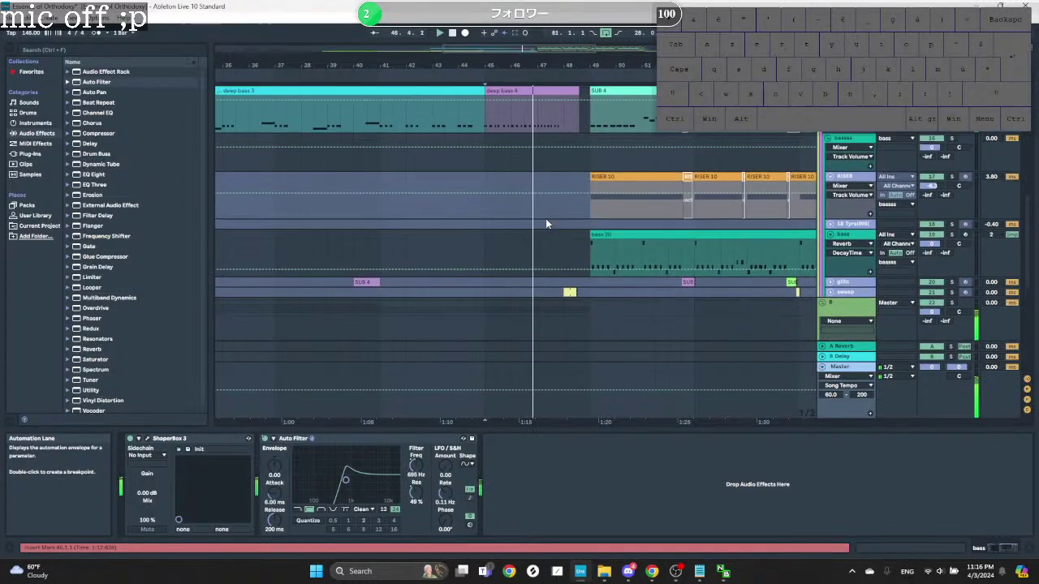
{"action": "scroll", "coordinate": [546, 224], "scroll_direction": "down", "scroll_amount": 5}
{"action": "scroll", "coordinate": [545, 219], "scroll_direction": "down", "scroll_amount": 2}
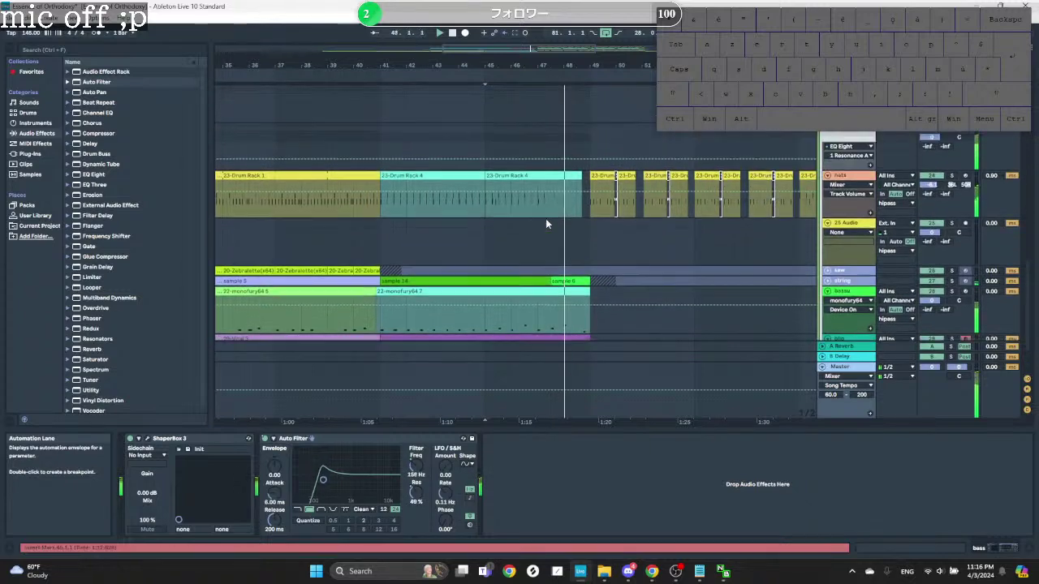
{"action": "scroll", "coordinate": [545, 218], "scroll_direction": "up", "scroll_amount": 3}
{"action": "scroll", "coordinate": [546, 218], "scroll_direction": "down", "scroll_amount": 7}
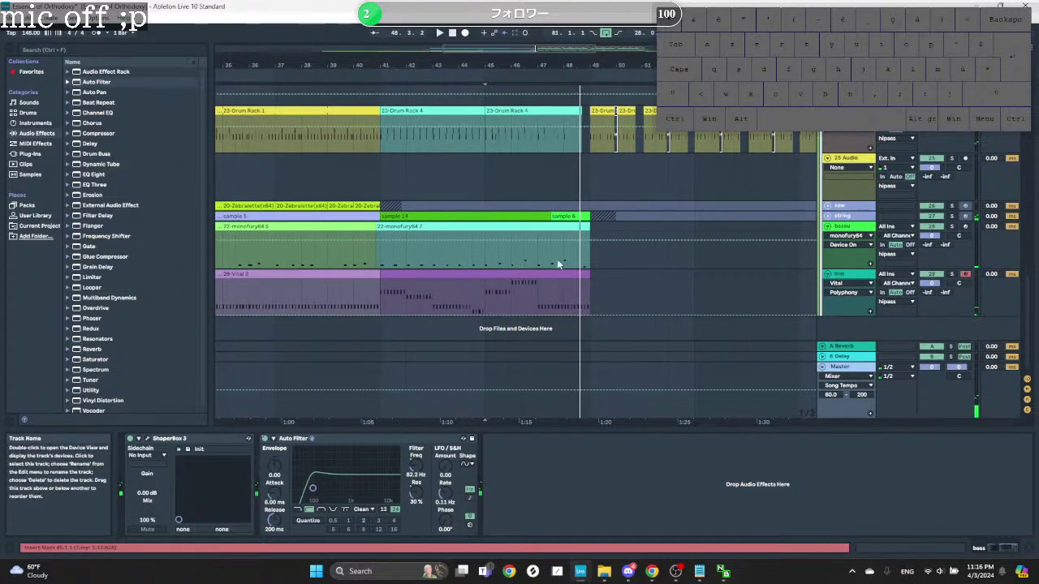
{"action": "left_click", "coordinate": [521, 279]}
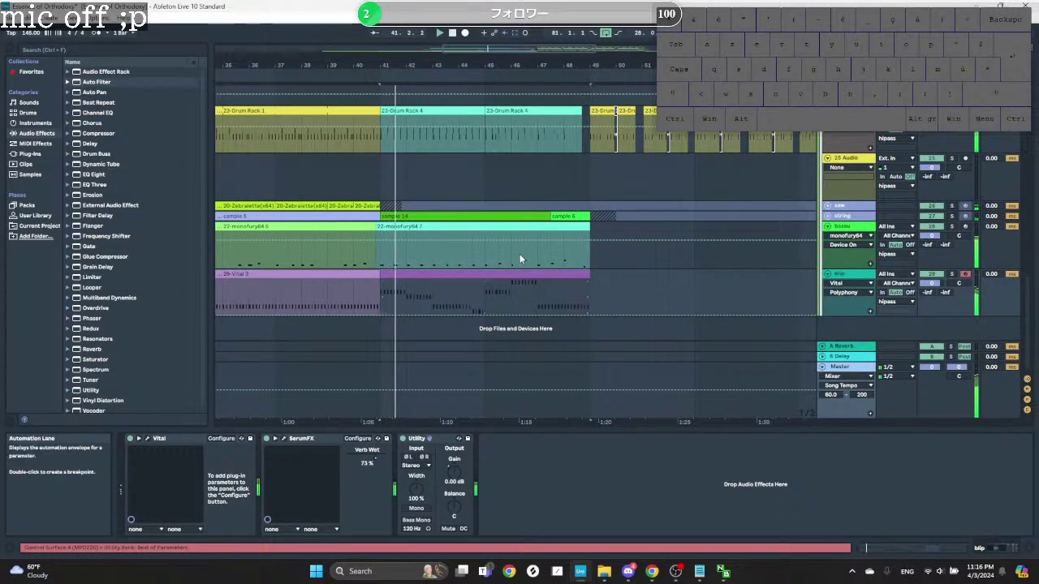
{"action": "scroll", "coordinate": [567, 239], "scroll_direction": "up", "scroll_amount": 6}
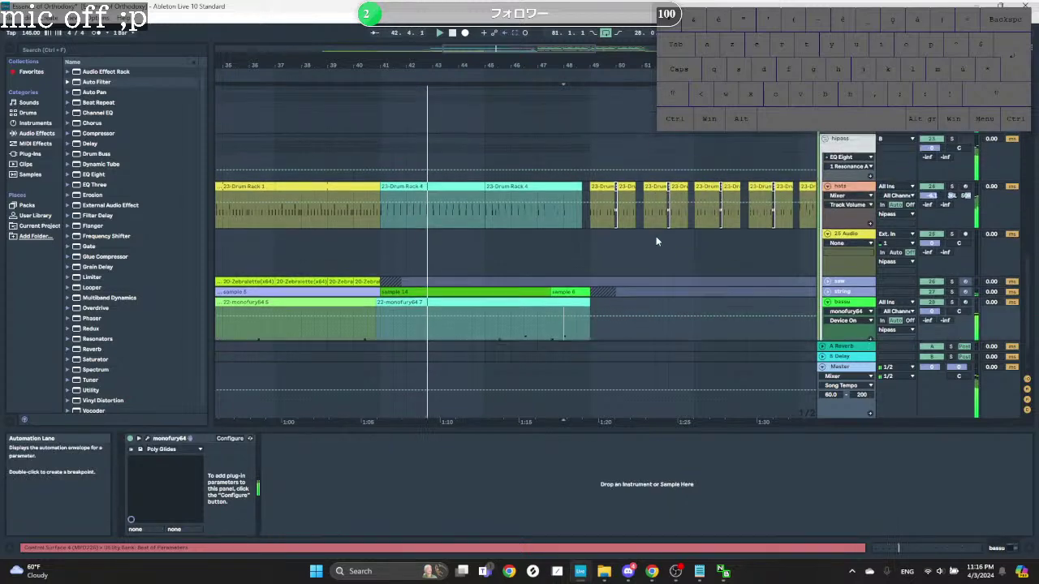
{"action": "left_click", "coordinate": [849, 163]}
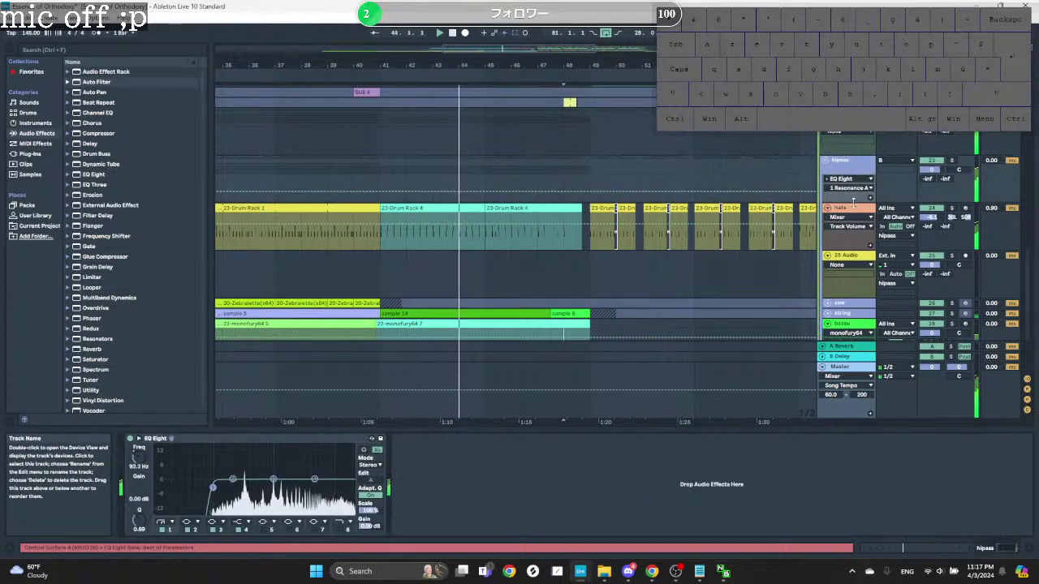
{"action": "scroll", "coordinate": [819, 284], "scroll_direction": "down", "scroll_amount": 1}
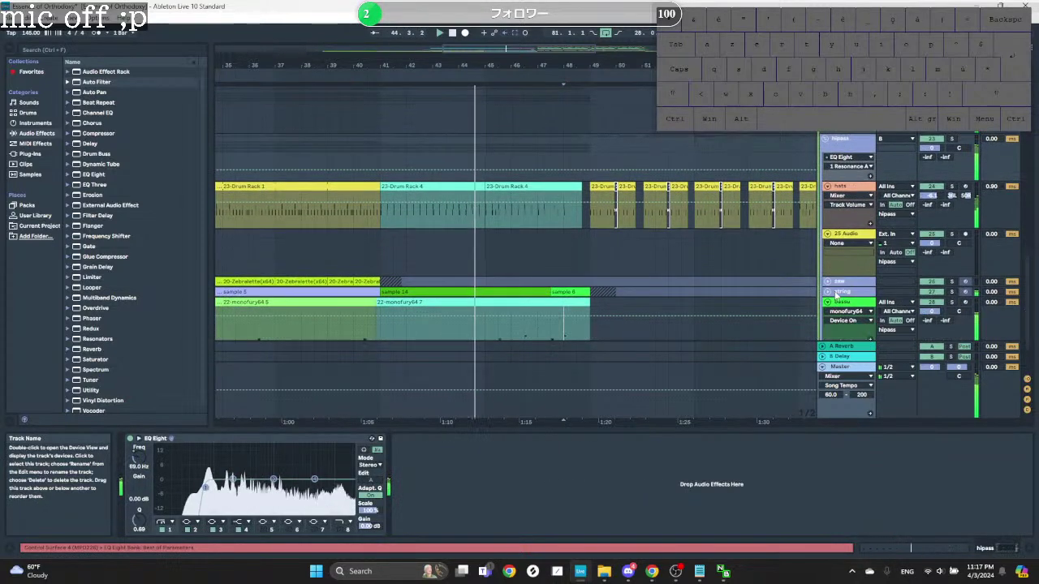
Step: Add a rise to the hipass track's EQ Eight frequency automation from about bar 46 to 718 Hz just before bar 49, and play it
{"action": "left_click", "coordinate": [139, 459]}
{"action": "left_click", "coordinate": [537, 177]}
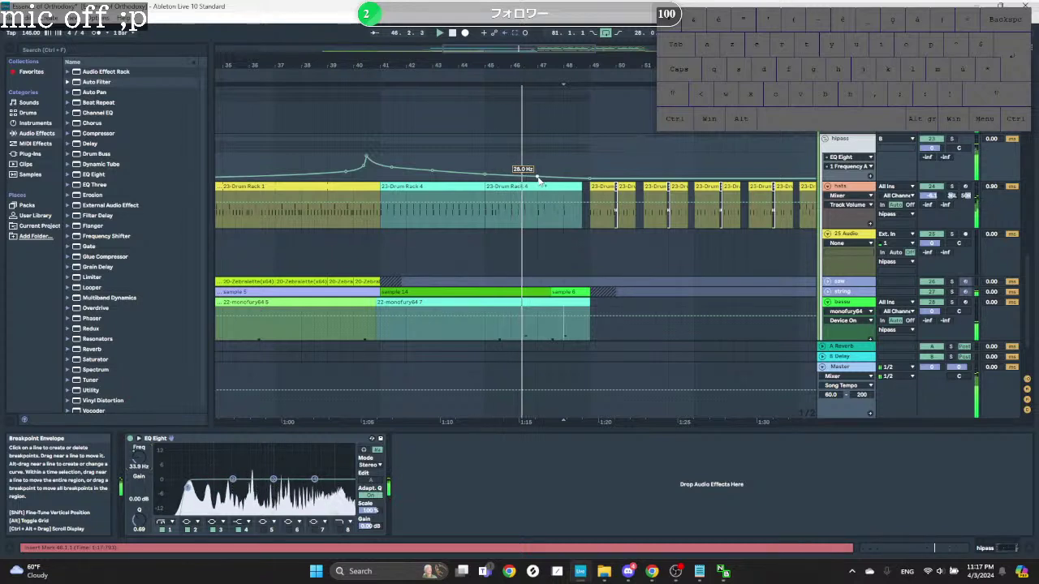
{"action": "left_click_drag", "start_coordinate": [565, 177], "coordinate": [576, 166]}
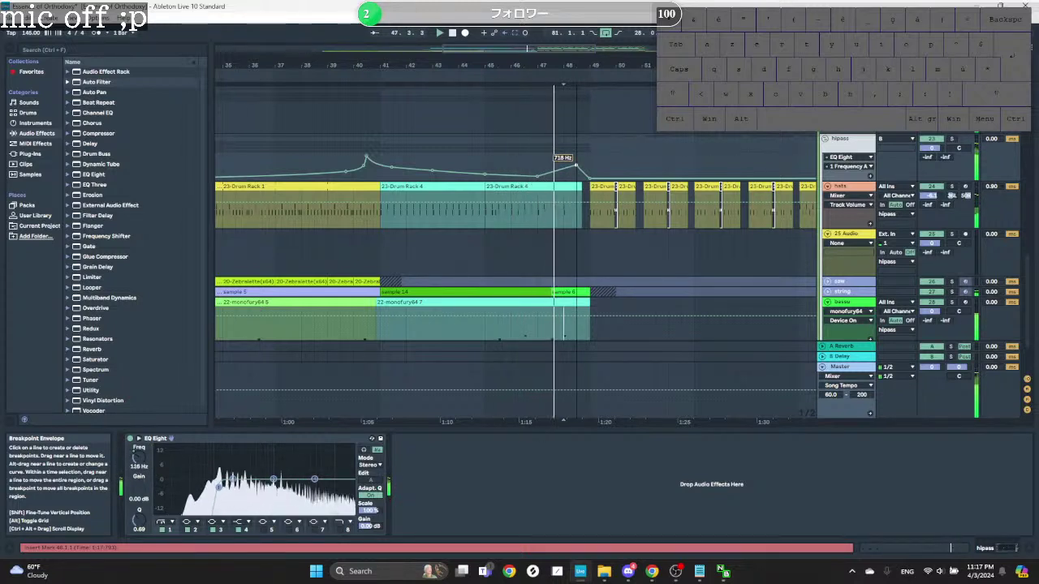
{"action": "key", "text": "space"}
{"action": "left_click_drag", "start_coordinate": [537, 176], "coordinate": [511, 176]}
{"action": "key", "text": "space"}
{"action": "left_click", "coordinate": [523, 166]}
{"action": "key", "text": "space"}
{"action": "key", "text": "space"}
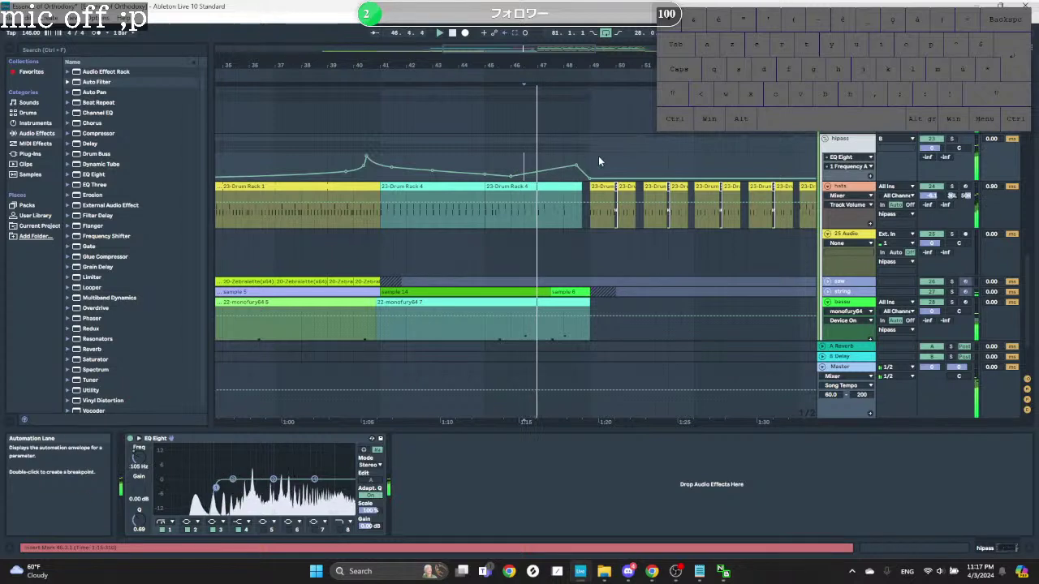
Step: Try shifting the frequency automation between bars 45 and 49 slightly earlier
{"action": "left_click_drag", "start_coordinate": [581, 167], "coordinate": [497, 176]}
{"action": "key", "text": "space"}
{"action": "key", "text": "space"}
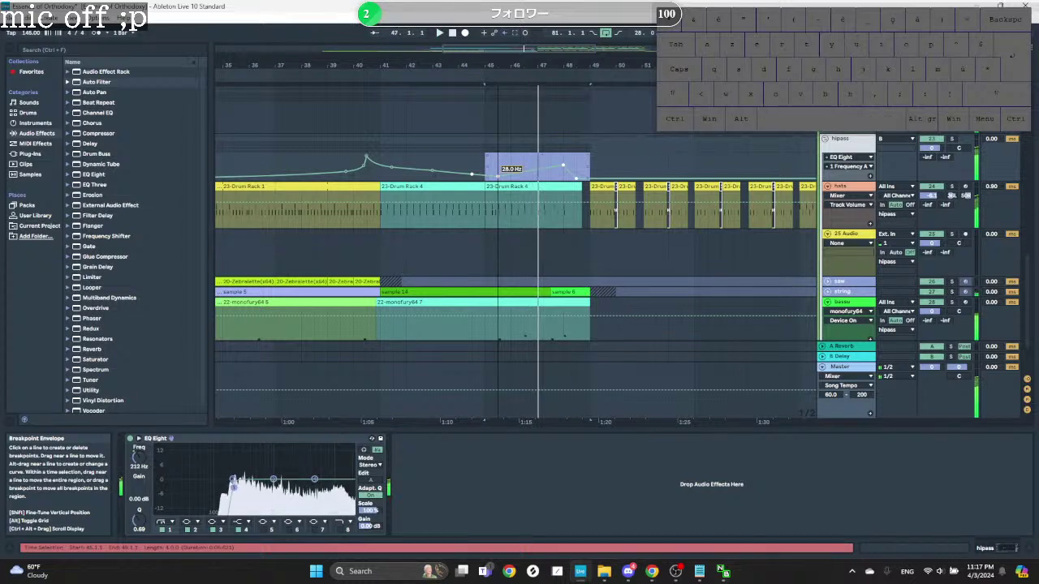
{"action": "left_click_drag", "start_coordinate": [498, 176], "coordinate": [497, 178]}
{"action": "key", "text": "space"}
{"action": "key", "text": "ctrl+z"}
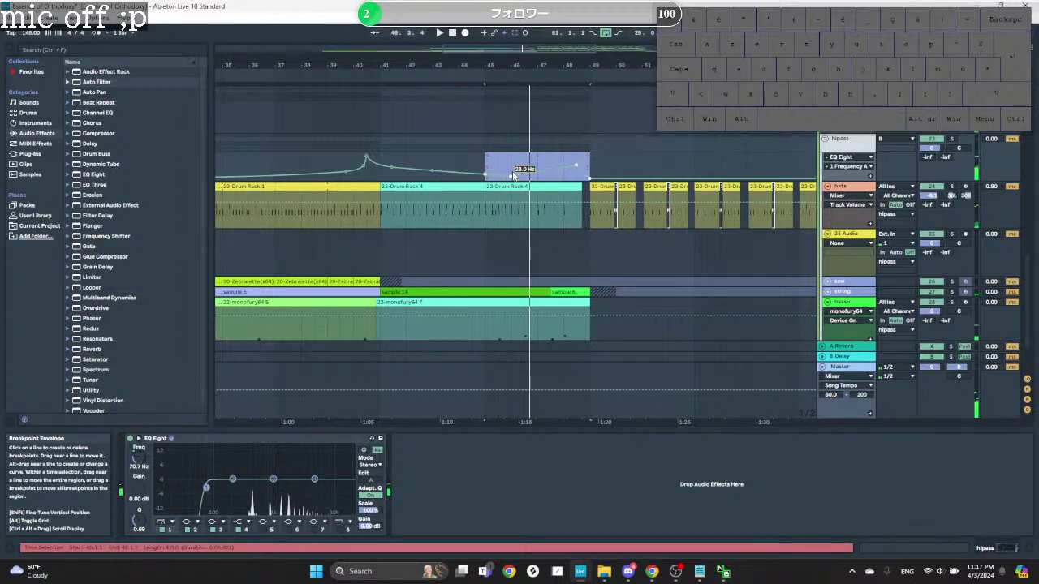
Step: Reshape the hipass frequency automation between bars 43 and 49 into a shallow dip around bar 45 and play from bar 43
{"action": "left_click", "coordinate": [524, 176]}
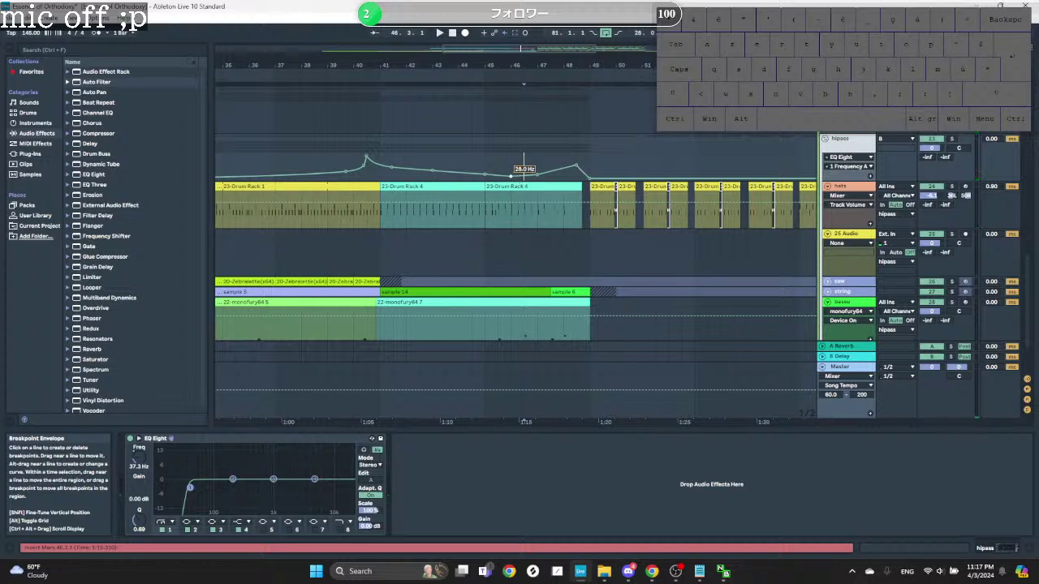
{"action": "key", "text": "space"}
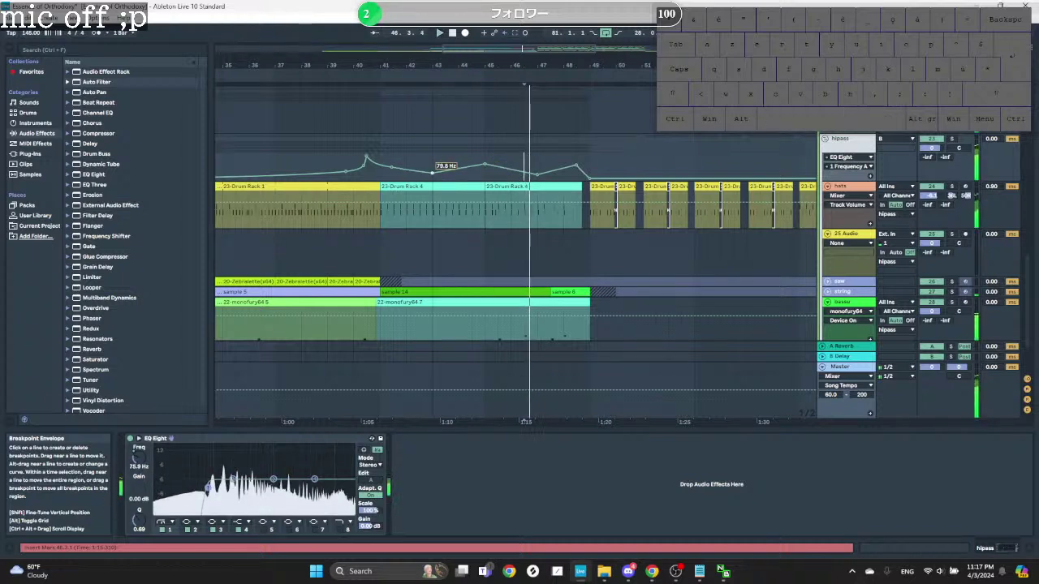
{"action": "left_click", "coordinate": [432, 165]}
{"action": "key", "text": "space"}
{"action": "key", "text": "space"}
{"action": "key", "text": "alt+space"}
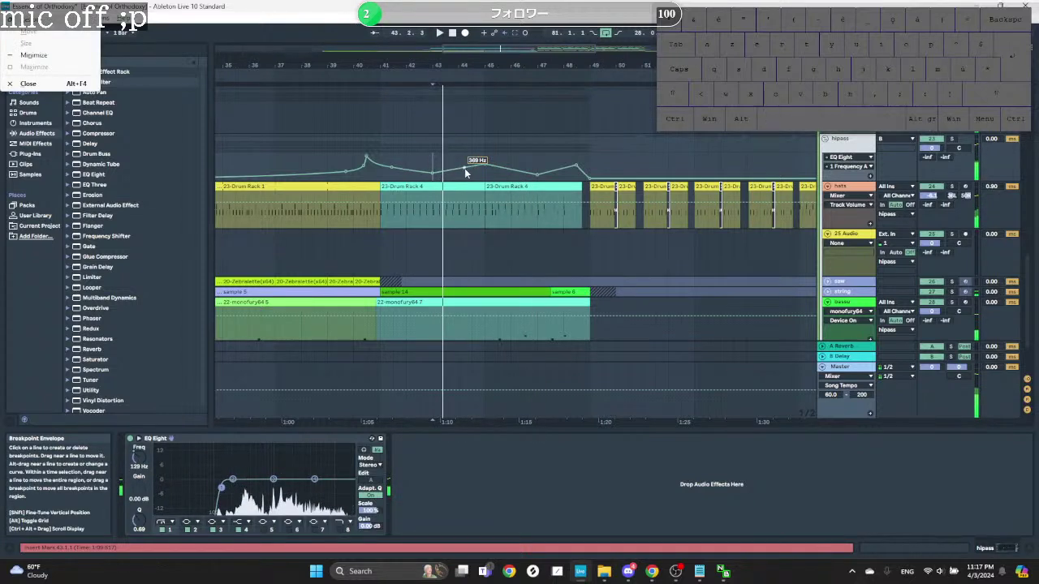
{"action": "key", "text": "alt"}
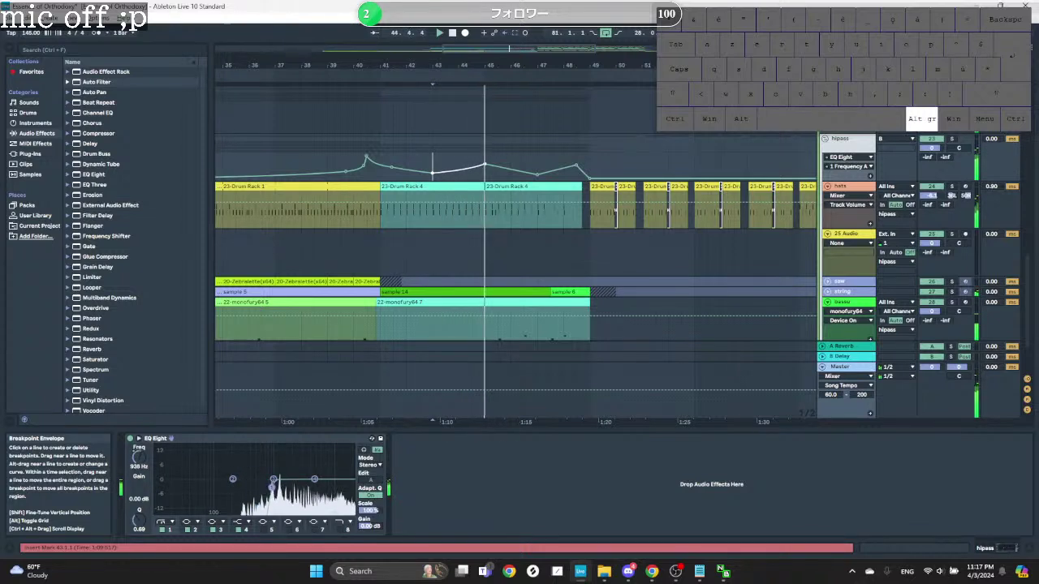
{"action": "key", "text": "space"}
{"action": "key", "text": "space"}
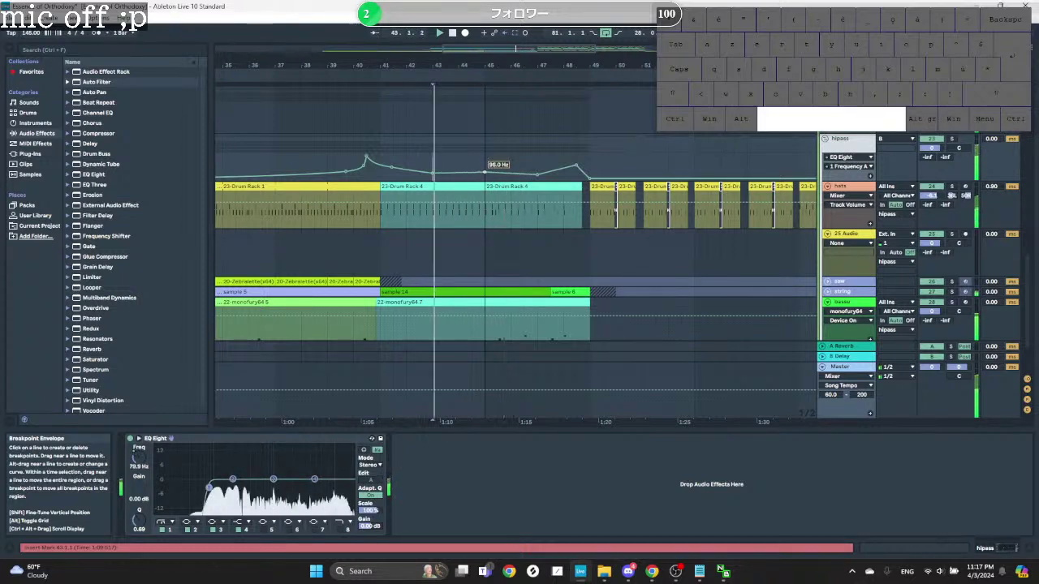
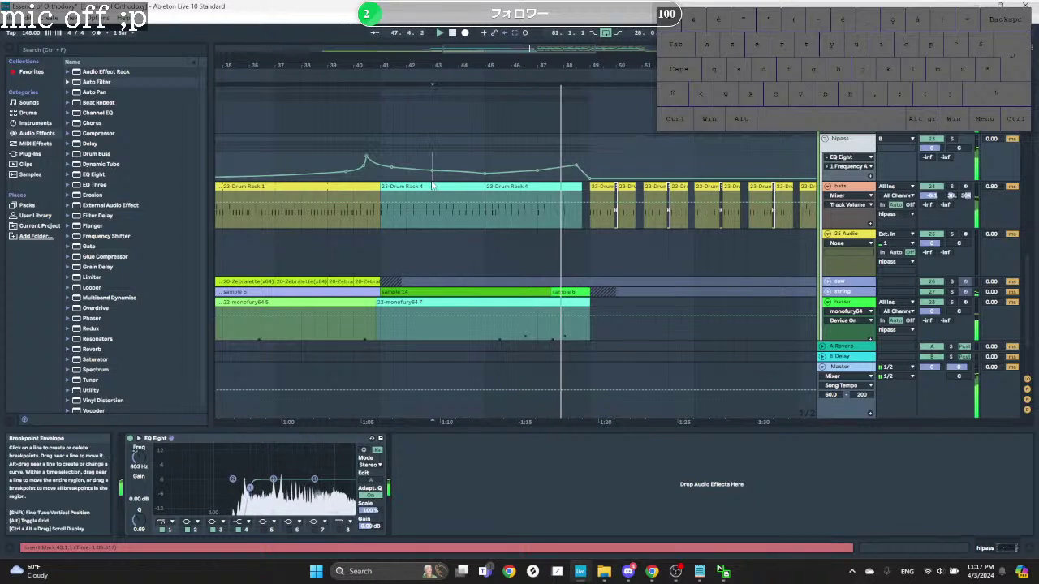
Step: Play the build-up from bars 43 and 41 and fine-tune the frequency breakpoint at bar 45 to 82.3 Hz
{"action": "key", "text": "space"}
{"action": "key", "text": "space"}
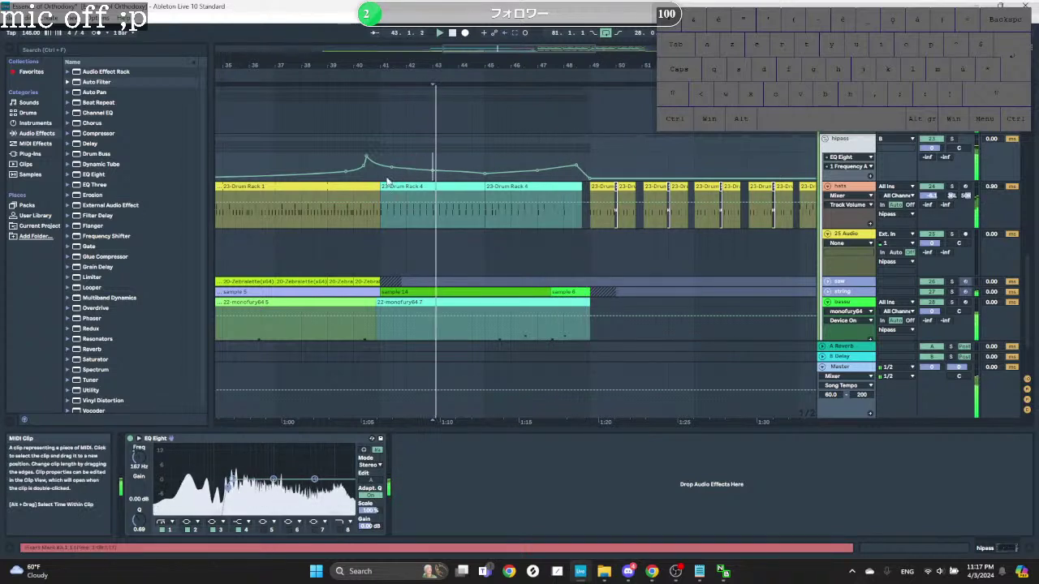
{"action": "left_click", "coordinate": [381, 173]}
{"action": "key", "text": "space"}
{"action": "key", "text": "space"}
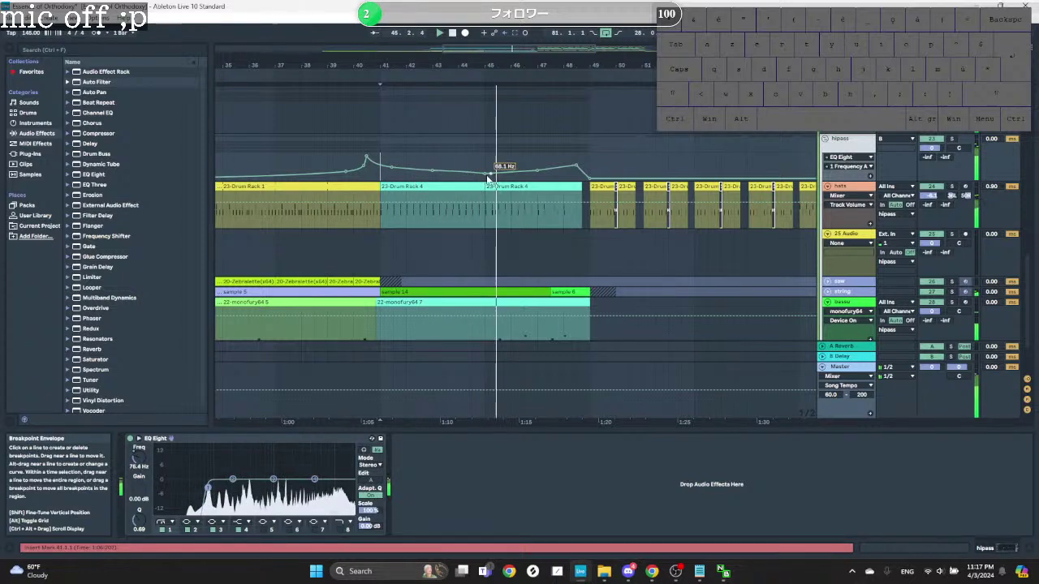
{"action": "key", "text": "alt"}
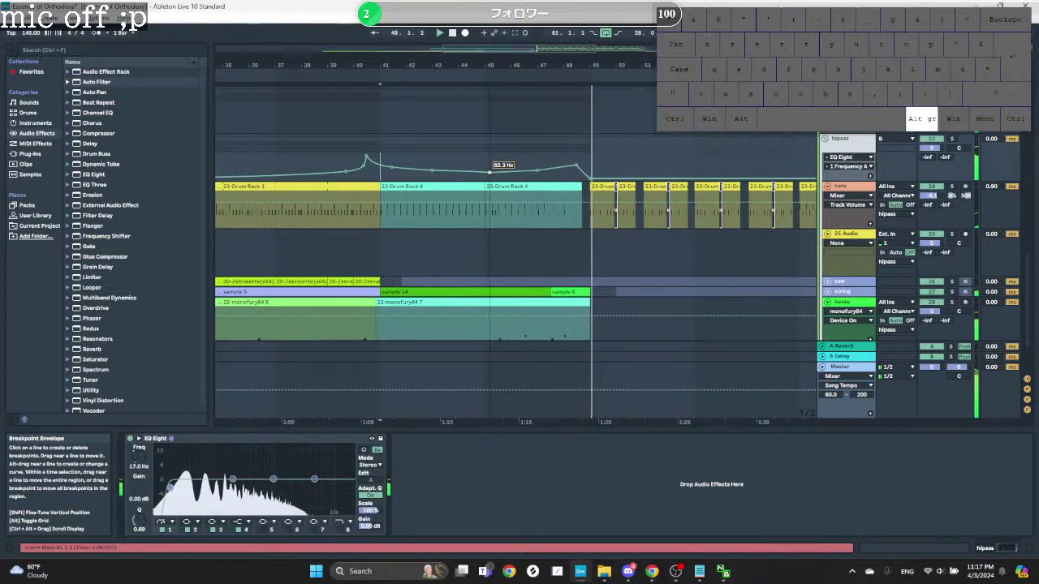
Step: Shape a short curved rise in the hipass frequency automation just before its peak at bar 65
{"action": "left_click_drag", "start_coordinate": [587, 163], "coordinate": [274, 166]}
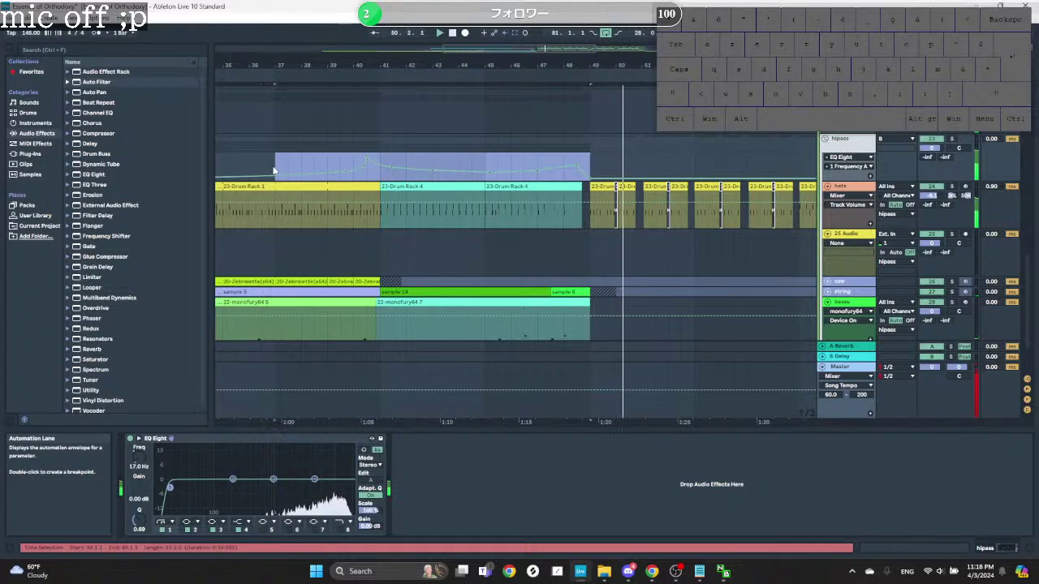
{"action": "scroll", "coordinate": [274, 167], "scroll_direction": "down", "scroll_amount": 3, "text": "ctrl"}
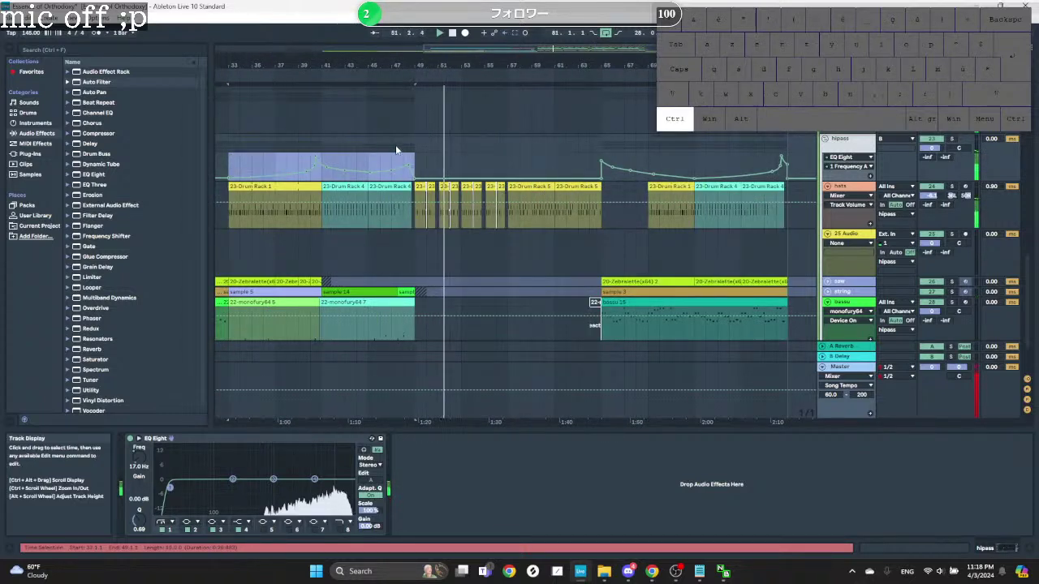
{"action": "scroll", "coordinate": [479, 167], "scroll_direction": "down", "scroll_amount": 3, "text": "ctrl"}
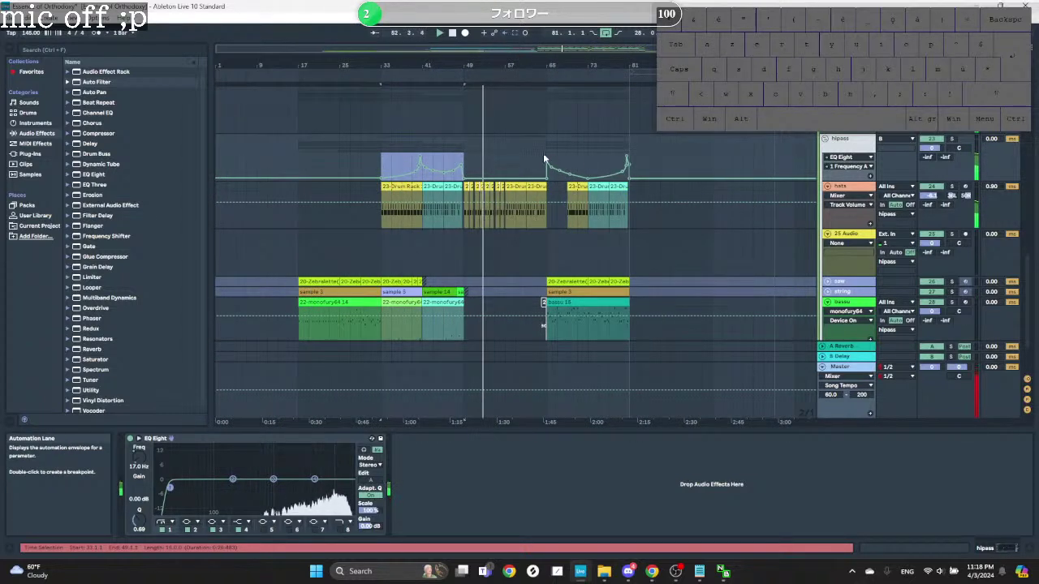
{"action": "left_click", "coordinate": [516, 165]}
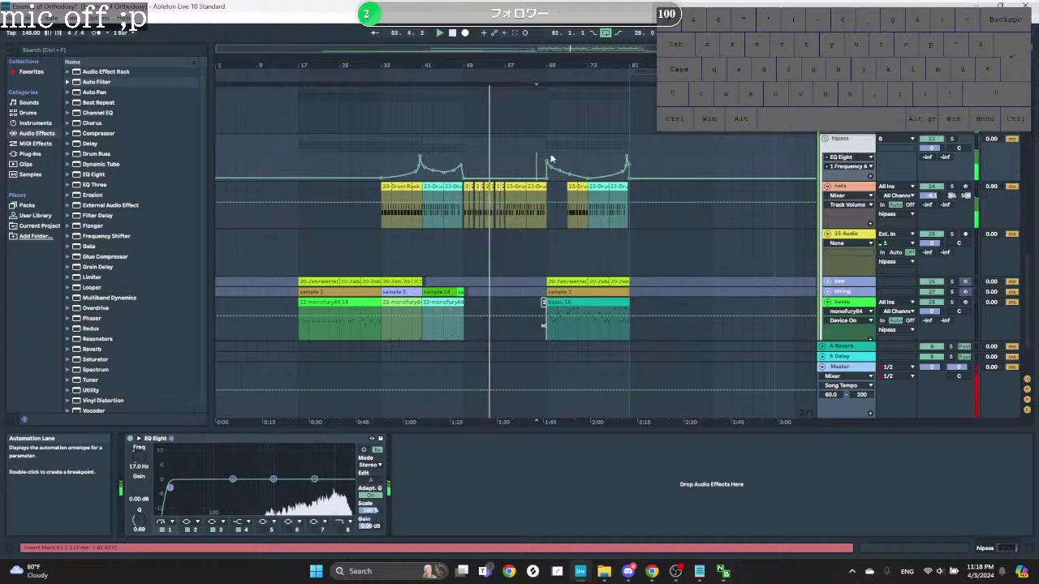
{"action": "scroll", "coordinate": [549, 163], "scroll_direction": "up", "scroll_amount": 2, "text": "ctrl"}
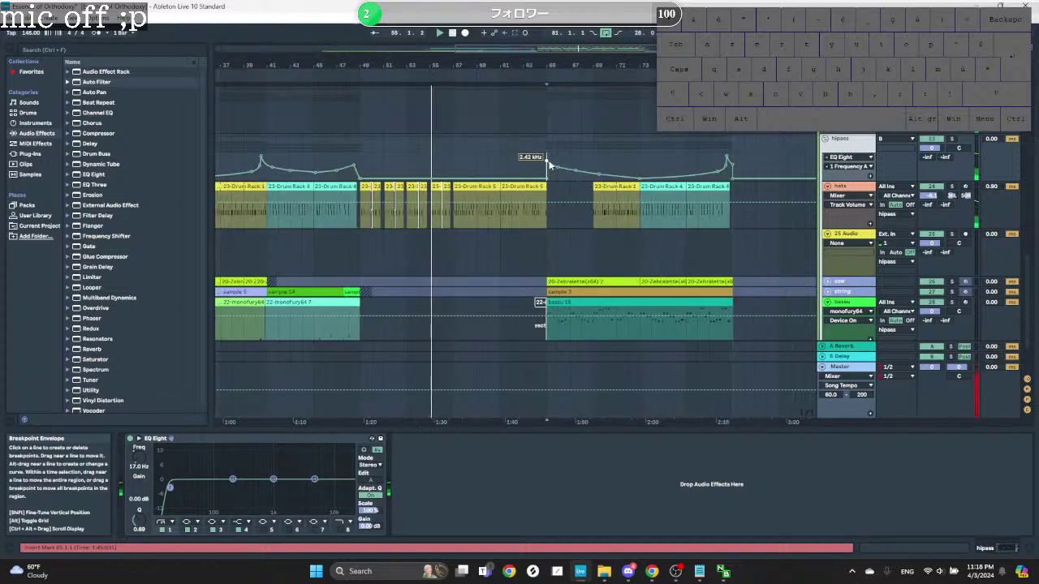
{"action": "scroll", "coordinate": [550, 165], "scroll_direction": "up", "scroll_amount": 3}
{"action": "scroll", "coordinate": [549, 203], "scroll_direction": "down", "scroll_amount": 1}
{"action": "scroll", "coordinate": [547, 233], "scroll_direction": "up", "scroll_amount": 4, "text": "ctrl"}
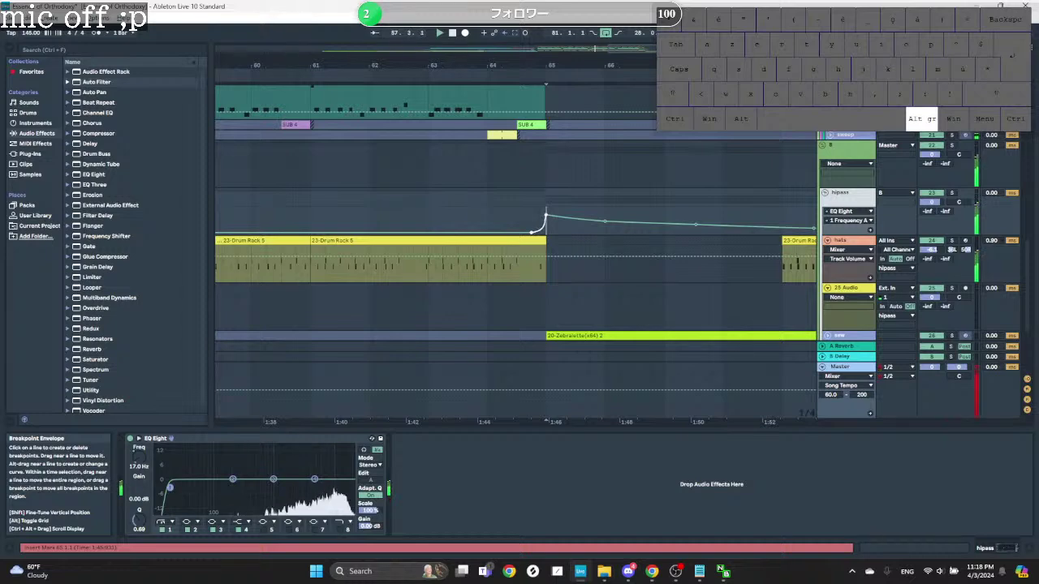
{"action": "key", "text": "ctrl"}
{"action": "scroll", "coordinate": [562, 210], "scroll_direction": "down", "scroll_amount": 15}
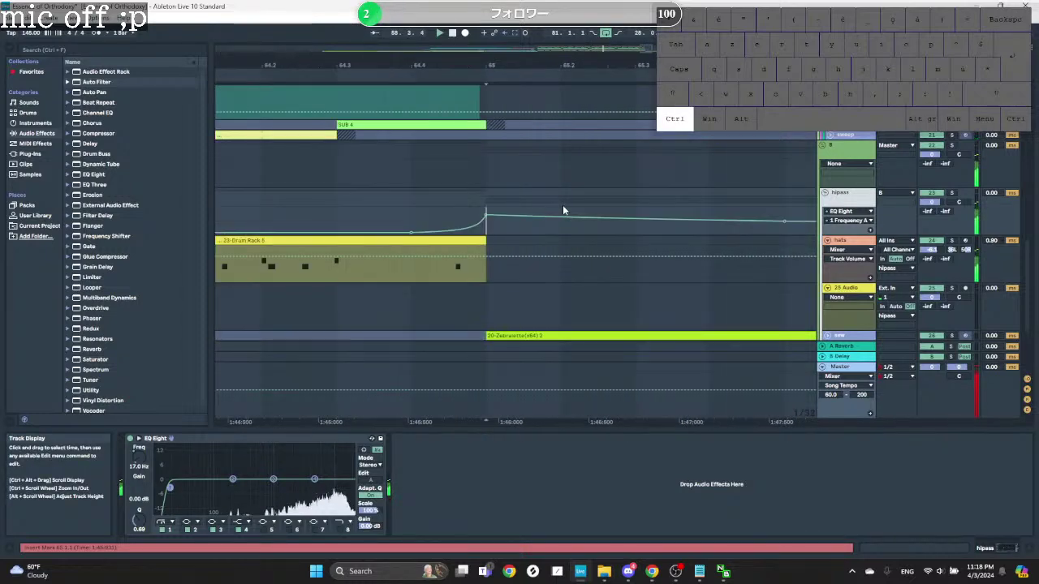
Step: Try adding a new MIDI track below the blip track
{"action": "scroll", "coordinate": [548, 213], "scroll_direction": "up", "scroll_amount": 3}
{"action": "scroll", "coordinate": [549, 207], "scroll_direction": "up", "scroll_amount": 6}
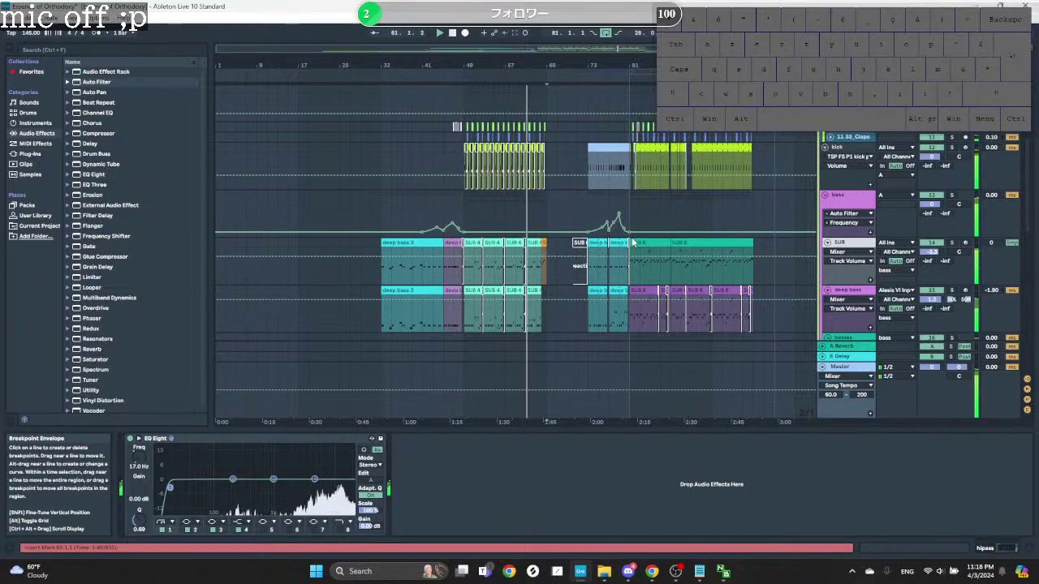
{"action": "scroll", "coordinate": [625, 256], "scroll_direction": "down", "scroll_amount": 5}
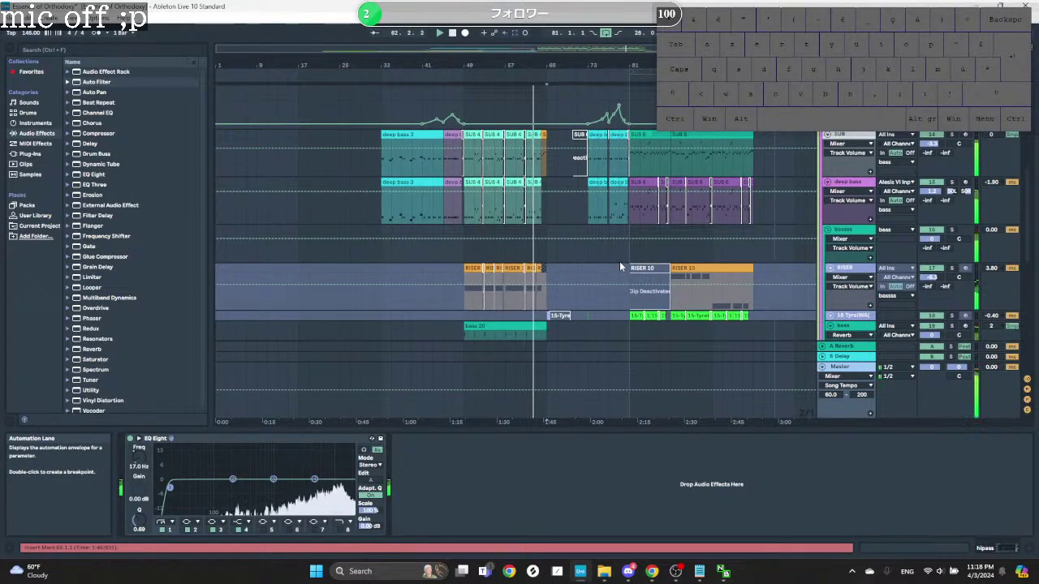
{"action": "scroll", "coordinate": [588, 279], "scroll_direction": "down", "scroll_amount": 5}
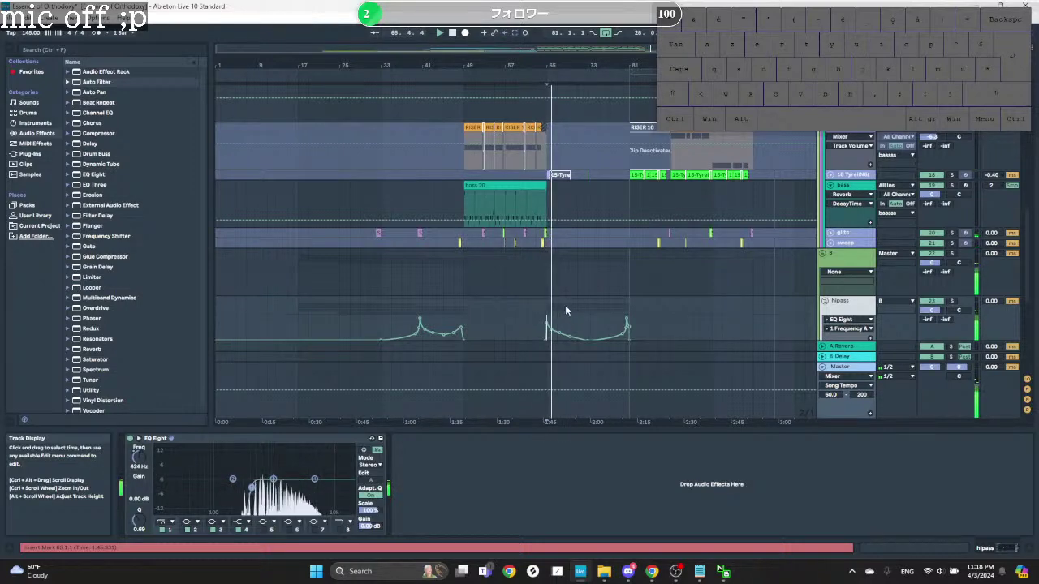
{"action": "scroll", "coordinate": [565, 305], "scroll_direction": "down", "scroll_amount": 5}
{"action": "left_click", "coordinate": [854, 279]}
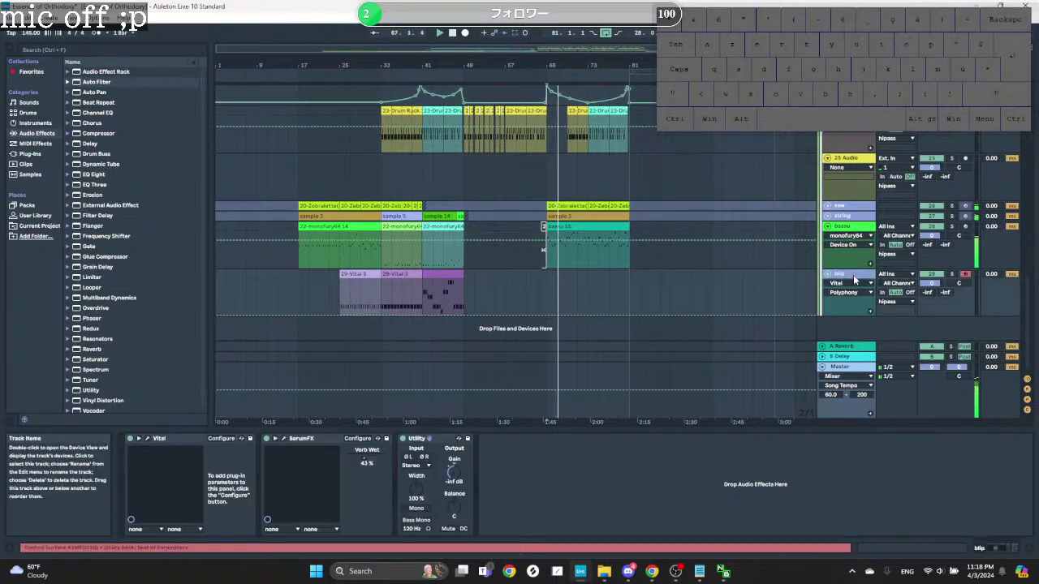
{"action": "key", "text": "ctrl+shift+t"}
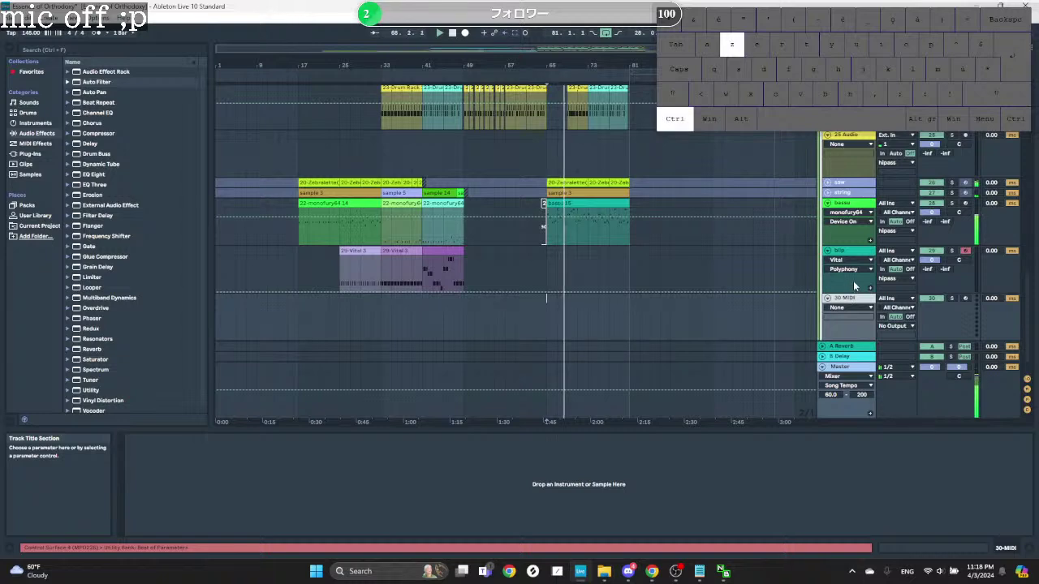
{"action": "key", "text": "ctrl+z"}
Step: Select the 25 Audio track and place the insert marker on it at bar 65
{"action": "left_click", "coordinate": [855, 135]}
{"action": "scroll", "coordinate": [583, 202], "scroll_direction": "up", "scroll_amount": 2}
{"action": "scroll", "coordinate": [551, 231], "scroll_direction": "up", "scroll_amount": 5}
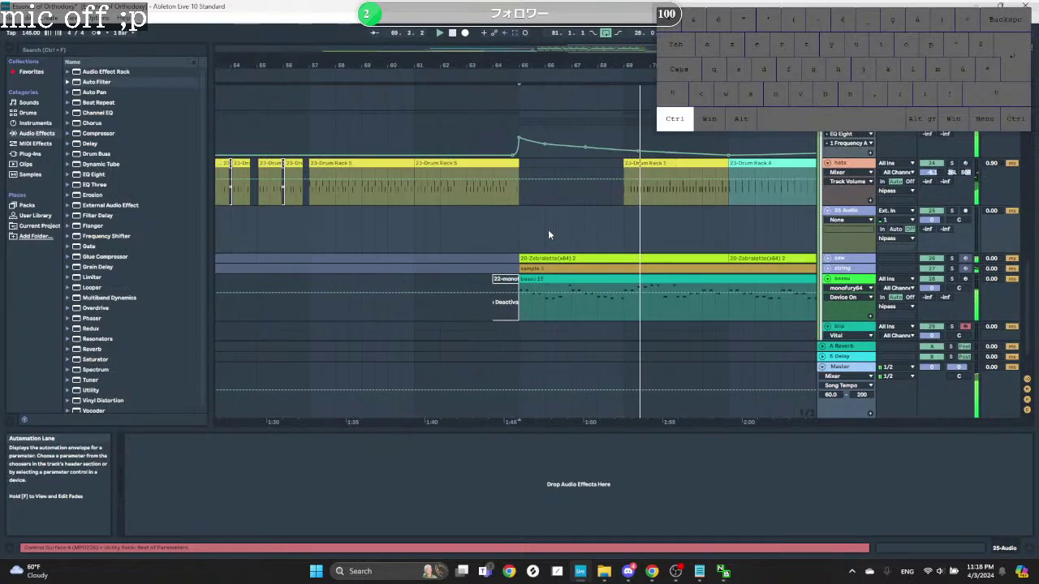
{"action": "left_click", "coordinate": [519, 213]}
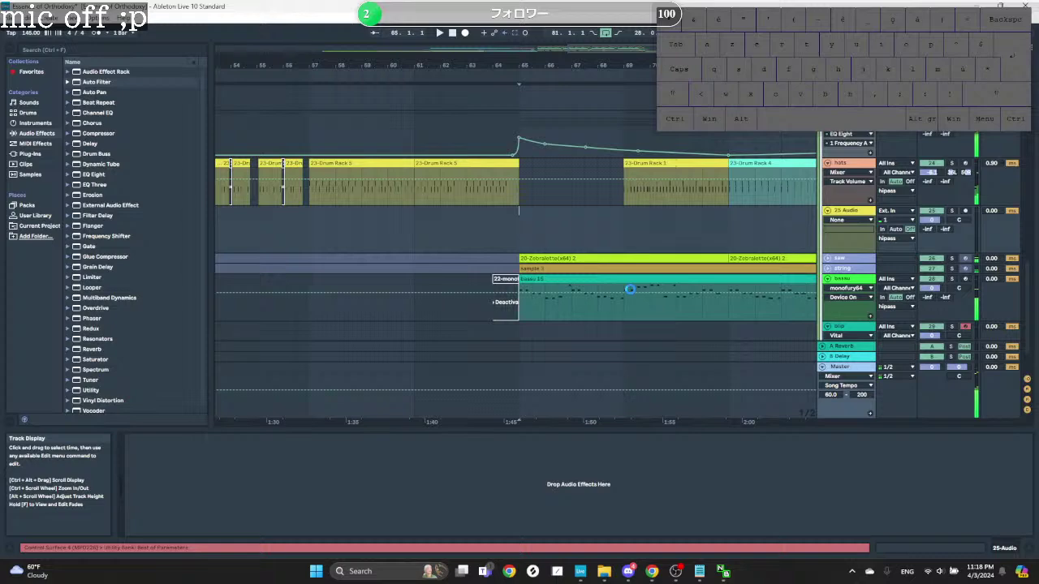
{"action": "scroll", "coordinate": [629, 289], "scroll_direction": "down", "scroll_amount": 1}
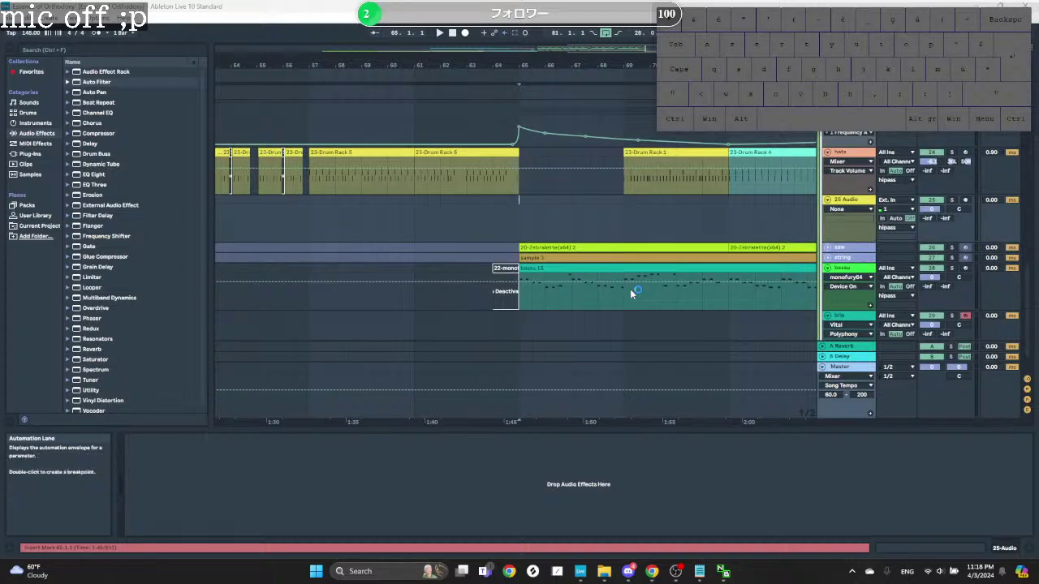
Step: Switch to Splice and search the sample library for "impact"
{"action": "key", "text": "alt+Tab"}
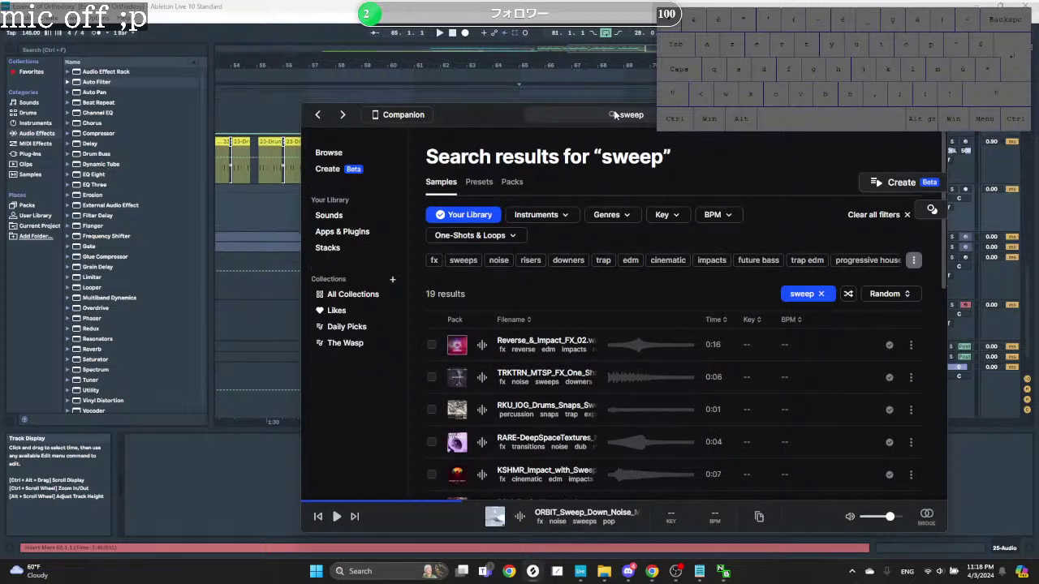
{"action": "left_click", "coordinate": [644, 114]}
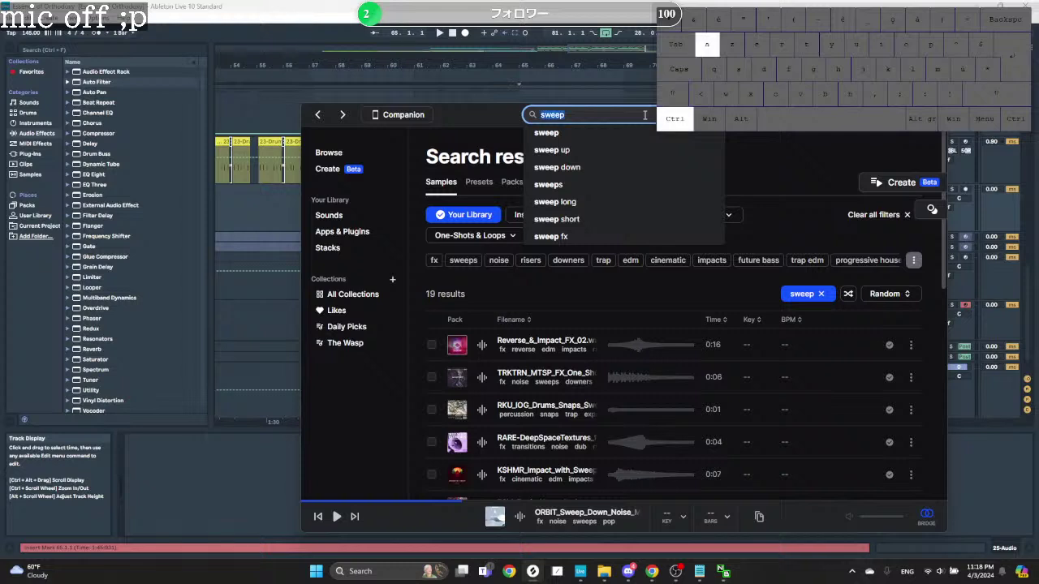
{"action": "type", "text": "mpact"}
{"action": "key", "text": "ctrl+a"}
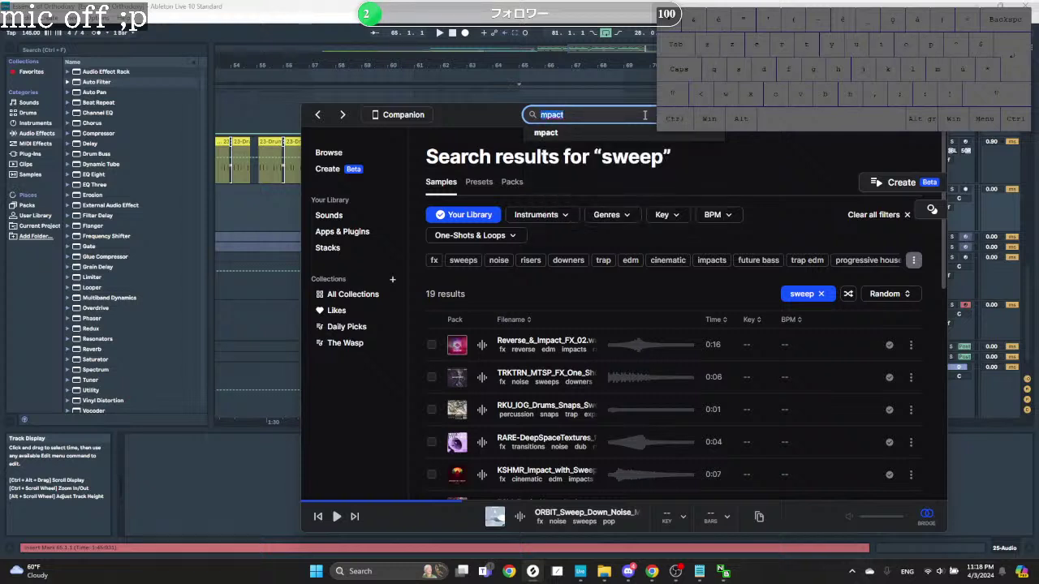
{"action": "type", "text": "impact"}
{"action": "key", "text": "Return"}
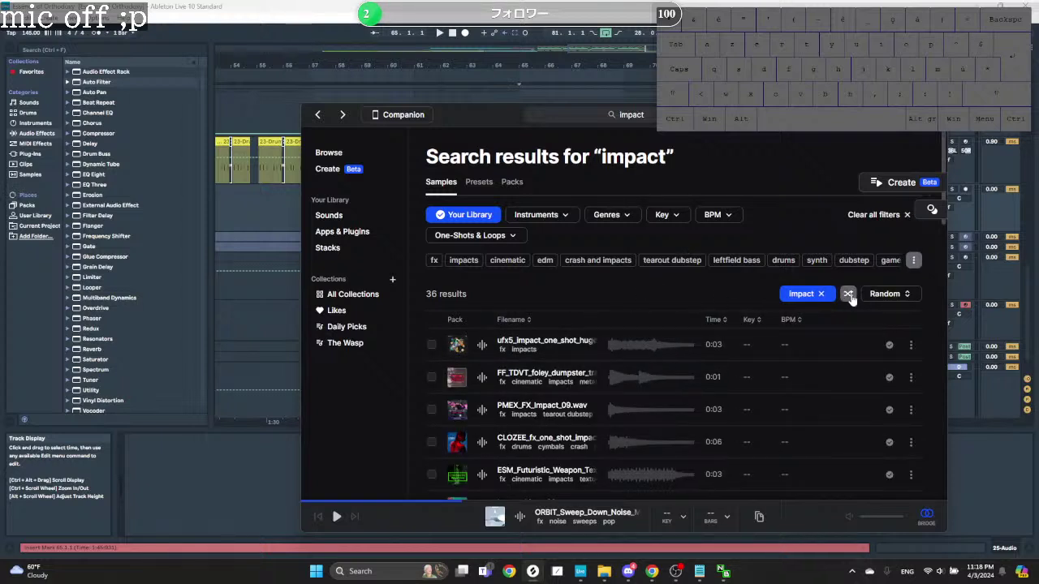
Step: Shuffle the "impact" search results and audition the first two samples
{"action": "left_click", "coordinate": [848, 295]}
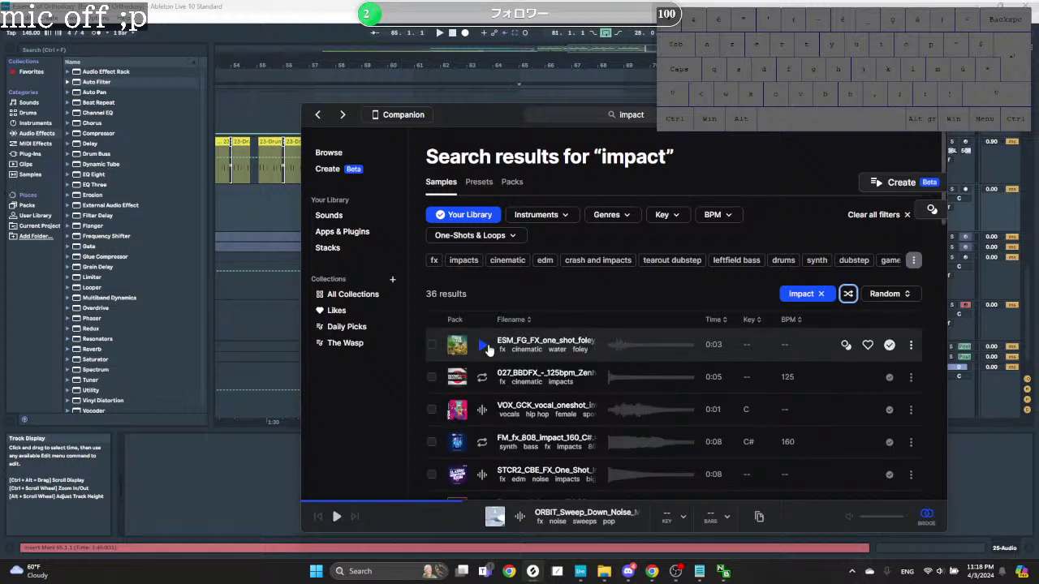
{"action": "left_click", "coordinate": [484, 346]}
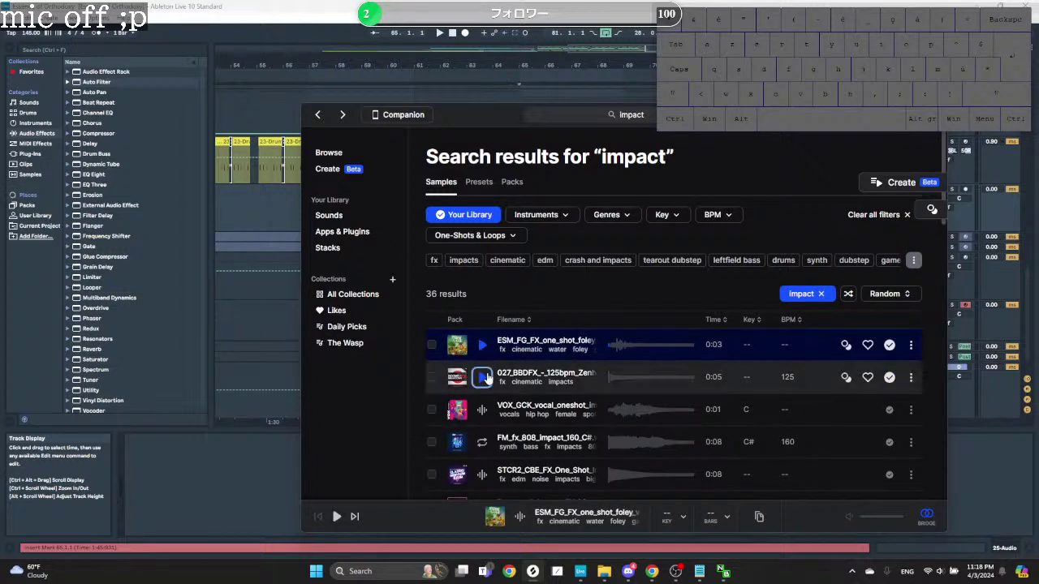
{"action": "left_click", "coordinate": [483, 377]}
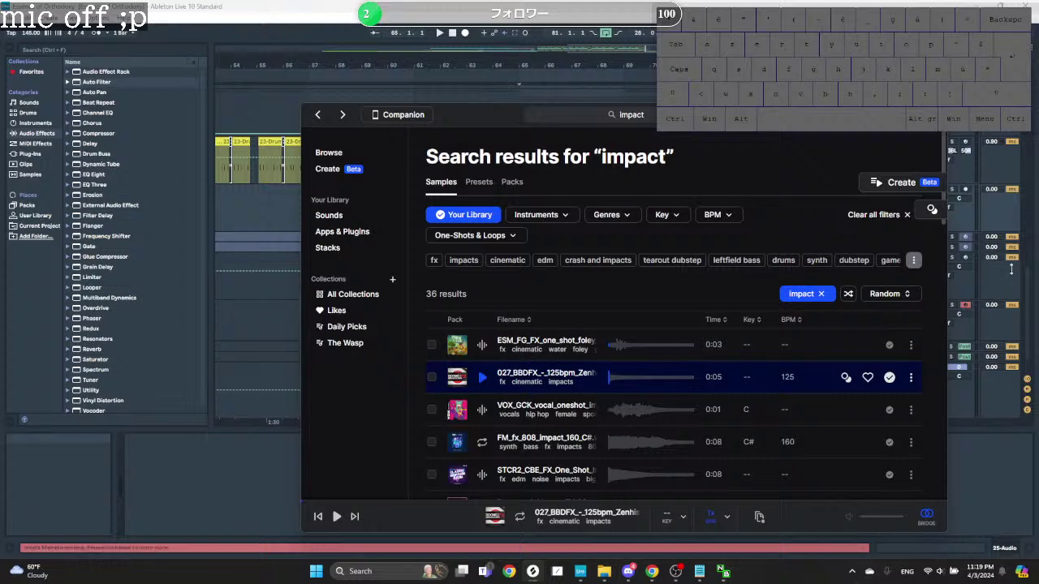
Step: Switch to Ableton Live, play the drop from bar 65 as a reference and return to Splice
{"action": "key", "text": "alt+Tab"}
{"action": "scroll", "coordinate": [515, 244], "scroll_direction": "up", "scroll_amount": 5}
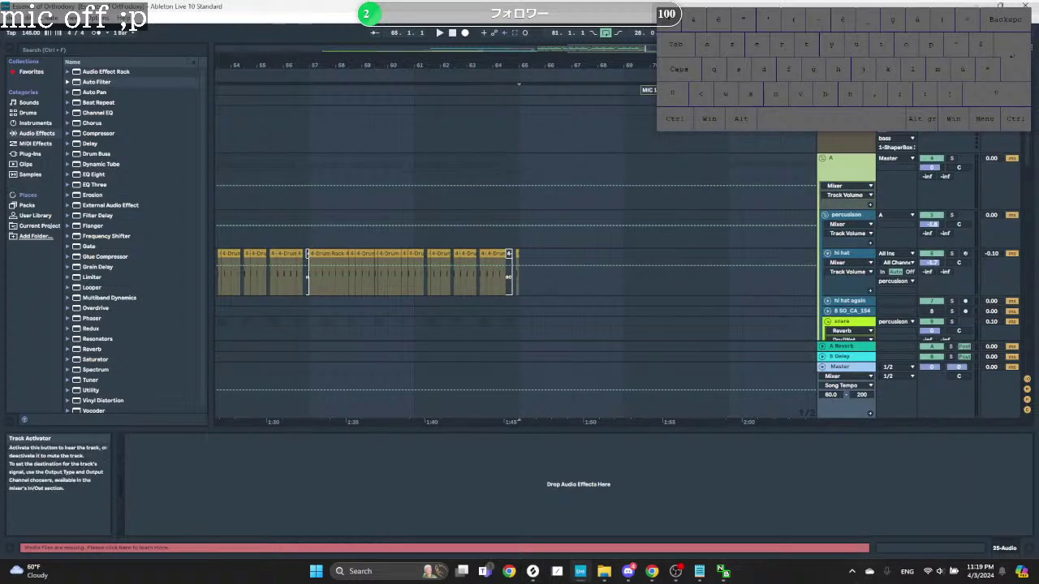
{"action": "left_click_drag", "start_coordinate": [1026, 140], "coordinate": [1017, 291]}
{"action": "scroll", "coordinate": [1018, 290], "scroll_direction": "down", "scroll_amount": 4}
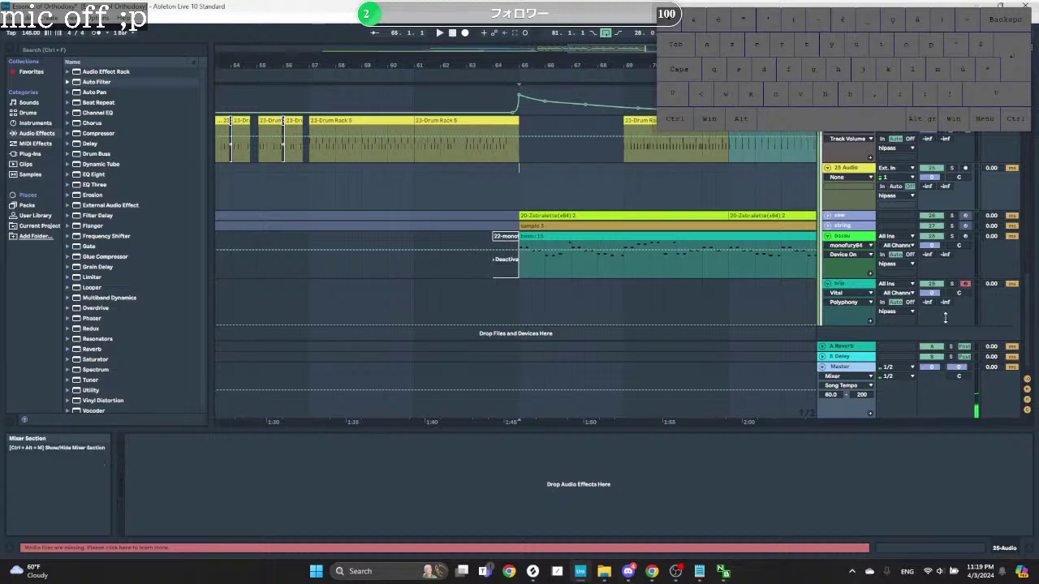
{"action": "key", "text": "alt+Tab"}
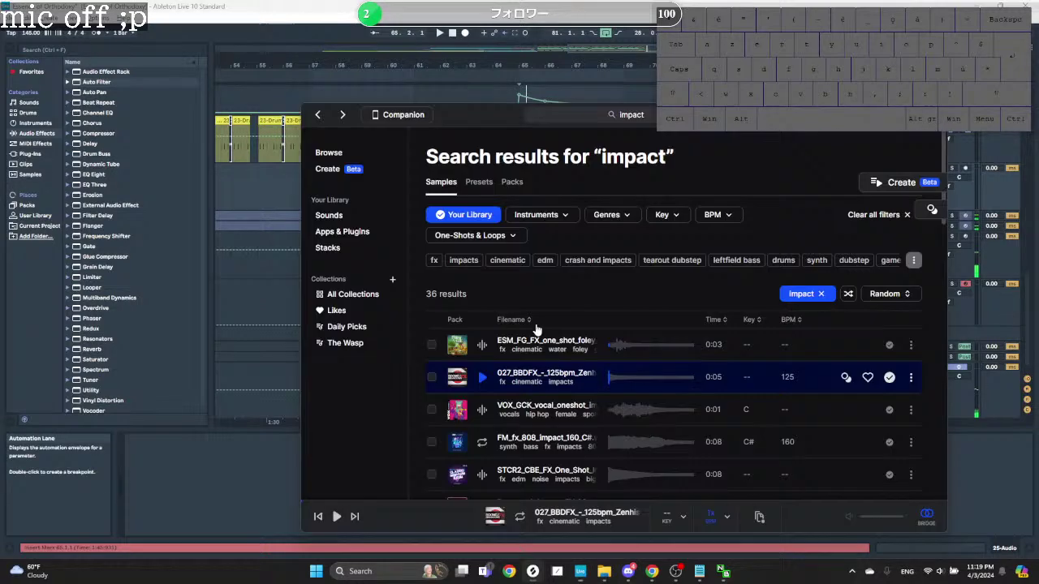
Step: Audition the VOX_GCK vocal one-shot and compare the FM_fx_808_impact and STCR2_CBE impact samples
{"action": "left_click", "coordinate": [482, 411]}
{"action": "left_click", "coordinate": [482, 443]}
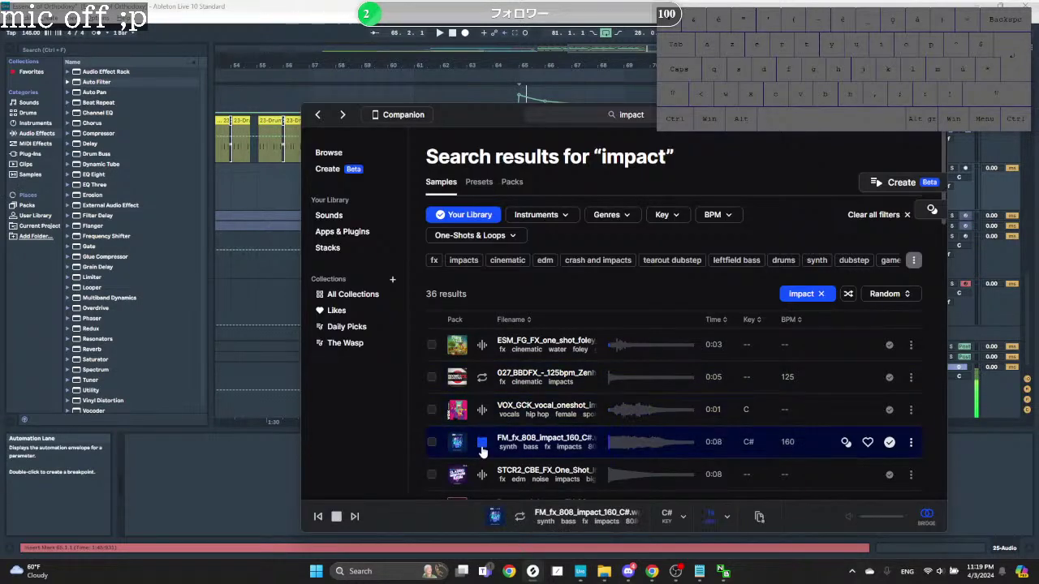
{"action": "scroll", "coordinate": [481, 446], "scroll_direction": "down", "scroll_amount": 1}
{"action": "left_click", "coordinate": [482, 421]}
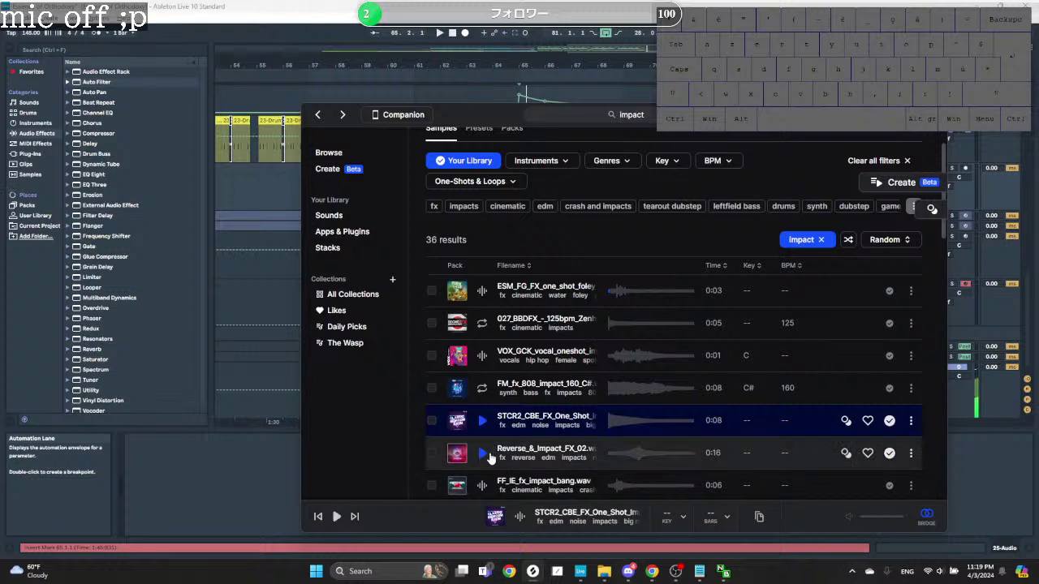
{"action": "left_click", "coordinate": [481, 390]}
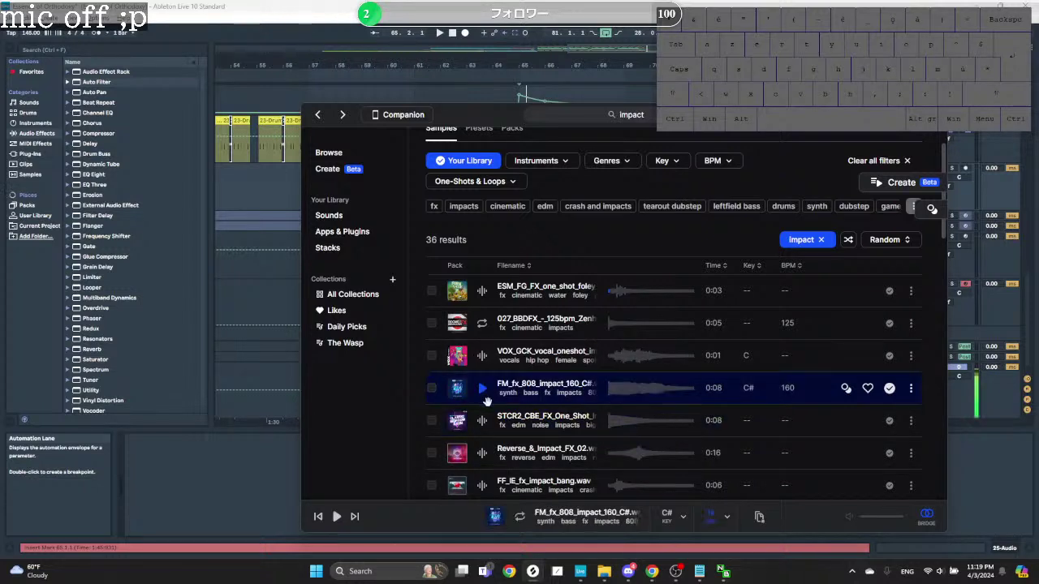
{"action": "left_click", "coordinate": [488, 423]}
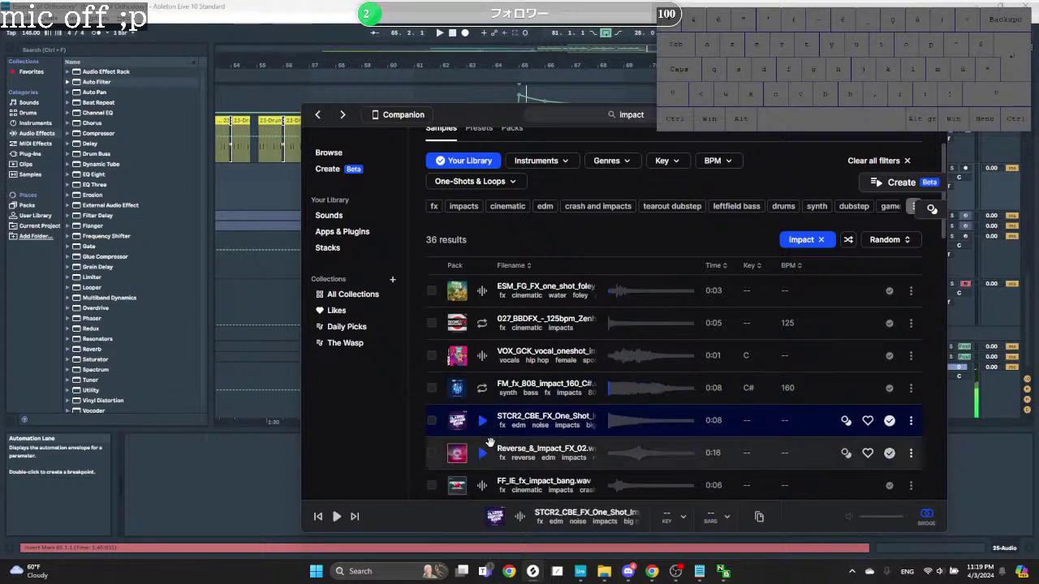
{"action": "left_click", "coordinate": [481, 389]}
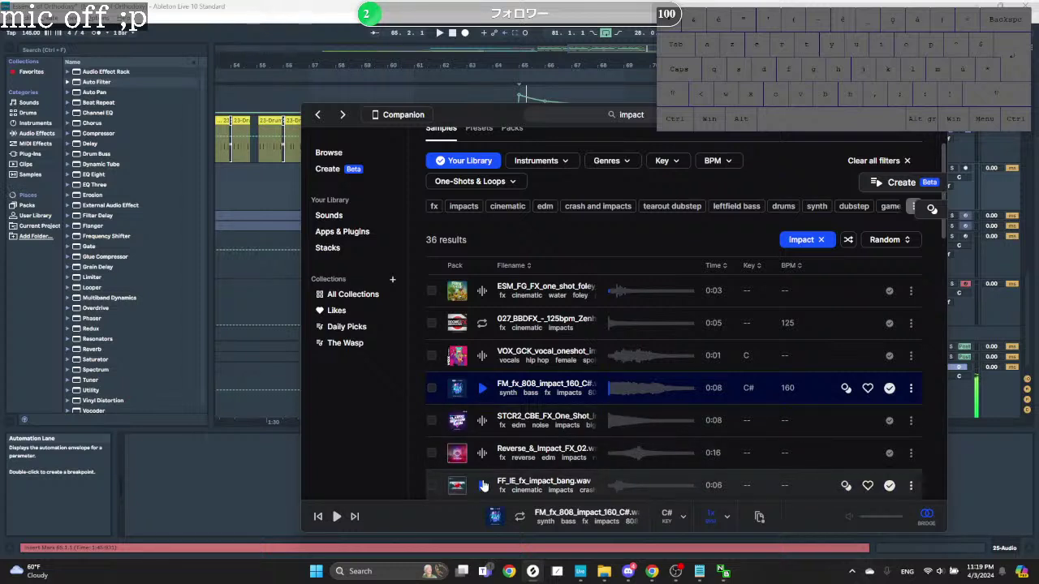
Step: Copy the FM_fx_808_impact_160_C# sample, paste it onto the 25 Audio track at bar 65 and play it back
{"action": "left_click", "coordinate": [758, 517]}
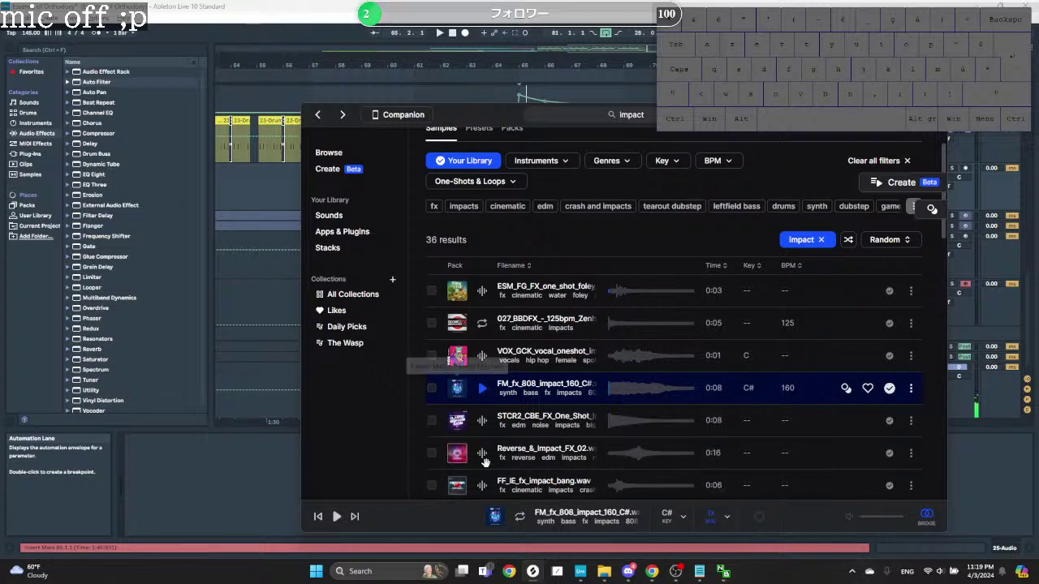
{"action": "left_click", "coordinate": [284, 269]}
{"action": "left_click", "coordinate": [518, 191]}
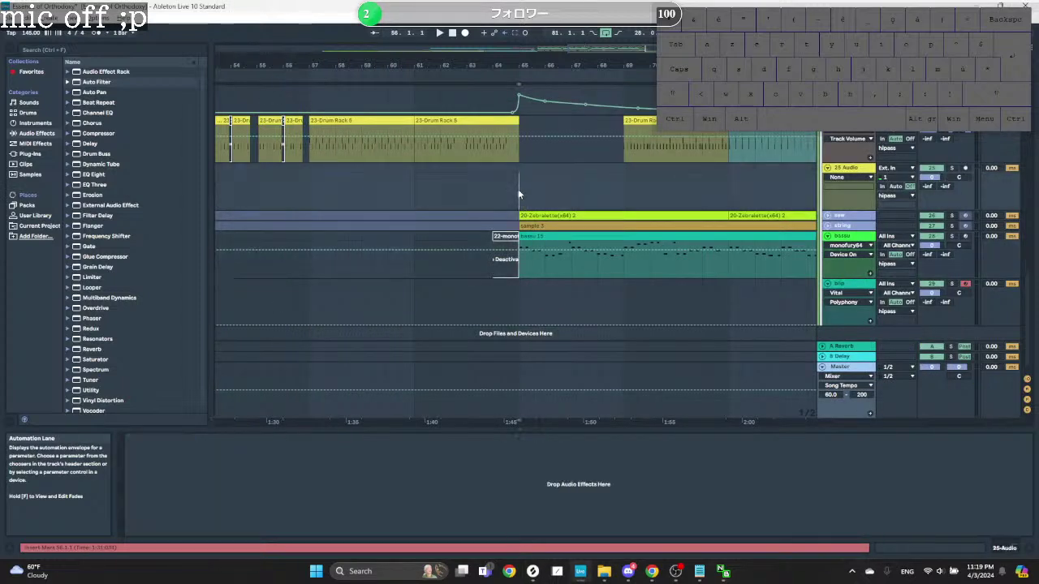
{"action": "key", "text": "ctrl+v"}
{"action": "key", "text": "space"}
{"action": "key", "text": "space"}
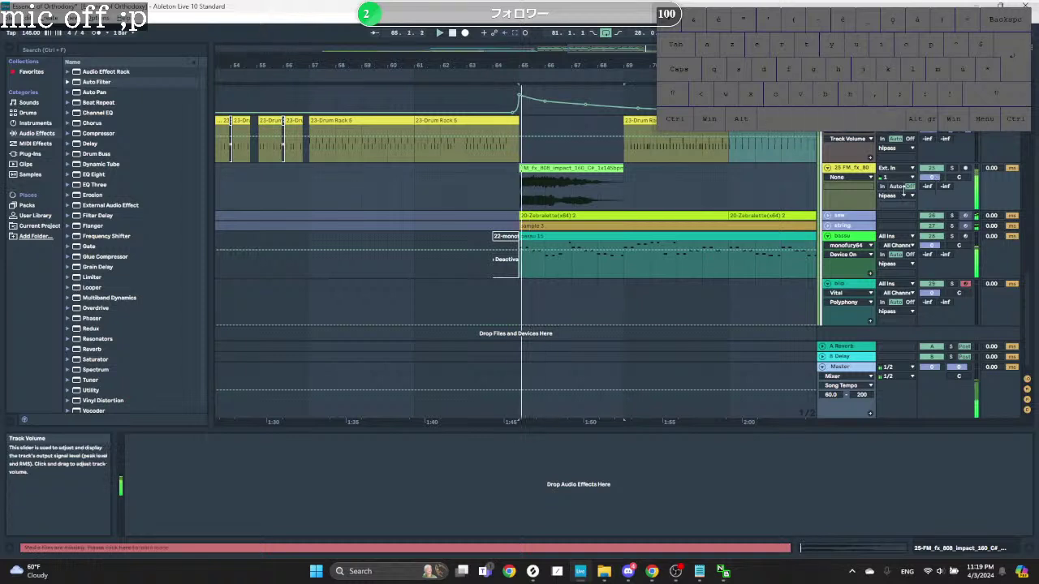
Step: Set the impact track's monitoring to Auto and move the track out of the hipass group, below the blip track
{"action": "key", "text": "space"}
{"action": "left_click", "coordinate": [895, 187]}
{"action": "left_click_drag", "start_coordinate": [849, 168], "coordinate": [860, 323]}
Step: Play from bar 65 and lower the impact track's volume to -6.7 dB
{"action": "key", "text": "space"}
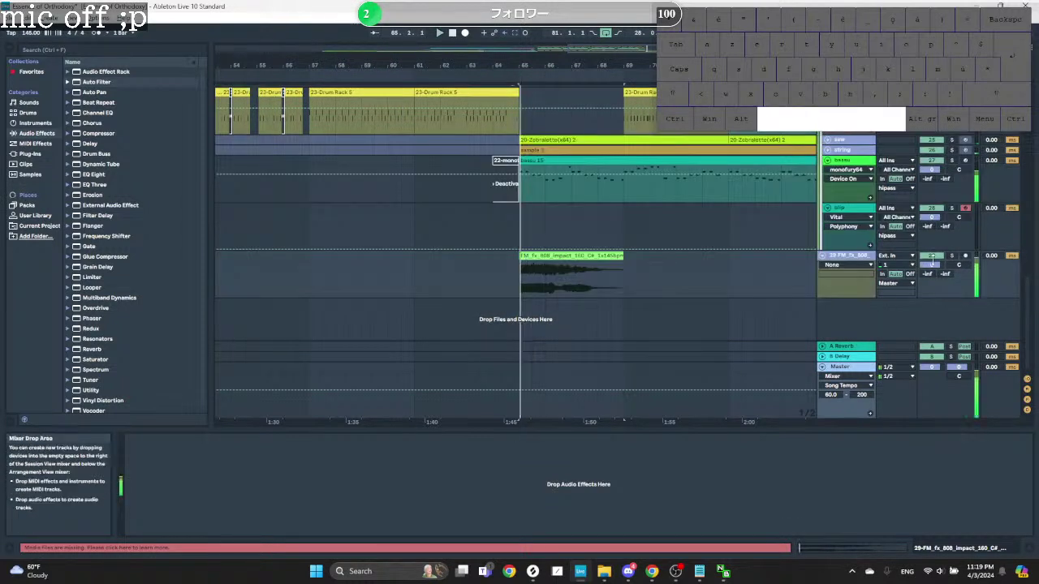
{"action": "left_click_drag", "start_coordinate": [931, 264], "coordinate": [931, 276]}
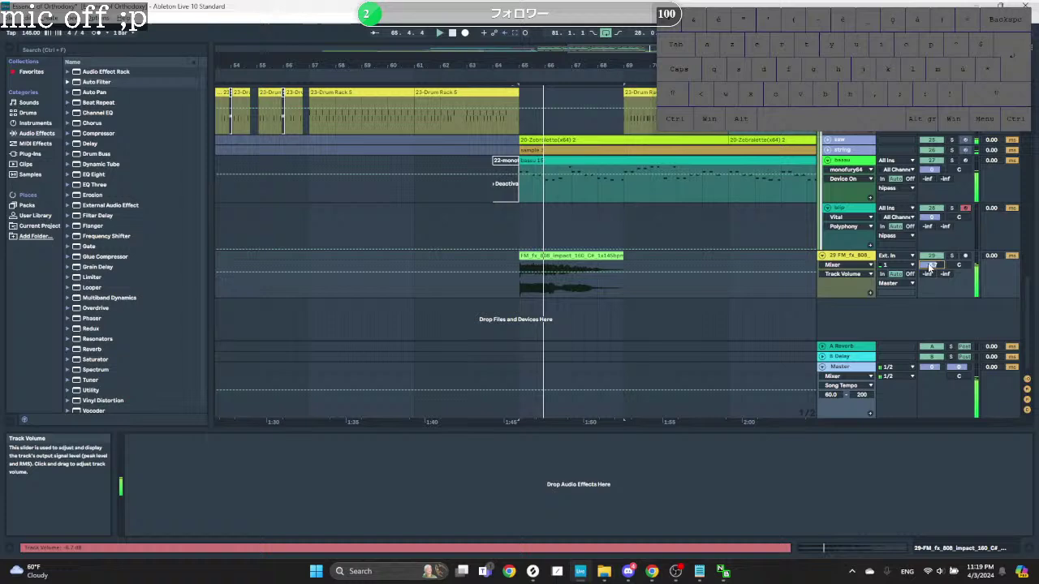
Step: Try the FM_fx_808_impact clip with Warp off and transposed to -2 semitones, and delete the clip
{"action": "double_click", "coordinate": [579, 254]}
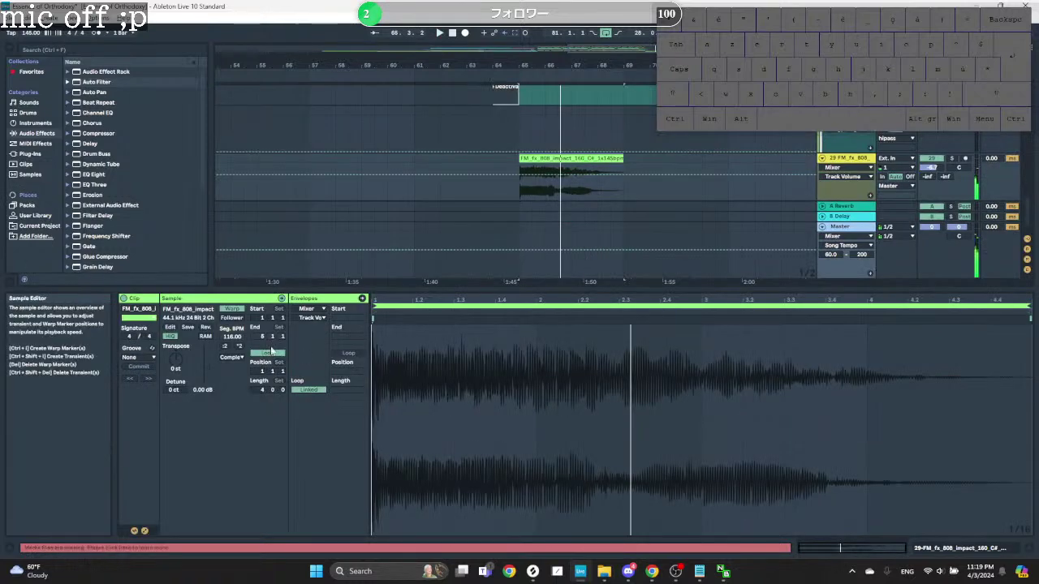
{"action": "left_click", "coordinate": [232, 308]}
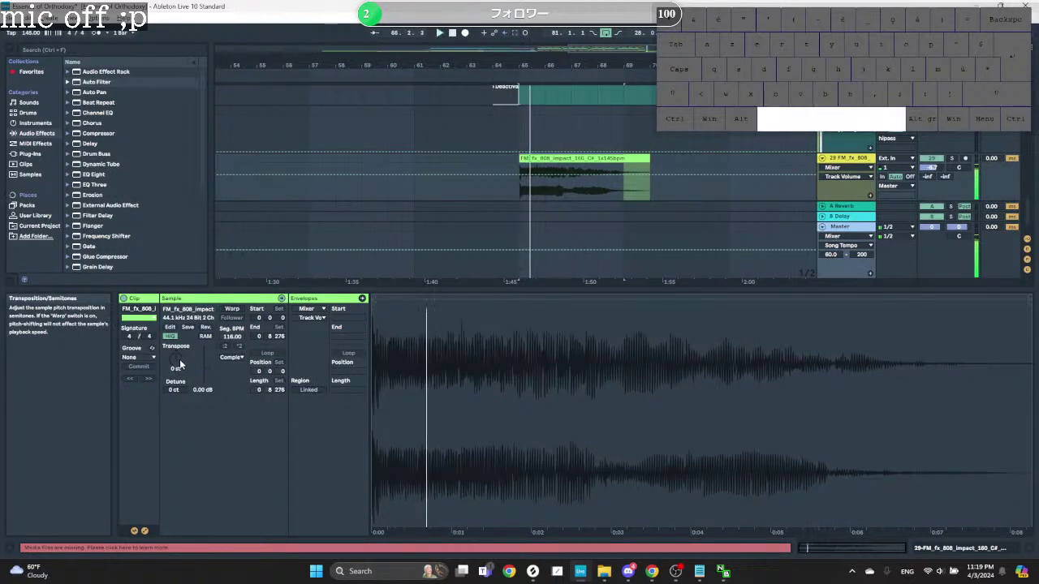
{"action": "scroll", "coordinate": [180, 359], "scroll_direction": "down", "scroll_amount": 1}
{"action": "key", "text": "space"}
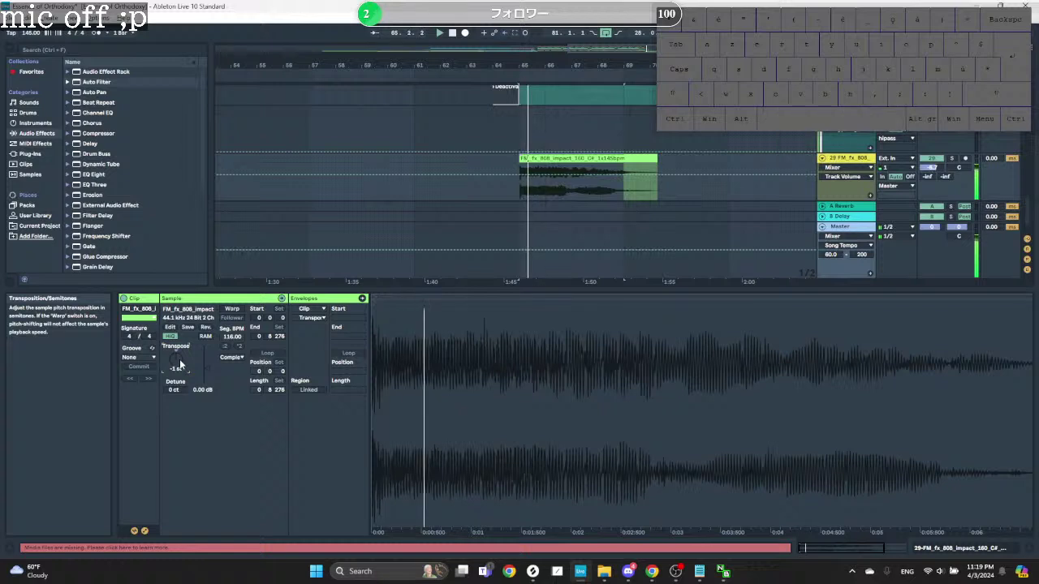
{"action": "scroll", "coordinate": [180, 359], "scroll_direction": "down", "scroll_amount": 1}
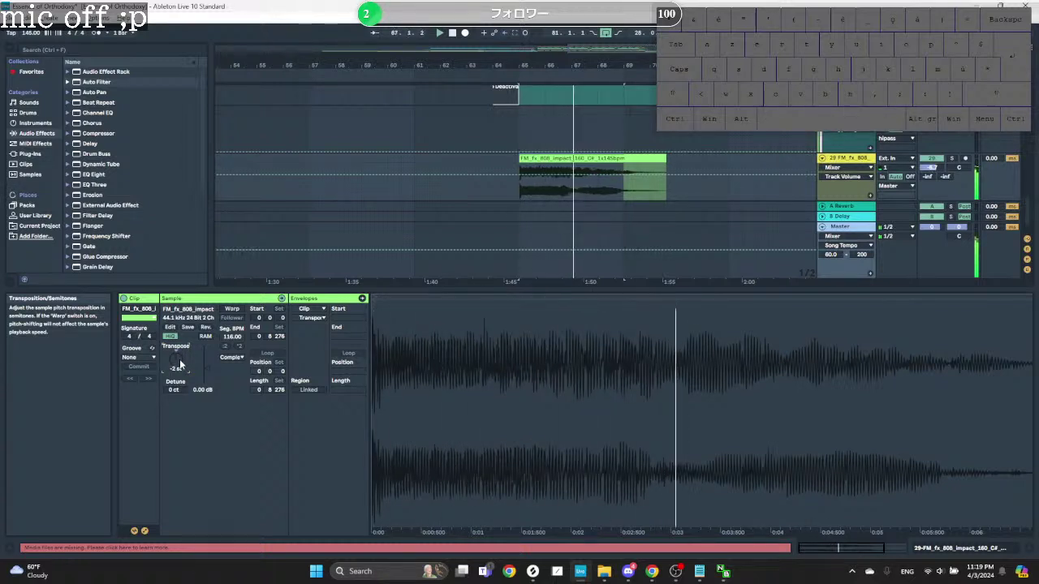
{"action": "left_click", "coordinate": [571, 159]}
{"action": "key", "text": "Delete"}
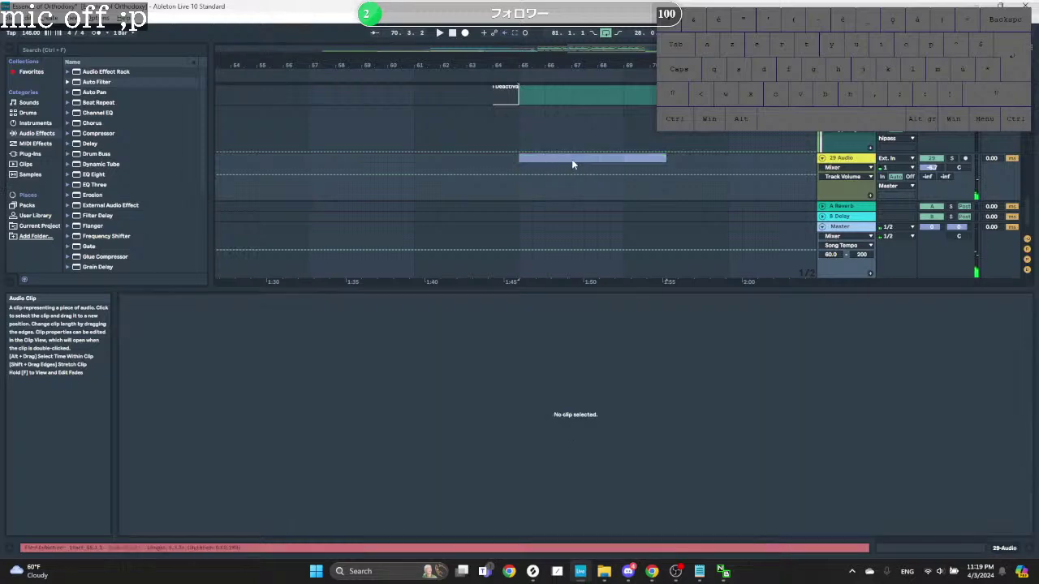
Step: Return to Splice and audition further impact samples, from FF_IE_fx_slam_warrior down to SPLC-0687_FX_Oneshot
{"action": "key", "text": "alt+Tab"}
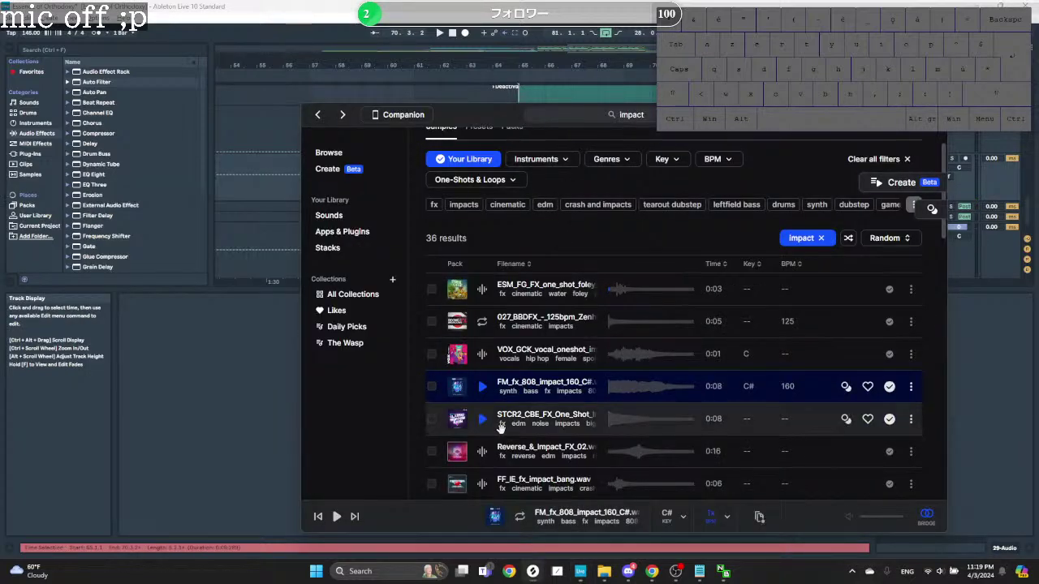
{"action": "scroll", "coordinate": [499, 428], "scroll_direction": "down", "scroll_amount": 3}
{"action": "left_click", "coordinate": [484, 390]}
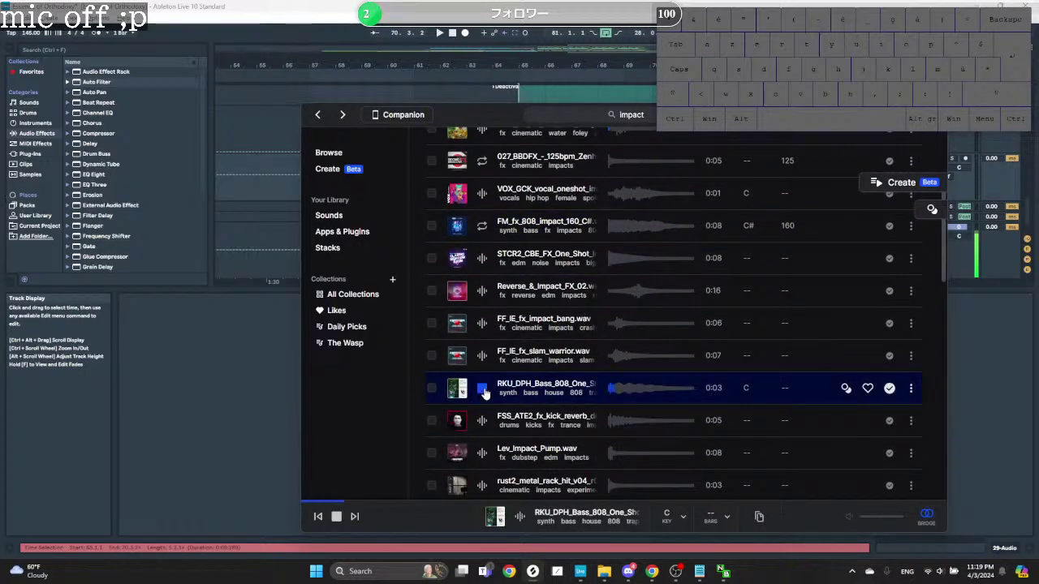
{"action": "left_click", "coordinate": [482, 356]}
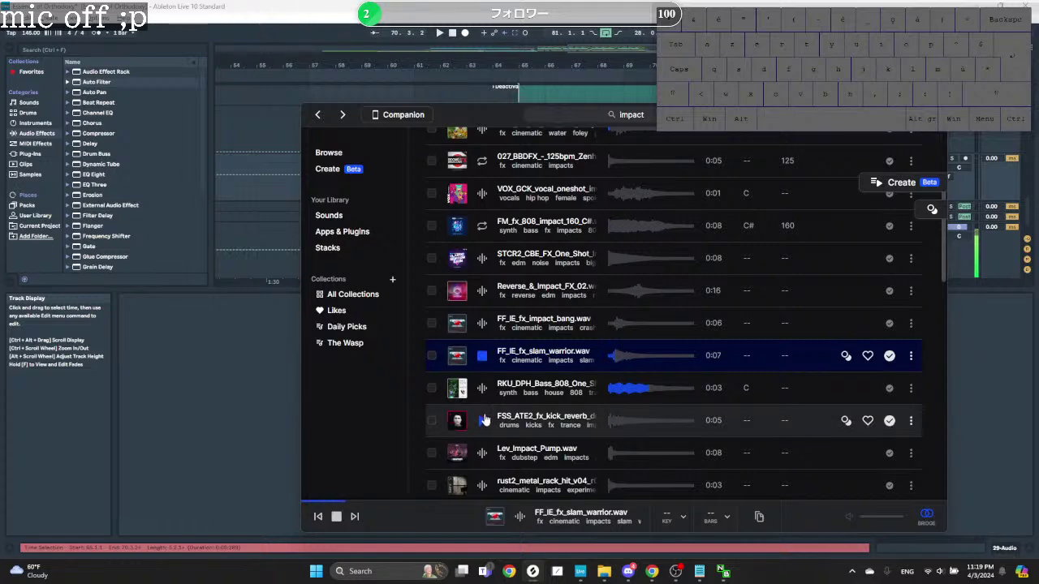
{"action": "left_click", "coordinate": [482, 421]}
{"action": "left_click", "coordinate": [484, 453]}
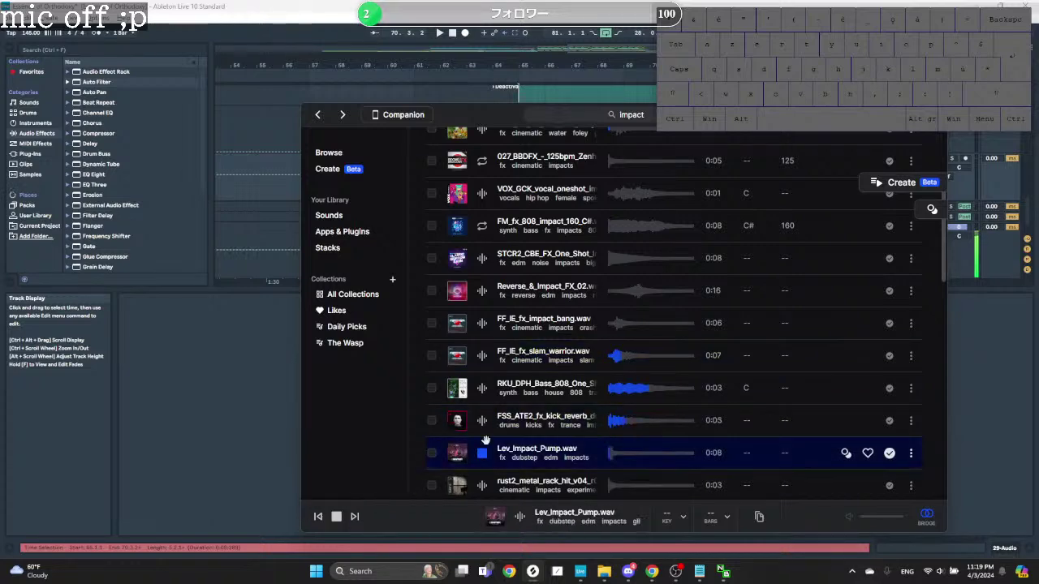
{"action": "scroll", "coordinate": [486, 444], "scroll_direction": "down", "scroll_amount": 1}
{"action": "left_click", "coordinate": [483, 431]}
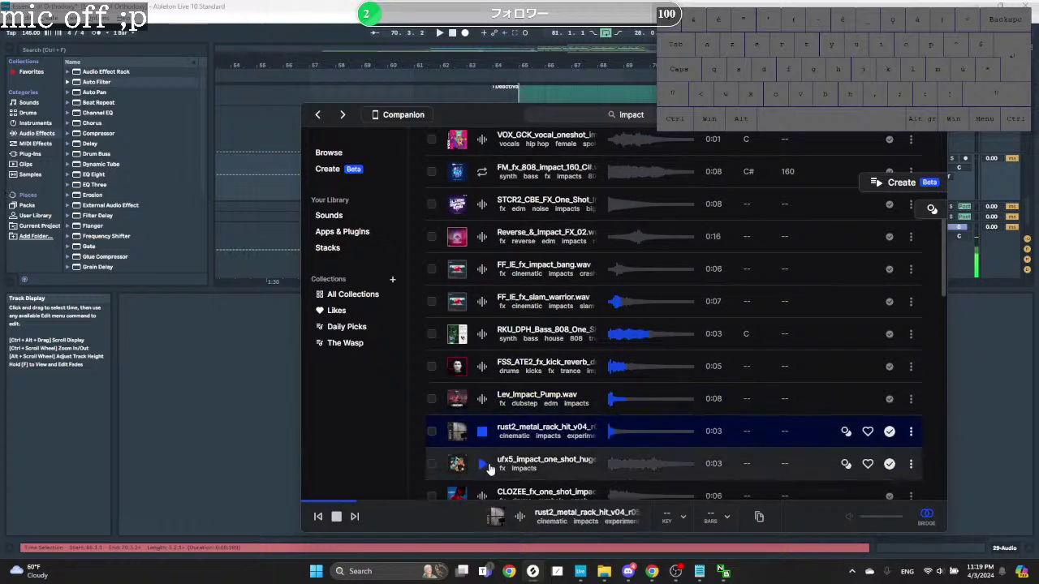
{"action": "left_click", "coordinate": [483, 463]}
{"action": "scroll", "coordinate": [485, 464], "scroll_direction": "down", "scroll_amount": 4}
{"action": "left_click", "coordinate": [485, 296]}
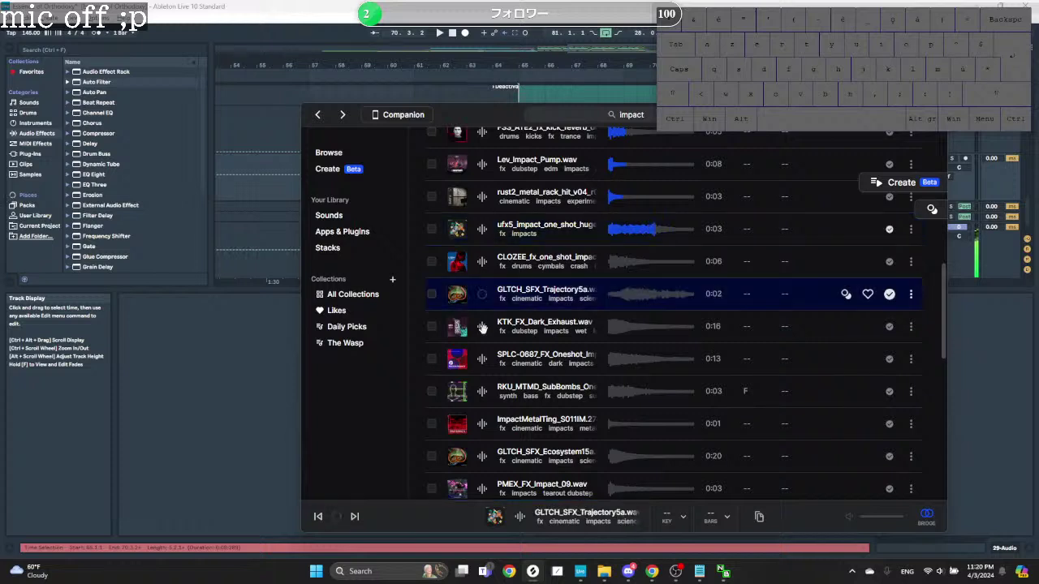
{"action": "left_click", "coordinate": [484, 327]}
{"action": "left_click", "coordinate": [483, 360]}
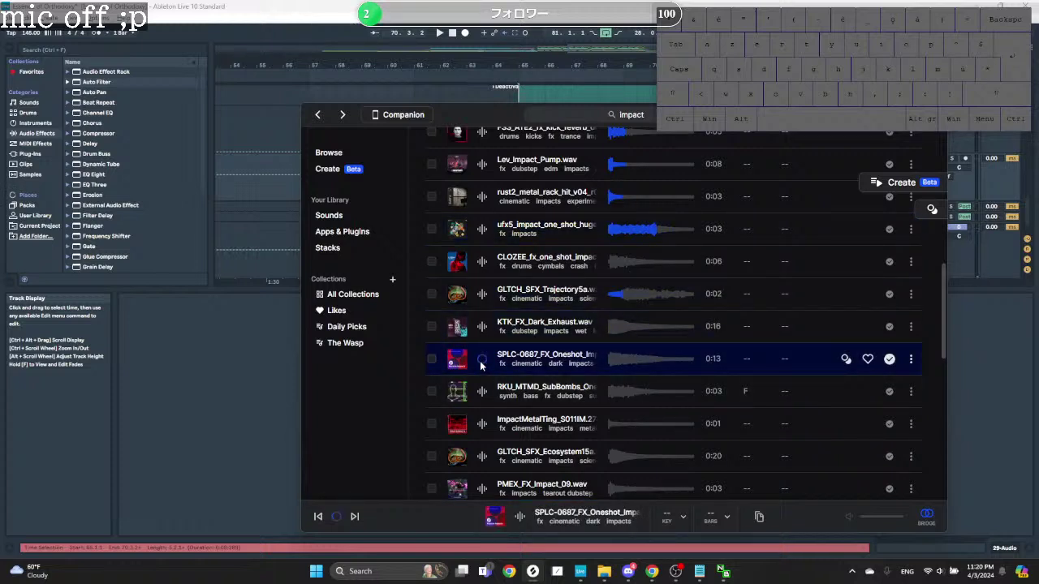
Step: Copy KTK_FX_Dark_Exhaust.wav and place it at bar 73 on a new audio track below 29 Audio in Ableton Live
{"action": "left_click", "coordinate": [483, 327]}
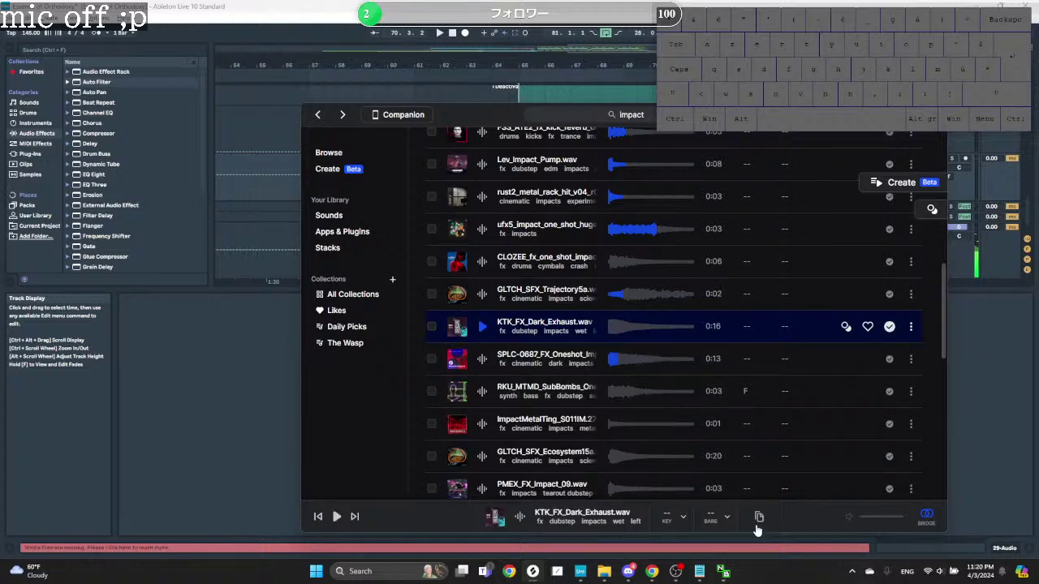
{"action": "left_click", "coordinate": [966, 426]}
{"action": "scroll", "coordinate": [593, 188], "scroll_direction": "up", "scroll_amount": 3}
{"action": "scroll", "coordinate": [542, 148], "scroll_direction": "down", "scroll_amount": 5}
{"action": "scroll", "coordinate": [586, 168], "scroll_direction": "down", "scroll_amount": 1}
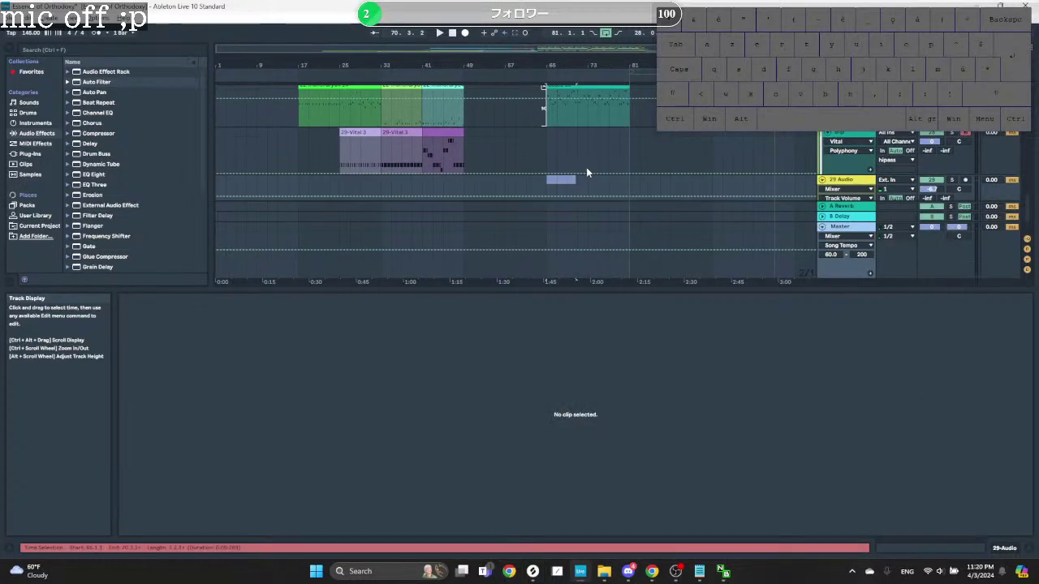
{"action": "scroll", "coordinate": [586, 168], "scroll_direction": "down", "scroll_amount": 3}
{"action": "left_click", "coordinate": [862, 138]}
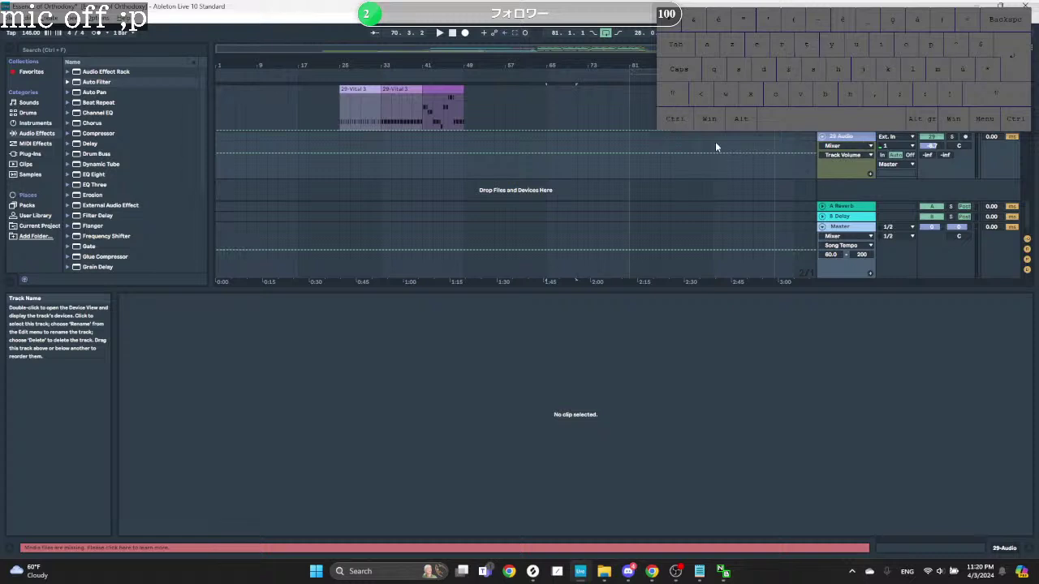
{"action": "left_click", "coordinate": [590, 160]}
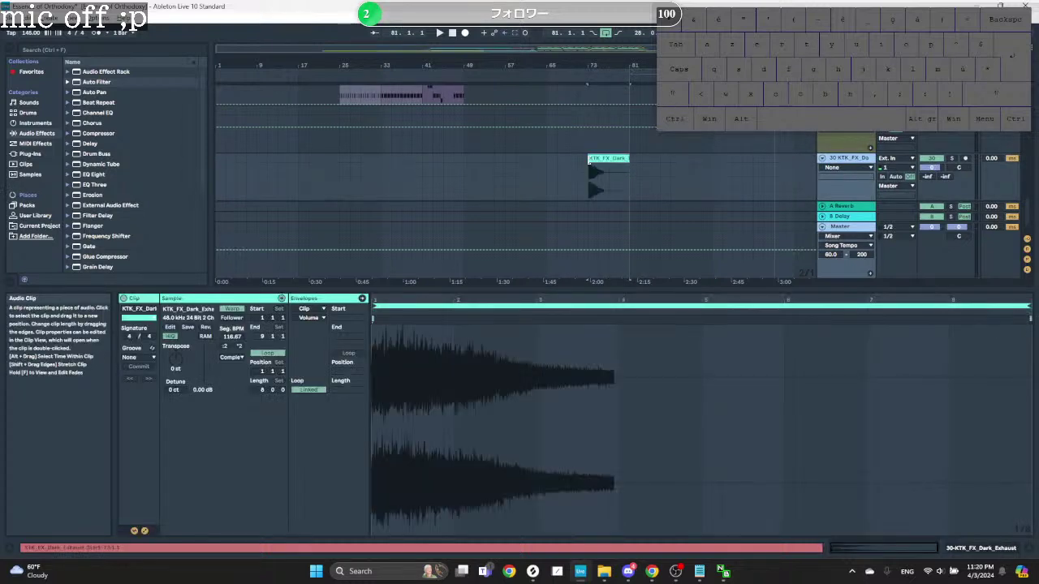
Step: Play the KTK_FX_Dark_Exhaust clip and lower its track volume
{"action": "key", "text": "space"}
{"action": "left_click_drag", "start_coordinate": [929, 168], "coordinate": [929, 175]}
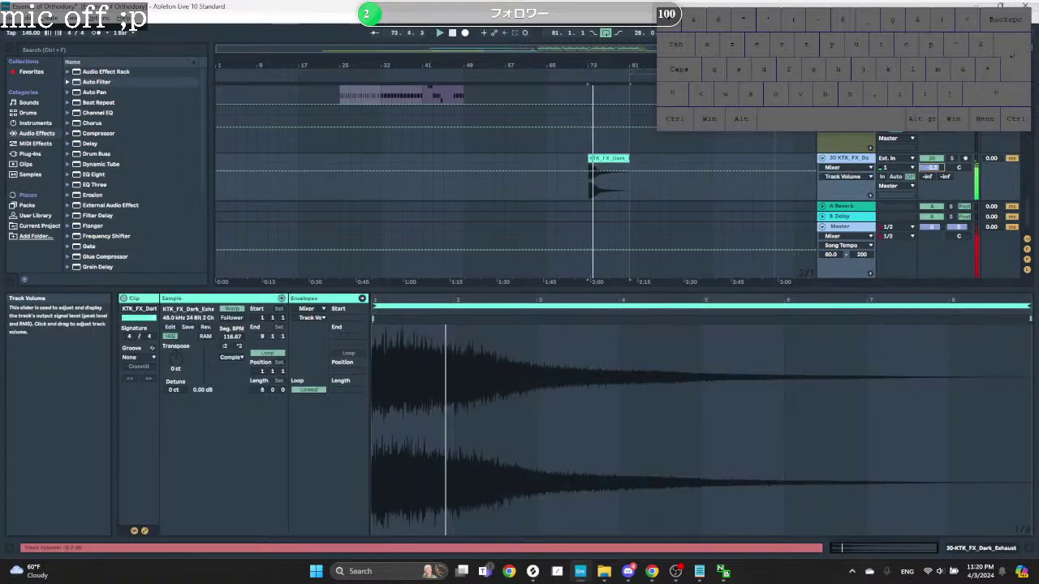
{"action": "key", "text": "space"}
Step: Turn Warp off for the KTK_FX_Dark_Exhaust clip, transpose it to 3 semitones and play it back
{"action": "left_click", "coordinate": [232, 308]}
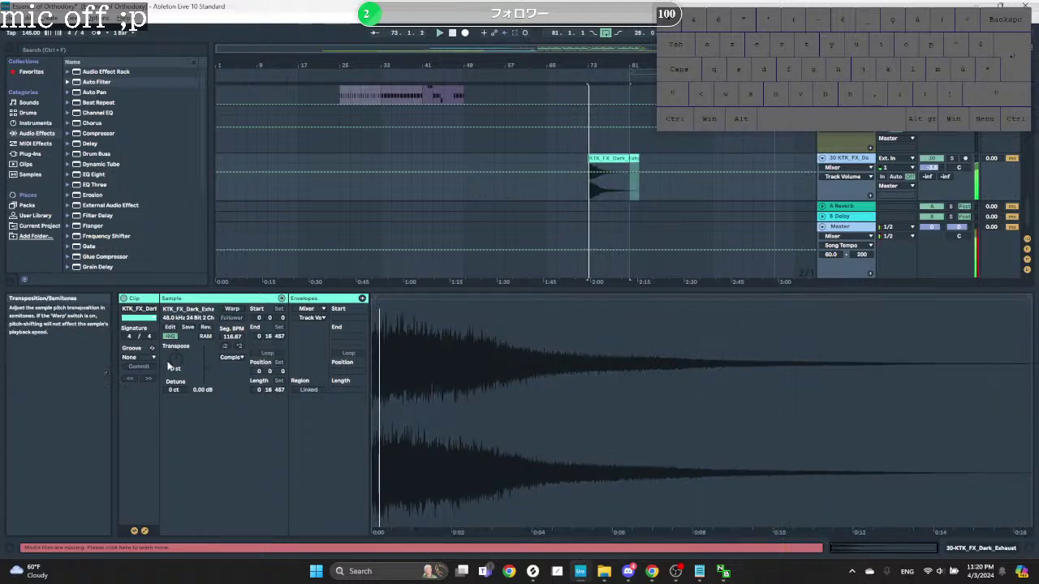
{"action": "left_click", "coordinate": [173, 358]}
{"action": "key", "text": "space"}
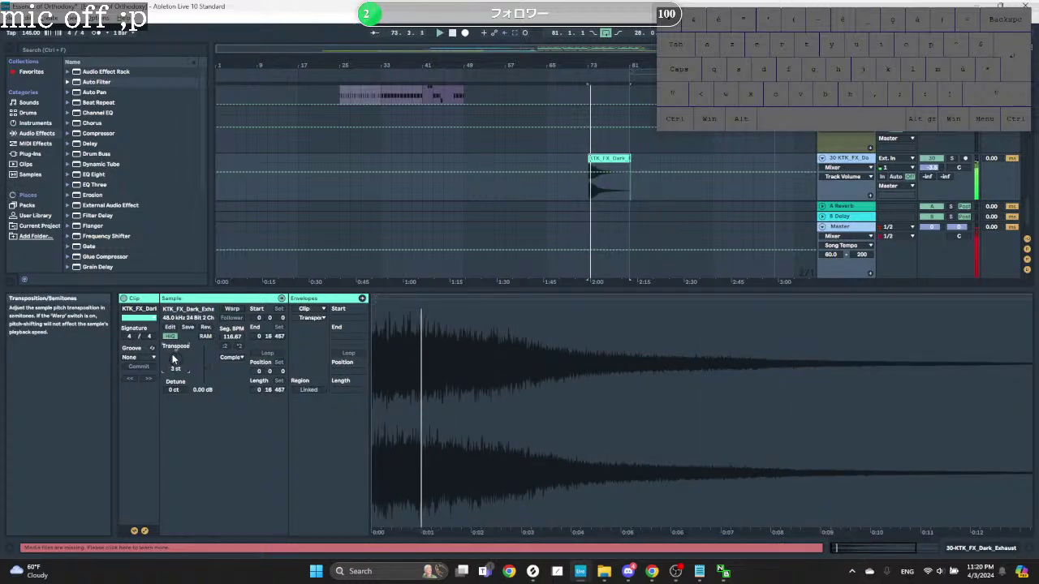
Step: Transpose the KTK_FX_Dark_Exhaust clip to 4 semitones and replay it from bar 73
{"action": "key", "text": "space"}
{"action": "key", "text": "Up"}
{"action": "key", "text": "space"}
{"action": "key", "text": "space"}
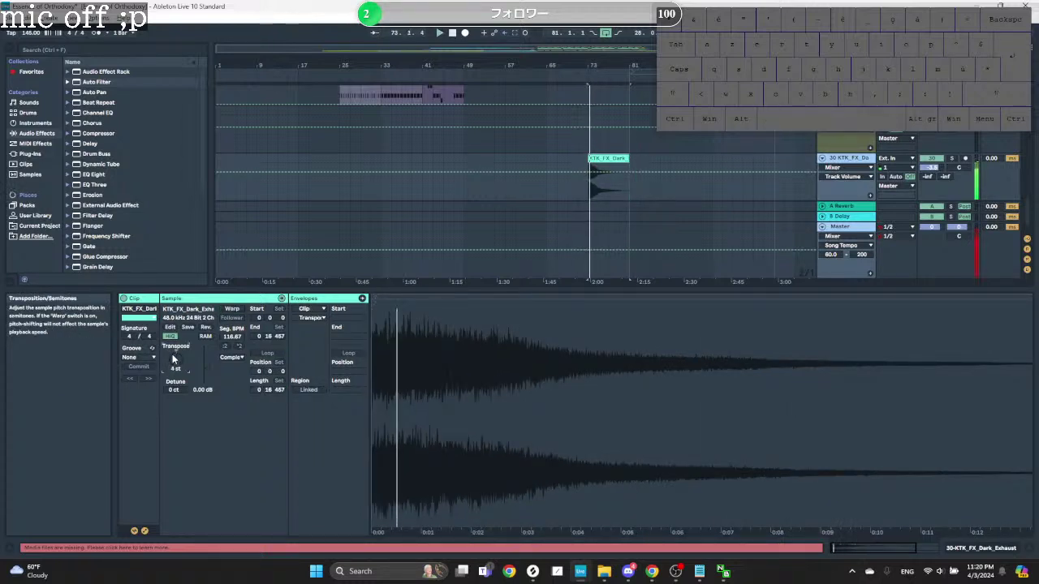
{"action": "key", "text": "space"}
Step: Fine-tune the KTK_FX_Dark_Exhaust clip to 5 semitones and -8 cents detune while replaying it
{"action": "left_click", "coordinate": [178, 389]}
{"action": "key", "text": "space"}
{"action": "mouse_move", "coordinate": [182, 395]}
{"action": "left_mouse_down"}
{"action": "mouse_move", "coordinate": [176, 357]}
{"action": "mouse_move", "coordinate": [175, 392]}
{"action": "left_mouse_up"}
{"action": "key", "text": "space"}
{"action": "key", "text": "space"}
{"action": "key", "text": "space"}
{"action": "key", "text": "space"}
{"action": "key", "text": "space"}
{"action": "key", "text": "space"}
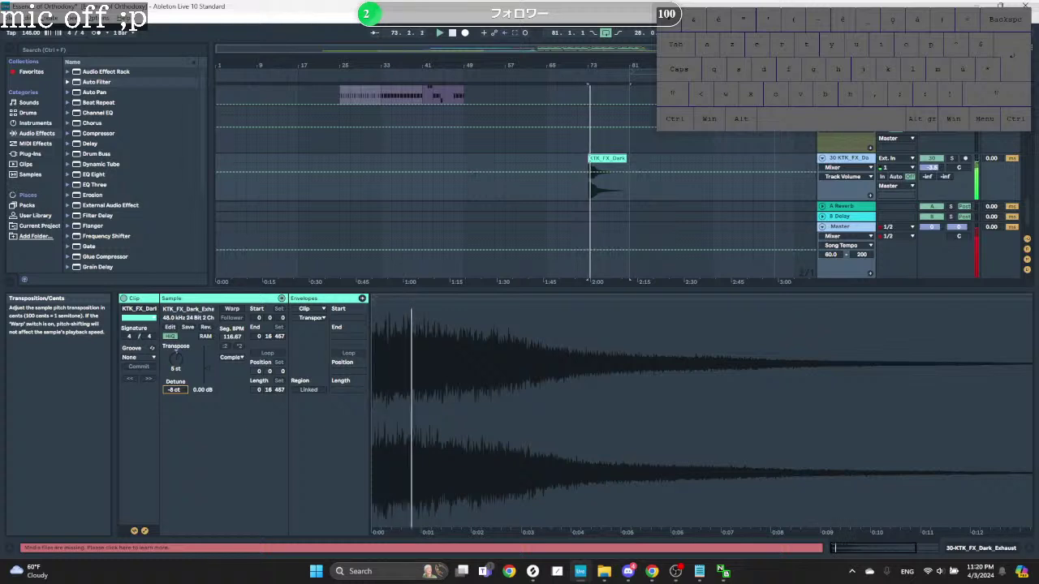
{"action": "key", "text": "space"}
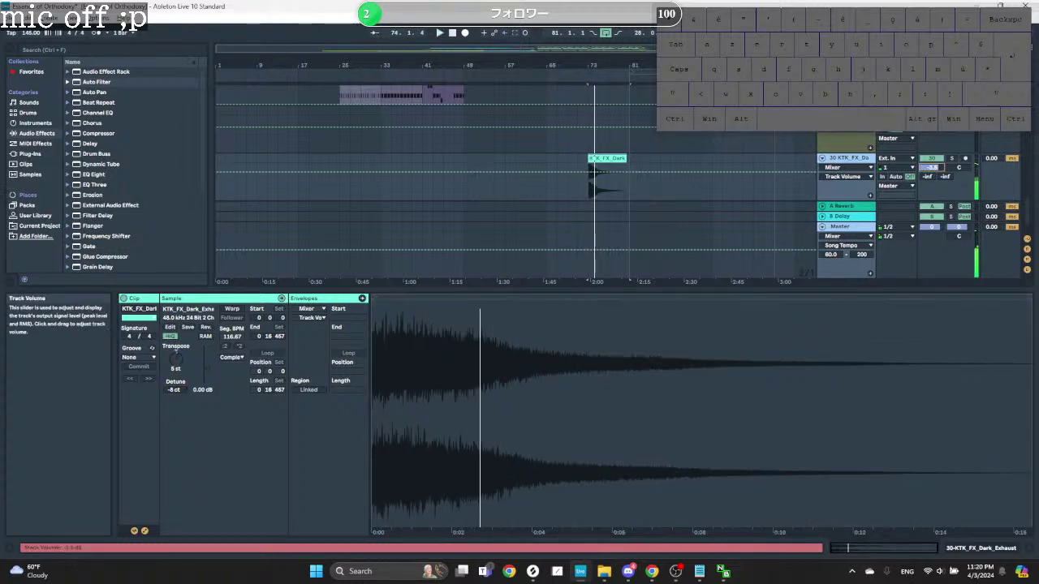
Step: Lower the KTK_FX_Dark_Exhaust track volume during playback and set the insert marker at bar 61 on track 29
{"action": "left_click_drag", "start_coordinate": [930, 166], "coordinate": [930, 183]}
{"action": "key", "text": "space"}
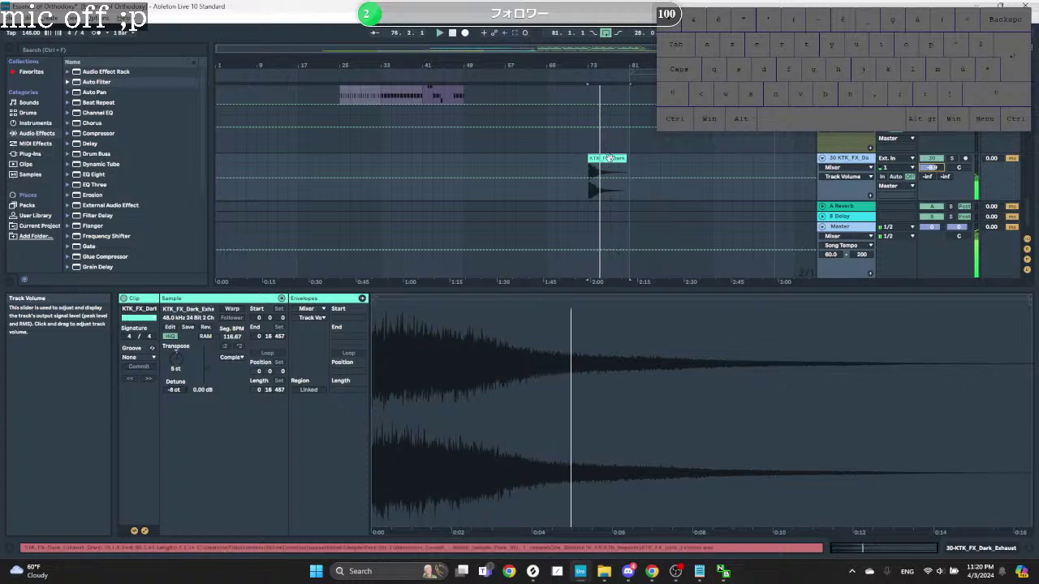
{"action": "scroll", "coordinate": [610, 162], "scroll_direction": "up", "scroll_amount": 5}
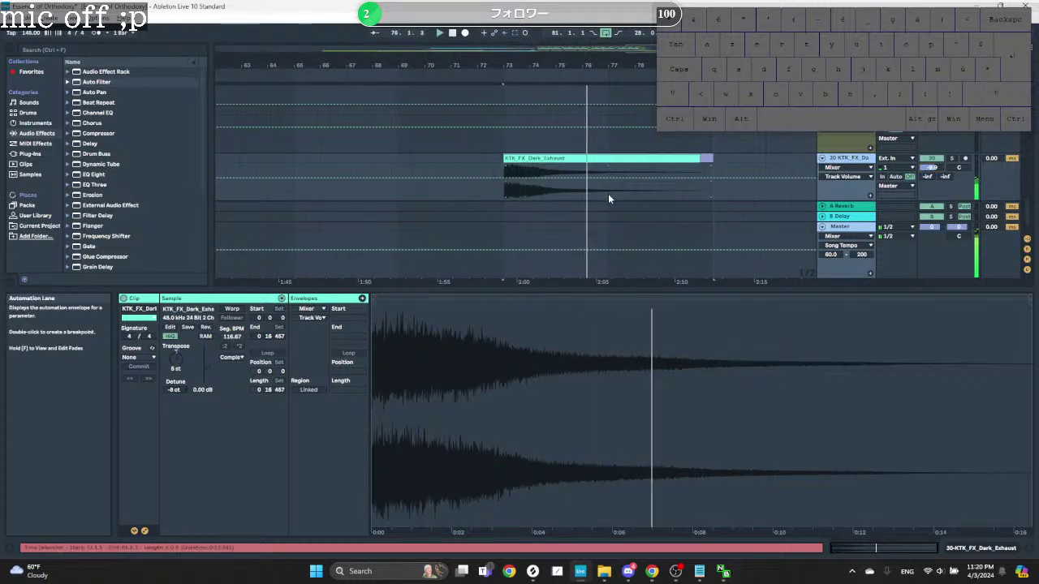
{"action": "left_click", "coordinate": [658, 165]}
{"action": "scroll", "coordinate": [656, 163], "scroll_direction": "down", "scroll_amount": 4}
{"action": "scroll", "coordinate": [574, 169], "scroll_direction": "up", "scroll_amount": 2}
{"action": "scroll", "coordinate": [527, 162], "scroll_direction": "down", "scroll_amount": 1}
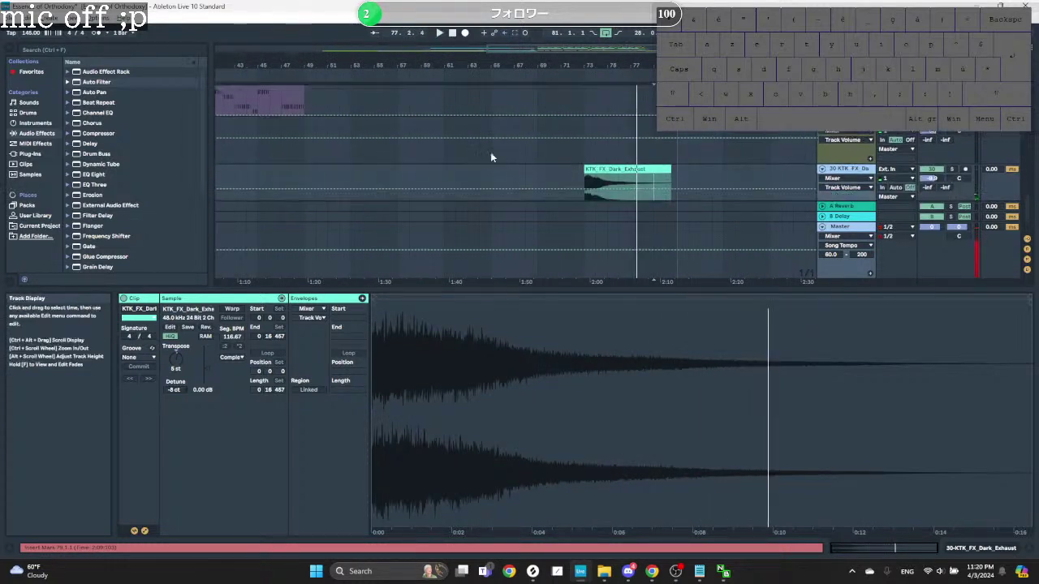
{"action": "left_click", "coordinate": [442, 154]}
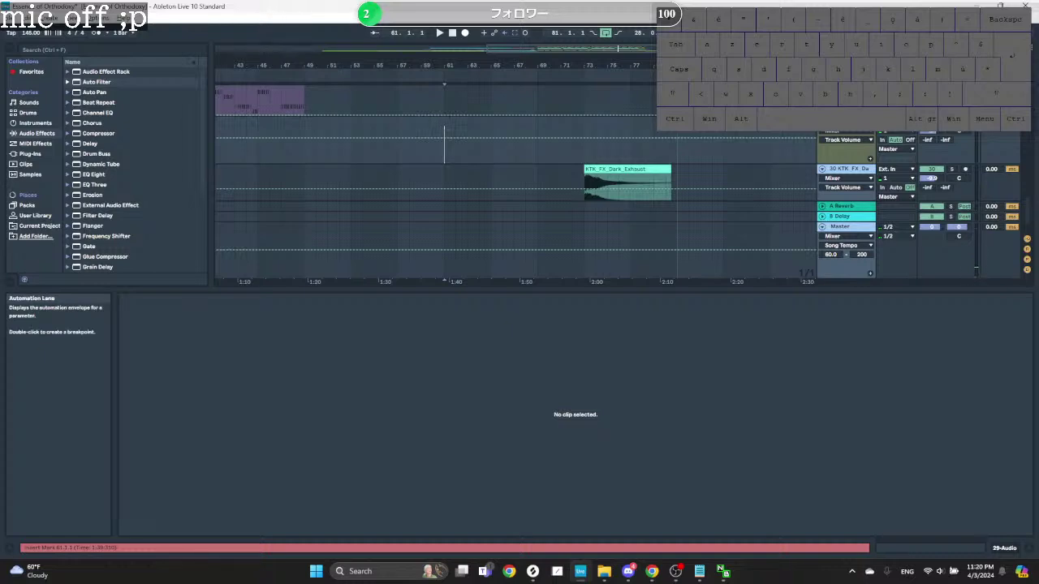
Step: Switch to Splice, audition WAVE_RACER_impact_distant_boom_03.wav, show its similar sounds and preview WAVE_RACER_impact_distant_boom_01.wav
{"action": "key", "text": "alt+Tab"}
{"action": "scroll", "coordinate": [470, 442], "scroll_direction": "down", "scroll_amount": 2}
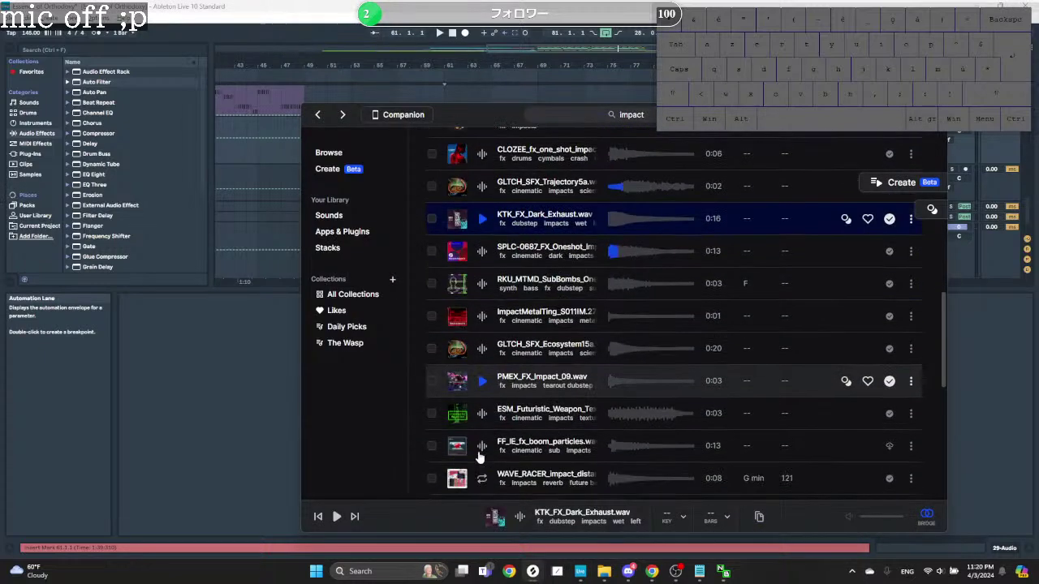
{"action": "left_click", "coordinate": [481, 424]}
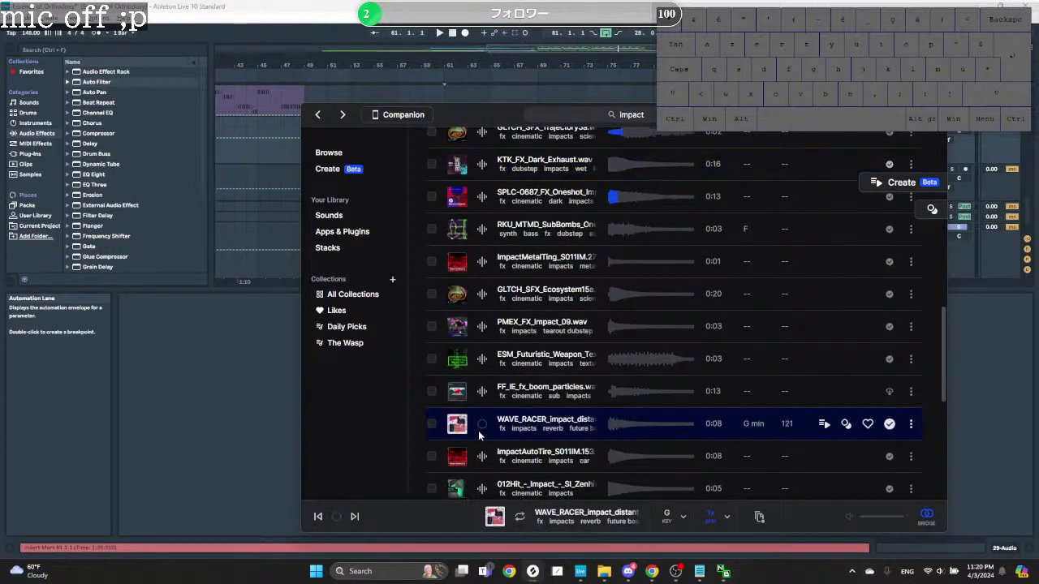
{"action": "left_click", "coordinate": [845, 423]}
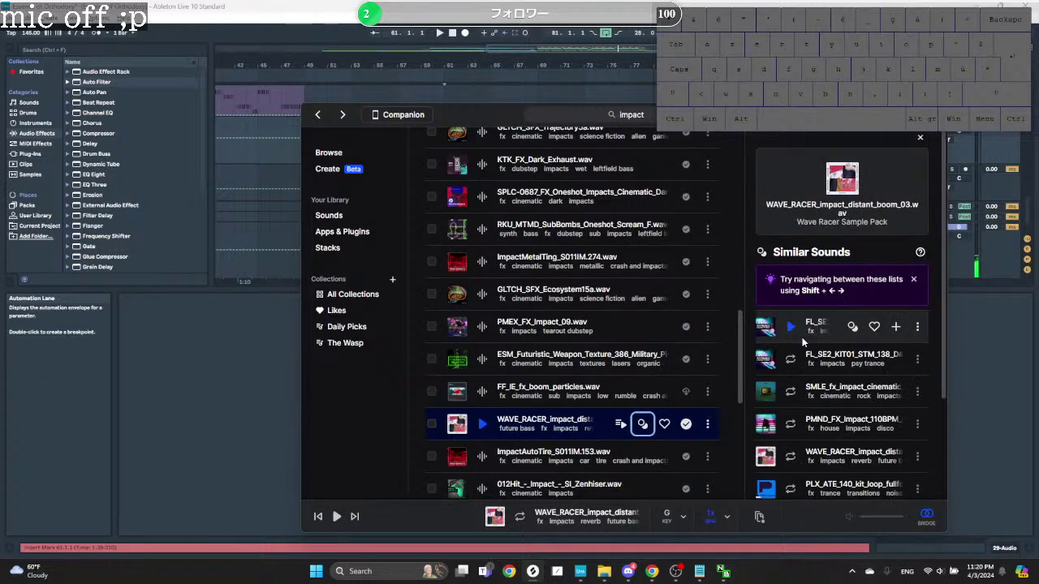
{"action": "left_click", "coordinate": [791, 457]}
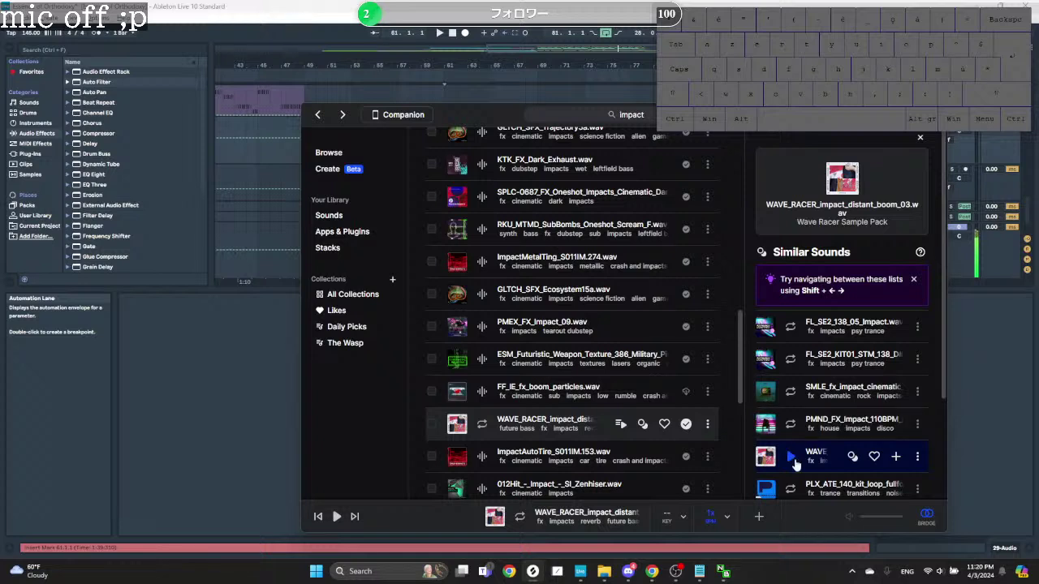
Step: Turn off Timestretch in Splice and add WAVE_RACER_impact_distant_boom_01.wav to the library
{"action": "left_click", "coordinate": [710, 516]}
{"action": "left_click", "coordinate": [775, 380]}
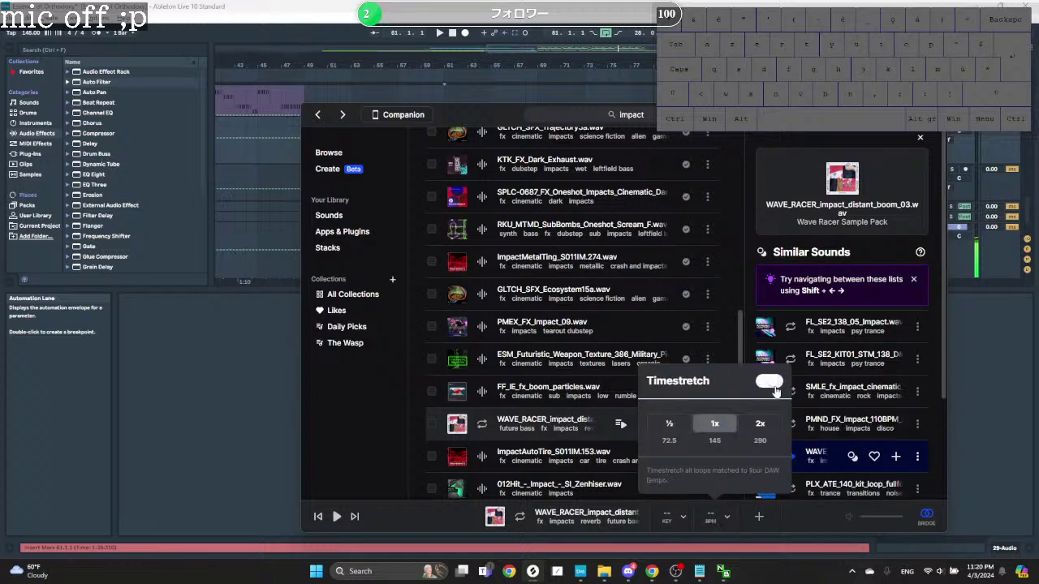
{"action": "left_click", "coordinate": [895, 457]}
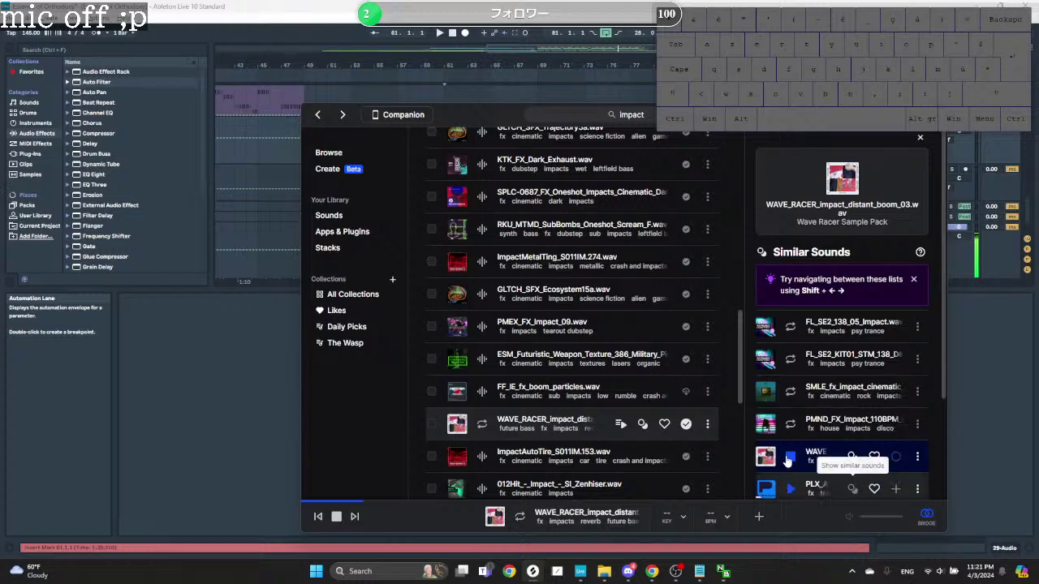
{"action": "left_click", "coordinate": [917, 456]}
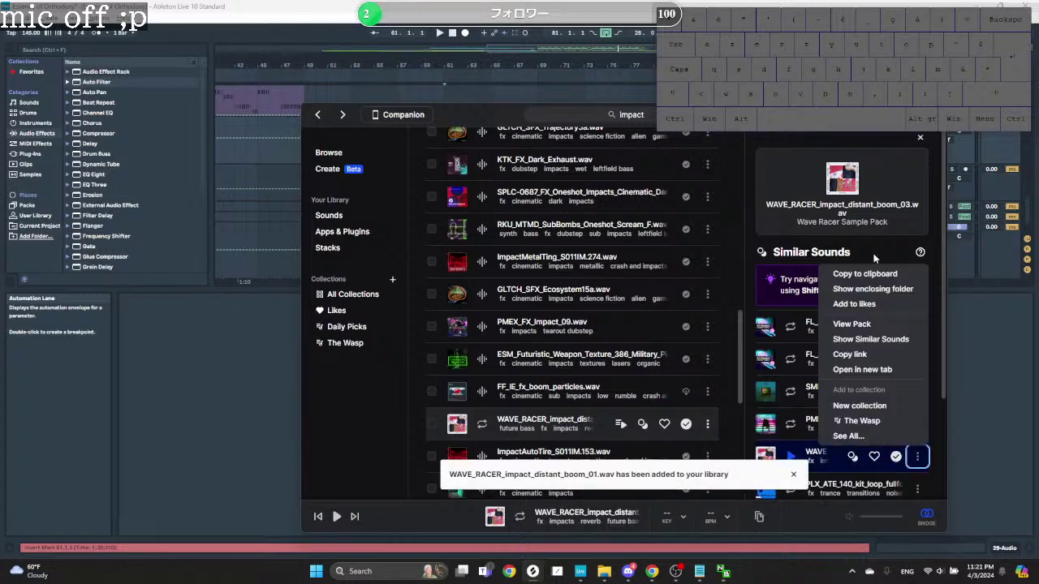
{"action": "left_click", "coordinate": [980, 318]}
Step: Place WAVE_RACER_impact_distant_boom_01.wav at bar 65 on track 29 in Ableton Live and play it back
{"action": "left_click_drag", "start_coordinate": [872, 321], "coordinate": [496, 120]}
{"action": "key", "text": "space"}
{"action": "key", "text": "space"}
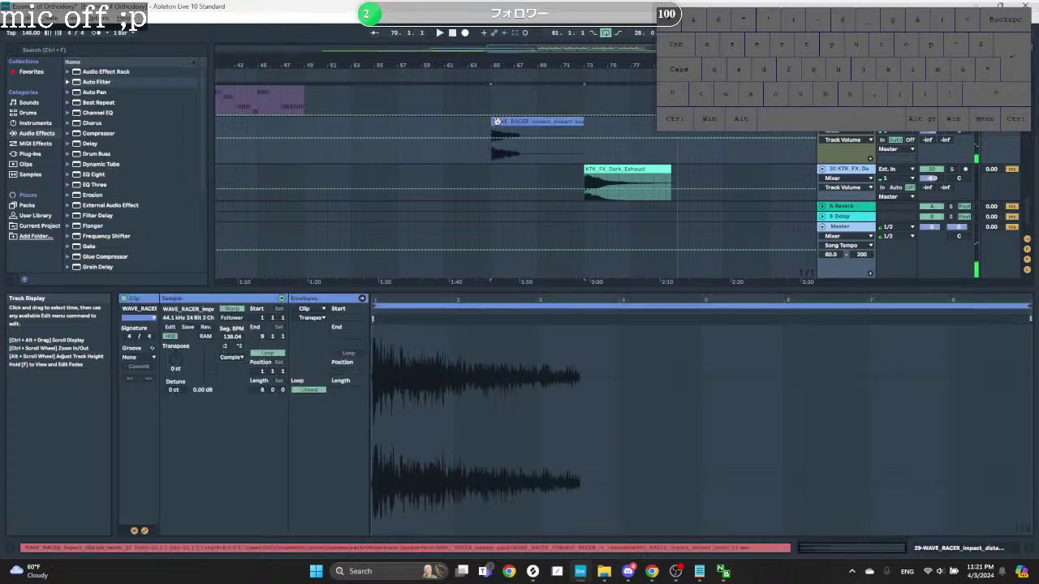
{"action": "key", "text": "space"}
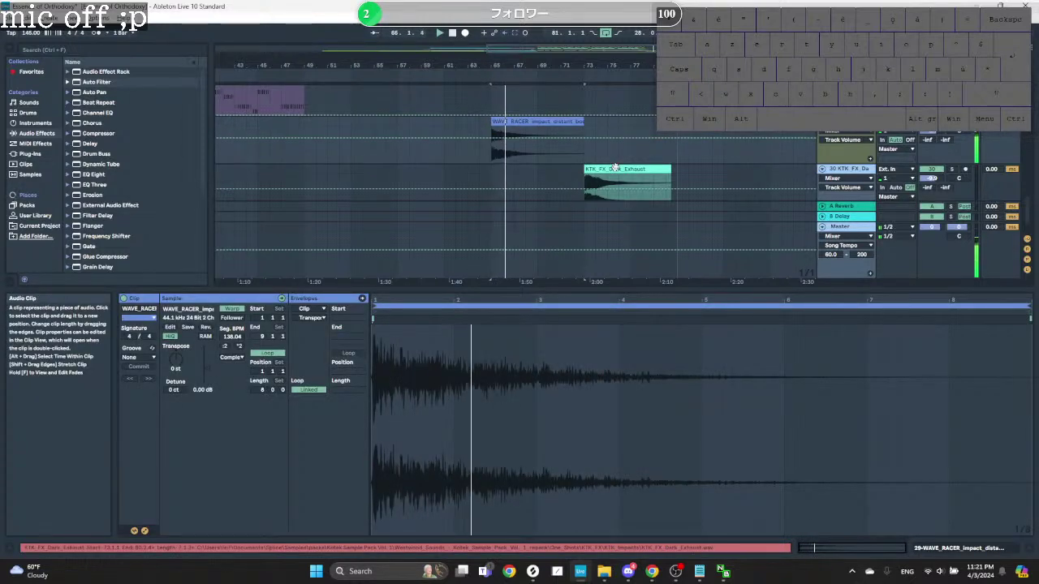
{"action": "scroll", "coordinate": [615, 172], "scroll_direction": "up", "scroll_amount": 1}
{"action": "key", "text": "space"}
Step: Turn Warp off for the WAVE_RACER impact clip and replay it from just before bar 65
{"action": "left_click", "coordinate": [232, 309]}
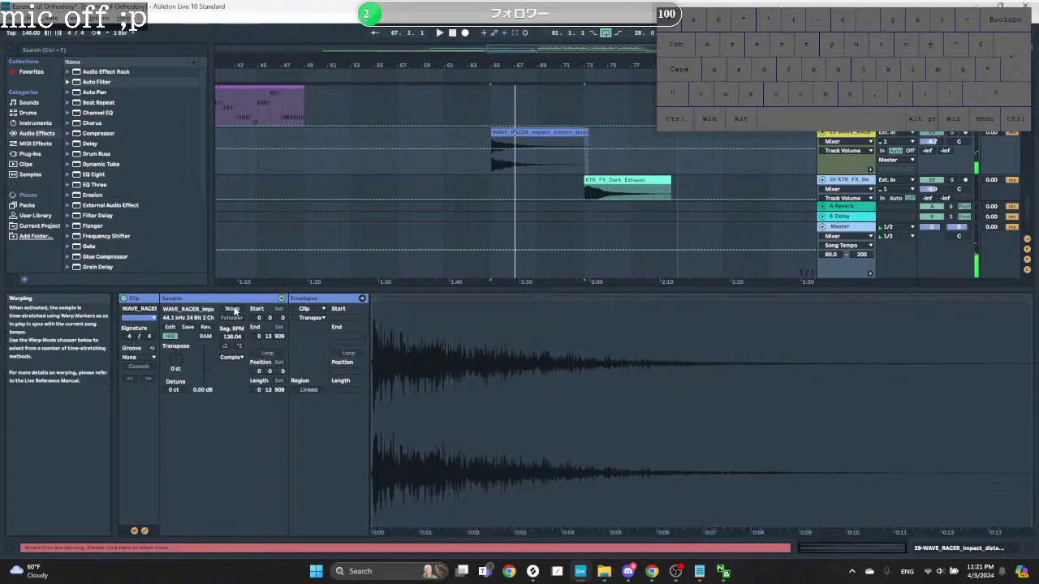
{"action": "key", "text": "space"}
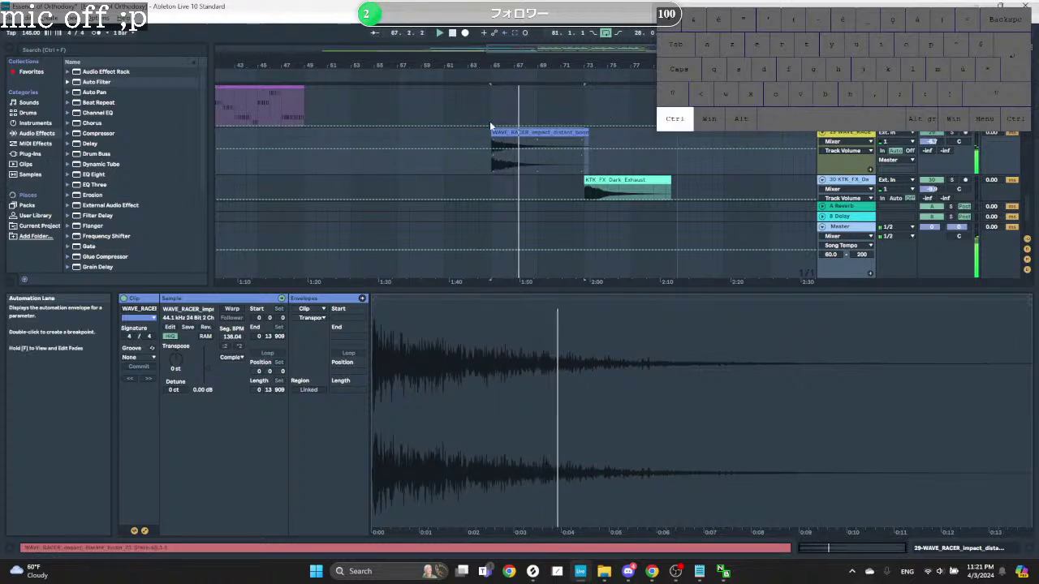
{"action": "scroll", "coordinate": [491, 138], "scroll_direction": "up", "scroll_amount": 15, "text": "ctrl"}
{"action": "left_click", "coordinate": [465, 134]}
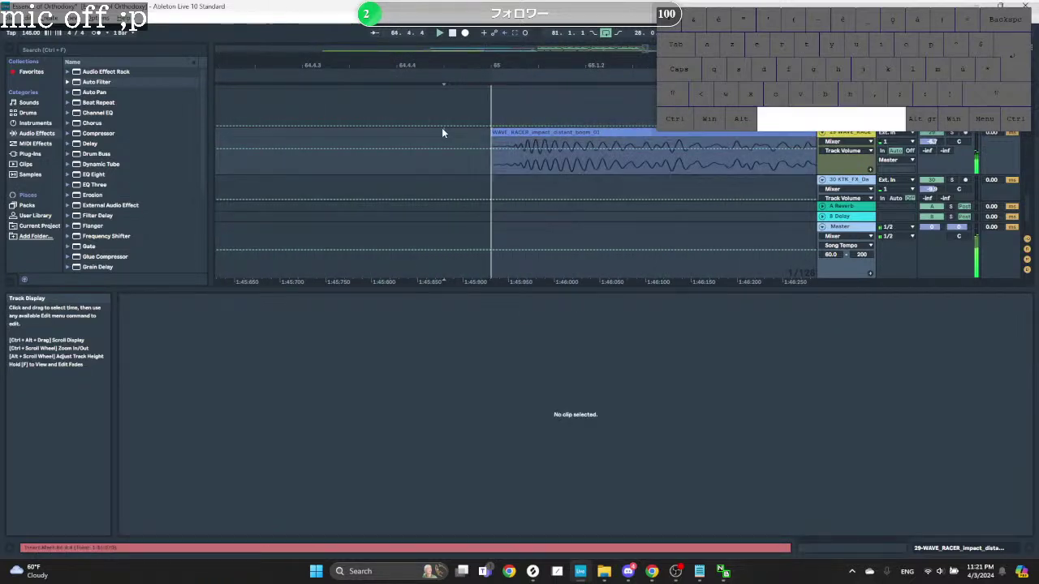
{"action": "left_click", "coordinate": [308, 146]}
{"action": "scroll", "coordinate": [310, 146], "scroll_direction": "down", "scroll_amount": 5, "text": "ctrl"}
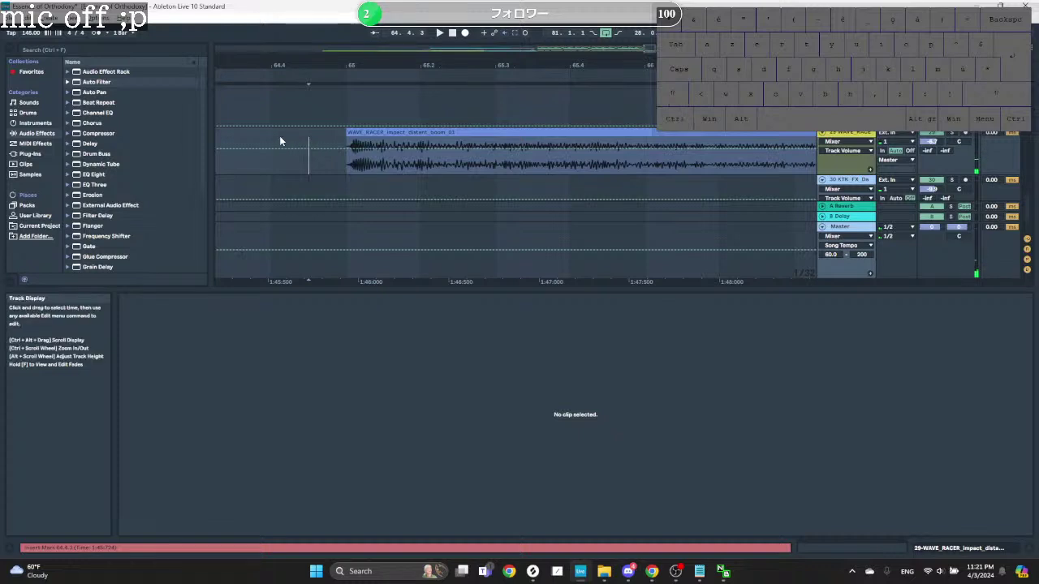
{"action": "scroll", "coordinate": [340, 137], "scroll_direction": "up", "scroll_amount": 3, "text": "ctrl"}
{"action": "scroll", "coordinate": [340, 137], "scroll_direction": "down", "scroll_amount": 5, "text": "ctrl"}
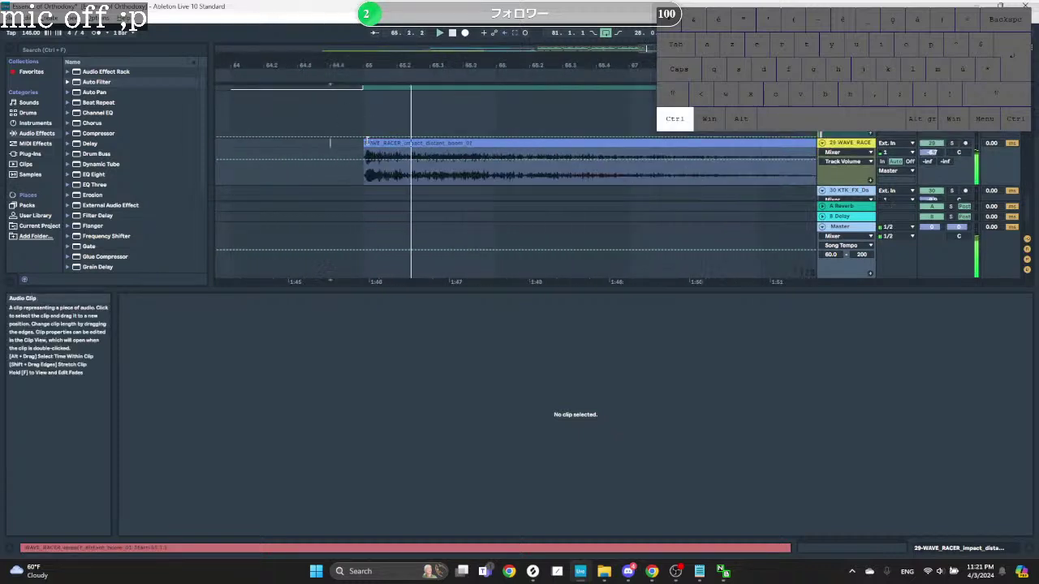
Step: Trim the quiet onset of the WAVE_RACER impact clip and align its new start with bar 65
{"action": "scroll", "coordinate": [378, 152], "scroll_direction": "up", "scroll_amount": 5, "text": "ctrl"}
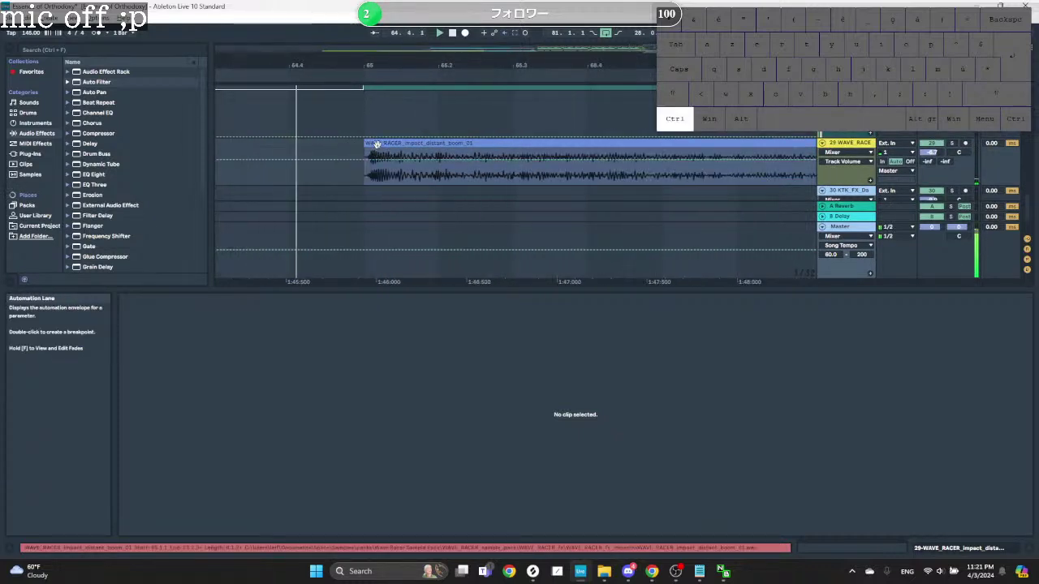
{"action": "scroll", "coordinate": [376, 143], "scroll_direction": "up", "scroll_amount": 5, "text": "ctrl"}
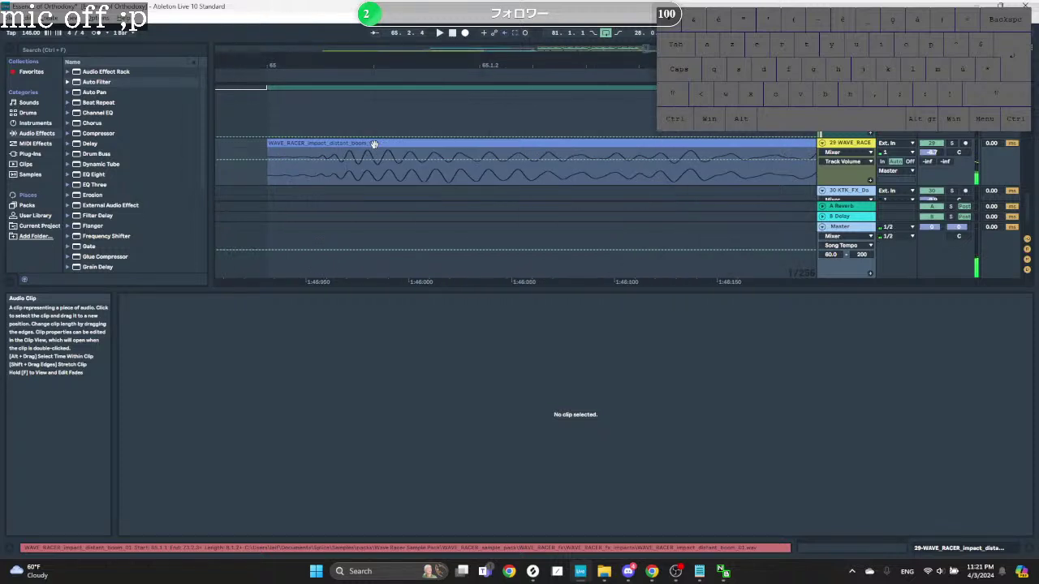
{"action": "left_click", "coordinate": [347, 147]}
{"action": "scroll", "coordinate": [345, 144], "scroll_direction": "down", "scroll_amount": 3, "text": "ctrl"}
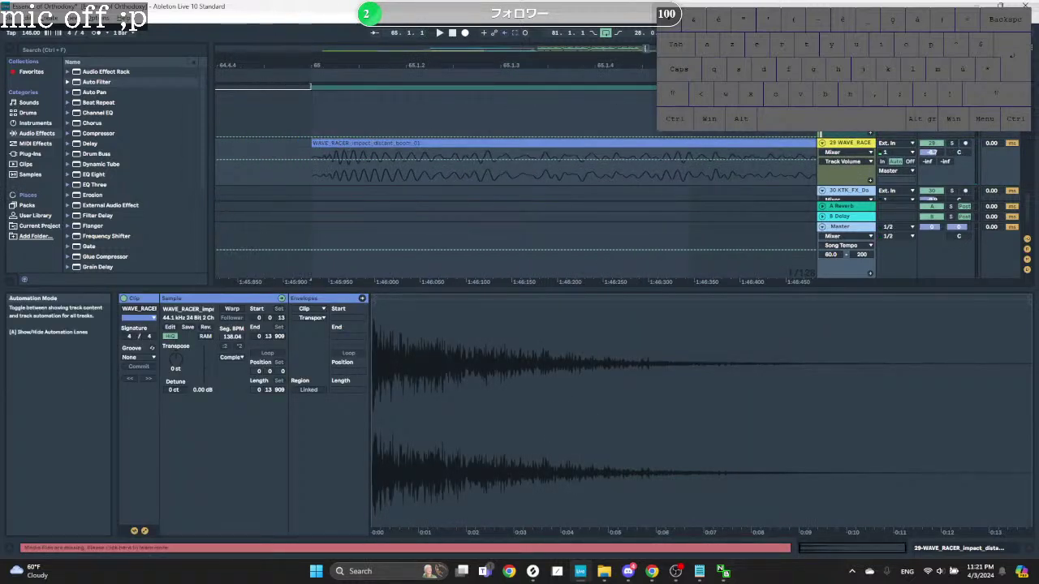
Step: Play the WAVE_RACER impact clip and give it a fade-out from about bar 69 to its end
{"action": "left_click", "coordinate": [313, 150]}
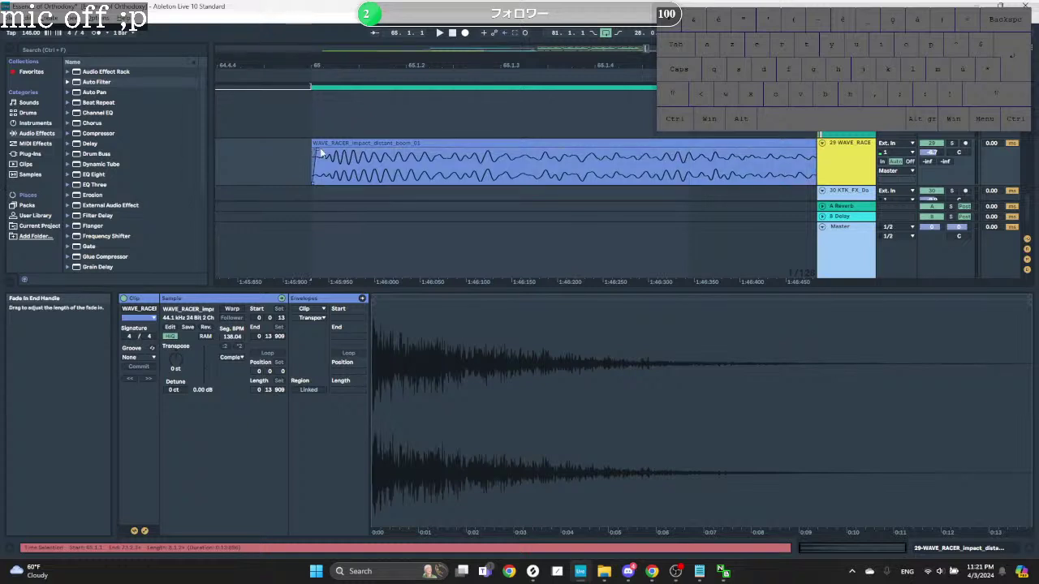
{"action": "key", "text": "space"}
{"action": "scroll", "coordinate": [308, 153], "scroll_direction": "down", "scroll_amount": 6, "text": "ctrl"}
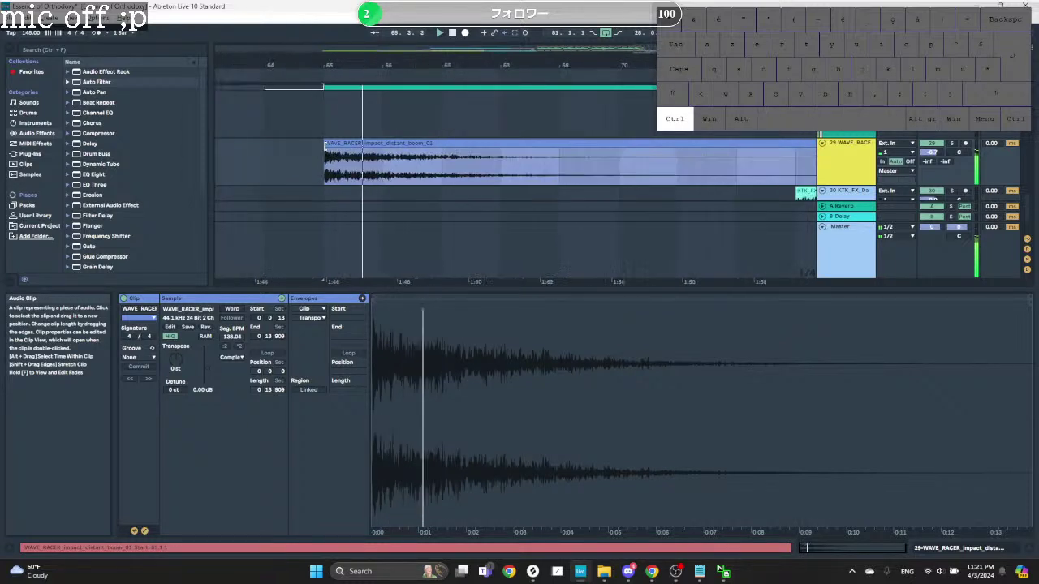
{"action": "scroll", "coordinate": [297, 149], "scroll_direction": "down", "scroll_amount": 3, "text": "ctrl"}
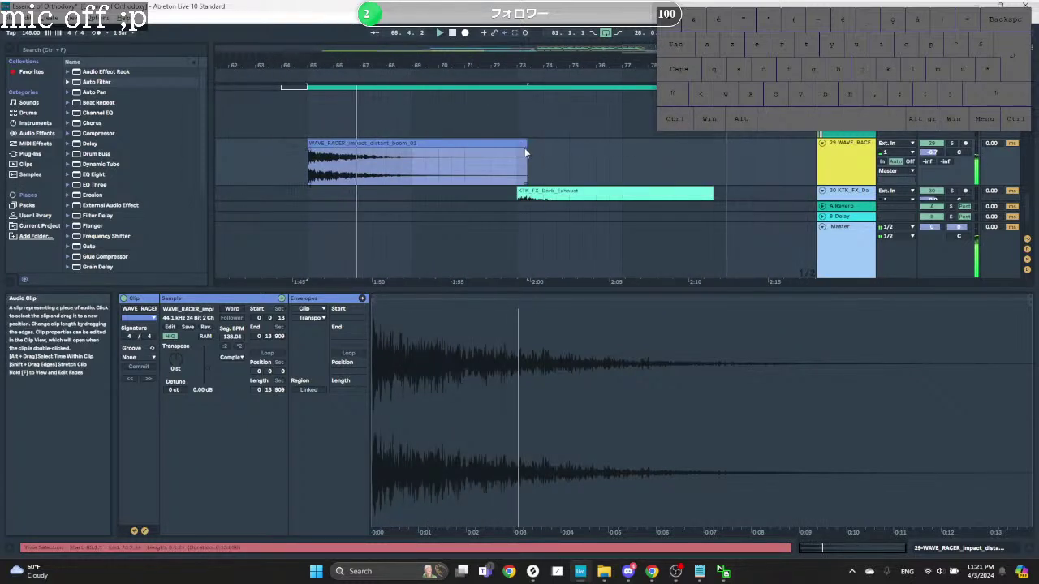
{"action": "left_click_drag", "start_coordinate": [525, 147], "coordinate": [414, 141]}
{"action": "scroll", "coordinate": [469, 161], "scroll_direction": "down", "scroll_amount": 6, "text": "ctrl"}
{"action": "scroll", "coordinate": [634, 154], "scroll_direction": "down", "scroll_amount": 3}
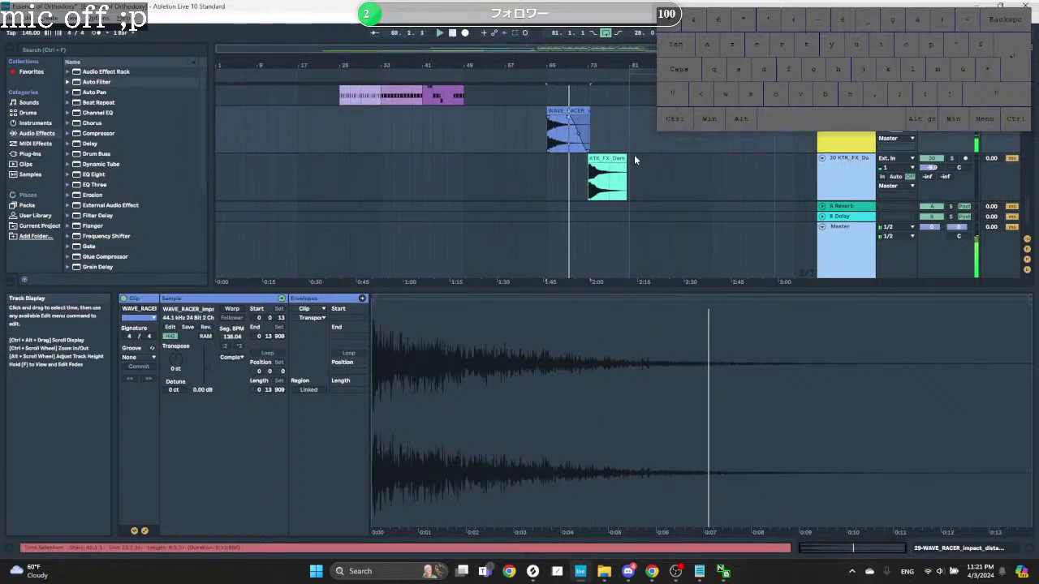
Step: Give the KTK_FX_Dark_Exhaust clip a fade-out from about bar 76 to its end
{"action": "scroll", "coordinate": [614, 140], "scroll_direction": "up", "scroll_amount": 3, "text": "ctrl"}
{"action": "scroll", "coordinate": [614, 140], "scroll_direction": "up", "scroll_amount": 3, "text": "ctrl"}
{"action": "left_click", "coordinate": [561, 148]}
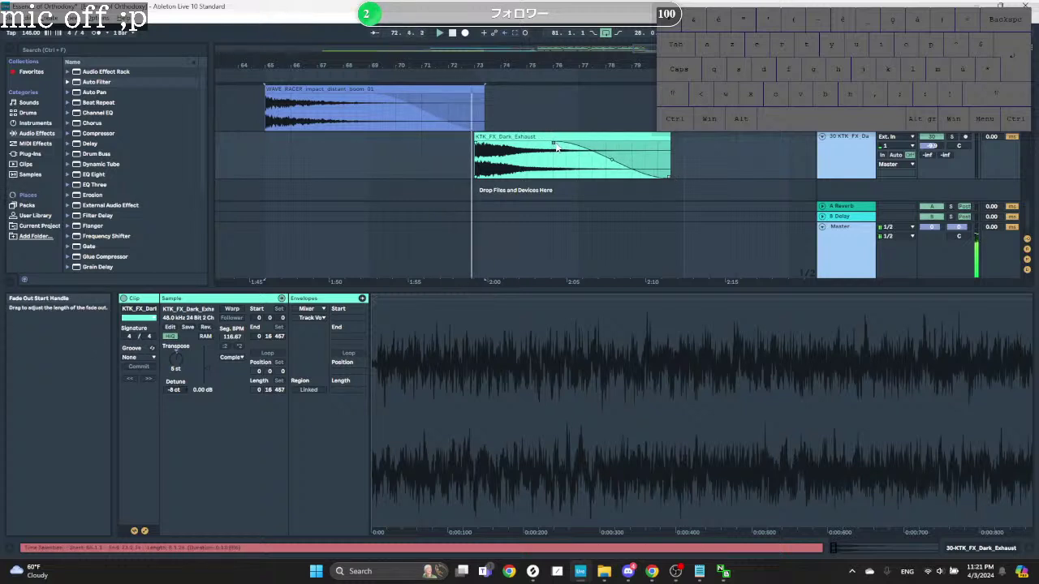
Step: Lower the KTK_FX_Dark_Exhaust track volume to -15.8 dB and replay the clip from bar 73
{"action": "scroll", "coordinate": [618, 152], "scroll_direction": "down", "scroll_amount": 3, "text": "ctrl"}
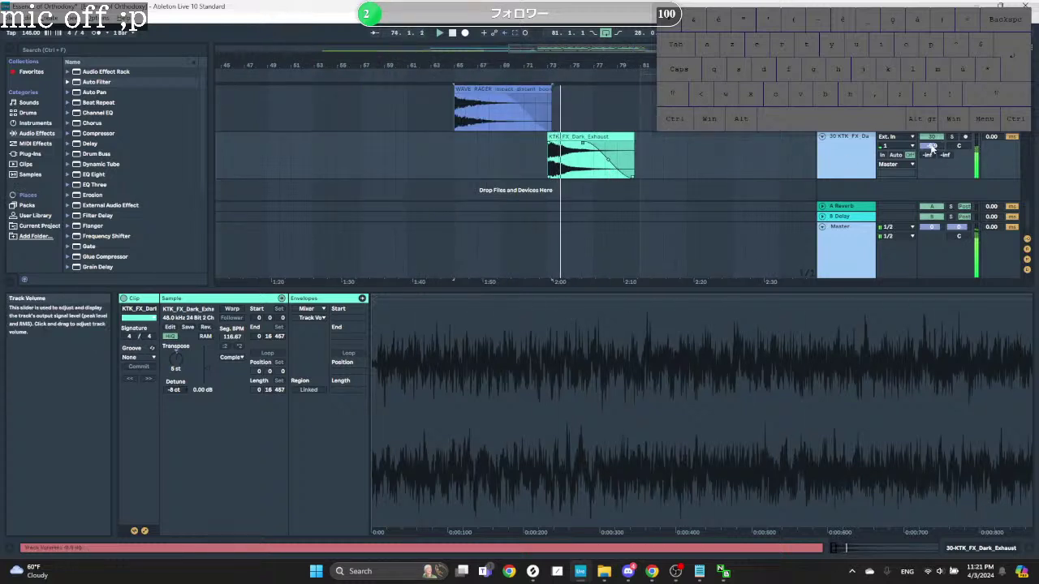
{"action": "key", "text": "space"}
{"action": "left_click_drag", "start_coordinate": [931, 146], "coordinate": [930, 152]}
{"action": "left_click", "coordinate": [578, 137]}
{"action": "key", "text": "space"}
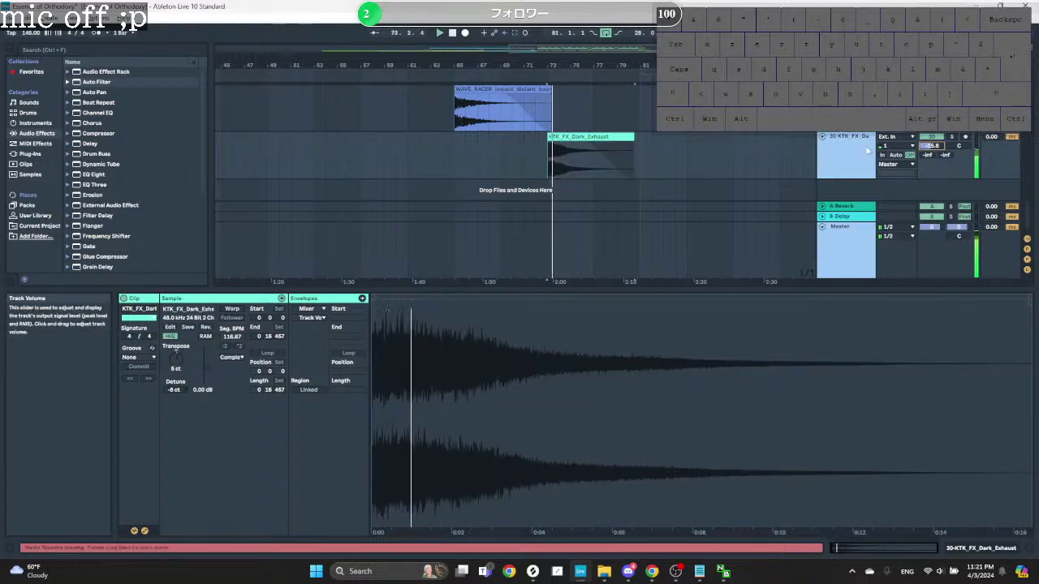
Step: Add EQ Eight to the KTK_FX_Dark_Exhaust track and set band 1 to a low cut at 180 Hz
{"action": "left_click", "coordinate": [94, 174]}
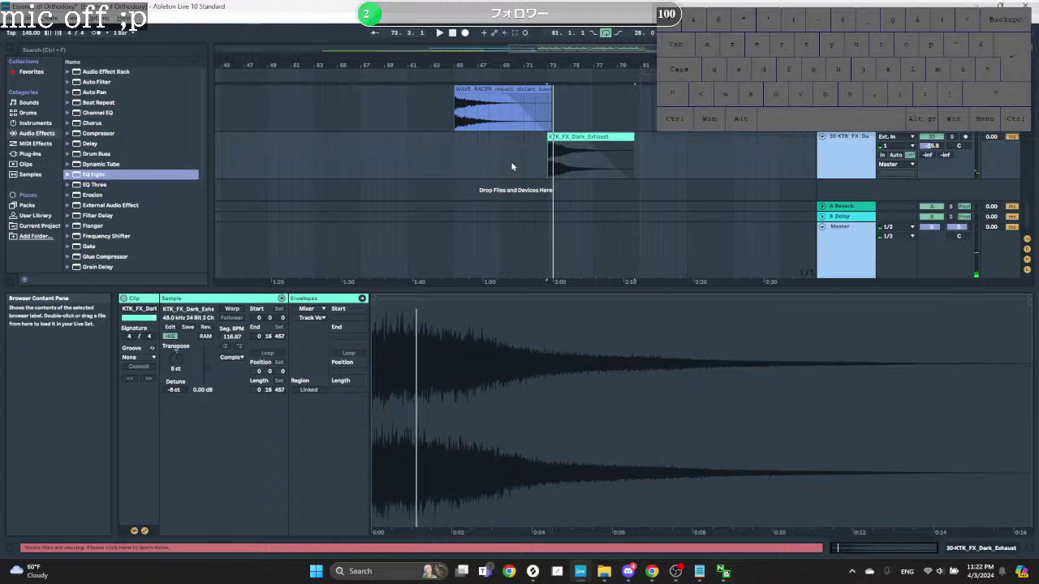
{"action": "key", "text": "space"}
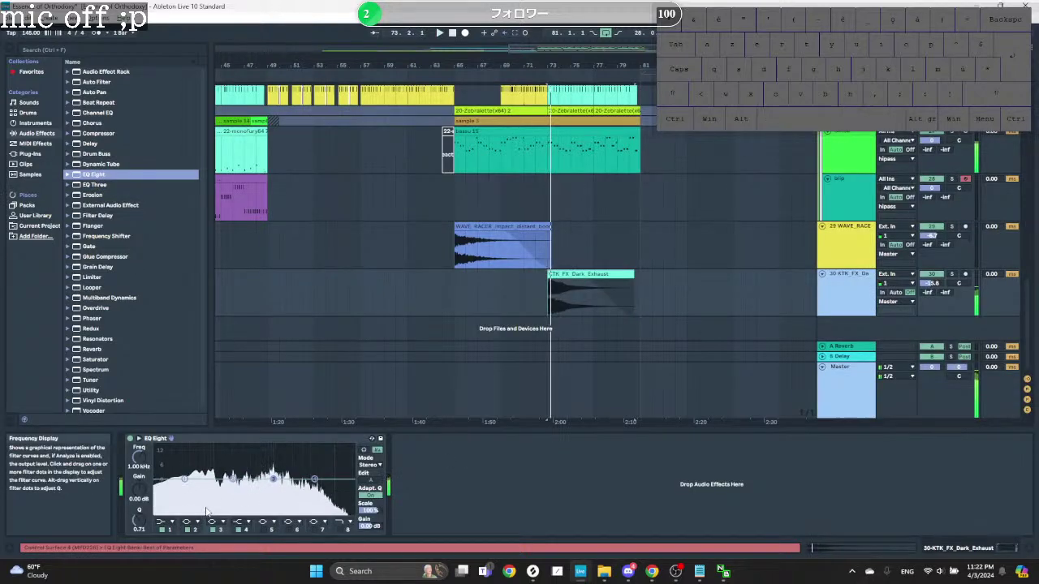
{"action": "left_click", "coordinate": [170, 524]}
{"action": "left_click", "coordinate": [162, 467]}
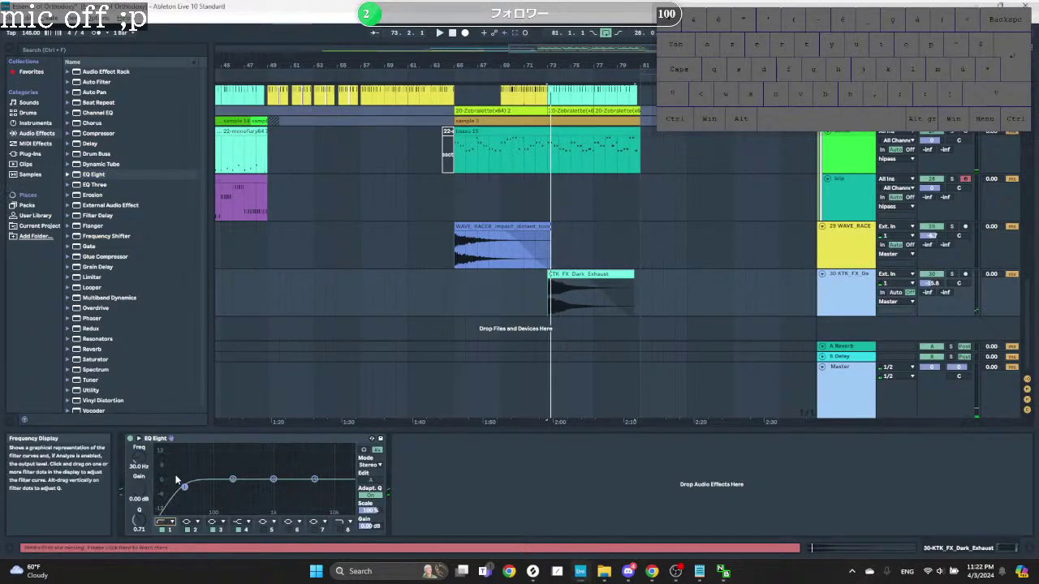
{"action": "left_click_drag", "start_coordinate": [184, 488], "coordinate": [250, 490]}
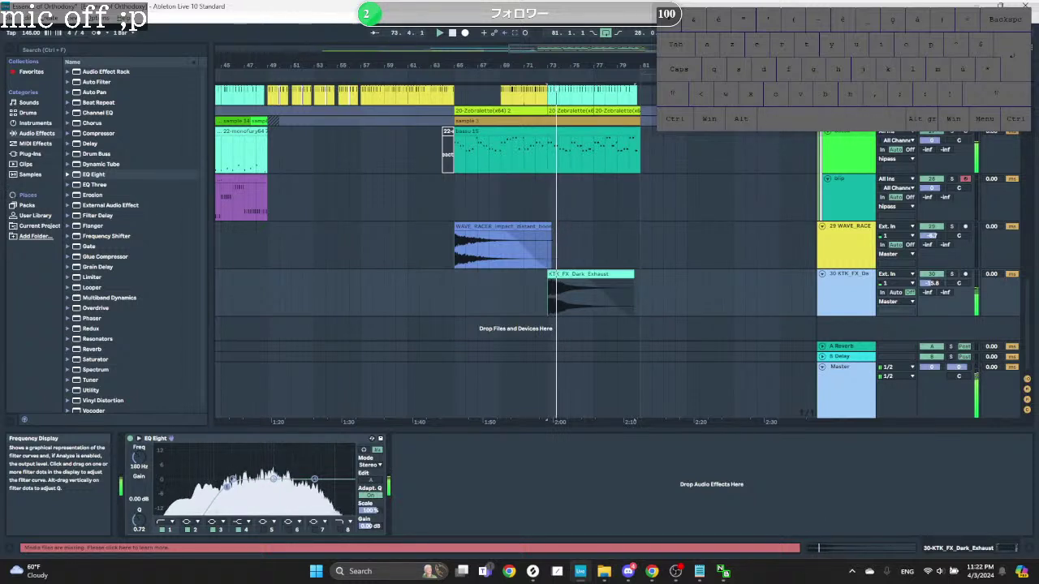
{"action": "key", "text": "space"}
{"action": "key", "text": "space"}
Step: Cut EQ Eight band 3 by 10.8 dB at 323 Hz with Q 0.34, checking it through repeated playback
{"action": "left_click_drag", "start_coordinate": [274, 479], "coordinate": [244, 503]}
{"action": "key", "text": "space"}
{"action": "key", "text": "space"}
{"action": "key", "text": "space"}
{"action": "key", "text": "space"}
{"action": "key", "text": "space"}
{"action": "key", "text": "space"}
{"action": "key", "text": "space"}
{"action": "key", "text": "space"}
{"action": "key", "text": "space"}
{"action": "left_click_drag", "start_coordinate": [138, 519], "coordinate": [139, 528]}
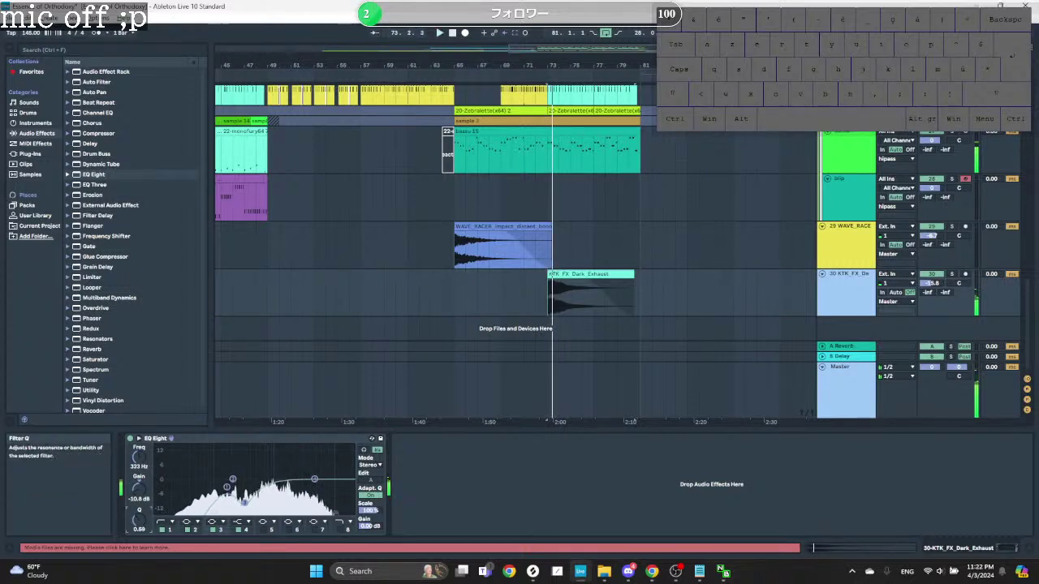
{"action": "key", "text": "space"}
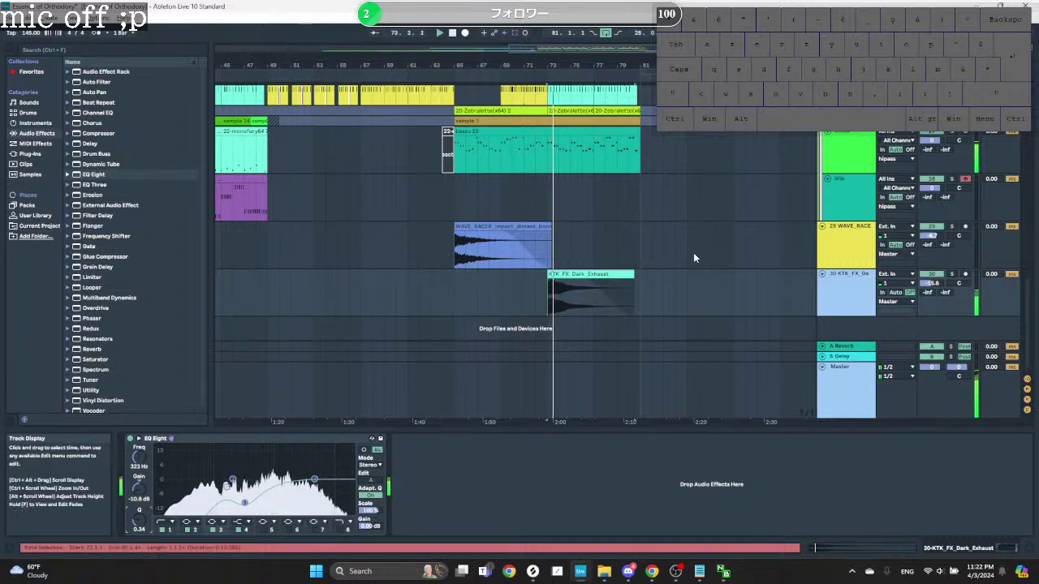
Step: Move the KTK_FX_Dark_Exhaust track above the WAVE_RACER track into the hipass group and set its volume to -13.5 dB
{"action": "left_click_drag", "start_coordinate": [860, 278], "coordinate": [878, 229]}
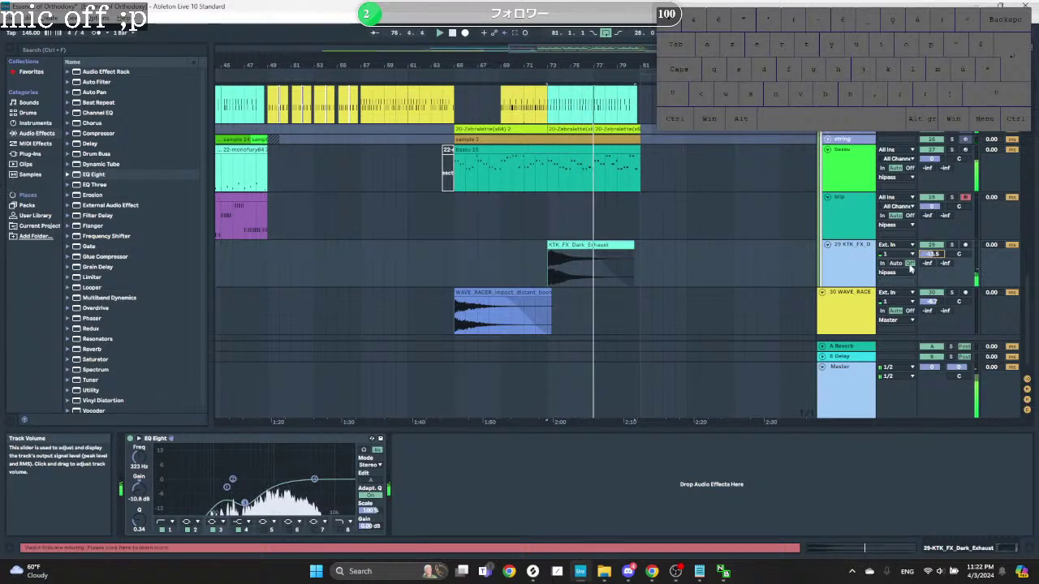
{"action": "left_click", "coordinate": [620, 307]}
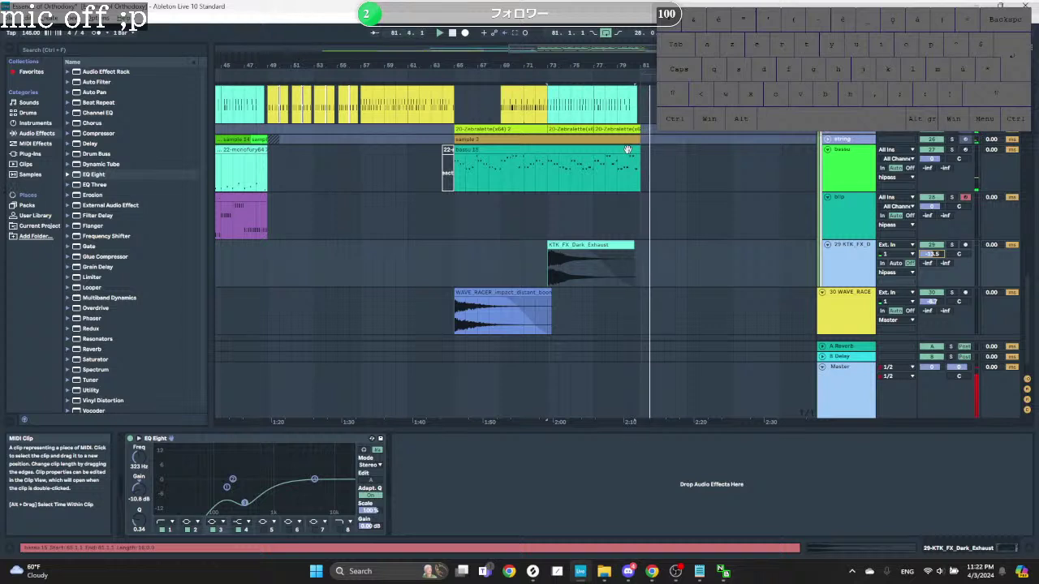
Step: Switch to Splice and preview the SO_CY_125_fx_impact_stomp sample in the impact results
{"action": "scroll", "coordinate": [641, 244], "scroll_direction": "up", "scroll_amount": 1}
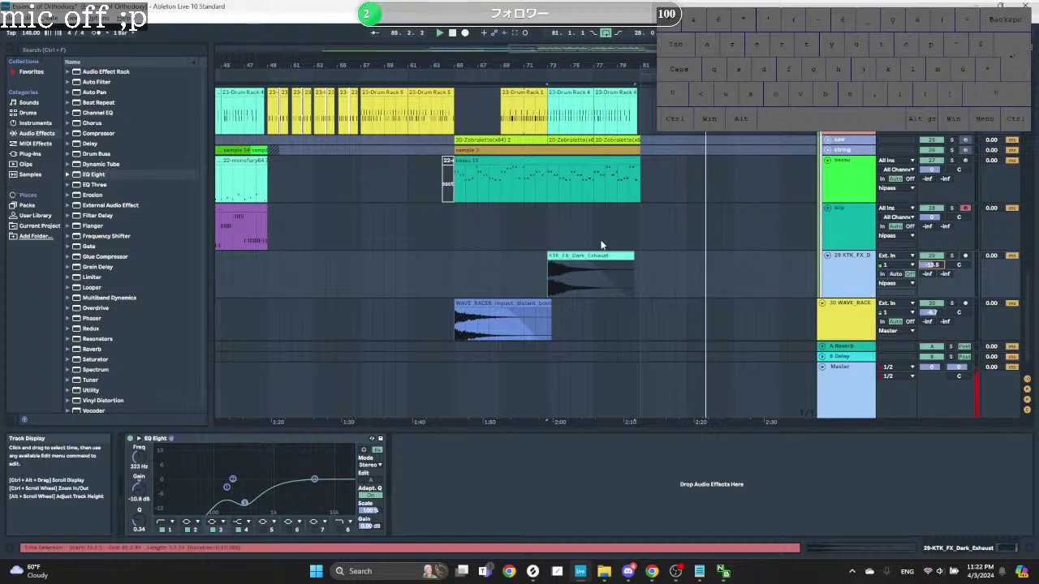
{"action": "left_click", "coordinate": [533, 571]}
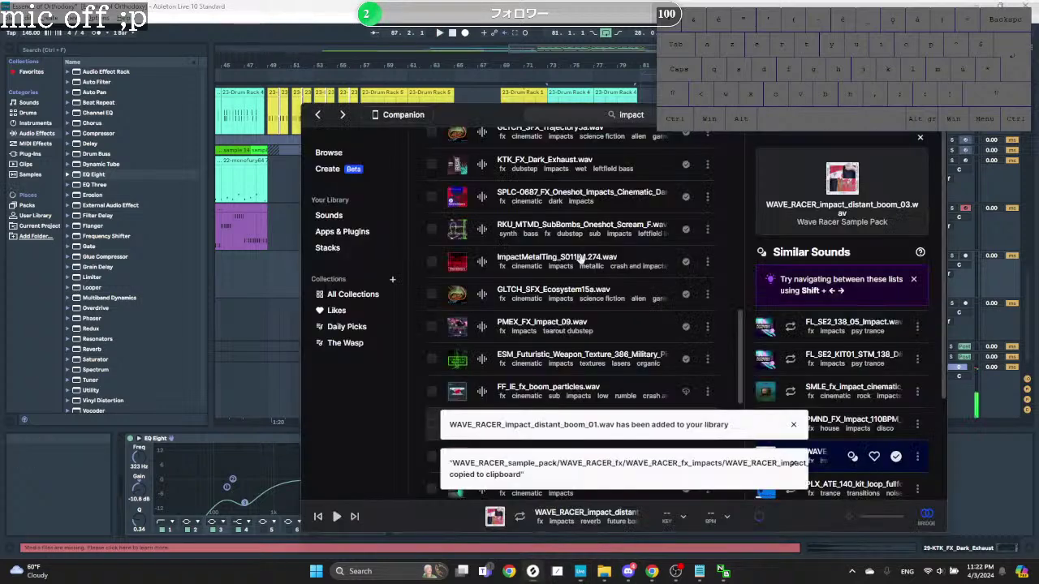
{"action": "scroll", "coordinate": [503, 366], "scroll_direction": "down", "scroll_amount": 3}
{"action": "left_click", "coordinate": [482, 413]}
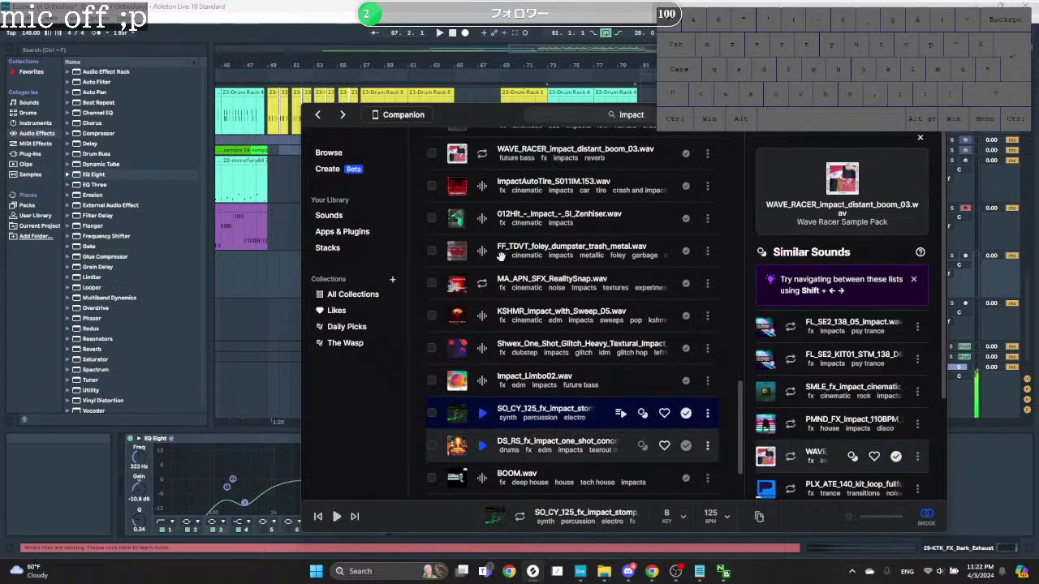
Step: Replace the impact query with a sample search for "sweep"
{"action": "left_click", "coordinate": [632, 119]}
{"action": "key", "text": "ctrl+a"}
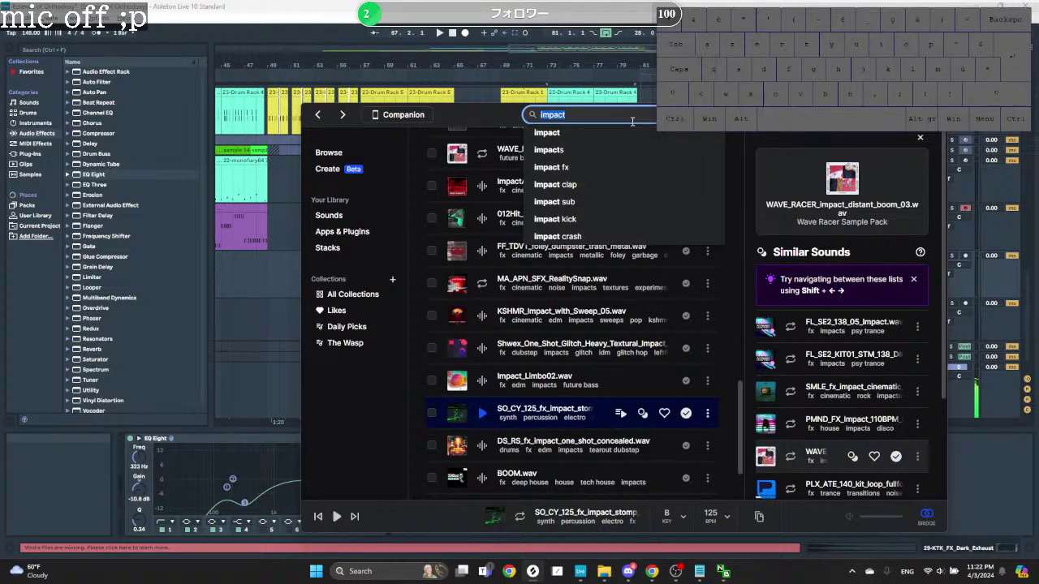
{"action": "type", "text": "sweep"}
{"action": "key", "text": "Return"}
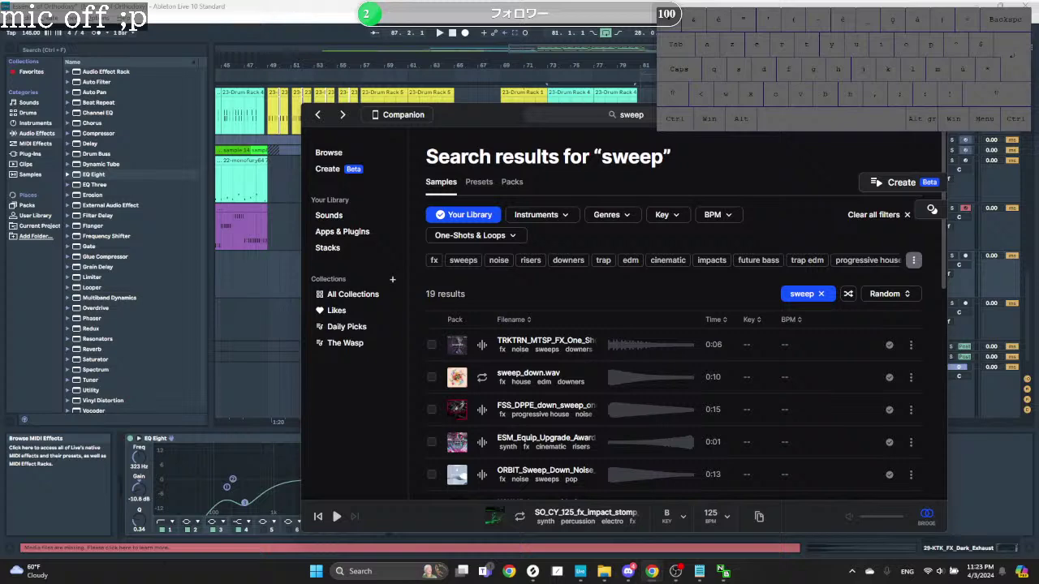
Step: Turn off the Your Library filter for the sweep search and narrow the results to the risers tag
{"action": "scroll", "coordinate": [856, 250], "scroll_direction": "down", "scroll_amount": 1}
{"action": "left_click", "coordinate": [852, 245]}
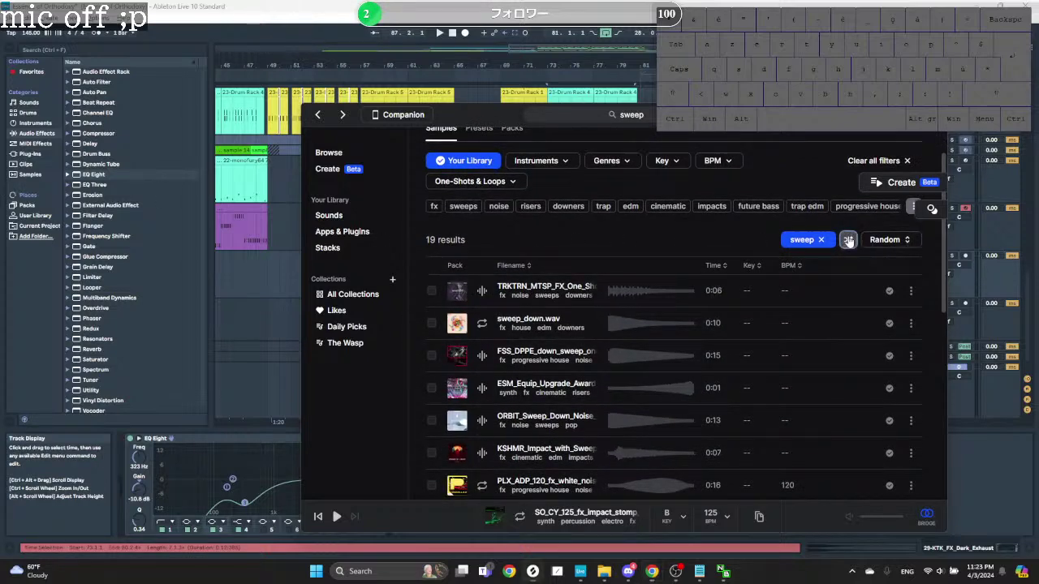
{"action": "left_click", "coordinate": [481, 217]}
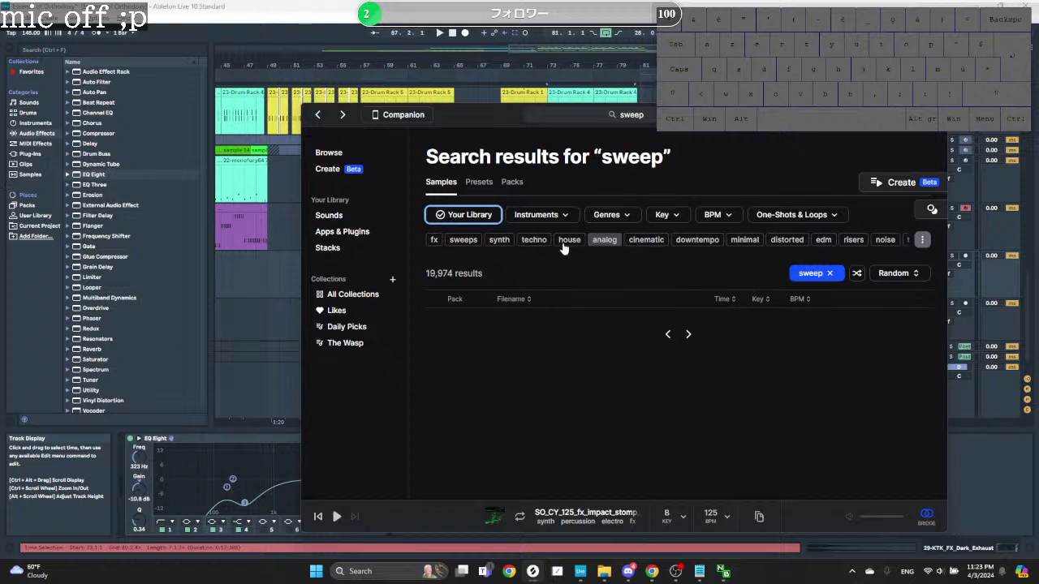
{"action": "left_click", "coordinate": [852, 241]}
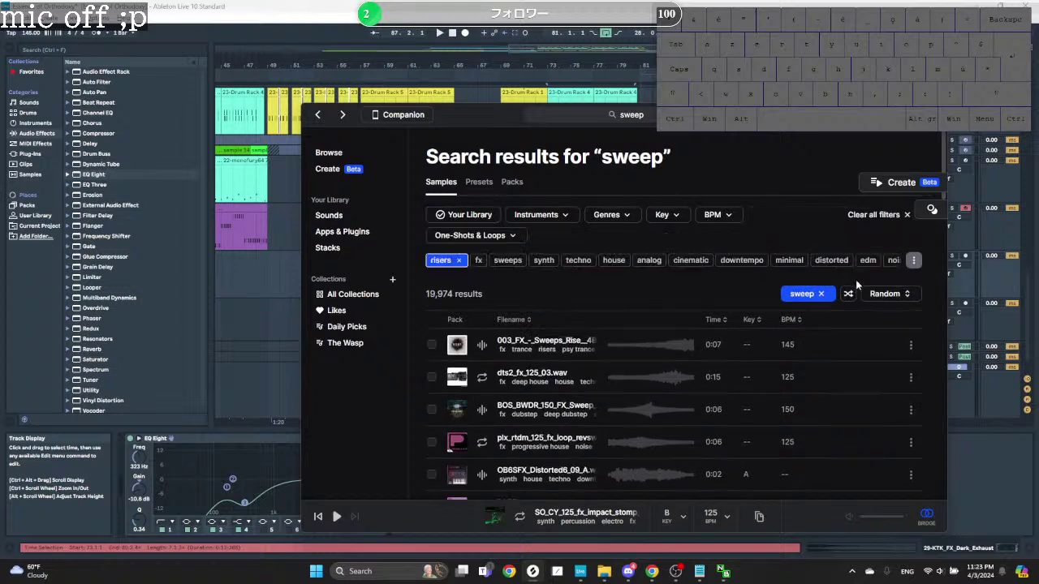
Step: Expand the tag list, add the siren tag to the risers filter and reshuffle the results
{"action": "left_click", "coordinate": [913, 262]}
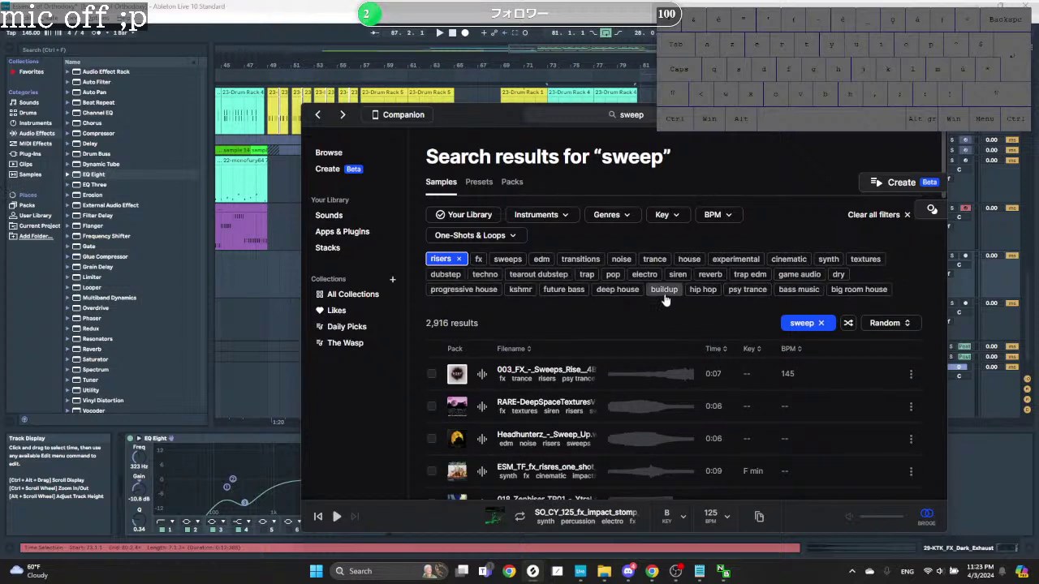
{"action": "scroll", "coordinate": [731, 276], "scroll_direction": "down", "scroll_amount": 1}
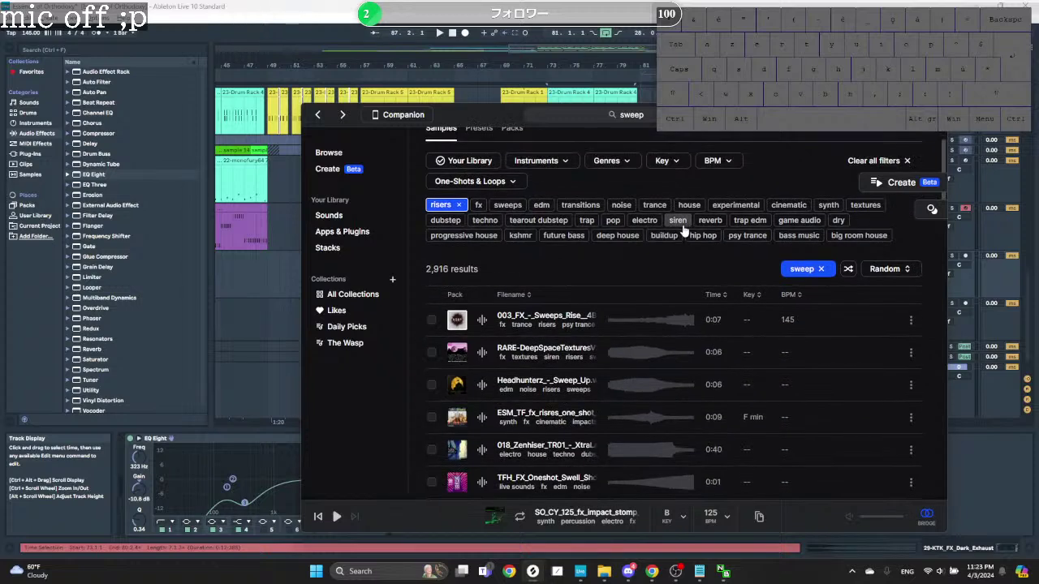
{"action": "left_click", "coordinate": [674, 221]}
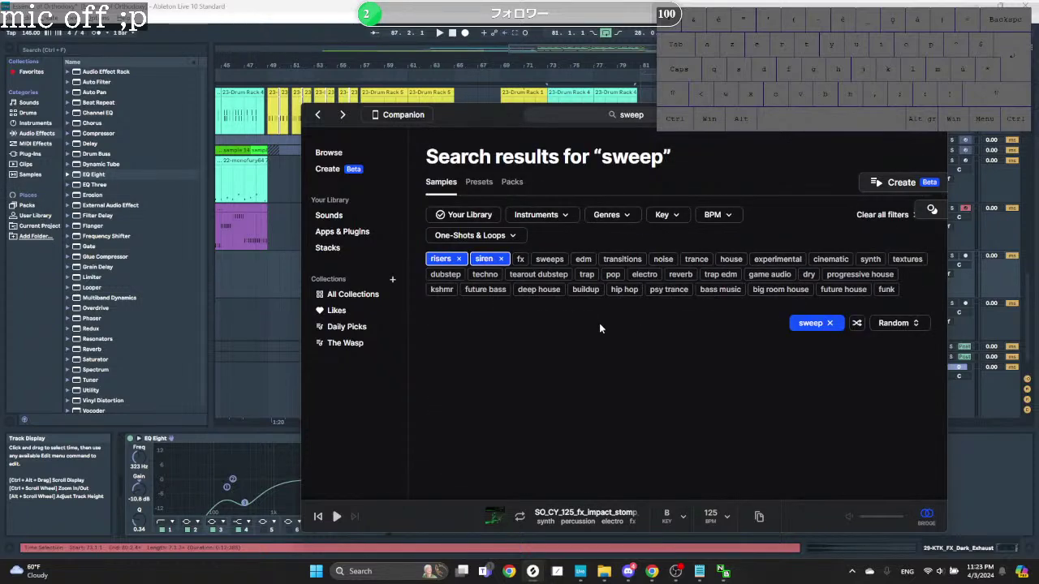
{"action": "left_click", "coordinate": [849, 322]}
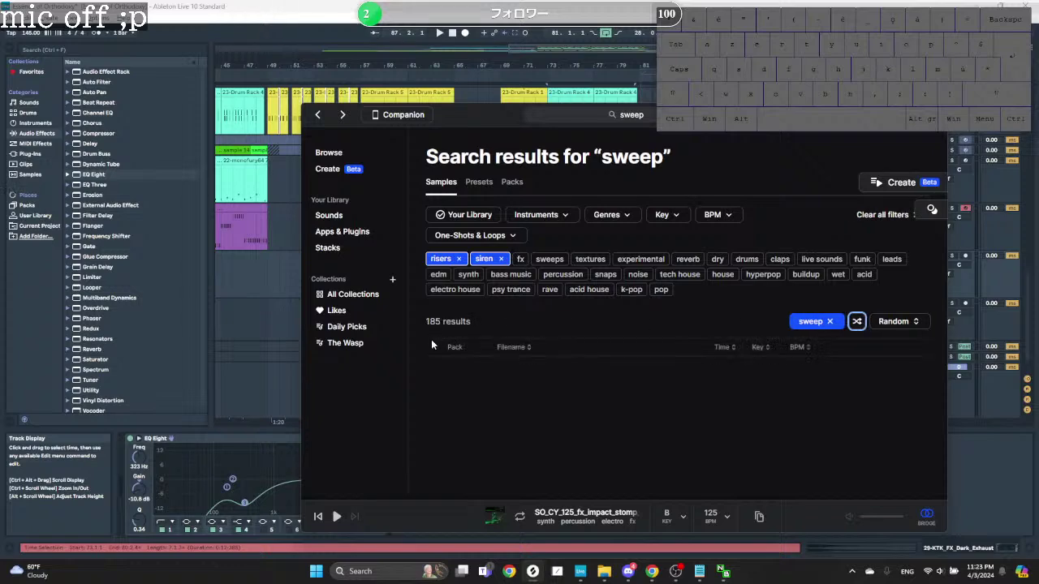
Step: Browse the siren riser results and audition several samples, including the GH2K20 reverse sweep, the TFH alien riser and a RARE-DeepSpaceTextures one-shot
{"action": "scroll", "coordinate": [467, 357], "scroll_direction": "down", "scroll_amount": 3}
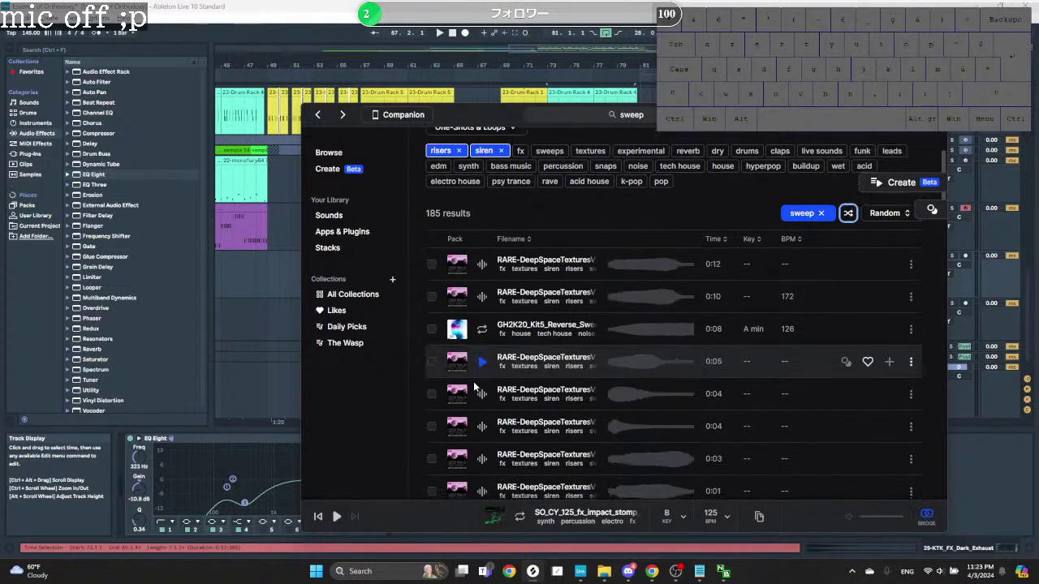
{"action": "left_click", "coordinate": [484, 330]}
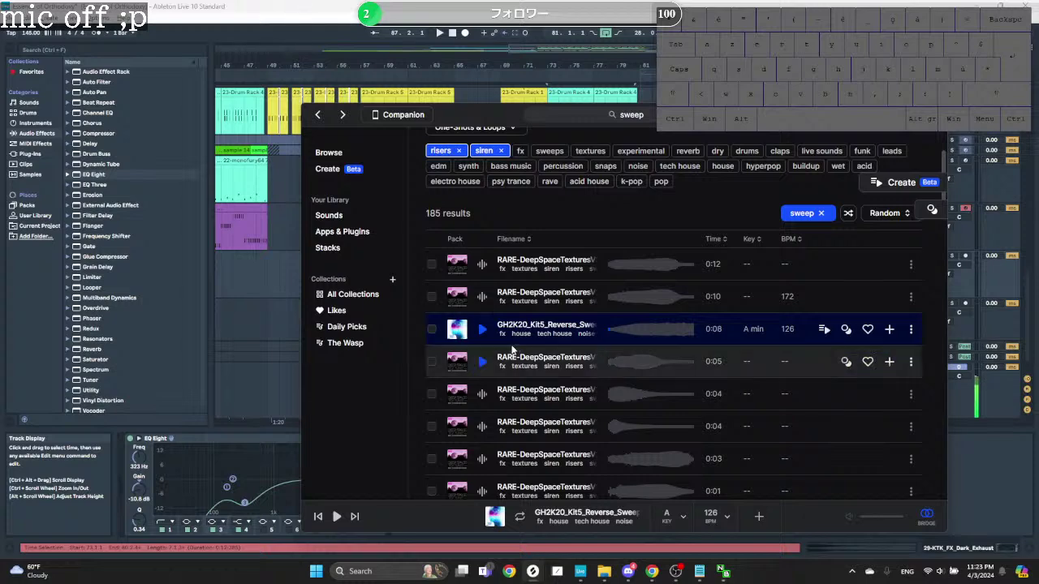
{"action": "scroll", "coordinate": [508, 344], "scroll_direction": "down", "scroll_amount": 2}
{"action": "scroll", "coordinate": [496, 390], "scroll_direction": "down", "scroll_amount": 2}
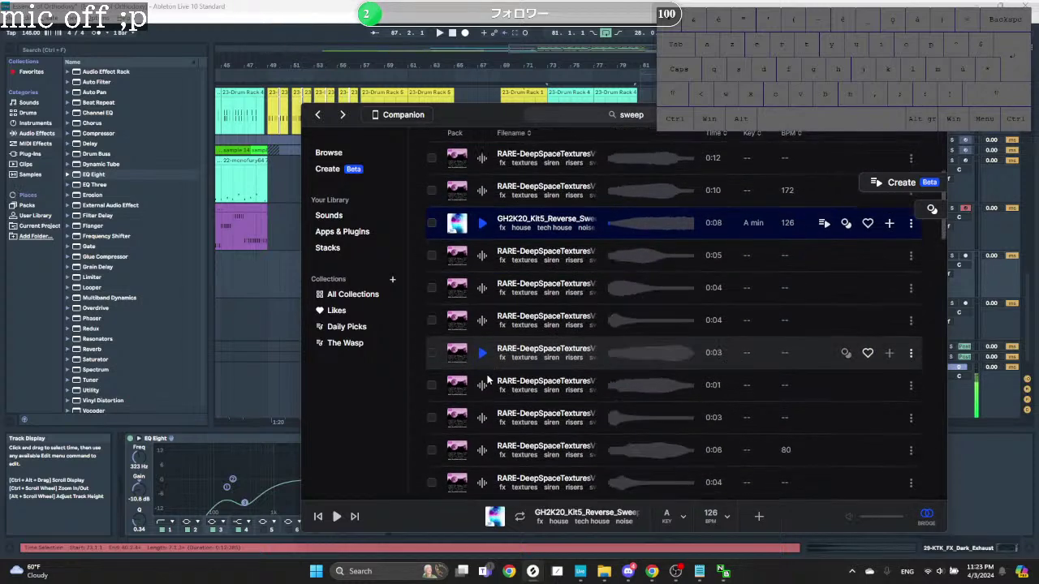
{"action": "scroll", "coordinate": [483, 390], "scroll_direction": "down", "scroll_amount": 5}
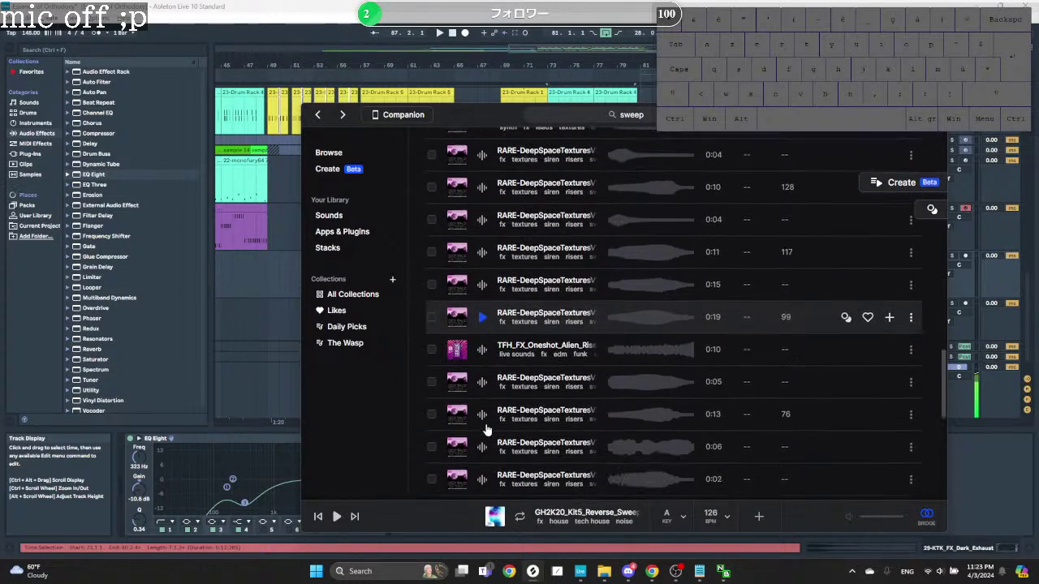
{"action": "scroll", "coordinate": [481, 374], "scroll_direction": "up", "scroll_amount": 4}
{"action": "scroll", "coordinate": [481, 309], "scroll_direction": "down", "scroll_amount": 2}
{"action": "left_click", "coordinate": [480, 233]}
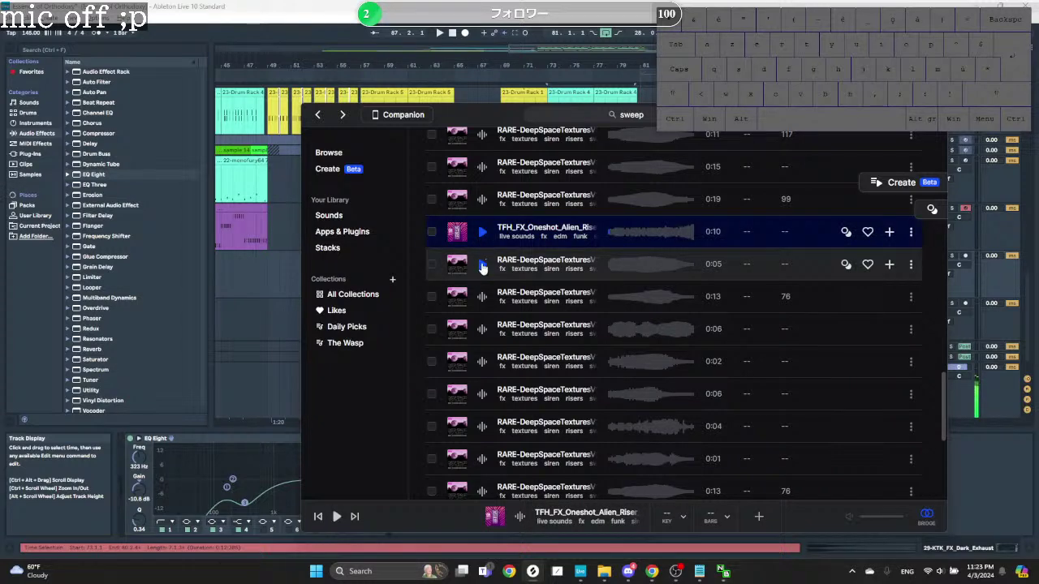
{"action": "scroll", "coordinate": [486, 301], "scroll_direction": "down", "scroll_amount": 5}
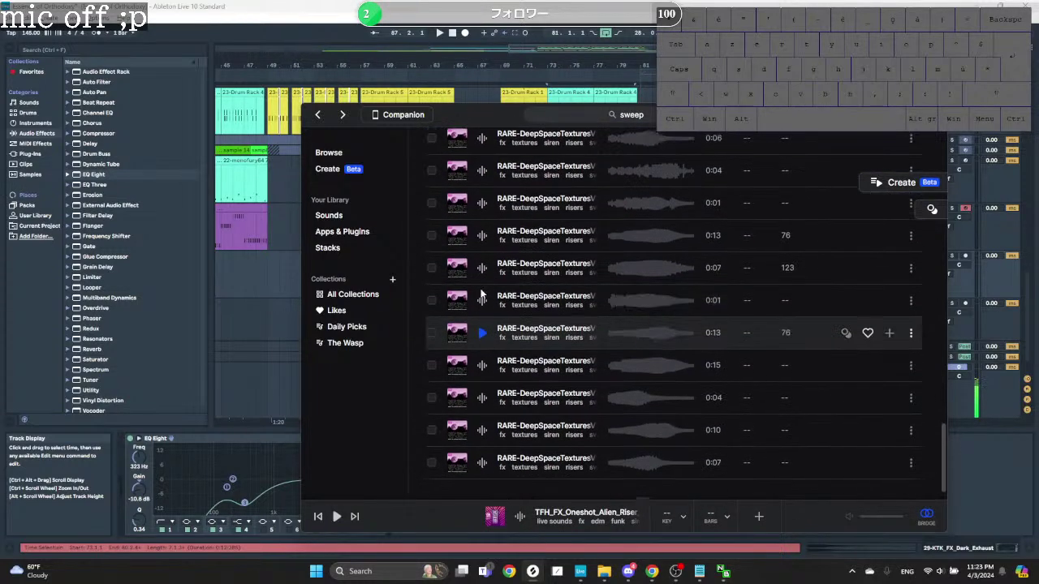
{"action": "left_click", "coordinate": [480, 211]}
Step: Remove the risers tag so only siren filters the sweep search, and reshuffle the results
{"action": "scroll", "coordinate": [484, 260], "scroll_direction": "up", "scroll_amount": 10}
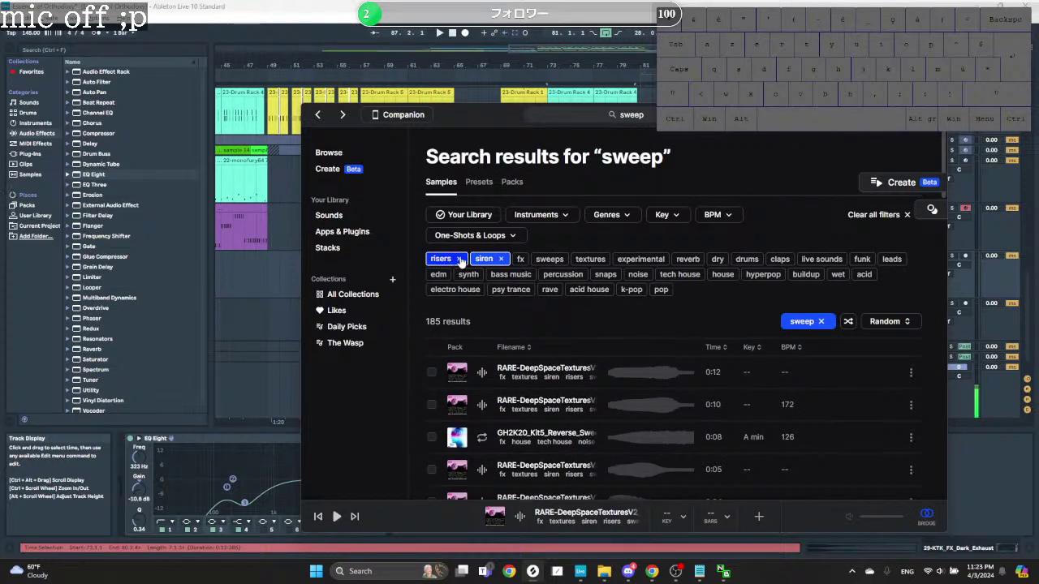
{"action": "left_click", "coordinate": [458, 259]}
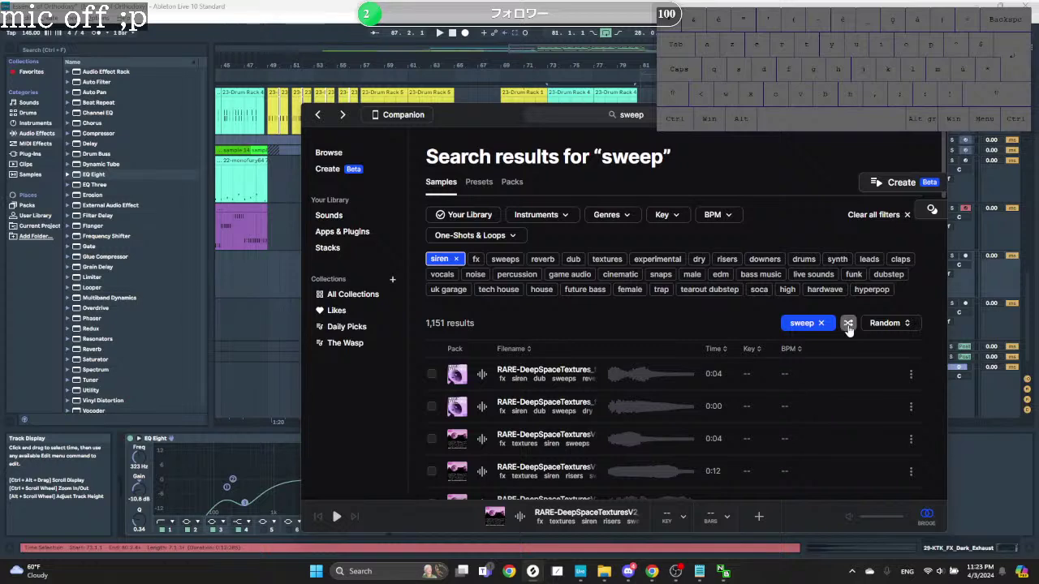
{"action": "left_click", "coordinate": [848, 325]}
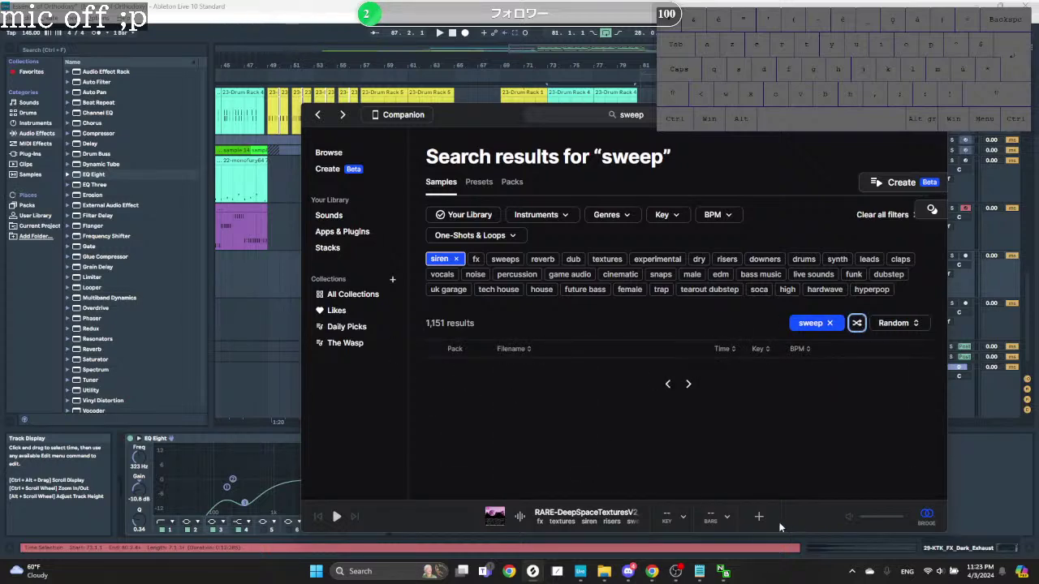
Step: Switch to Ableton Live and insert a new audio track directly below the bip track
{"action": "left_click", "coordinate": [258, 284]}
{"action": "scroll", "coordinate": [590, 323], "scroll_direction": "down", "scroll_amount": 3}
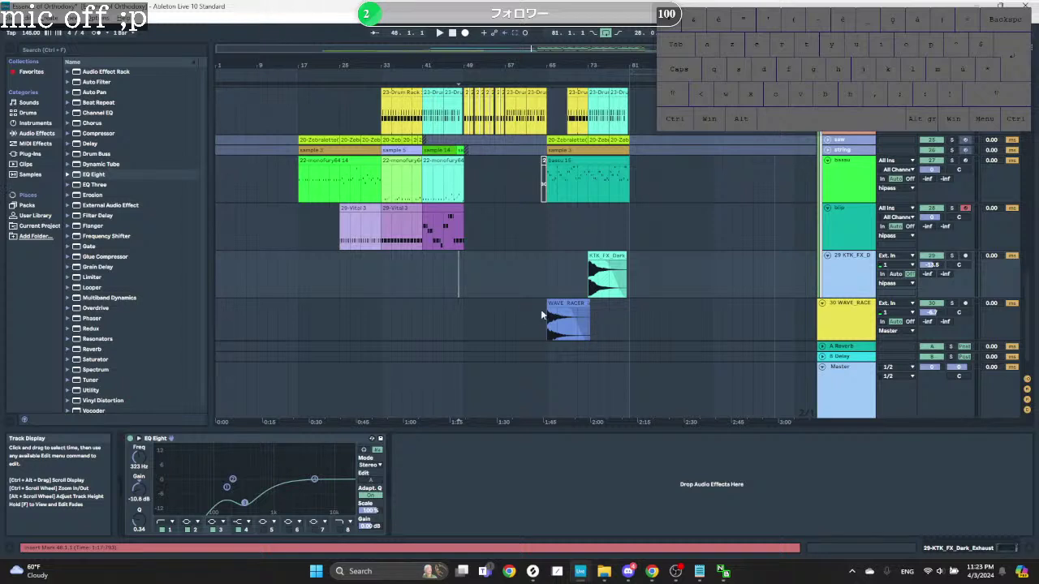
{"action": "scroll", "coordinate": [567, 313], "scroll_direction": "up", "scroll_amount": 3}
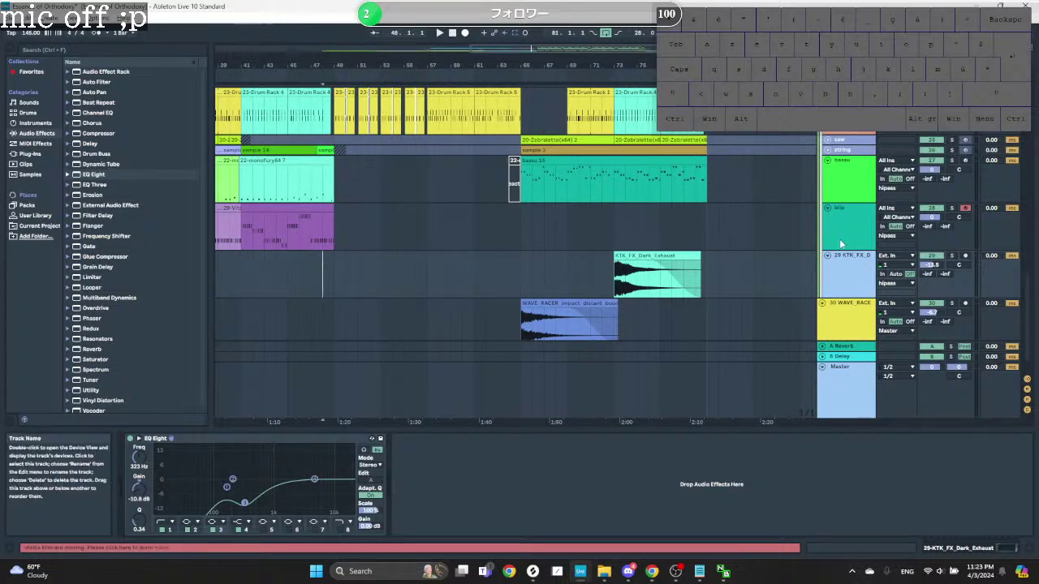
{"action": "left_click", "coordinate": [840, 241]}
{"action": "key", "text": "t"}
Step: Try pasting the copied sample onto the new audio track at bar 71
{"action": "left_click", "coordinate": [597, 280]}
{"action": "key", "text": "ctrl+v"}
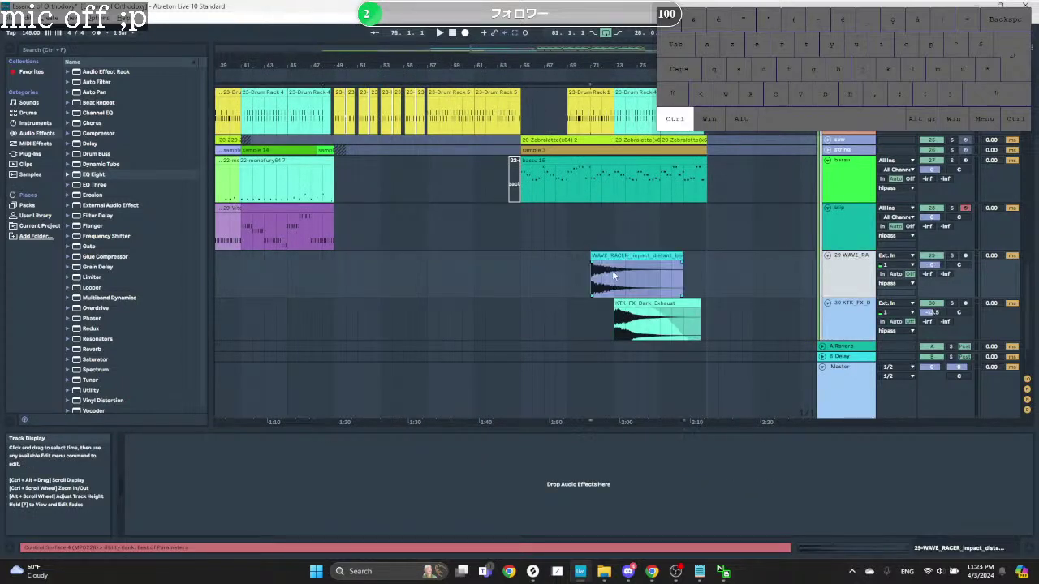
{"action": "key", "text": "ctrl+z"}
Step: Switch to Splice, find the LYRE_fx_sweep_buildup_riser sample among reshuffled siren sweeps, then preview and download it
{"action": "key", "text": "alt+Tab"}
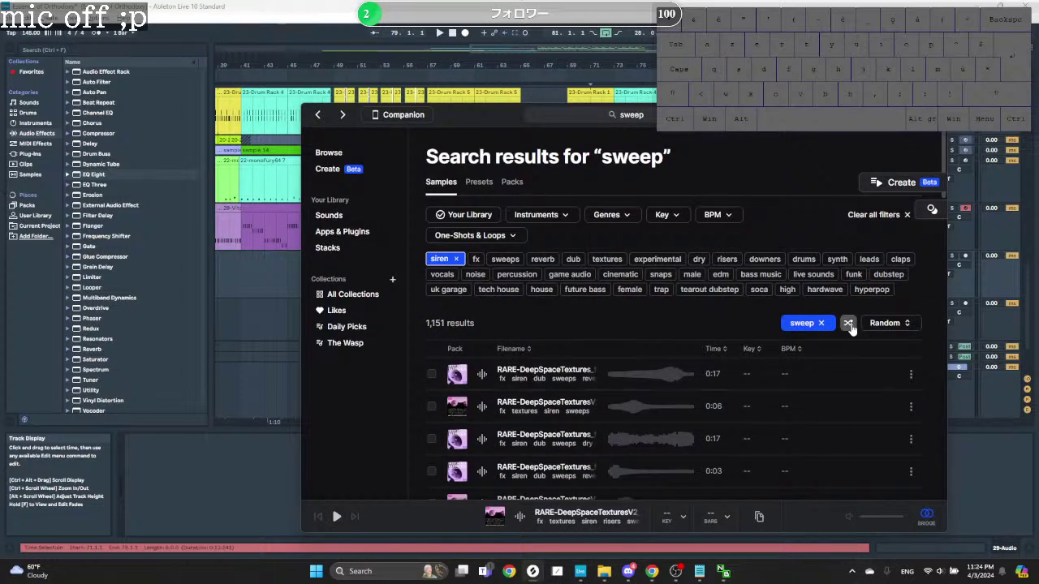
{"action": "left_click", "coordinate": [844, 327]}
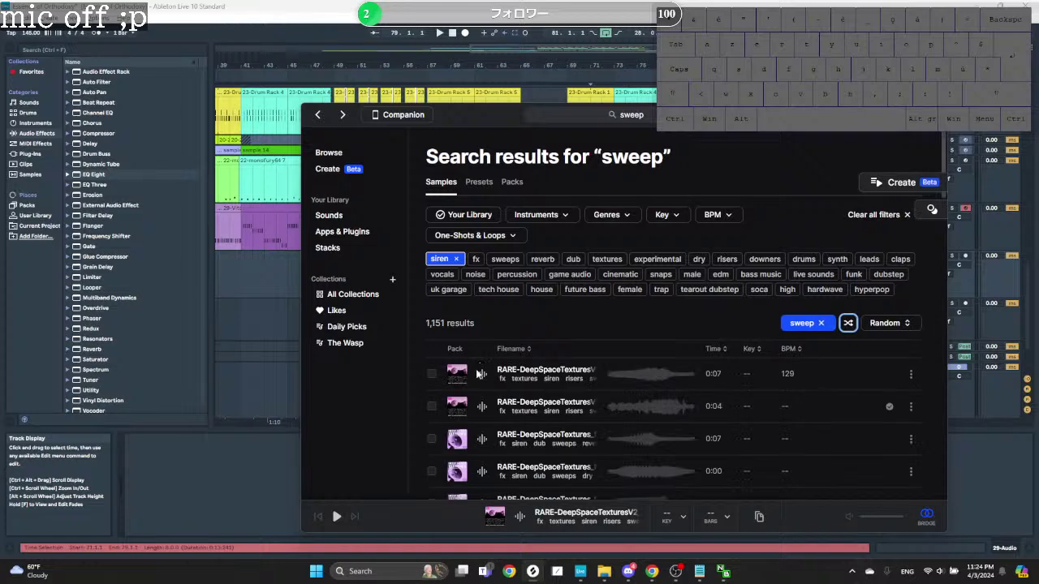
{"action": "scroll", "coordinate": [487, 374], "scroll_direction": "down", "scroll_amount": 5}
{"action": "scroll", "coordinate": [492, 386], "scroll_direction": "down", "scroll_amount": 10}
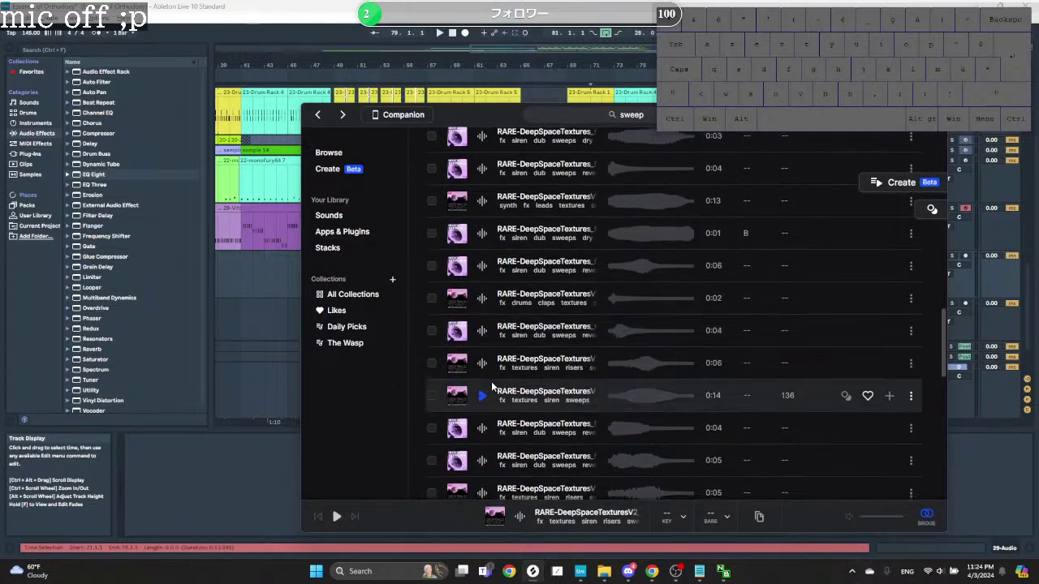
{"action": "scroll", "coordinate": [479, 380], "scroll_direction": "up", "scroll_amount": 1}
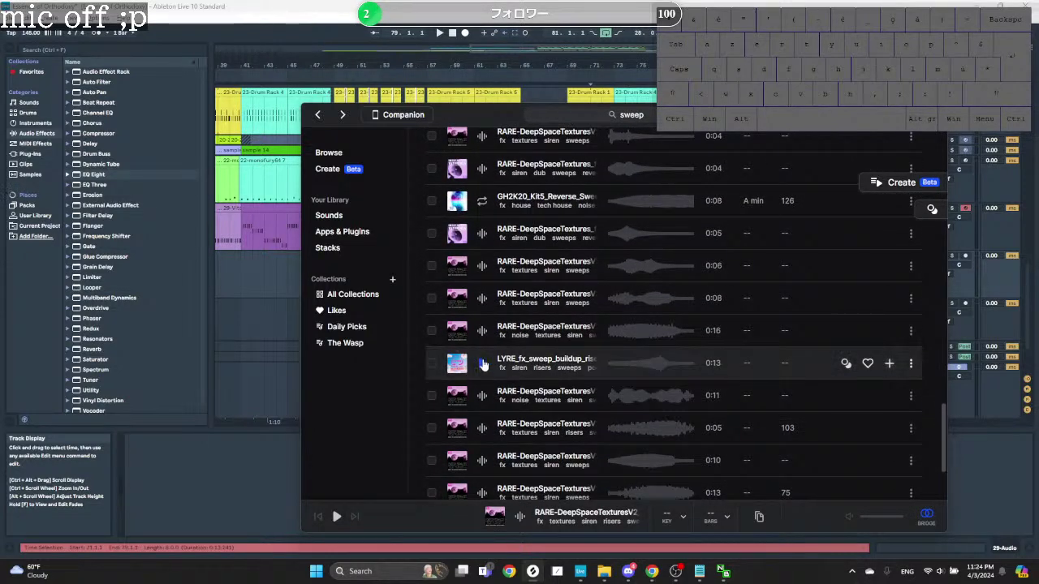
{"action": "left_click", "coordinate": [483, 364]}
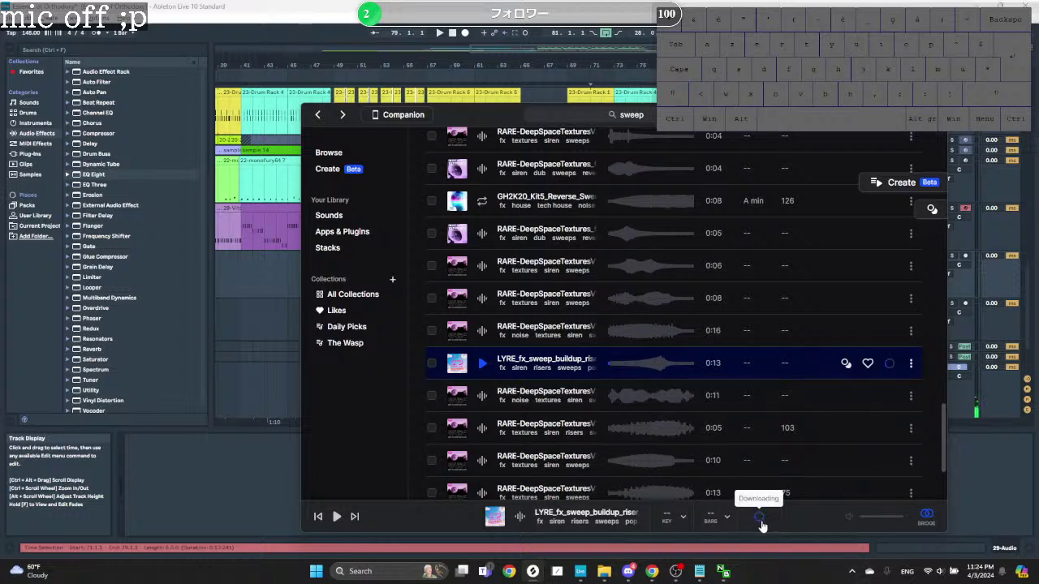
Step: Switch to Ableton Live and paste the LYRE sweep riser onto the new audio track at bar 71
{"action": "left_click", "coordinate": [961, 407]}
{"action": "left_click", "coordinate": [565, 247]}
{"action": "left_click", "coordinate": [595, 269]}
{"action": "key", "text": "ctrl+v"}
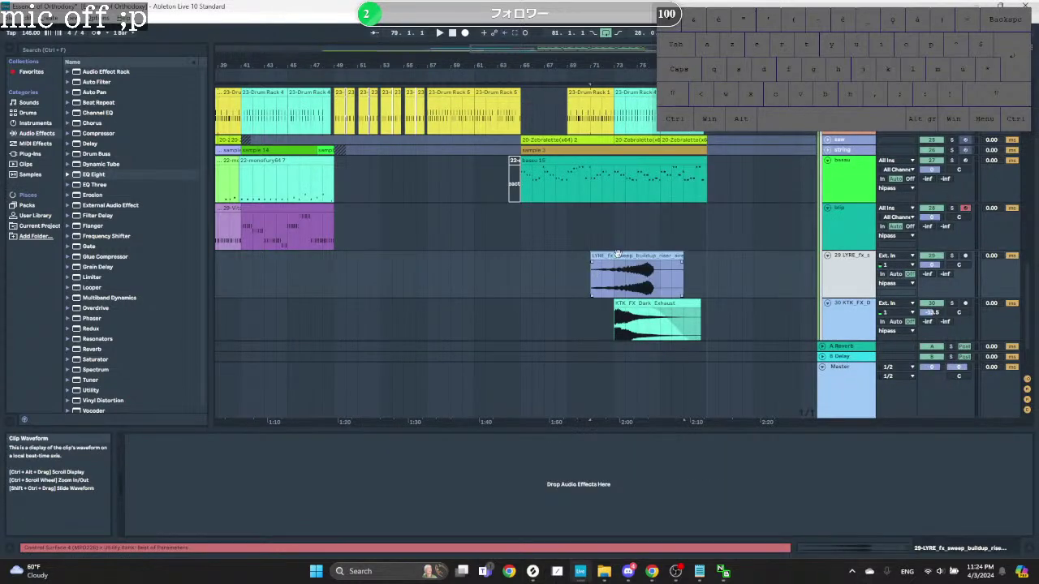
Step: Move the riser clip to start at bar 76 and turn off its warping
{"action": "left_click_drag", "start_coordinate": [622, 255], "coordinate": [684, 254]}
{"action": "double_click", "coordinate": [684, 254]}
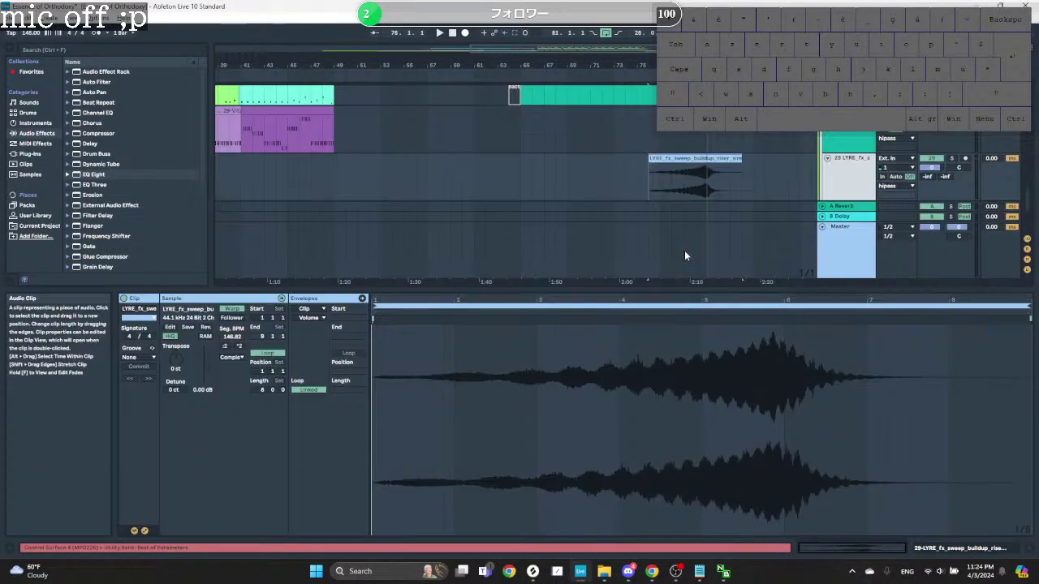
{"action": "left_click", "coordinate": [239, 312]}
{"action": "key", "text": "space"}
Step: Move the riser clip earlier to start just before bar 75 and trim the quiet tail off its end
{"action": "scroll", "coordinate": [712, 162], "scroll_direction": "up", "scroll_amount": 5}
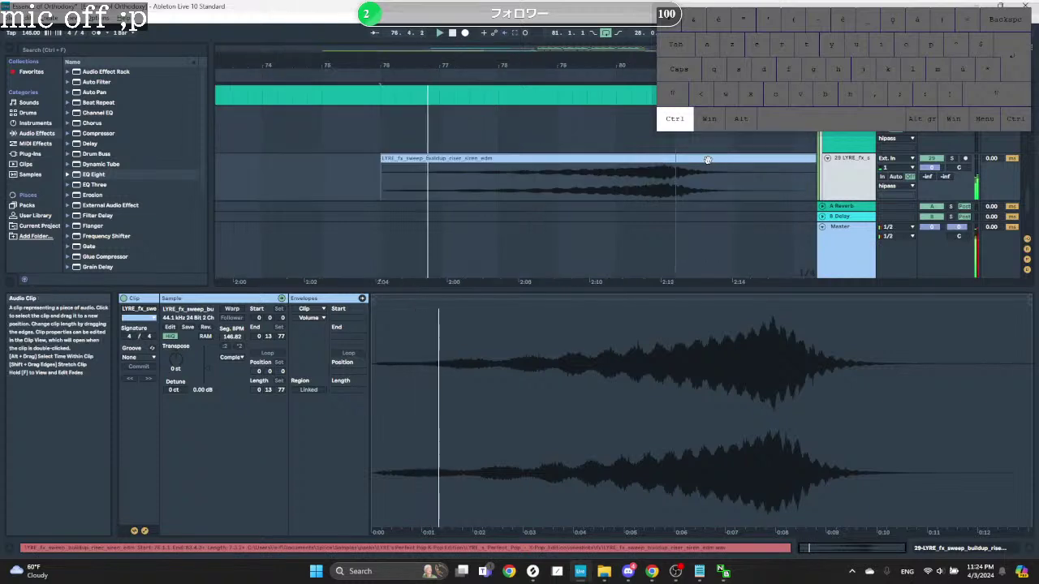
{"action": "left_click_drag", "start_coordinate": [707, 160], "coordinate": [642, 156]}
{"action": "left_click_drag", "start_coordinate": [789, 161], "coordinate": [634, 160]}
Step: Play back the riser to check its timing and nudge the clip slightly later
{"action": "left_click", "coordinate": [622, 172]}
{"action": "key", "text": "space"}
{"action": "key", "text": "space"}
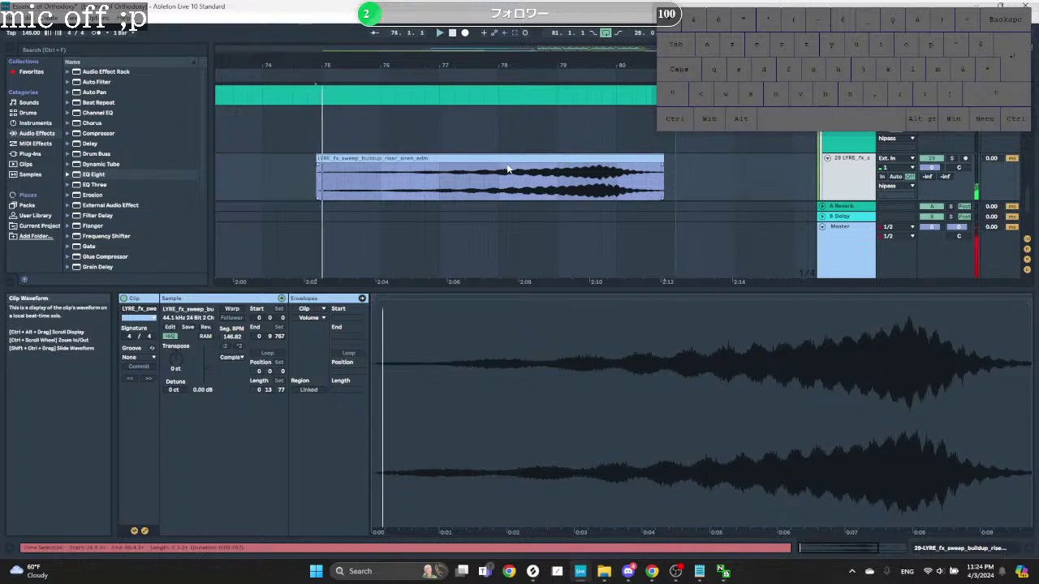
{"action": "key", "text": "space"}
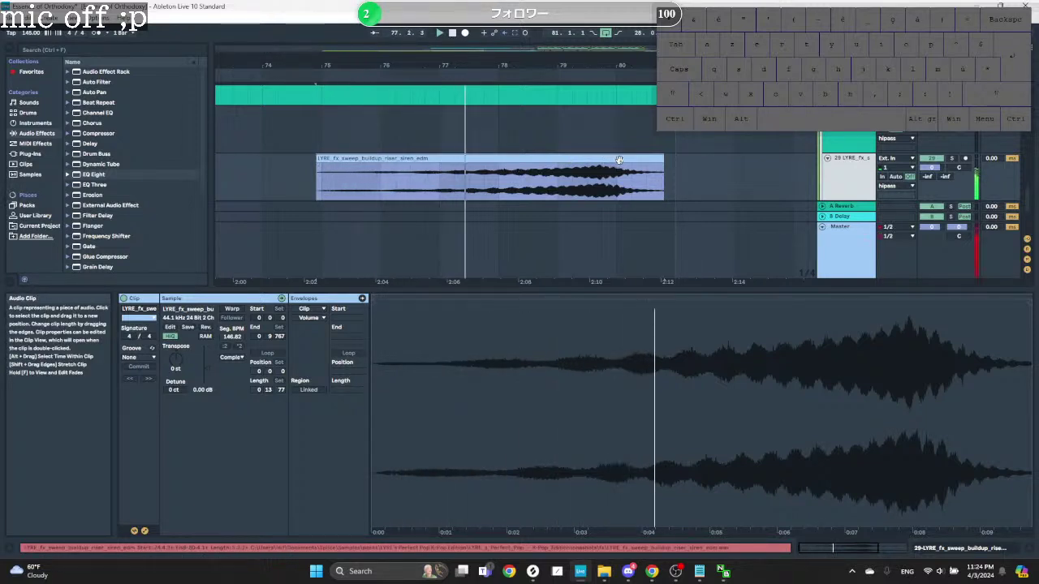
{"action": "left_click_drag", "start_coordinate": [618, 159], "coordinate": [622, 160]}
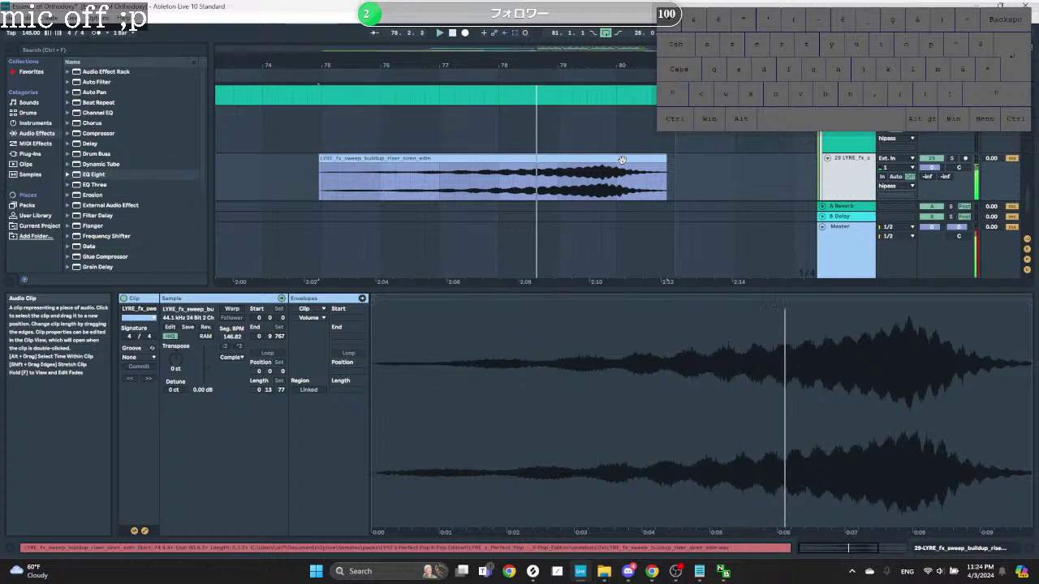
Step: Nudge the riser clip slightly later, fade it out from just before bar 79, and shorten its end to between bars 80 and 81
{"action": "left_click_drag", "start_coordinate": [622, 160], "coordinate": [625, 169]}
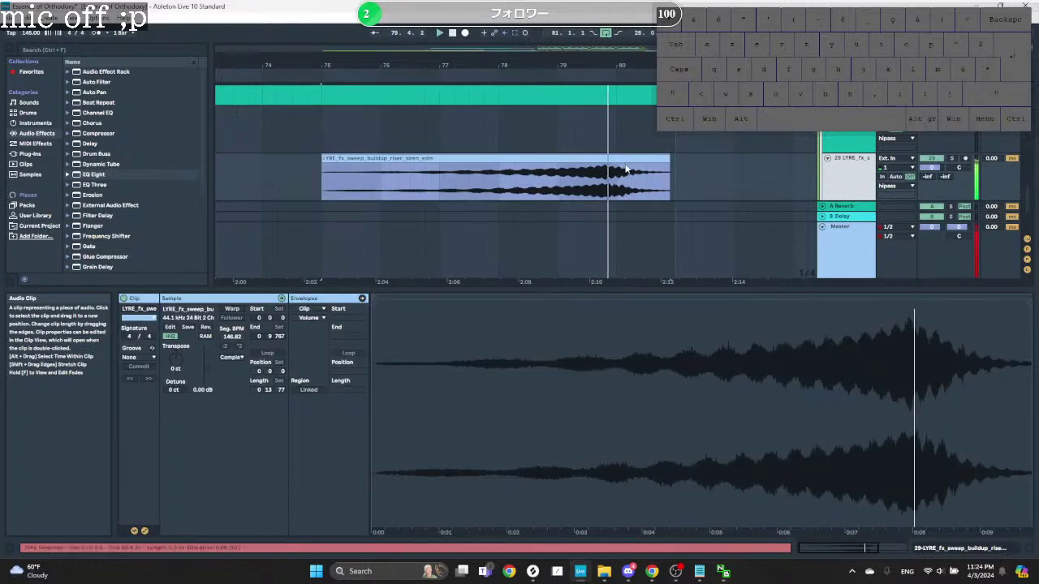
{"action": "left_click", "coordinate": [604, 178]}
{"action": "scroll", "coordinate": [604, 178], "scroll_direction": "up", "scroll_amount": 3}
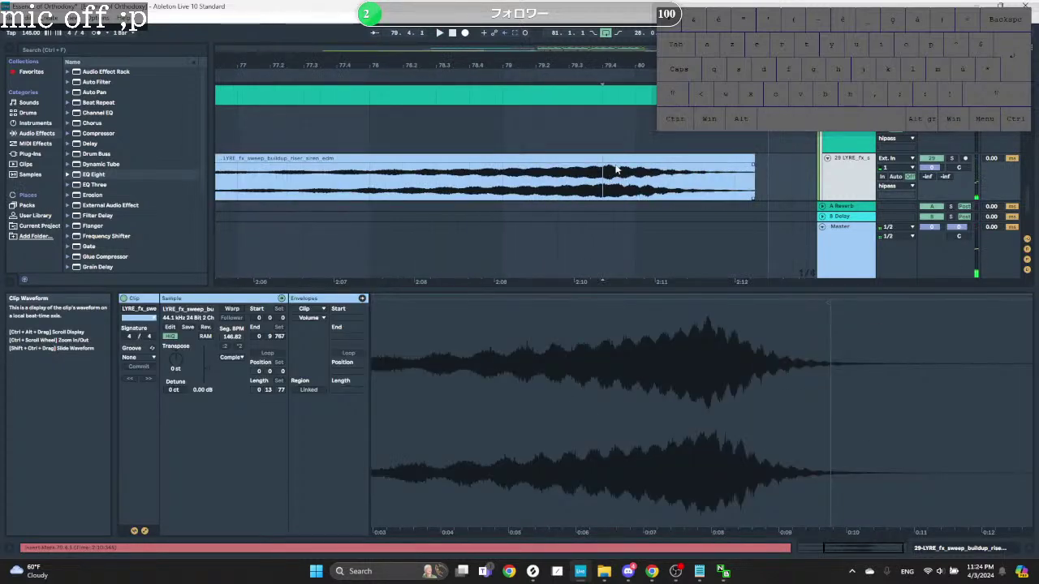
{"action": "left_click_drag", "start_coordinate": [610, 155], "coordinate": [490, 168]}
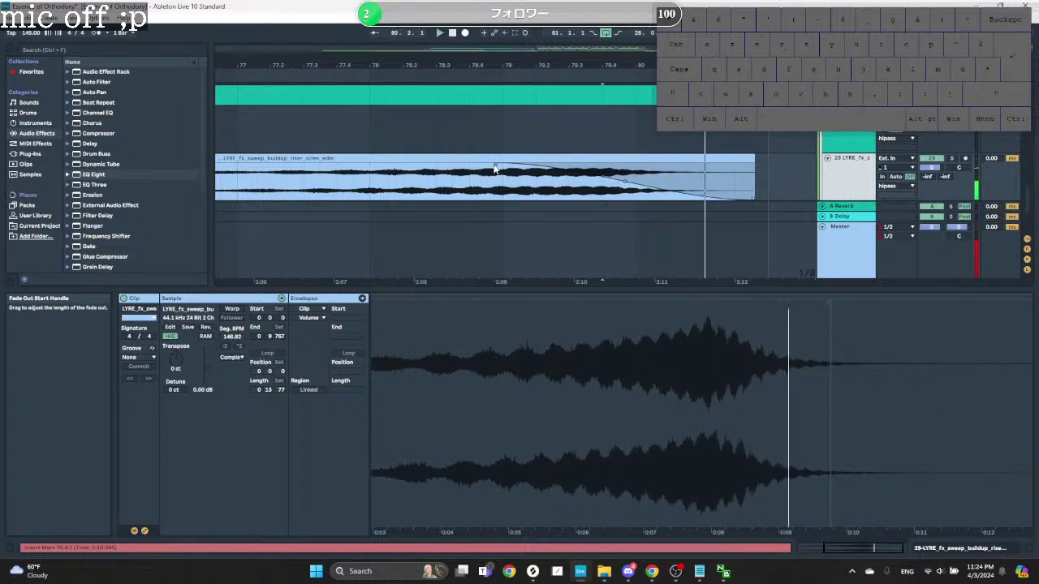
{"action": "left_click_drag", "start_coordinate": [753, 199], "coordinate": [694, 204]}
{"action": "scroll", "coordinate": [623, 188], "scroll_direction": "down", "scroll_amount": 4, "text": "ctrl"}
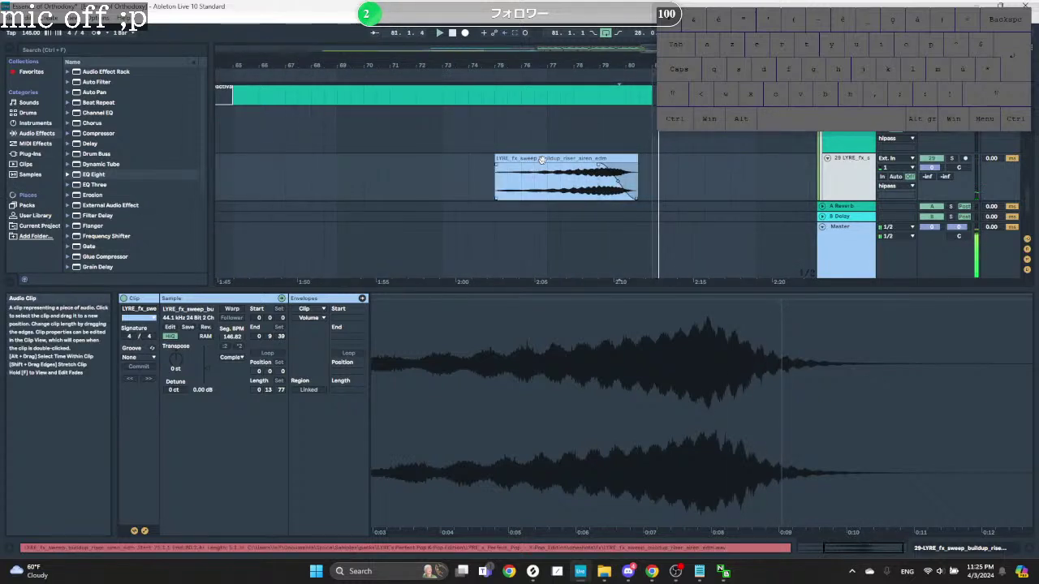
Step: Add EQ Three to the riser's track with GainLow at -22.8 dB and GainMid at -9.87 dB, and lower the track volume
{"action": "left_click", "coordinate": [542, 160]}
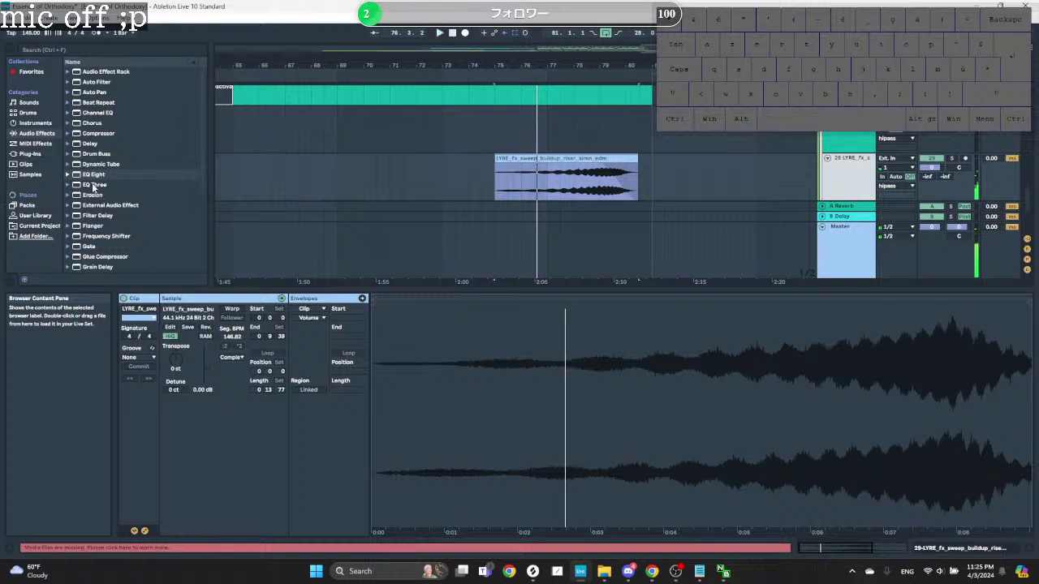
{"action": "left_click_drag", "start_coordinate": [93, 188], "coordinate": [568, 180]}
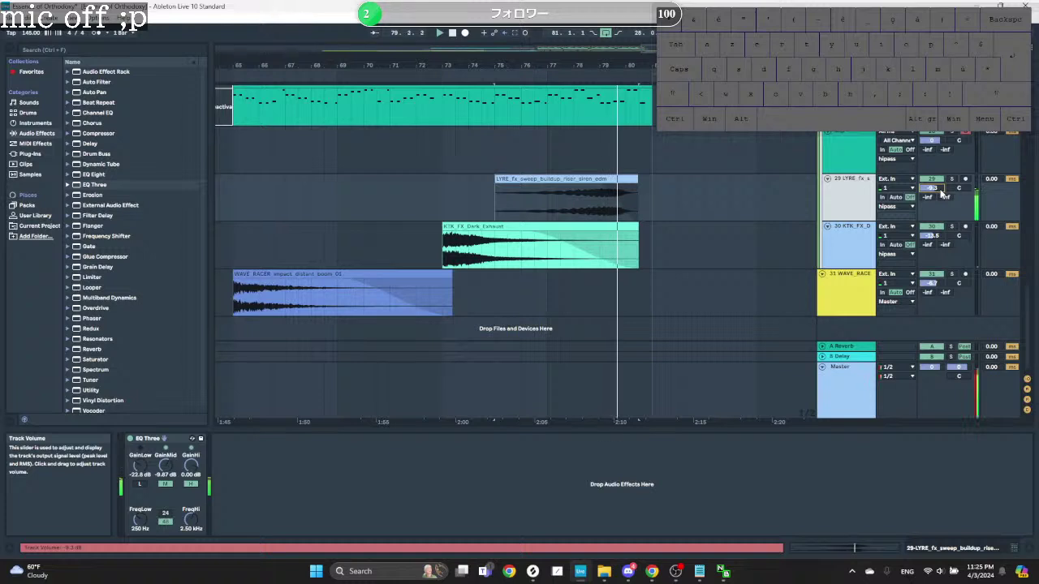
Step: Move the riser clip one bar later to start at bar 76 and place the insert marker at bar 81
{"action": "left_click_drag", "start_coordinate": [627, 178], "coordinate": [653, 177]}
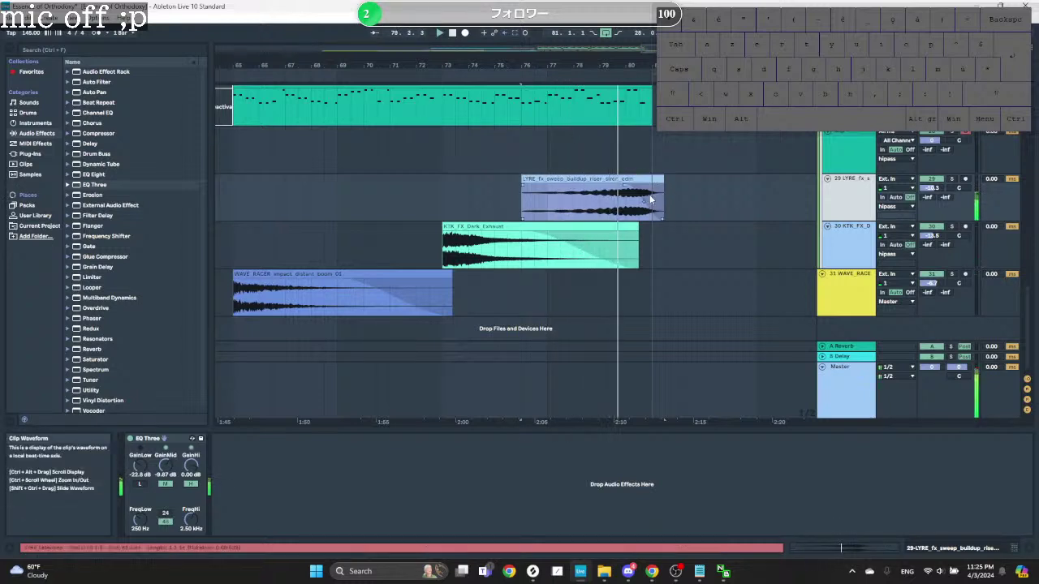
{"action": "left_click", "coordinate": [654, 195]}
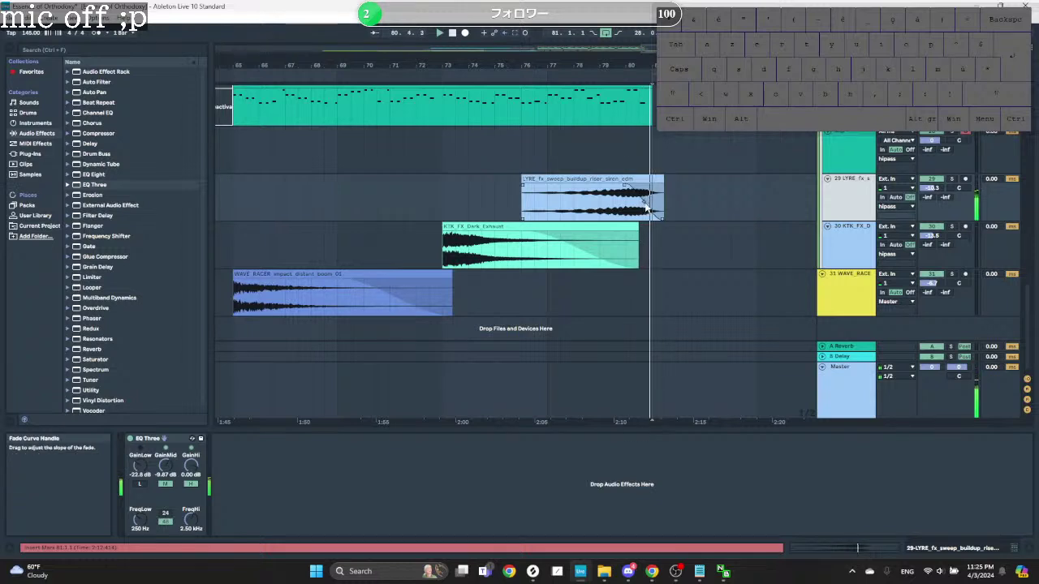
{"action": "scroll", "coordinate": [655, 195], "scroll_direction": "up", "scroll_amount": 5, "text": "ctrl"}
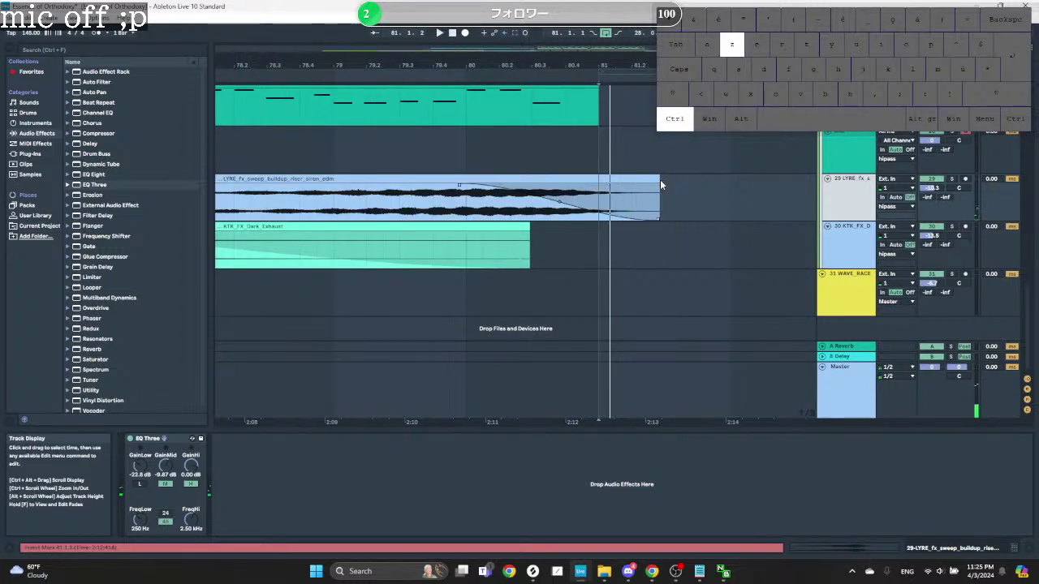
{"action": "left_click", "coordinate": [599, 203]}
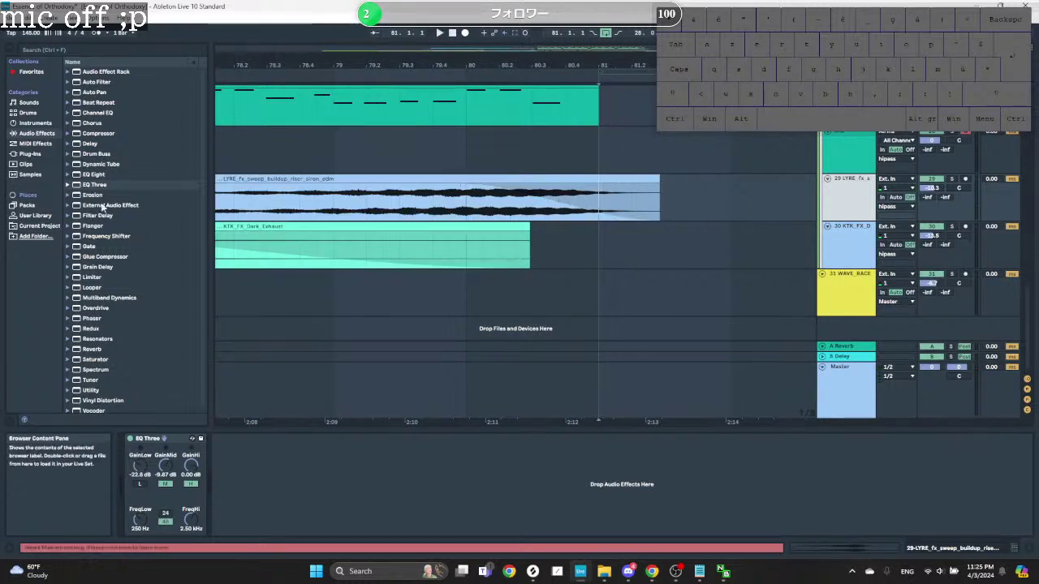
Step: Add Utility to the riser's track and automate its gain to drop to -inf dB at bar 81 and ramp back to 0 dB by bar 83
{"action": "scroll", "coordinate": [99, 207], "scroll_direction": "down", "scroll_amount": 1}
{"action": "left_click_drag", "start_coordinate": [92, 393], "coordinate": [240, 474]}
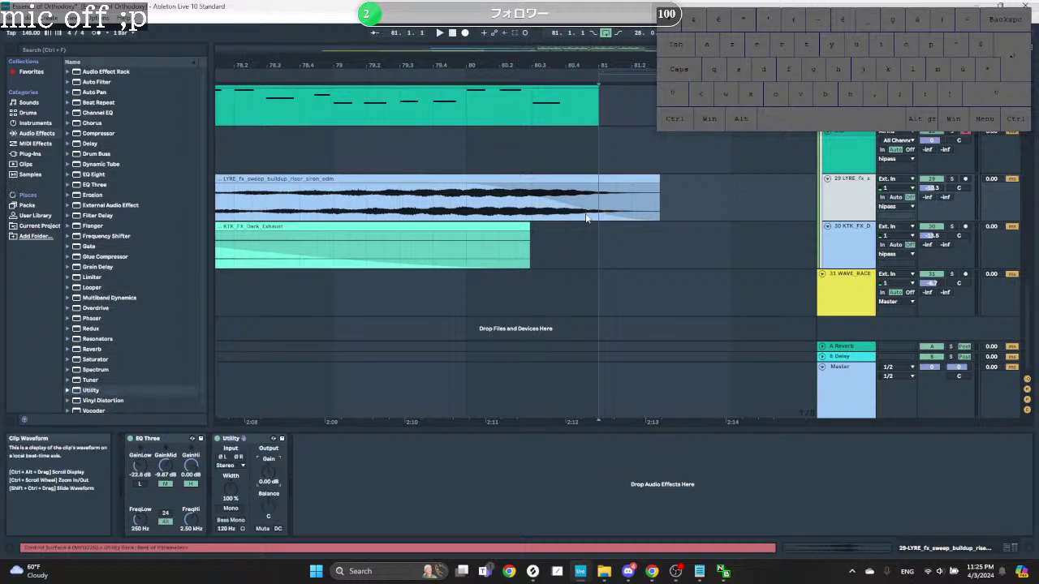
{"action": "left_click", "coordinate": [867, 71]}
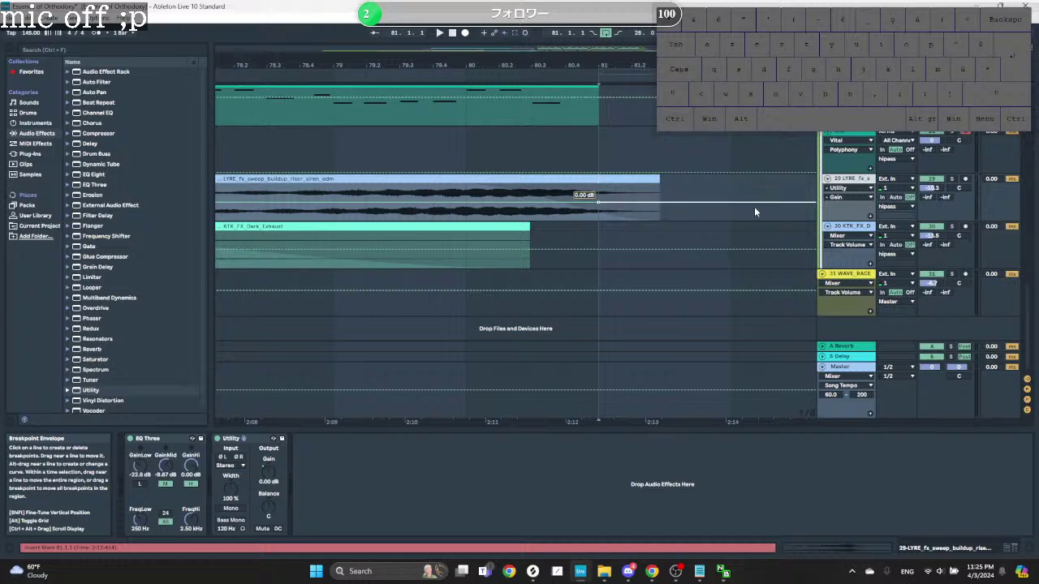
{"action": "scroll", "coordinate": [633, 211], "scroll_direction": "down", "scroll_amount": 3, "text": "ctrl"}
{"action": "left_click_drag", "start_coordinate": [616, 202], "coordinate": [617, 220]}
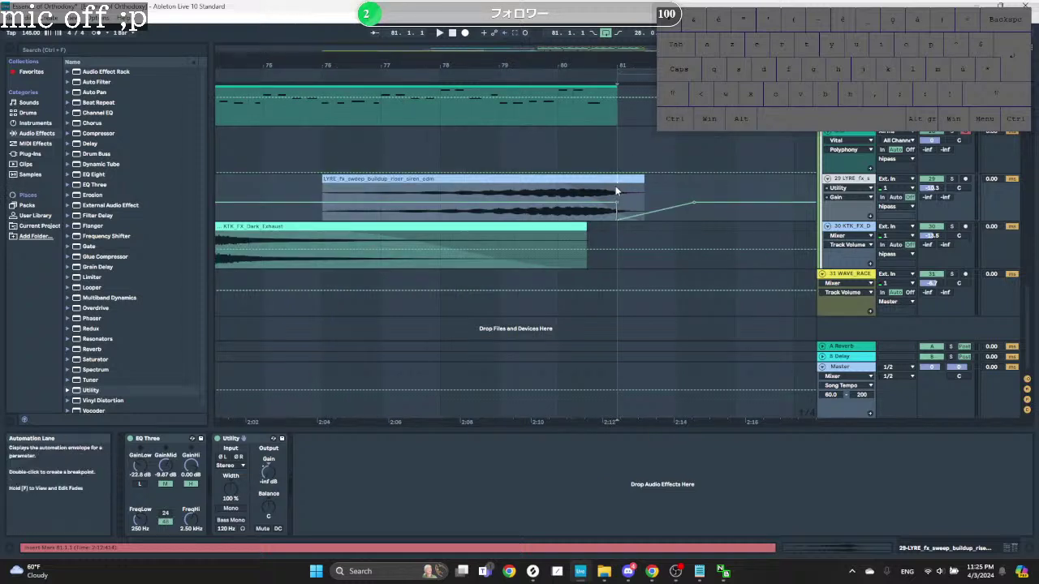
{"action": "left_click_drag", "start_coordinate": [694, 204], "coordinate": [732, 207]}
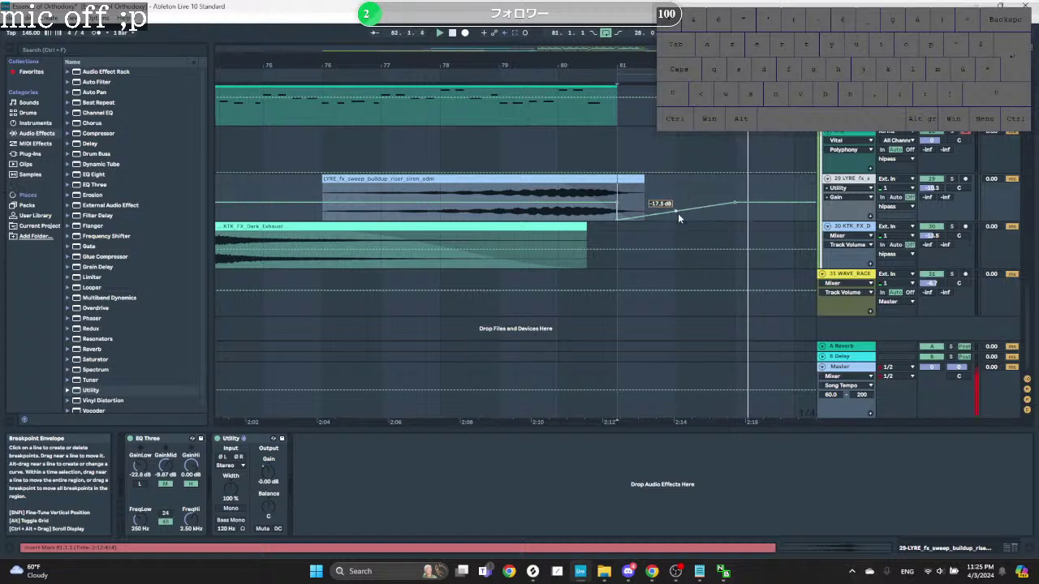
Step: Play back the transition from bar 73 and lower the KTK_FX_Dark_Exhaust track's volume to about -14.5 dB
{"action": "scroll", "coordinate": [678, 212], "scroll_direction": "down", "scroll_amount": 8}
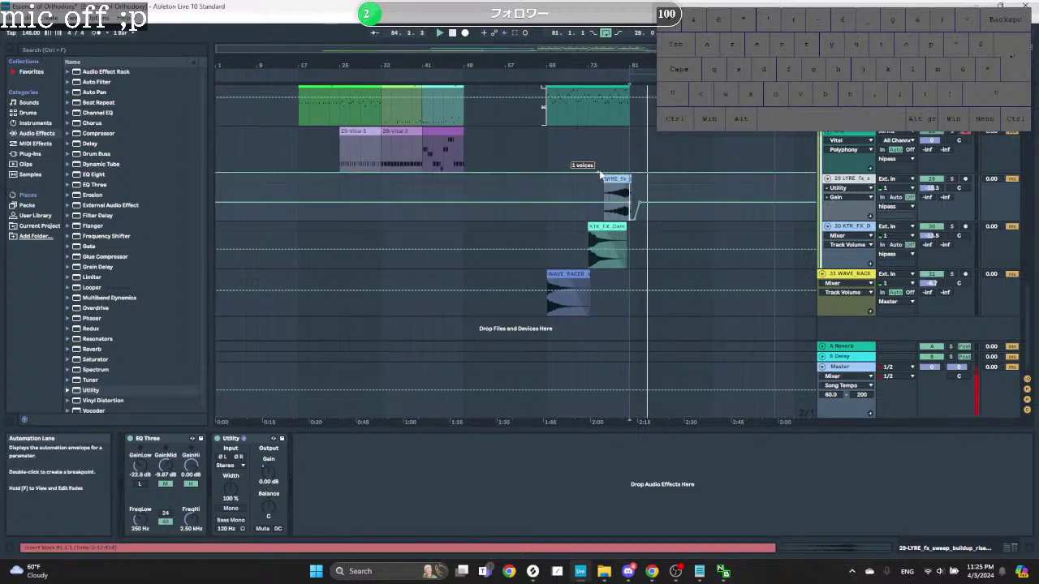
{"action": "left_click", "coordinate": [589, 186]}
{"action": "scroll", "coordinate": [649, 232], "scroll_direction": "up", "scroll_amount": 3}
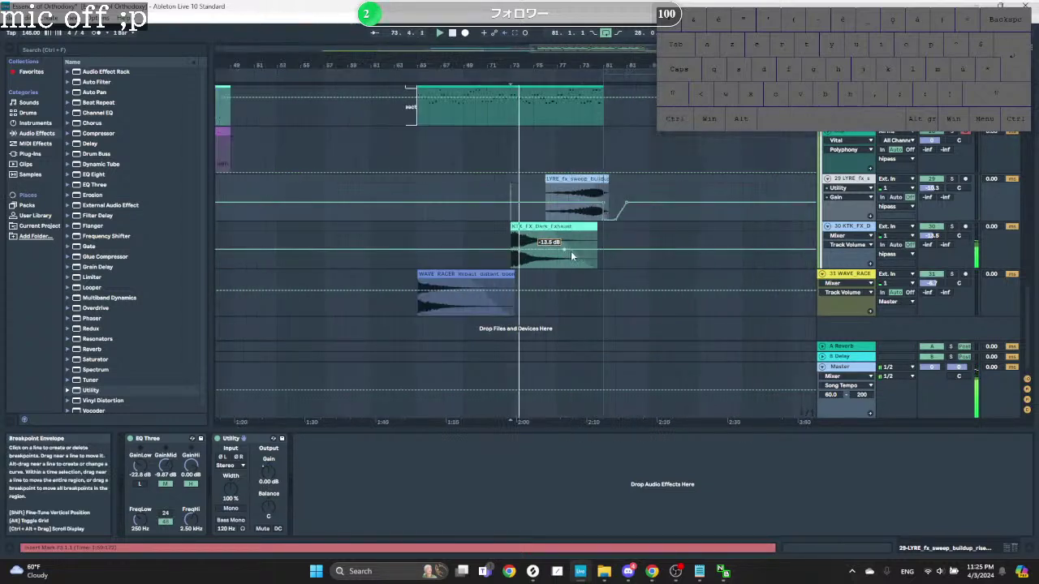
{"action": "left_click", "coordinate": [682, 271]}
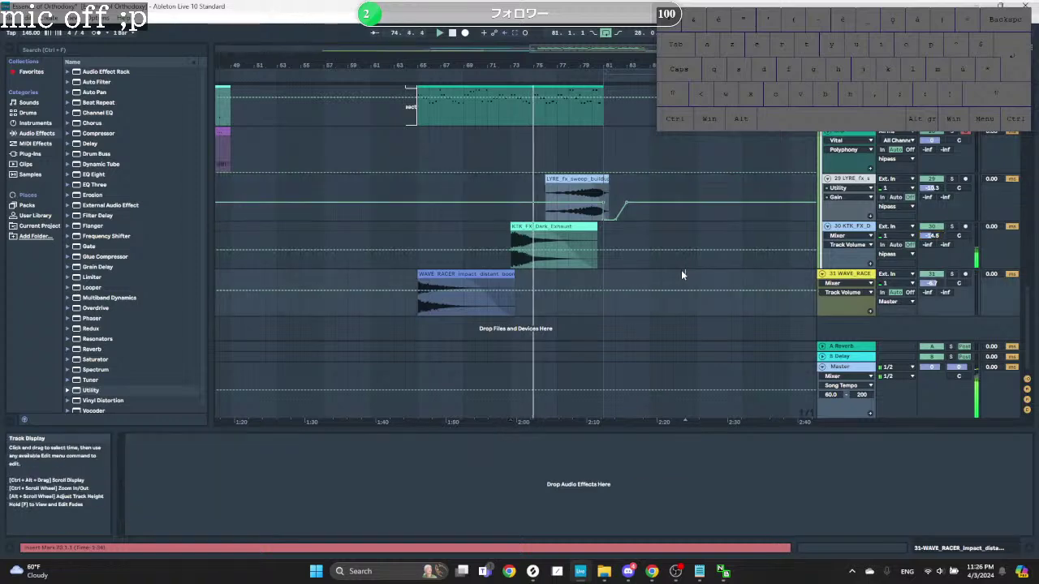
Step: Copy the KTK_FX_Dark_Exhaust impact clip and paste it at bar 33 on the same track
{"action": "scroll", "coordinate": [653, 271], "scroll_direction": "down", "scroll_amount": 3}
{"action": "left_click", "coordinate": [314, 224], "text": "ctrl"}
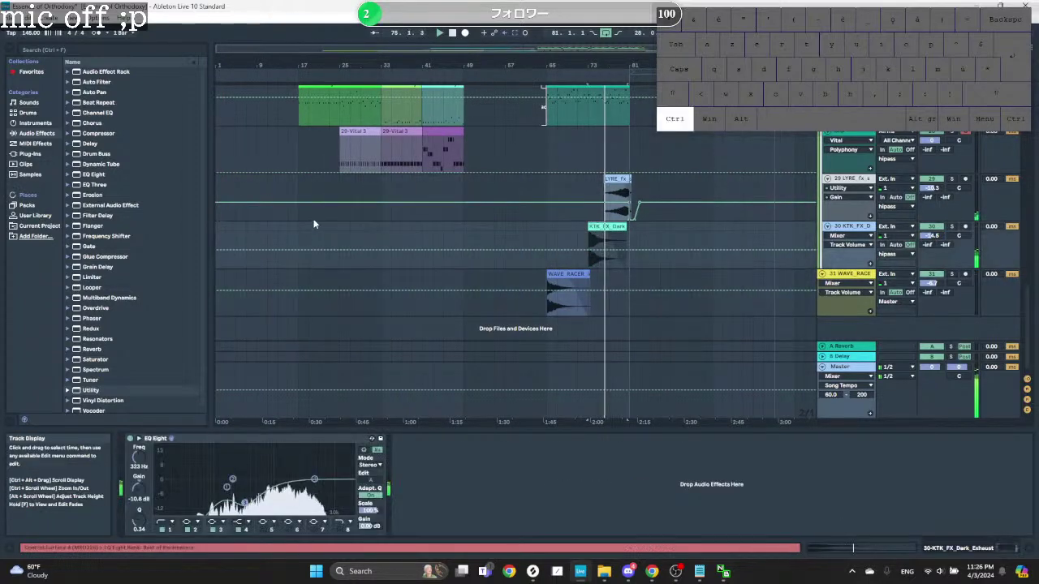
{"action": "left_click", "coordinate": [302, 228]}
{"action": "scroll", "coordinate": [303, 233], "scroll_direction": "up", "scroll_amount": 1}
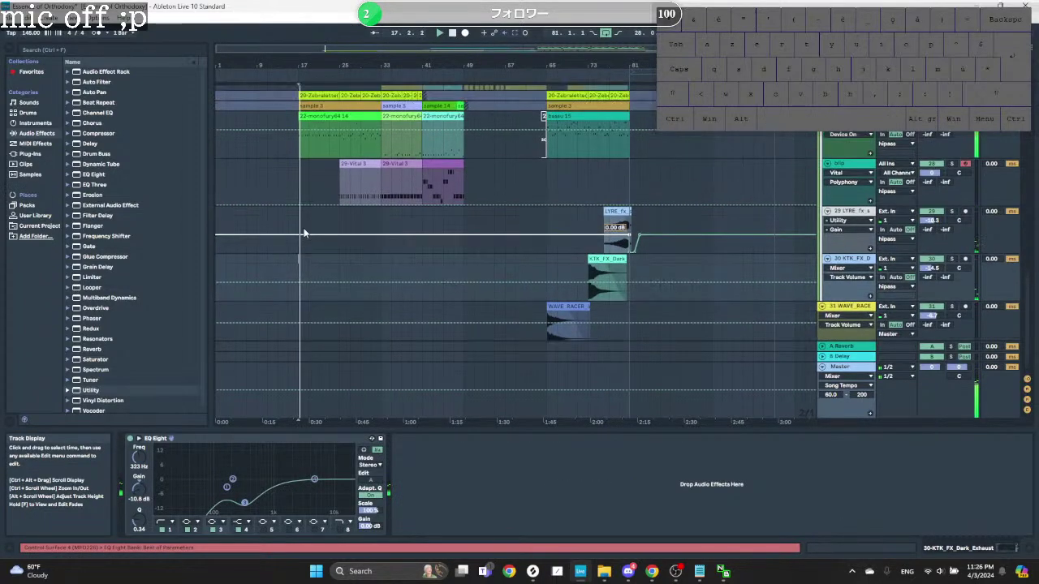
{"action": "scroll", "coordinate": [306, 237], "scroll_direction": "up", "scroll_amount": 1}
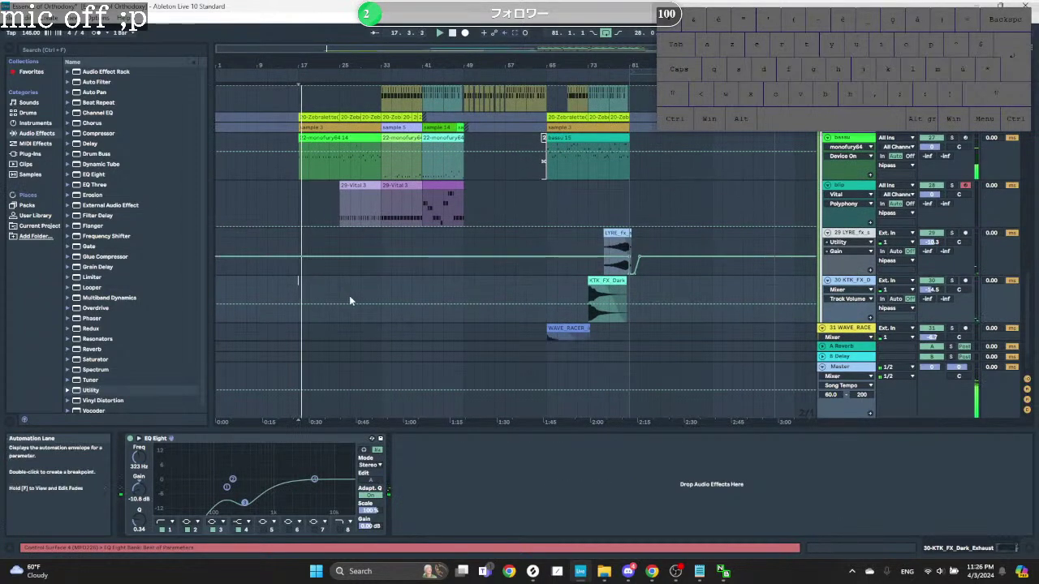
{"action": "left_click", "coordinate": [384, 275]}
{"action": "key", "text": "ctrl+v"}
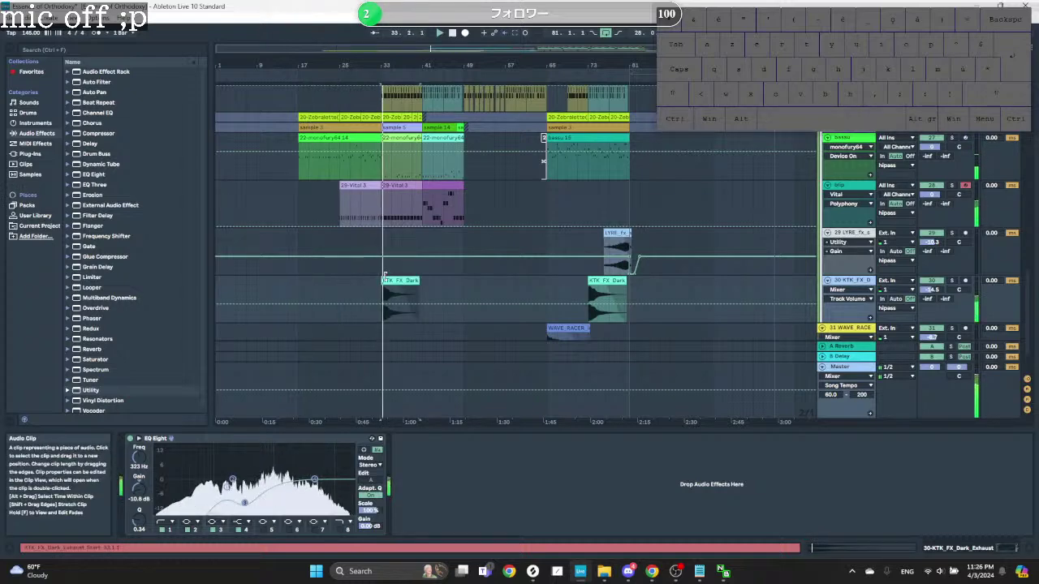
{"action": "scroll", "coordinate": [403, 280], "scroll_direction": "up", "scroll_amount": 3}
{"action": "scroll", "coordinate": [403, 279], "scroll_direction": "down", "scroll_amount": 3}
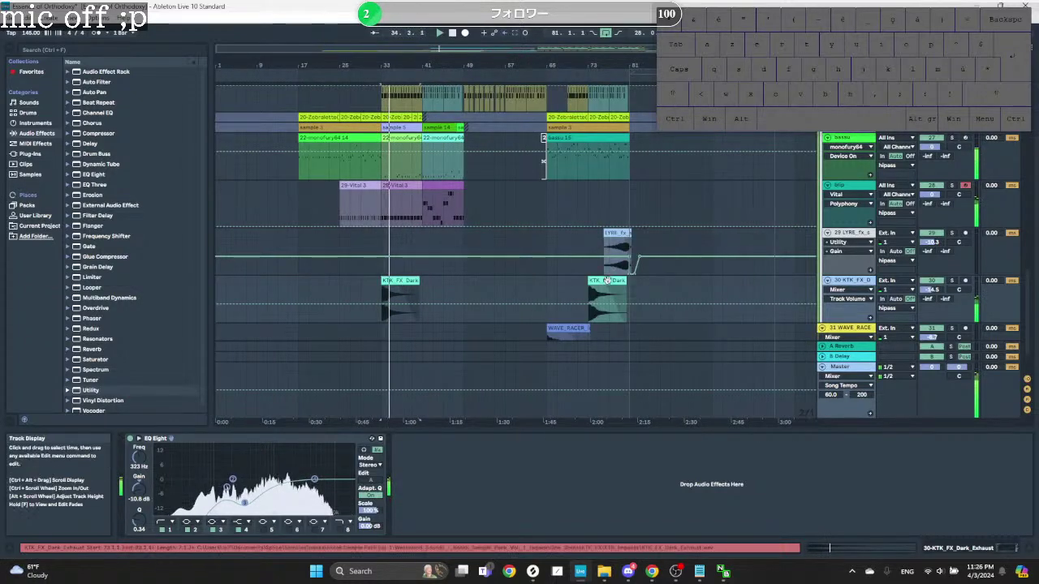
{"action": "scroll", "coordinate": [607, 280], "scroll_direction": "down", "scroll_amount": 1}
{"action": "left_click", "coordinate": [460, 307]}
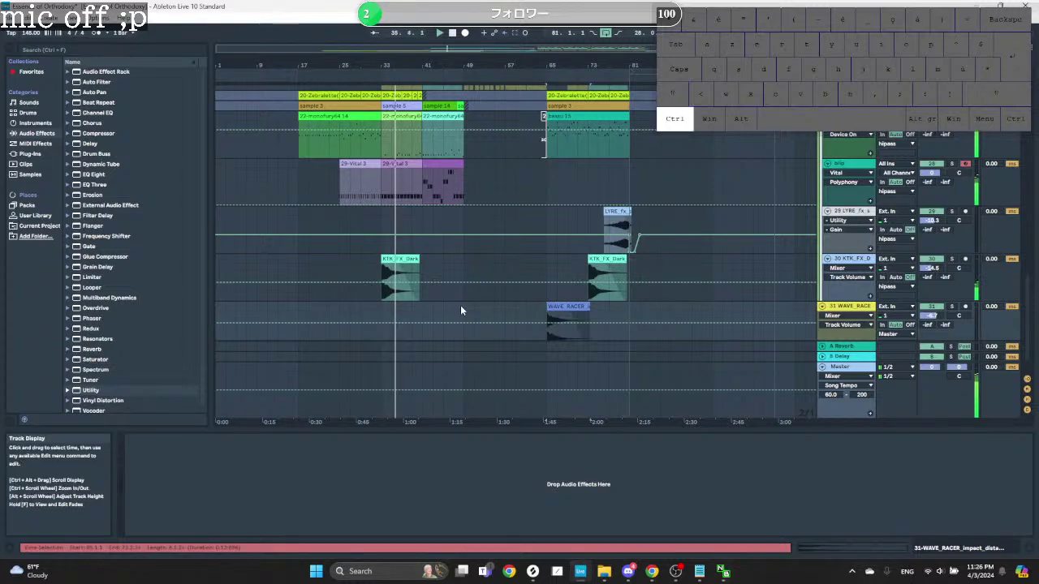
{"action": "scroll", "coordinate": [433, 307], "scroll_direction": "up", "scroll_amount": 4, "text": "ctrl"}
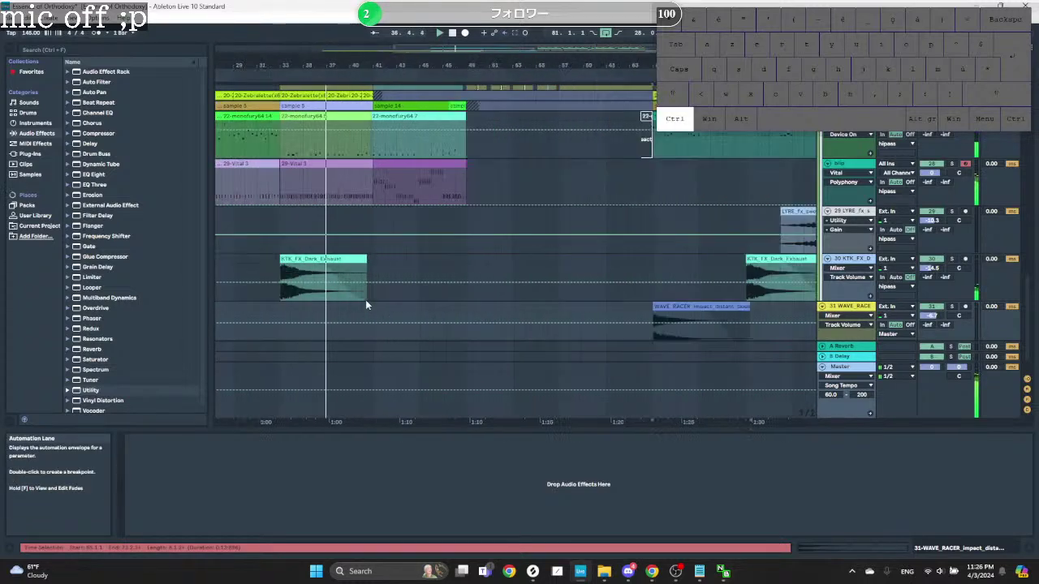
{"action": "scroll", "coordinate": [365, 299], "scroll_direction": "down", "scroll_amount": 4, "text": "ctrl"}
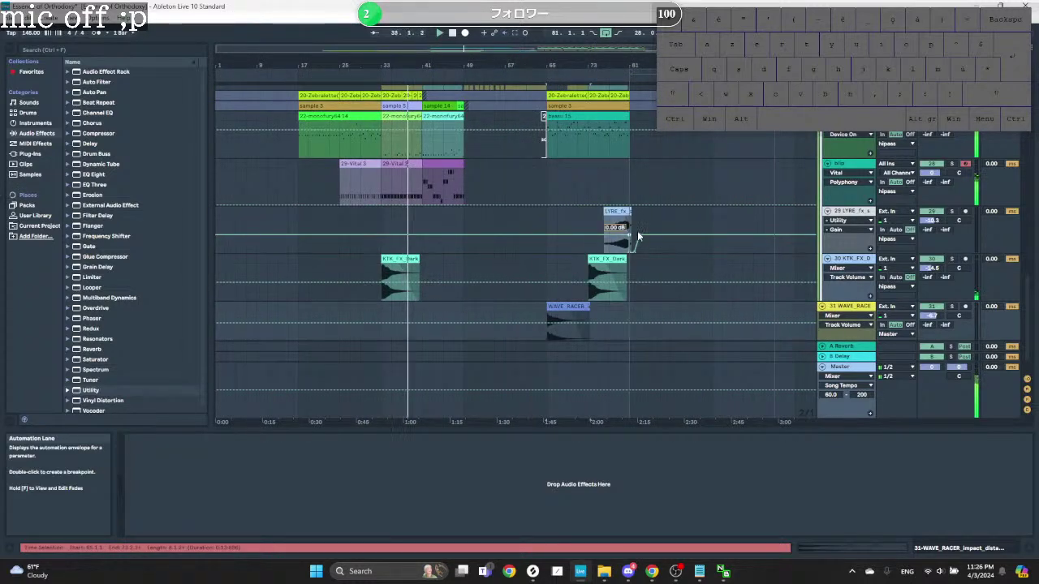
Step: Insert a new audio track below the riser's track and switch to Splice
{"action": "left_click", "coordinate": [622, 213]}
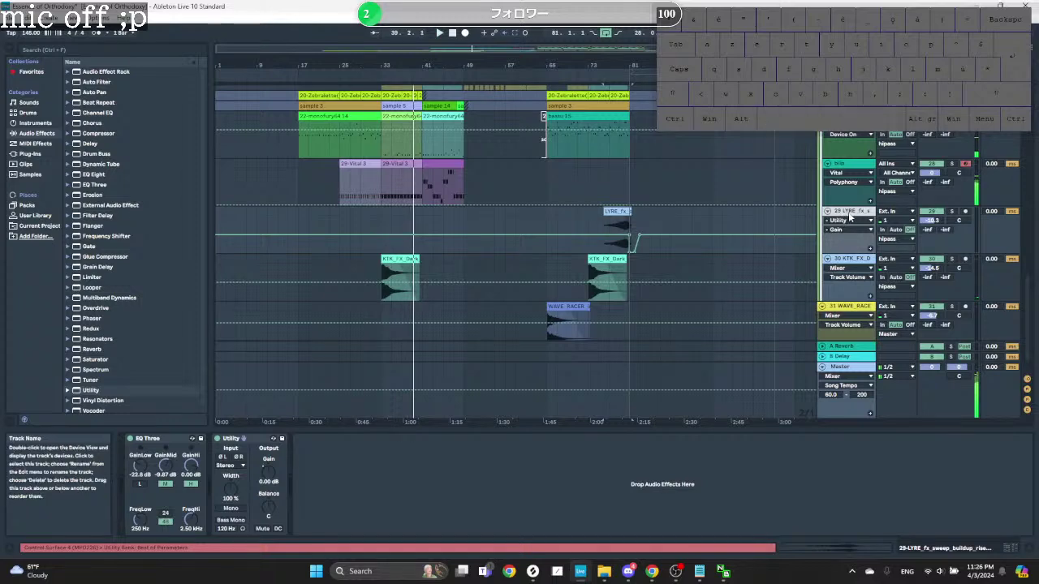
{"action": "key", "text": "ctrl+t"}
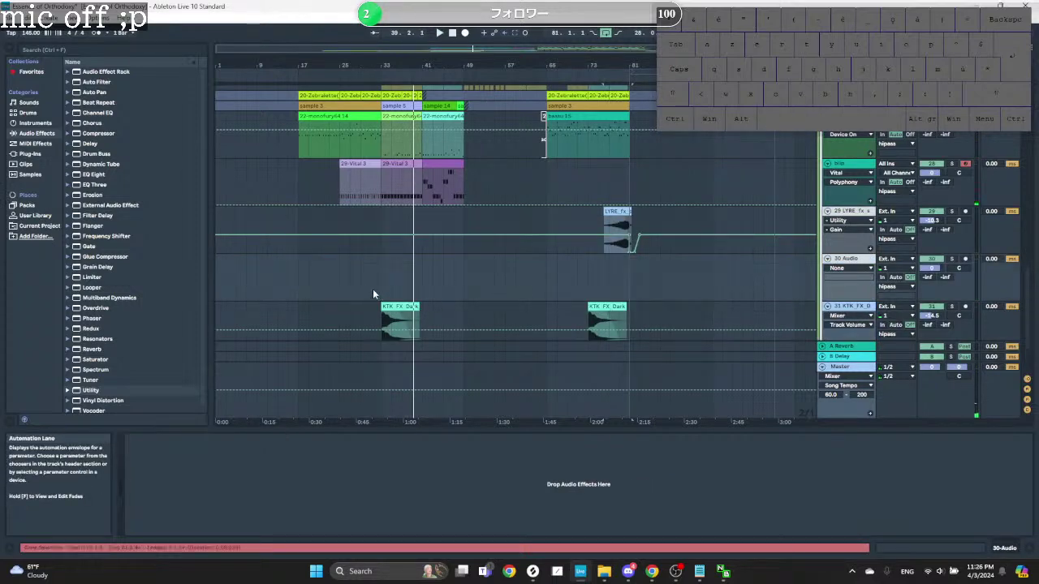
{"action": "key", "text": "alt+Tab"}
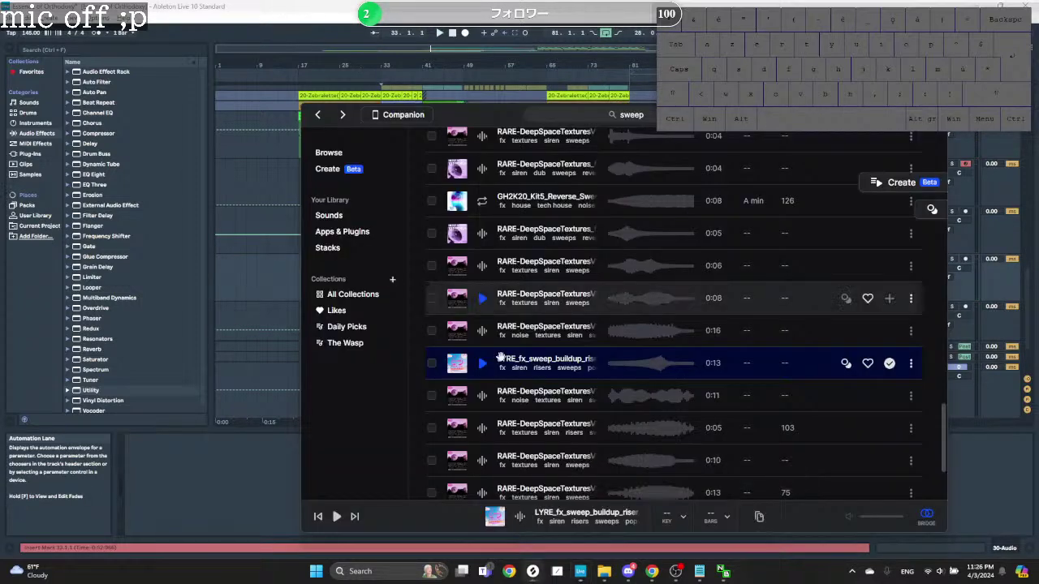
Step: Open page 6 of the siren sweep search results, look through it and preview the MXE_fx_bass_drop_sweep sample
{"action": "scroll", "coordinate": [495, 361], "scroll_direction": "down", "scroll_amount": 2}
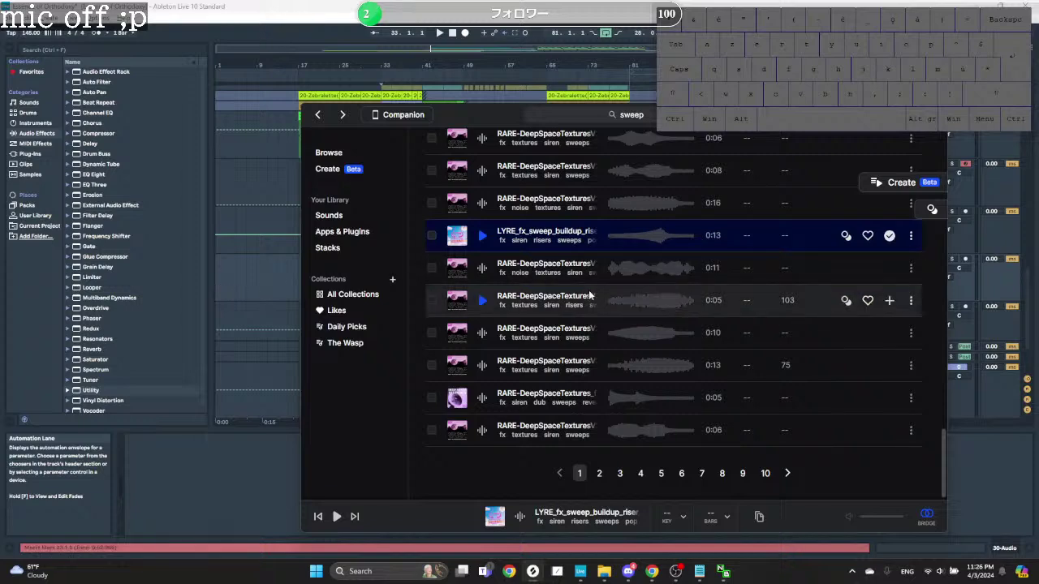
{"action": "left_click", "coordinate": [680, 473]}
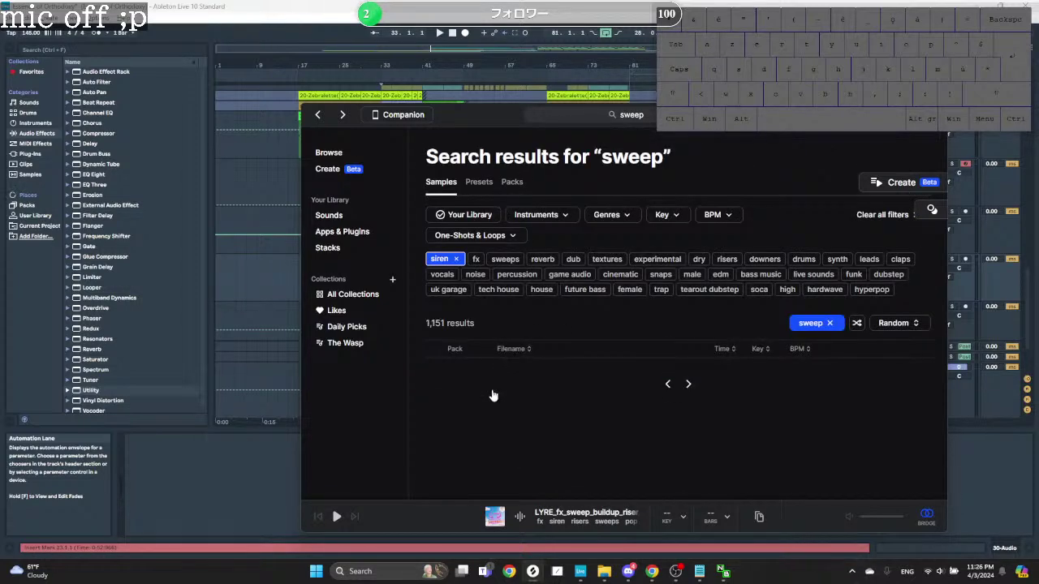
{"action": "scroll", "coordinate": [492, 395], "scroll_direction": "down", "scroll_amount": 5}
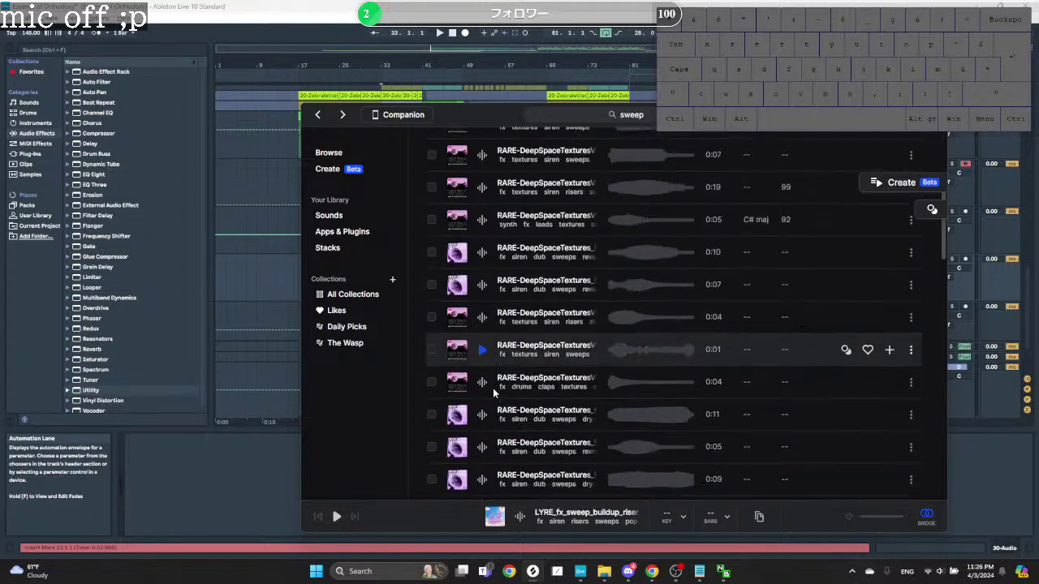
{"action": "scroll", "coordinate": [493, 394], "scroll_direction": "down", "scroll_amount": 5}
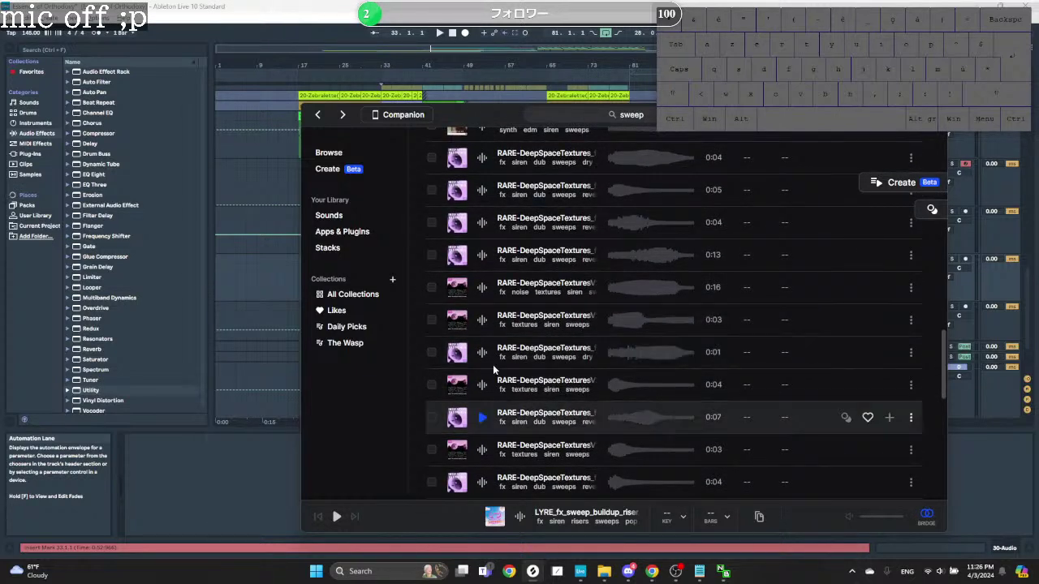
{"action": "scroll", "coordinate": [495, 381], "scroll_direction": "down", "scroll_amount": 2}
{"action": "scroll", "coordinate": [496, 381], "scroll_direction": "down", "scroll_amount": 3}
{"action": "scroll", "coordinate": [487, 243], "scroll_direction": "up", "scroll_amount": 1}
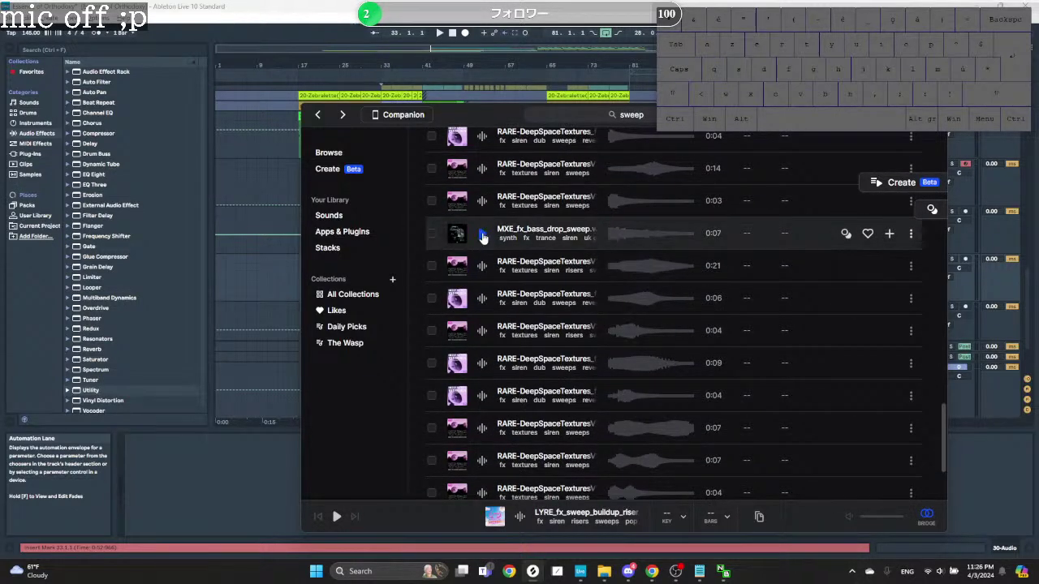
{"action": "left_click", "coordinate": [483, 235]}
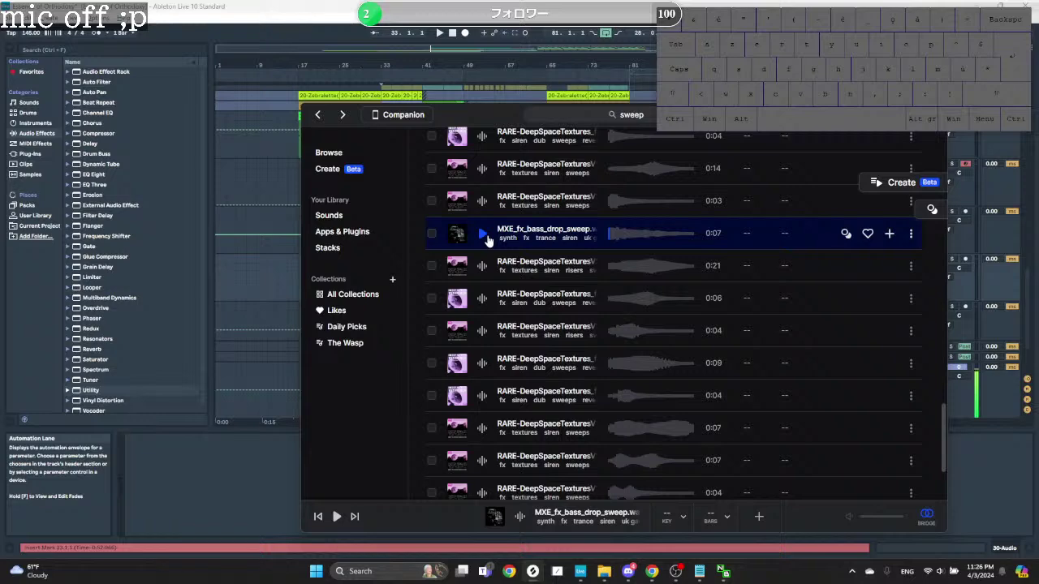
{"action": "scroll", "coordinate": [487, 374], "scroll_direction": "down", "scroll_amount": 3}
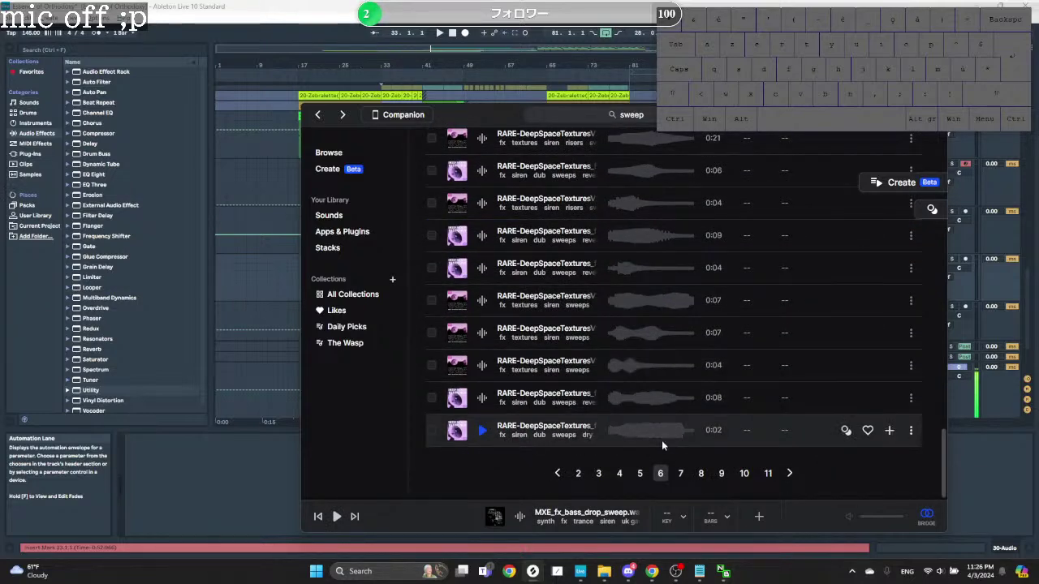
Step: Open page 7 of the siren sweep results and preview the two BULLYFINGER_fx_one_shot samples
{"action": "left_click", "coordinate": [680, 473]}
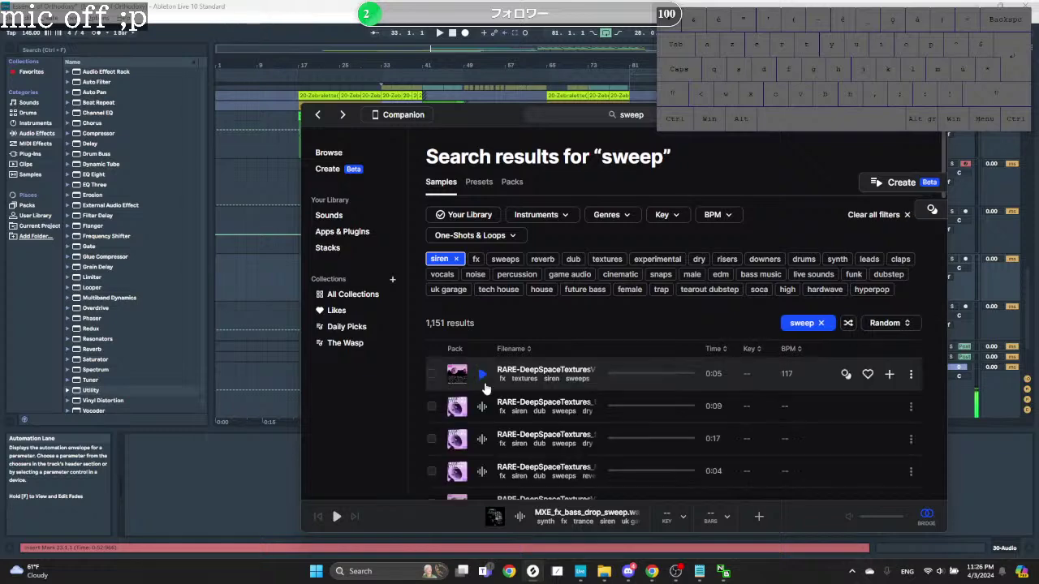
{"action": "scroll", "coordinate": [485, 388], "scroll_direction": "down", "scroll_amount": 5}
{"action": "scroll", "coordinate": [485, 386], "scroll_direction": "up", "scroll_amount": 1}
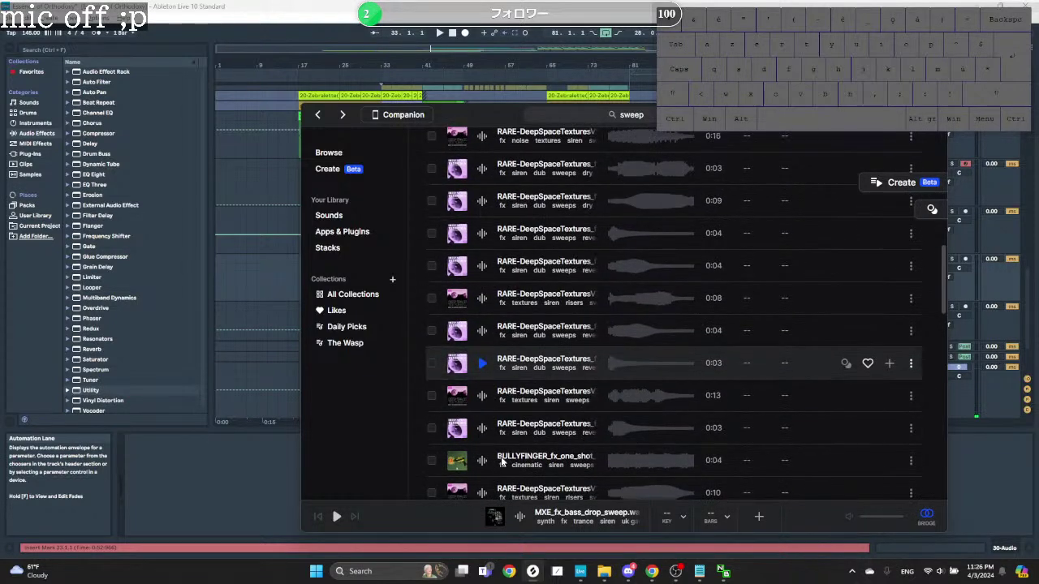
{"action": "left_click", "coordinate": [484, 461]}
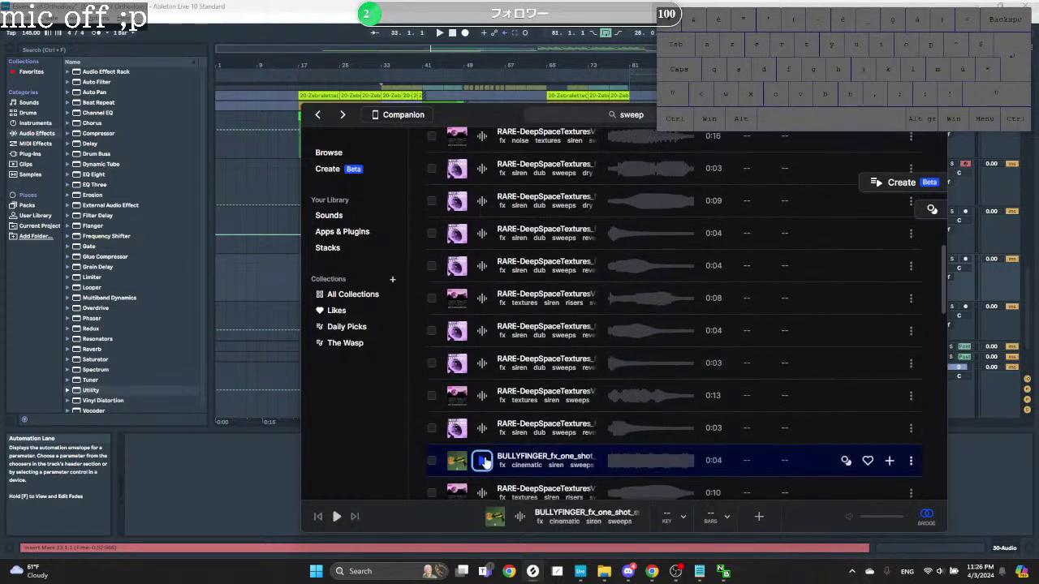
{"action": "scroll", "coordinate": [486, 392], "scroll_direction": "down", "scroll_amount": 2}
{"action": "left_click", "coordinate": [478, 398]}
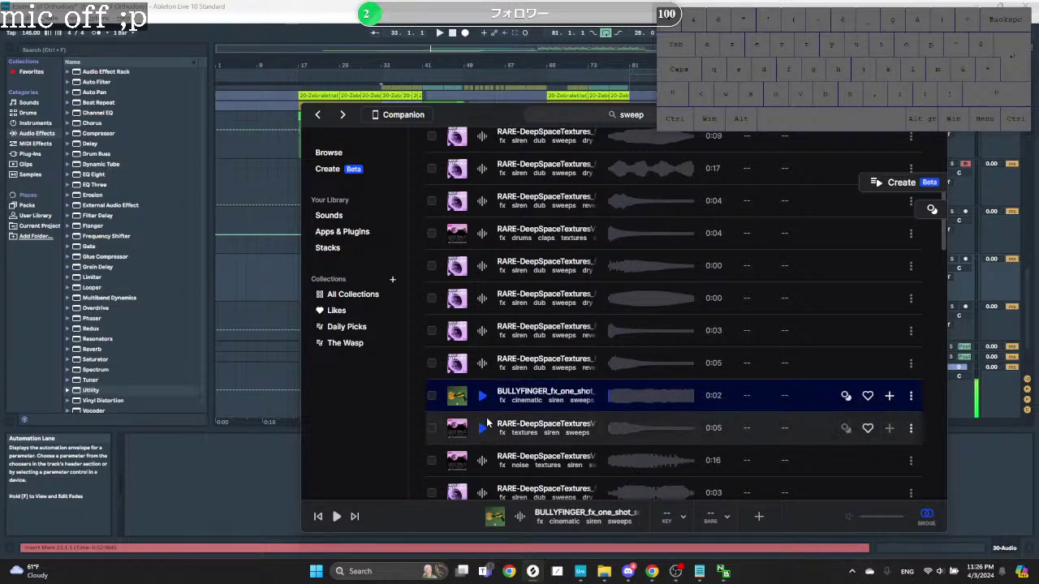
Step: Find the THIEVES_fx_one_shot_siren sample on the same results page, preview it and add it to the library
{"action": "scroll", "coordinate": [483, 416], "scroll_direction": "down", "scroll_amount": 3}
{"action": "scroll", "coordinate": [485, 422], "scroll_direction": "down", "scroll_amount": 5}
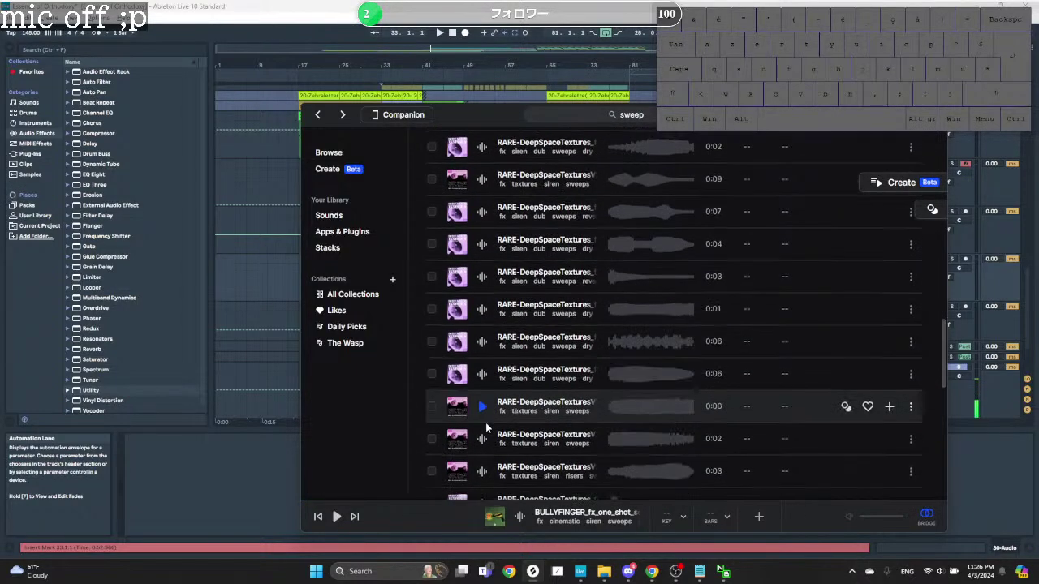
{"action": "left_click", "coordinate": [482, 353]}
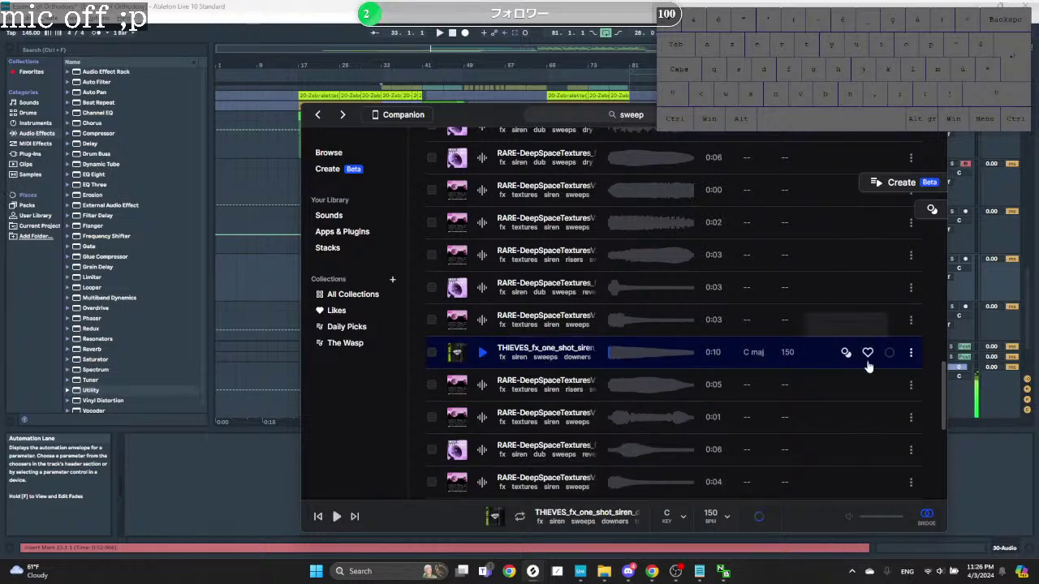
{"action": "left_click", "coordinate": [846, 353]}
Step: Return to Ableton Live, set the insert marker at bar 41 on the empty audio track and play back briefly
{"action": "left_click", "coordinate": [278, 288]}
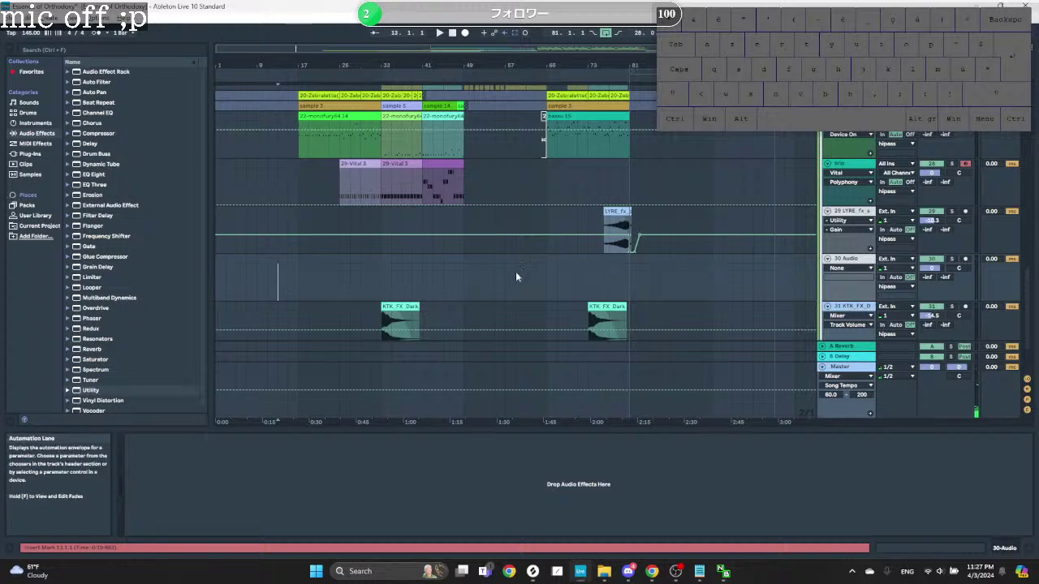
{"action": "left_click", "coordinate": [423, 244]}
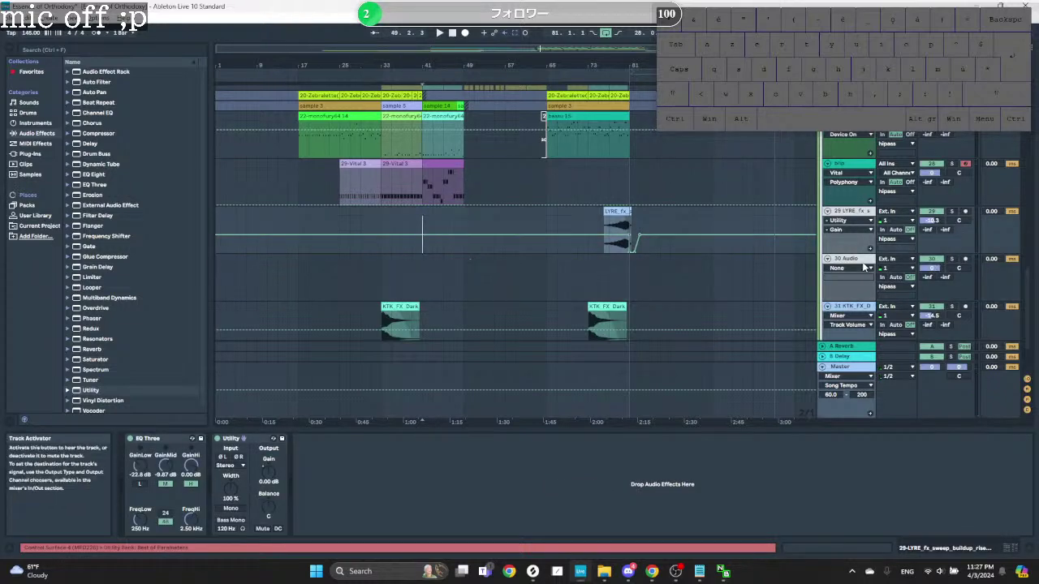
{"action": "left_click", "coordinate": [422, 256]}
{"action": "scroll", "coordinate": [663, 261], "scroll_direction": "up", "scroll_amount": 3}
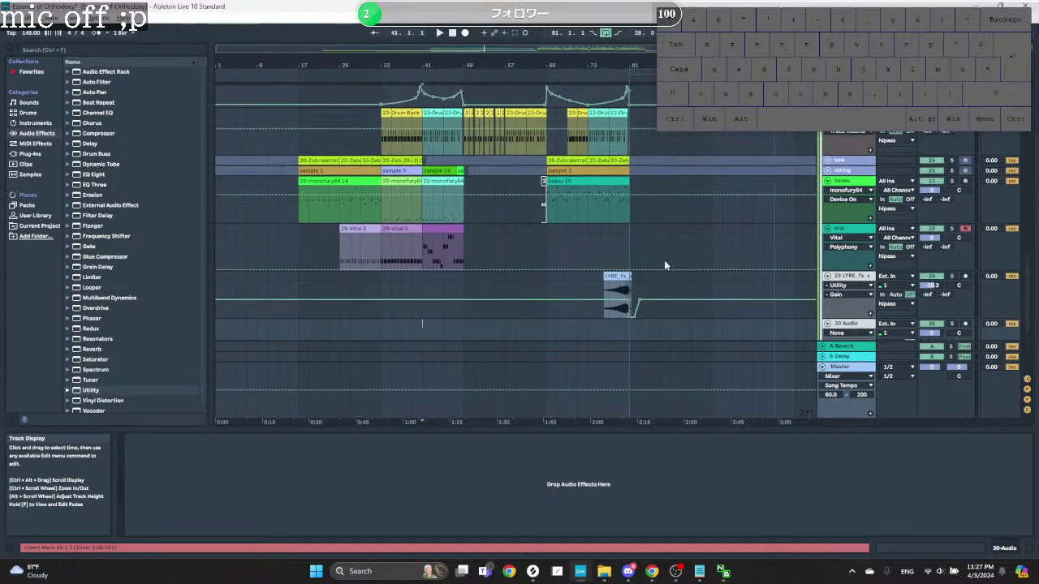
{"action": "scroll", "coordinate": [495, 317], "scroll_direction": "down", "scroll_amount": 2}
{"action": "key", "text": "space"}
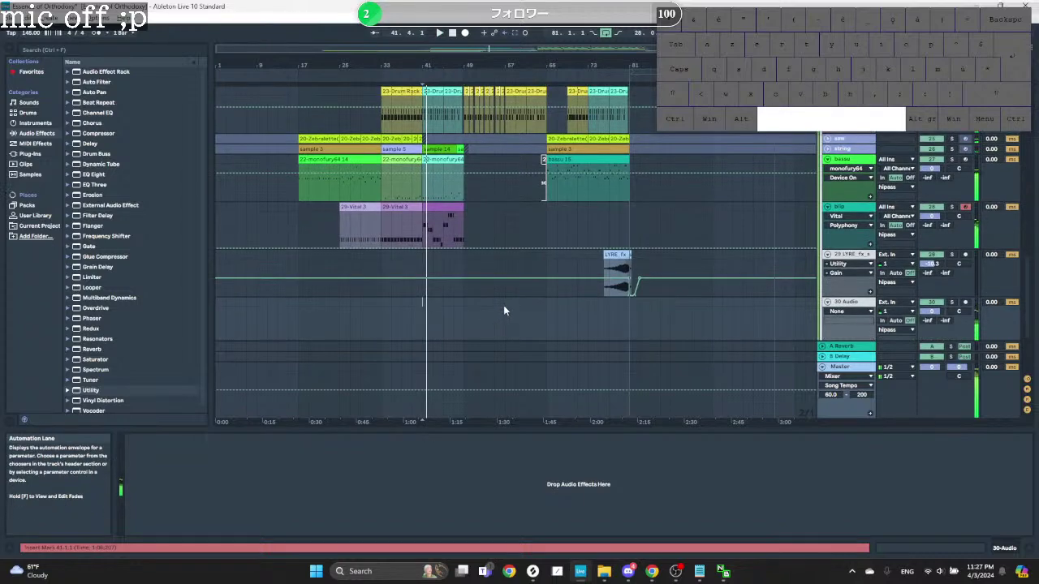
{"action": "key", "text": "space"}
Step: Check the Splice Bridge track near the start of the track list while starting and stopping playback around bar 15
{"action": "scroll", "coordinate": [755, 236], "scroll_direction": "up", "scroll_amount": 10}
{"action": "scroll", "coordinate": [761, 225], "scroll_direction": "up", "scroll_amount": 5}
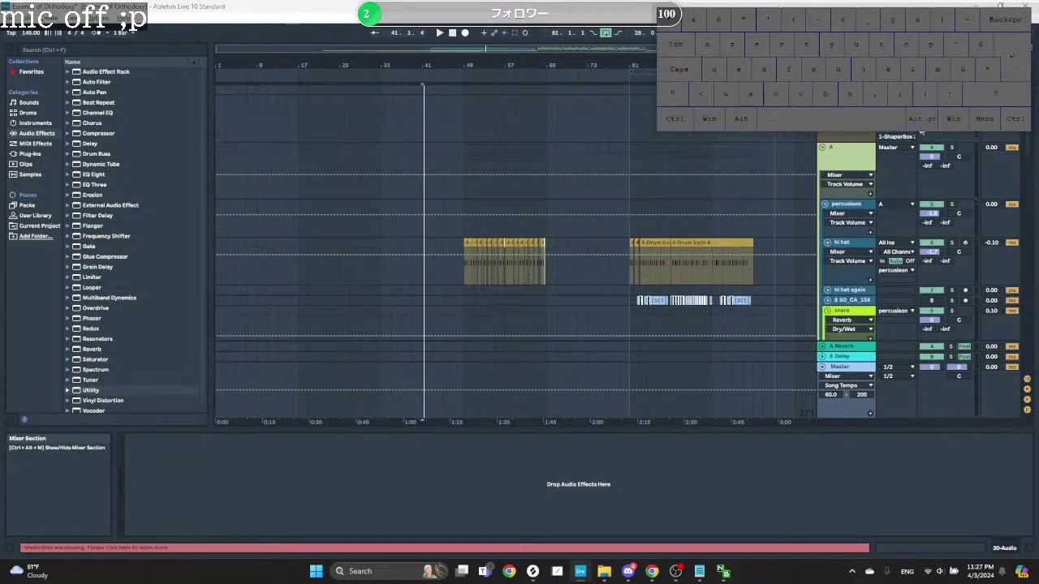
{"action": "key", "text": "alt+Tab"}
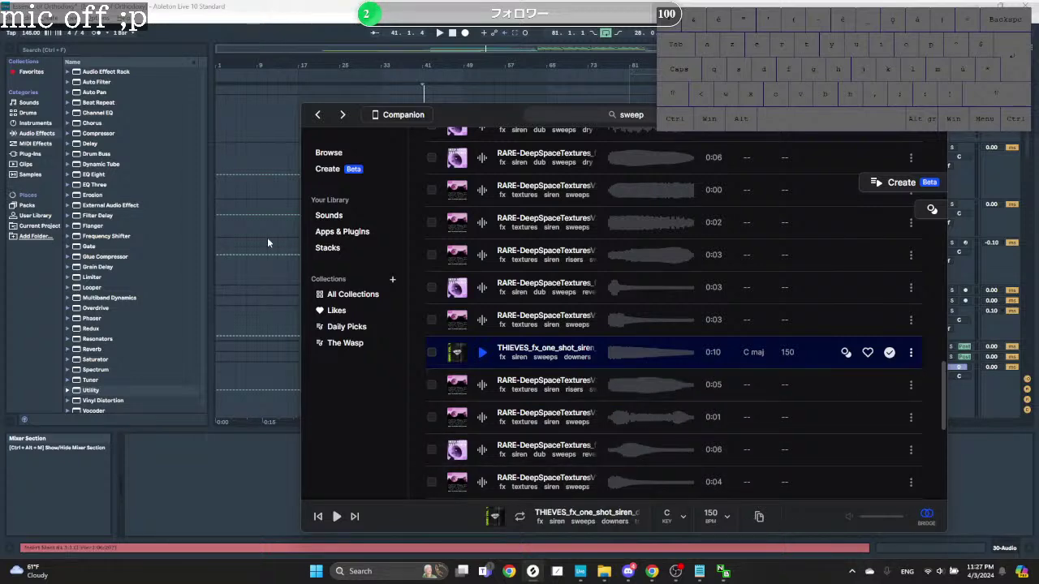
{"action": "left_click", "coordinate": [290, 84]}
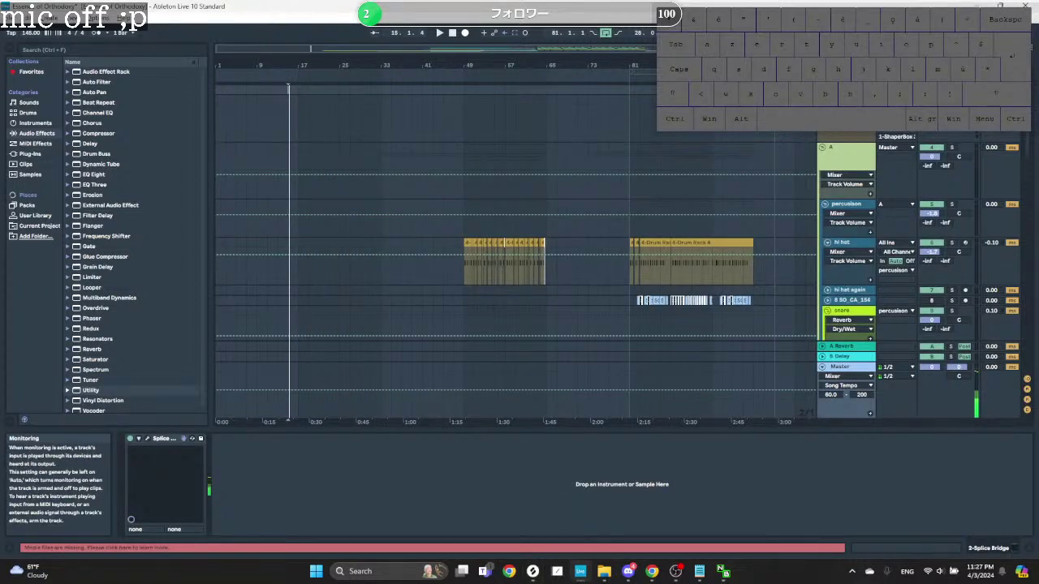
{"action": "key", "text": "space"}
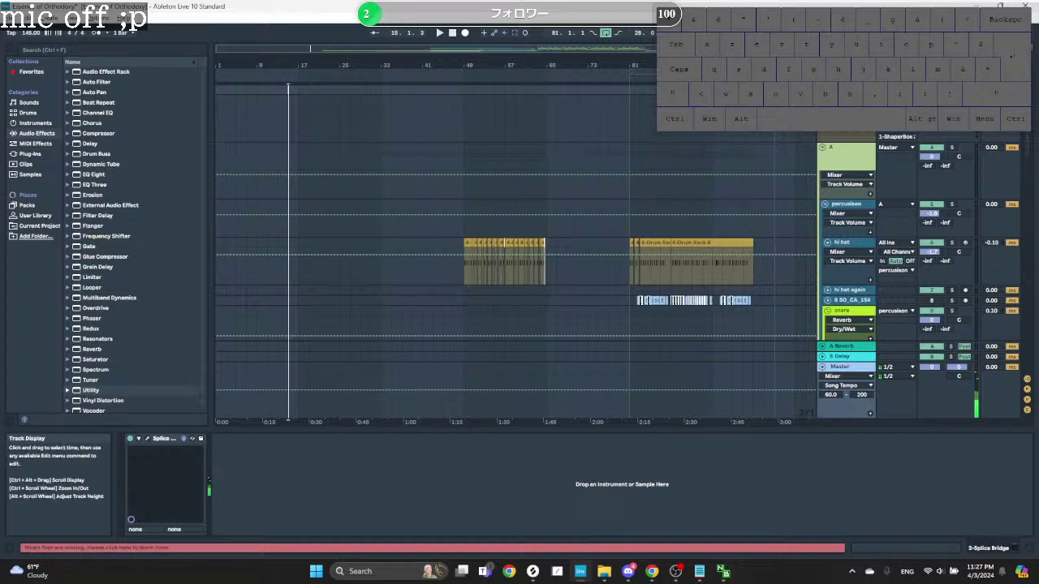
{"action": "scroll", "coordinate": [519, 243], "scroll_direction": "up", "scroll_amount": 2}
{"action": "key", "text": "space"}
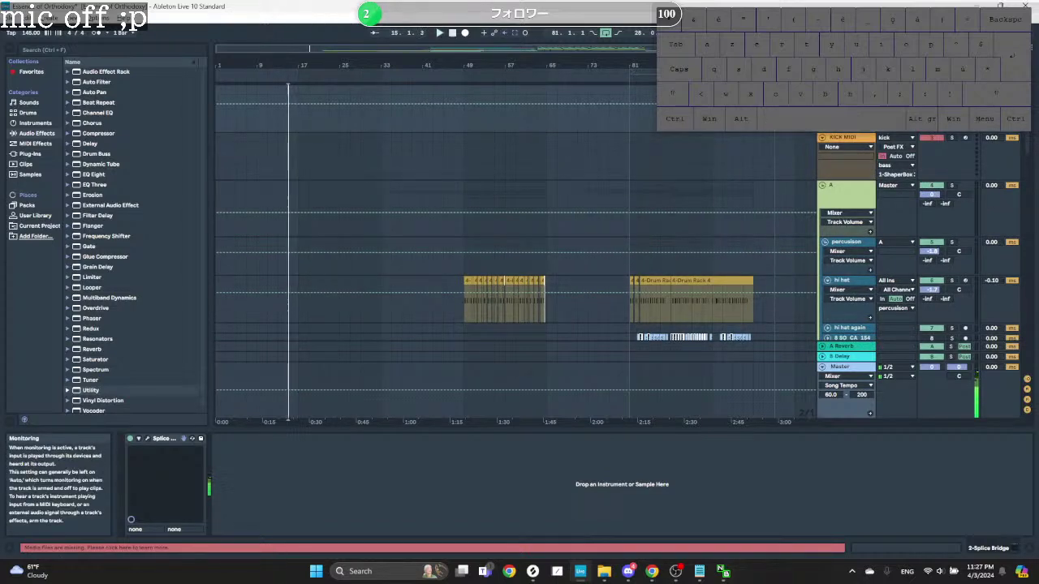
{"action": "key", "text": "space"}
{"action": "key", "text": "space"}
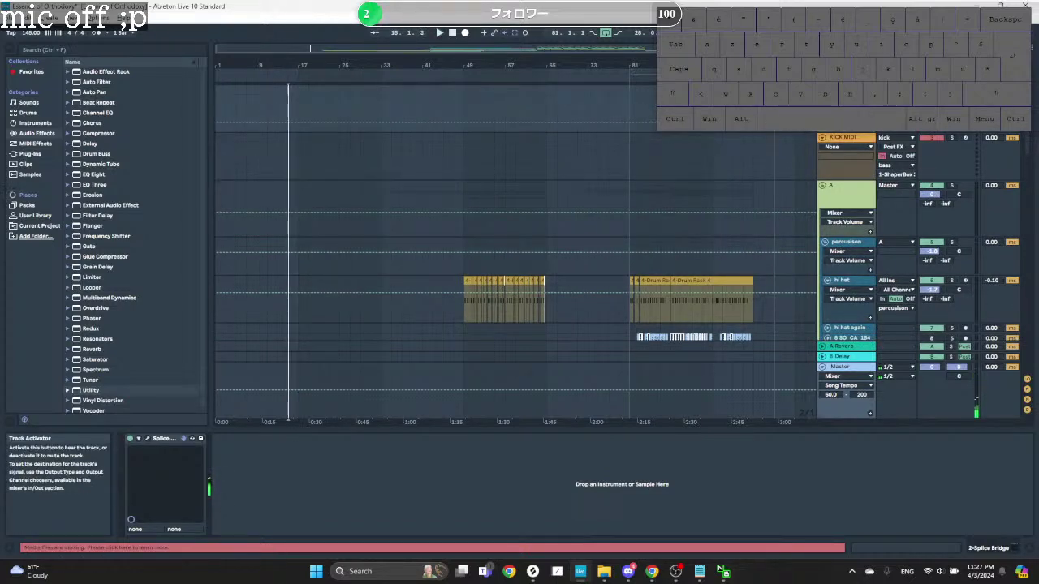
Step: Look over the impact and riser tracks while starting and stopping playback from bar 15
{"action": "scroll", "coordinate": [746, 241], "scroll_direction": "down", "scroll_amount": 10}
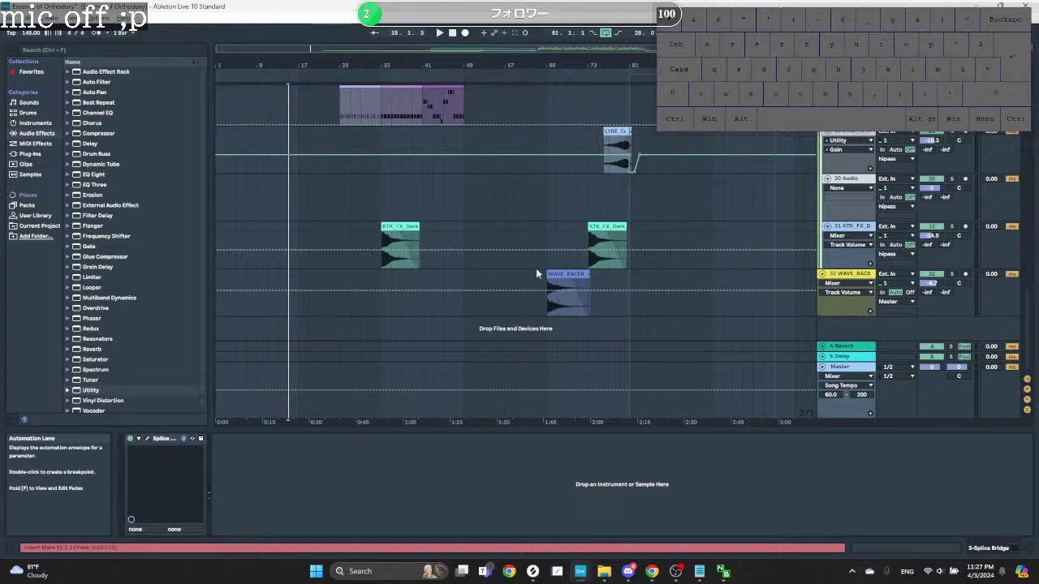
{"action": "key", "text": "space"}
{"action": "key", "text": "space"}
{"action": "scroll", "coordinate": [779, 215], "scroll_direction": "up", "scroll_amount": 5}
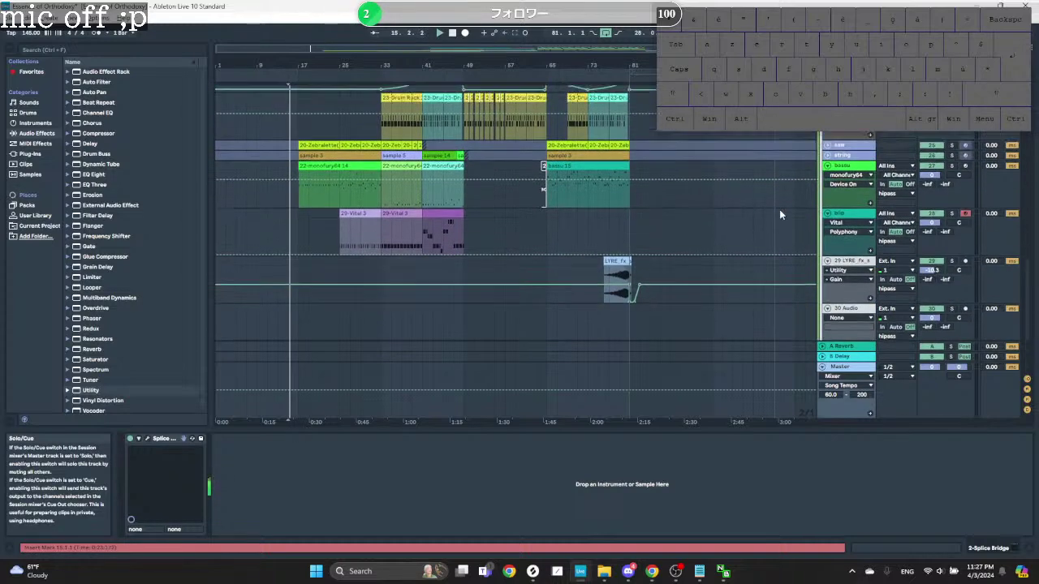
{"action": "key", "text": "space"}
{"action": "key", "text": "space"}
{"action": "scroll", "coordinate": [316, 288], "scroll_direction": "down", "scroll_amount": 1}
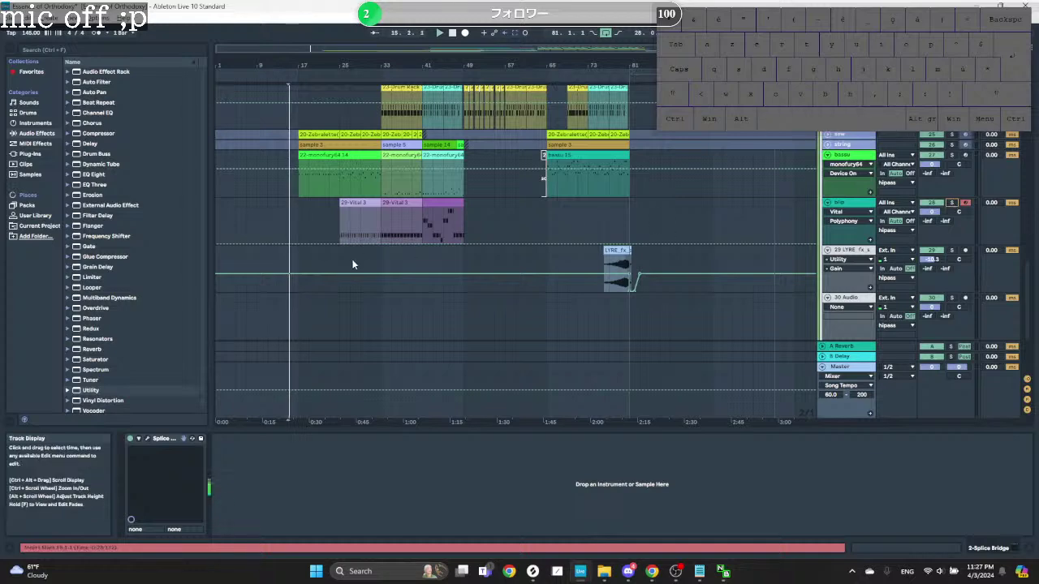
Step: Paste the WAVE_RACER impact clip at bar 17 on the empty audio track and play it back
{"action": "left_click", "coordinate": [302, 295]}
{"action": "scroll", "coordinate": [302, 296], "scroll_direction": "down", "scroll_amount": 1}
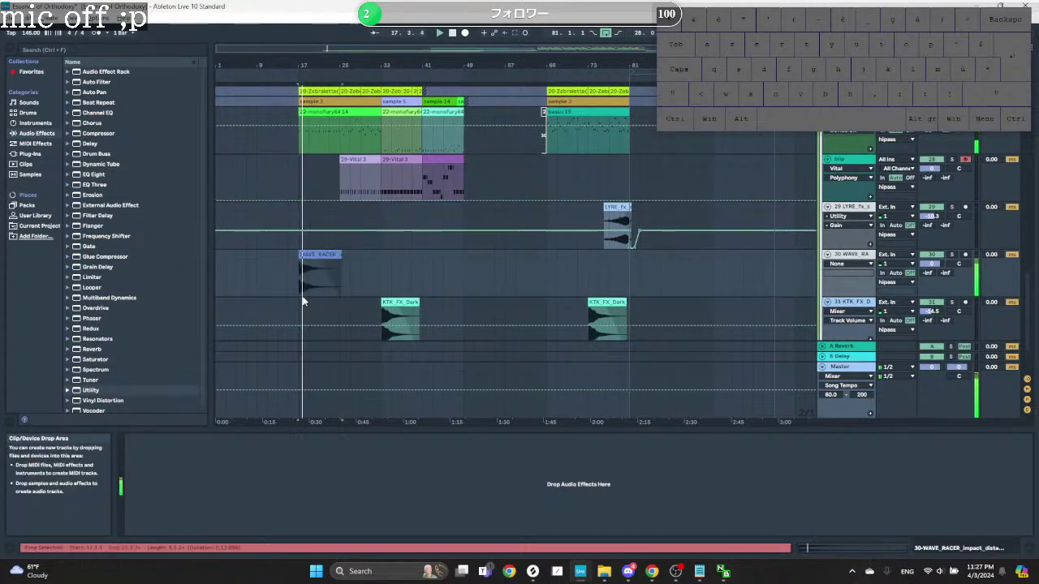
{"action": "key", "text": "space"}
{"action": "key", "text": "ctrl+z"}
{"action": "scroll", "coordinate": [383, 255], "scroll_direction": "down", "scroll_amount": 1}
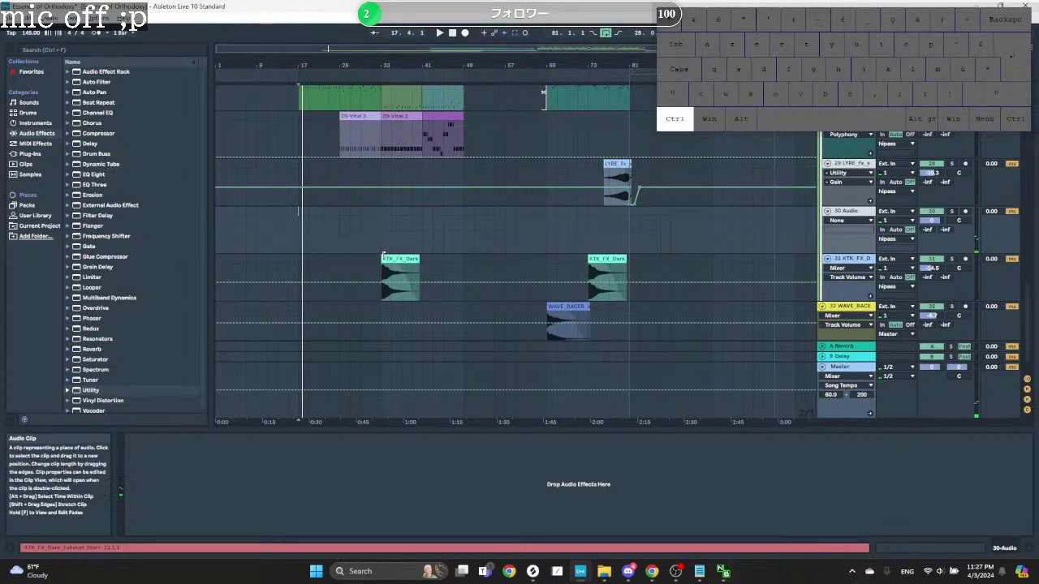
{"action": "key", "text": "ctrl+v"}
{"action": "key", "text": "space"}
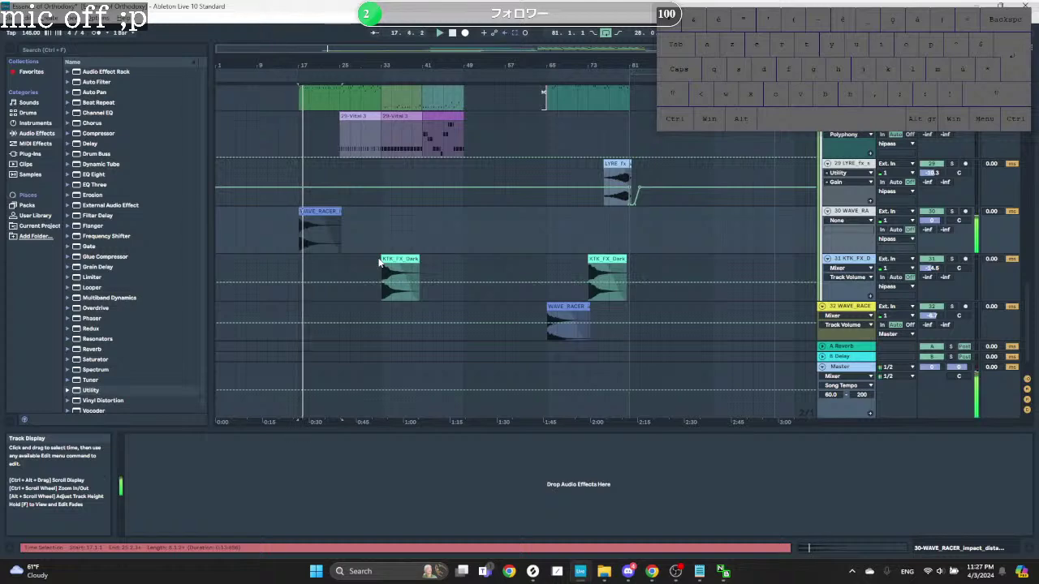
Step: Switch briefly to Splice for the siren sample, and move the bar 17 impact clip onto the WAVE_RACER track
{"action": "key", "text": "alt+Tab"}
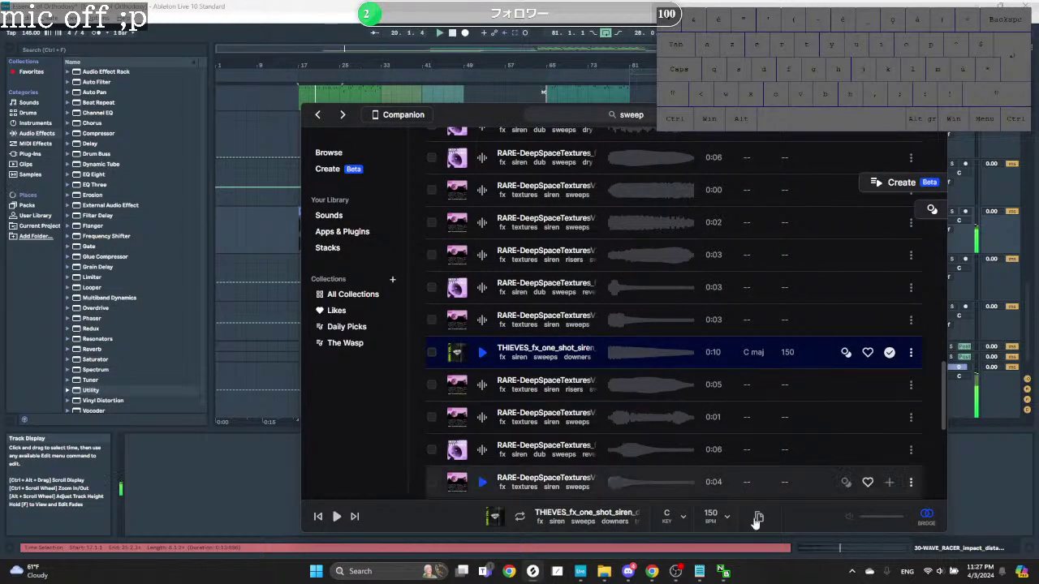
{"action": "left_click", "coordinate": [256, 237]}
{"action": "left_click", "coordinate": [309, 211]}
{"action": "left_click_drag", "start_coordinate": [309, 211], "coordinate": [310, 317]}
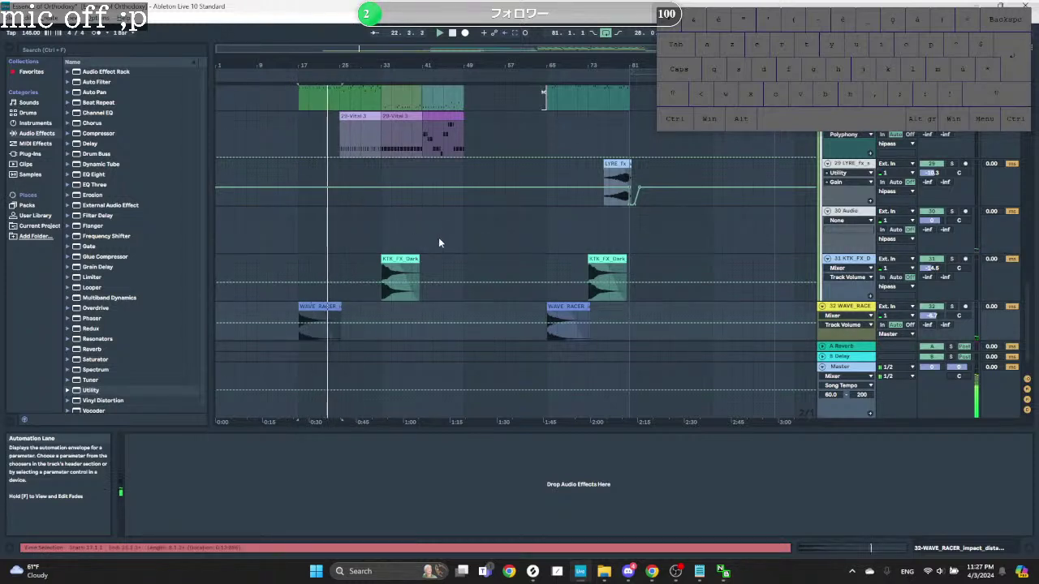
Step: Paste the THIEVES siren downsweep sample at bar 57 on the empty audio track and turn off its warping
{"action": "left_click", "coordinate": [463, 215]}
{"action": "scroll", "coordinate": [470, 223], "scroll_direction": "up", "scroll_amount": 2}
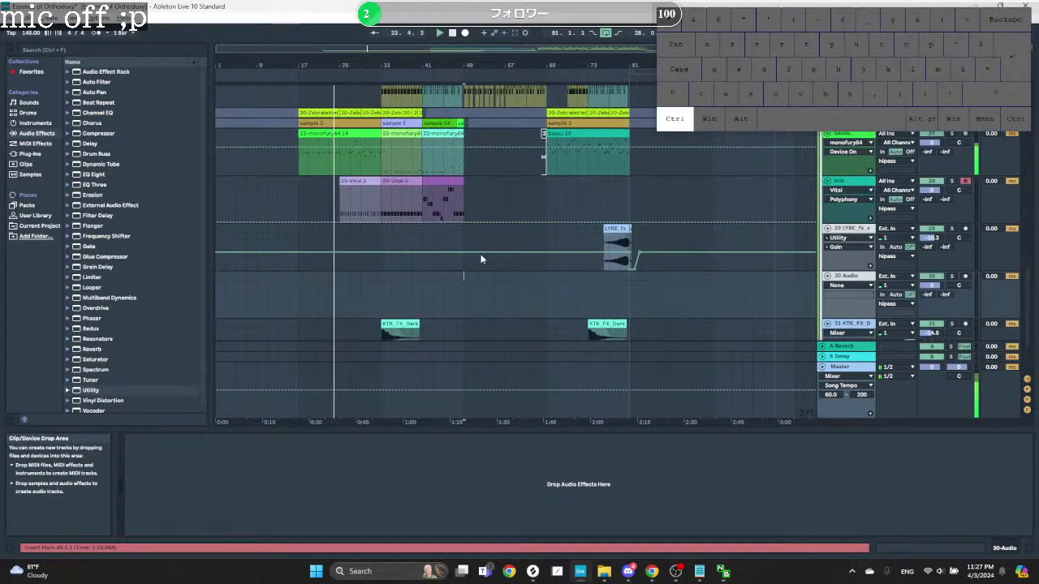
{"action": "left_click", "coordinate": [502, 275]}
{"action": "key", "text": "ctrl+v"}
{"action": "double_click", "coordinate": [516, 276]}
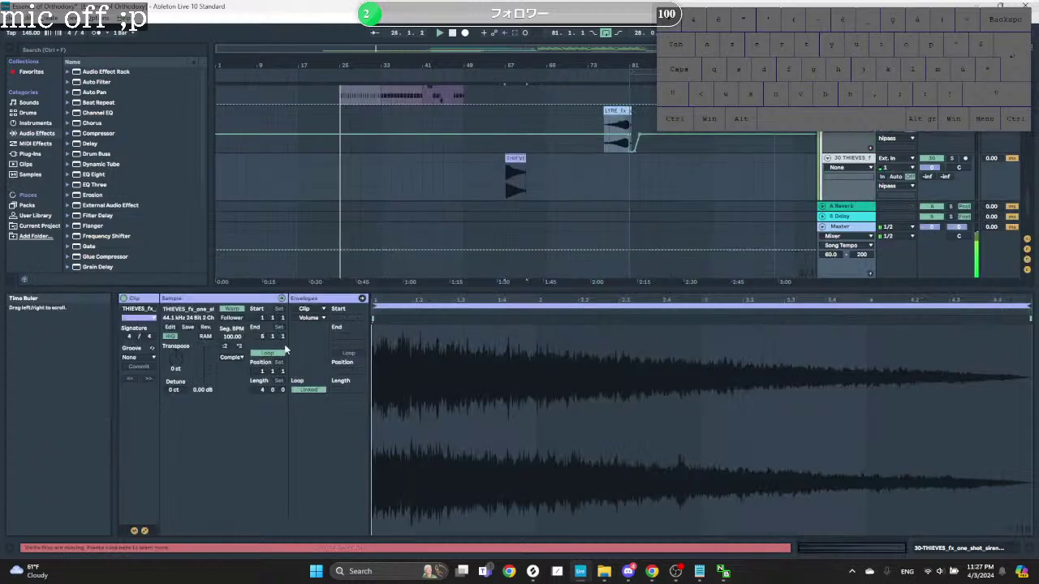
{"action": "left_click", "coordinate": [235, 309]}
Step: Play back the THIEVES siren downsweep clip from bar 57
{"action": "scroll", "coordinate": [511, 185], "scroll_direction": "up", "scroll_amount": 5}
{"action": "left_click", "coordinate": [515, 142]}
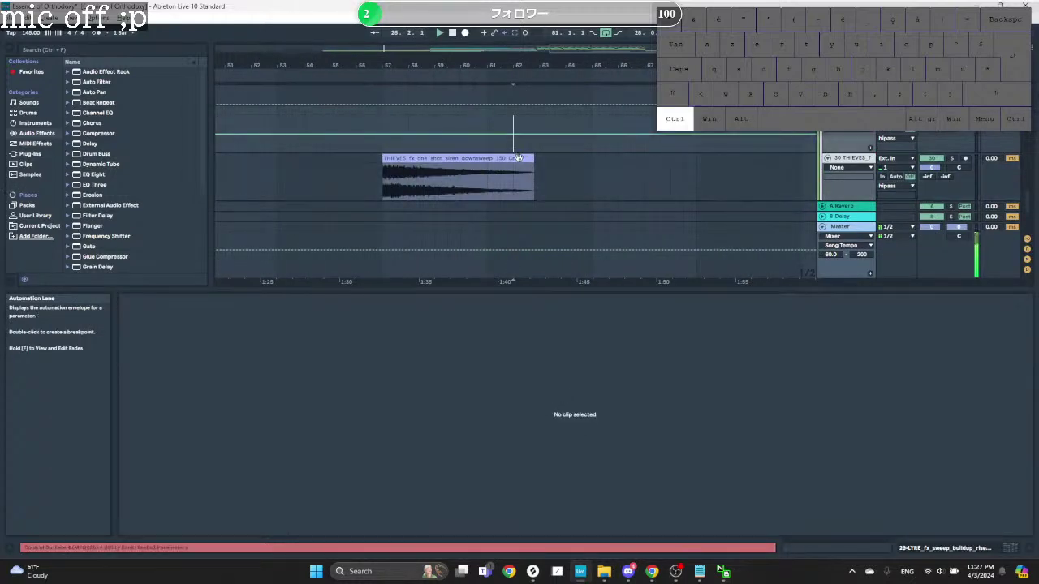
{"action": "scroll", "coordinate": [518, 158], "scroll_direction": "down", "scroll_amount": 5}
{"action": "left_click", "coordinate": [516, 158]}
{"action": "key", "text": "space"}
{"action": "key", "text": "space"}
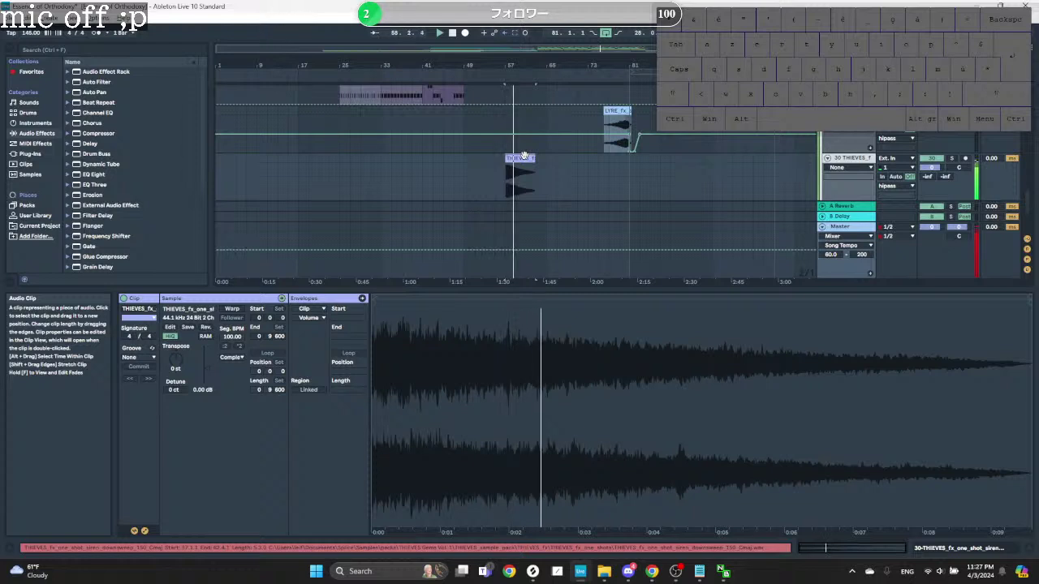
{"action": "scroll", "coordinate": [527, 159], "scroll_direction": "up", "scroll_amount": 3}
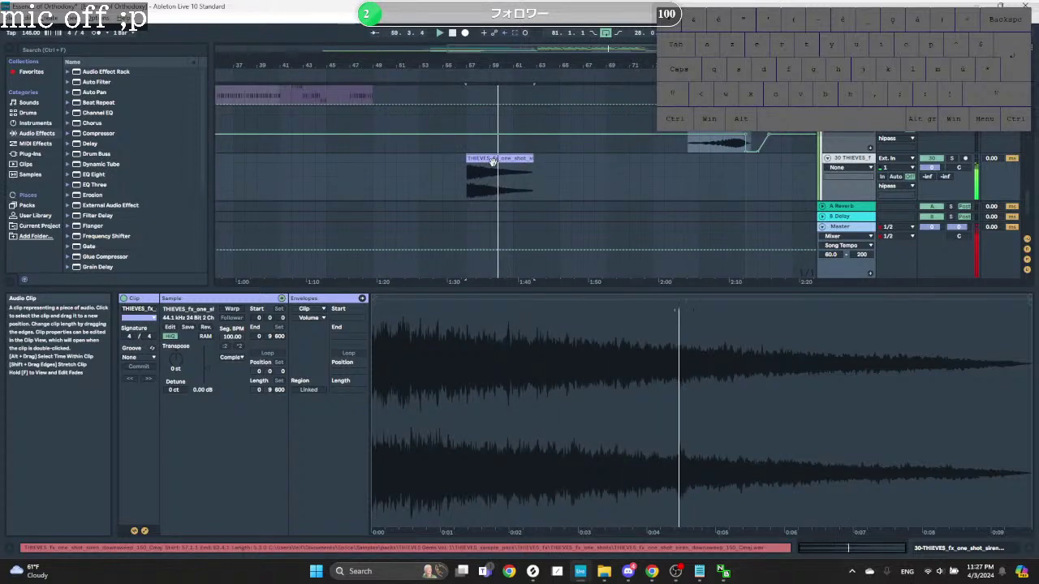
Step: Lower the THIEVES track's volume to about -8.2 dB while replaying the clip
{"action": "left_click", "coordinate": [931, 167]}
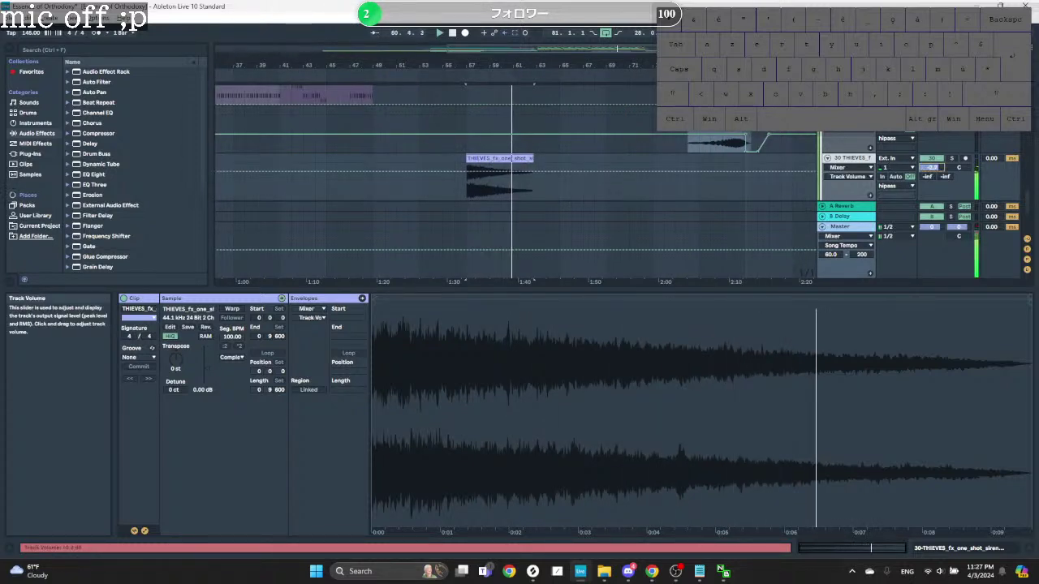
{"action": "left_click_drag", "start_coordinate": [932, 168], "coordinate": [932, 187]}
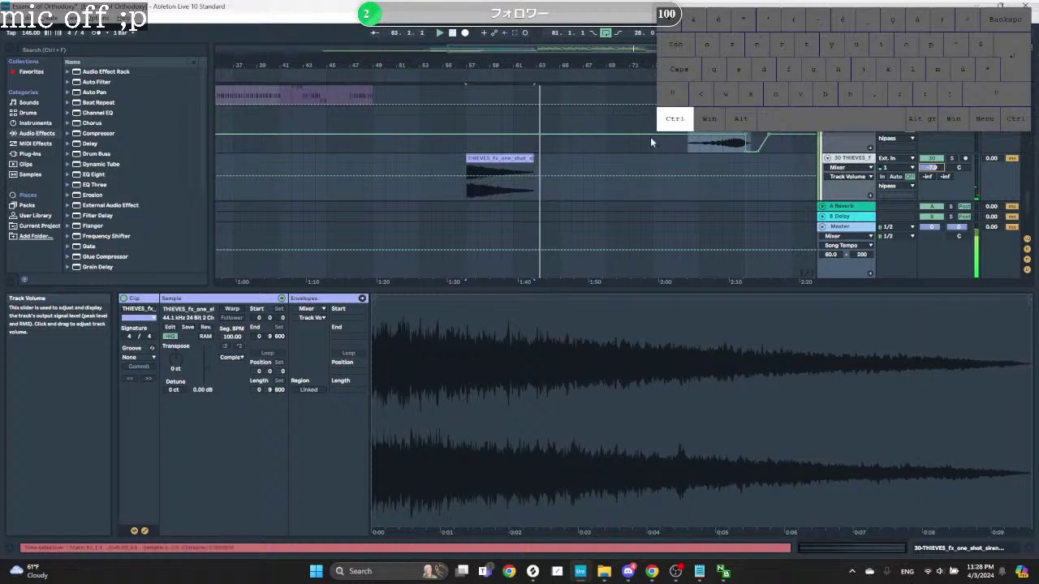
{"action": "left_click", "coordinate": [528, 159]}
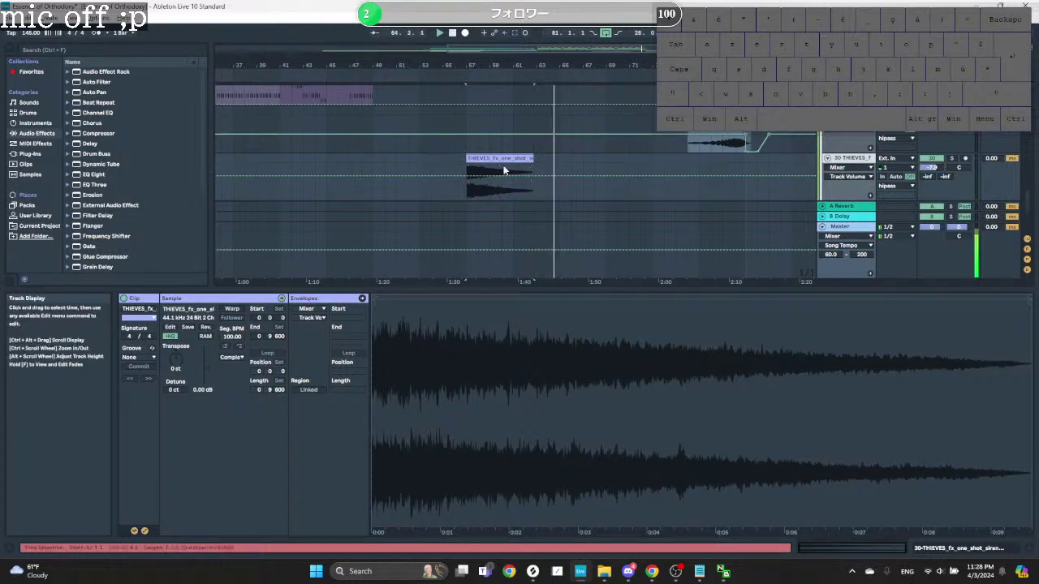
{"action": "key", "text": "space"}
{"action": "key", "text": "space"}
{"action": "left_click_drag", "start_coordinate": [931, 167], "coordinate": [932, 179]}
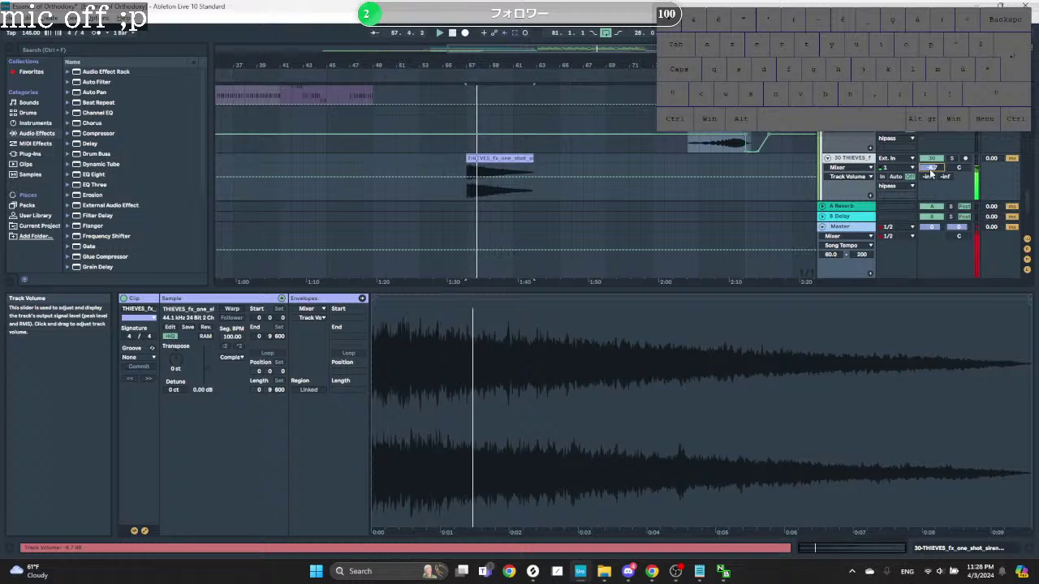
Step: Warp the THIEVES siren clip in Complex Pro mode, stretching it to about bar 64 with a segment BPM of 175
{"action": "left_click", "coordinate": [232, 308]}
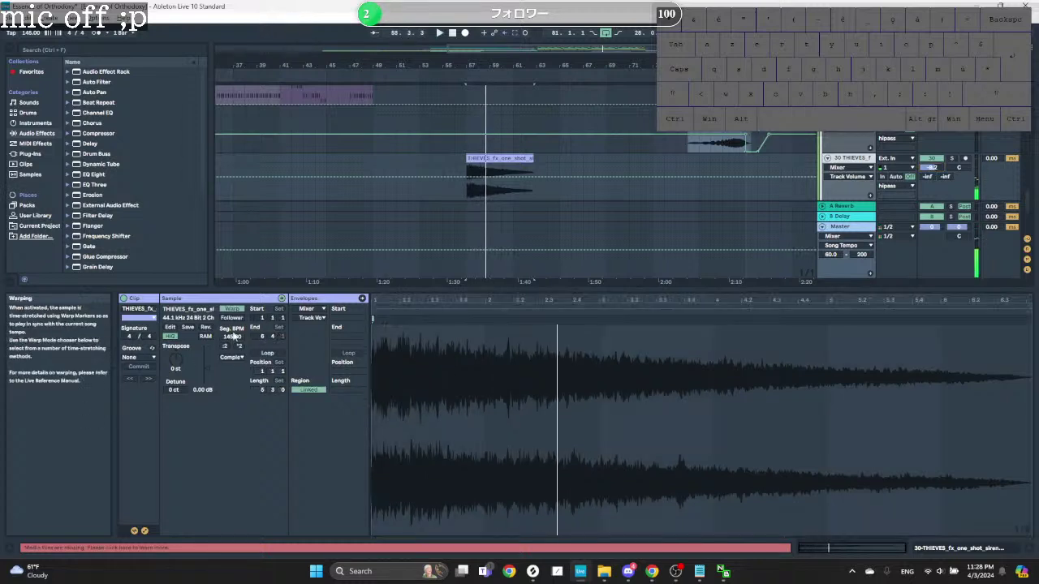
{"action": "left_click", "coordinate": [231, 357]}
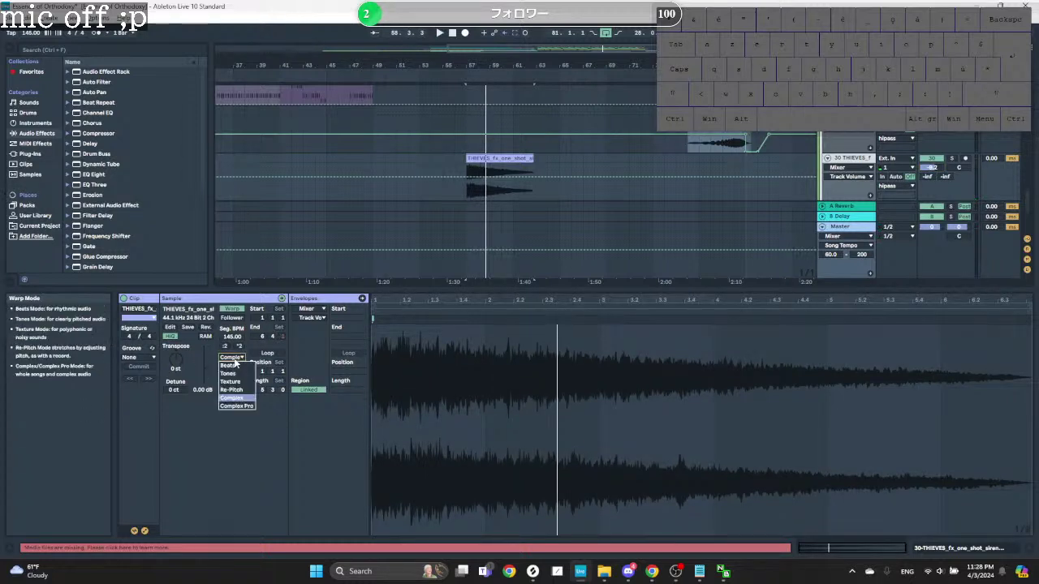
{"action": "left_click", "coordinate": [247, 407]}
{"action": "key", "text": "space"}
{"action": "left_click_drag", "start_coordinate": [232, 336], "coordinate": [232, 314]}
{"action": "left_click_drag", "start_coordinate": [553, 162], "coordinate": [563, 162]}
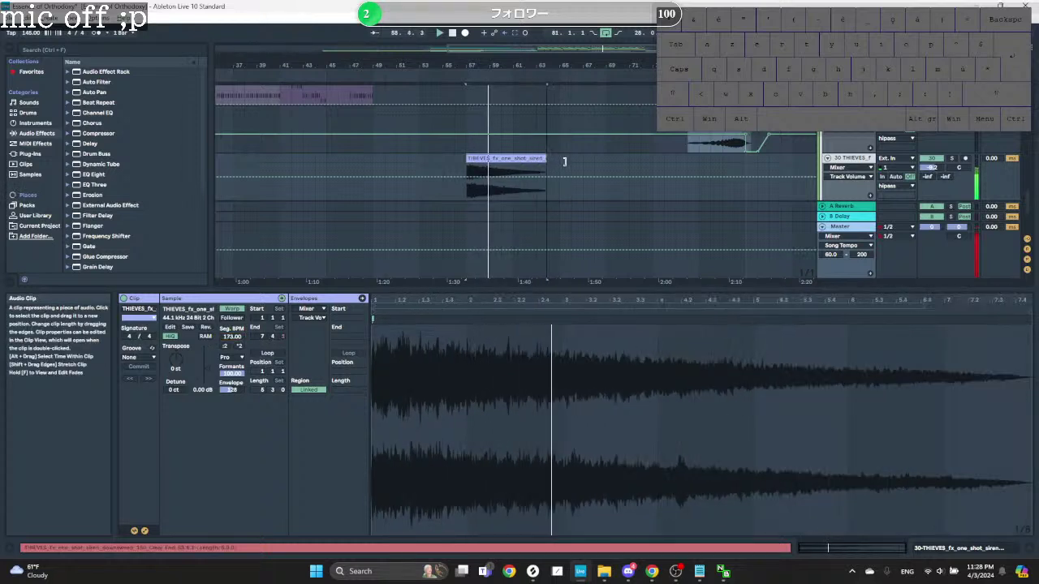
{"action": "left_click_drag", "start_coordinate": [232, 336], "coordinate": [232, 330]}
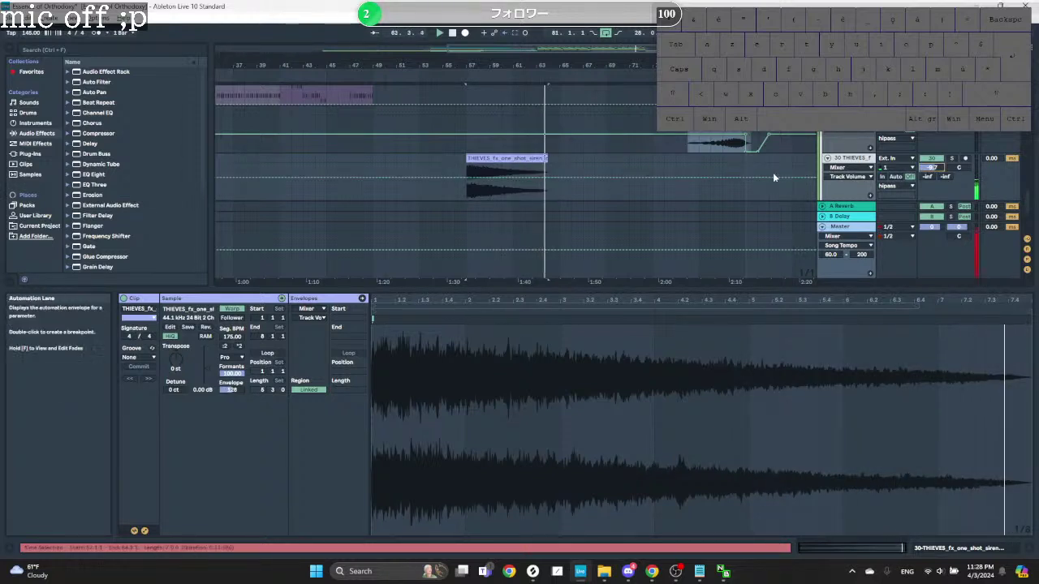
Step: Add a short fade-out to the end of the bar 57 siren clip and play back the ending
{"action": "scroll", "coordinate": [544, 158], "scroll_direction": "up", "scroll_amount": 10, "text": "ctrl"}
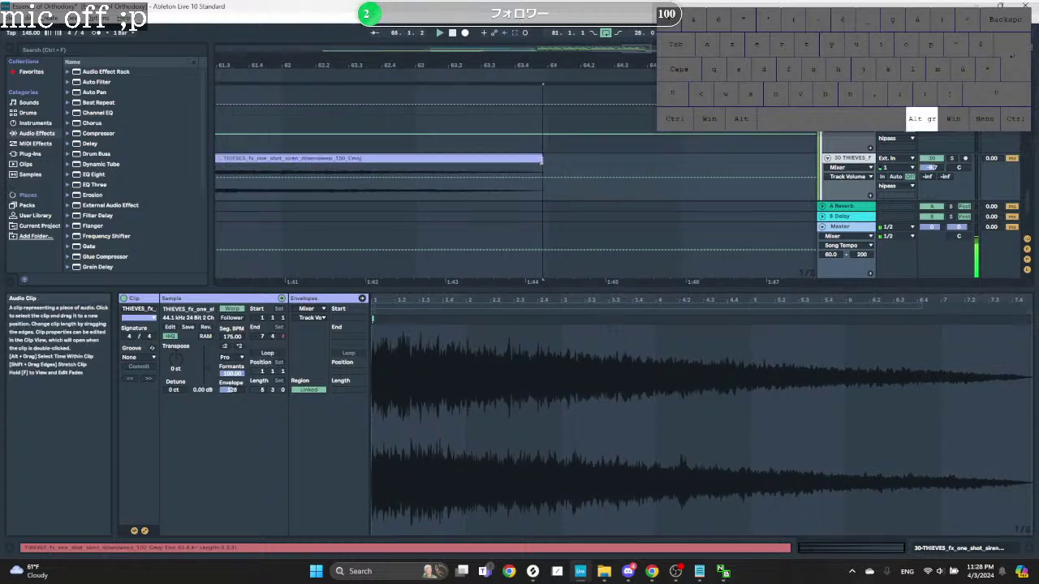
{"action": "key", "text": "space"}
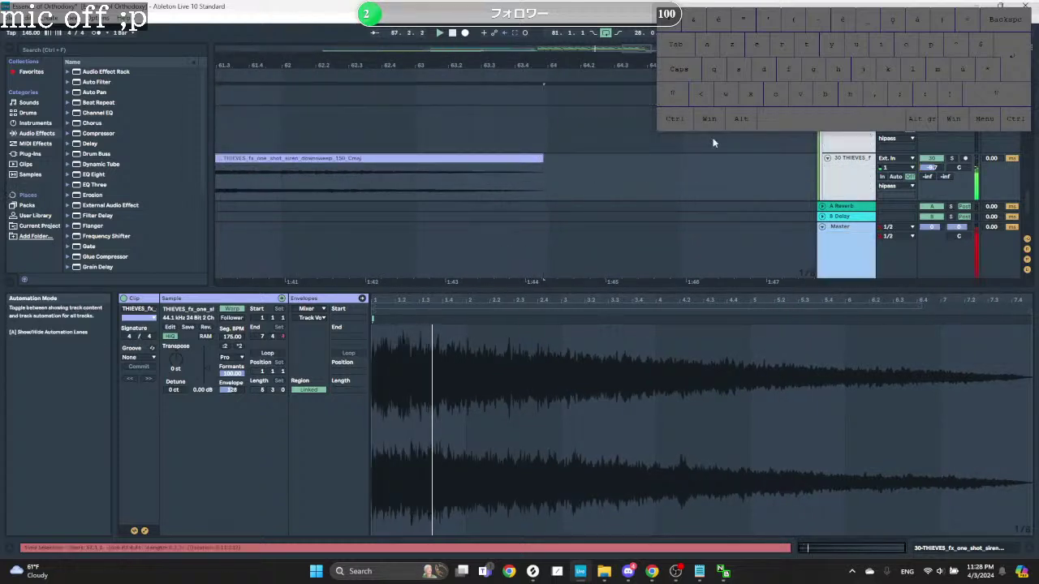
{"action": "left_click_drag", "start_coordinate": [542, 159], "coordinate": [519, 164]}
{"action": "left_click", "coordinate": [517, 175]}
{"action": "key", "text": "space"}
{"action": "key", "text": "space"}
{"action": "key", "text": "space"}
{"action": "key", "text": "space"}
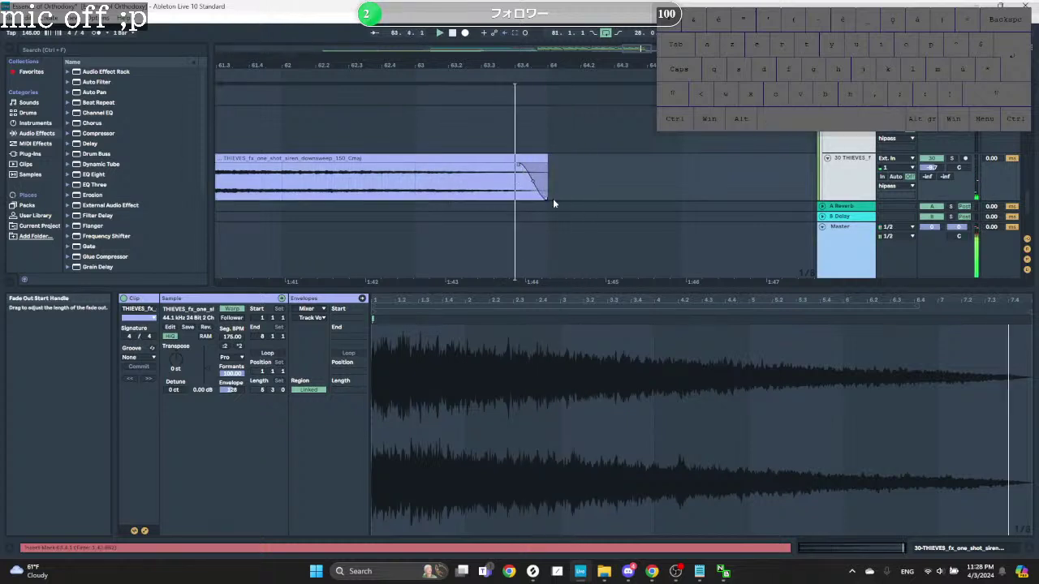
Step: Trim the faded end of the siren clip to just before bar 64 and replay it
{"action": "key", "text": "space"}
{"action": "left_click_drag", "start_coordinate": [547, 203], "coordinate": [541, 197]}
{"action": "key", "text": "space"}
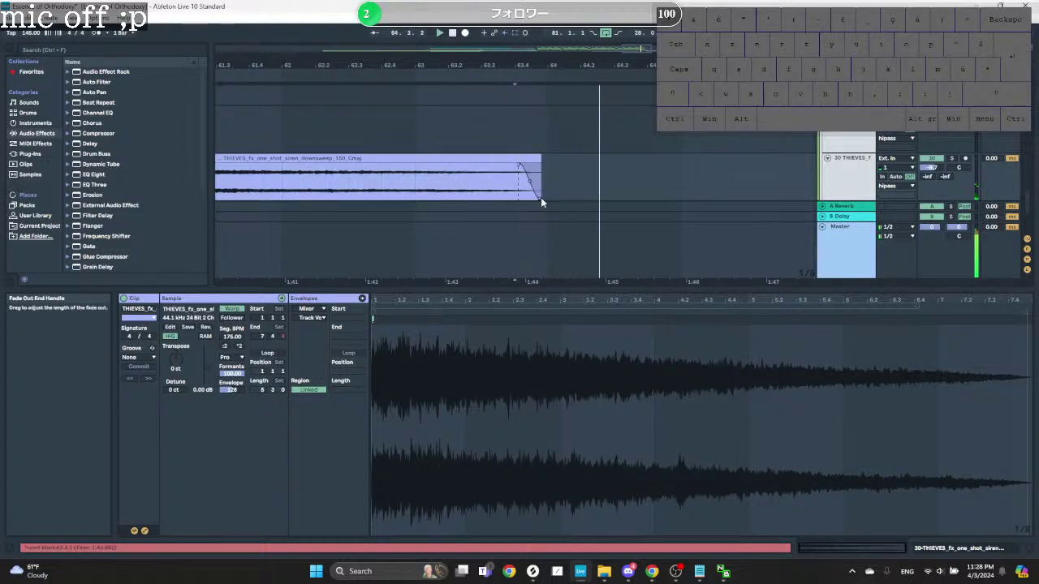
{"action": "key", "text": "space"}
{"action": "key", "text": "space"}
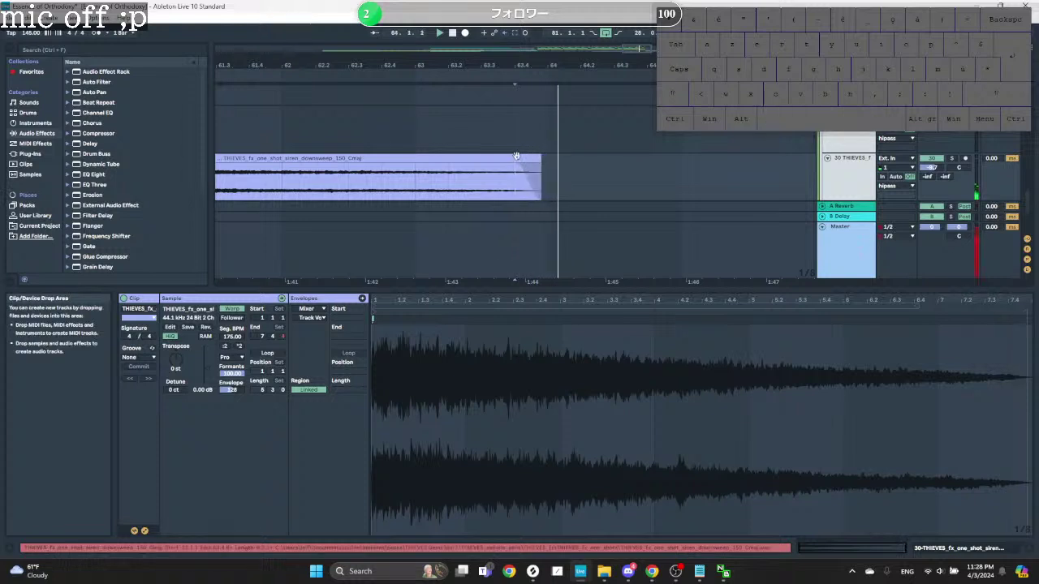
{"action": "left_click", "coordinate": [520, 159]}
{"action": "key", "text": "space"}
{"action": "key", "text": "space"}
Step: Copy the siren downsweep clip to bar 97 on the THIEVES track and reverse the copy
{"action": "scroll", "coordinate": [521, 159], "scroll_direction": "down", "scroll_amount": 5}
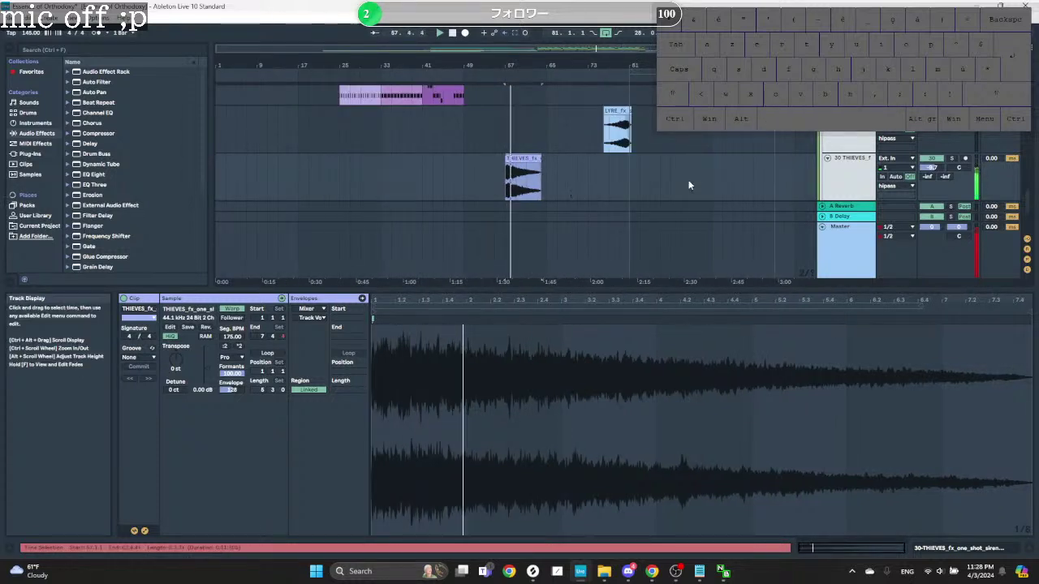
{"action": "scroll", "coordinate": [652, 159], "scroll_direction": "down", "scroll_amount": 1}
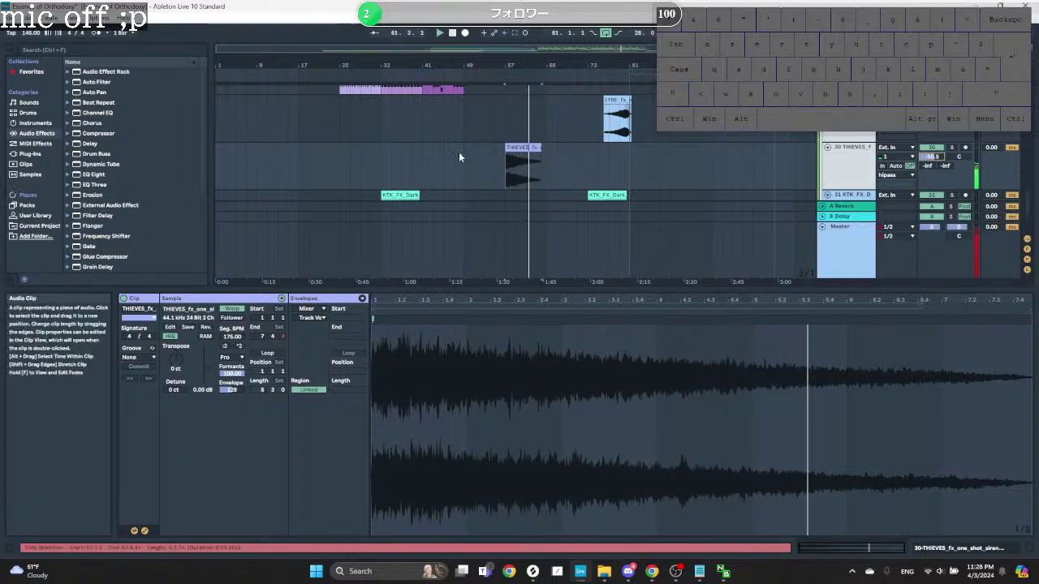
{"action": "mouse_move", "coordinate": [459, 153]}
{"action": "left_mouse_down"}
{"action": "mouse_move", "coordinate": [517, 161]}
{"action": "mouse_move", "coordinate": [551, 148]}
{"action": "mouse_move", "coordinate": [715, 172]}
{"action": "mouse_move", "coordinate": [730, 162]}
{"action": "left_mouse_up"}
{"action": "left_click", "coordinate": [510, 147]}
{"action": "left_click", "coordinate": [504, 153]}
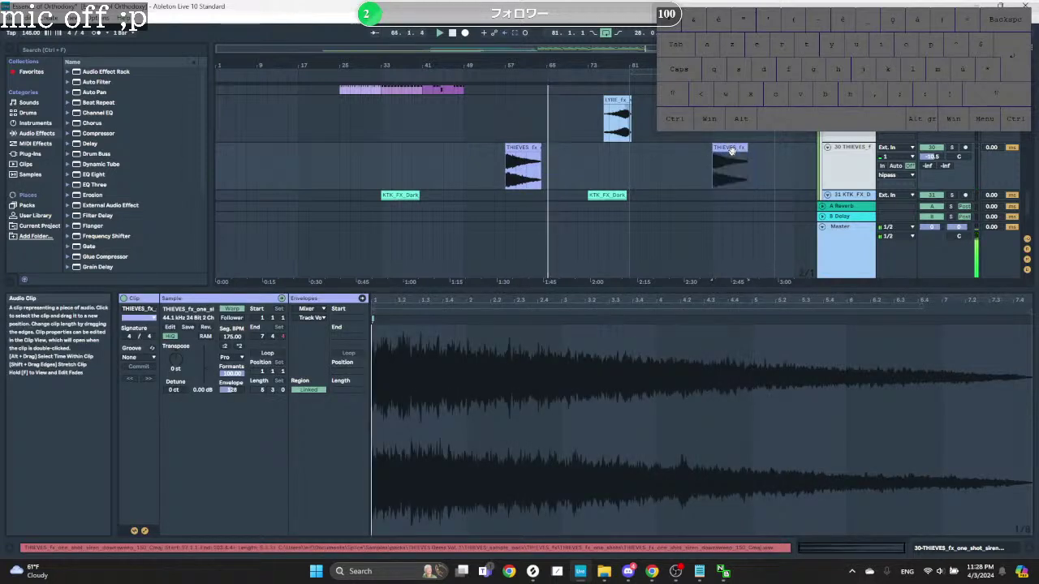
{"action": "right_click", "coordinate": [731, 151]}
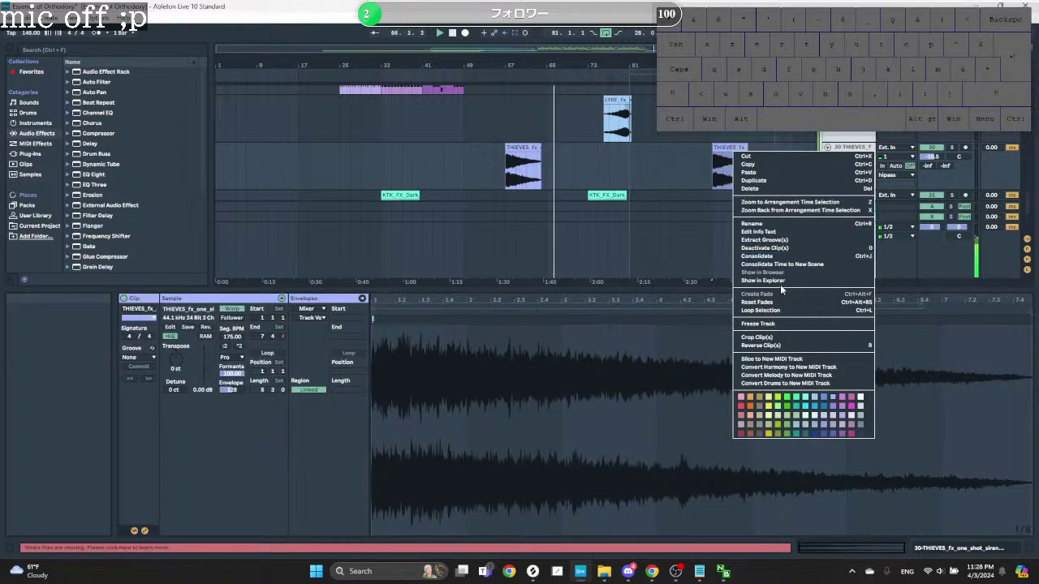
{"action": "left_click", "coordinate": [761, 345]}
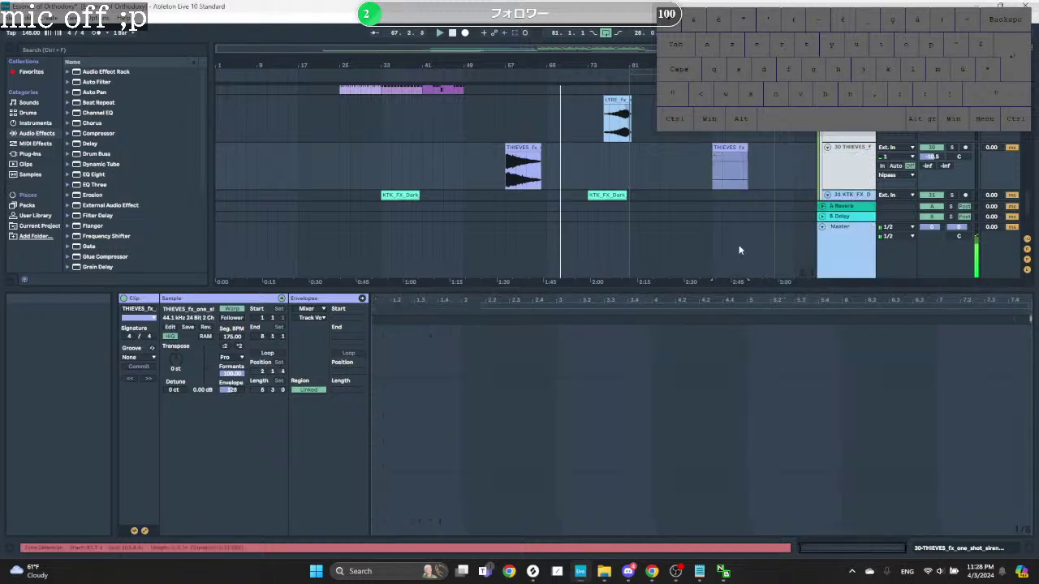
Step: Move the reversed siren clip ahead of bar 81, starting it at bar 73 in line with the KTK_FX_Dark_Exhaust clip
{"action": "left_click_drag", "start_coordinate": [734, 151], "coordinate": [614, 148]}
{"action": "scroll", "coordinate": [625, 160], "scroll_direction": "up", "scroll_amount": 2}
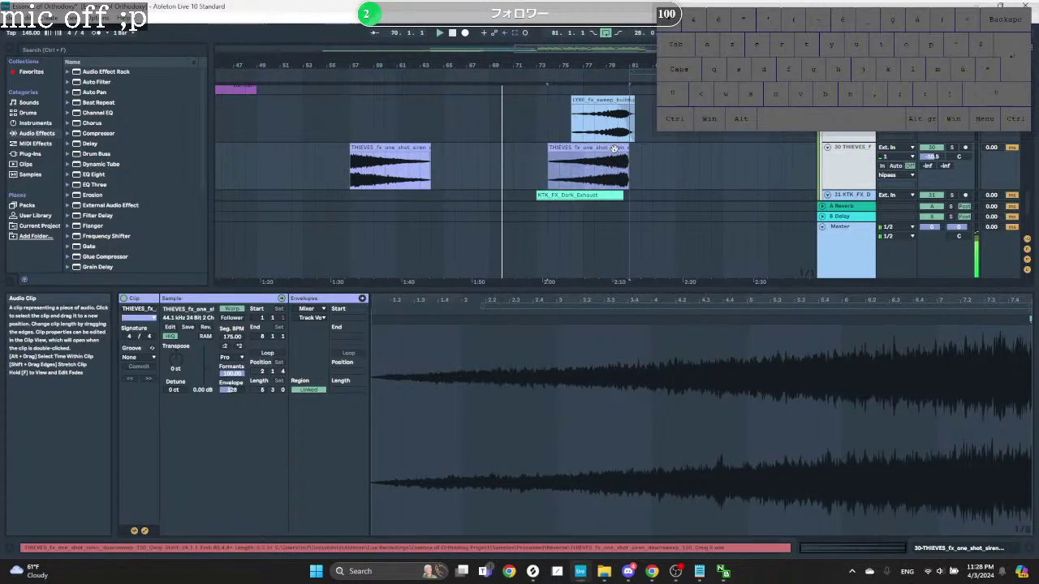
{"action": "scroll", "coordinate": [614, 148], "scroll_direction": "up", "scroll_amount": 4}
{"action": "scroll", "coordinate": [614, 149], "scroll_direction": "down", "scroll_amount": 5}
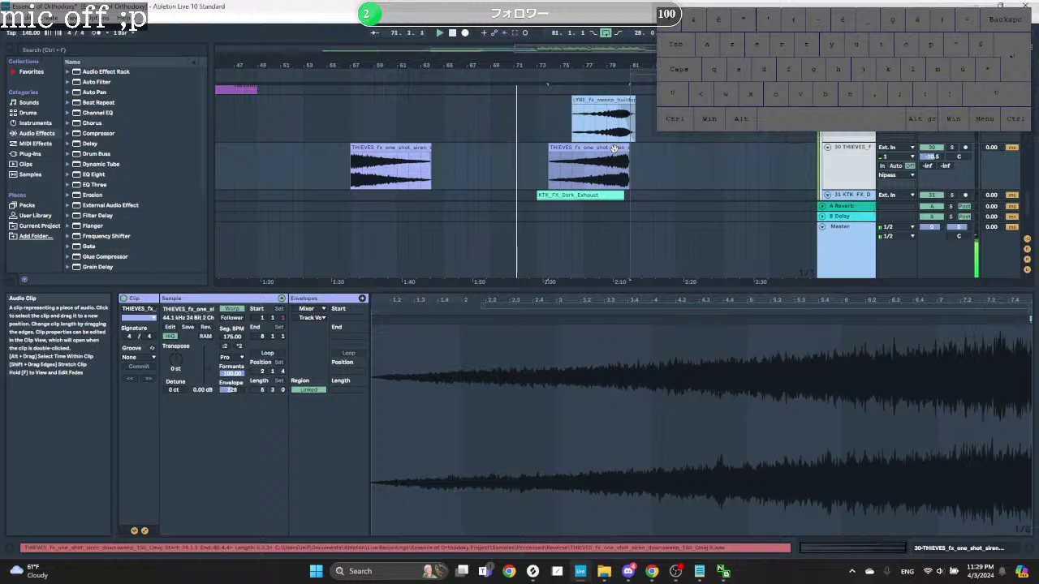
{"action": "scroll", "coordinate": [613, 147], "scroll_direction": "down", "scroll_amount": 1}
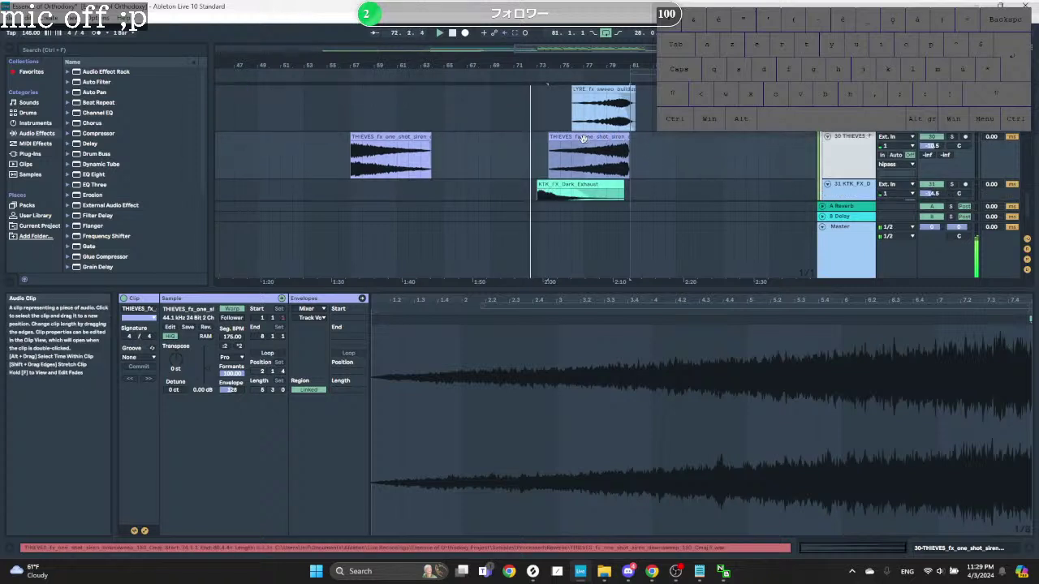
{"action": "scroll", "coordinate": [588, 136], "scroll_direction": "up", "scroll_amount": 4}
{"action": "scroll", "coordinate": [589, 137], "scroll_direction": "down", "scroll_amount": 3}
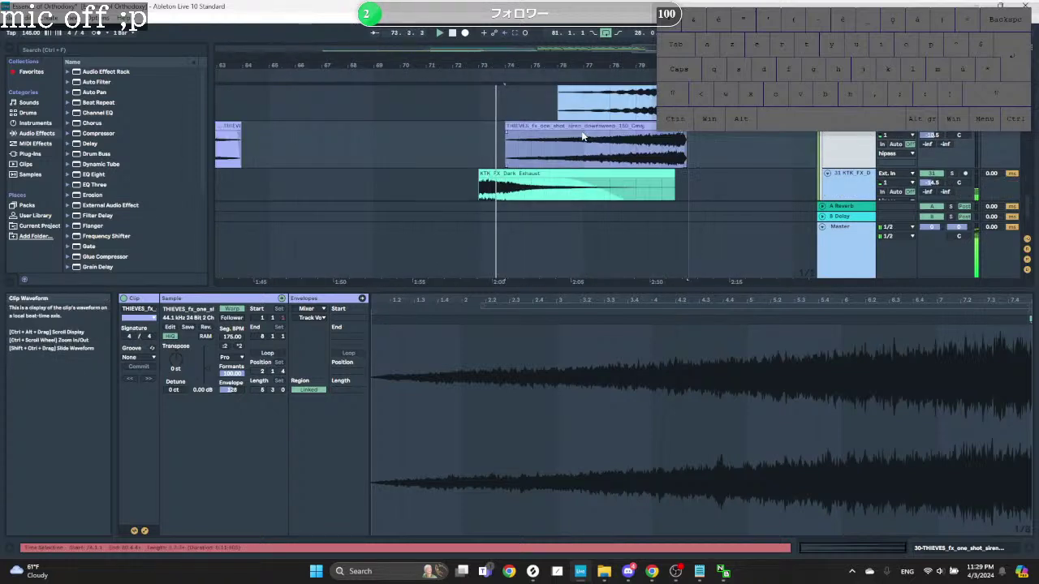
{"action": "left_click_drag", "start_coordinate": [570, 125], "coordinate": [544, 126]}
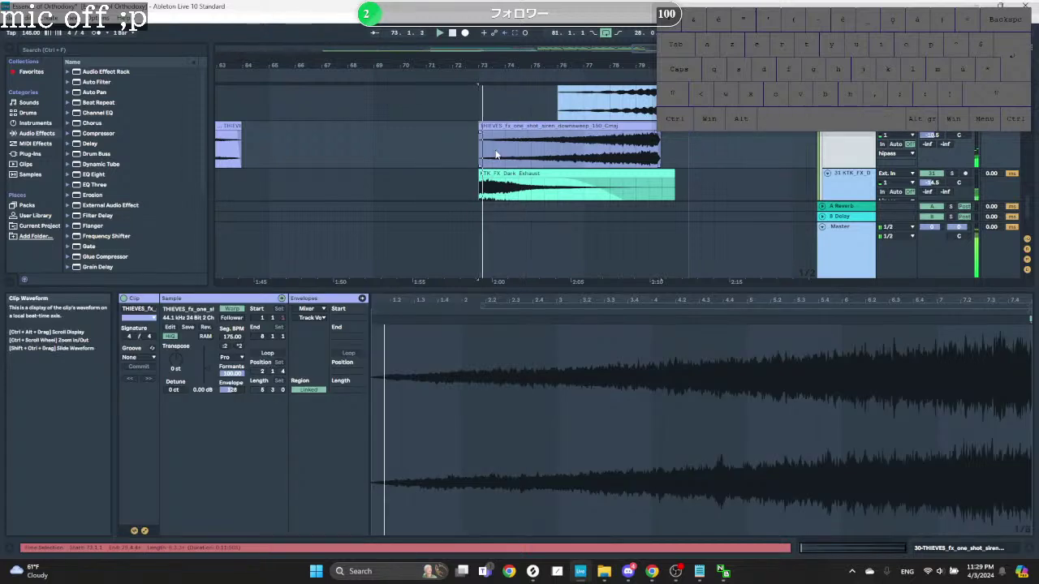
Step: Set the reversed siren clip's segment BPM to 213 and resume playback
{"action": "key", "text": "space"}
{"action": "left_click", "coordinate": [370, 320]}
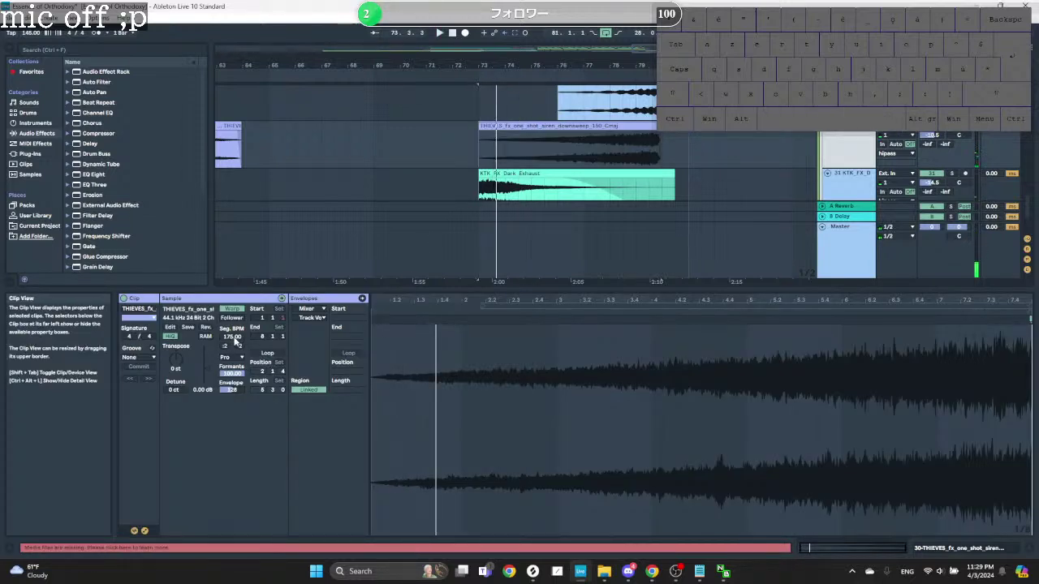
{"action": "left_click_drag", "start_coordinate": [232, 336], "coordinate": [232, 313]}
{"action": "key", "text": "space"}
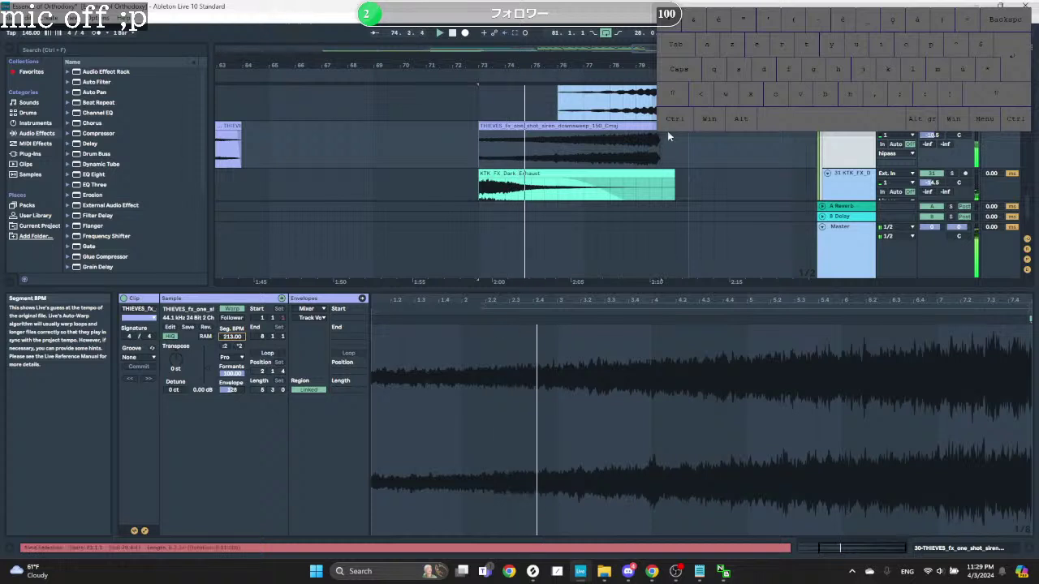
Step: Shift the reversed siren clip to end at about bar 81 and extend its start back to the middle of bar 72
{"action": "left_click_drag", "start_coordinate": [655, 127], "coordinate": [681, 127]}
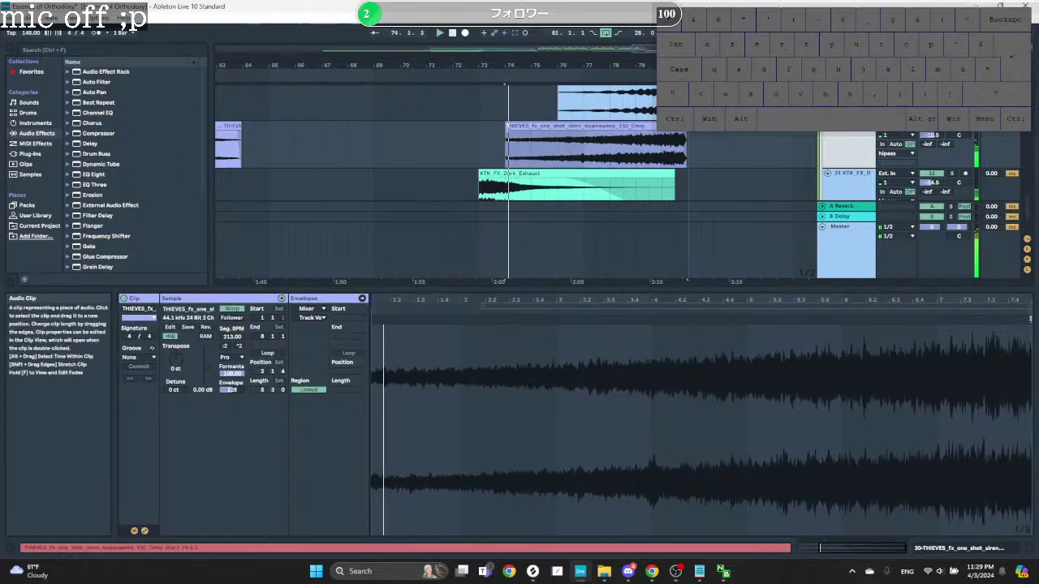
{"action": "left_click_drag", "start_coordinate": [479, 130], "coordinate": [455, 130]}
{"action": "left_click", "coordinate": [491, 130]}
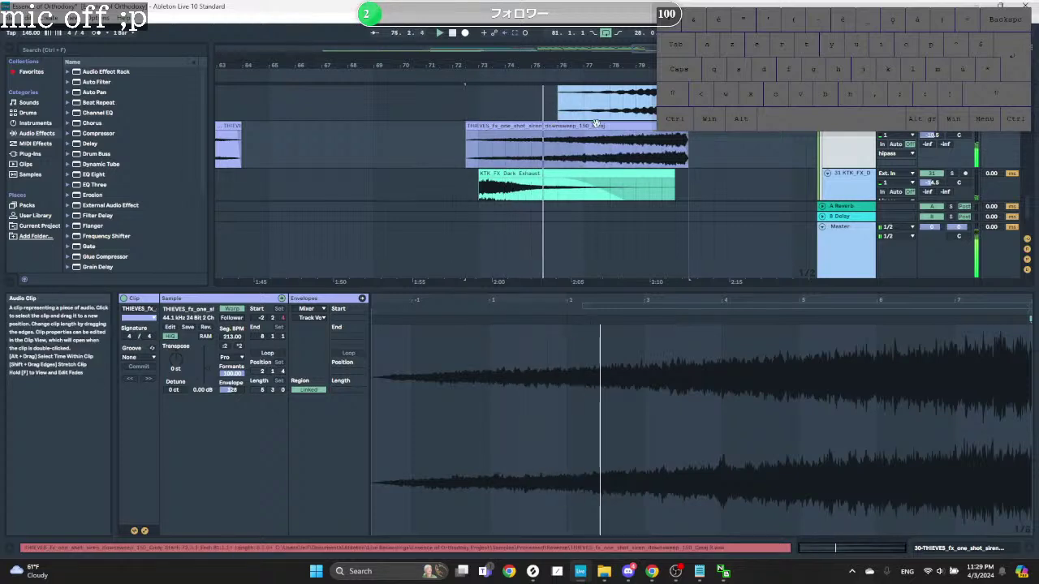
{"action": "scroll", "coordinate": [675, 139], "scroll_direction": "up", "scroll_amount": 4, "text": "ctrl"}
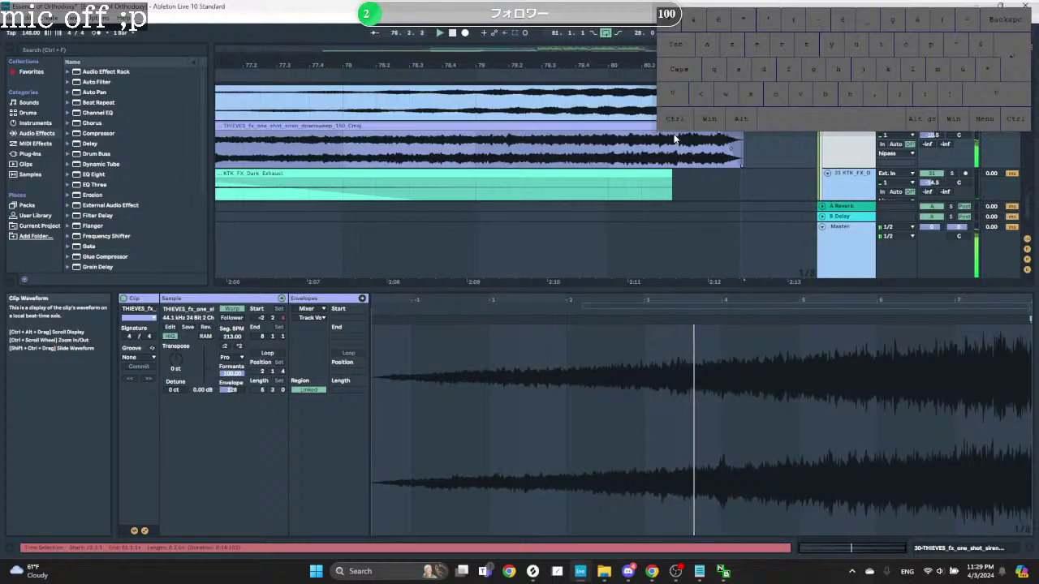
{"action": "scroll", "coordinate": [672, 138], "scroll_direction": "down", "scroll_amount": 2, "text": "ctrl"}
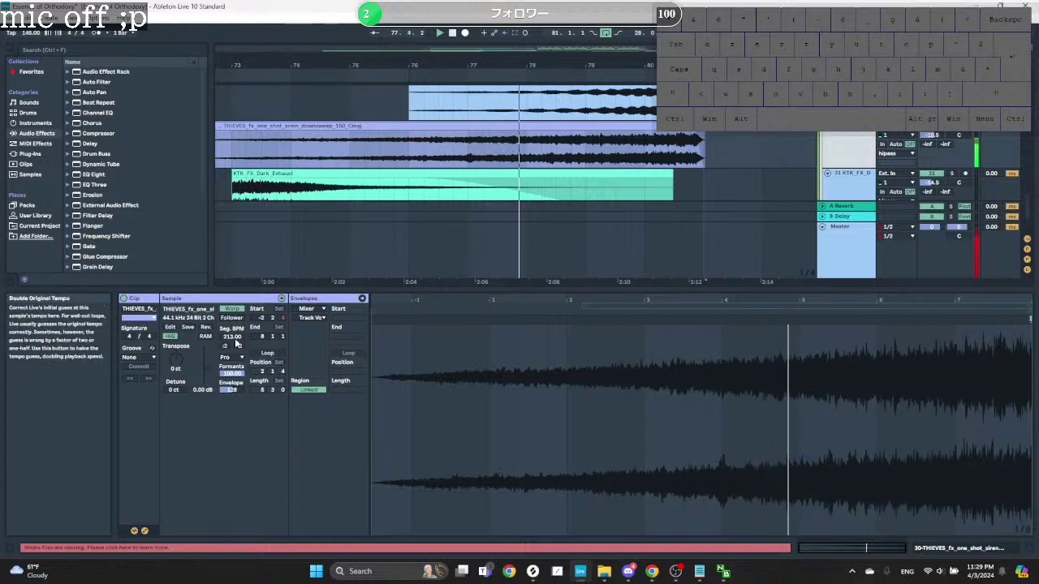
Step: Set the reversed siren clip's segment BPM to 194 and replay its ending around bar 81
{"action": "left_click_drag", "start_coordinate": [233, 336], "coordinate": [233, 378]}
{"action": "left_click", "coordinate": [651, 146]}
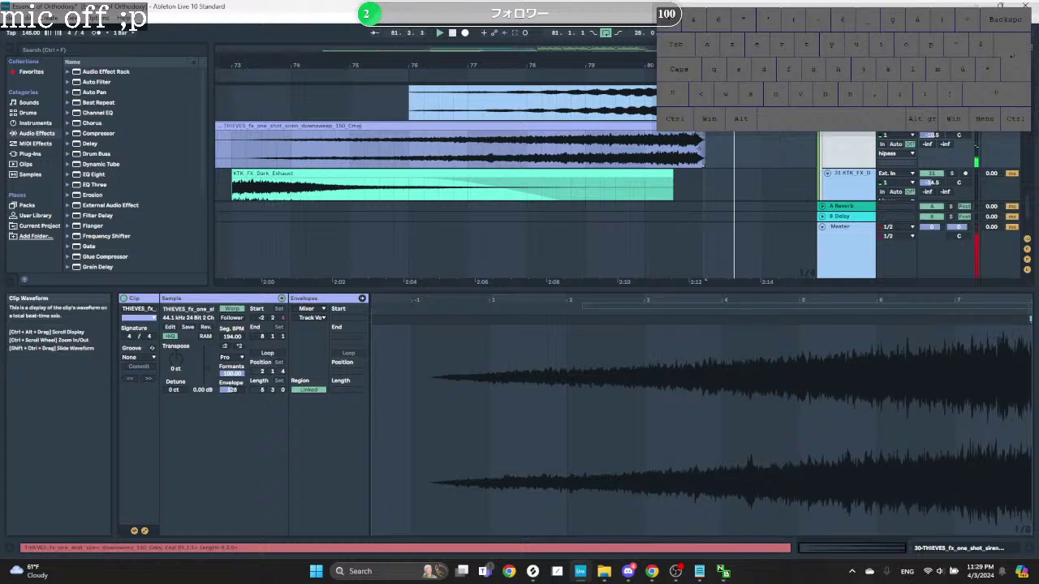
{"action": "key", "text": "space"}
{"action": "key", "text": "space"}
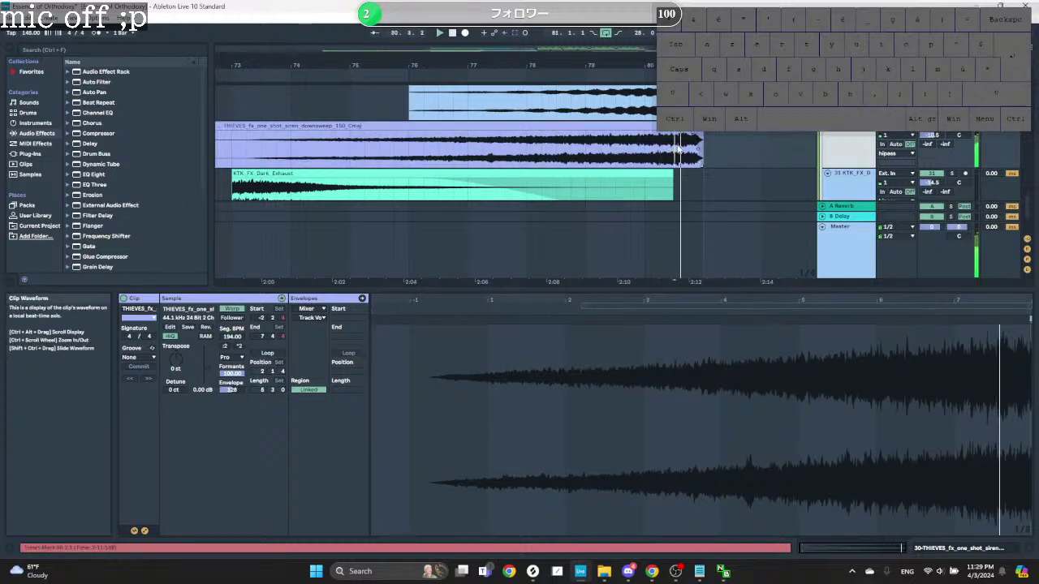
{"action": "key", "text": "space"}
Step: Open the THIEVES track's device chain and add a Utility effect to it
{"action": "left_click", "coordinate": [950, 550]}
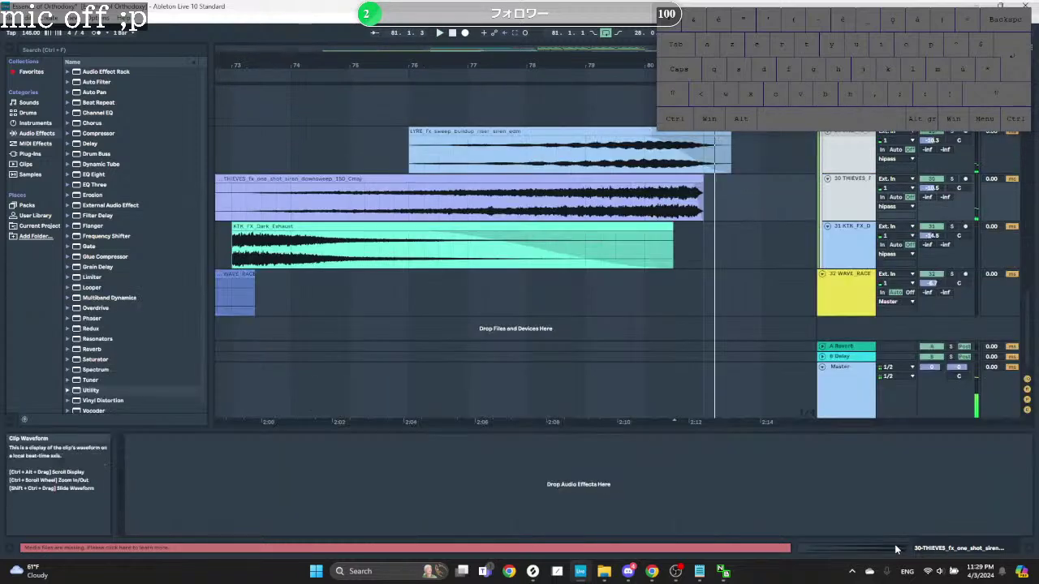
{"action": "left_click", "coordinate": [896, 547]}
{"action": "left_click", "coordinate": [936, 548]}
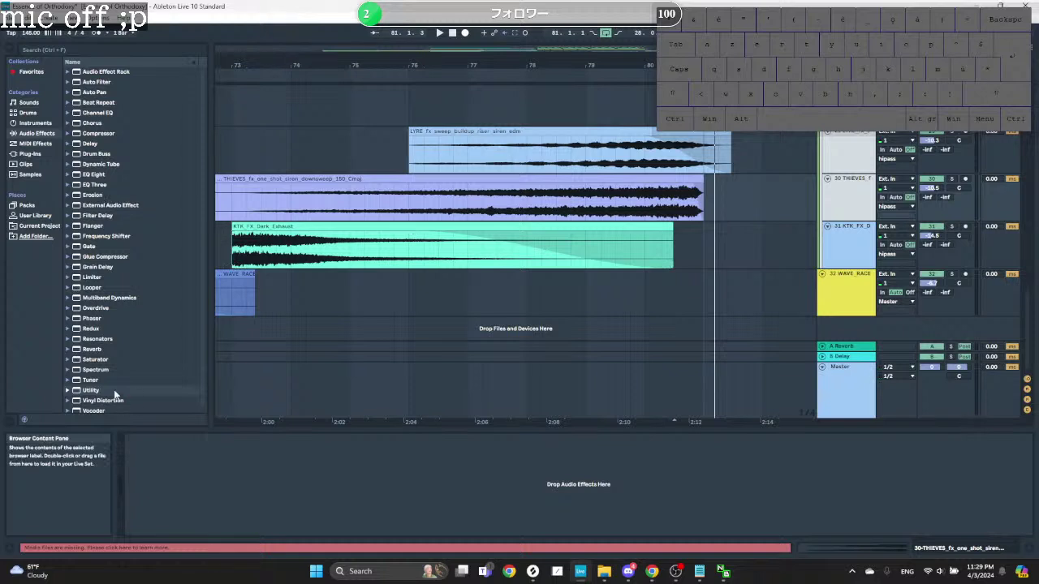
{"action": "left_click_drag", "start_coordinate": [103, 392], "coordinate": [128, 368]}
{"action": "left_click_drag", "start_coordinate": [395, 209], "coordinate": [306, 460]}
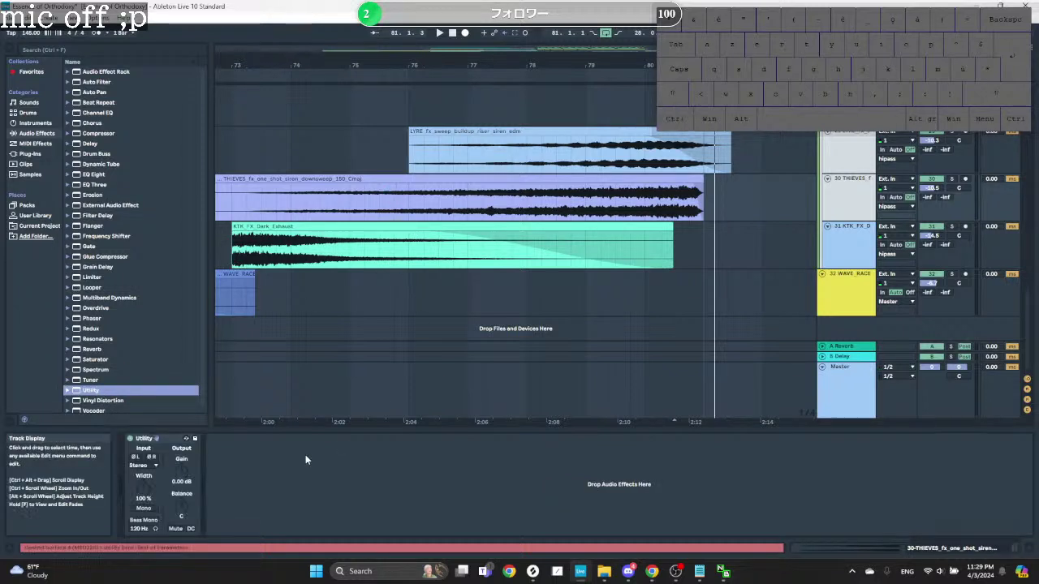
Step: Show automation and draw a sharp Utility gain drop on the THIEVES track where the reversed siren clip ends near bar 81
{"action": "left_click", "coordinate": [867, 77]}
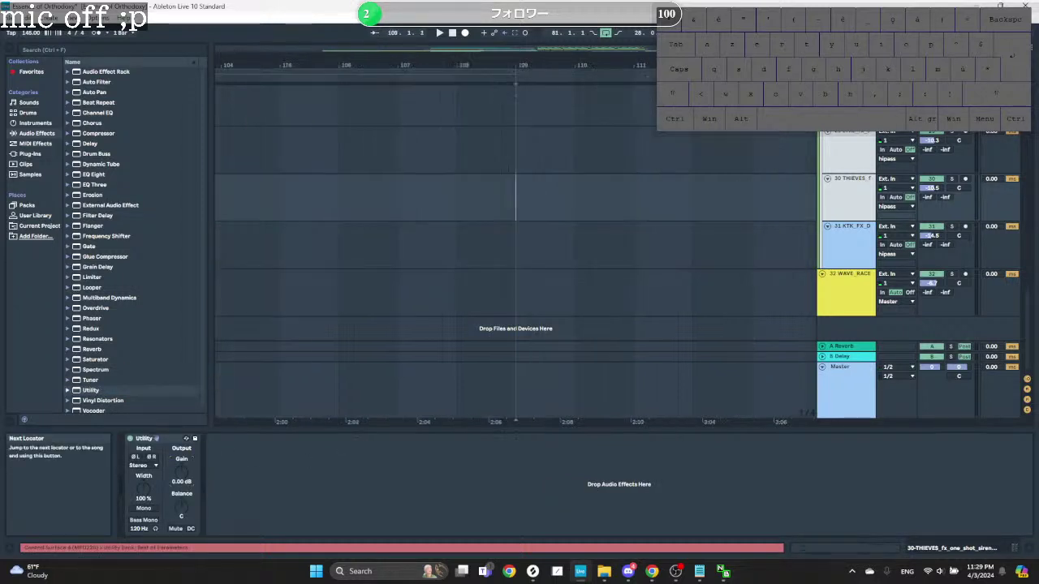
{"action": "scroll", "coordinate": [640, 178], "scroll_direction": "down", "scroll_amount": 6}
{"action": "scroll", "coordinate": [637, 180], "scroll_direction": "up", "scroll_amount": 4}
{"action": "scroll", "coordinate": [622, 180], "scroll_direction": "down", "scroll_amount": 4}
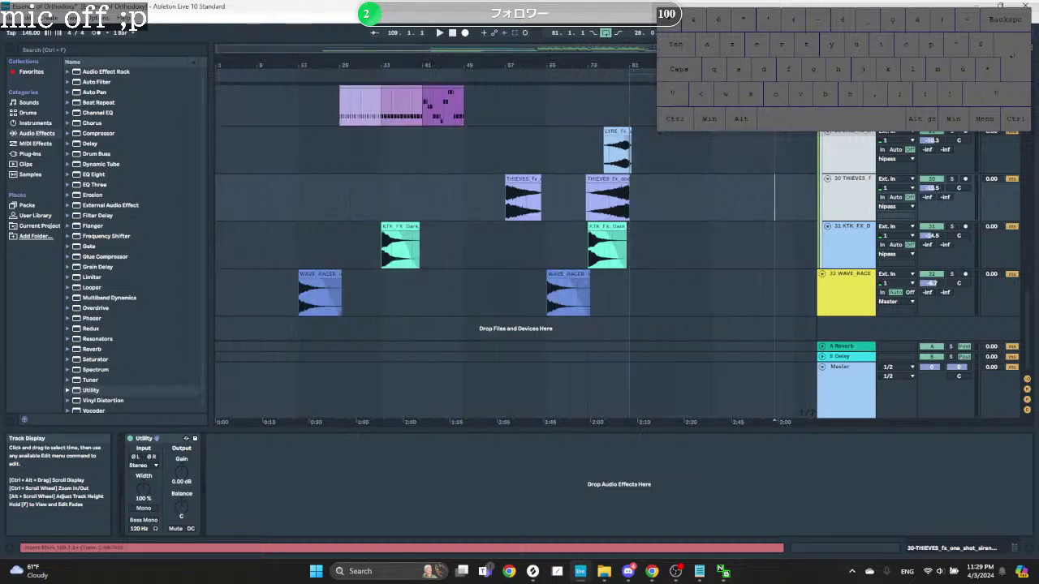
{"action": "key", "text": "a"}
{"action": "scroll", "coordinate": [598, 197], "scroll_direction": "up", "scroll_amount": 4}
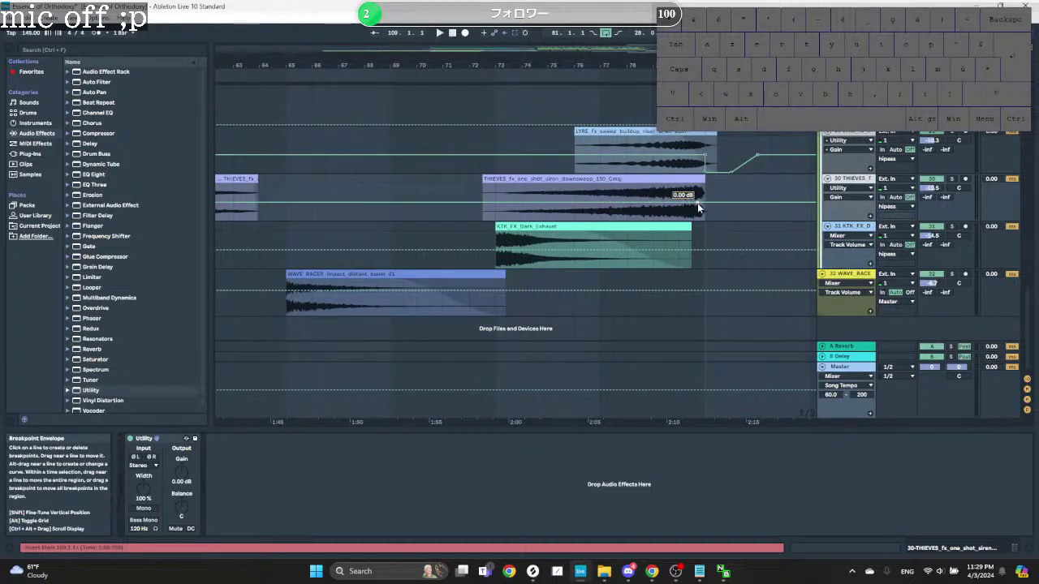
{"action": "scroll", "coordinate": [702, 202], "scroll_direction": "up", "scroll_amount": 3}
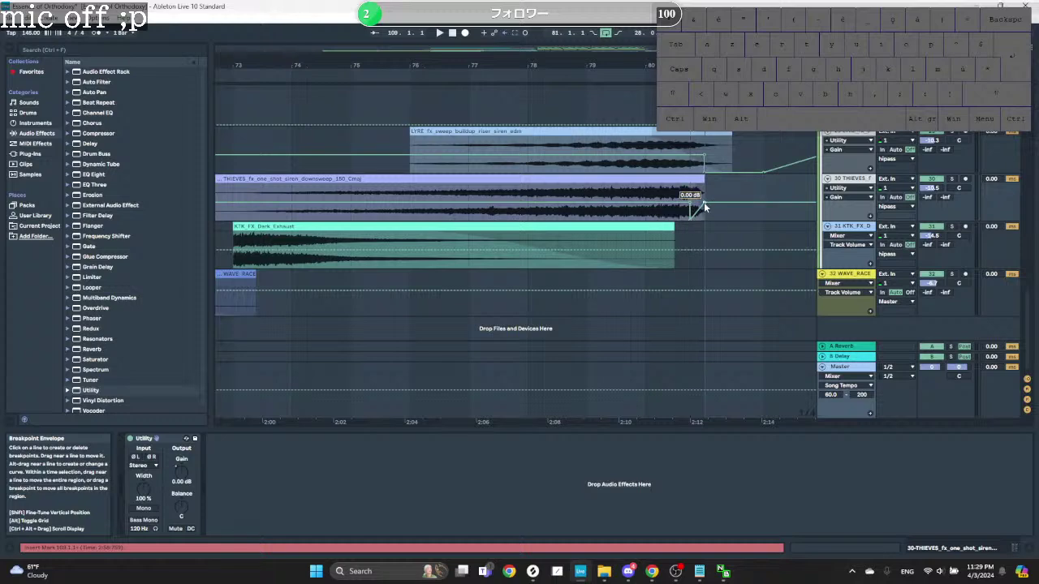
{"action": "scroll", "coordinate": [704, 207], "scroll_direction": "down", "scroll_amount": 5}
{"action": "scroll", "coordinate": [615, 199], "scroll_direction": "down", "scroll_amount": 3}
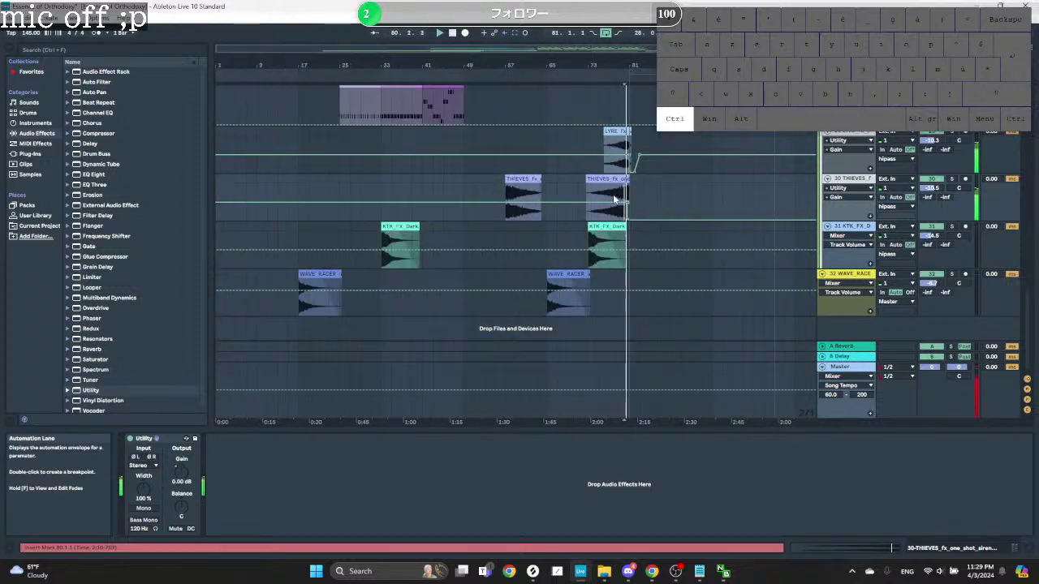
Step: Reshape the THIEVES track's Utility gain drop into a vertical cut at about bar 80.3 and replay the transition
{"action": "scroll", "coordinate": [621, 196], "scroll_direction": "up", "scroll_amount": 3}
{"action": "scroll", "coordinate": [641, 199], "scroll_direction": "up", "scroll_amount": 5}
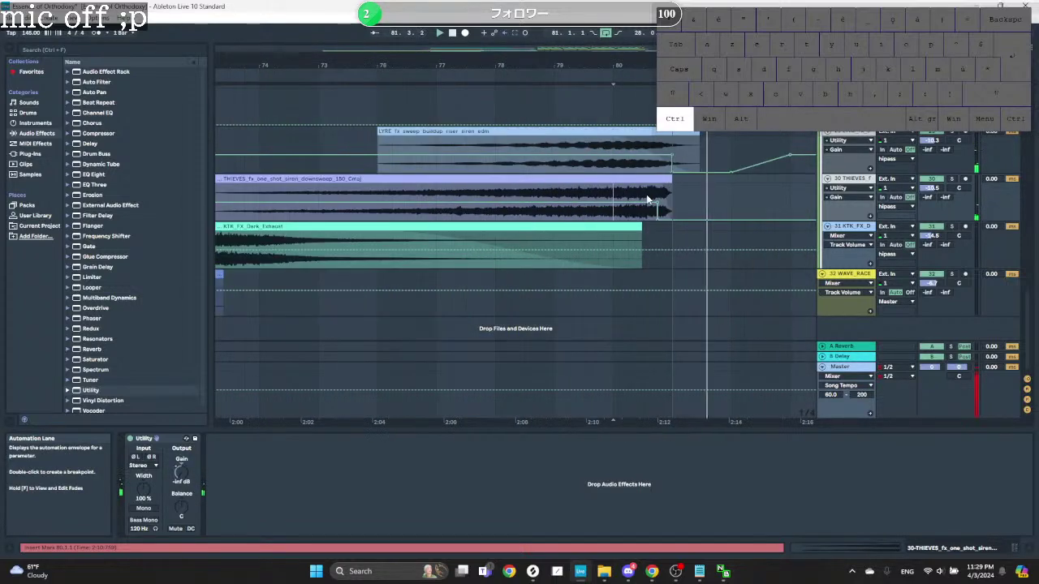
{"action": "scroll", "coordinate": [657, 201], "scroll_direction": "up", "scroll_amount": 3}
{"action": "left_click", "coordinate": [631, 194]}
{"action": "key", "text": "space"}
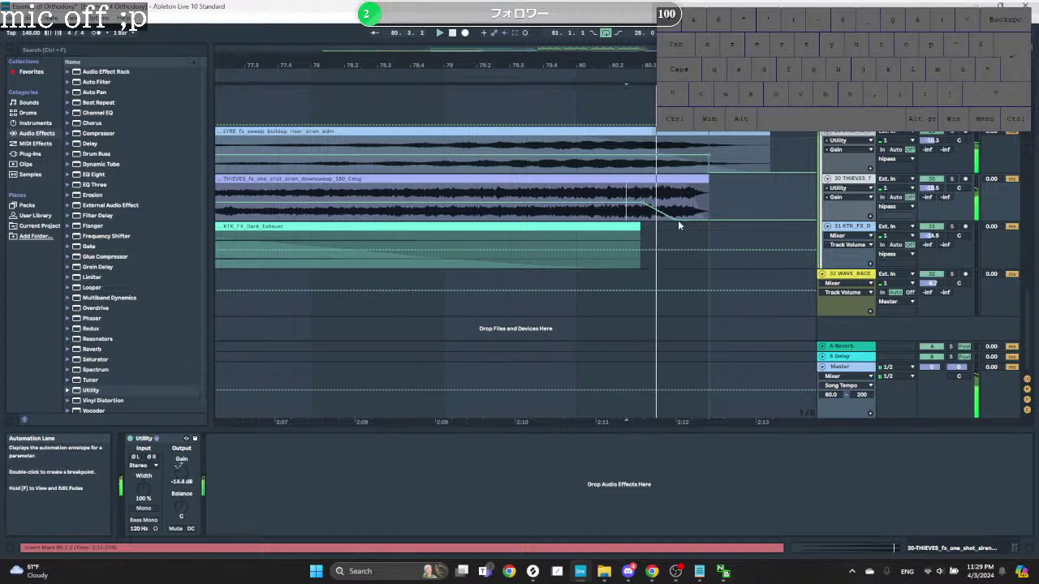
{"action": "key", "text": "space"}
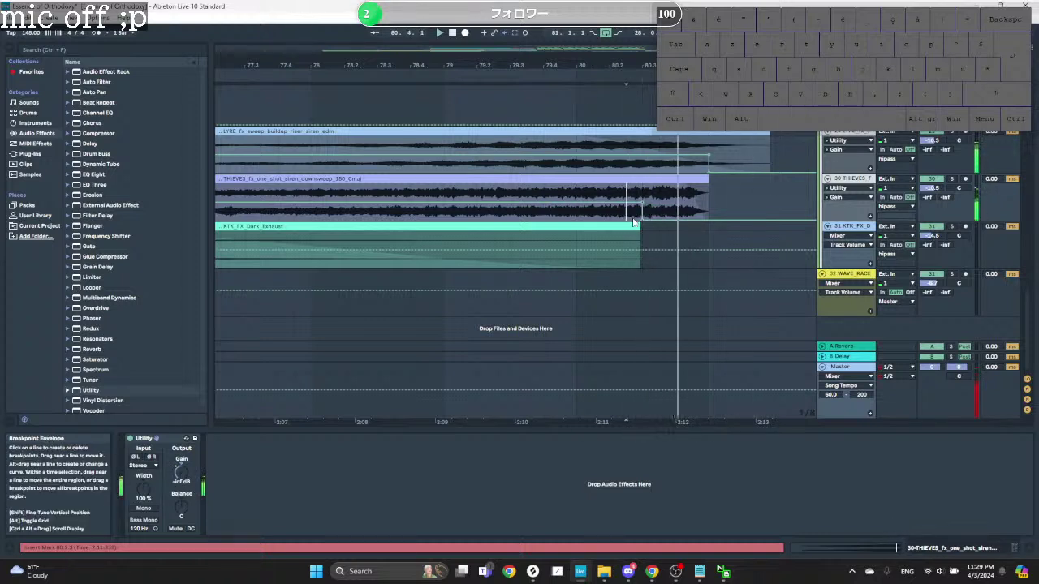
{"action": "left_click", "coordinate": [575, 195]}
{"action": "key", "text": "space"}
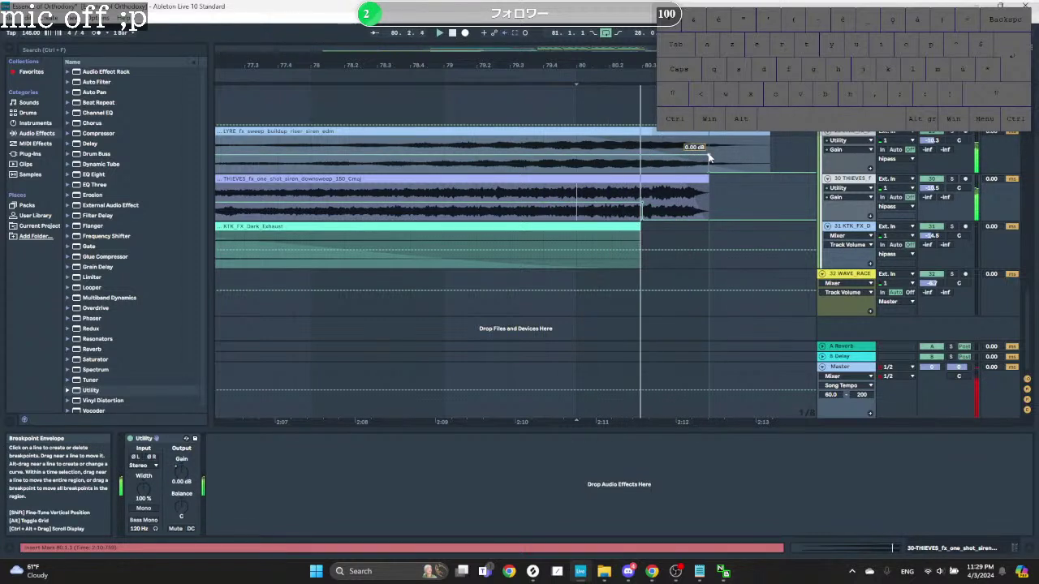
{"action": "key", "text": "space"}
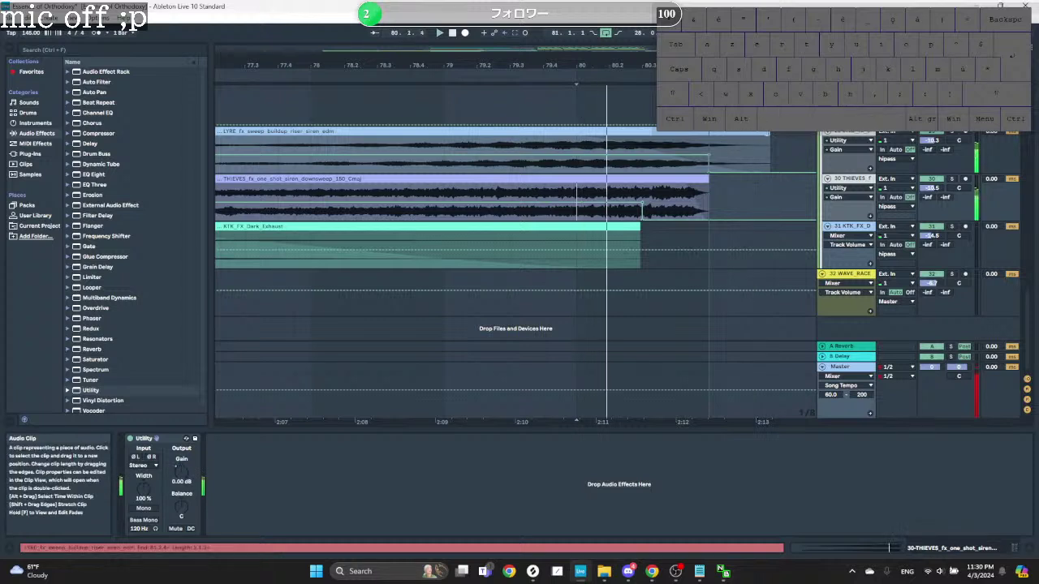
Step: Move the LYRE track's Utility gain drop earlier to about bar 80.3 as a vertical cut and replay the transition
{"action": "left_click", "coordinate": [711, 157]}
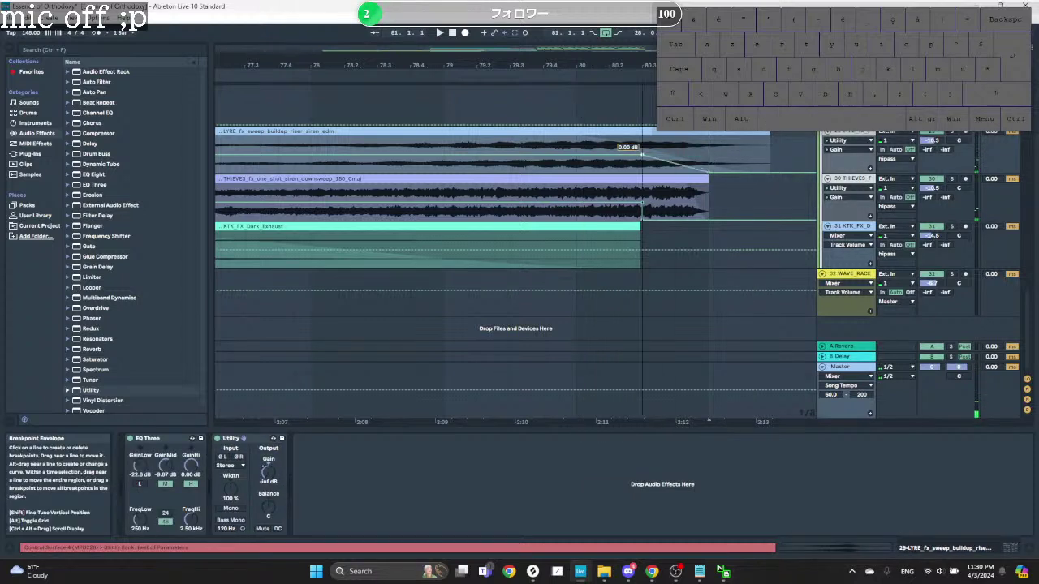
{"action": "mouse_move", "coordinate": [709, 171]}
{"action": "key", "text": "space"}
{"action": "scroll", "coordinate": [626, 188], "scroll_direction": "down", "scroll_amount": 3}
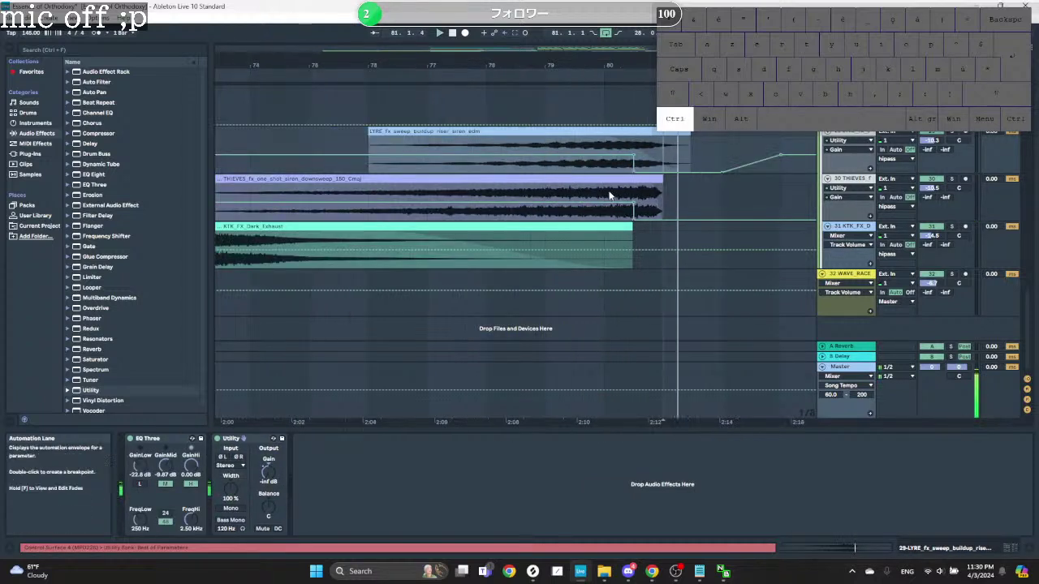
{"action": "key", "text": "space"}
{"action": "left_click", "coordinate": [609, 179]}
{"action": "left_click", "coordinate": [605, 190]}
{"action": "key", "text": "space"}
{"action": "scroll", "coordinate": [662, 193], "scroll_direction": "down", "scroll_amount": 3}
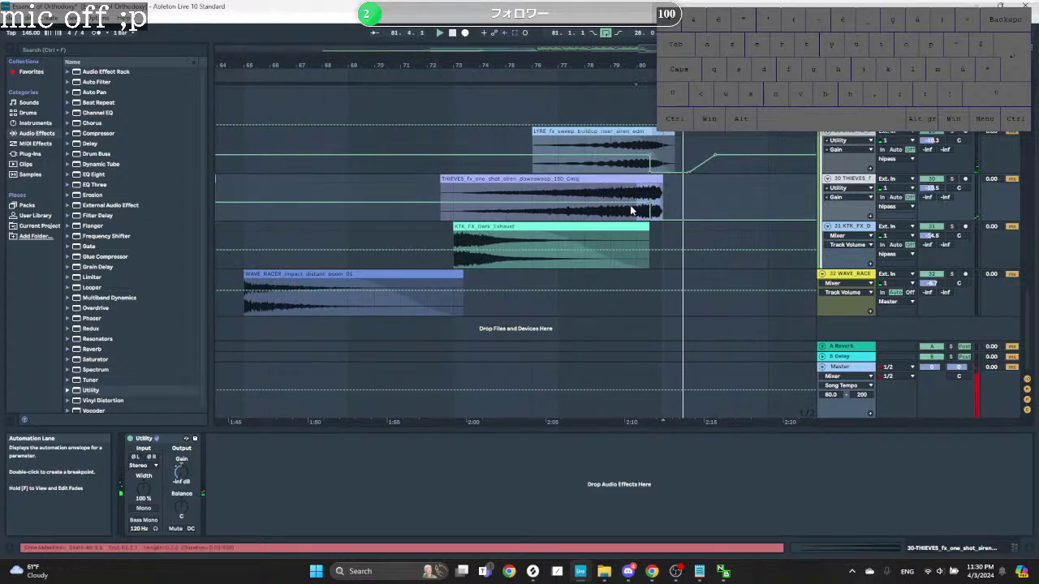
{"action": "scroll", "coordinate": [448, 208], "scroll_direction": "down", "scroll_amount": 5}
{"action": "scroll", "coordinate": [448, 209], "scroll_direction": "up", "scroll_amount": 5}
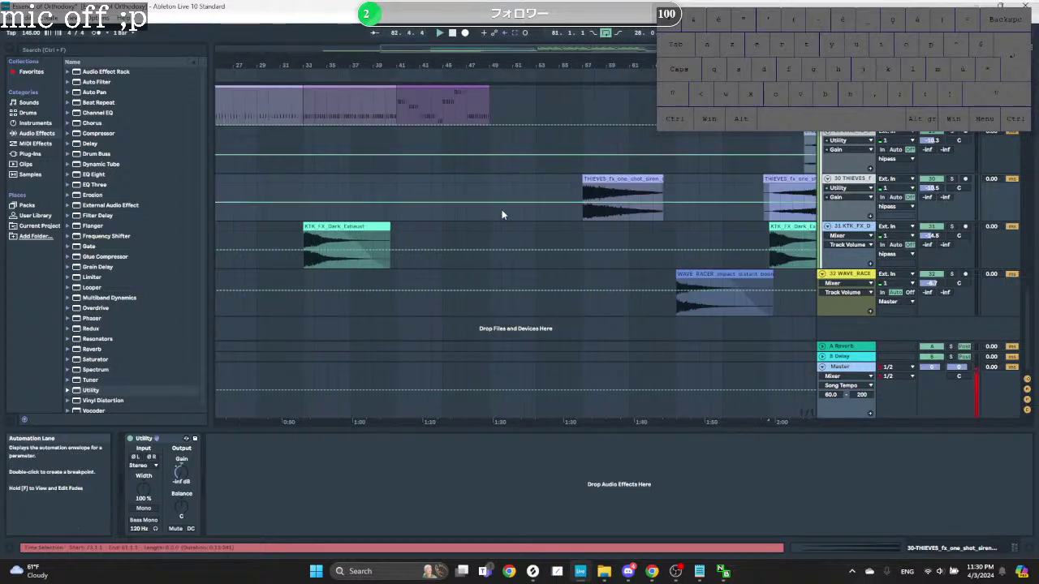
{"action": "scroll", "coordinate": [502, 209], "scroll_direction": "down", "scroll_amount": 5}
{"action": "scroll", "coordinate": [549, 195], "scroll_direction": "up", "scroll_amount": 3}
{"action": "key", "text": "ctrl+c"}
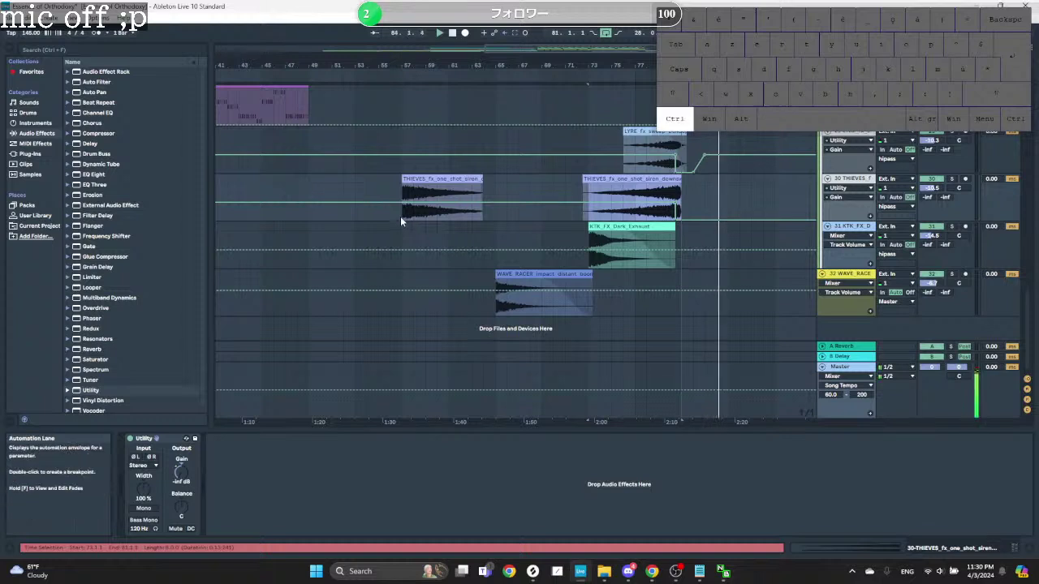
{"action": "left_click", "coordinate": [401, 216]}
{"action": "key", "text": "ctrl+v"}
{"action": "left_click", "coordinate": [461, 216]}
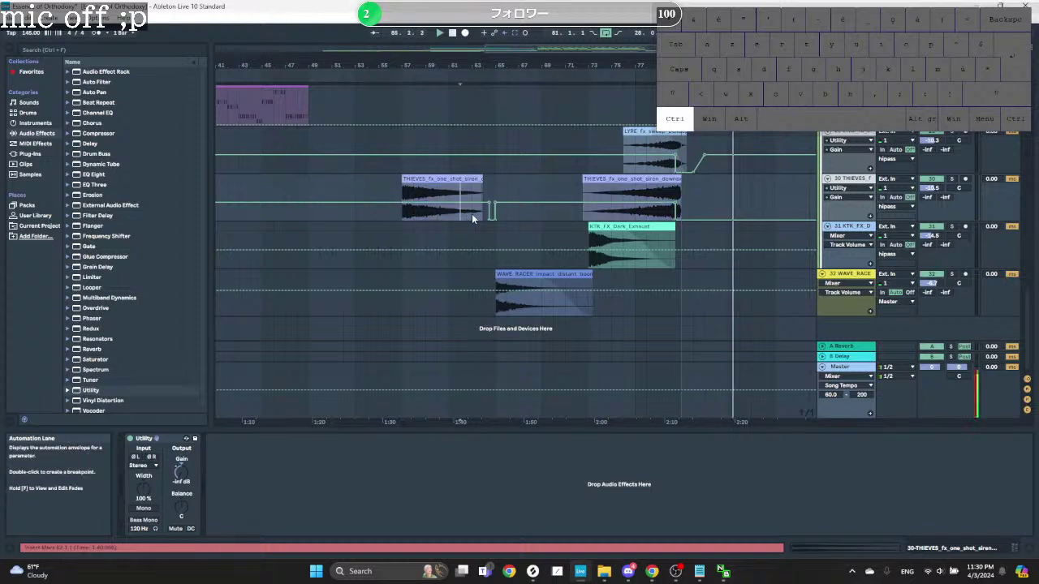
{"action": "scroll", "coordinate": [471, 219], "scroll_direction": "down", "scroll_amount": 5}
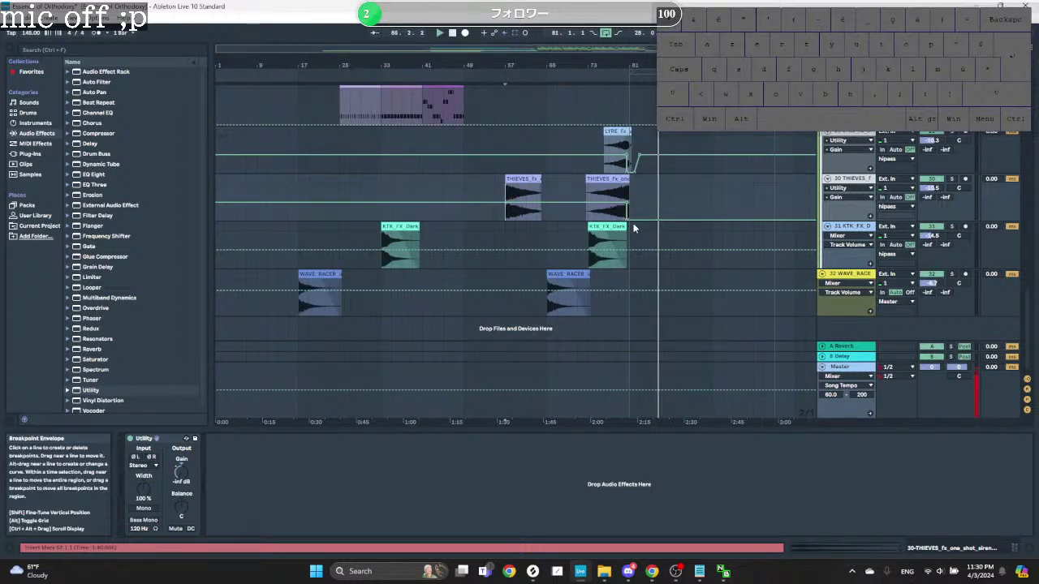
Step: Ramp the THIEVES track's Utility gain from silence back to its earlier level between about bars 91 and 97, curving the rise
{"action": "scroll", "coordinate": [619, 238], "scroll_direction": "up", "scroll_amount": 2}
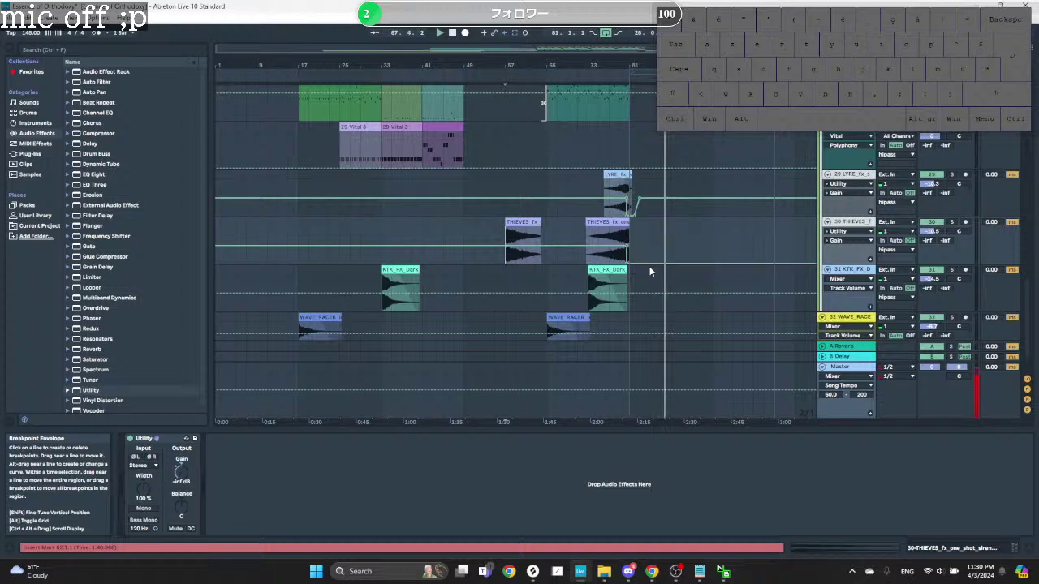
{"action": "right_click", "coordinate": [712, 263]}
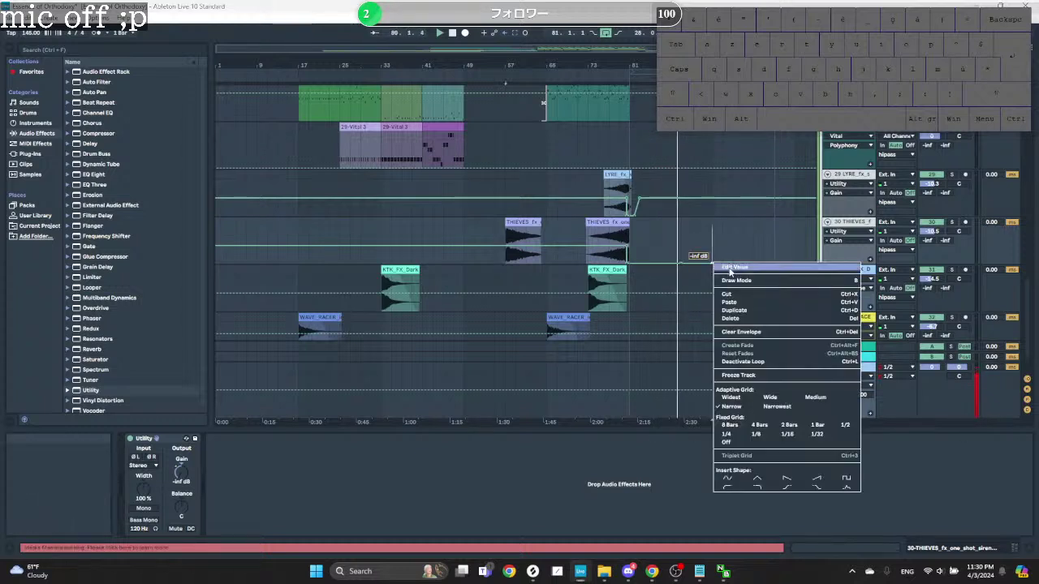
{"action": "left_click", "coordinate": [729, 273]}
{"action": "left_click_drag", "start_coordinate": [712, 260], "coordinate": [713, 248]}
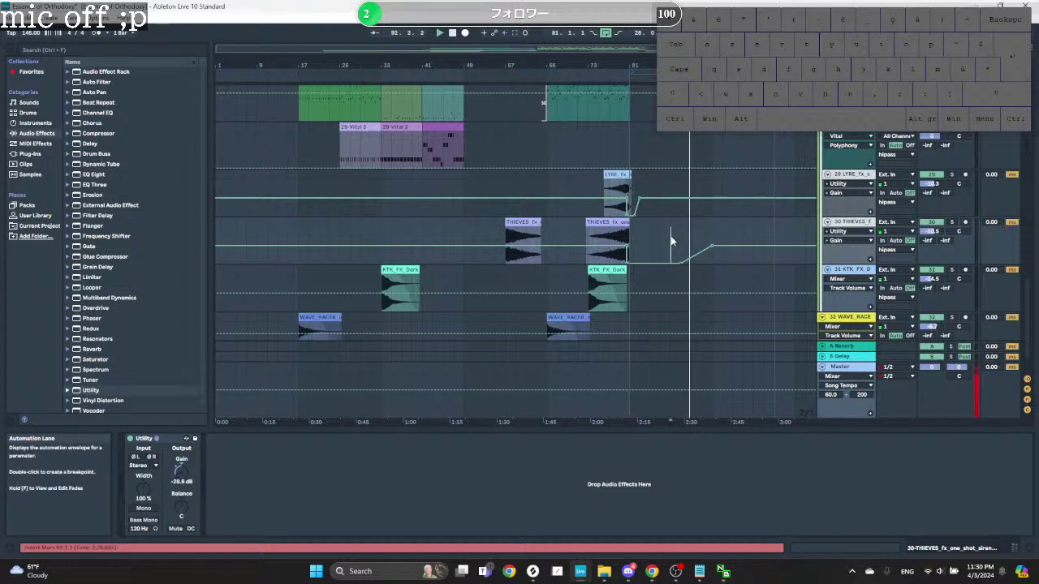
{"action": "left_click_drag", "start_coordinate": [690, 237], "coordinate": [691, 248], "text": "alt"}
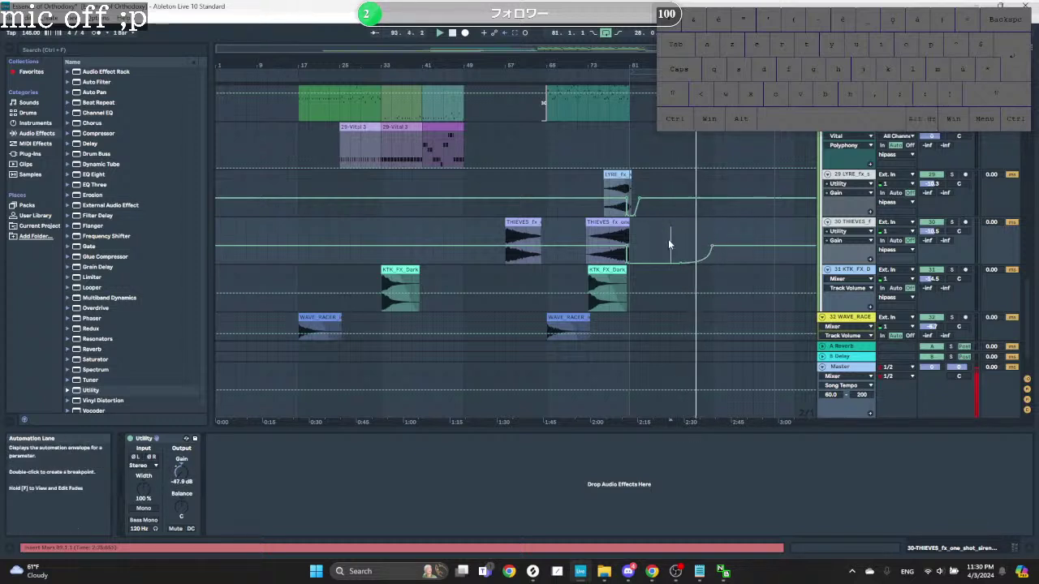
Step: Audition both THIEVES siren clips and lower the track's volume to -15.9 dB
{"action": "left_click", "coordinate": [590, 244]}
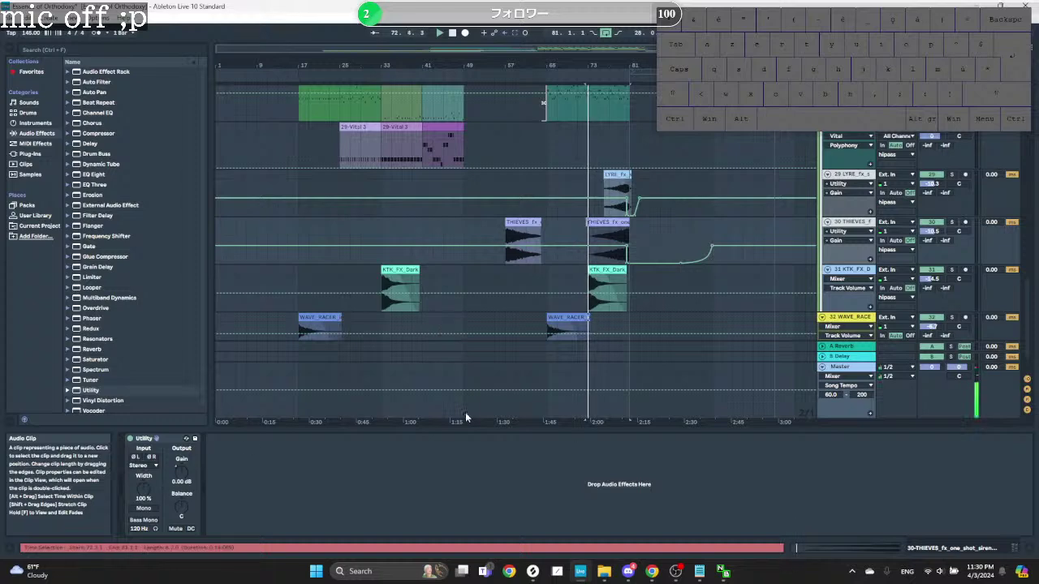
{"action": "left_click_drag", "start_coordinate": [938, 231], "coordinate": [937, 233]}
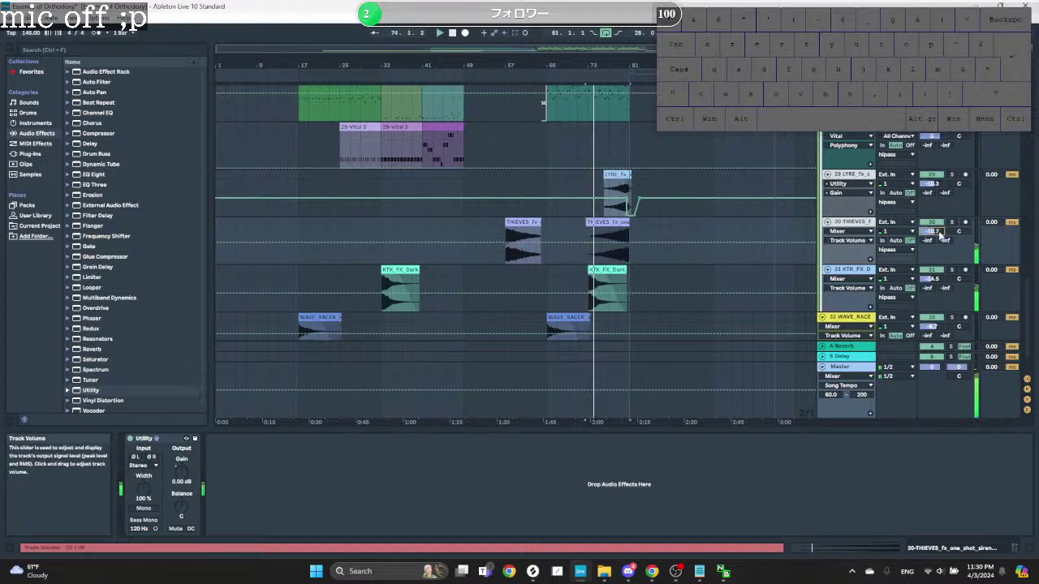
{"action": "double_click", "coordinate": [612, 235]}
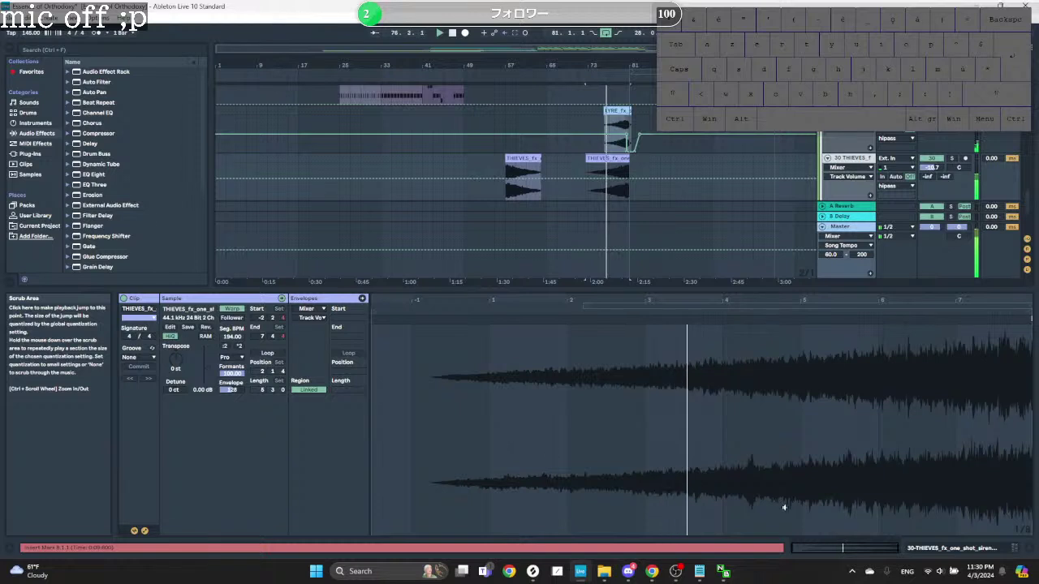
{"action": "left_click", "coordinate": [960, 548]}
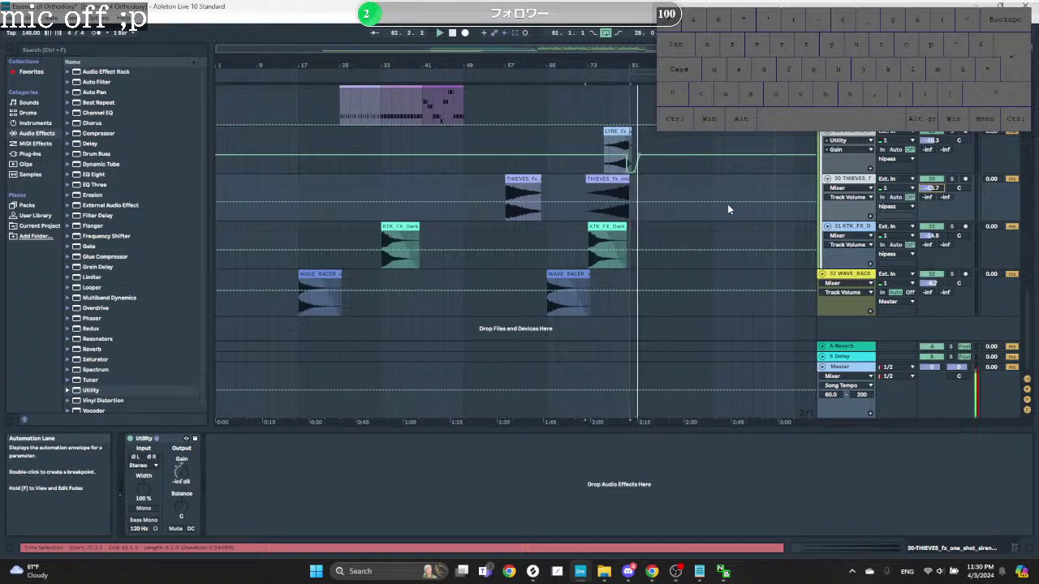
{"action": "key", "text": "space"}
{"action": "key", "text": "space"}
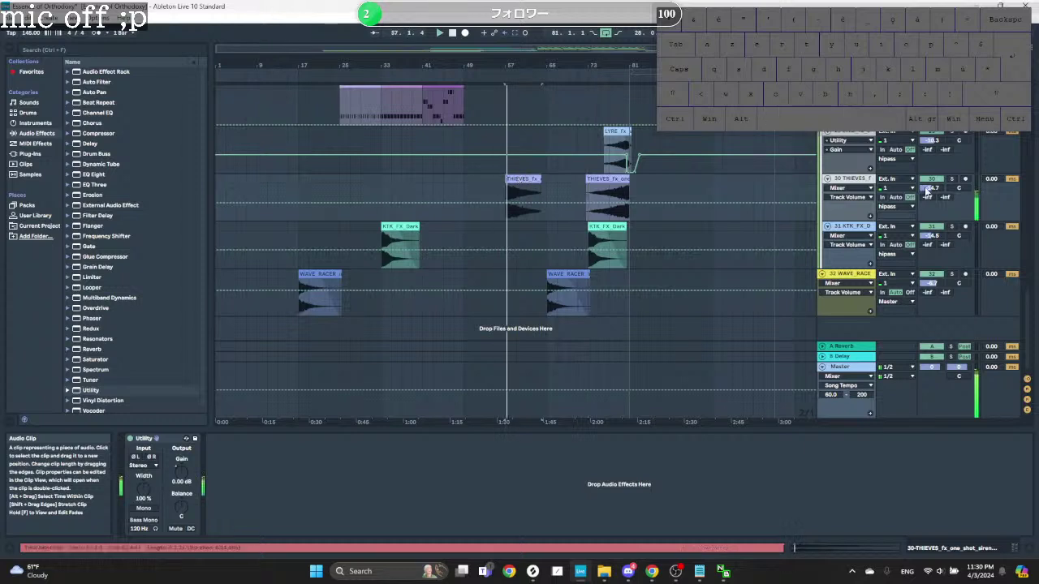
{"action": "left_click_drag", "start_coordinate": [929, 188], "coordinate": [929, 192]}
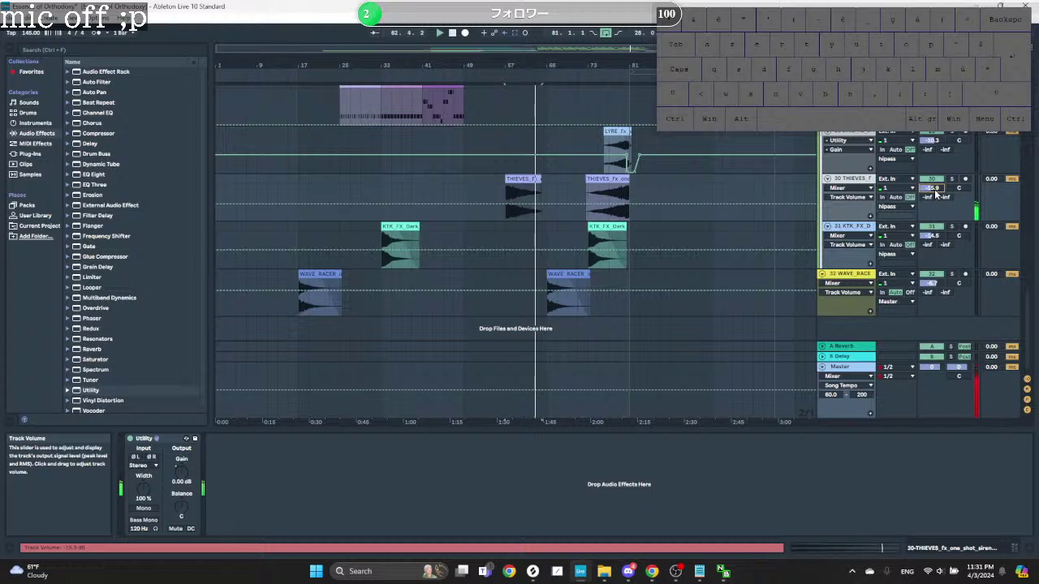
Step: Hide automation and add a short curved fade-in to the THIEVES siren clip starting at bar 57, replaying its opening
{"action": "scroll", "coordinate": [506, 177], "scroll_direction": "up", "scroll_amount": 8}
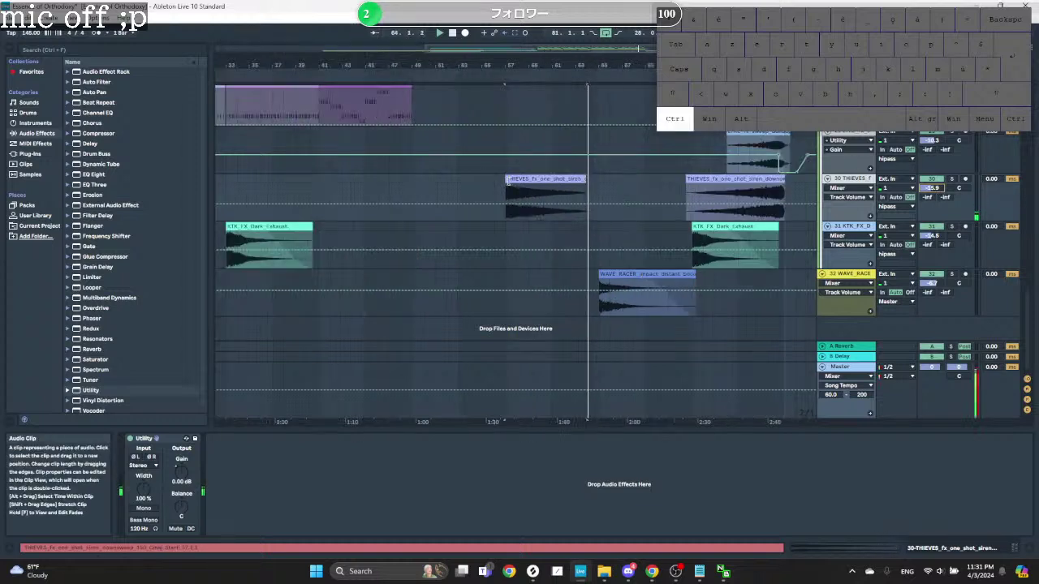
{"action": "key", "text": "space"}
{"action": "key", "text": "a"}
{"action": "key", "text": "space"}
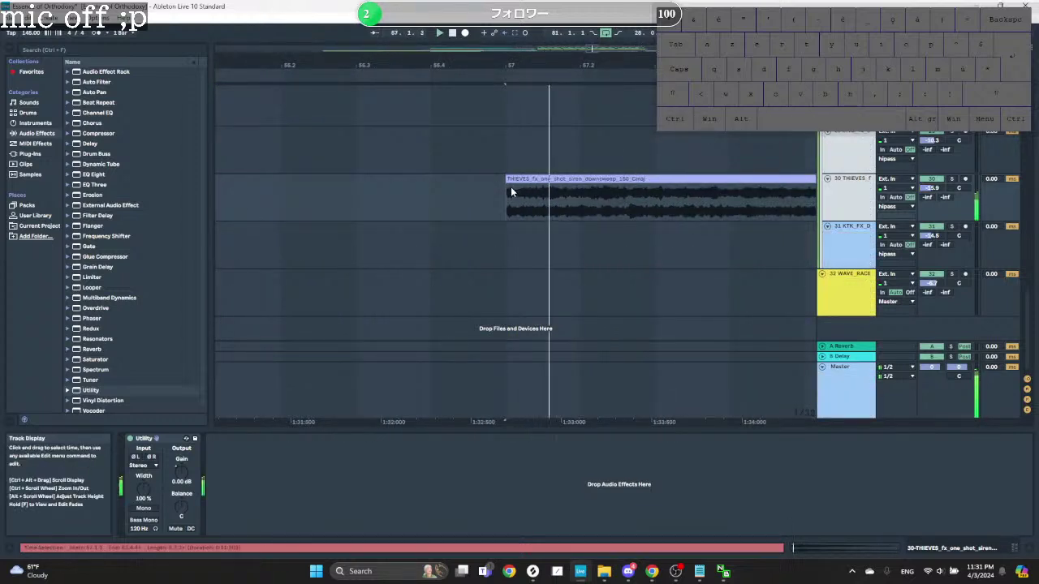
{"action": "key", "text": "space"}
{"action": "left_click", "coordinate": [510, 180]}
{"action": "key", "text": "space"}
{"action": "mouse_move", "coordinate": [508, 186]}
{"action": "left_mouse_down"}
{"action": "mouse_move", "coordinate": [673, 187]}
{"action": "mouse_move", "coordinate": [563, 187]}
{"action": "mouse_move", "coordinate": [630, 187]}
{"action": "mouse_move", "coordinate": [552, 201]}
{"action": "mouse_move", "coordinate": [532, 220]}
{"action": "left_mouse_up"}
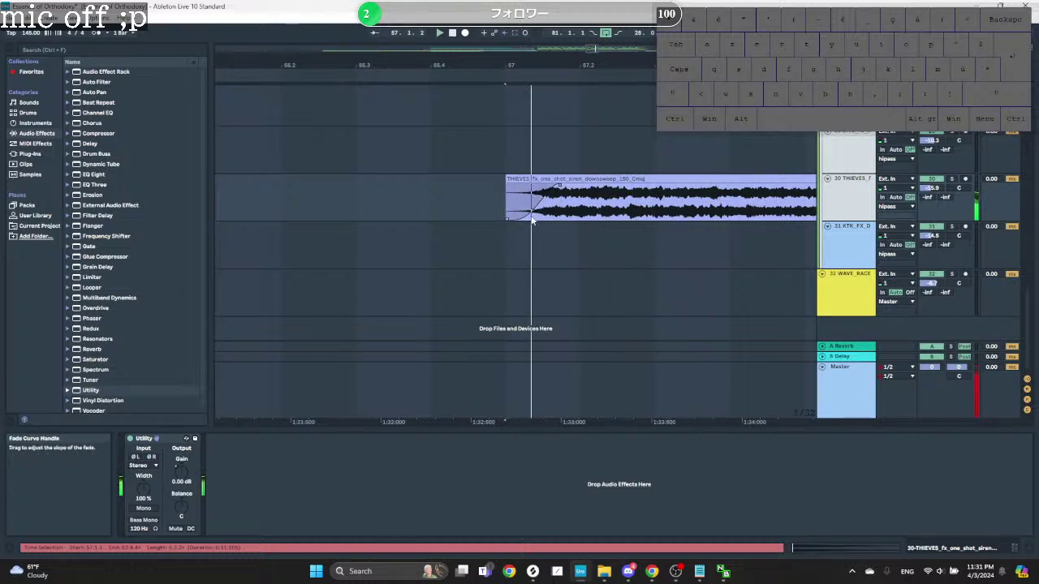
{"action": "key", "text": "space"}
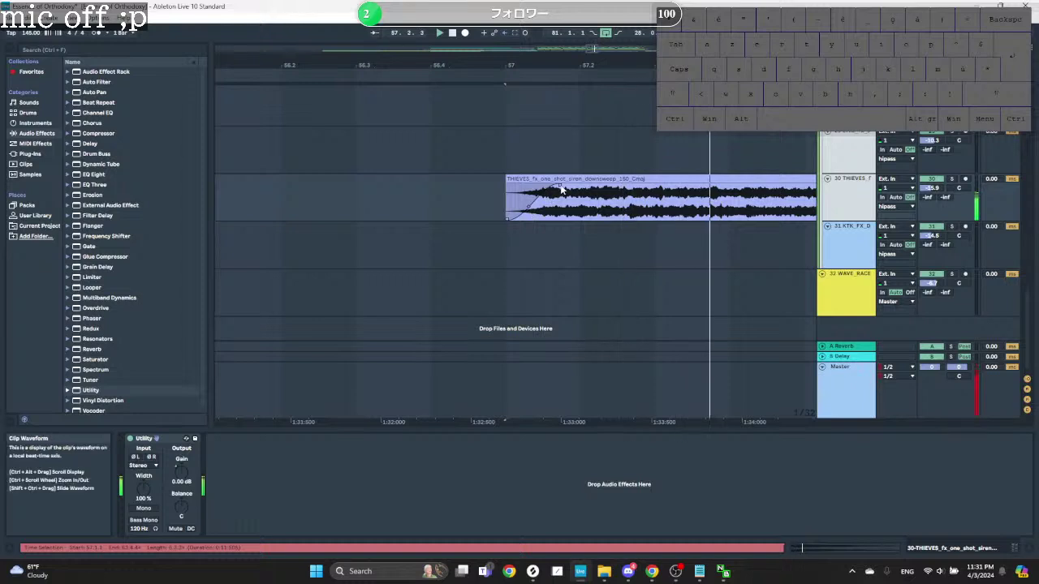
{"action": "key", "text": "space"}
{"action": "key", "text": "space"}
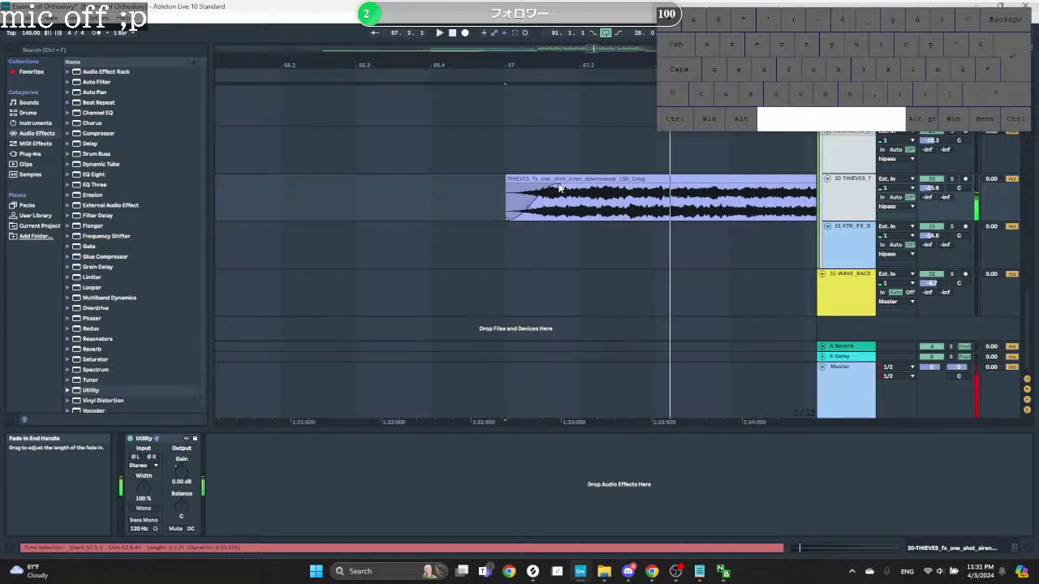
Step: Split the first siren clip at bar 61 and trim the front piece to end at about bar 60.3
{"action": "scroll", "coordinate": [562, 188], "scroll_direction": "down", "scroll_amount": 5, "text": "ctrl"}
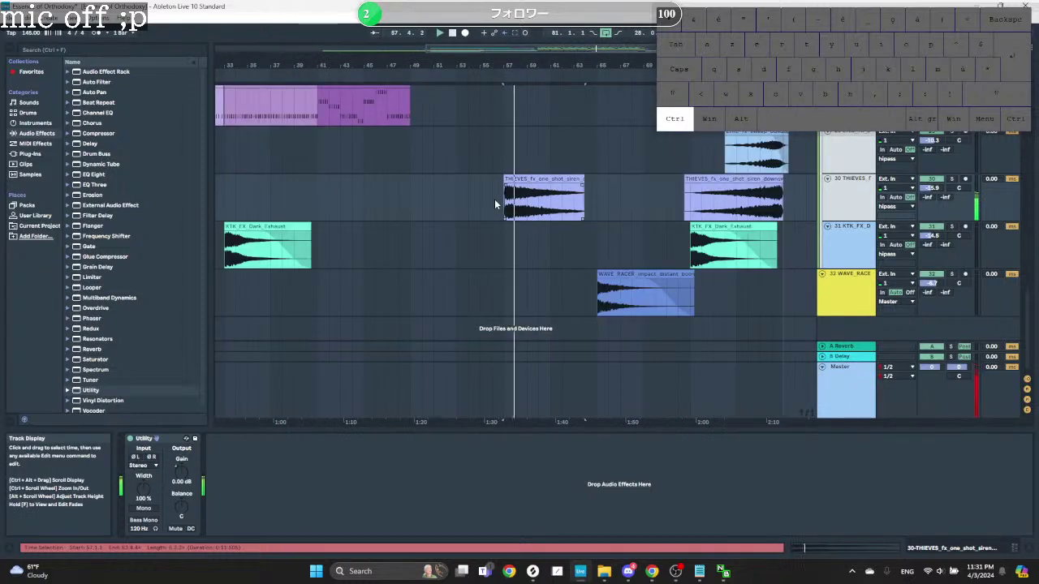
{"action": "scroll", "coordinate": [591, 199], "scroll_direction": "up", "scroll_amount": 3, "text": "ctrl"}
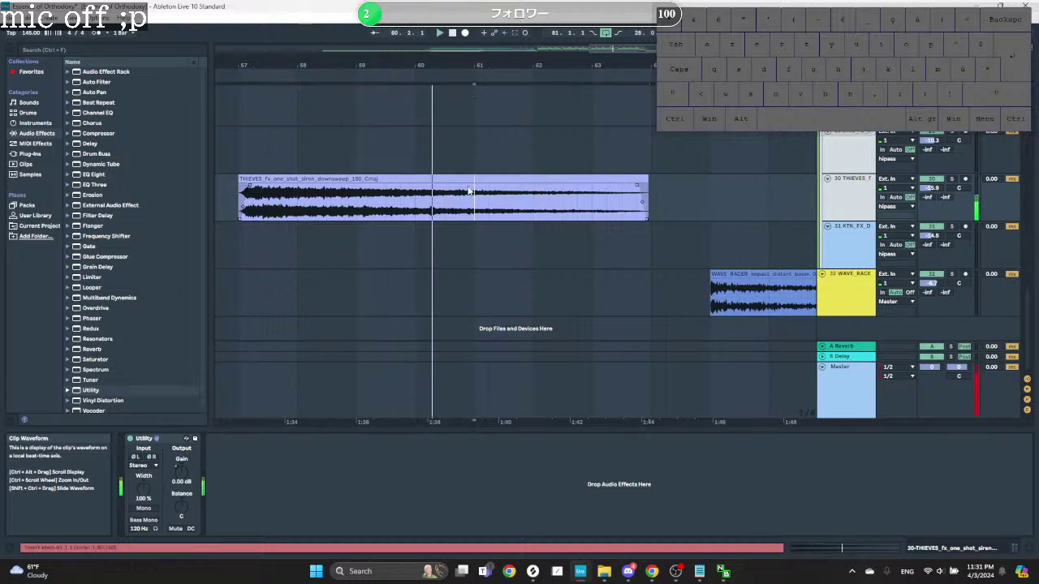
{"action": "scroll", "coordinate": [475, 195], "scroll_direction": "up", "scroll_amount": 2, "text": "ctrl"}
{"action": "key", "text": "ctrl+e"}
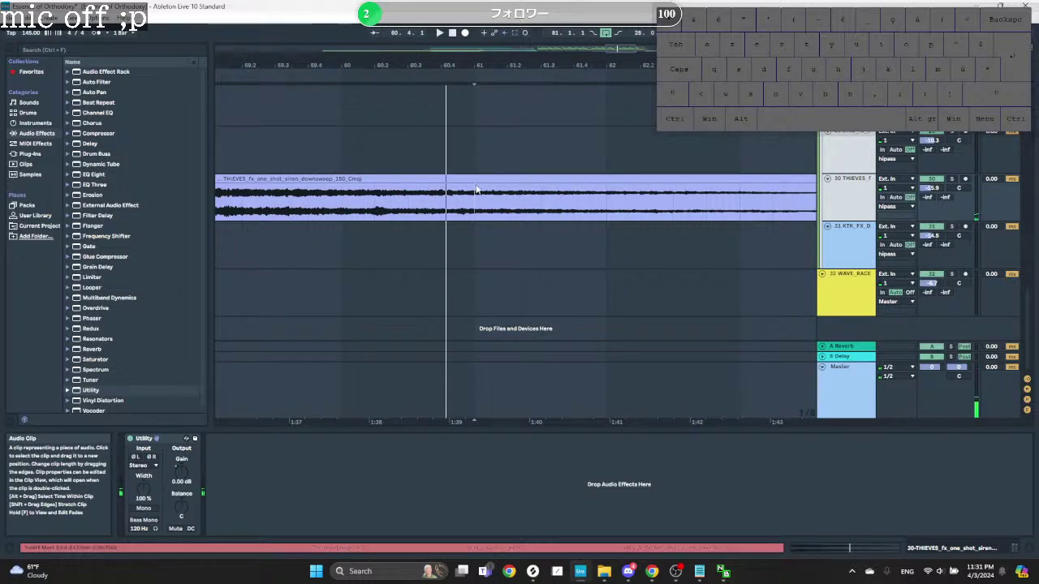
{"action": "left_click_drag", "start_coordinate": [472, 176], "coordinate": [408, 179]}
{"action": "left_click", "coordinate": [391, 195]}
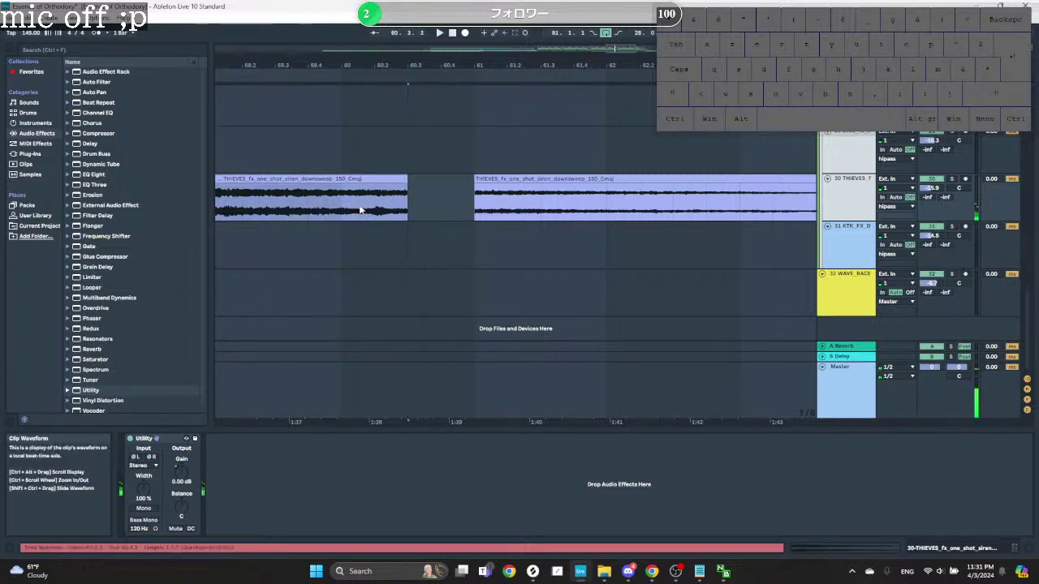
{"action": "left_click", "coordinate": [337, 208]}
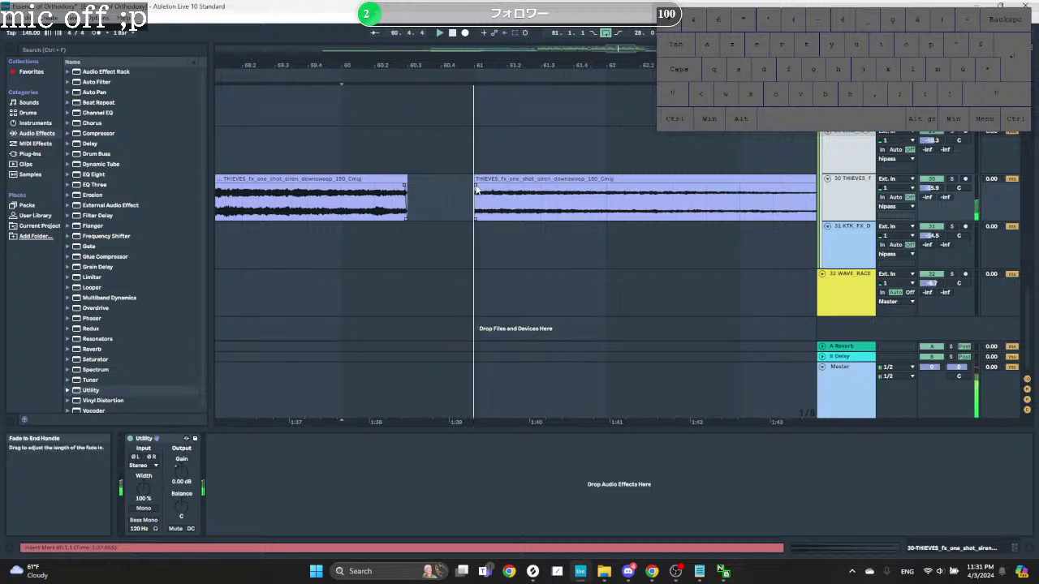
Step: Add a short fade-in to the siren piece starting at bar 61 and replay across the gap before it
{"action": "left_click_drag", "start_coordinate": [475, 185], "coordinate": [498, 185]}
{"action": "key", "text": "space"}
{"action": "key", "text": "space"}
{"action": "left_click", "coordinate": [409, 179]}
{"action": "key", "text": "space"}
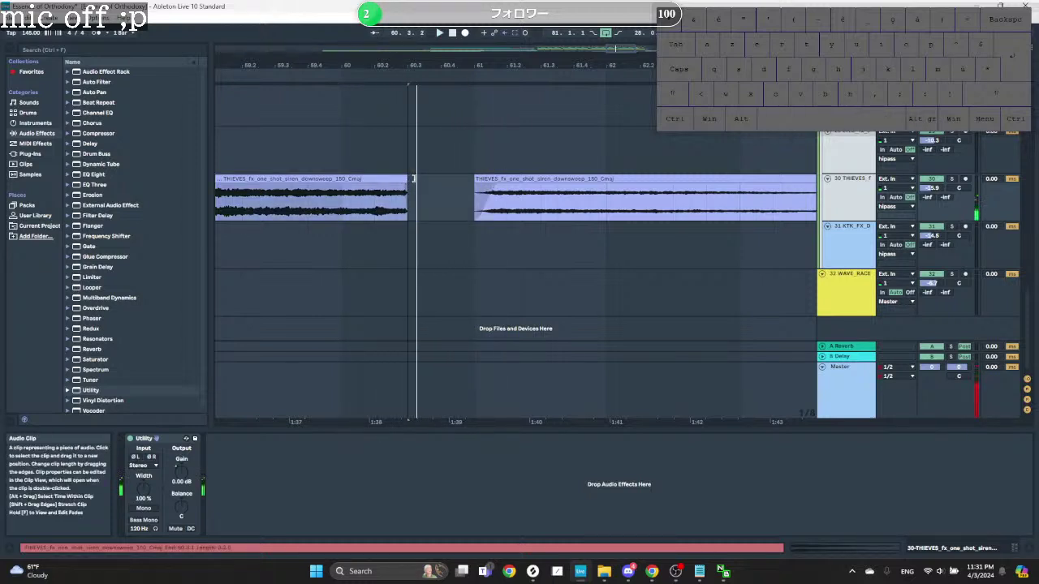
Step: Extend the front siren piece slightly past bar 60.3, add a short fade-out to its end and replay the gap
{"action": "left_click_drag", "start_coordinate": [413, 178], "coordinate": [417, 182]}
{"action": "left_click_drag", "start_coordinate": [413, 186], "coordinate": [396, 185]}
{"action": "left_click", "coordinate": [347, 197]}
{"action": "key", "text": "space"}
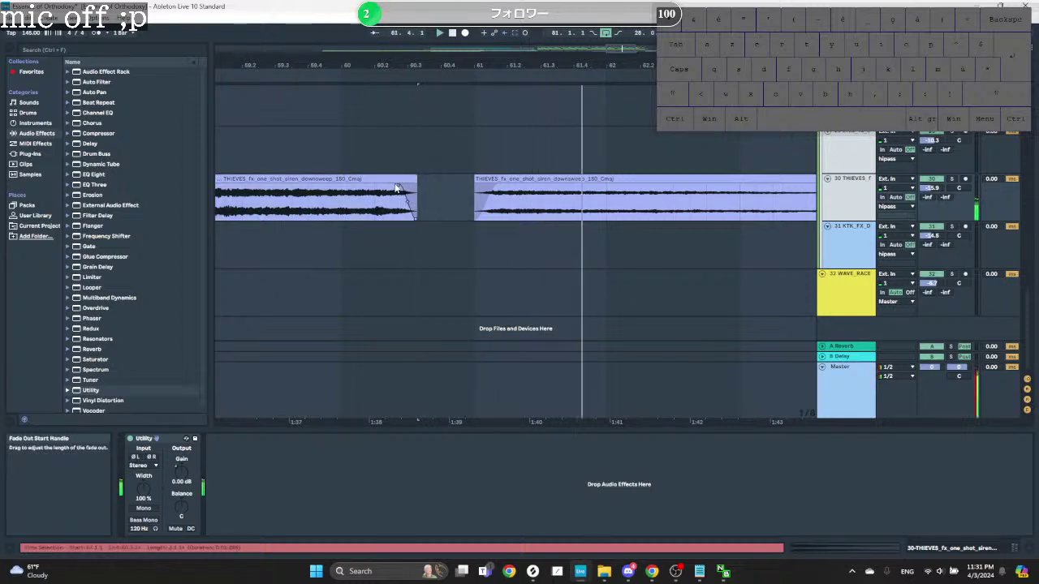
{"action": "key", "text": "space"}
{"action": "key", "text": "space"}
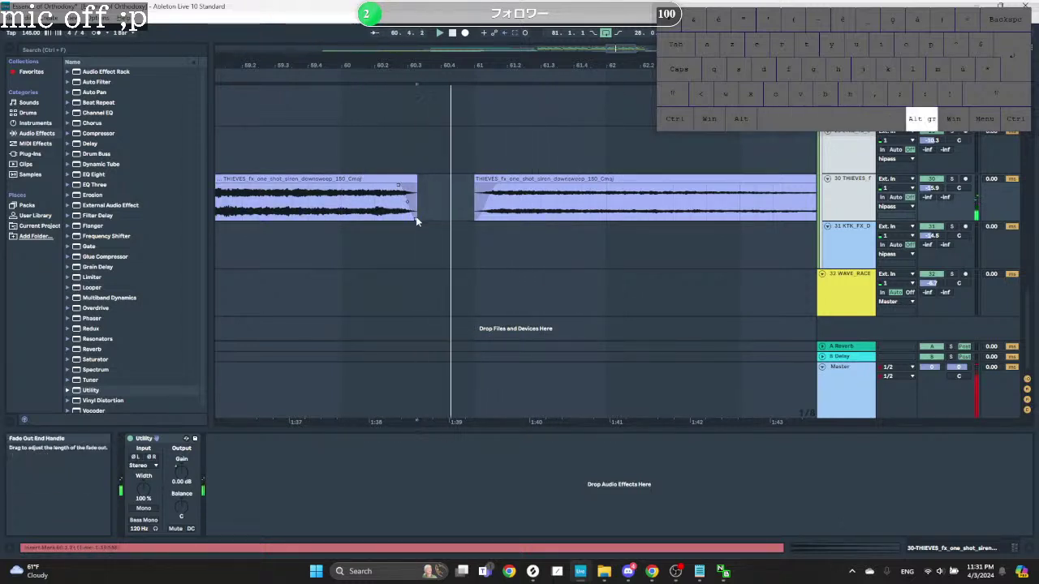
Step: Trim the end of the front siren piece slightly ahead of bar 60.3 and replay the gap before bar 61
{"action": "left_click_drag", "start_coordinate": [417, 218], "coordinate": [411, 218]}
{"action": "key", "text": "space"}
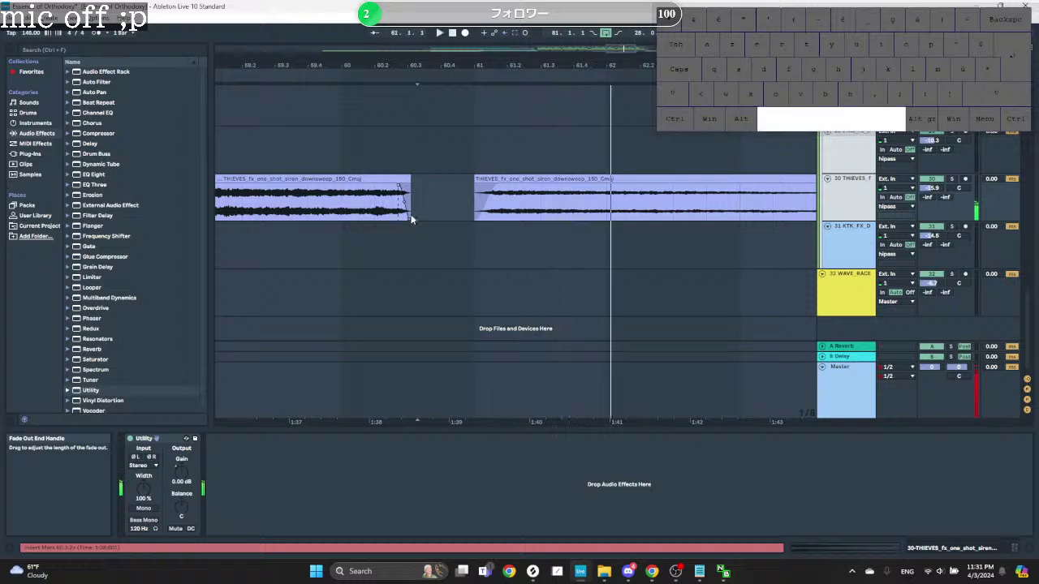
{"action": "left_click", "coordinate": [341, 205]}
{"action": "key", "text": "space"}
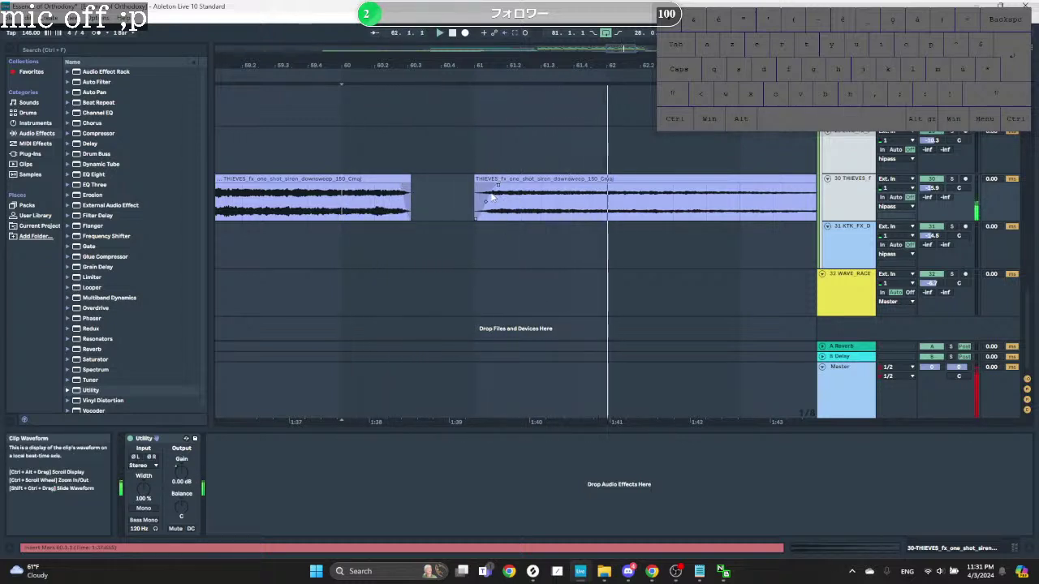
Step: Cut a gap from bar 76.4 to 77 in the later THIEVES siren clip, add a short fade-out before it and replay from bar 76
{"action": "scroll", "coordinate": [535, 216], "scroll_direction": "down", "scroll_amount": 5}
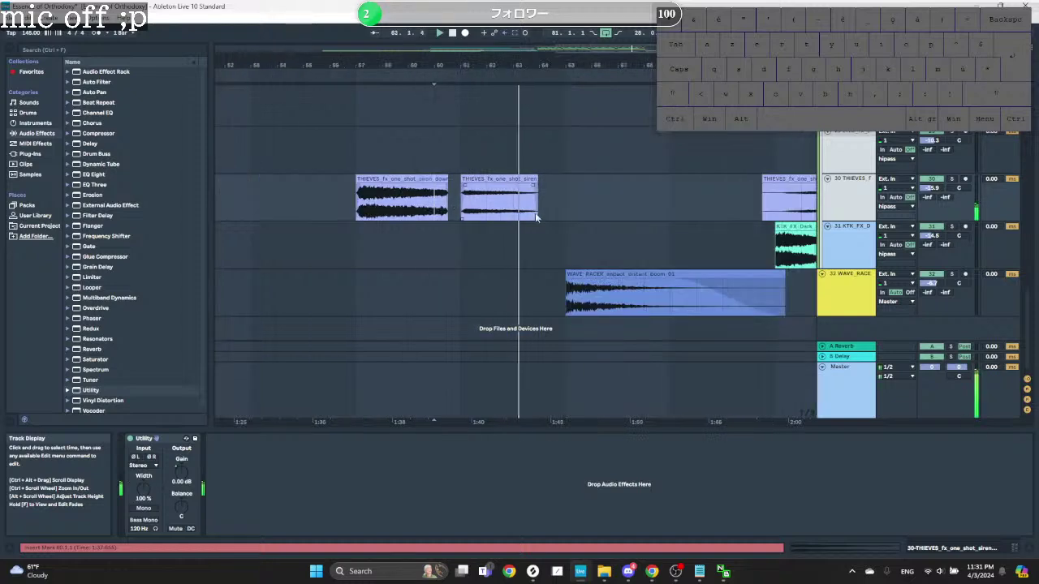
{"action": "scroll", "coordinate": [535, 215], "scroll_direction": "down", "scroll_amount": 6}
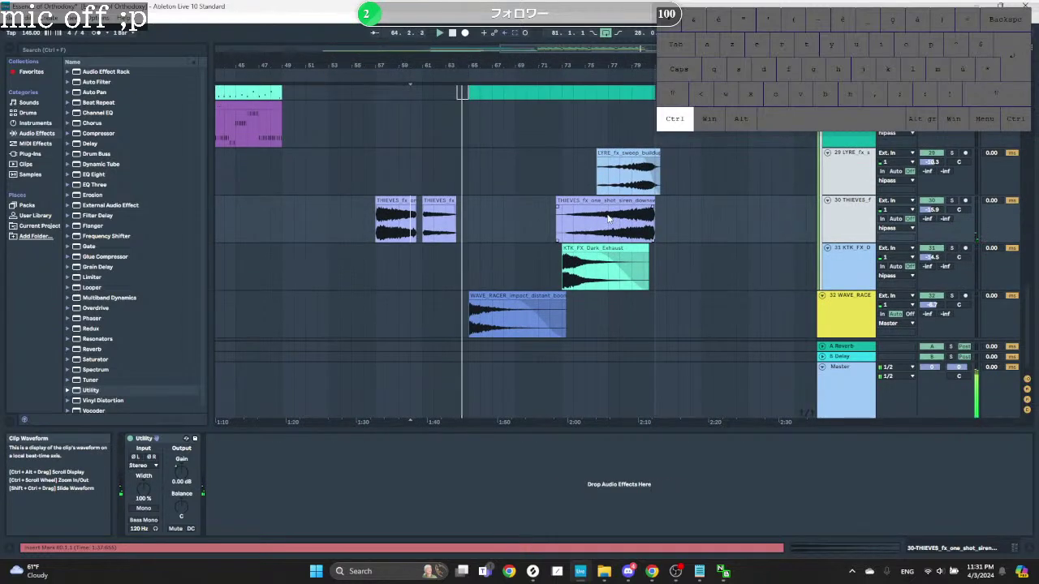
{"action": "scroll", "coordinate": [607, 218], "scroll_direction": "up", "scroll_amount": 8}
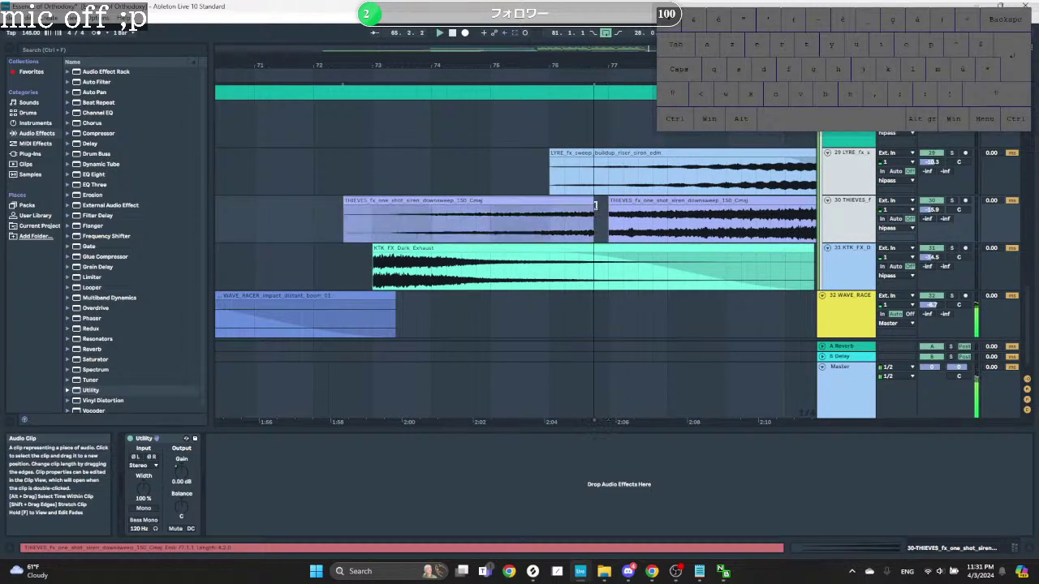
{"action": "left_click", "coordinate": [553, 224]}
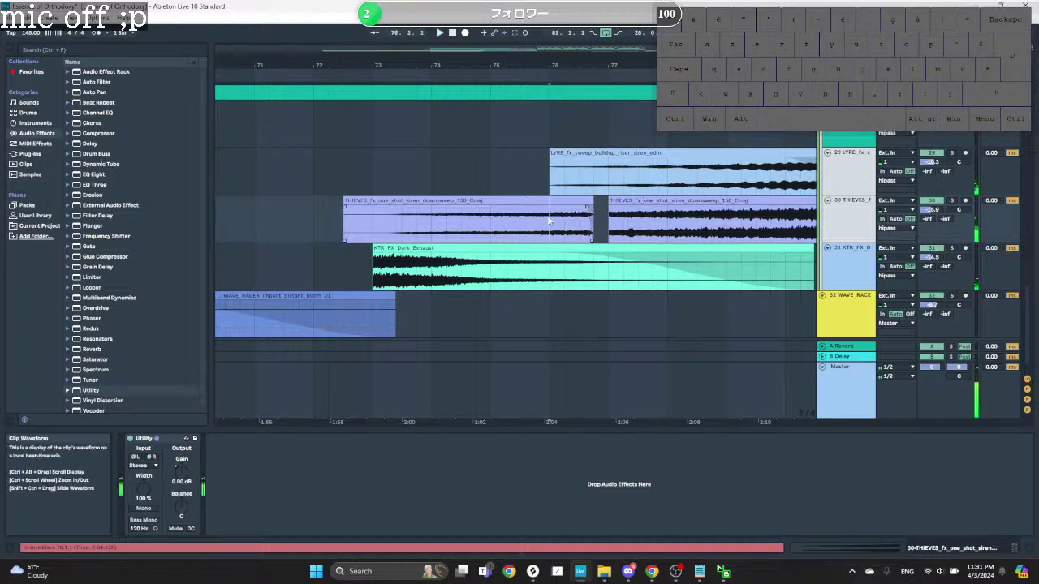
{"action": "scroll", "coordinate": [598, 217], "scroll_direction": "up", "scroll_amount": 4}
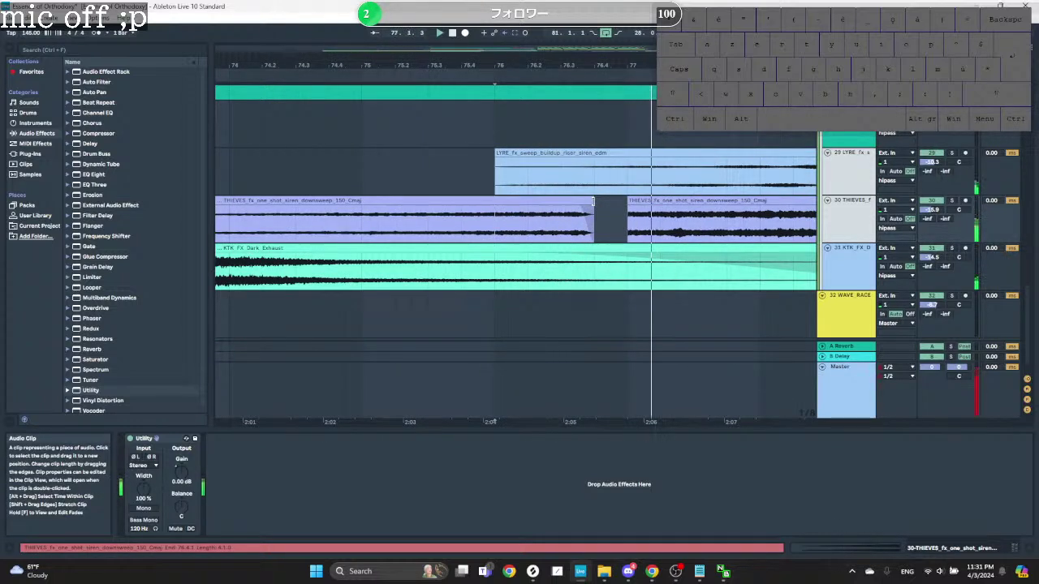
{"action": "scroll", "coordinate": [608, 220], "scroll_direction": "down", "scroll_amount": 3}
{"action": "scroll", "coordinate": [615, 217], "scroll_direction": "up", "scroll_amount": 3}
{"action": "scroll", "coordinate": [593, 213], "scroll_direction": "down", "scroll_amount": 10}
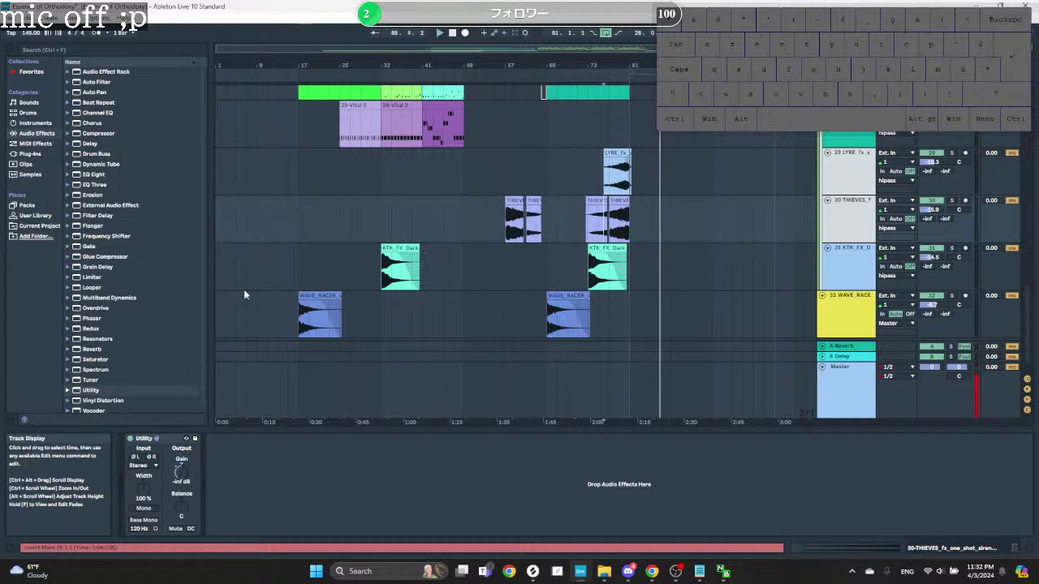
Step: Add EQ Eight to the WAVE_RACER impact track and pull its third band down to about -10.3 dB at 550 Hz while auditioning
{"action": "left_click", "coordinate": [325, 298]}
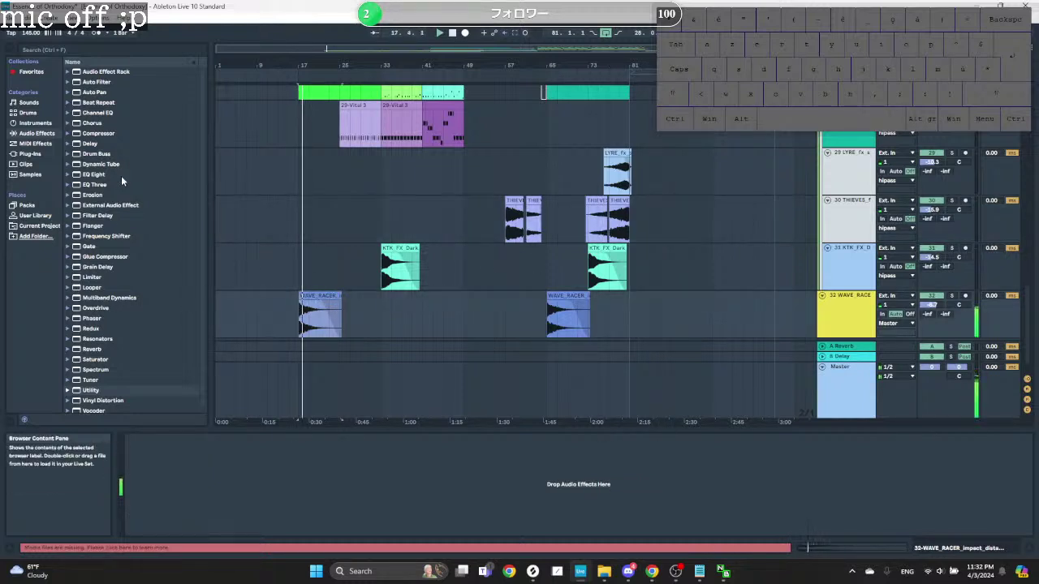
{"action": "left_click", "coordinate": [97, 176]}
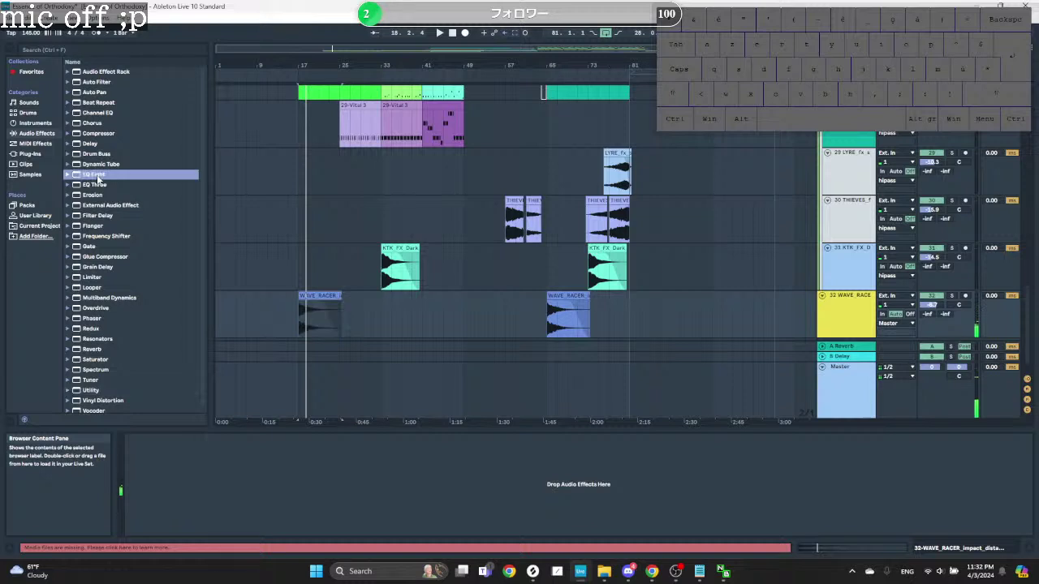
{"action": "key", "text": "space"}
{"action": "key", "text": "space"}
{"action": "left_click_drag", "start_coordinate": [273, 480], "coordinate": [259, 502]}
{"action": "key", "text": "space"}
{"action": "key", "text": "space"}
{"action": "key", "text": "space"}
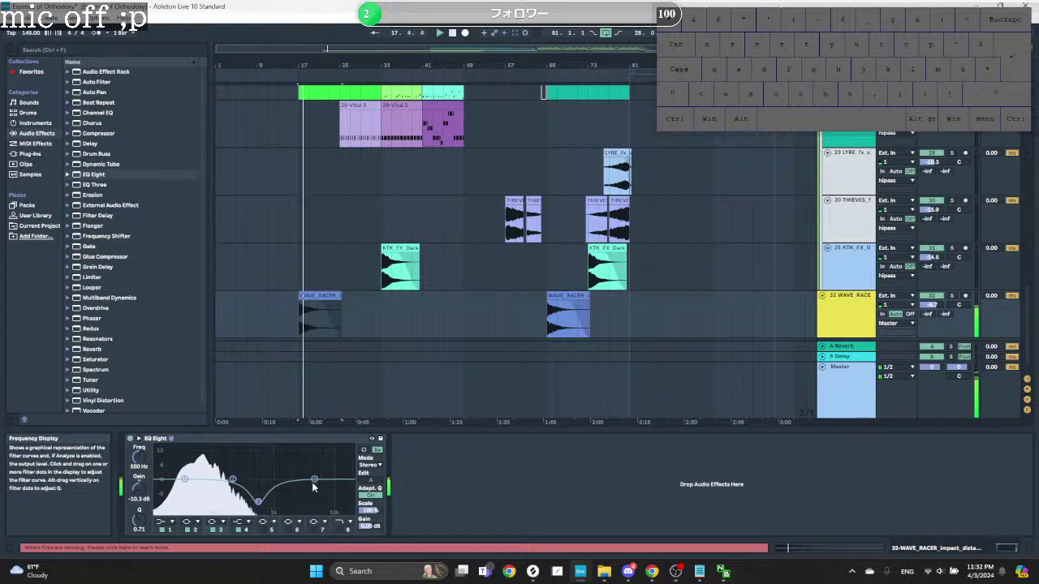
Step: Pull the impact EQ's fourth band down to about -8.55 dB at 599 Hz and replay the impact from bar 17
{"action": "left_click_drag", "start_coordinate": [314, 479], "coordinate": [261, 497]}
{"action": "key", "text": "space"}
{"action": "key", "text": "space"}
{"action": "key", "text": "space"}
{"action": "key", "text": "space"}
{"action": "key", "text": "space"}
{"action": "key", "text": "space"}
{"action": "key", "text": "space"}
{"action": "key", "text": "space"}
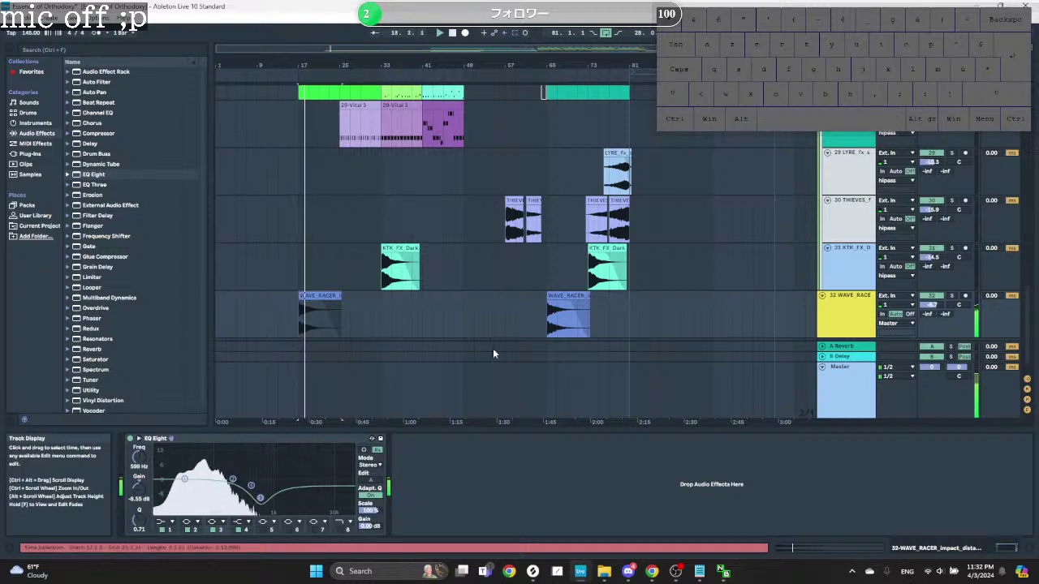
Step: Audition the KTK_FX Dark Exhaust clip at bar 33 and freeze the tracks from bassu through 31 KTK_FX
{"action": "left_click", "coordinate": [385, 268]}
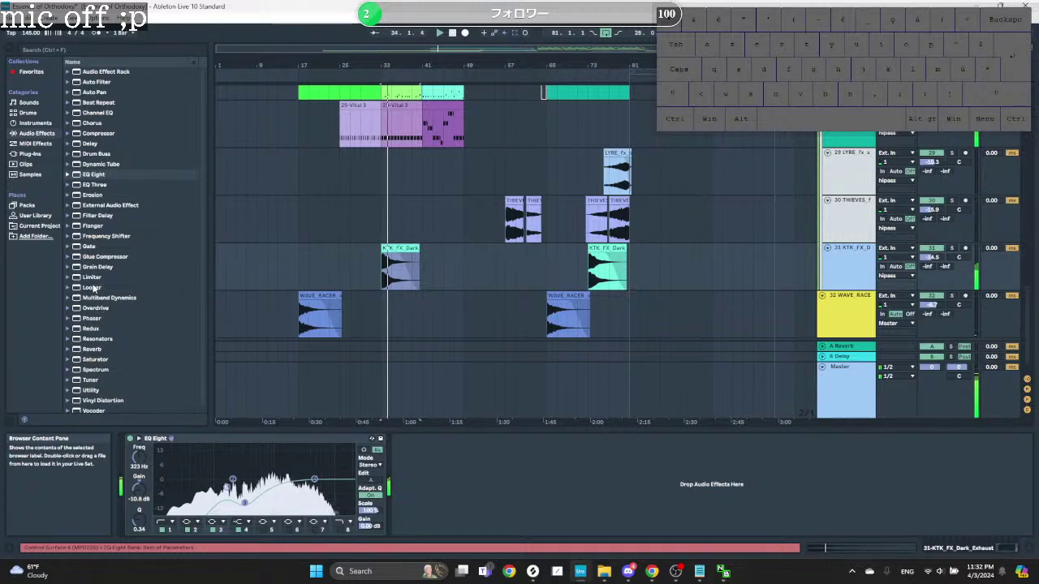
{"action": "scroll", "coordinate": [653, 257], "scroll_direction": "up", "scroll_amount": 3}
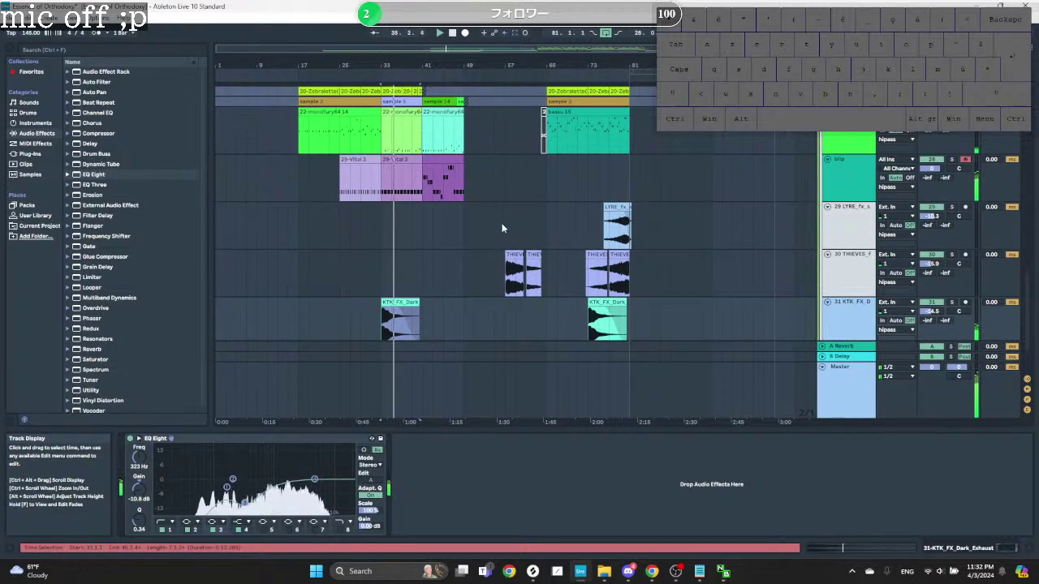
{"action": "left_click", "coordinate": [857, 140]}
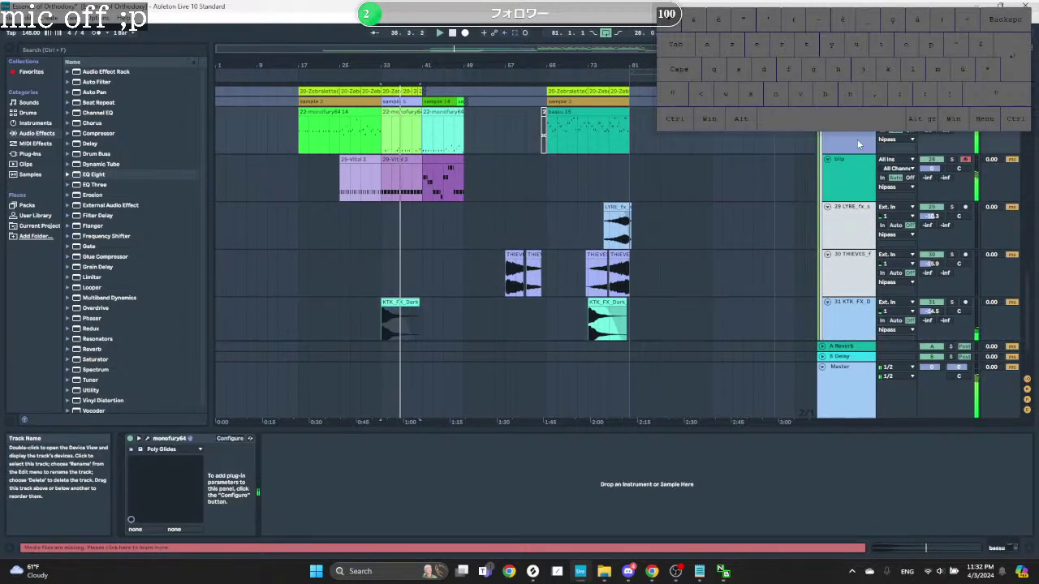
{"action": "scroll", "coordinate": [857, 162], "scroll_direction": "down", "scroll_amount": 3}
{"action": "left_click", "coordinate": [858, 256], "text": "shift"}
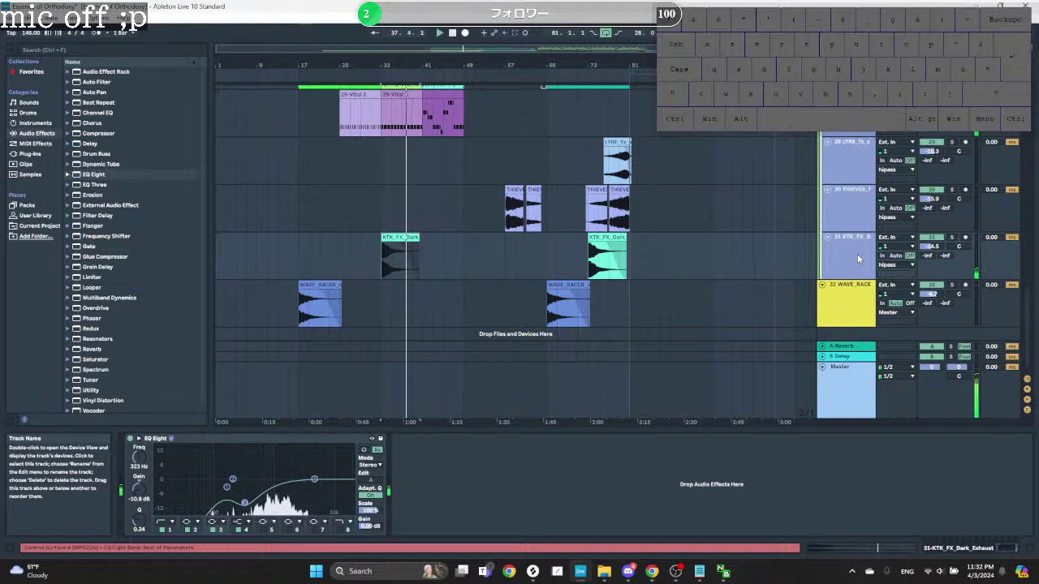
{"action": "right_click", "coordinate": [857, 254]}
{"action": "left_click", "coordinate": [896, 297]}
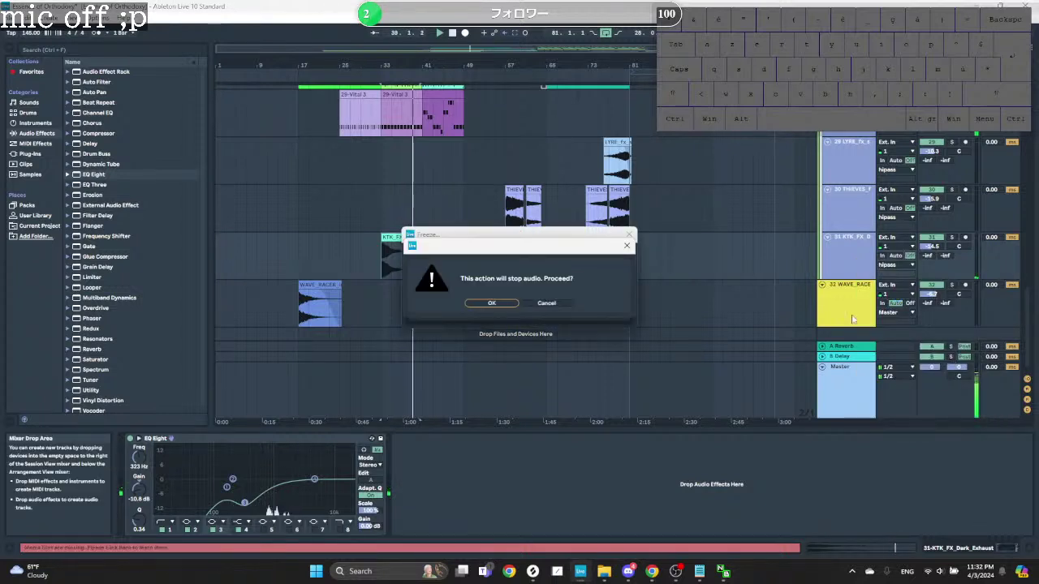
{"action": "left_click", "coordinate": [499, 306]}
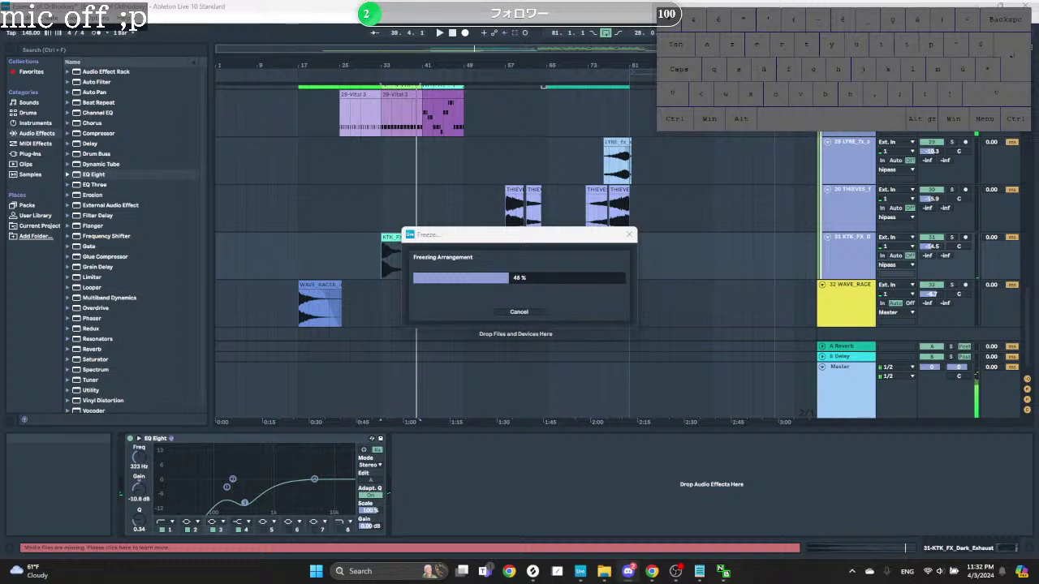
{"action": "key", "text": "h"}
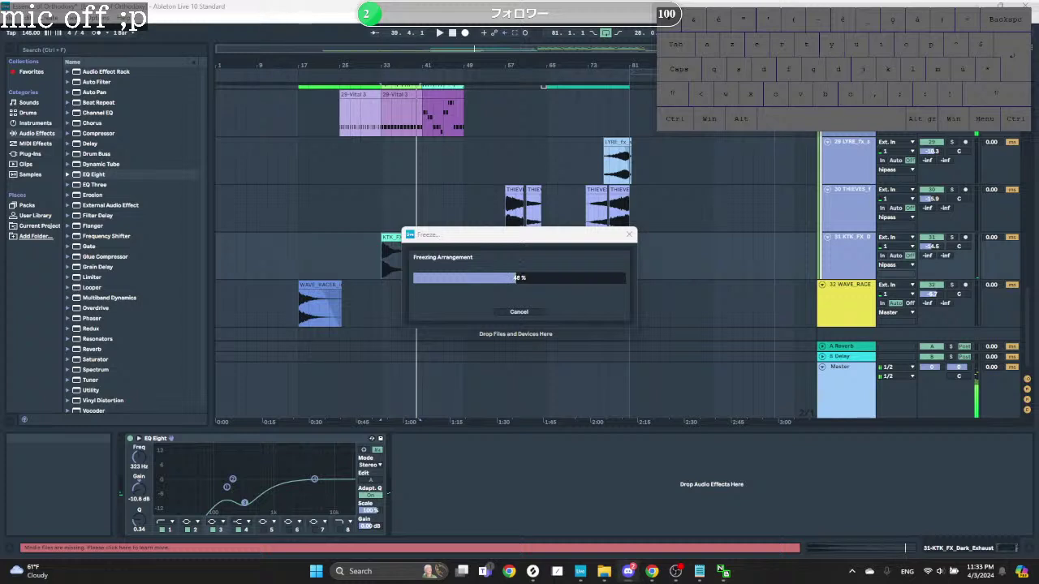
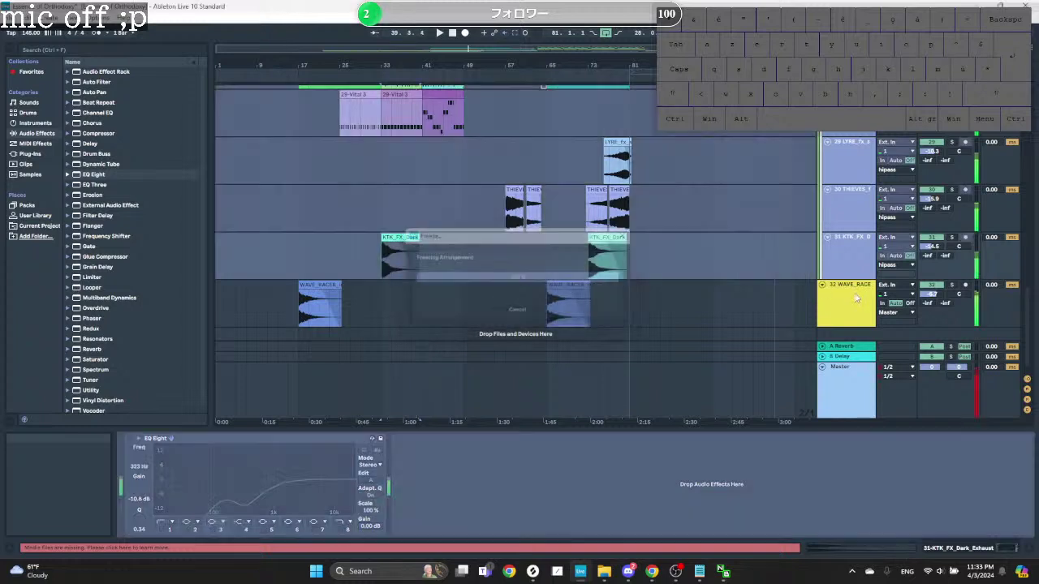
Step: Freeze the 32 WAVE_RACER track and fold tracks 30, 31 and 32
{"action": "right_click", "coordinate": [860, 295]}
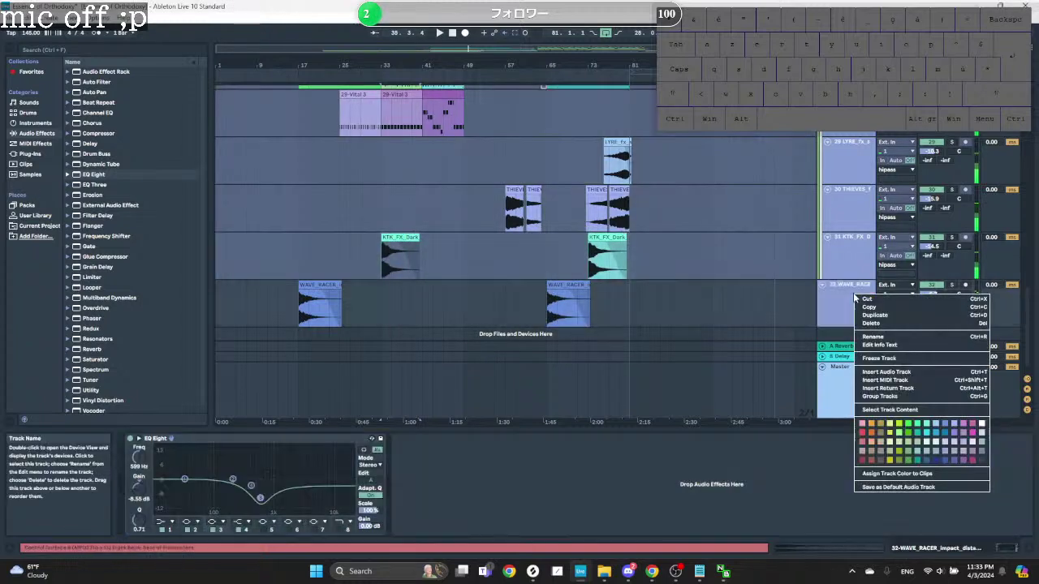
{"action": "left_click", "coordinate": [890, 359]}
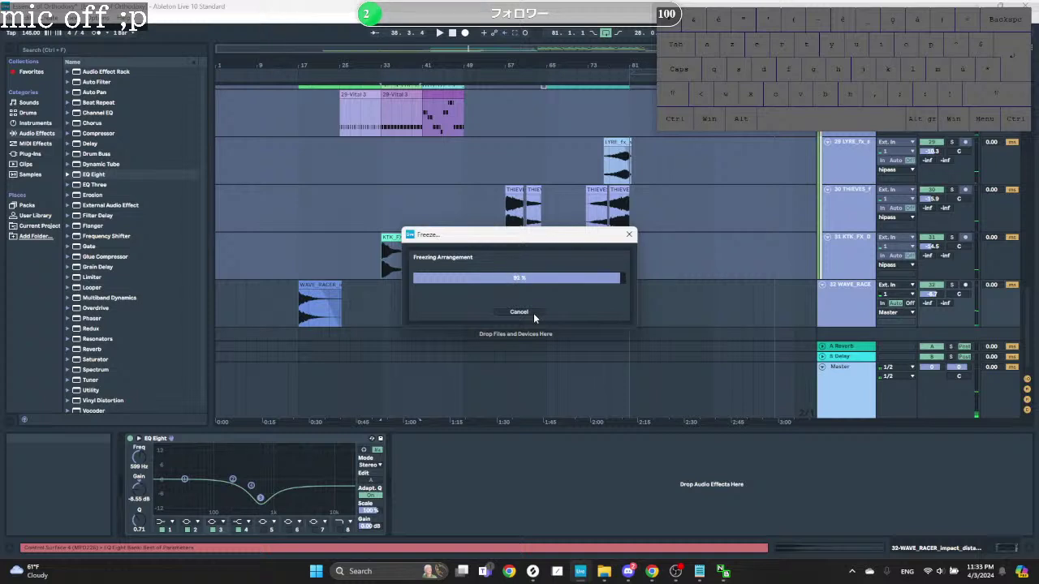
{"action": "left_click", "coordinate": [535, 313]}
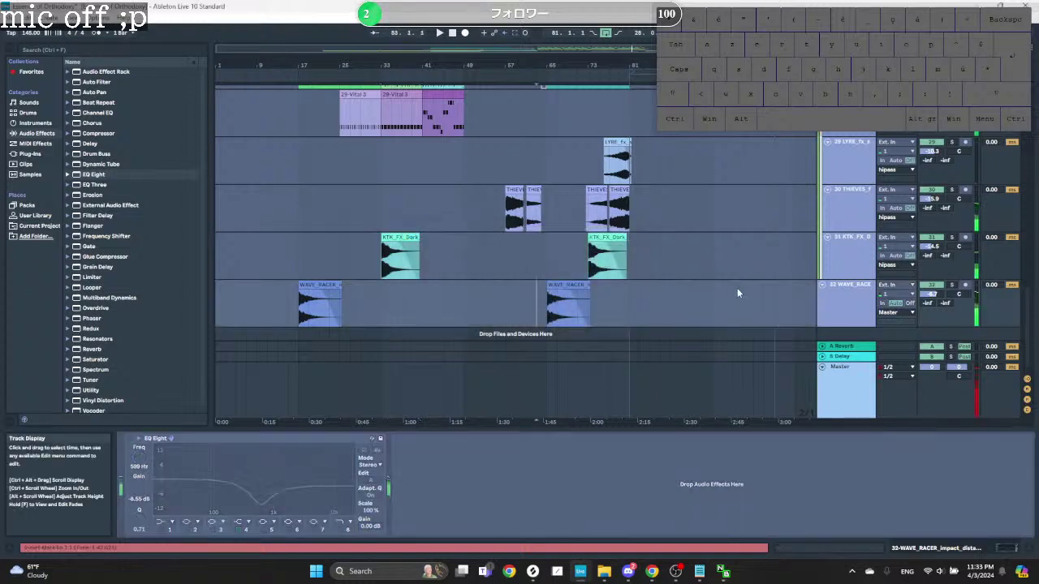
{"action": "left_click", "coordinate": [825, 285]}
{"action": "left_click", "coordinate": [825, 237]}
{"action": "left_click", "coordinate": [826, 189]}
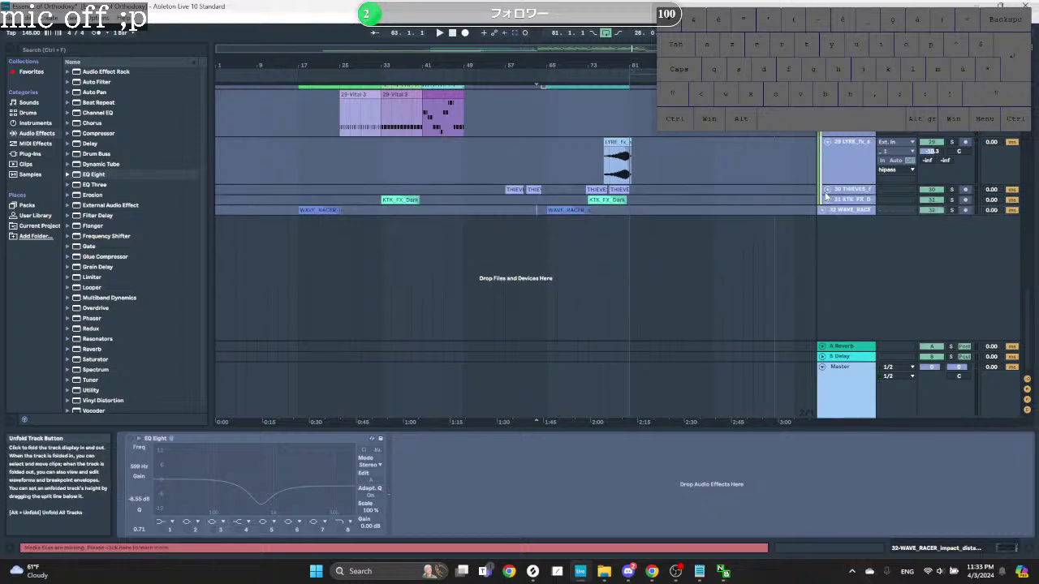
Step: Try trimming half a bar off the start of the monofury64 bass clip at bar 17, replay it and restore the start
{"action": "left_click", "coordinate": [299, 164]}
{"action": "scroll", "coordinate": [790, 168], "scroll_direction": "up", "scroll_amount": 2}
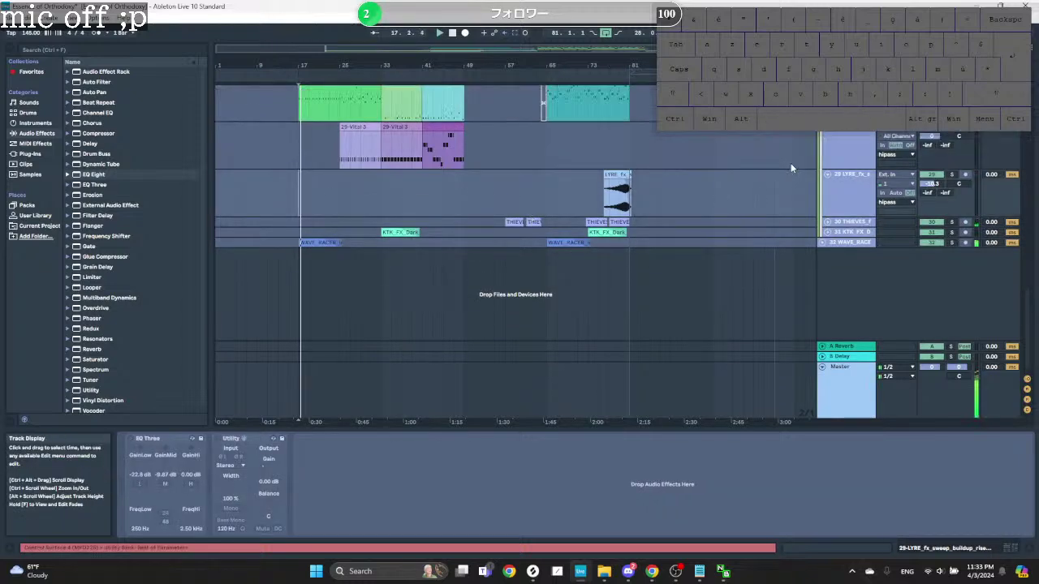
{"action": "scroll", "coordinate": [790, 168], "scroll_direction": "up", "scroll_amount": 3}
{"action": "key", "text": "space"}
{"action": "scroll", "coordinate": [287, 202], "scroll_direction": "up", "scroll_amount": 5, "text": "ctrl"}
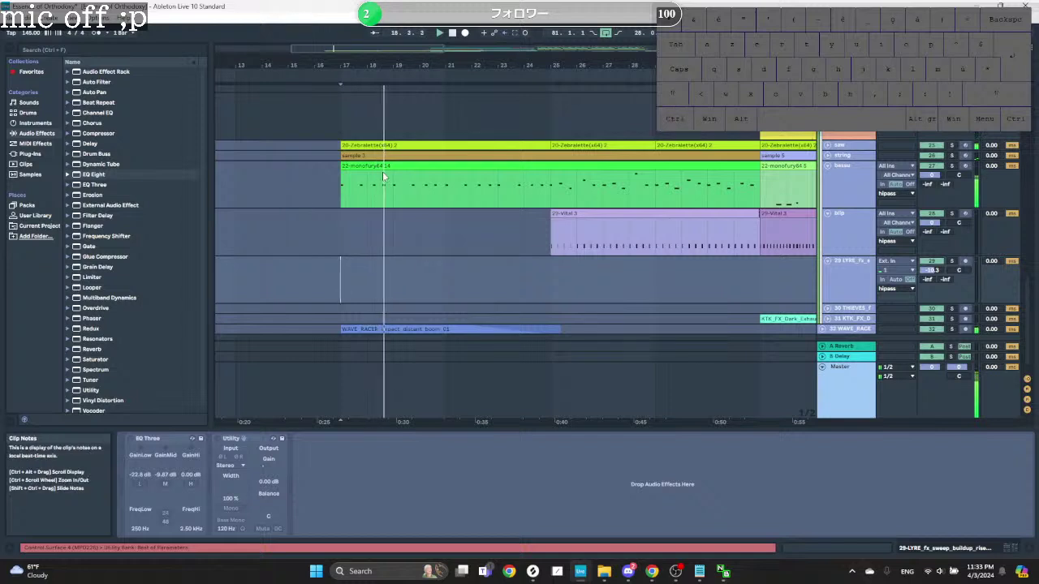
{"action": "key", "text": "space"}
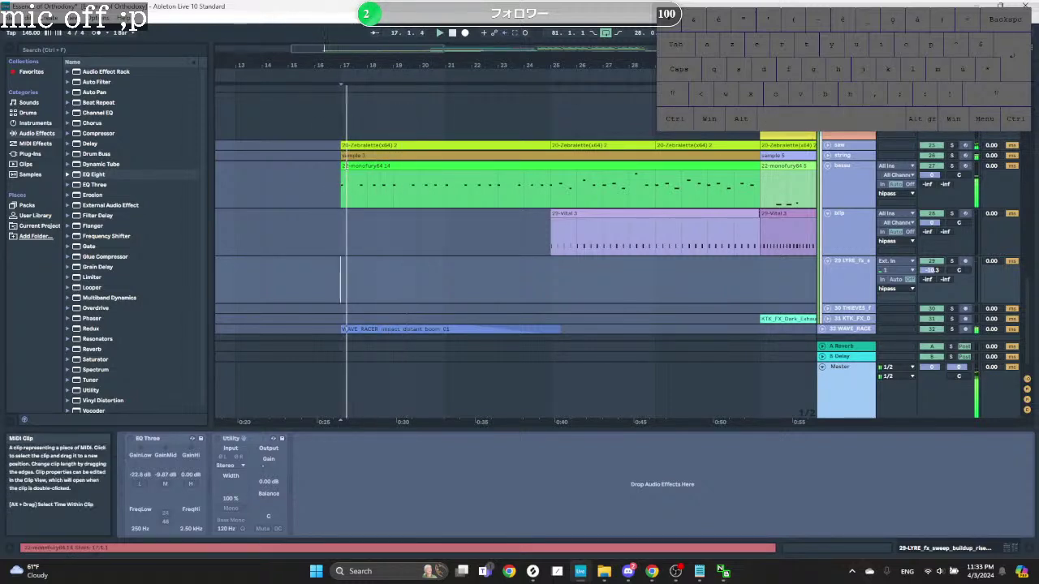
{"action": "left_click_drag", "start_coordinate": [345, 166], "coordinate": [354, 166]}
{"action": "key", "text": "space"}
{"action": "left_click", "coordinate": [340, 173]}
{"action": "key", "text": "space"}
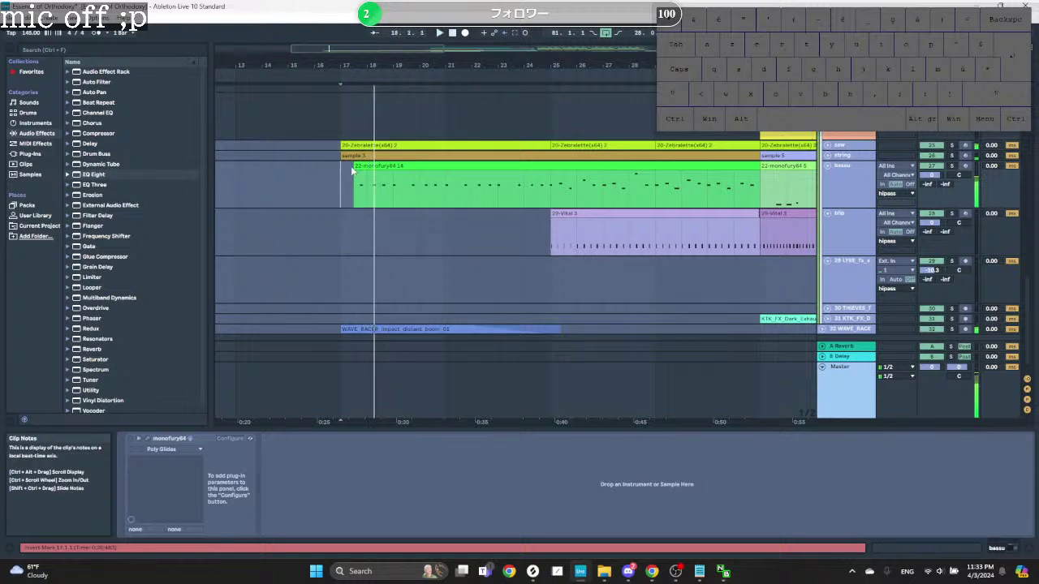
{"action": "left_click_drag", "start_coordinate": [354, 168], "coordinate": [339, 166]}
{"action": "key", "text": "space"}
{"action": "key", "text": "space"}
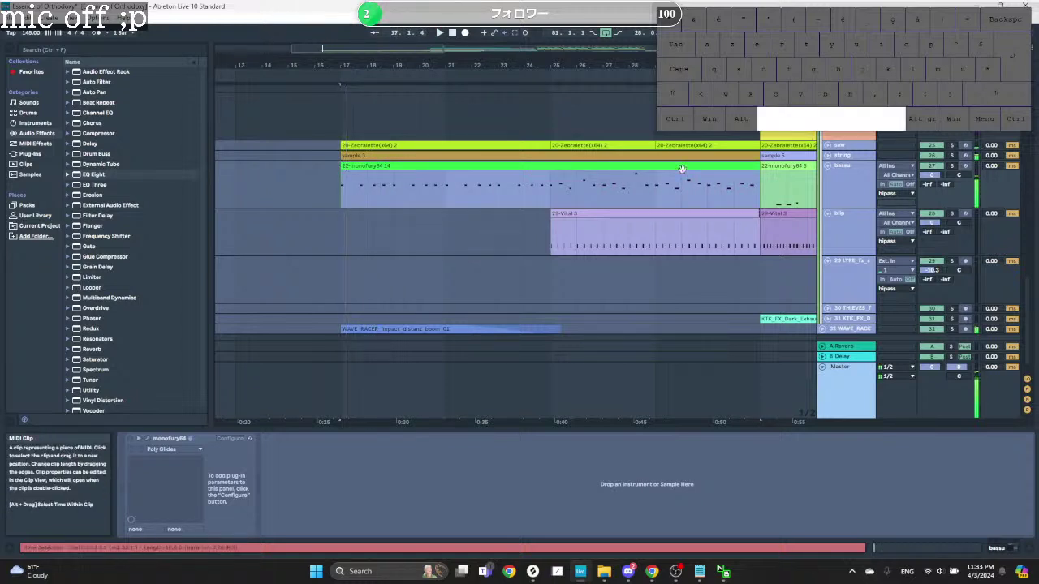
Step: Select the hipass group, play from bar 17 and show the automation lane for its EQ Eight frequency
{"action": "left_click", "coordinate": [857, 182]}
{"action": "scroll", "coordinate": [845, 154], "scroll_direction": "up", "scroll_amount": 3}
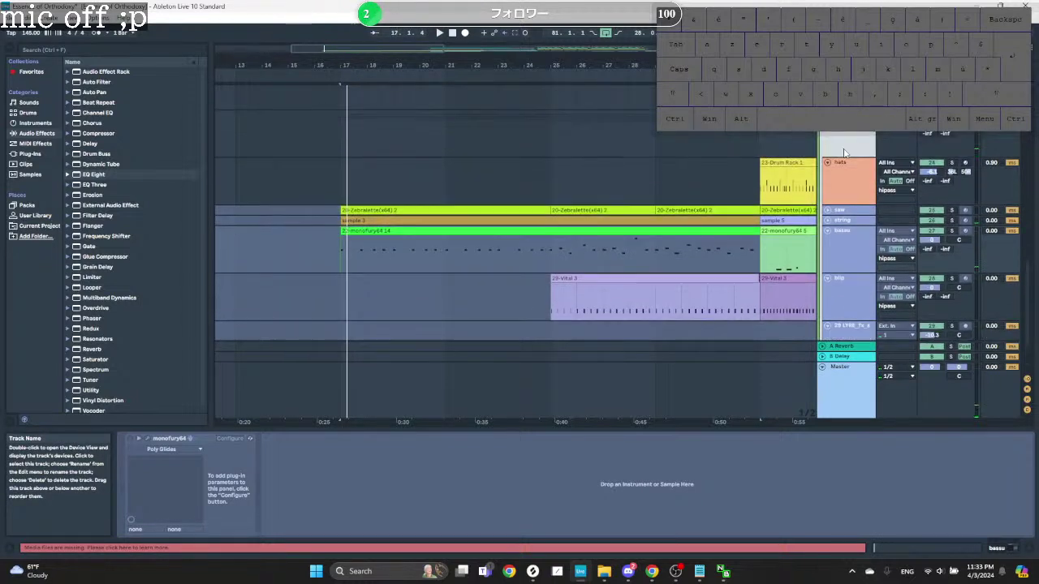
{"action": "left_click", "coordinate": [844, 151]}
{"action": "key", "text": "space"}
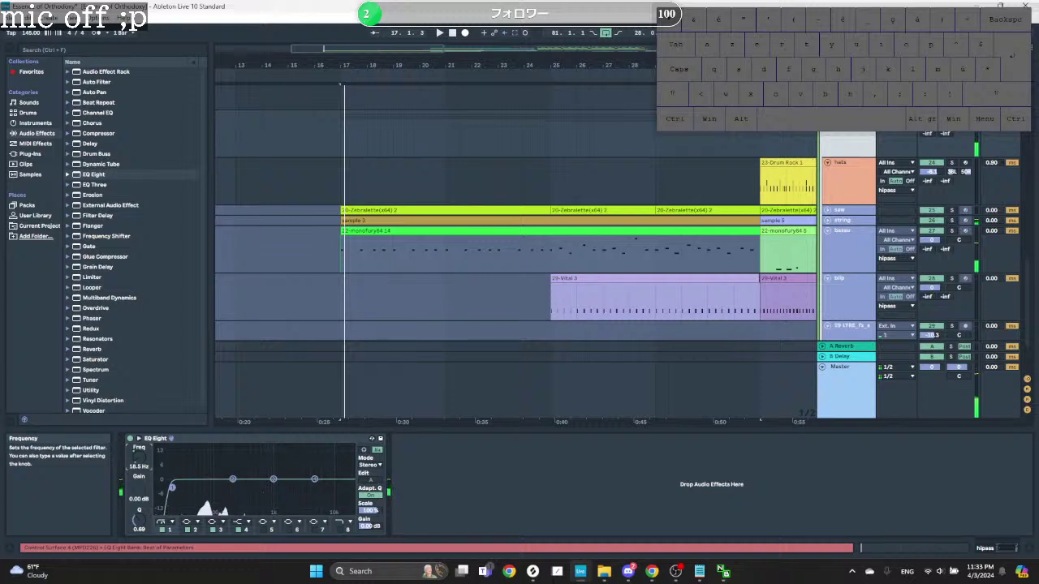
{"action": "key", "text": "a"}
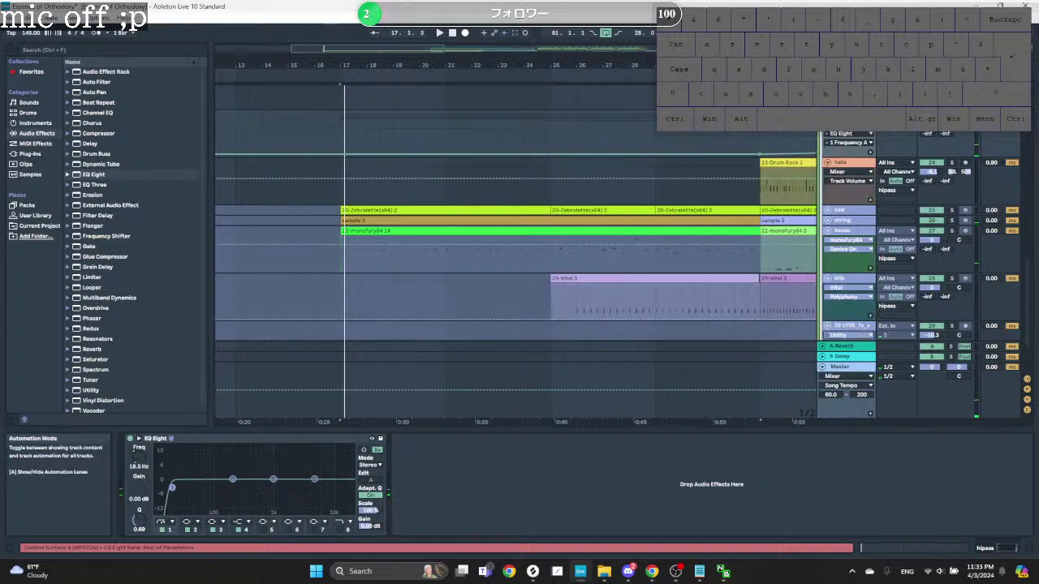
Step: Raise the hipass frequency automation up to bar 17, ramp it down to bar 21 and replay from bar 17
{"action": "left_click", "coordinate": [361, 153]}
{"action": "key", "text": "space"}
{"action": "left_click_drag", "start_coordinate": [340, 153], "coordinate": [444, 151]}
{"action": "key", "text": "space"}
{"action": "key", "text": "space"}
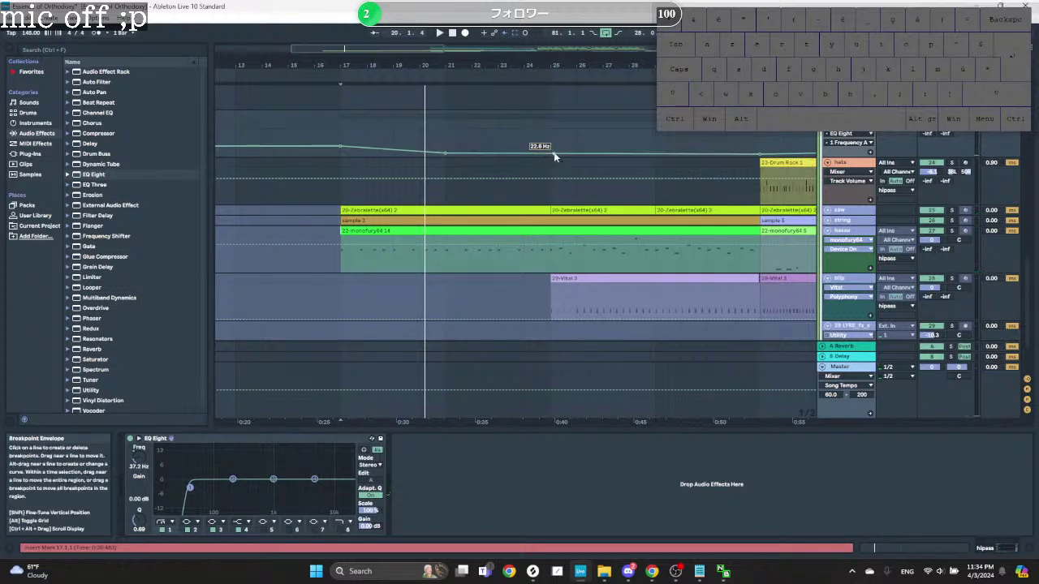
{"action": "key", "text": "space"}
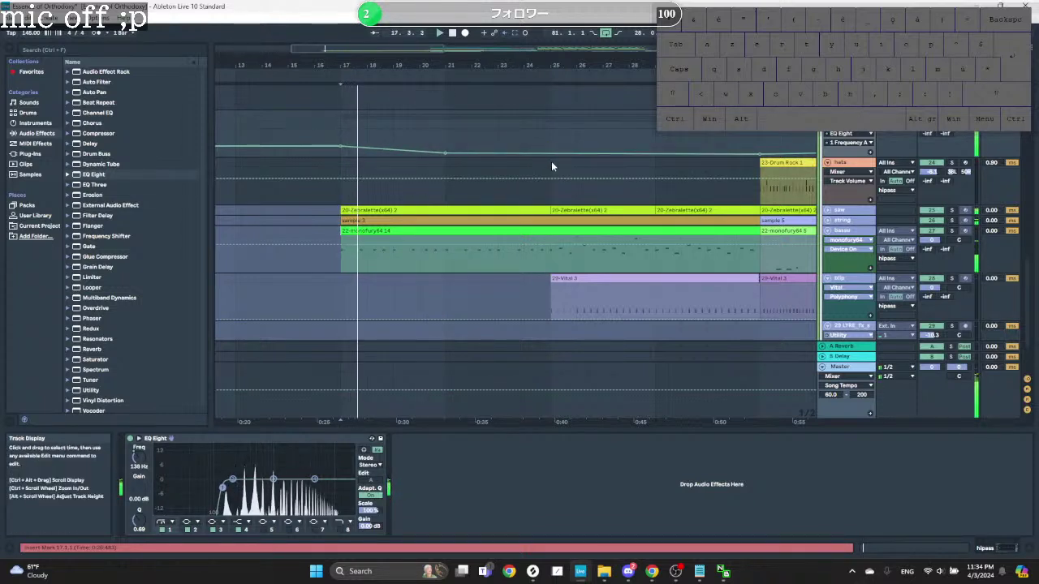
{"action": "scroll", "coordinate": [481, 185], "scroll_direction": "down", "scroll_amount": 5, "text": "ctrl"}
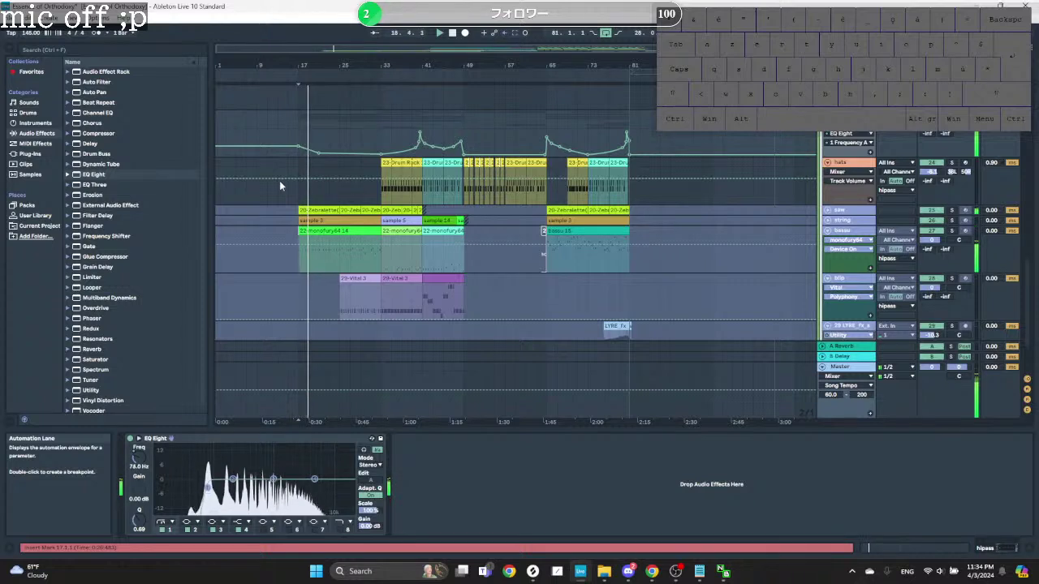
Step: Set the hipass EQ Eight frequency automation breakpoint at bar 25 to 18 Hz
{"action": "scroll", "coordinate": [333, 154], "scroll_direction": "up", "scroll_amount": 3, "text": "ctrl"}
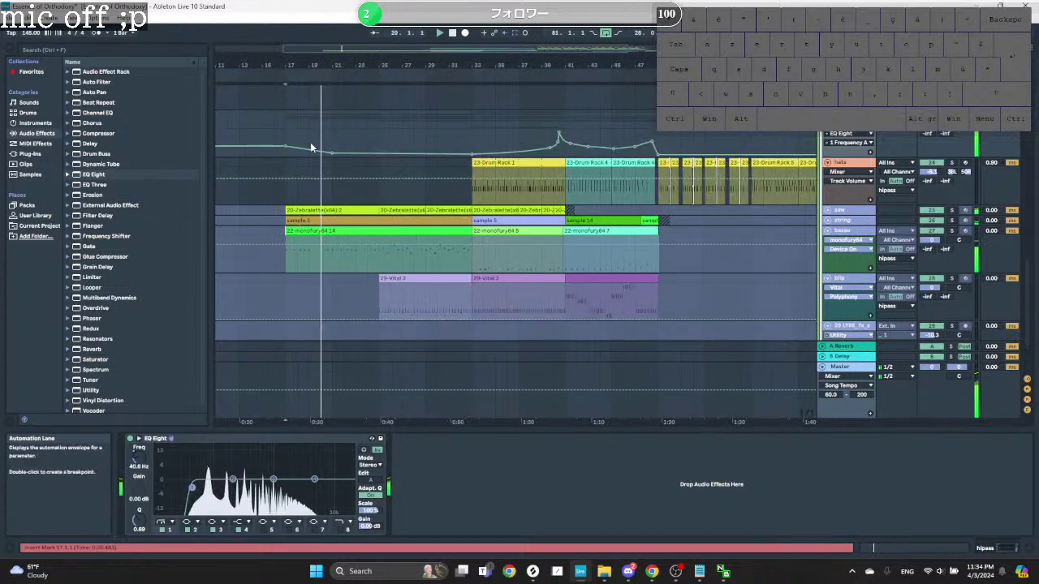
{"action": "right_click", "coordinate": [379, 152]}
{"action": "left_click", "coordinate": [396, 159]}
{"action": "type", "text": "18"}
{"action": "key", "text": "Return"}
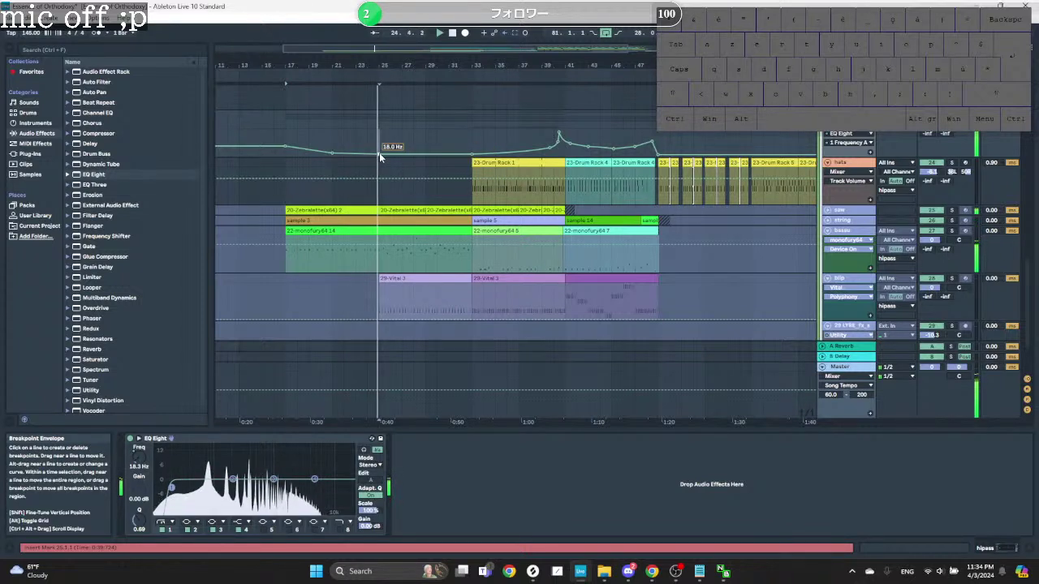
{"action": "right_click", "coordinate": [379, 153]}
{"action": "left_click", "coordinate": [396, 165]}
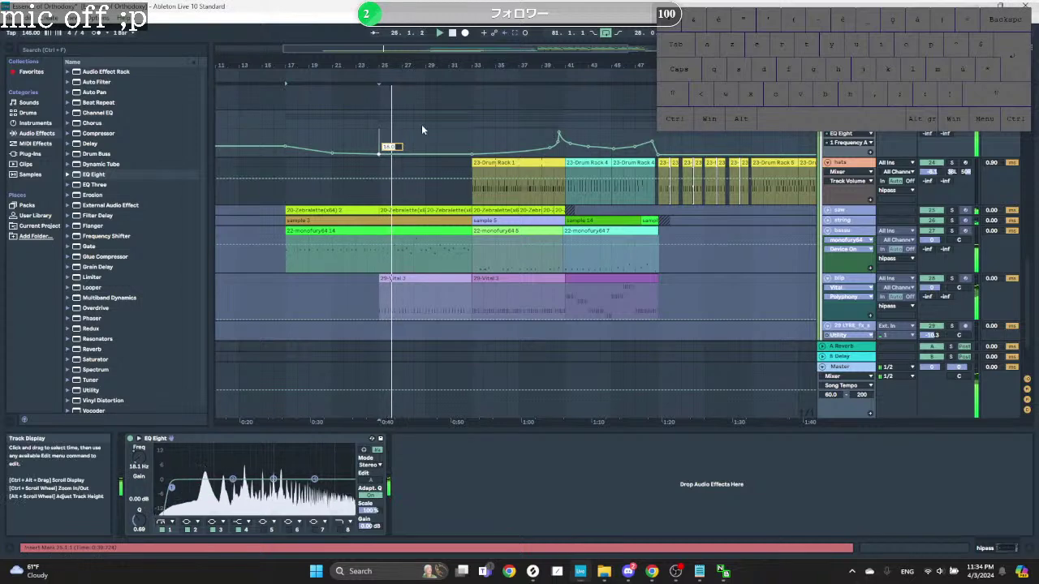
Step: Set the track delay of track 28, the Vital track in the hipass group, to 0.10 ms and fold the track
{"action": "scroll", "coordinate": [421, 124], "scroll_direction": "down", "scroll_amount": 5, "text": "ctrl"}
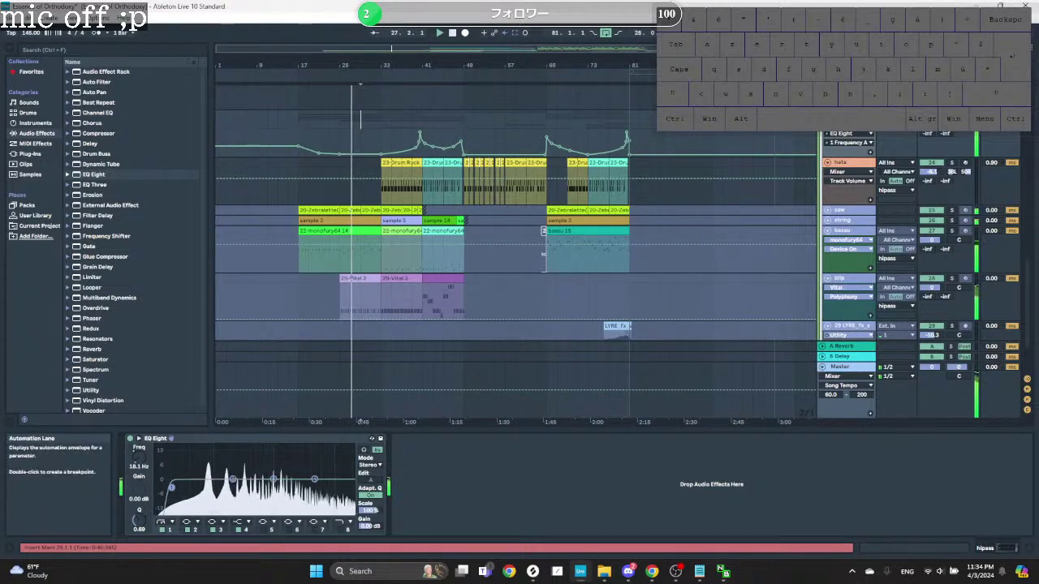
{"action": "scroll", "coordinate": [738, 167], "scroll_direction": "down", "scroll_amount": 5}
{"action": "scroll", "coordinate": [737, 164], "scroll_direction": "up", "scroll_amount": 5}
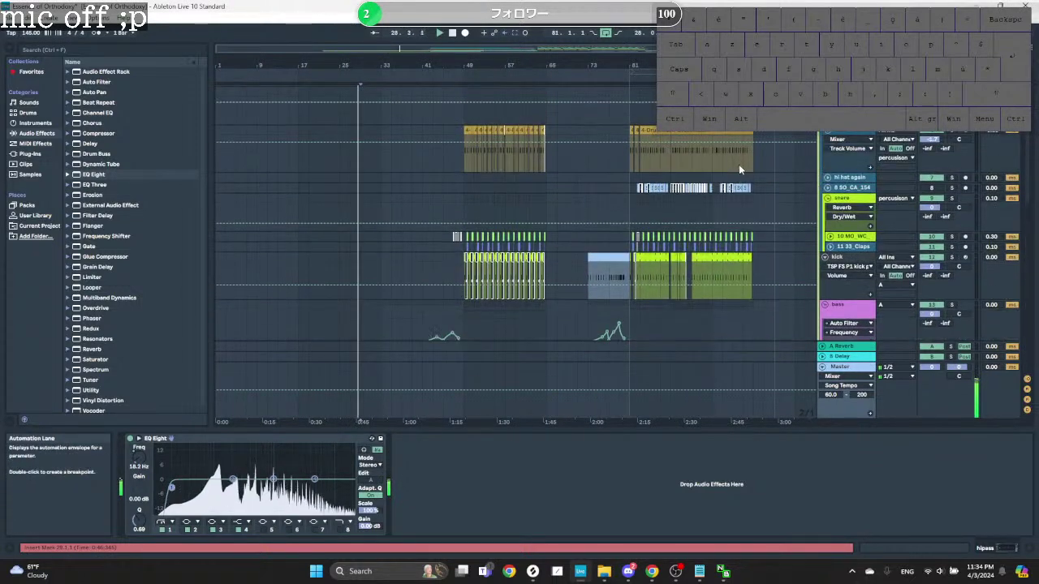
{"action": "left_click", "coordinate": [768, 184]}
{"action": "scroll", "coordinate": [771, 181], "scroll_direction": "up", "scroll_amount": 3, "text": "ctrl"}
{"action": "scroll", "coordinate": [771, 188], "scroll_direction": "down", "scroll_amount": 3, "text": "ctrl"}
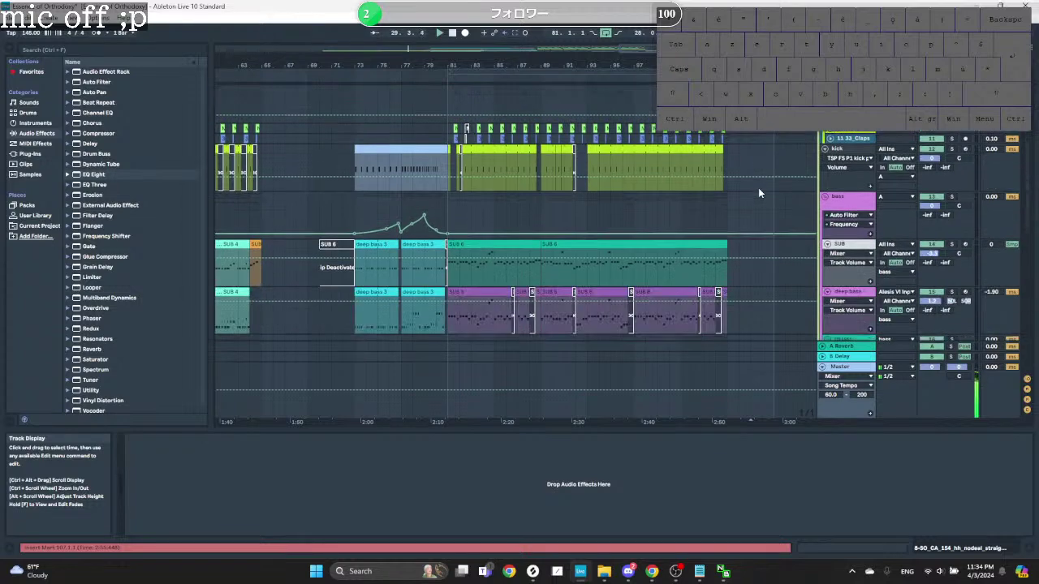
{"action": "scroll", "coordinate": [758, 188], "scroll_direction": "down", "scroll_amount": 10}
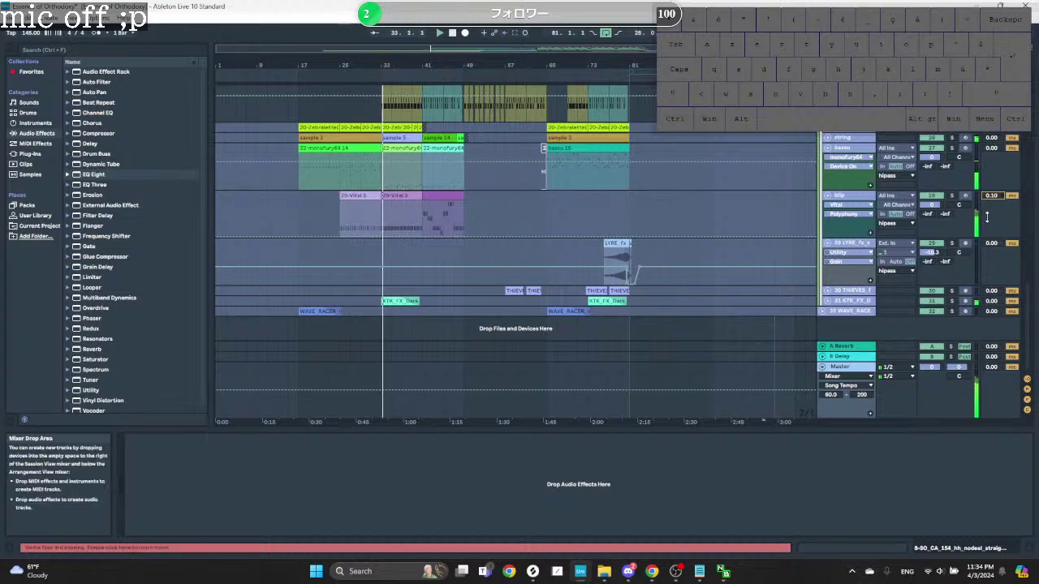
{"action": "scroll", "coordinate": [741, 192], "scroll_direction": "up", "scroll_amount": 3}
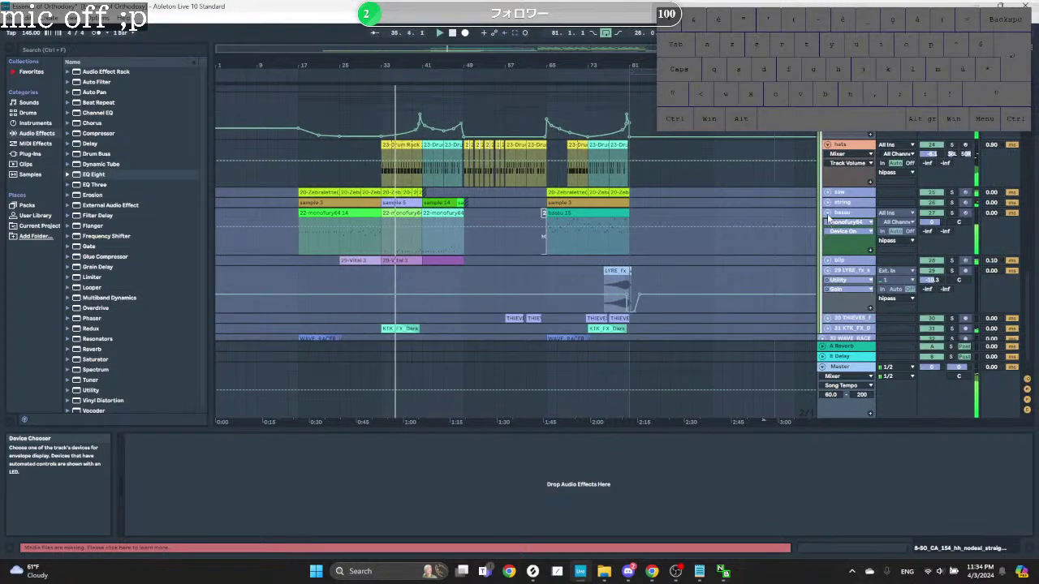
{"action": "left_click", "coordinate": [828, 261]}
Step: Freeze the hats track, accepting the audio stop, and play the arrangement from bar 33
{"action": "left_click", "coordinate": [851, 153]}
{"action": "right_click", "coordinate": [851, 153]}
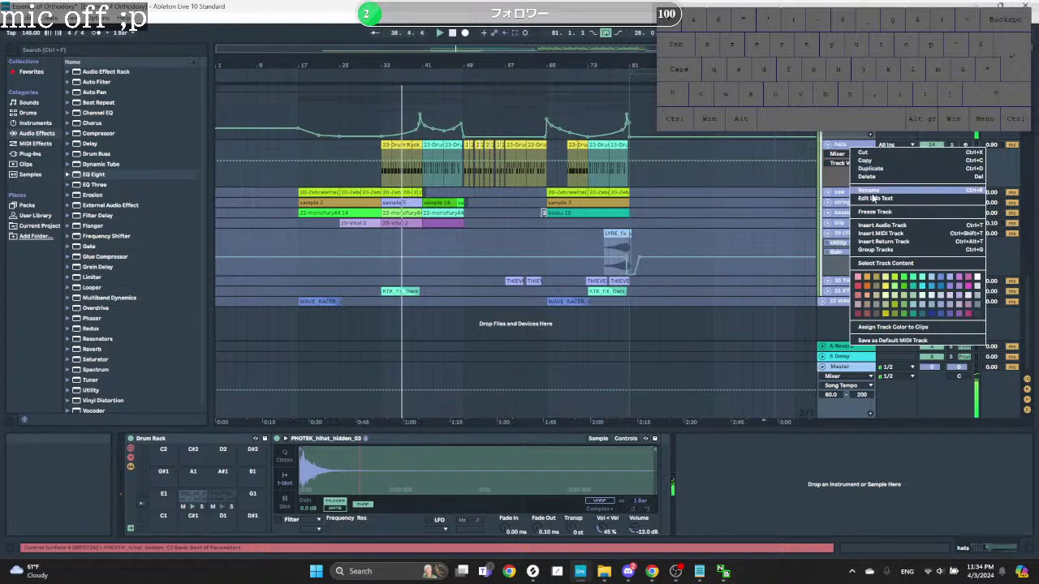
{"action": "left_click", "coordinate": [880, 195]}
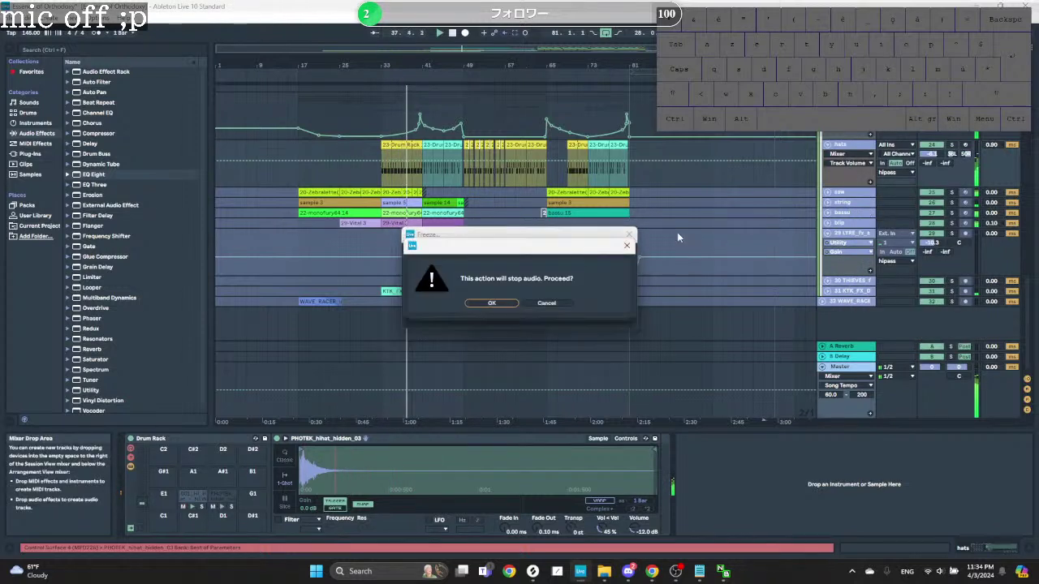
{"action": "left_click", "coordinate": [491, 302]}
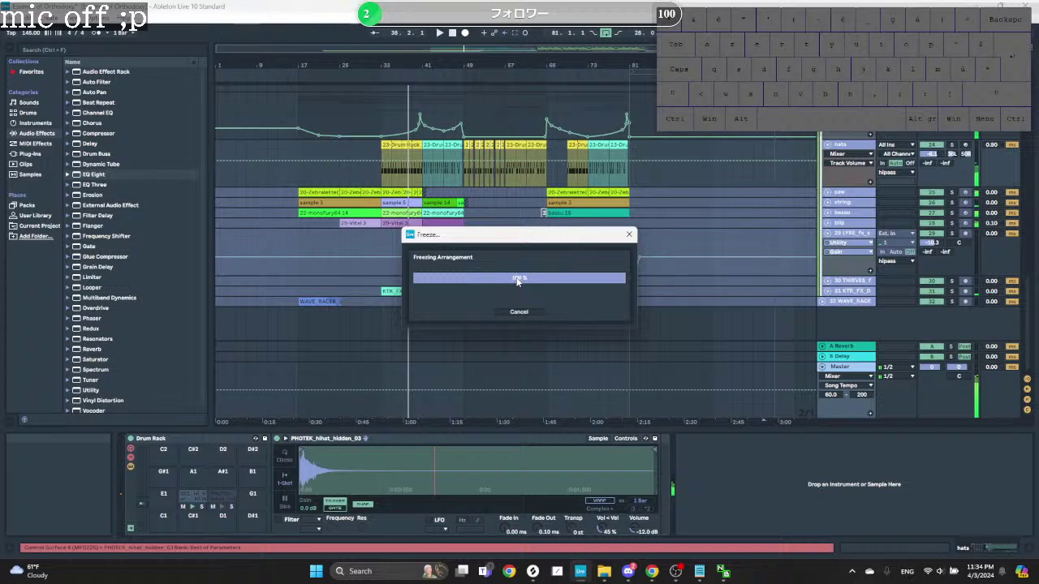
{"action": "key", "text": "space"}
{"action": "key", "text": "space"}
{"action": "left_click", "coordinate": [393, 143]}
{"action": "scroll", "coordinate": [900, 137], "scroll_direction": "up", "scroll_amount": 1}
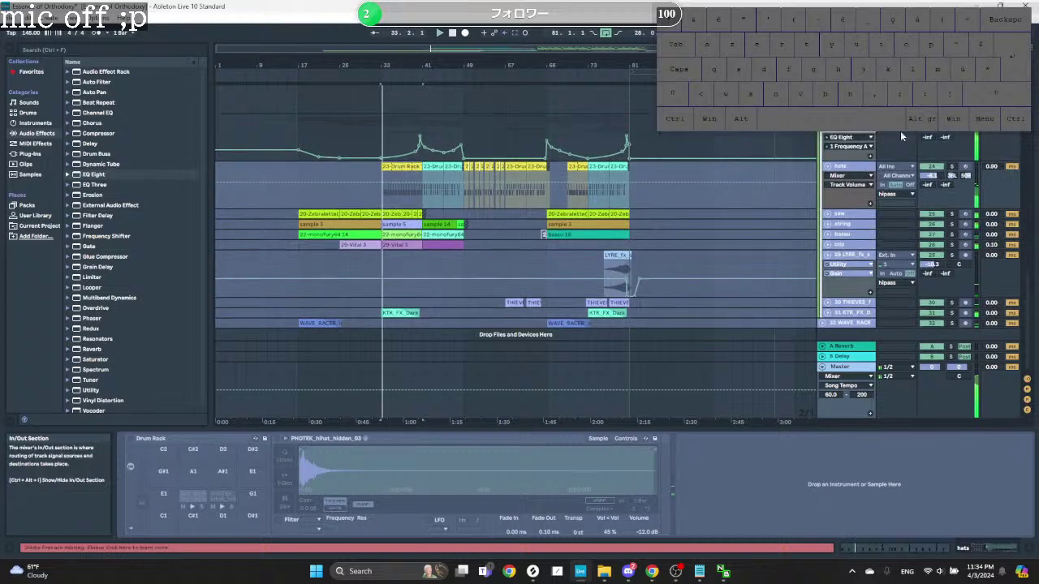
Step: Freeze track 19 (bass) in the basses group and fold it together with the RISER track
{"action": "scroll", "coordinate": [900, 136], "scroll_direction": "up", "scroll_amount": 1}
{"action": "left_click", "coordinate": [823, 157]}
{"action": "scroll", "coordinate": [829, 183], "scroll_direction": "up", "scroll_amount": 6}
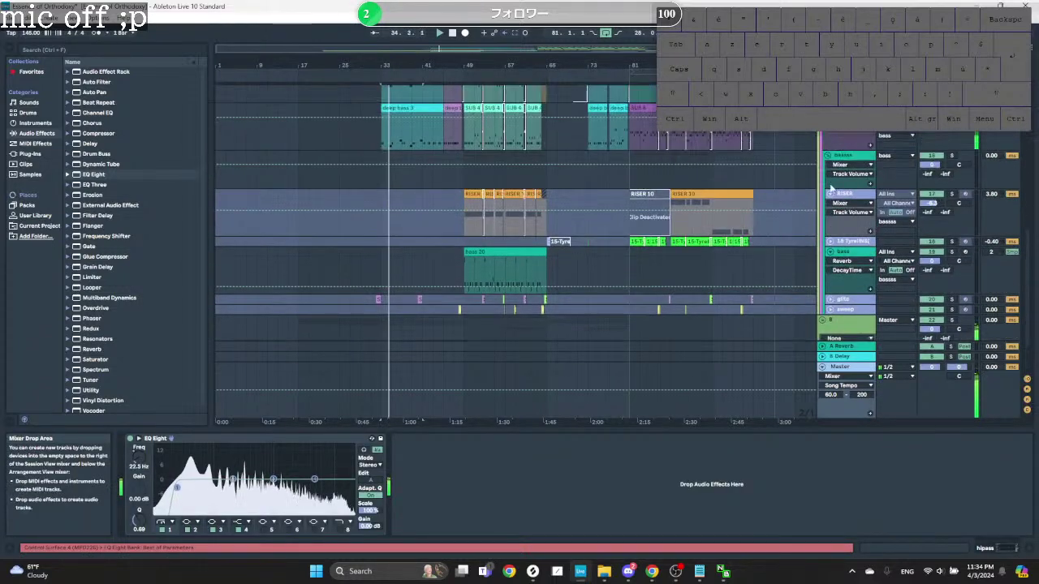
{"action": "scroll", "coordinate": [830, 188], "scroll_direction": "up", "scroll_amount": 1}
{"action": "right_click", "coordinate": [854, 273]}
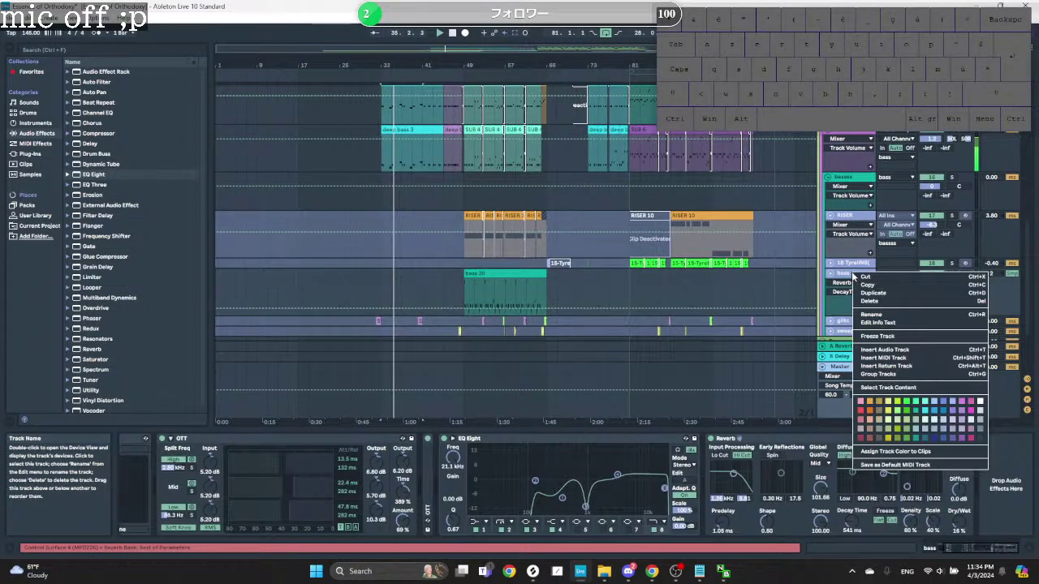
{"action": "left_click", "coordinate": [877, 336]}
{"action": "left_click", "coordinate": [493, 303]}
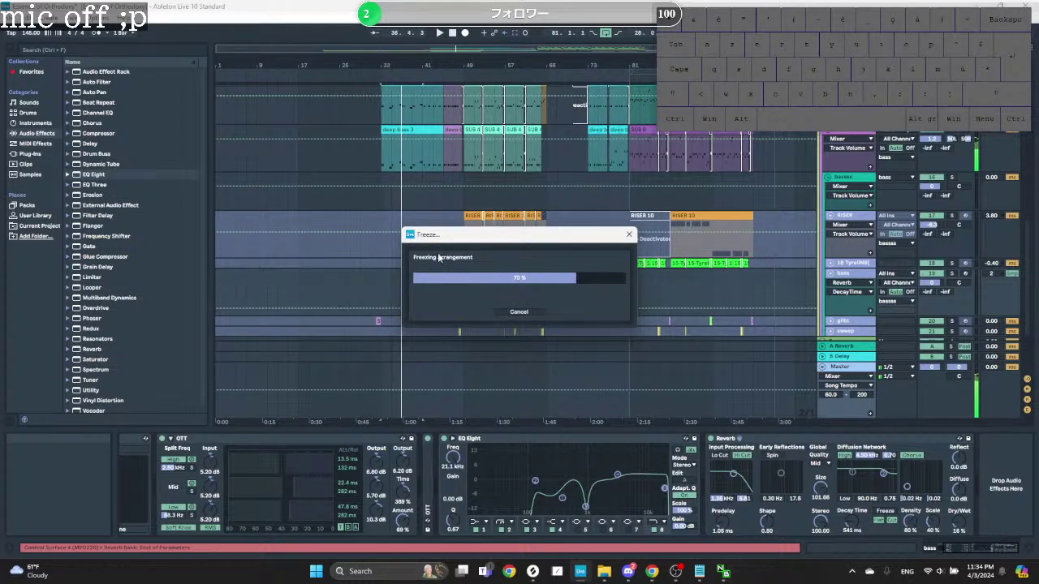
{"action": "left_click", "coordinate": [829, 216]}
{"action": "left_click", "coordinate": [829, 236]}
{"action": "scroll", "coordinate": [831, 237], "scroll_direction": "up", "scroll_amount": 2}
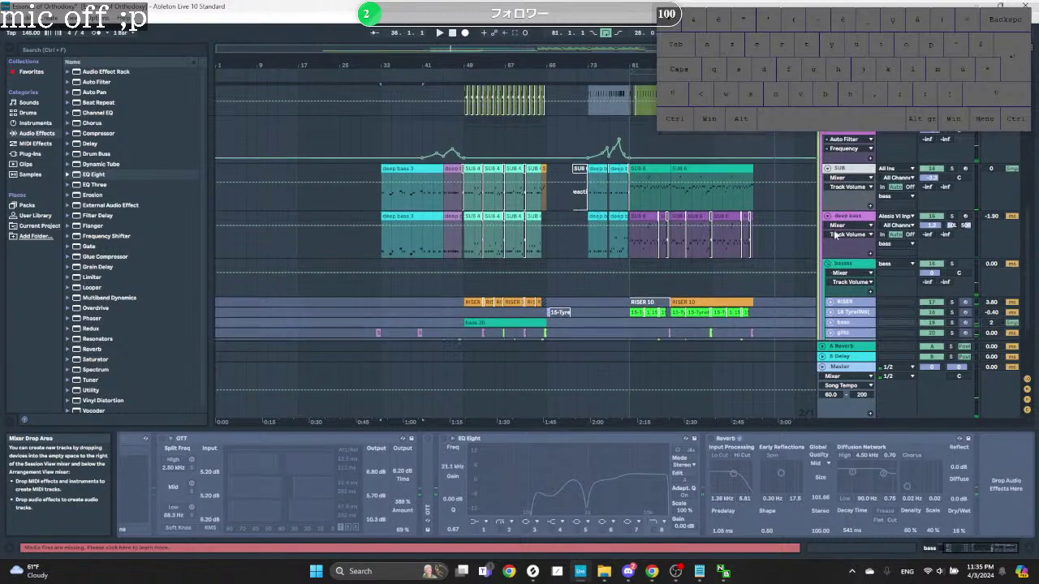
{"action": "left_click", "coordinate": [846, 216]}
{"action": "left_click", "coordinate": [857, 171], "text": "shift"}
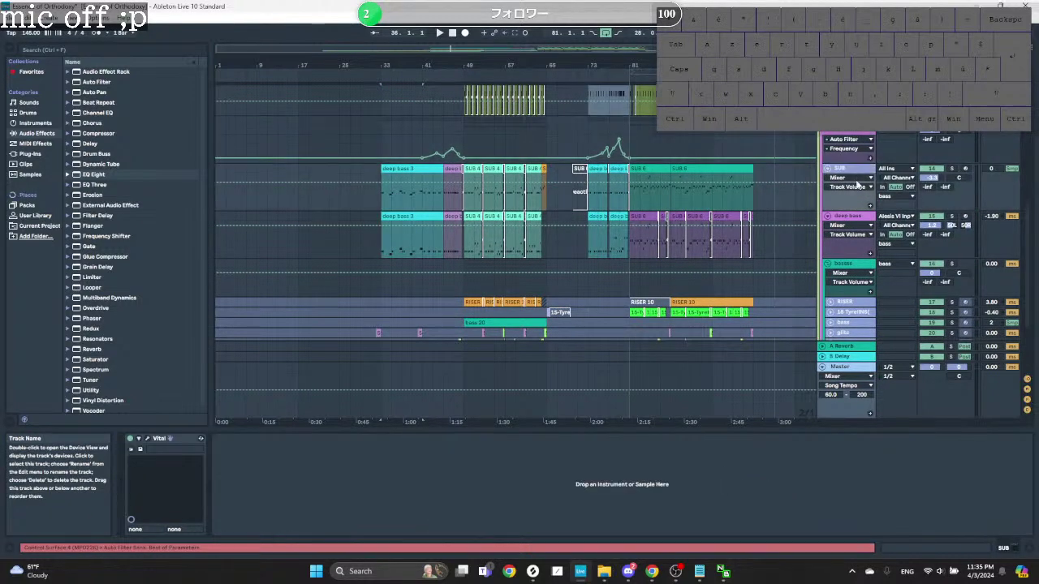
{"action": "left_click", "coordinate": [853, 218], "text": "shift"}
{"action": "right_click", "coordinate": [854, 219]}
{"action": "left_click", "coordinate": [881, 263]}
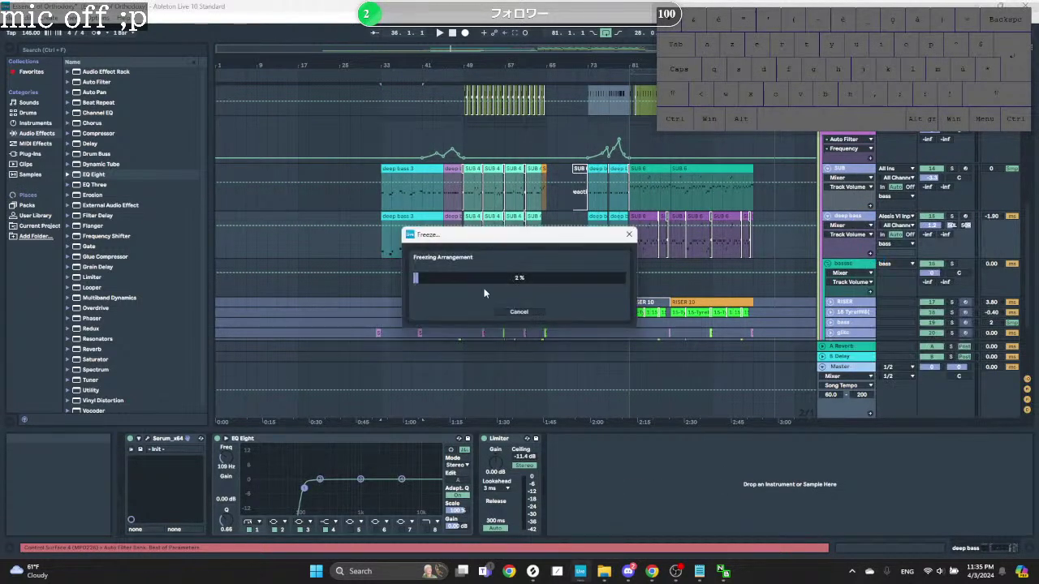
{"action": "left_click", "coordinate": [520, 313]}
Step: Set the low-cut band of the deep bass EQ Eight to 104 Hz with a Q of 0.89 and freeze the SUB and deep bass tracks
{"action": "left_click_drag", "start_coordinate": [304, 489], "coordinate": [303, 488]}
{"action": "left_click", "coordinate": [226, 520]}
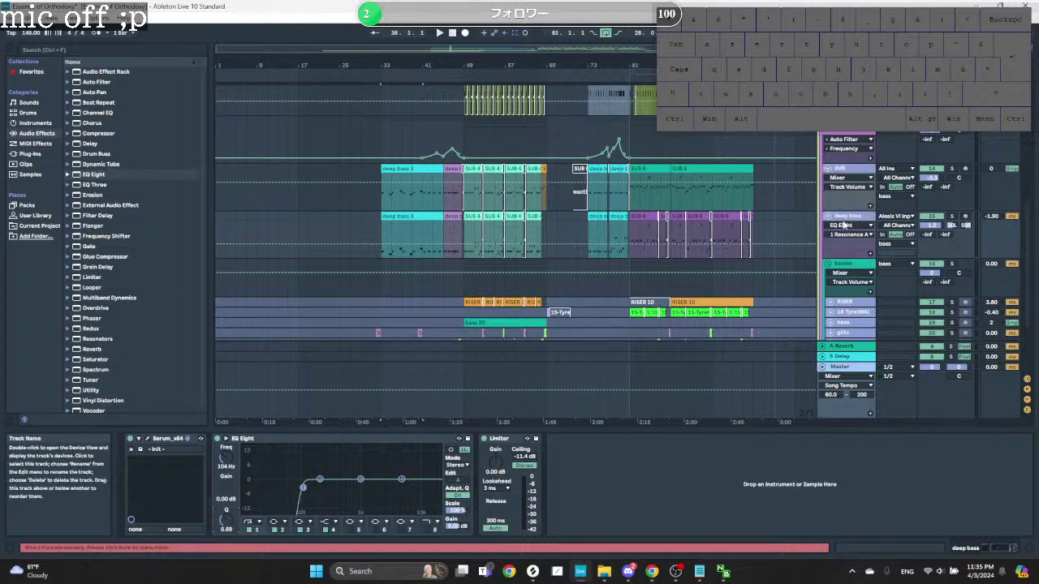
{"action": "left_click", "coordinate": [850, 170]}
{"action": "left_click", "coordinate": [849, 218]}
{"action": "right_click", "coordinate": [850, 217]}
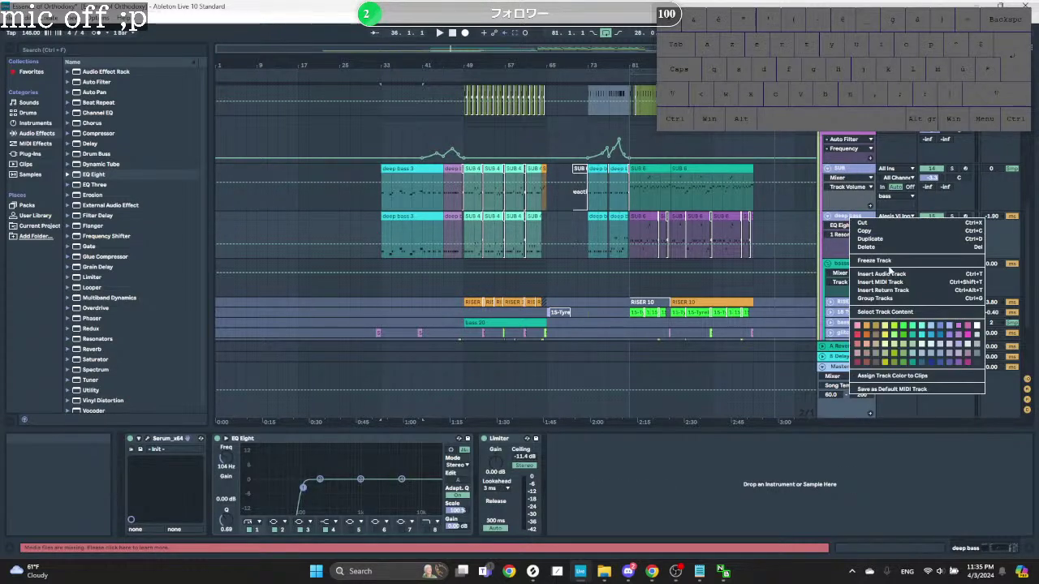
{"action": "left_click", "coordinate": [868, 266]}
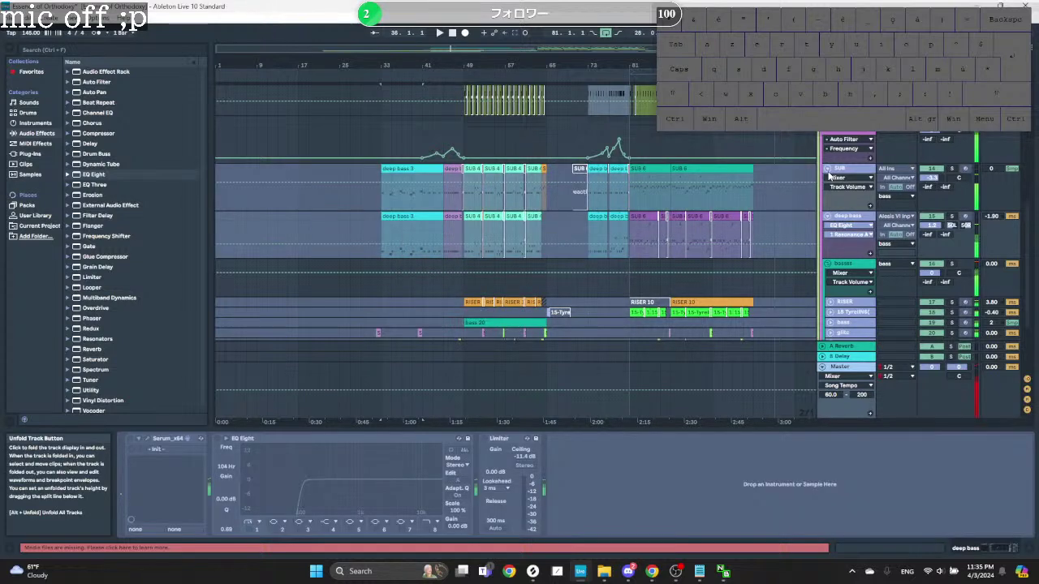
Step: Freeze the hi hat, hi hat again and 8 SO_CA_154 tracks in the percussion group together
{"action": "scroll", "coordinate": [829, 175], "scroll_direction": "up", "scroll_amount": 5}
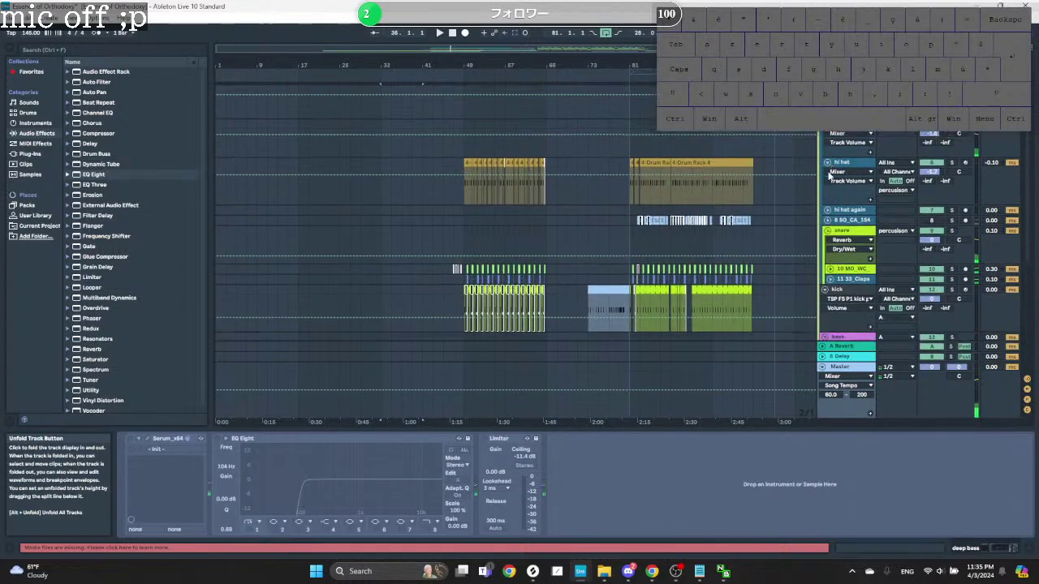
{"action": "left_click", "coordinate": [844, 289]}
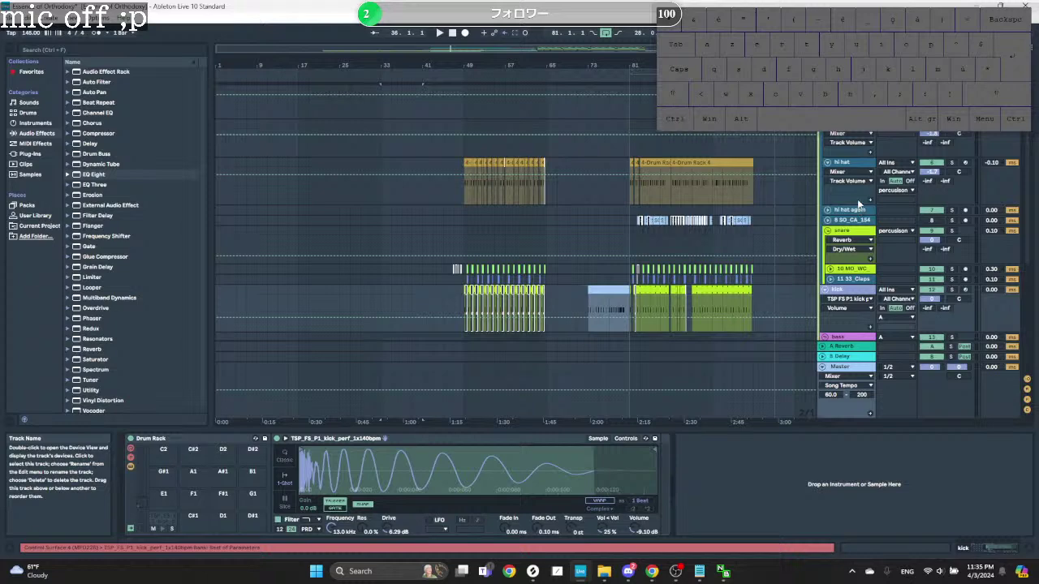
{"action": "left_click", "coordinate": [843, 163]}
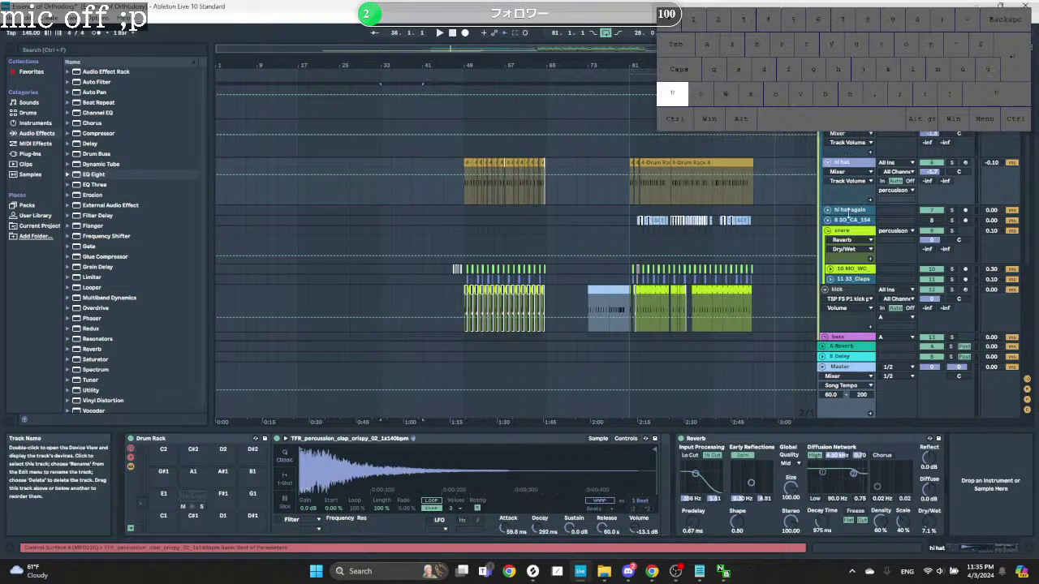
{"action": "left_click", "coordinate": [848, 210]}
{"action": "left_click", "coordinate": [844, 163]}
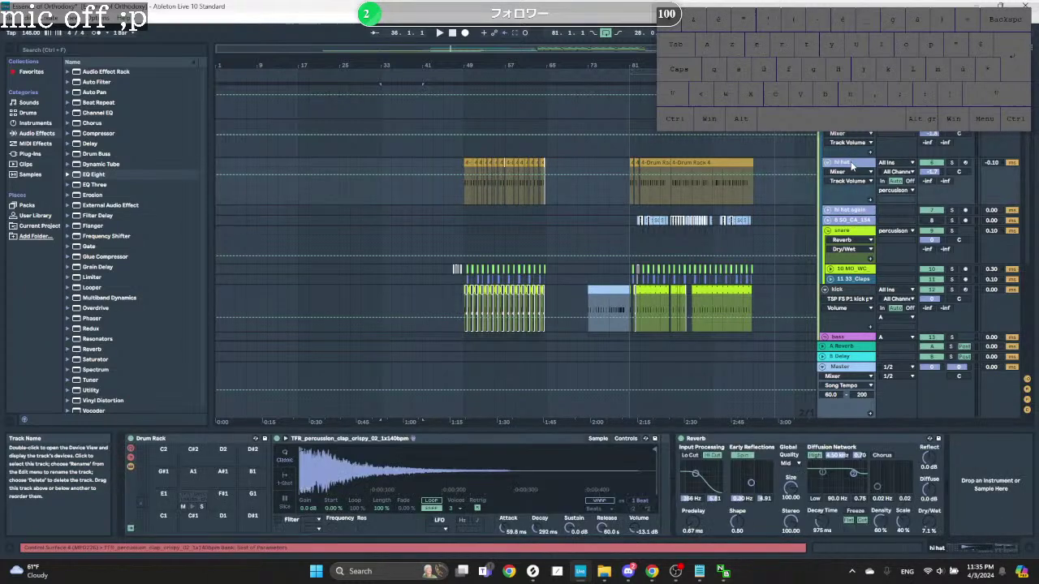
{"action": "right_click", "coordinate": [851, 163]}
{"action": "left_click", "coordinate": [876, 205]}
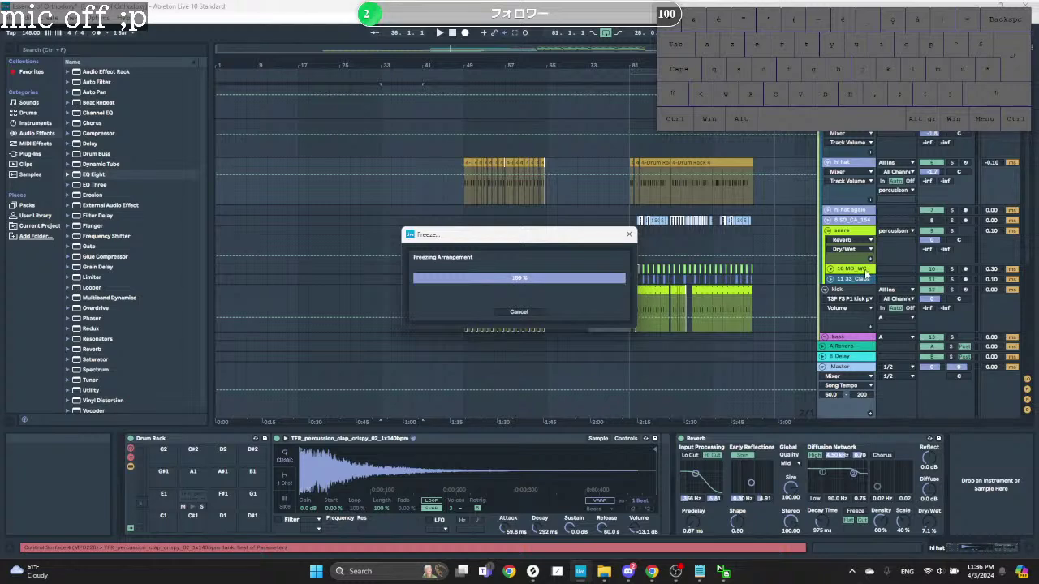
Step: Freeze the 10 MO_WC and 11 33_Claps tracks in the snare group together
{"action": "left_click", "coordinate": [865, 270]}
{"action": "left_click", "coordinate": [865, 279], "text": "shift"}
{"action": "right_click", "coordinate": [864, 279]}
{"action": "left_click", "coordinate": [893, 311]}
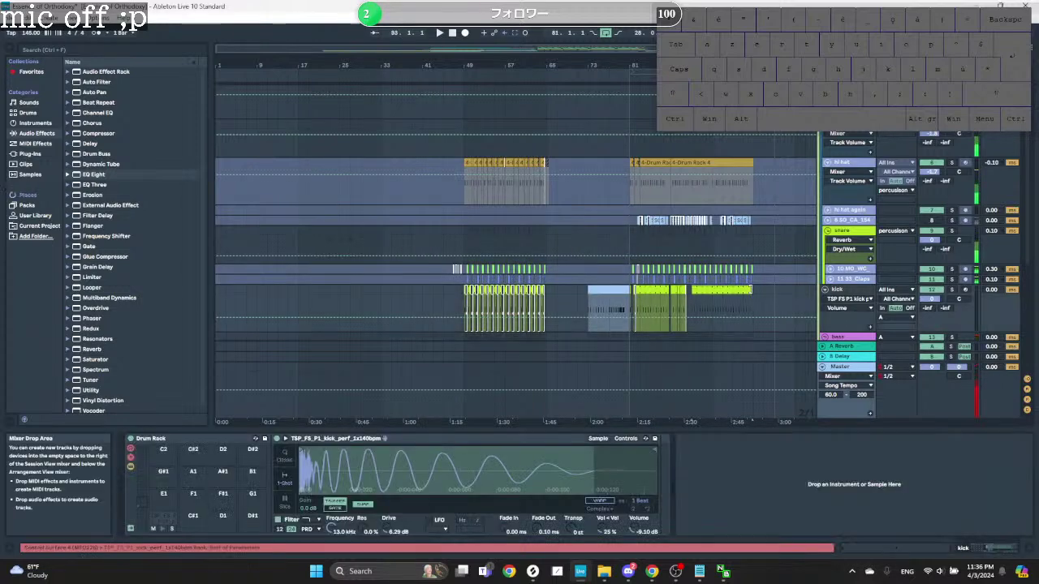
Step: Copy the kick clips from bar 49 onward onto the KICK MIDI track at bar 49 and set its monitoring to Auto
{"action": "left_click_drag", "start_coordinate": [753, 291], "coordinate": [465, 296]}
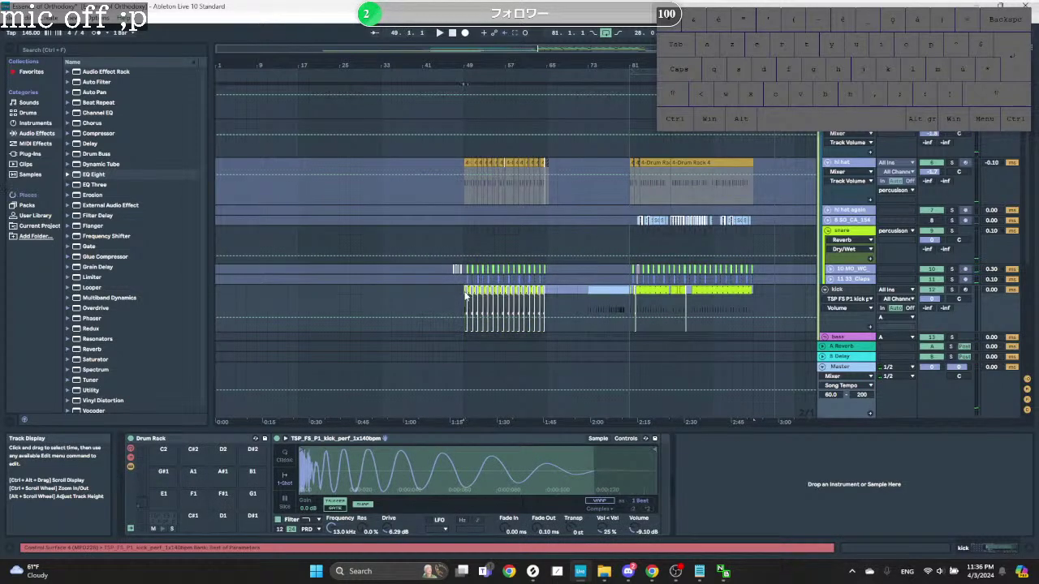
{"action": "scroll", "coordinate": [459, 157], "scroll_direction": "up", "scroll_amount": 4}
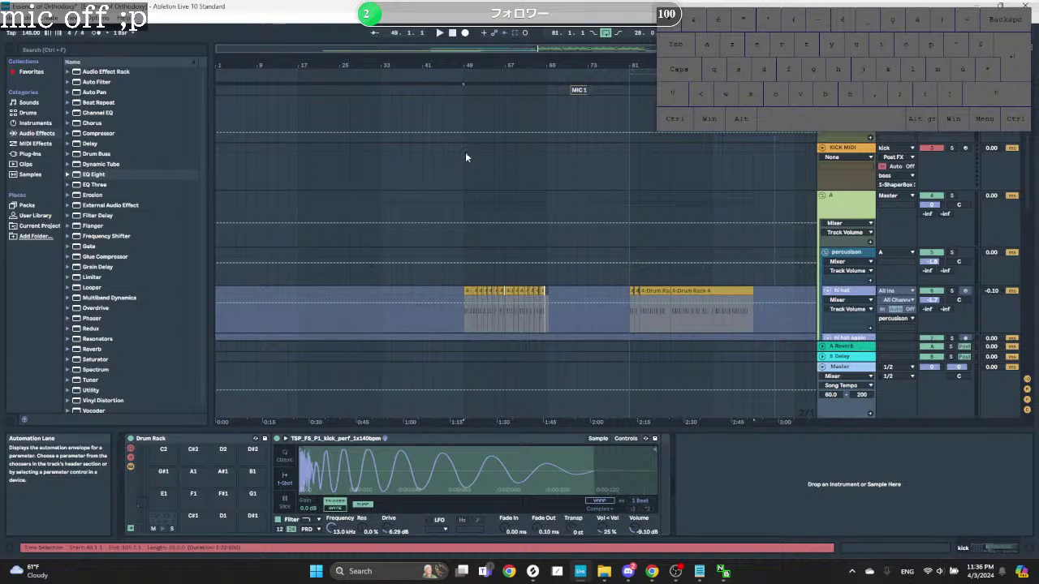
{"action": "left_click", "coordinate": [466, 152]}
{"action": "key", "text": "ctrl+v"}
{"action": "left_click", "coordinate": [895, 166]}
Step: Freeze the kick track
{"action": "scroll", "coordinate": [668, 223], "scroll_direction": "down", "scroll_amount": 2}
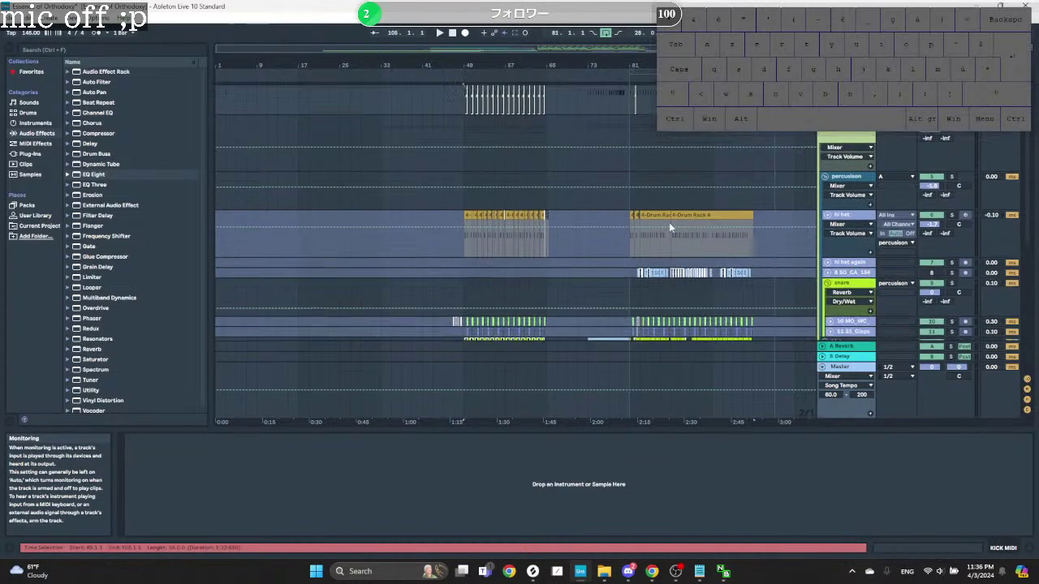
{"action": "scroll", "coordinate": [669, 222], "scroll_direction": "down", "scroll_amount": 2}
{"action": "right_click", "coordinate": [852, 258]}
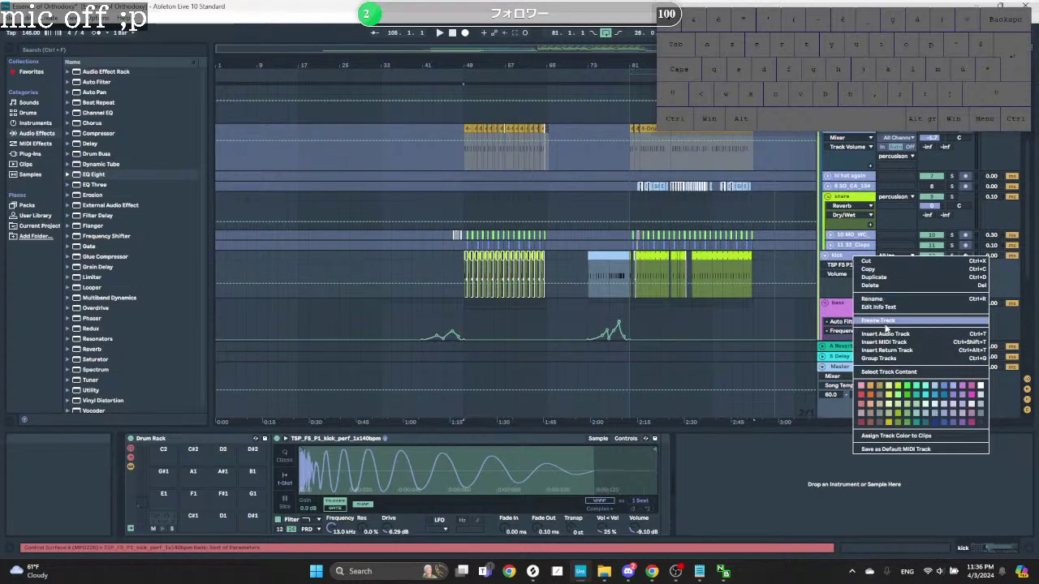
{"action": "left_click", "coordinate": [880, 321]}
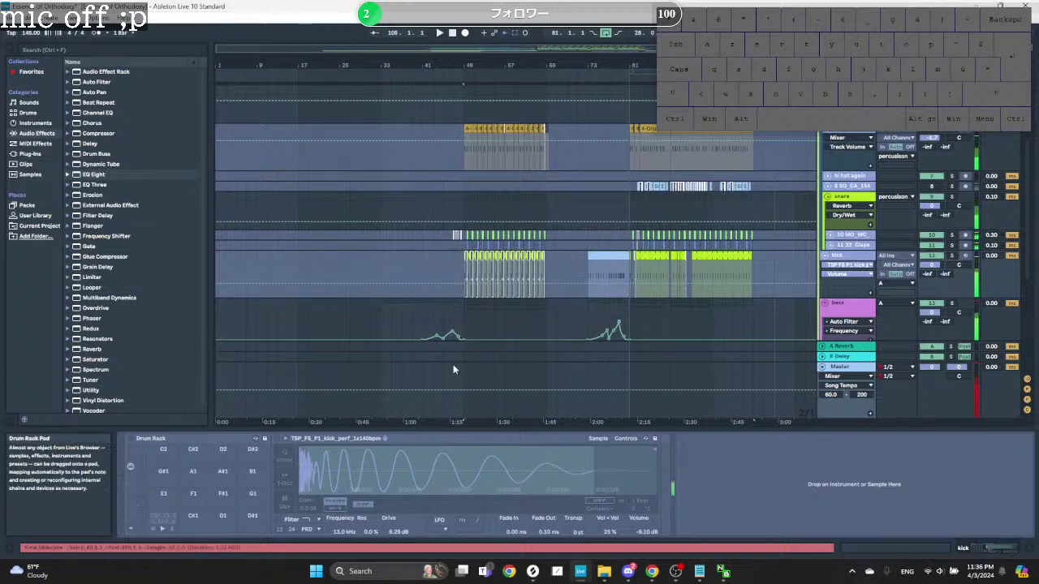
Step: Play from bar 49 with the Master selected, set the snare group's track delay to 1 sample and unfold the 10 MO_WC track
{"action": "left_click", "coordinate": [465, 256]}
{"action": "left_click", "coordinate": [852, 367]}
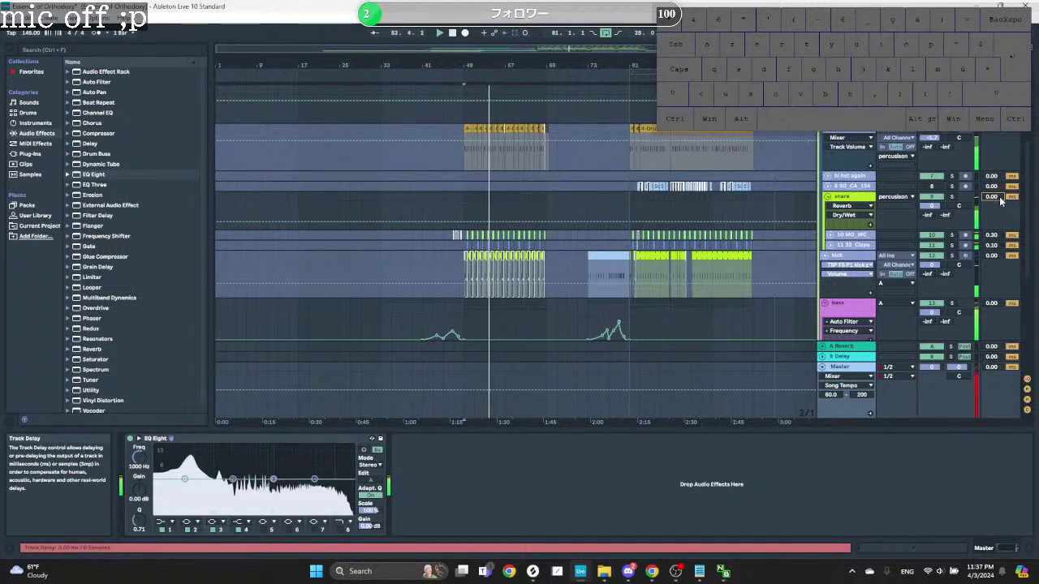
{"action": "type", "text": "1"}
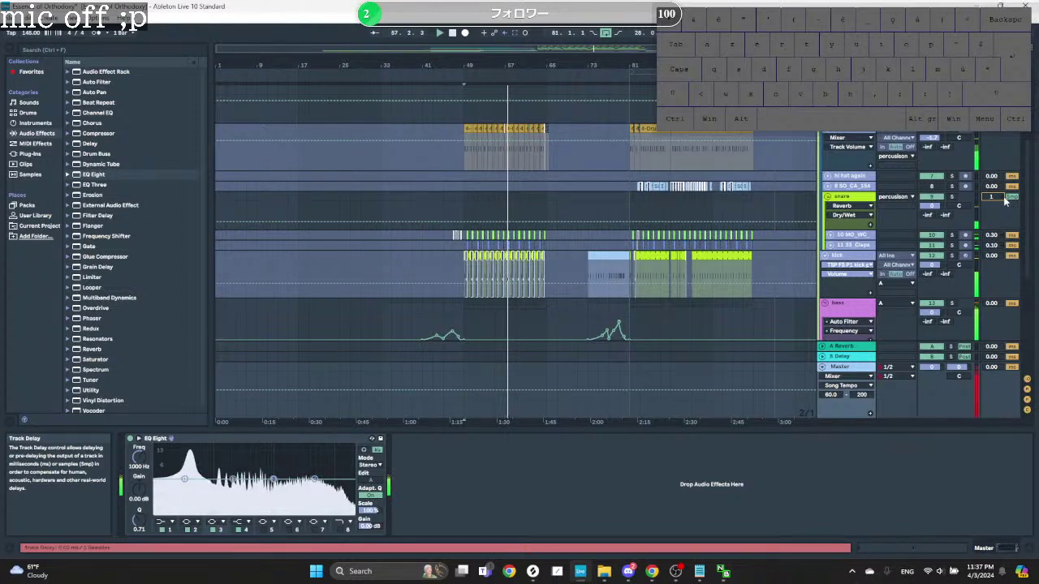
{"action": "left_click", "coordinate": [830, 235]}
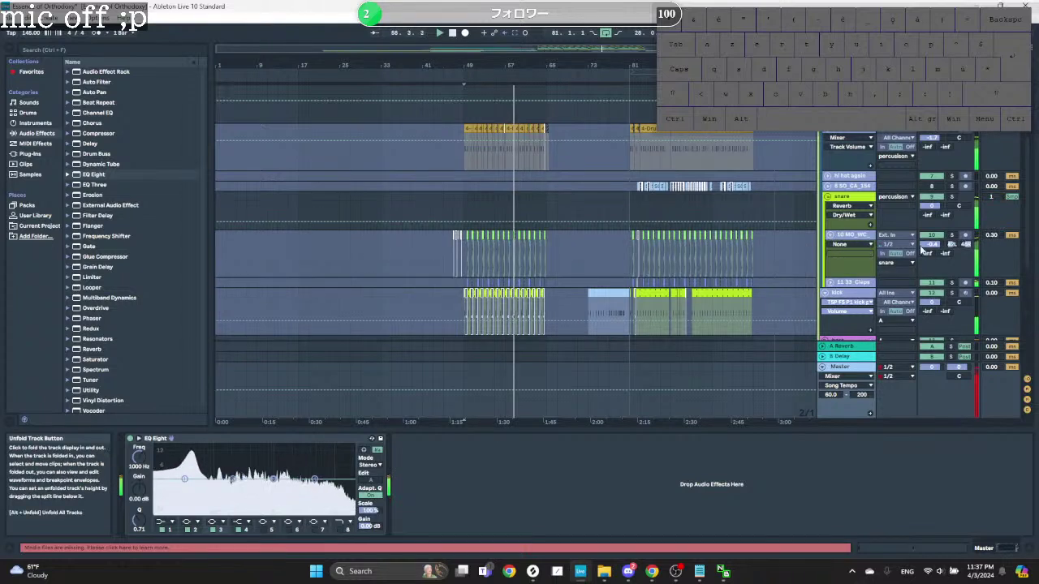
Step: Set the 10 MO_WC track volume to -0.3 dB and the 11 33_Claps track volume to -3.0 dB while replaying from bar 49
{"action": "left_click_drag", "start_coordinate": [930, 245], "coordinate": [934, 249]}
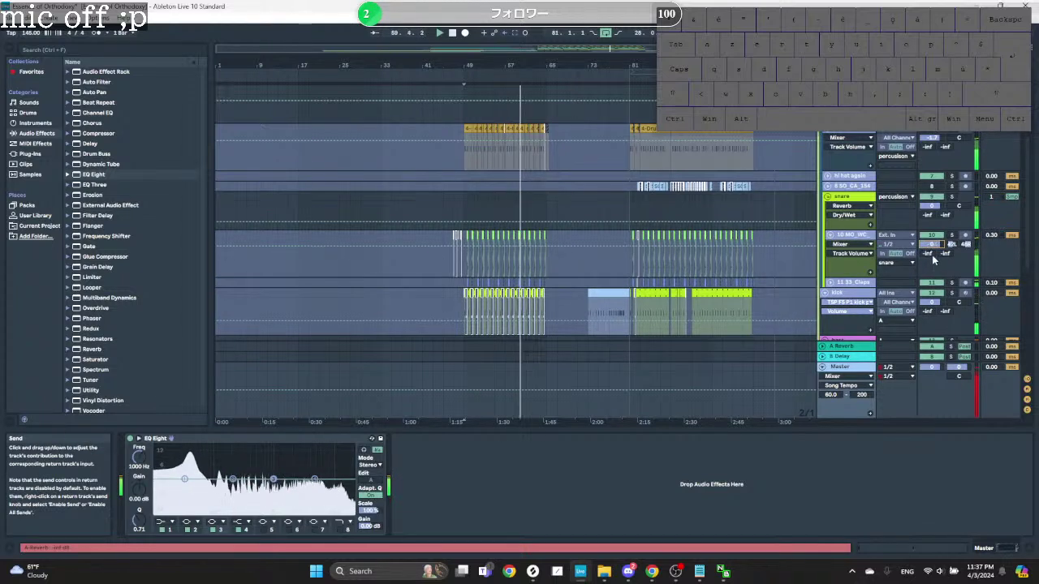
{"action": "left_click", "coordinate": [828, 283]}
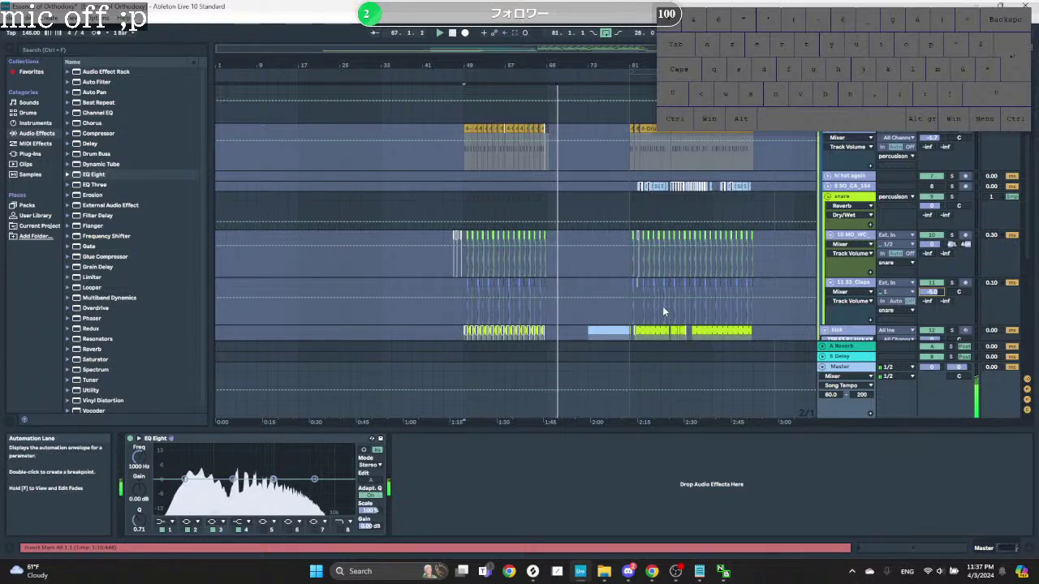
{"action": "left_click", "coordinate": [940, 235]}
{"action": "key", "text": "space"}
{"action": "key", "text": "space"}
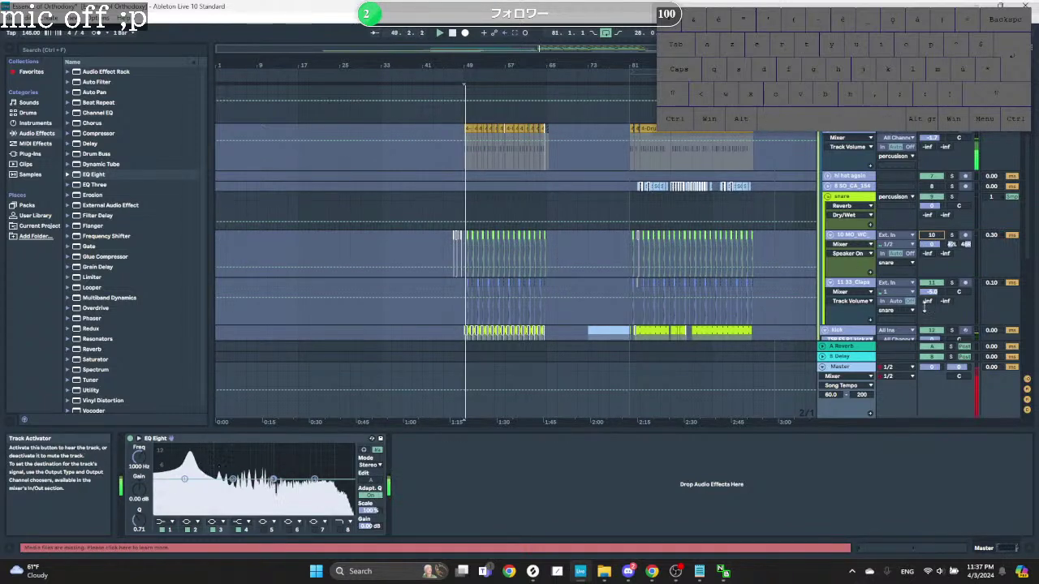
{"action": "left_click_drag", "start_coordinate": [936, 294], "coordinate": [936, 288]}
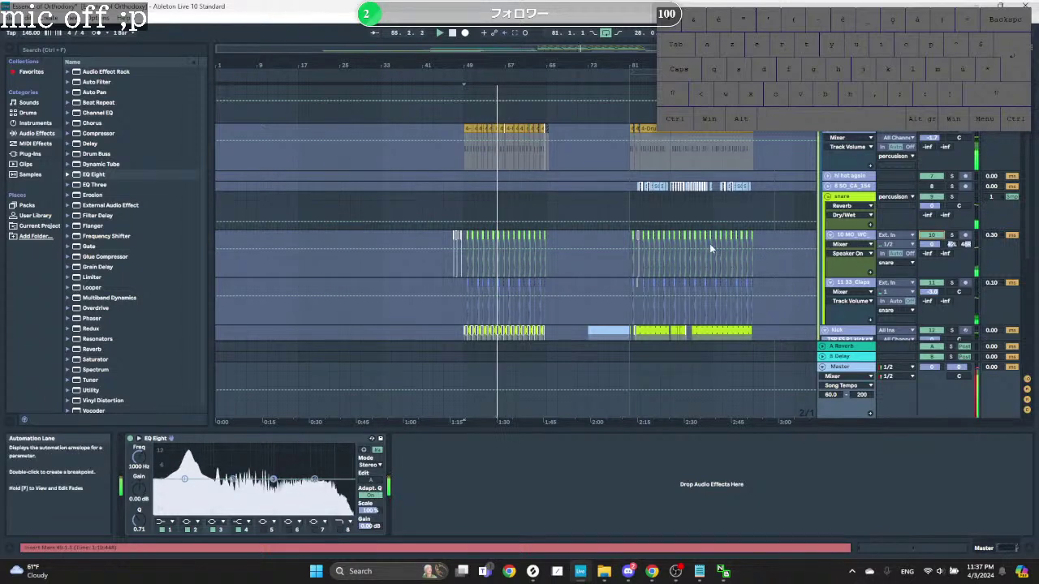
{"action": "left_click", "coordinate": [938, 244]}
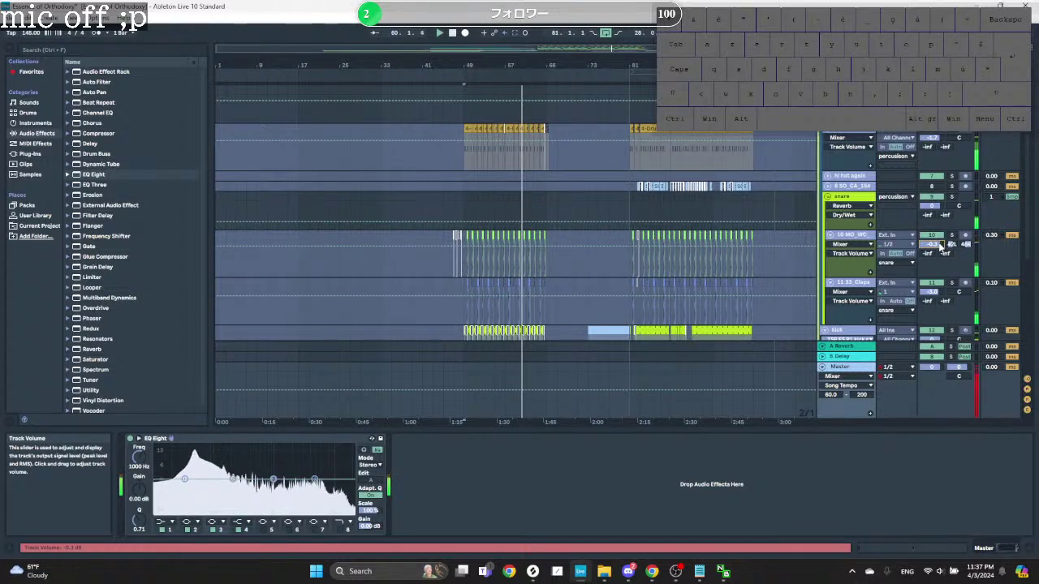
Step: Fine-tune the left split stereo pan of the 10 MO_WC track during playback
{"action": "left_click", "coordinate": [952, 245]}
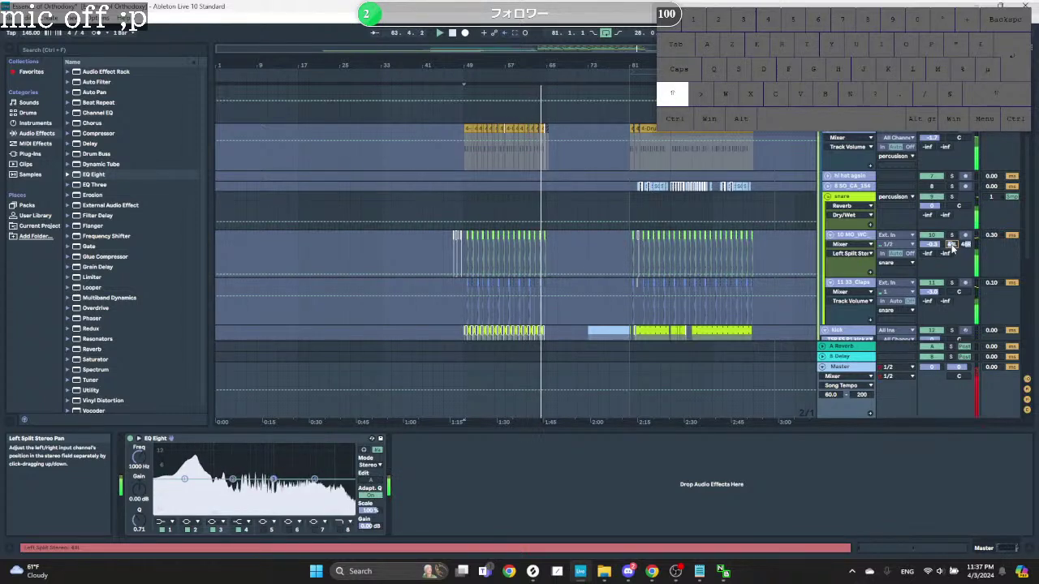
{"action": "left_click_drag", "start_coordinate": [951, 245], "coordinate": [951, 249]}
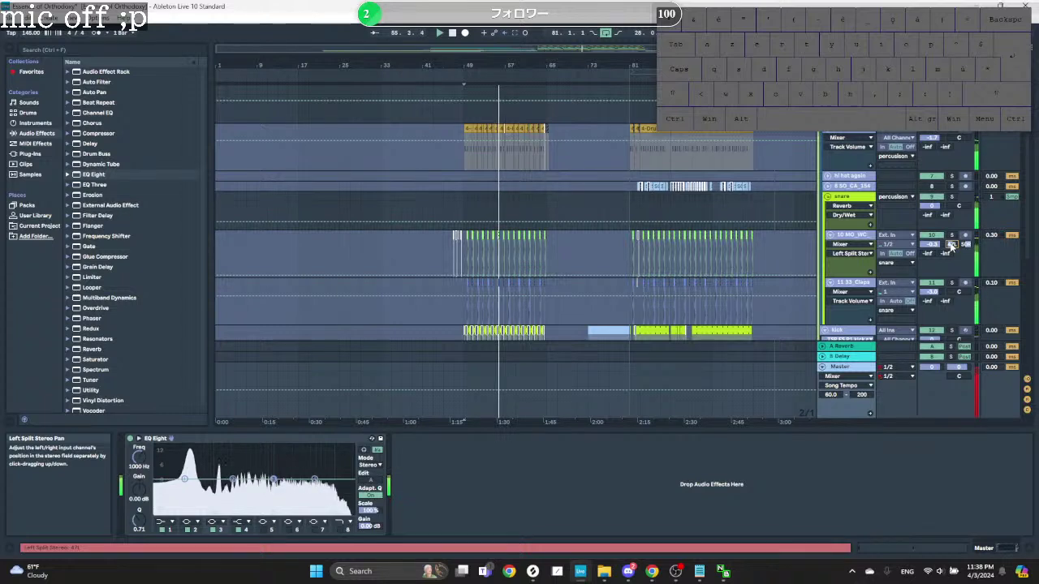
{"action": "left_click_drag", "start_coordinate": [950, 244], "coordinate": [950, 248]}
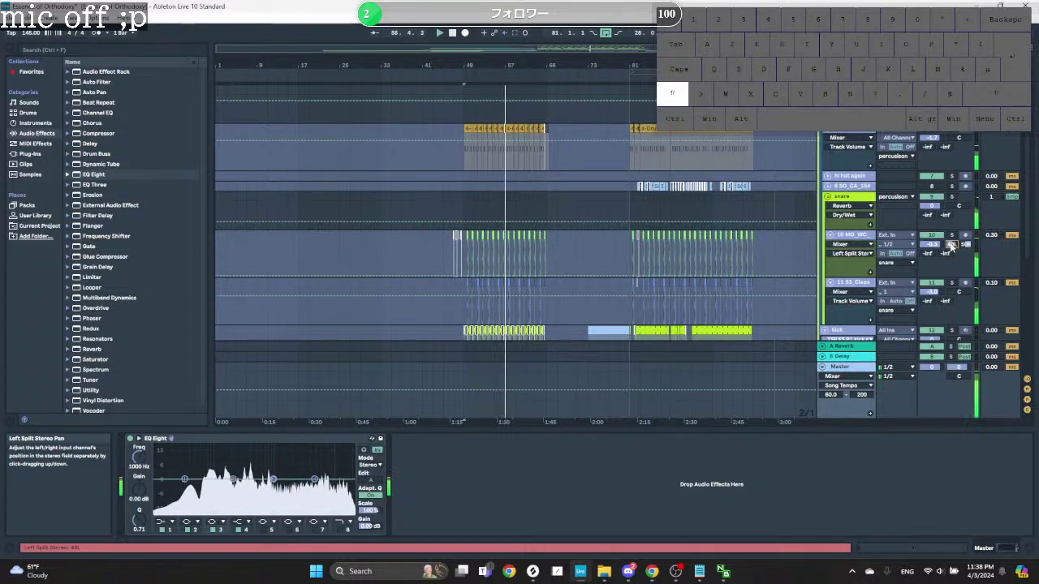
{"action": "key", "text": "shift"}
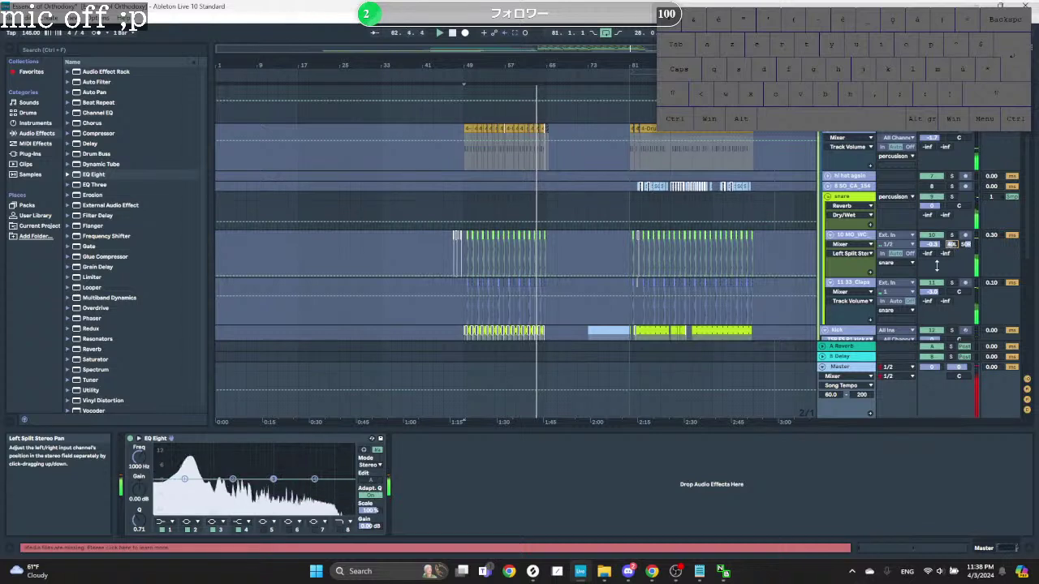
Step: Add a Glue Compressor ahead of the Reverb on the snare group and bypass the Reverb
{"action": "left_click", "coordinate": [848, 206]}
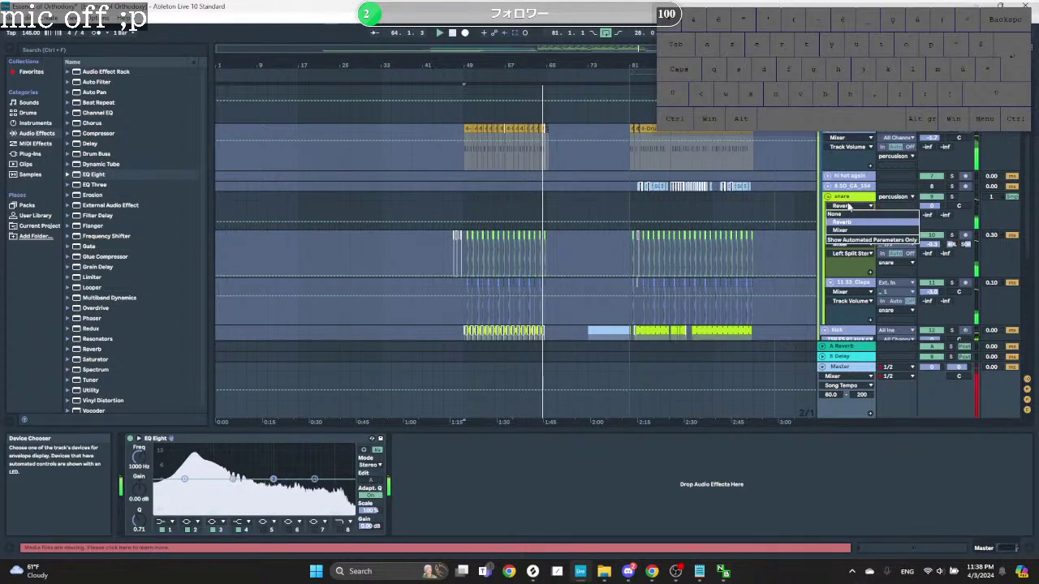
{"action": "left_click", "coordinate": [843, 198]}
{"action": "left_click", "coordinate": [844, 197]}
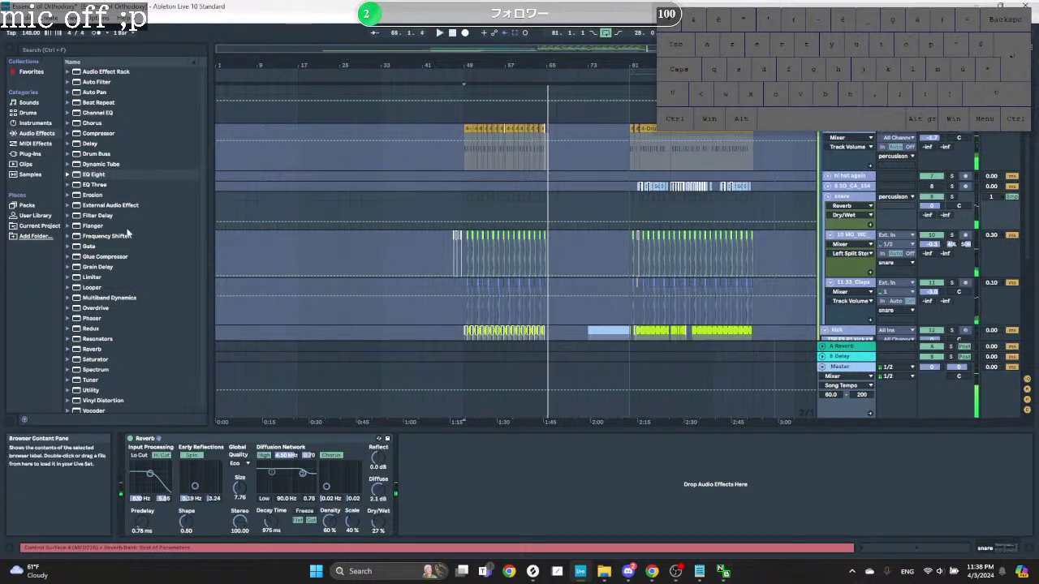
{"action": "left_click", "coordinate": [88, 174]}
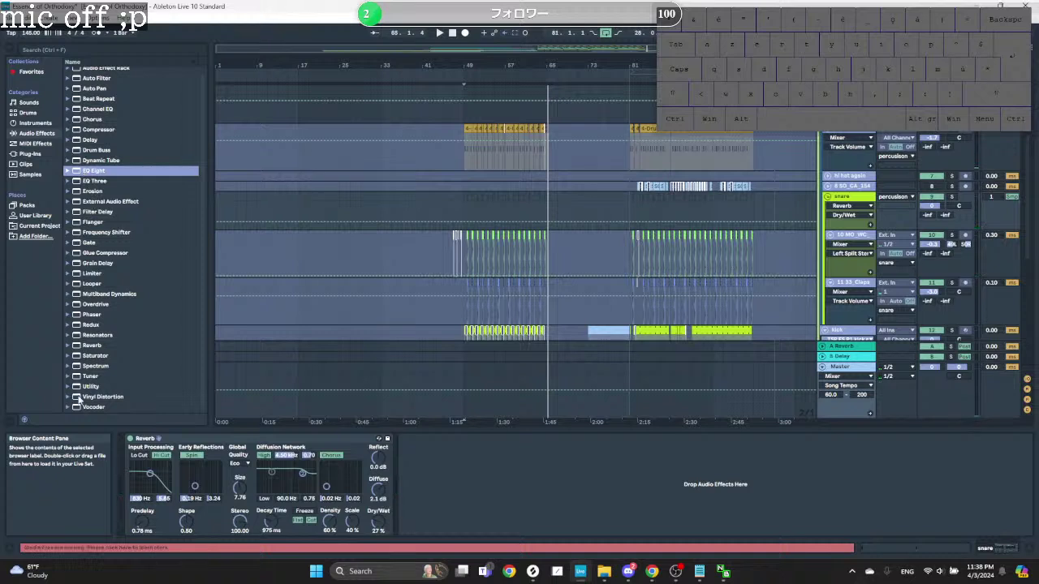
{"action": "left_click", "coordinate": [69, 255]}
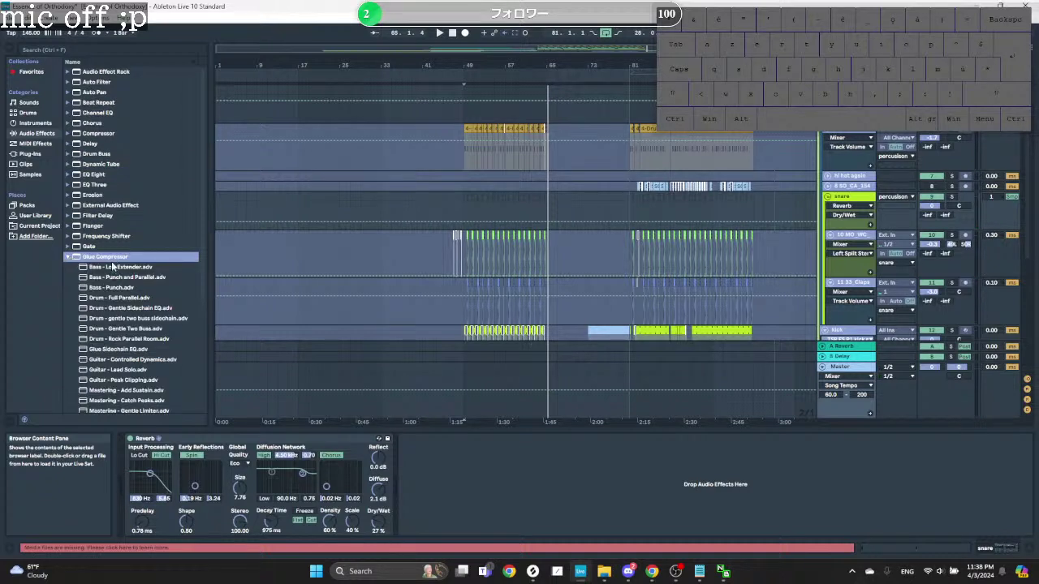
{"action": "left_click_drag", "start_coordinate": [152, 416], "coordinate": [146, 445]}
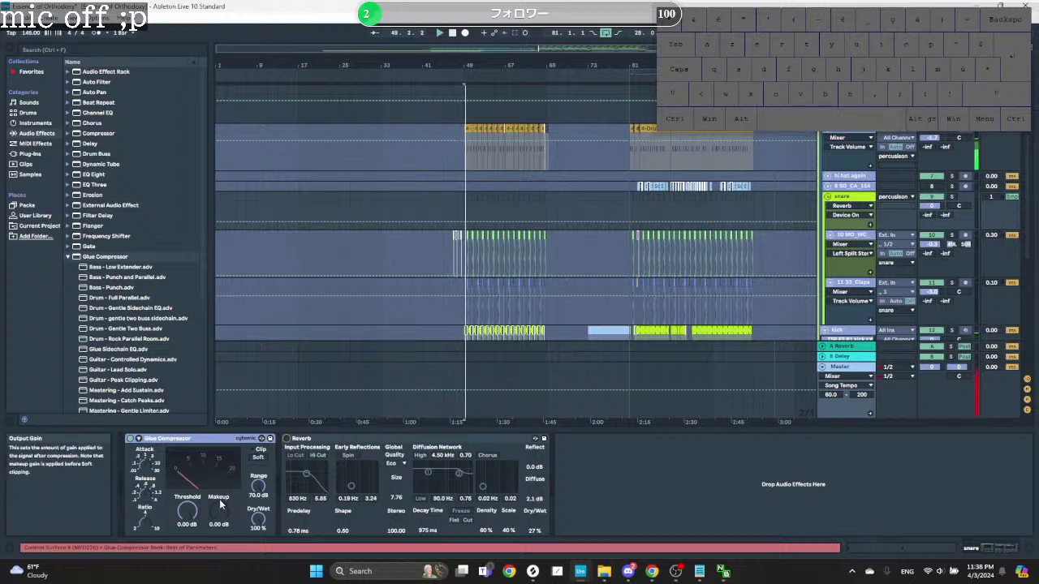
Step: Set the Glue Compressor's threshold to -7.94 dB and adjust its attack and release while replaying from bar 49
{"action": "left_click_drag", "start_coordinate": [186, 509], "coordinate": [186, 538]}
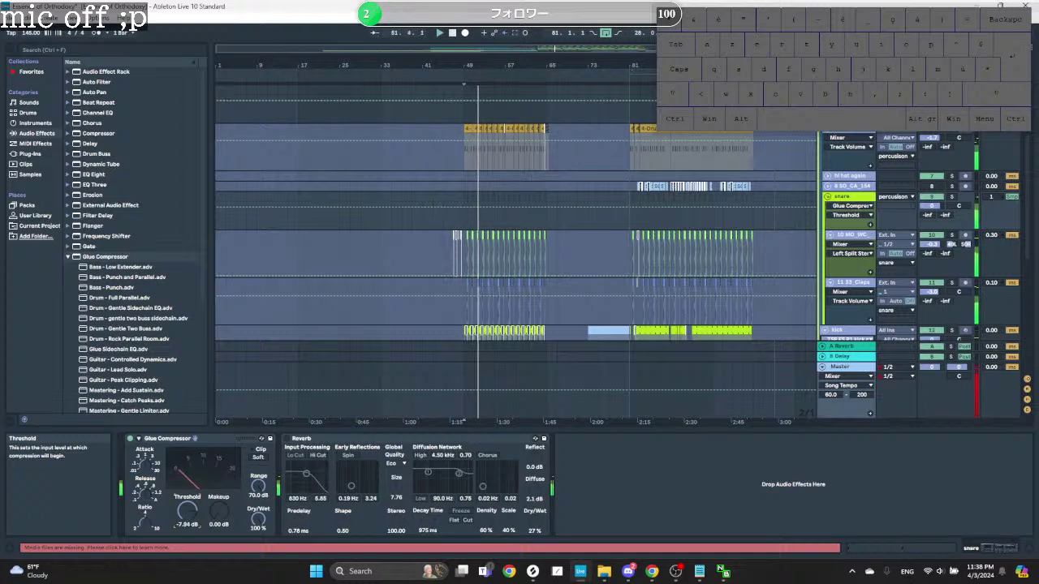
{"action": "left_click_drag", "start_coordinate": [145, 465], "coordinate": [145, 479]}
{"action": "key", "text": "space"}
{"action": "key", "text": "space"}
{"action": "left_click", "coordinate": [144, 486]}
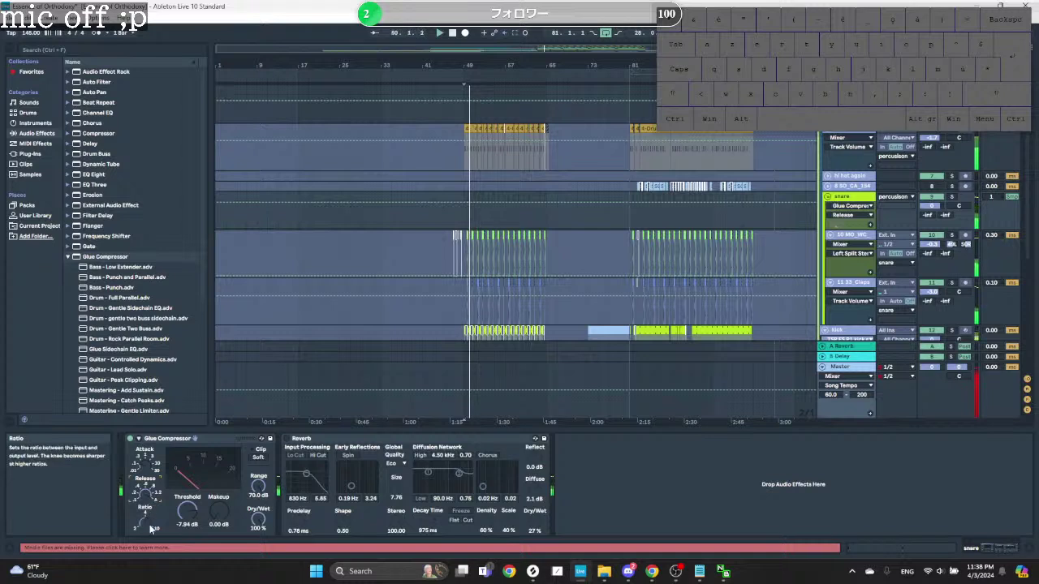
Step: Turn on the Glue Compressor's soft clipping and set its makeup gain to 0.79 dB
{"action": "left_click_drag", "start_coordinate": [218, 510], "coordinate": [218, 501]}
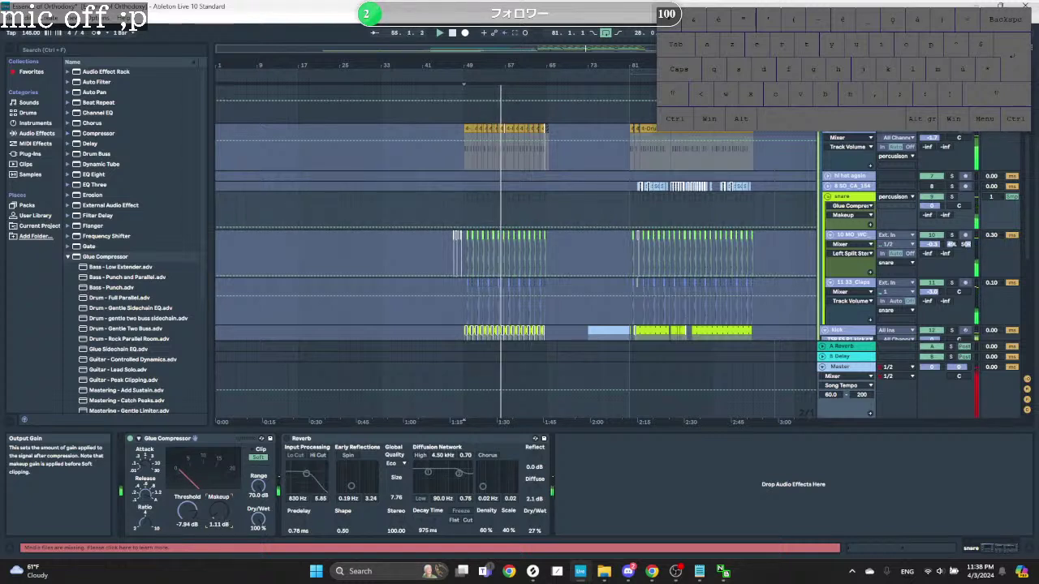
{"action": "left_click_drag", "start_coordinate": [225, 517], "coordinate": [225, 523]}
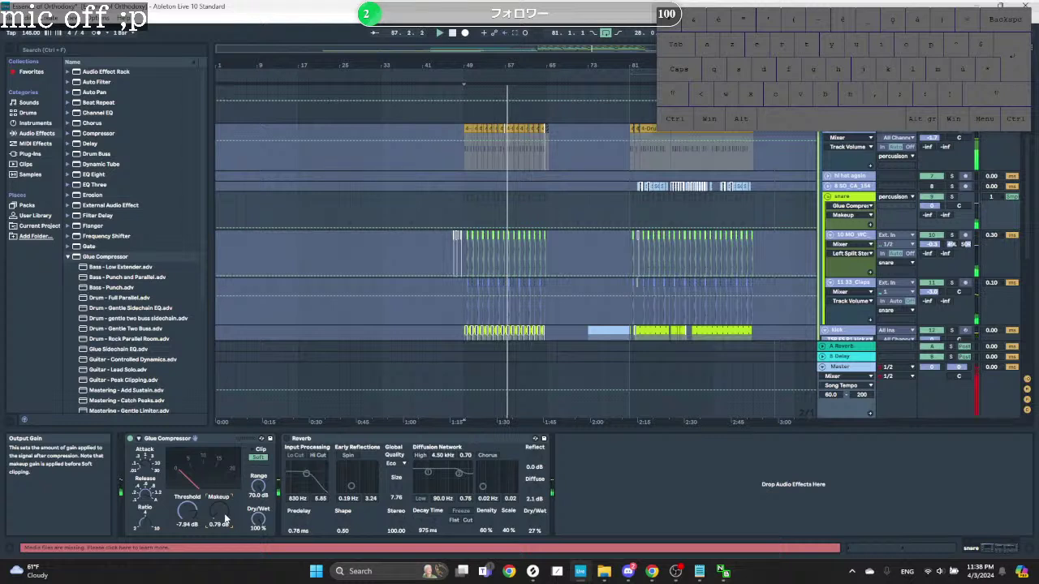
{"action": "key", "text": "shift"}
{"action": "left_click_drag", "start_coordinate": [226, 520], "coordinate": [225, 515]}
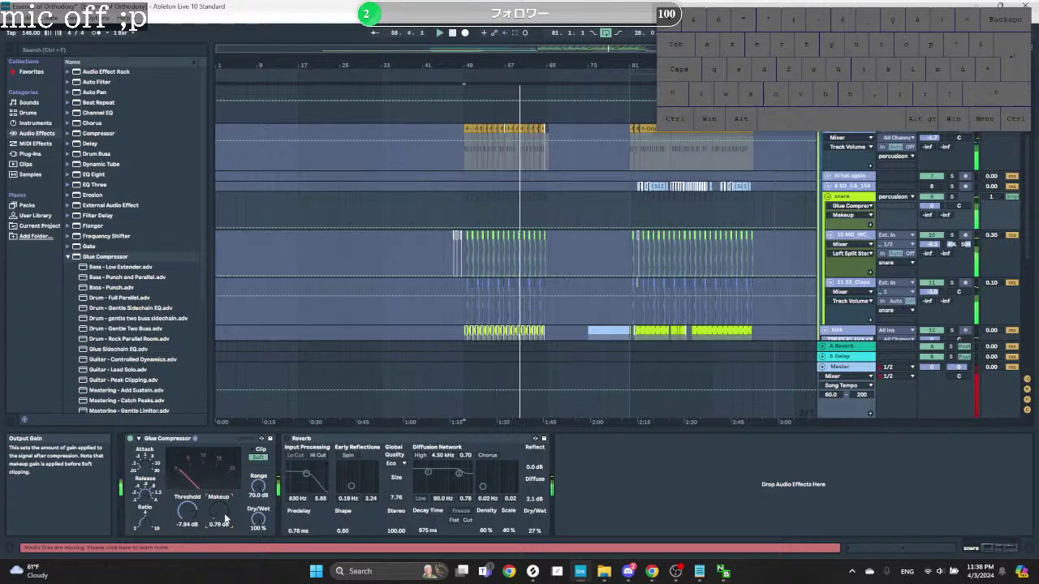
Step: Re-enable the snare group's Reverb and replay it with dry/wet at 9.5% and decay time at about 775 ms
{"action": "left_click", "coordinate": [287, 438]}
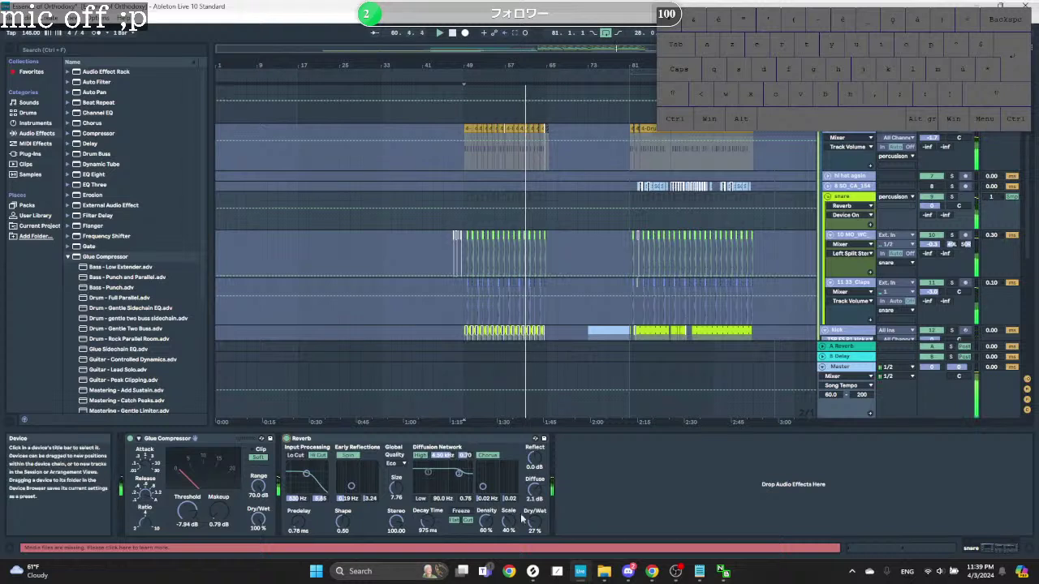
{"action": "left_click_drag", "start_coordinate": [539, 531], "coordinate": [529, 527]}
{"action": "left_click_drag", "start_coordinate": [427, 524], "coordinate": [429, 530]}
{"action": "key", "text": "space"}
{"action": "key", "text": "space"}
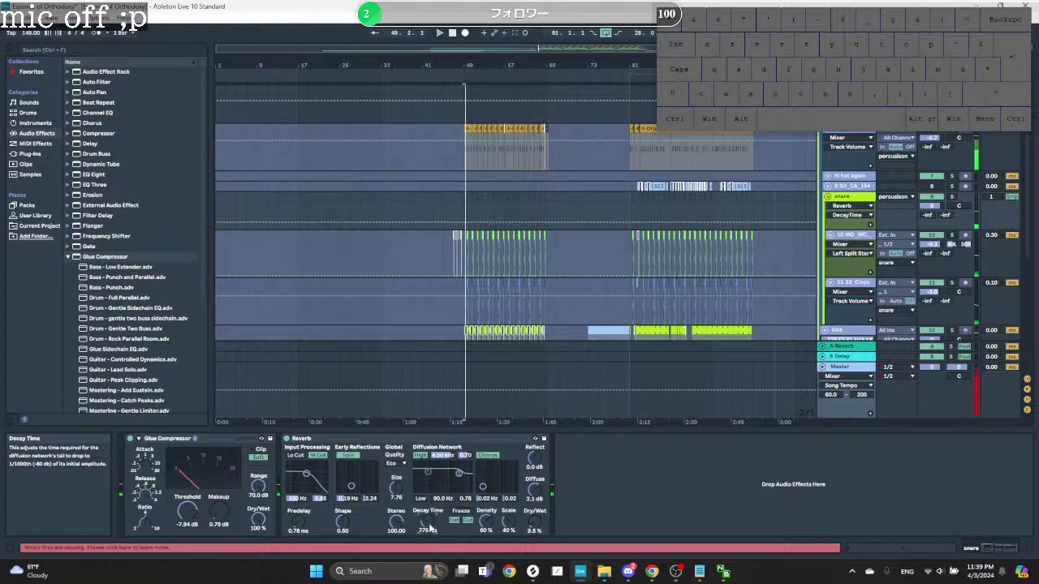
Step: Try the snare Reverb with dry/wet at 17% and decay time at 743 ms
{"action": "left_click_drag", "start_coordinate": [535, 529], "coordinate": [535, 525]}
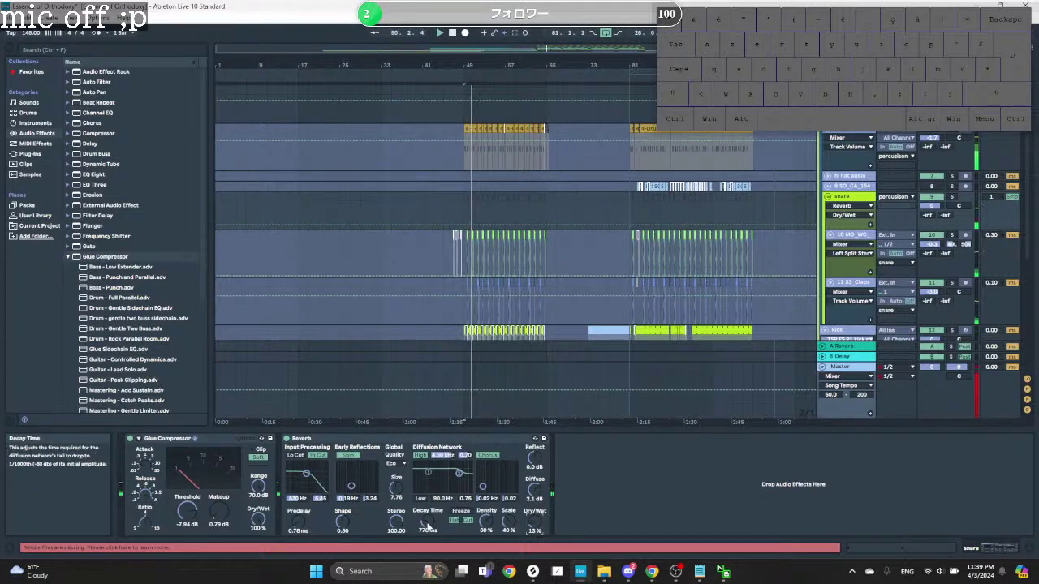
{"action": "left_click_drag", "start_coordinate": [426, 525], "coordinate": [426, 517]}
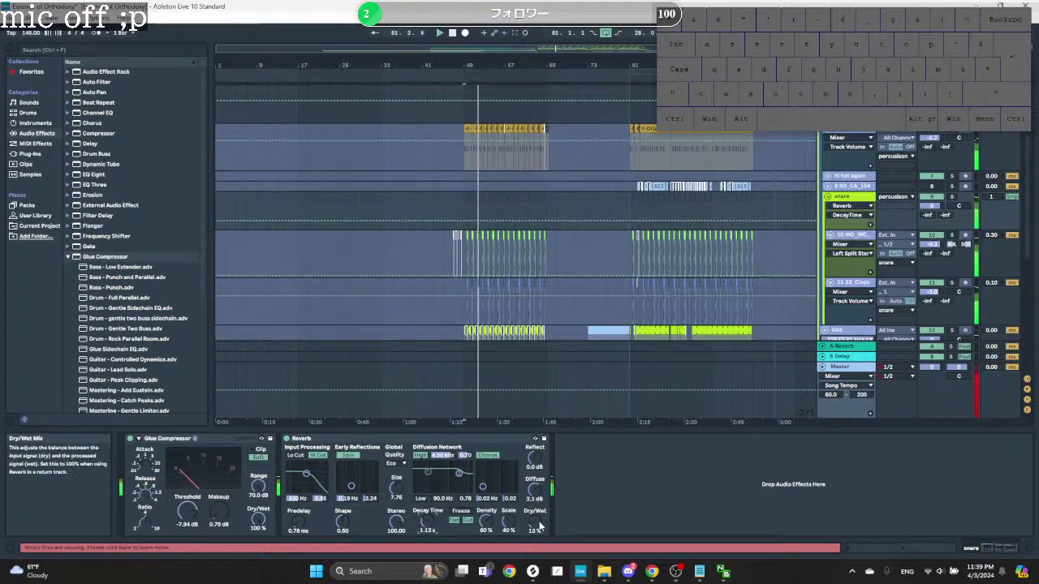
{"action": "left_click_drag", "start_coordinate": [535, 526], "coordinate": [536, 521]}
{"action": "left_click_drag", "start_coordinate": [426, 524], "coordinate": [428, 529]}
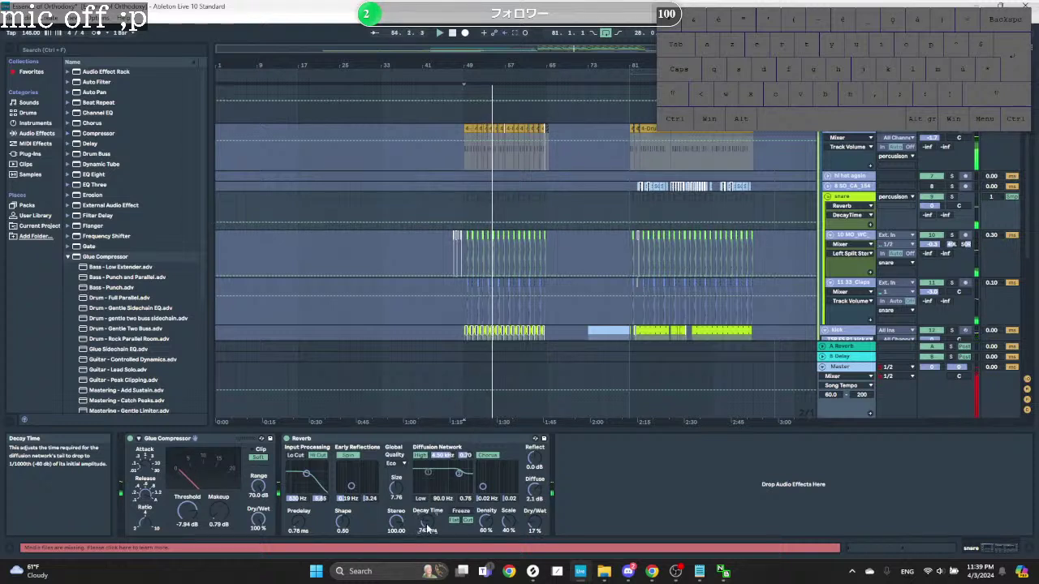
Step: Enable the snare Reverb's input low cut and set its dry/wet to 7.9% and decay time to 1.28 s
{"action": "left_click", "coordinate": [295, 455]}
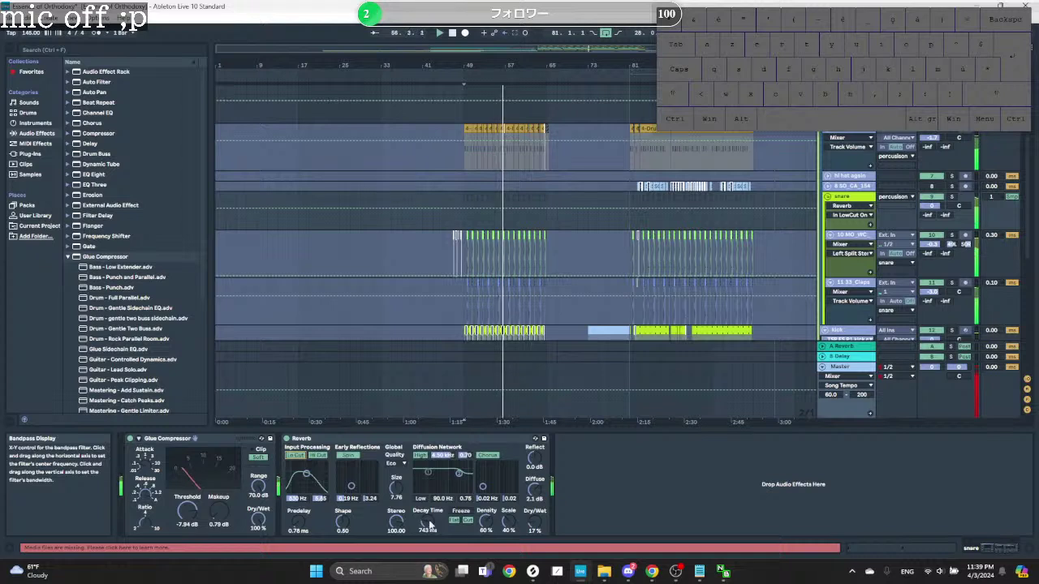
{"action": "left_click_drag", "start_coordinate": [531, 536], "coordinate": [537, 528]}
{"action": "left_click_drag", "start_coordinate": [426, 529], "coordinate": [426, 522]}
{"action": "key", "text": "space"}
{"action": "key", "text": "space"}
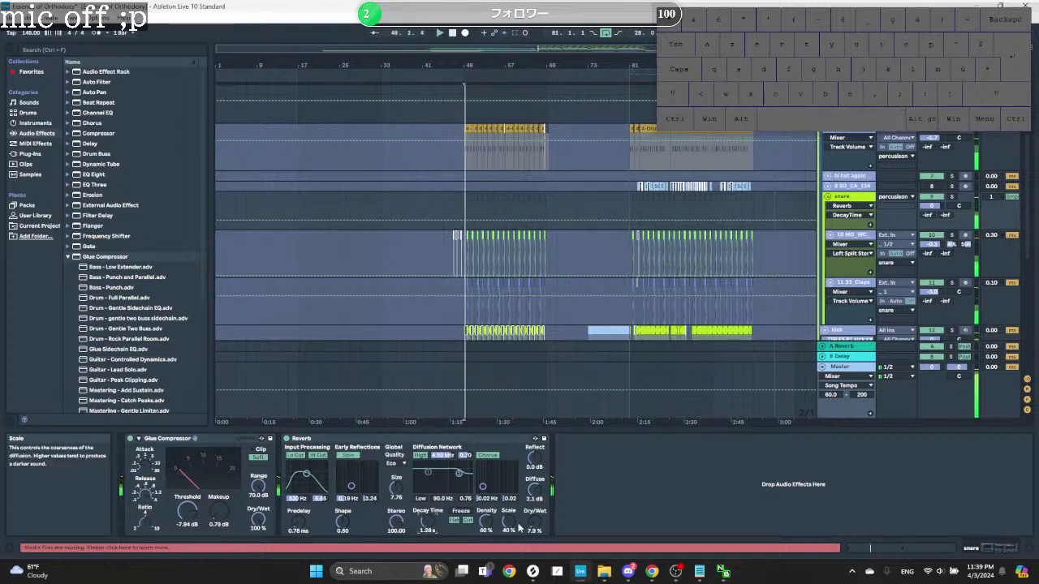
{"action": "left_click_drag", "start_coordinate": [535, 523], "coordinate": [536, 525]}
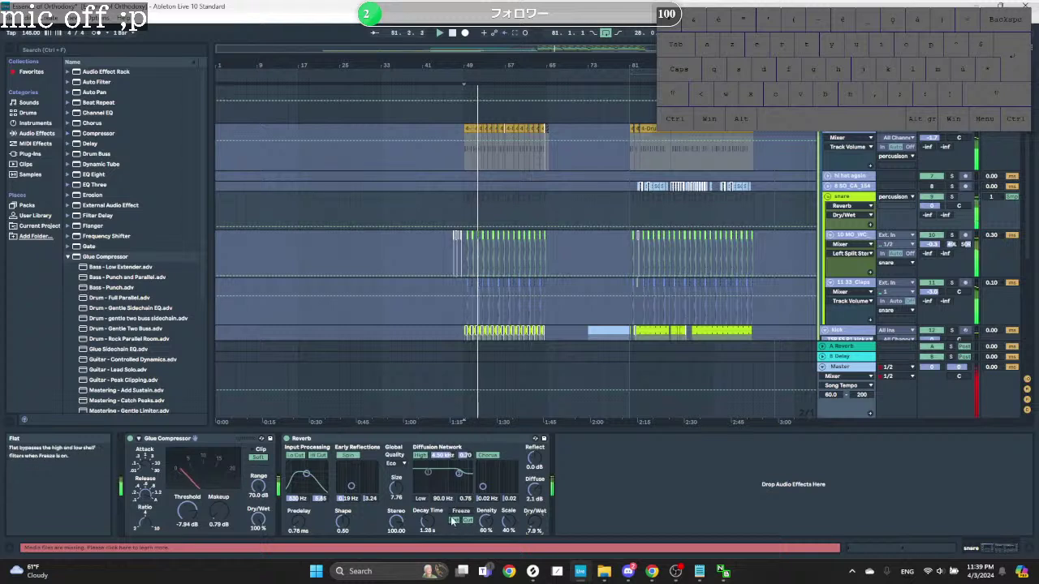
Step: Turn off the snare Reverb's chorus and spin, and try the High quality setting before returning it to Eco
{"action": "left_click", "coordinate": [482, 454]}
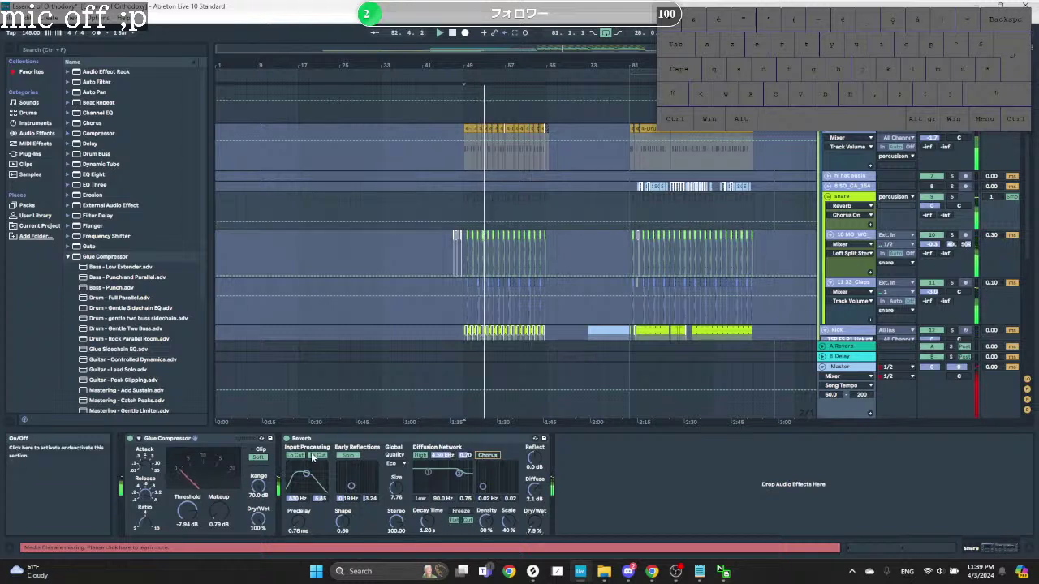
{"action": "left_click", "coordinate": [395, 464]}
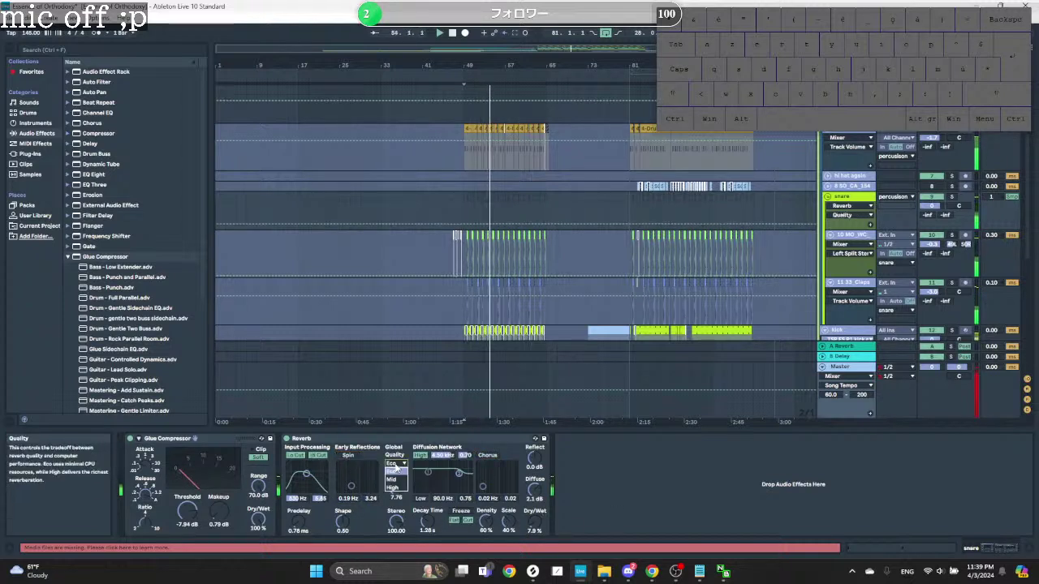
{"action": "left_click", "coordinate": [394, 489]}
{"action": "left_click", "coordinate": [401, 461]}
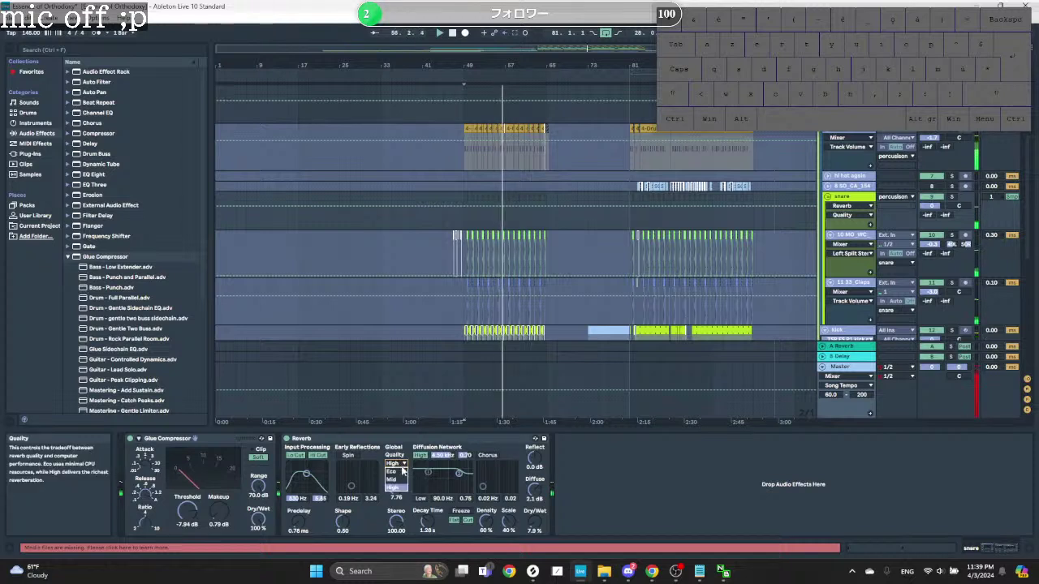
{"action": "left_click", "coordinate": [389, 472]}
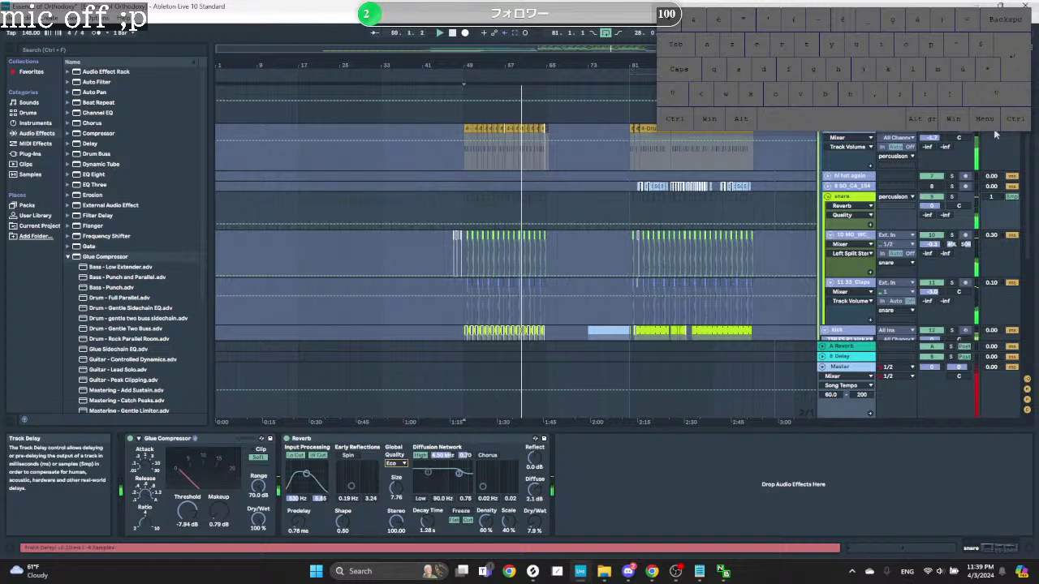
Step: Unfold the hipass group inside group B to show its filter automation and child tracks
{"action": "scroll", "coordinate": [929, 236], "scroll_direction": "down", "scroll_amount": 2}
{"action": "scroll", "coordinate": [930, 236], "scroll_direction": "down", "scroll_amount": 4}
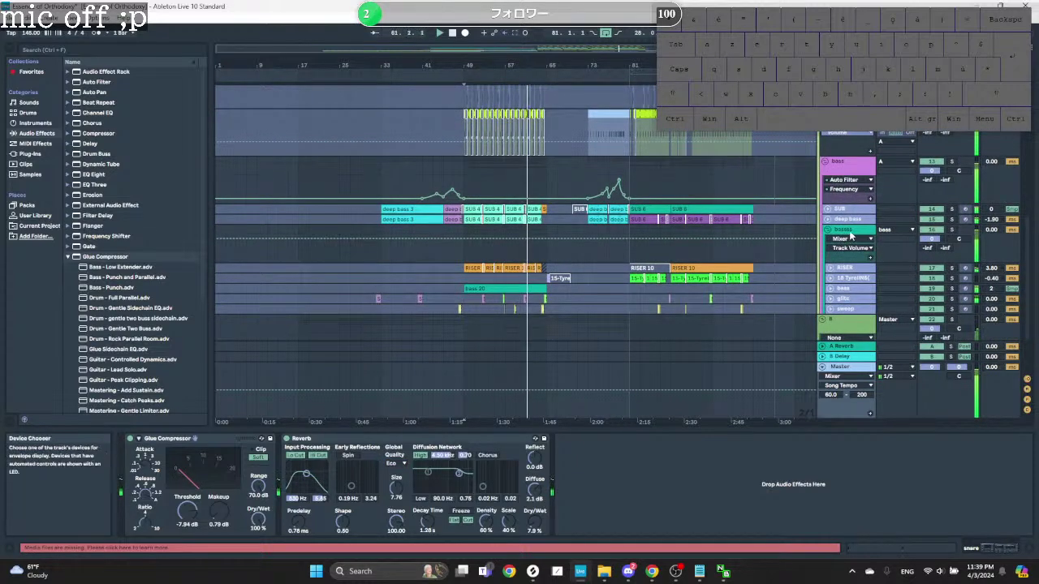
{"action": "scroll", "coordinate": [850, 237], "scroll_direction": "up", "scroll_amount": 1}
{"action": "scroll", "coordinate": [850, 237], "scroll_direction": "down", "scroll_amount": 3}
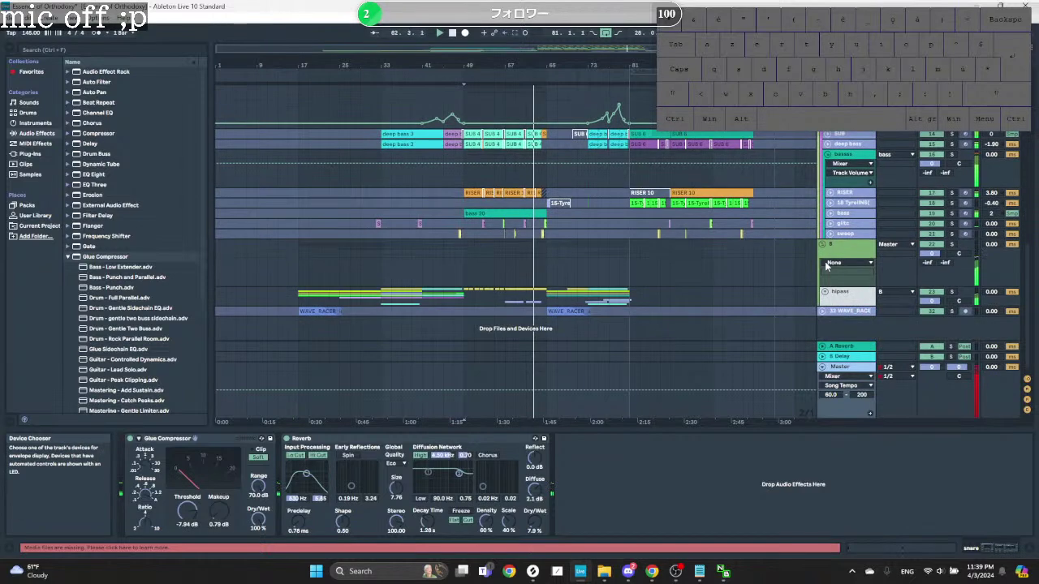
{"action": "scroll", "coordinate": [825, 302], "scroll_direction": "up", "scroll_amount": 1}
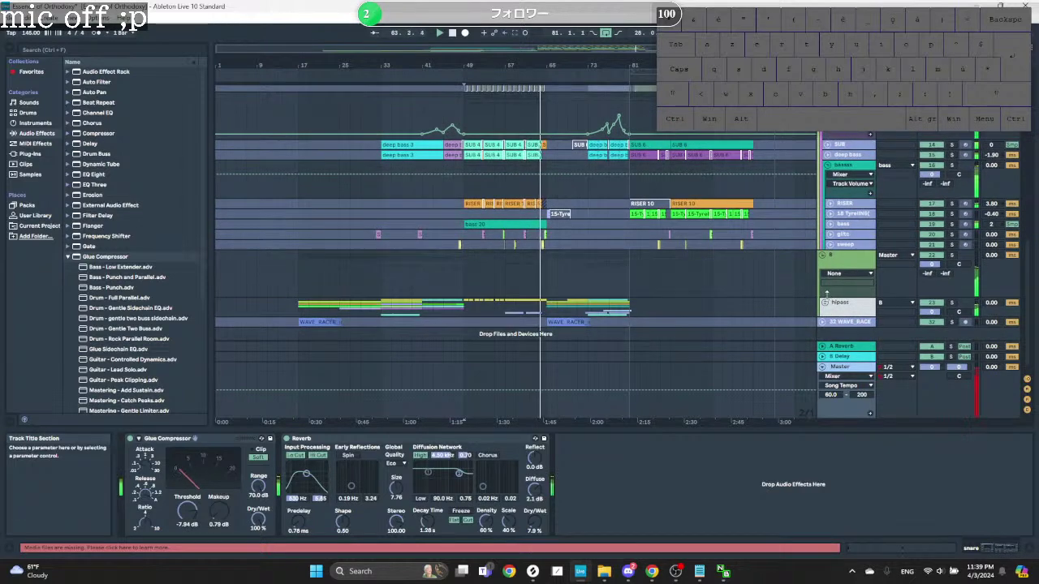
{"action": "left_click", "coordinate": [824, 302]}
{"action": "scroll", "coordinate": [893, 244], "scroll_direction": "down", "scroll_amount": 3}
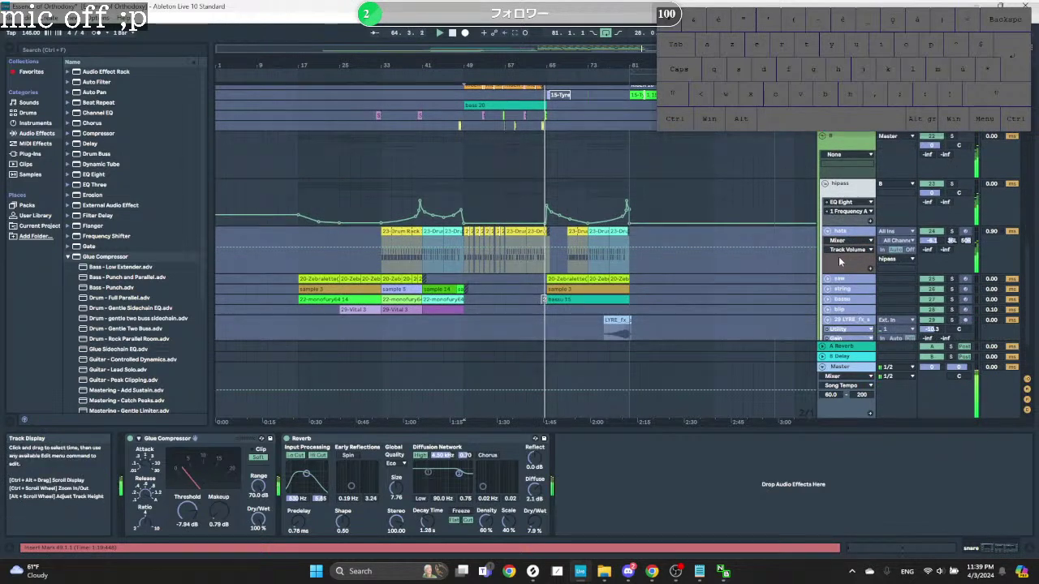
Step: Set the hats track's volume to -6.8 dB and its track delay to 0.93 ms, and save the set
{"action": "left_click", "coordinate": [934, 243]}
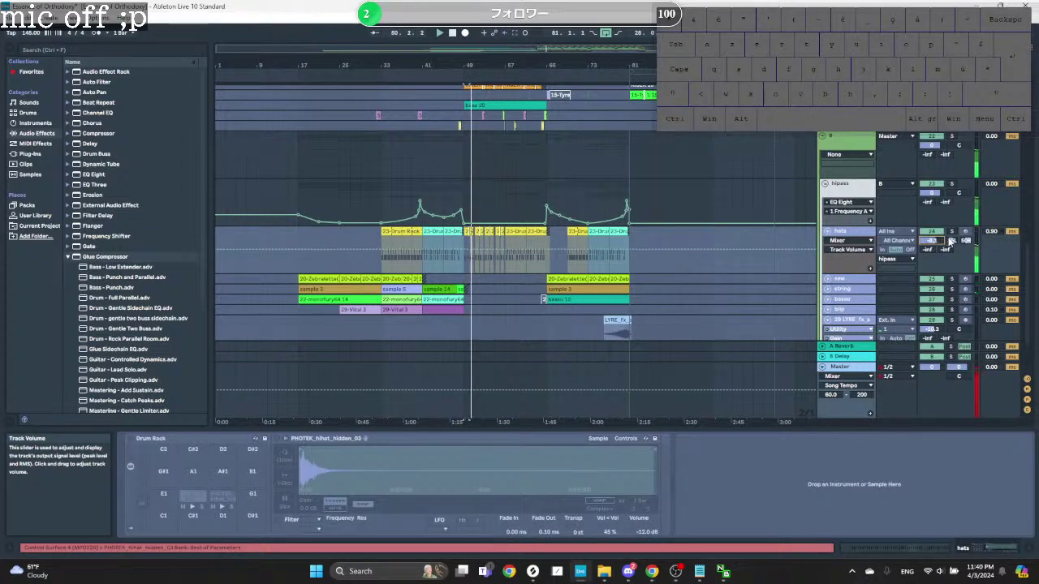
{"action": "key", "text": "shift+Up"}
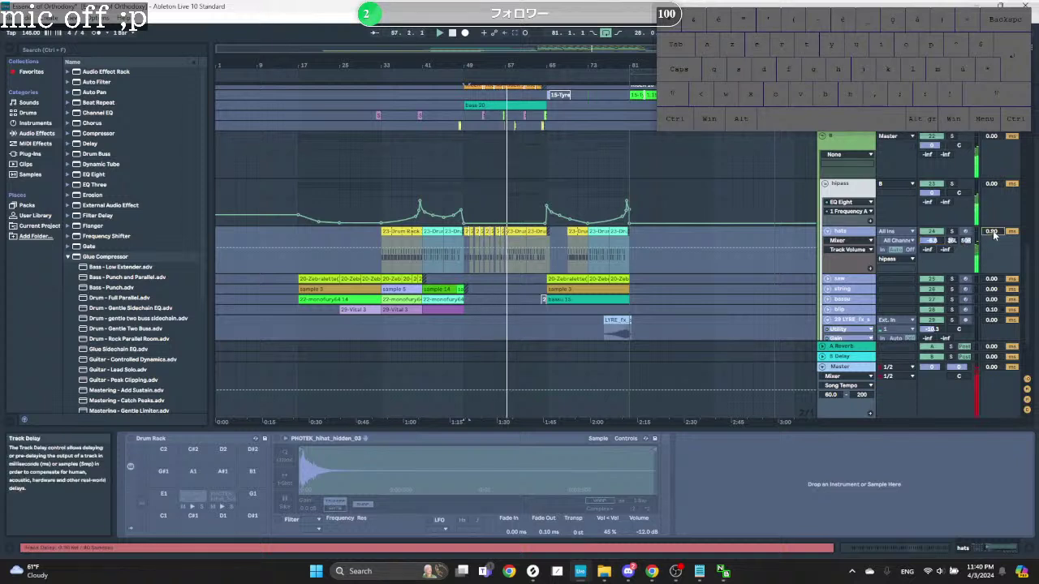
{"action": "left_click_drag", "start_coordinate": [993, 234], "coordinate": [993, 230]}
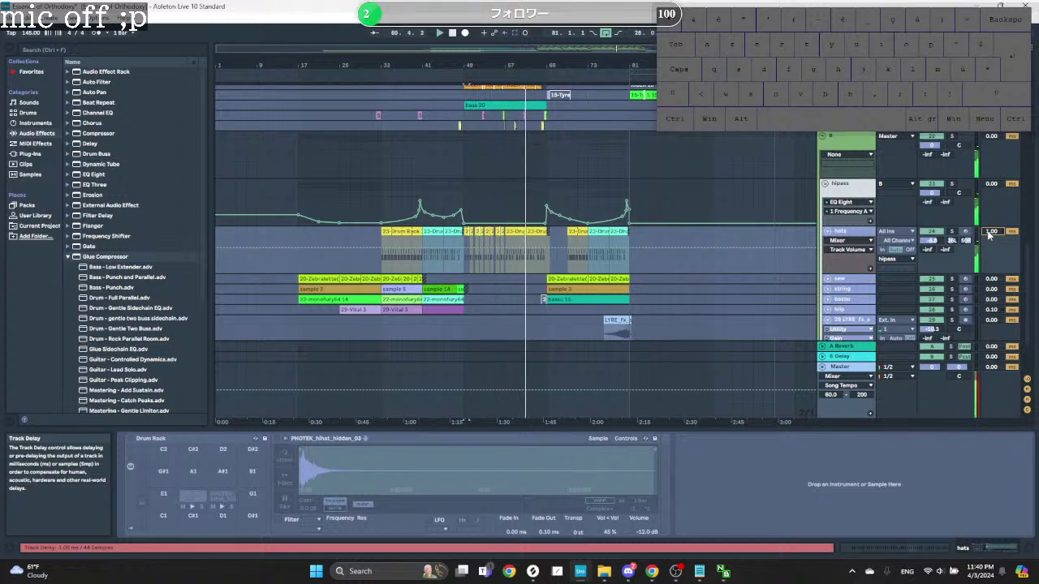
{"action": "key", "text": "shift"}
{"action": "scroll", "coordinate": [988, 234], "scroll_direction": "down", "scroll_amount": 1}
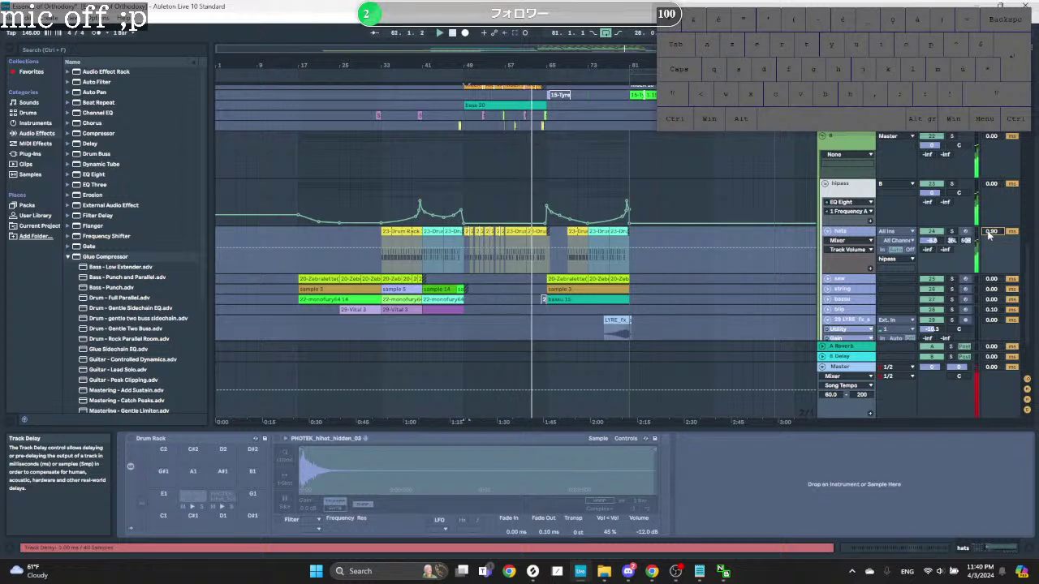
{"action": "type", "text": "0.9"}
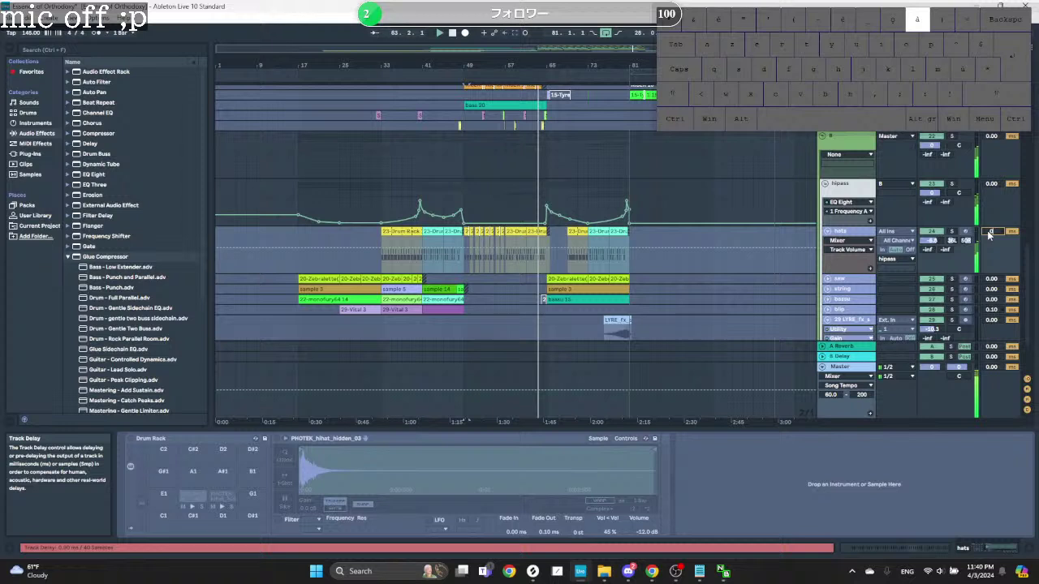
{"action": "type", "text": "3"}
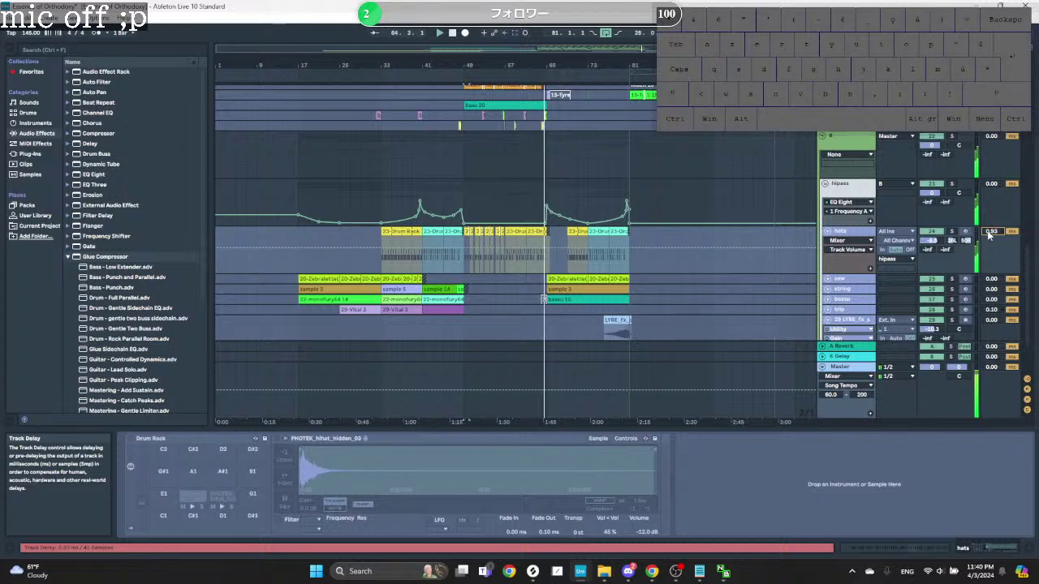
{"action": "key", "text": "Return"}
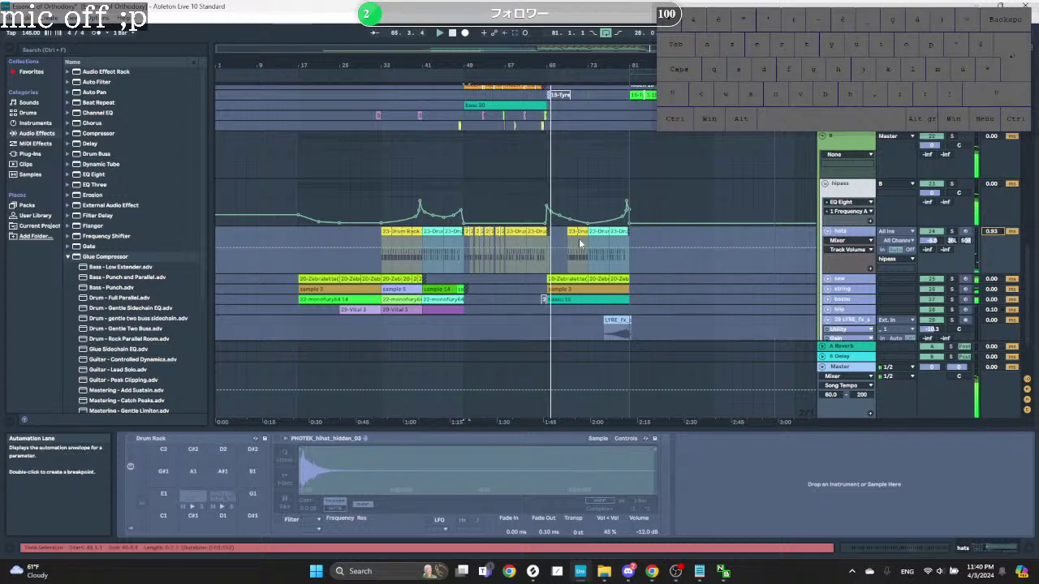
{"action": "key", "text": "ctrl+s"}
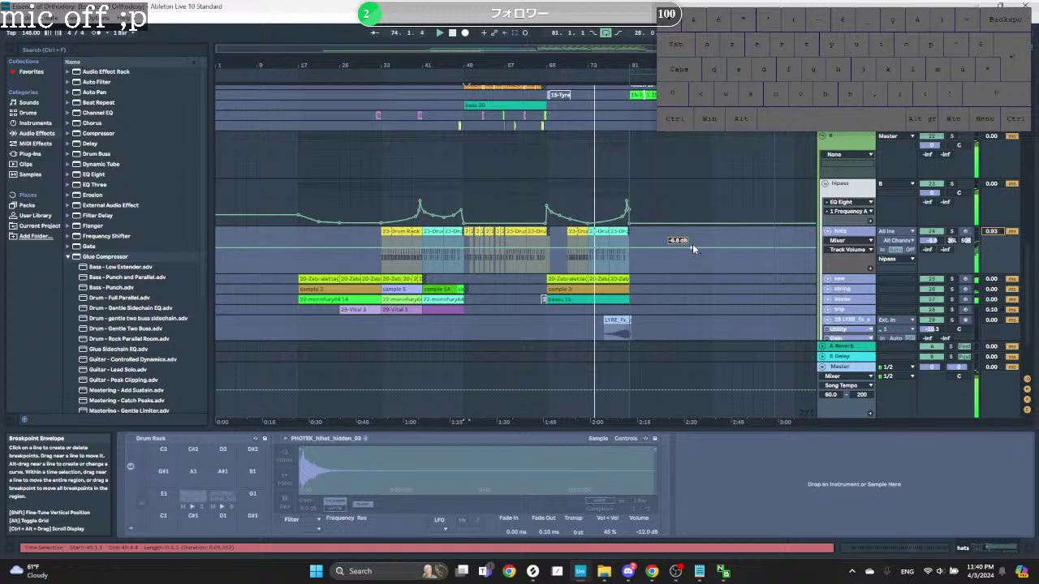
Step: Select and copy the hats clips spanning bars 49 to 57
{"action": "scroll", "coordinate": [458, 249], "scroll_direction": "up", "scroll_amount": 3}
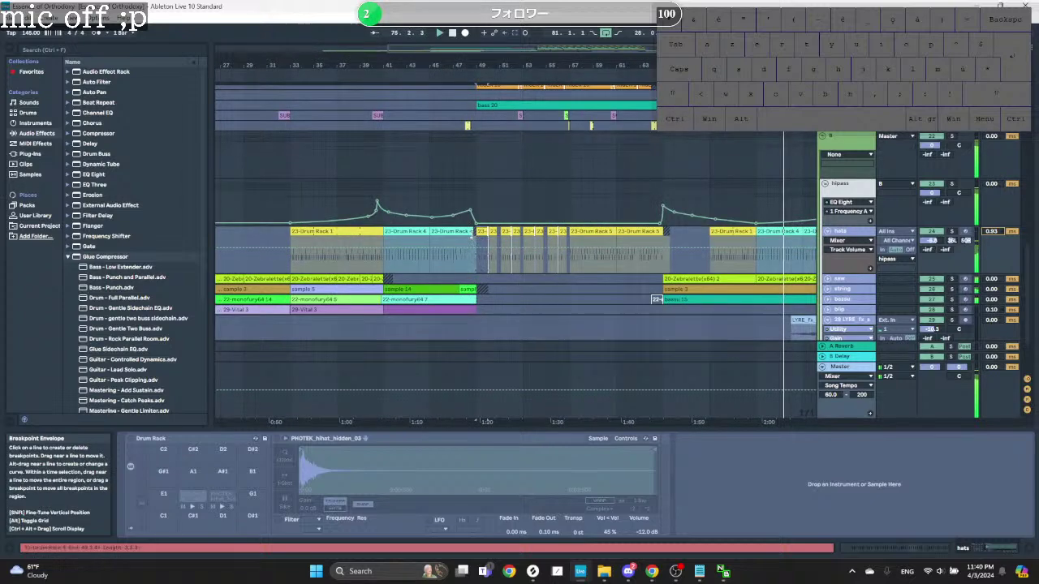
{"action": "key", "text": "shift"}
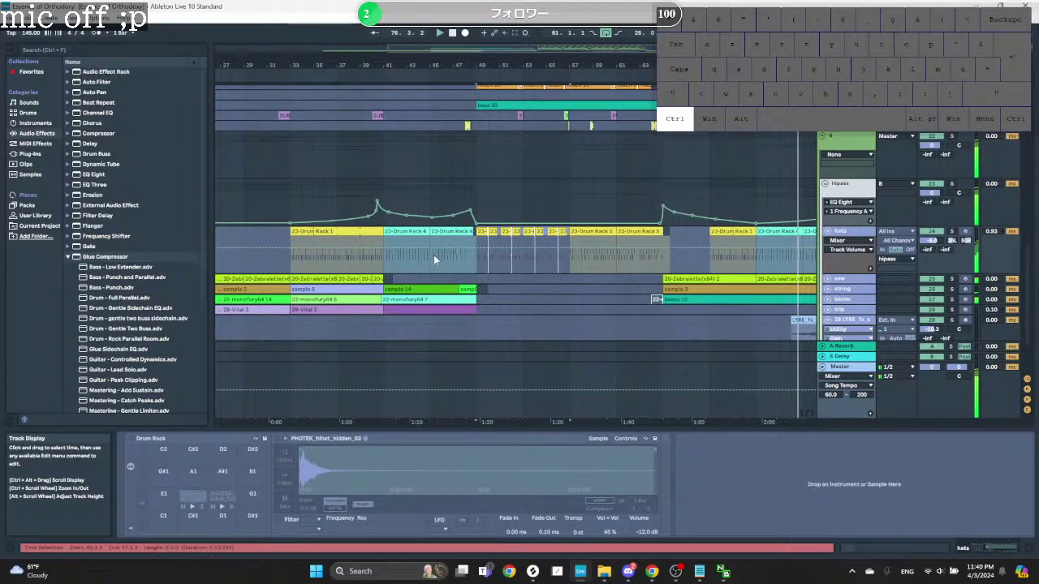
{"action": "scroll", "coordinate": [577, 260], "scroll_direction": "down", "scroll_amount": 3}
{"action": "scroll", "coordinate": [624, 300], "scroll_direction": "down", "scroll_amount": 3}
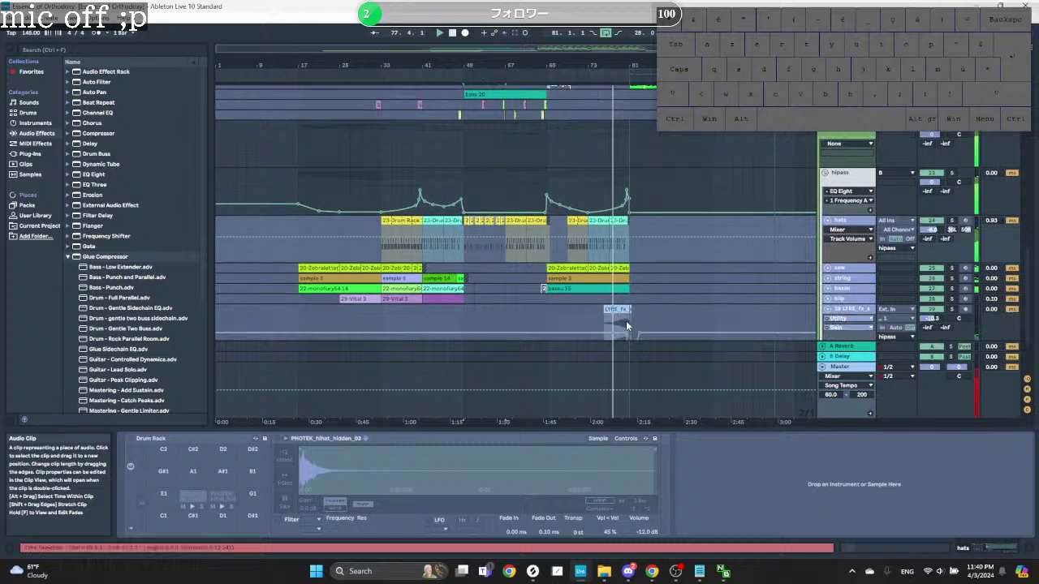
Step: Try to extend the end of the frozen THIEVES siren downsweep clip toward the next clip at bar 77
{"action": "scroll", "coordinate": [633, 276], "scroll_direction": "up", "scroll_amount": 5}
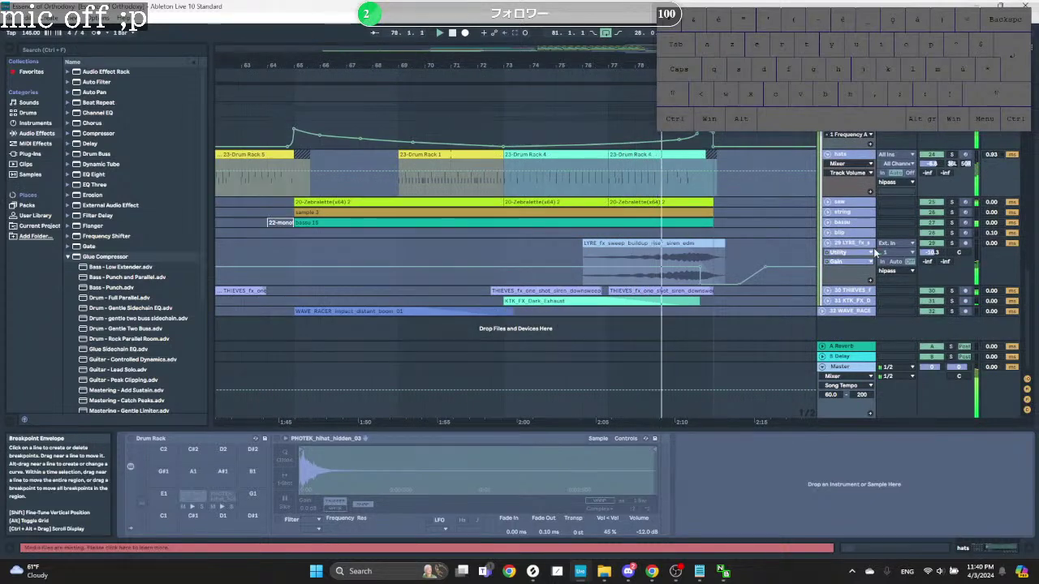
{"action": "left_click", "coordinate": [848, 261]}
{"action": "left_click", "coordinate": [848, 262]}
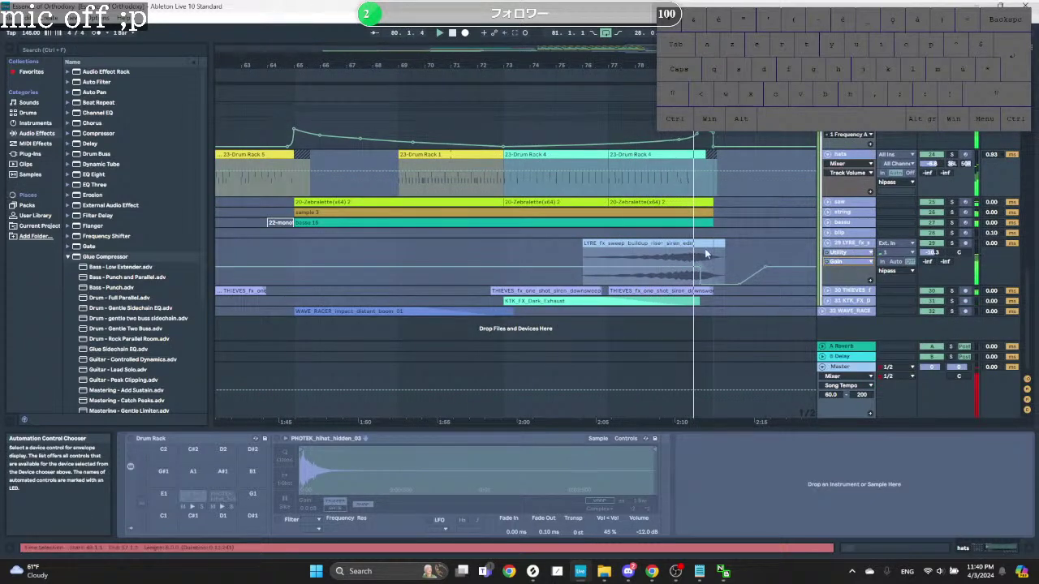
{"action": "scroll", "coordinate": [604, 294], "scroll_direction": "up", "scroll_amount": 4}
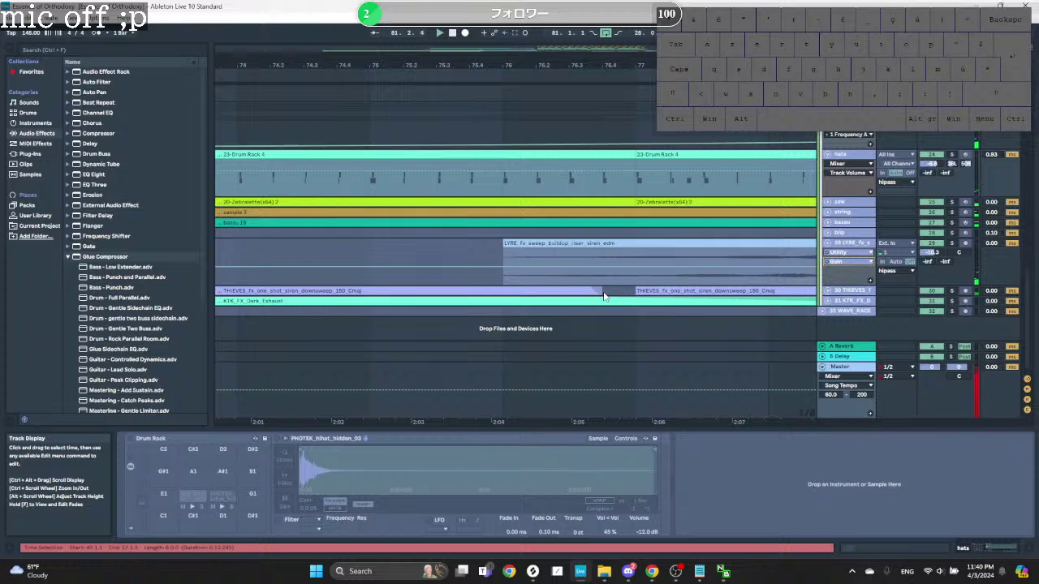
{"action": "left_click_drag", "start_coordinate": [598, 290], "coordinate": [617, 291]}
{"action": "scroll", "coordinate": [618, 294], "scroll_direction": "down", "scroll_amount": 2}
{"action": "scroll", "coordinate": [617, 294], "scroll_direction": "down", "scroll_amount": 12}
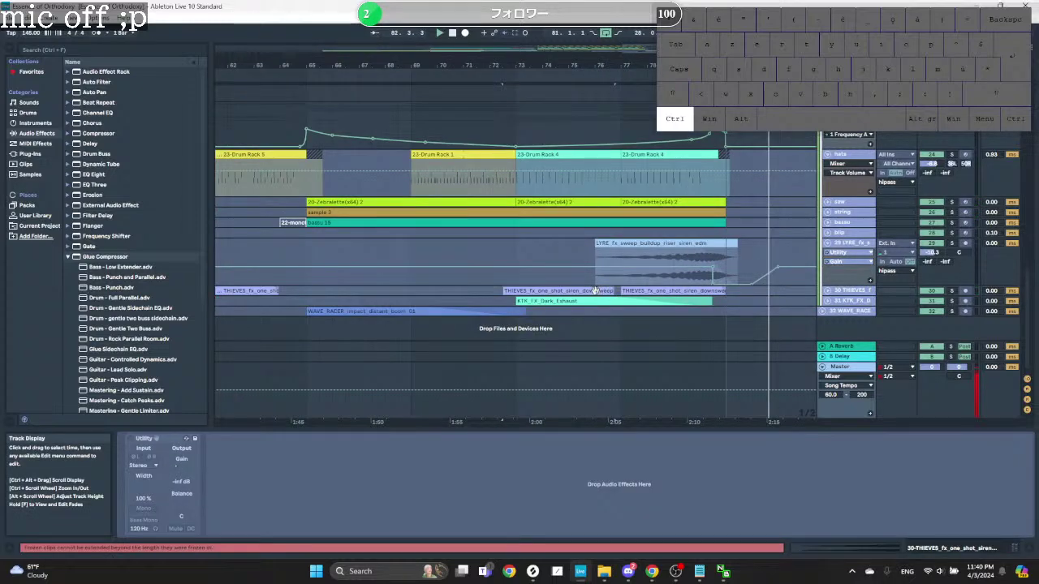
Step: Paste the copied eight-bar hats section onto the hats track at bar 97
{"action": "scroll", "coordinate": [718, 180], "scroll_direction": "up", "scroll_amount": 2}
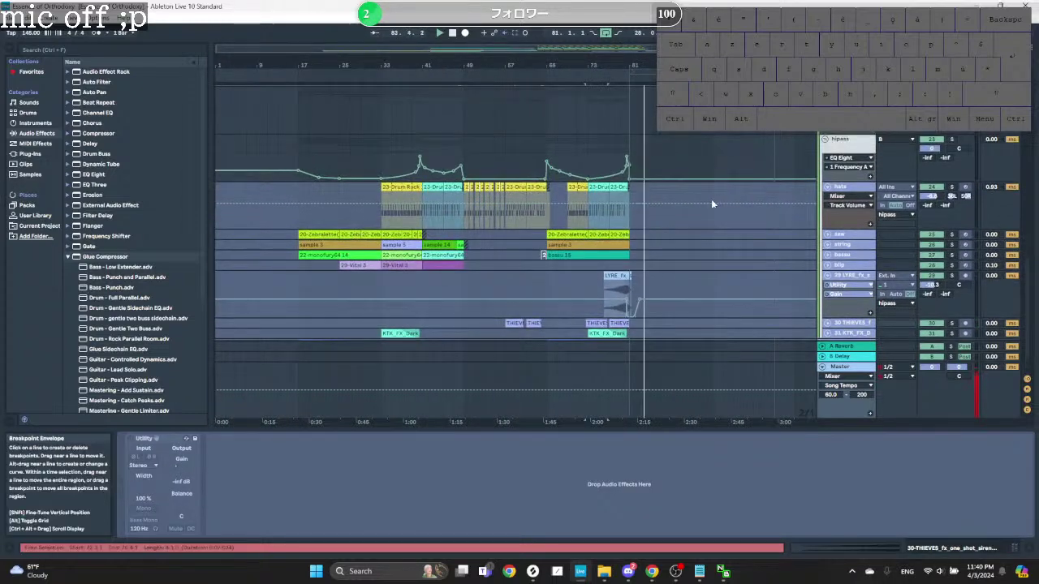
{"action": "left_click", "coordinate": [712, 189]}
{"action": "key", "text": "ctrl+v"}
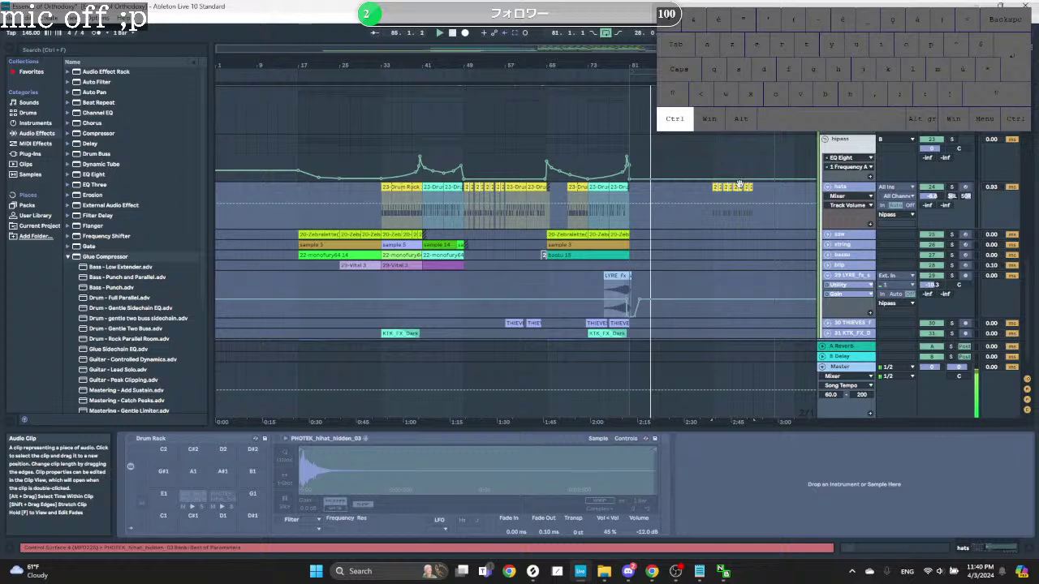
{"action": "scroll", "coordinate": [730, 191], "scroll_direction": "up", "scroll_amount": 5}
{"action": "scroll", "coordinate": [725, 199], "scroll_direction": "down", "scroll_amount": 1}
{"action": "key", "text": "ctrl+v"}
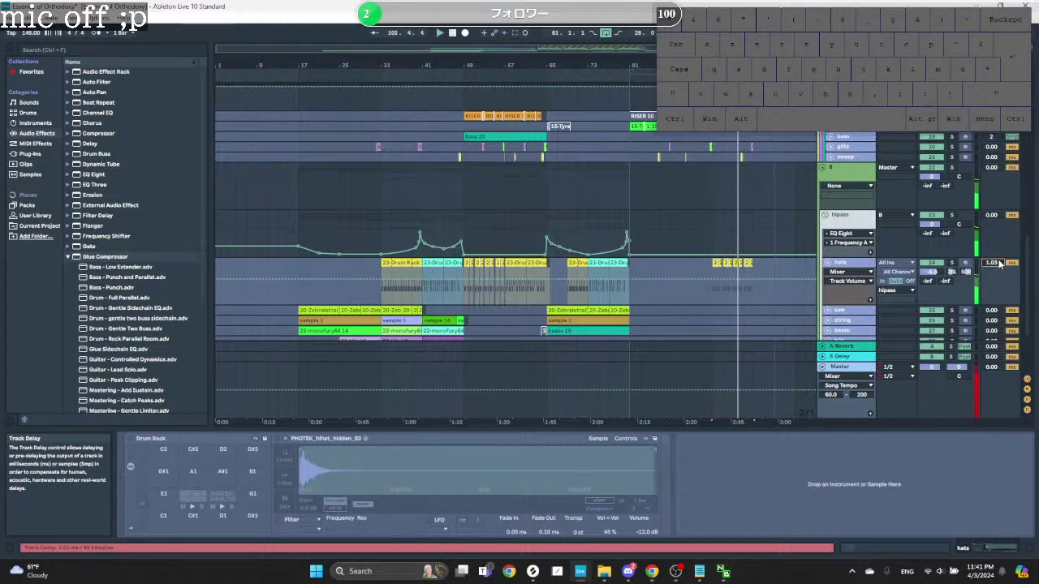
Step: Set the hats track delay to 9.9 ms and fine-tune it to 9.97 ms
{"action": "type", "text": "9"}
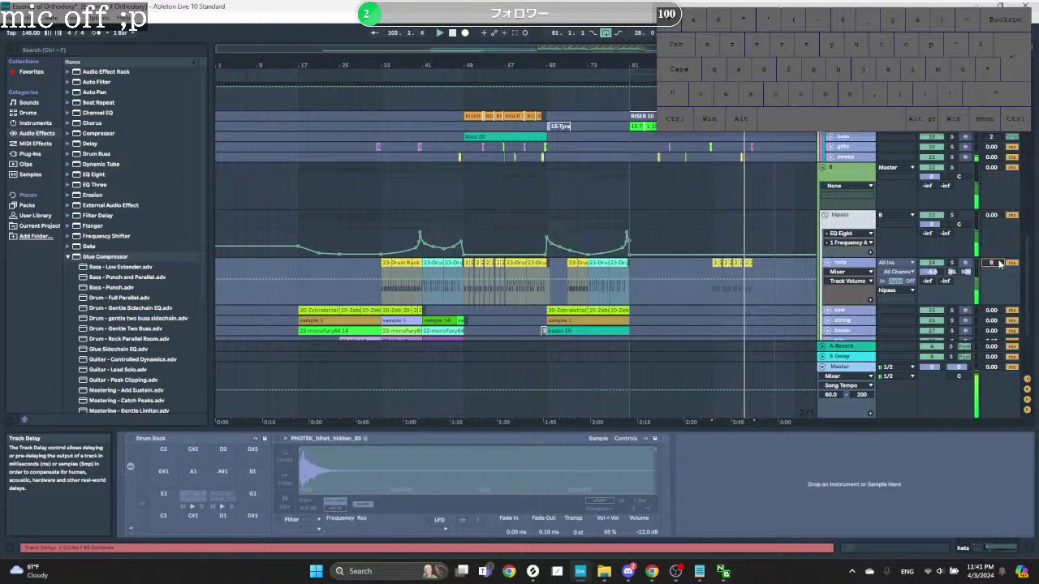
{"action": "type", "text": ".9"}
{"action": "key", "text": "Return"}
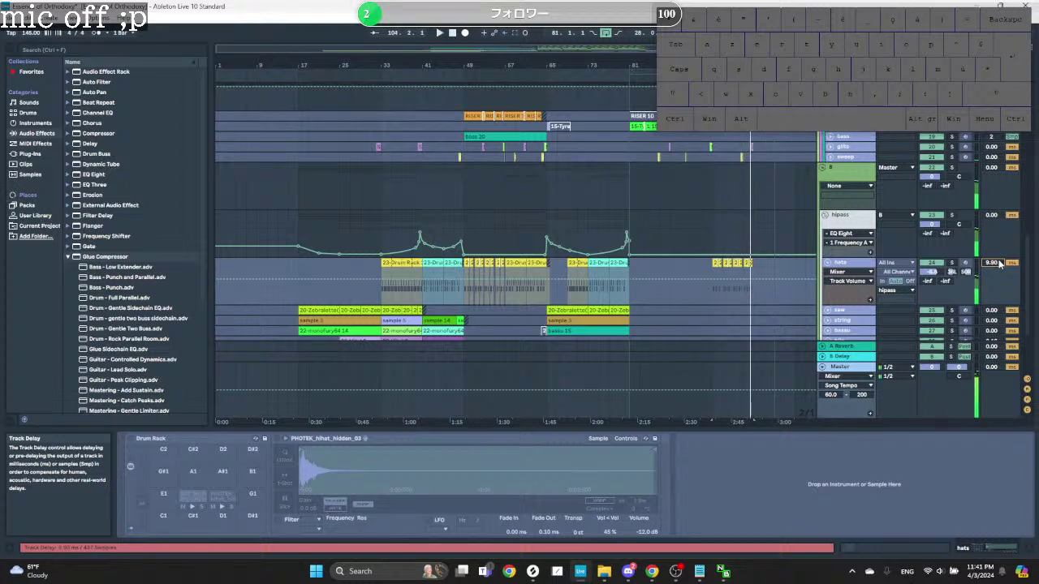
{"action": "key", "text": "shift"}
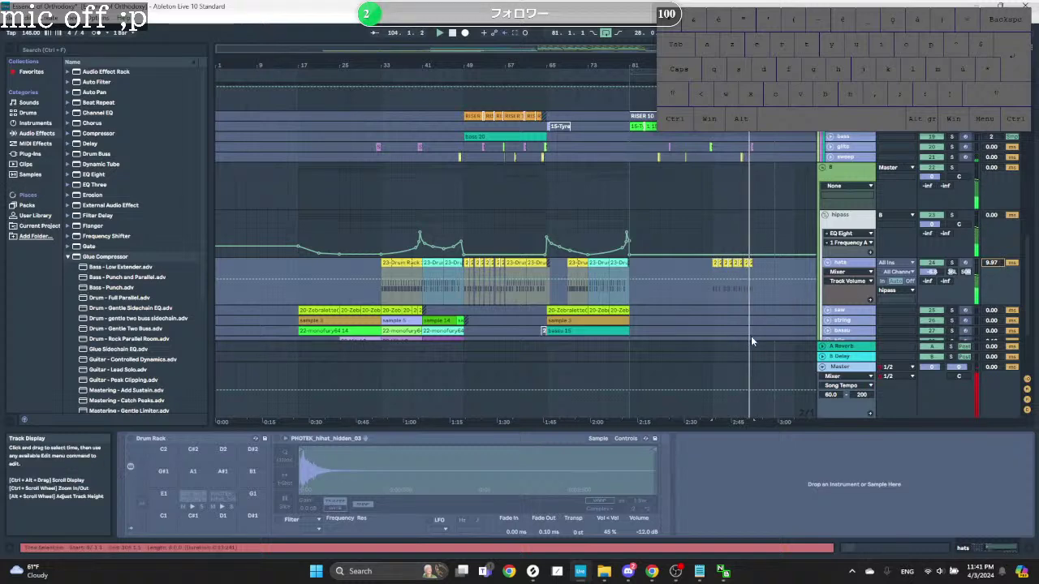
Step: Audition the pasted hats around bar 104 and deactivate the first part of the last Drum Rack clip there
{"action": "scroll", "coordinate": [763, 270], "scroll_direction": "up", "scroll_amount": 3}
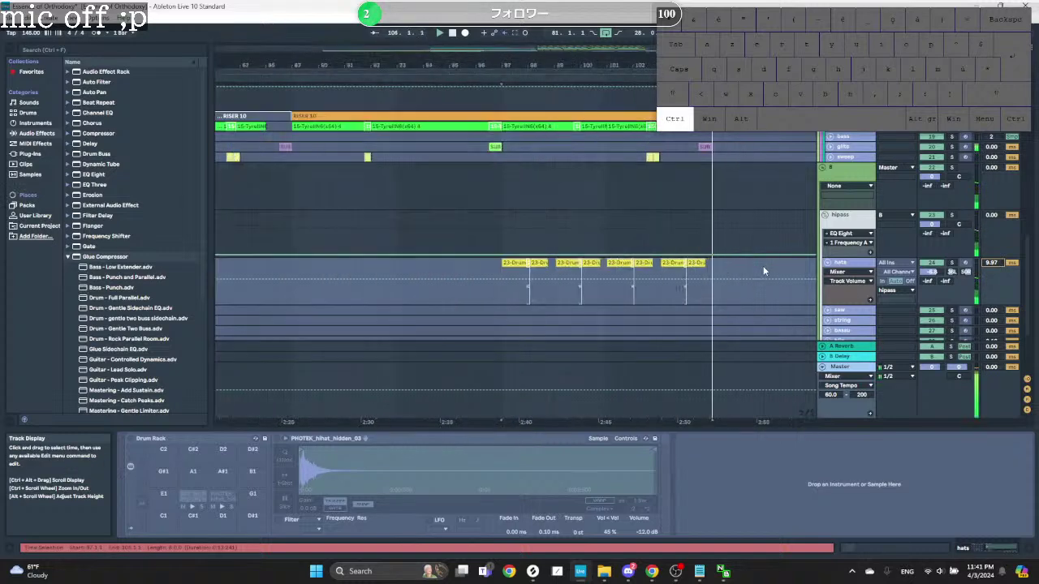
{"action": "scroll", "coordinate": [688, 291], "scroll_direction": "up", "scroll_amount": 4}
{"action": "key", "text": "space"}
{"action": "left_click", "coordinate": [680, 295]}
{"action": "key", "text": "space"}
{"action": "key", "text": "space"}
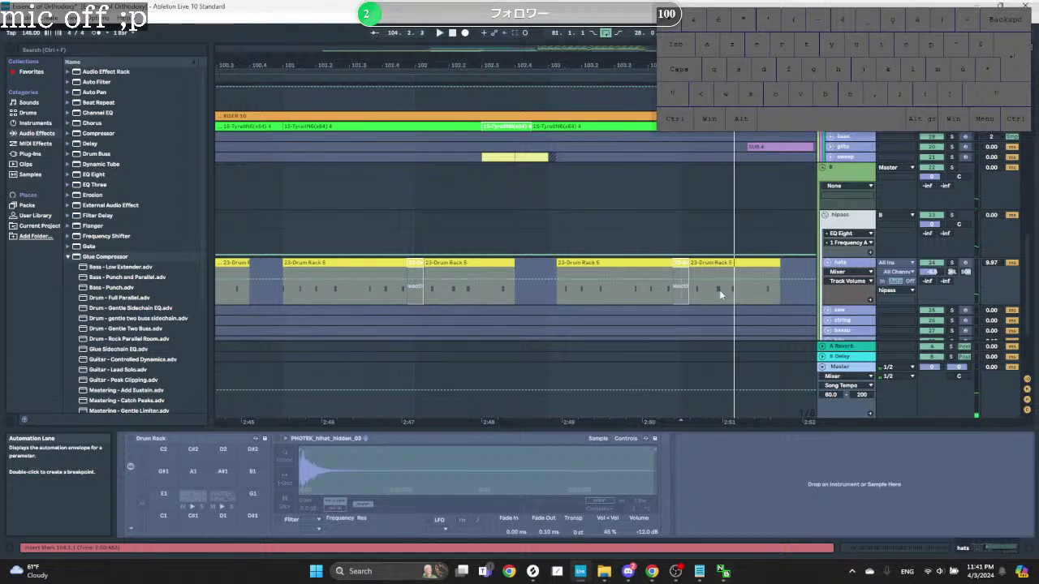
{"action": "left_click_drag", "start_coordinate": [742, 292], "coordinate": [684, 276]}
{"action": "key", "text": "0"}
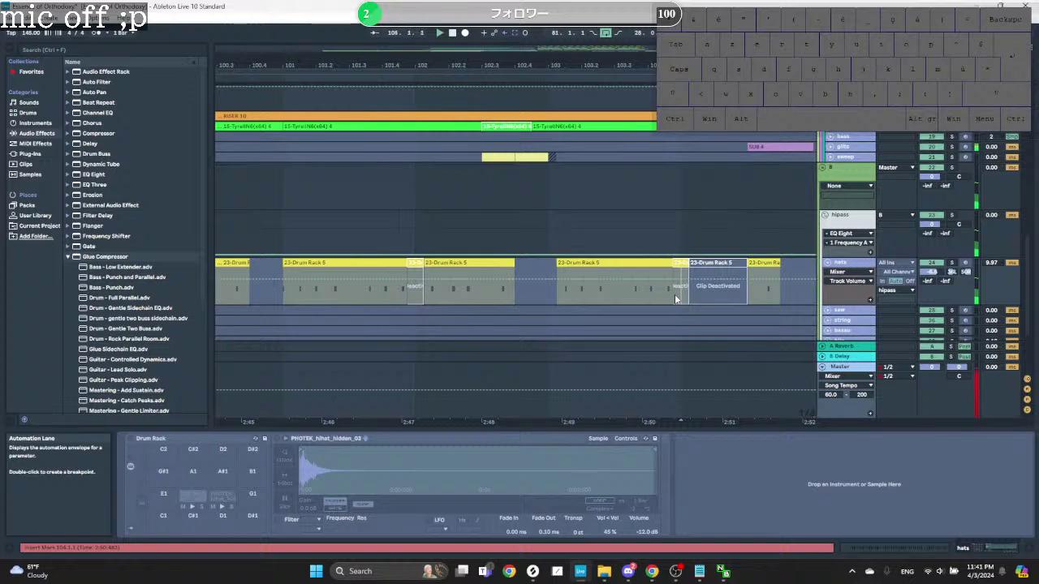
Step: Extend a time selection on the hats track from bar 106 back to 16.4.1 and play the intro from there
{"action": "scroll", "coordinate": [673, 297], "scroll_direction": "down", "scroll_amount": 6}
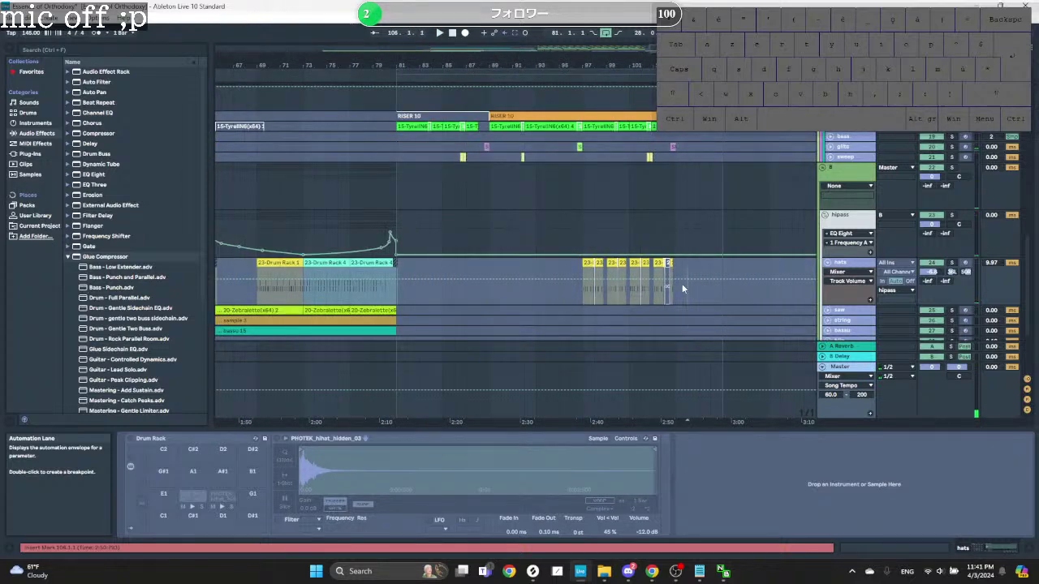
{"action": "left_click_drag", "start_coordinate": [682, 283], "coordinate": [261, 264]}
{"action": "scroll", "coordinate": [261, 264], "scroll_direction": "down", "scroll_amount": 5}
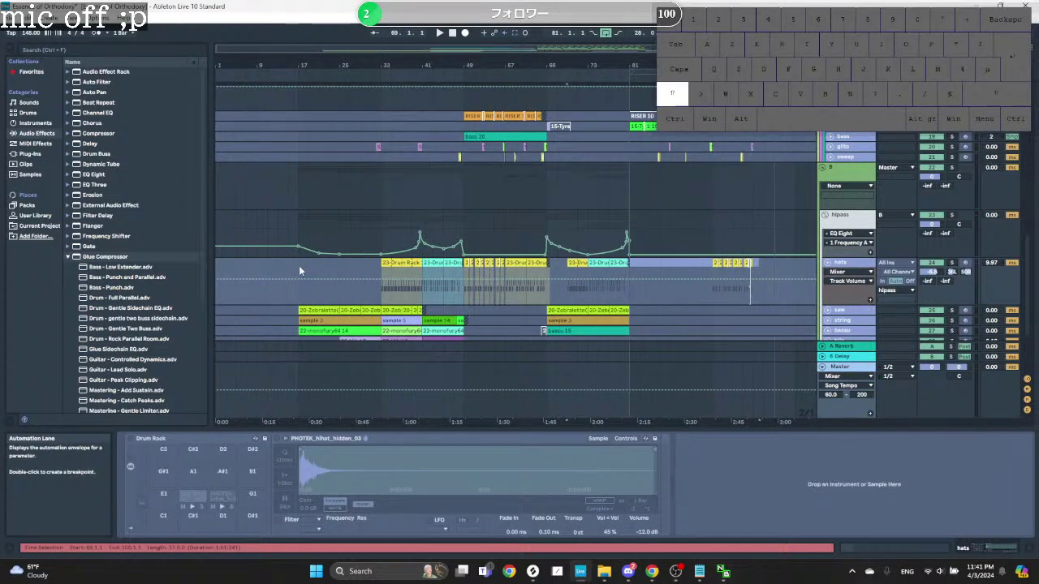
{"action": "left_click", "coordinate": [299, 270], "text": "shift"}
{"action": "scroll", "coordinate": [295, 265], "scroll_direction": "up", "scroll_amount": 5}
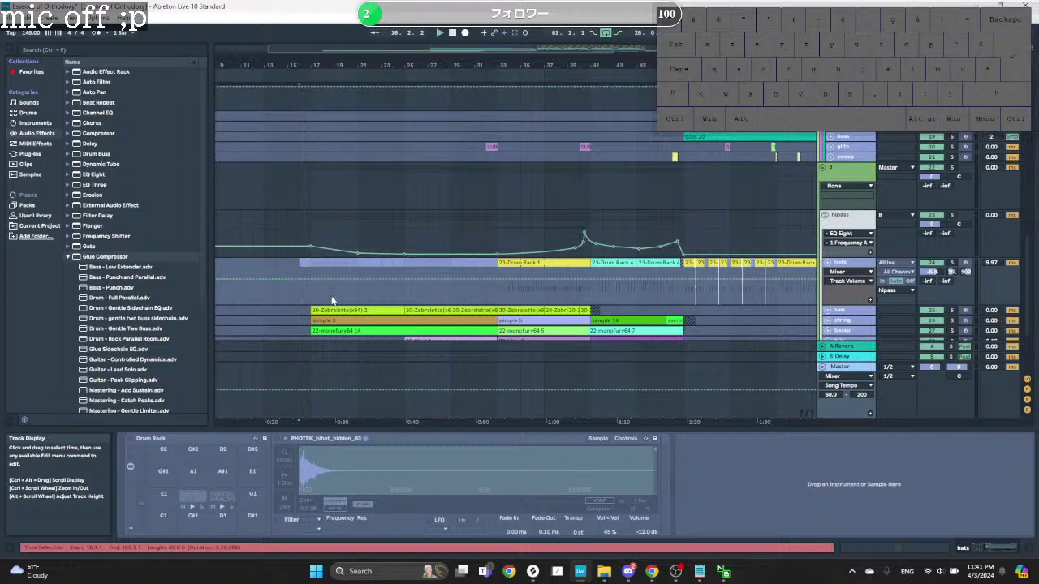
{"action": "scroll", "coordinate": [331, 300], "scroll_direction": "down", "scroll_amount": 5}
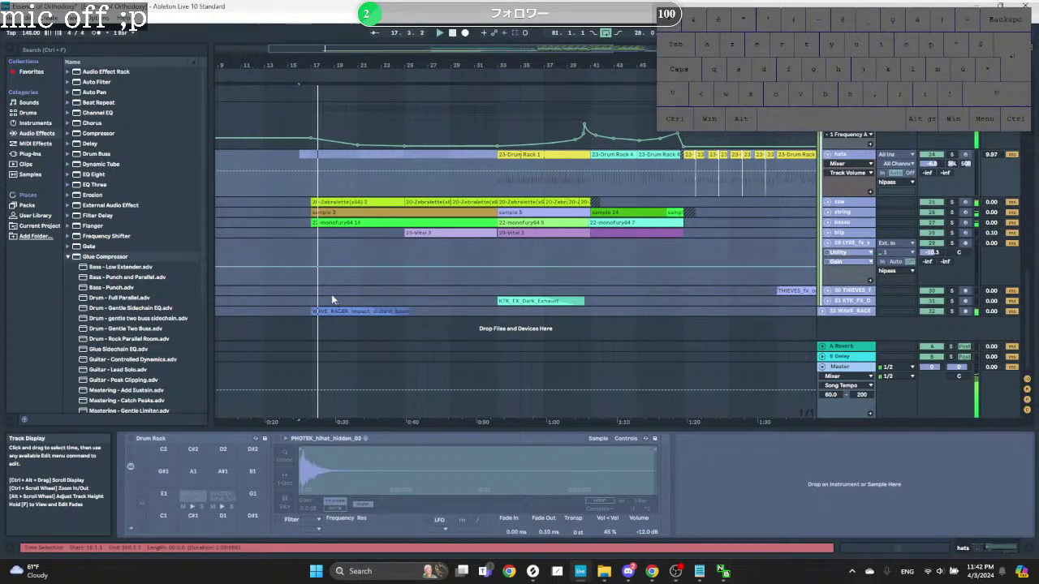
{"action": "scroll", "coordinate": [332, 297], "scroll_direction": "up", "scroll_amount": 2}
{"action": "scroll", "coordinate": [310, 194], "scroll_direction": "up", "scroll_amount": 8}
{"action": "left_click", "coordinate": [300, 192], "text": "shift"}
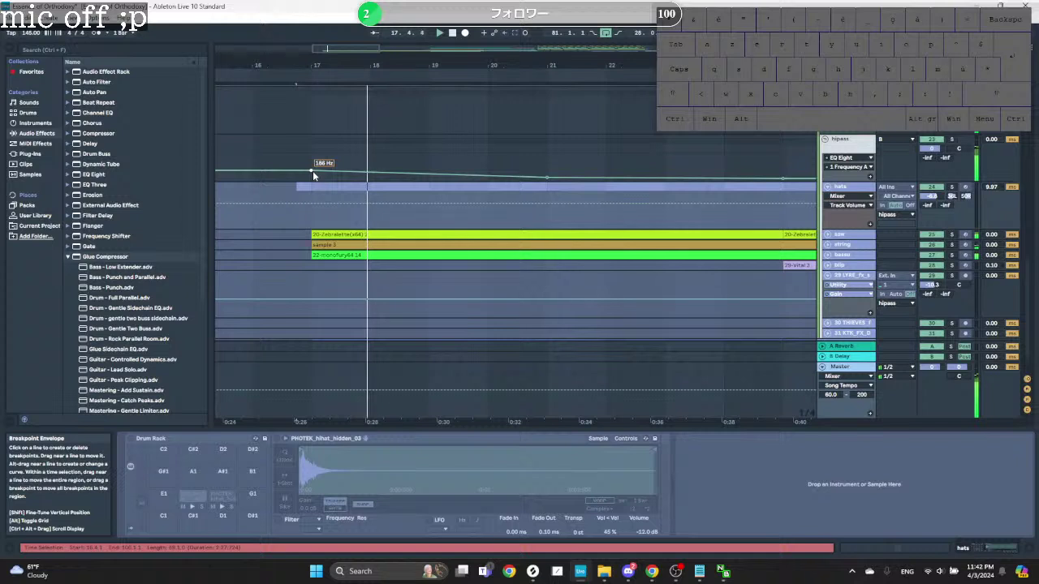
Step: Lower the hipass group's EQ Eight frequency automation breakpoint at bar 17 to 160 Hz and audition it
{"action": "right_click", "coordinate": [313, 170]}
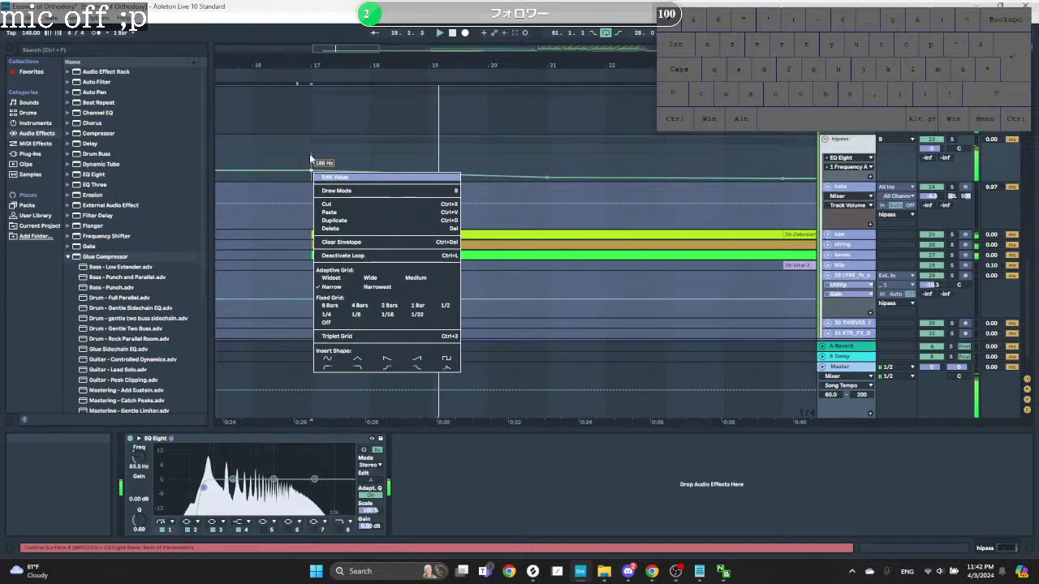
{"action": "left_click", "coordinate": [311, 186]}
{"action": "left_click_drag", "start_coordinate": [311, 169], "coordinate": [311, 171]}
{"action": "key", "text": "space"}
{"action": "key", "text": "space"}
{"action": "key", "text": "space"}
{"action": "key", "text": "space"}
{"action": "key", "text": "space"}
{"action": "key", "text": "space"}
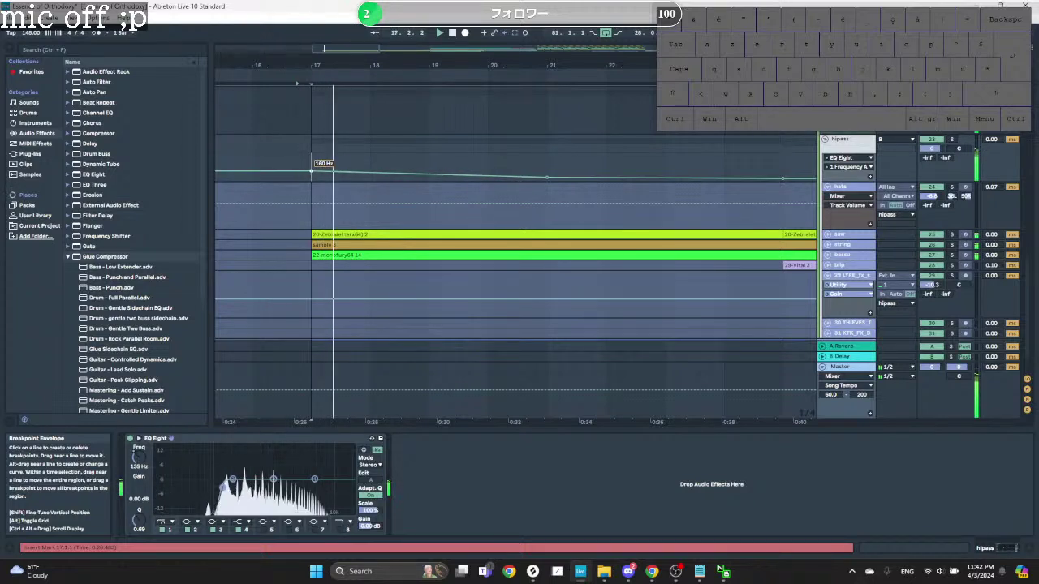
Step: Replay the arrangement from bar 17 to check the entrance with the filter automation
{"action": "scroll", "coordinate": [313, 189], "scroll_direction": "down", "scroll_amount": 5}
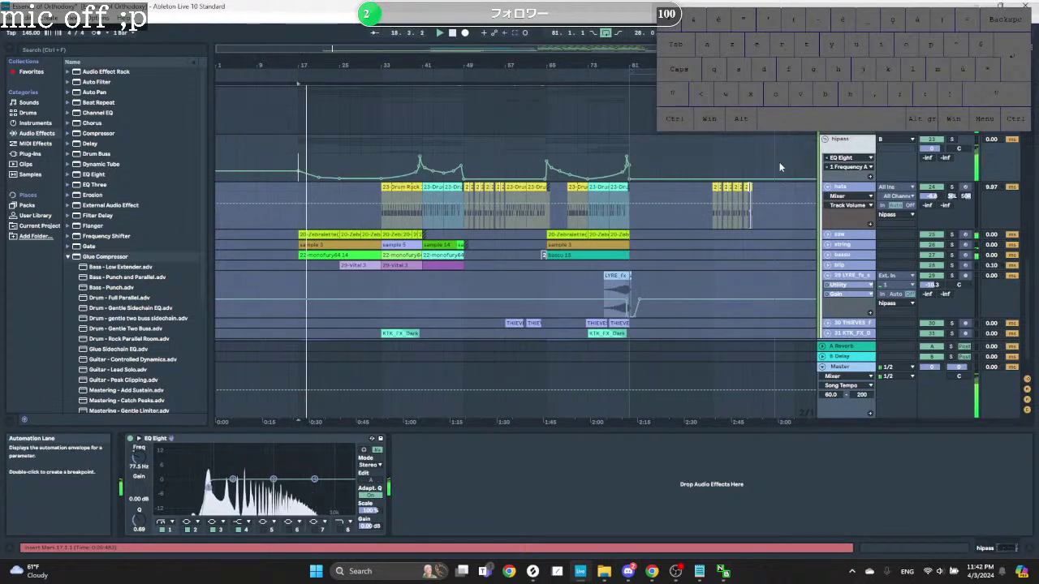
{"action": "left_click", "coordinate": [775, 167]}
{"action": "key", "text": "space"}
{"action": "left_click", "coordinate": [299, 156]}
{"action": "key", "text": "space"}
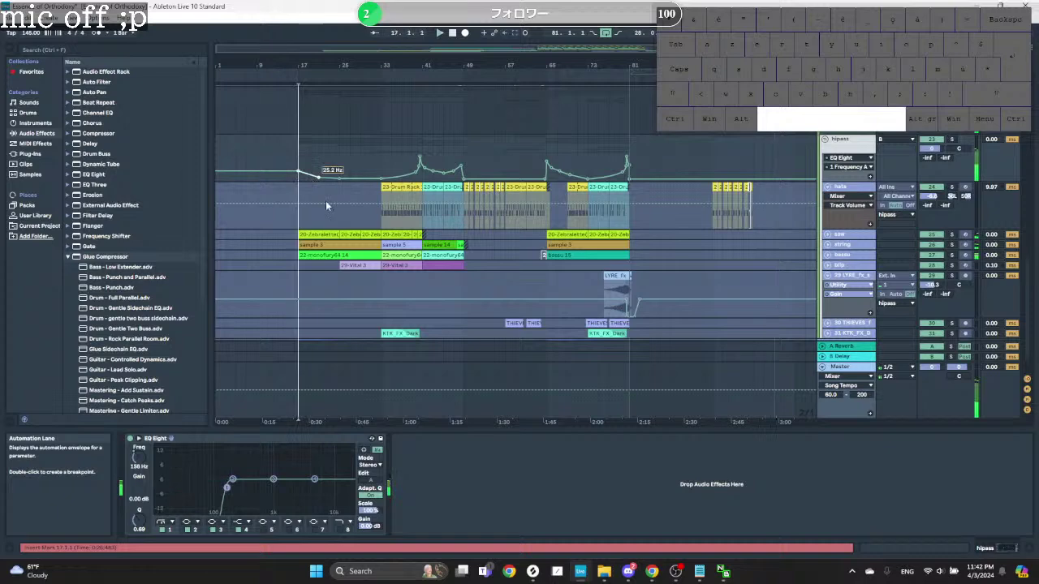
{"action": "key", "text": "space"}
Step: Unfreeze the WAVE_RACER track and tune its EQ Eight band 3 dip to 135 Hz with a Q of 1.87 while auditioning
{"action": "scroll", "coordinate": [844, 295], "scroll_direction": "down", "scroll_amount": 1}
{"action": "key", "text": "space"}
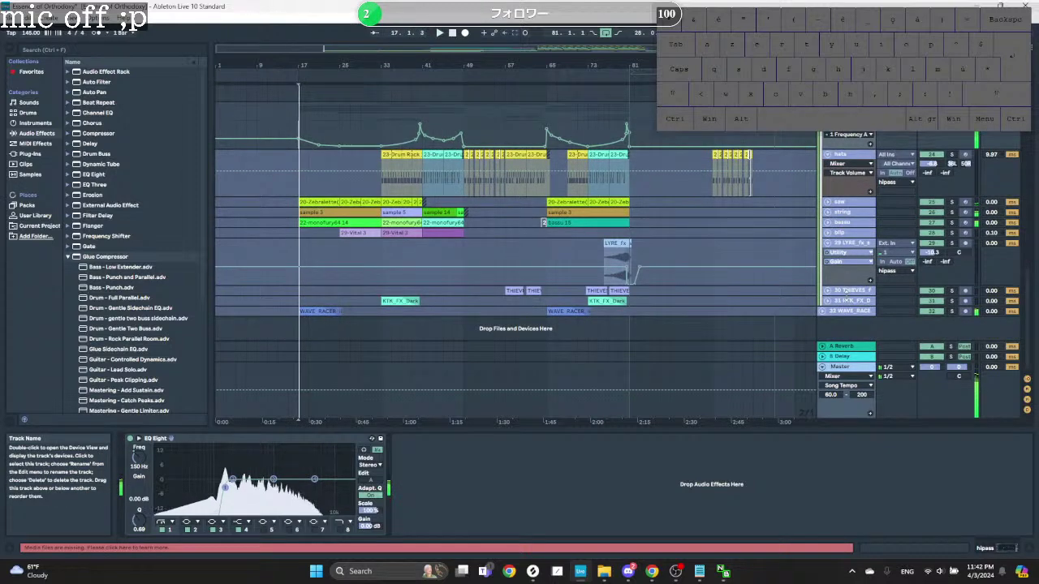
{"action": "right_click", "coordinate": [850, 311]}
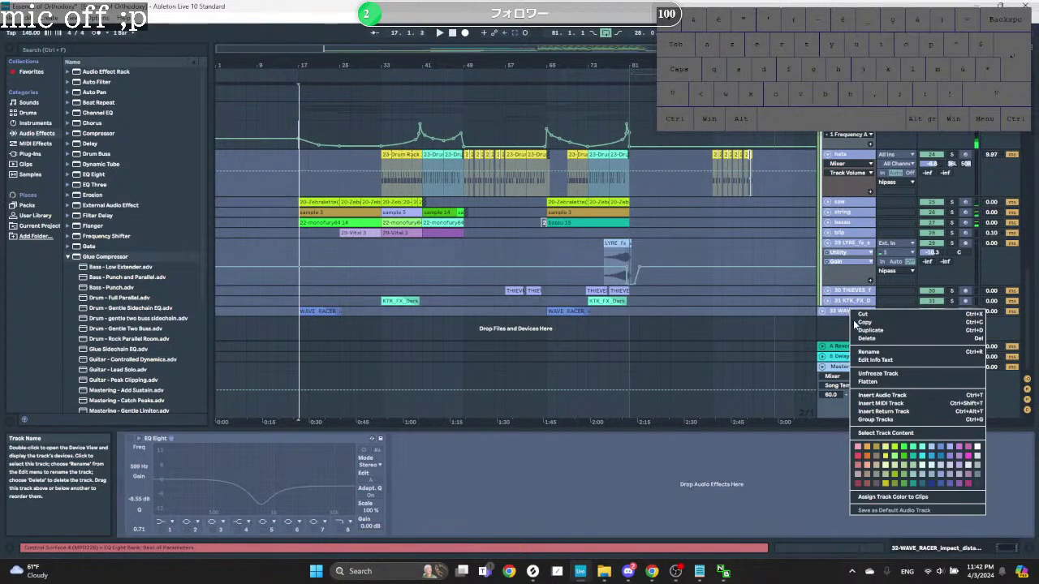
{"action": "left_click", "coordinate": [887, 375]}
{"action": "key", "text": "space"}
{"action": "key", "text": "space"}
{"action": "left_click_drag", "start_coordinate": [261, 500], "coordinate": [222, 498]}
{"action": "key", "text": "space"}
{"action": "left_click_drag", "start_coordinate": [138, 520], "coordinate": [138, 497]}
{"action": "key", "text": "space"}
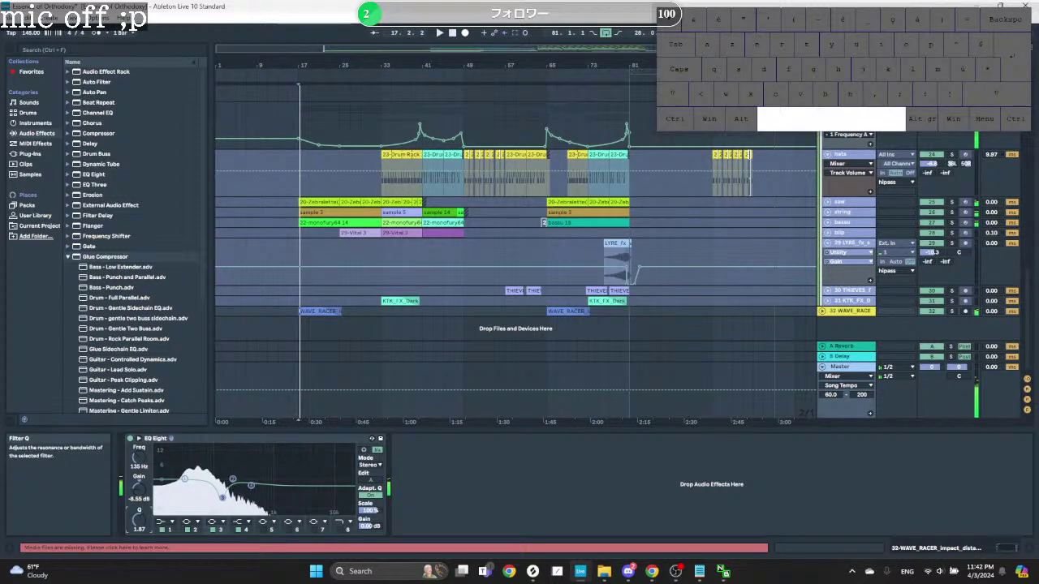
{"action": "key", "text": "space"}
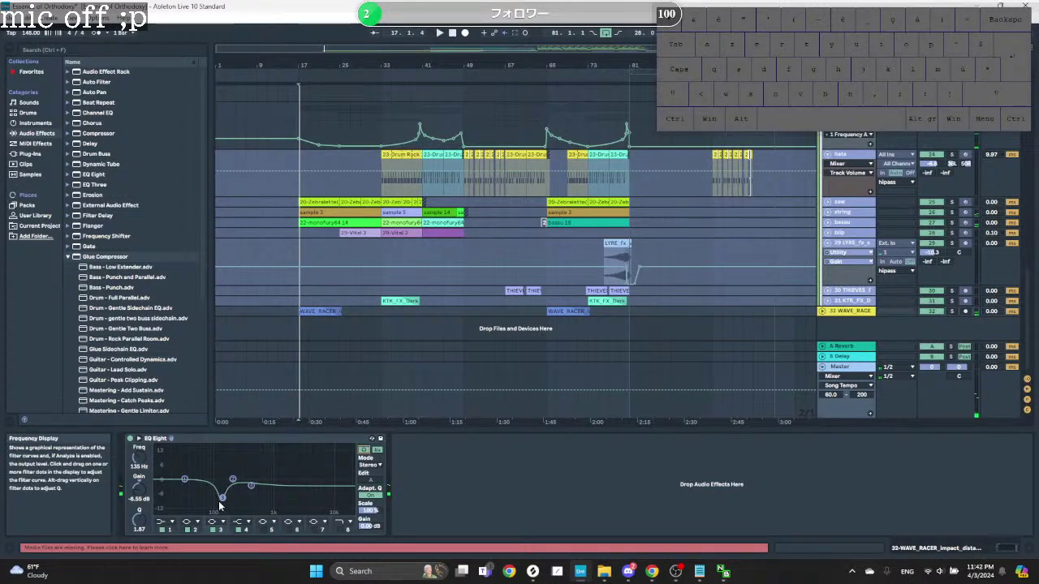
Step: Deepen the EQ Eight band 3 dip on WAVE_RACER to -9.79 dB and audition bar 17
{"action": "key", "text": "space"}
{"action": "mouse_move", "coordinate": [222, 497]}
{"action": "left_mouse_down"}
{"action": "mouse_move", "coordinate": [221, 508]}
{"action": "mouse_move", "coordinate": [223, 500]}
{"action": "left_mouse_up"}
{"action": "key", "text": "space"}
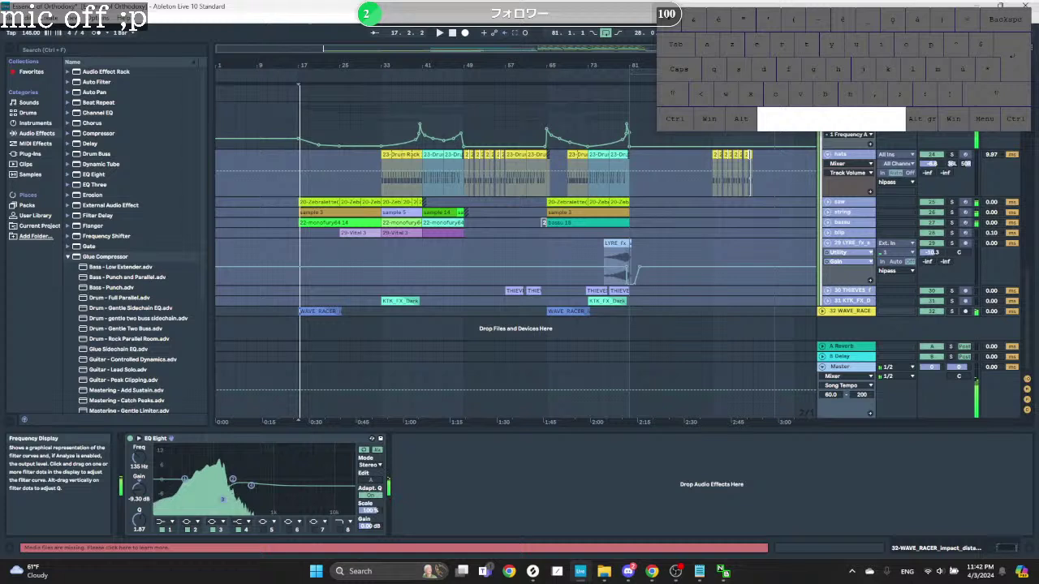
{"action": "key", "text": "space"}
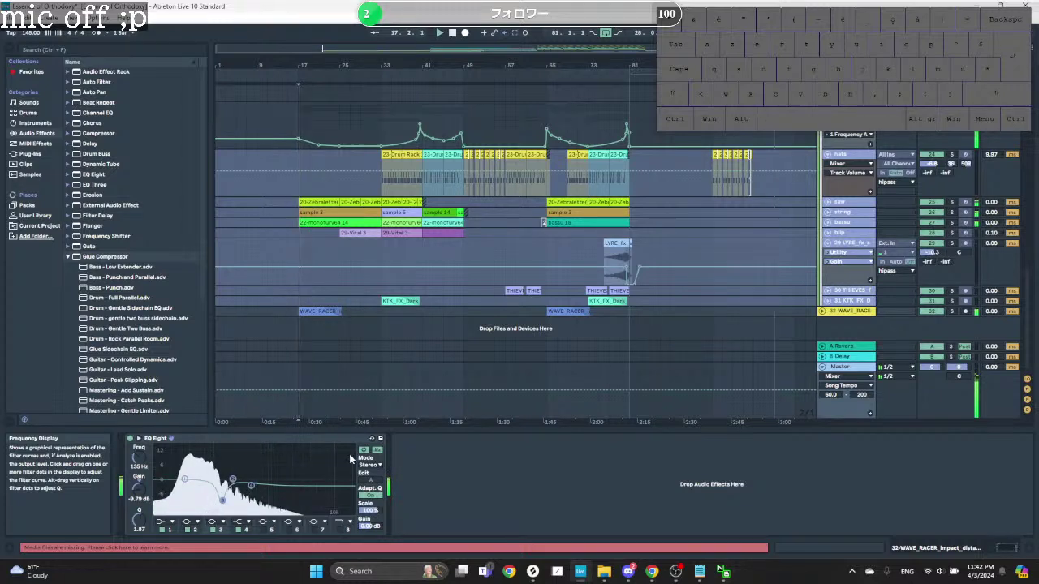
{"action": "key", "text": "space"}
{"action": "key", "text": "space"}
Step: Reshape the WAVE_RACER EQ curve above the dip, with the upper band at 417 Hz and -1.12 dB, replaying bar 17 repeatedly
{"action": "mouse_move", "coordinate": [232, 479]}
{"action": "left_mouse_down"}
{"action": "mouse_move", "coordinate": [222, 508]}
{"action": "mouse_move", "coordinate": [251, 481]}
{"action": "left_mouse_up"}
{"action": "key", "text": "space"}
{"action": "key", "text": "space"}
{"action": "key", "text": "space"}
{"action": "key", "text": "space"}
{"action": "key", "text": "space"}
{"action": "key", "text": "space"}
{"action": "key", "text": "space"}
{"action": "key", "text": "space"}
{"action": "key", "text": "space"}
{"action": "key", "text": "space"}
{"action": "key", "text": "space"}
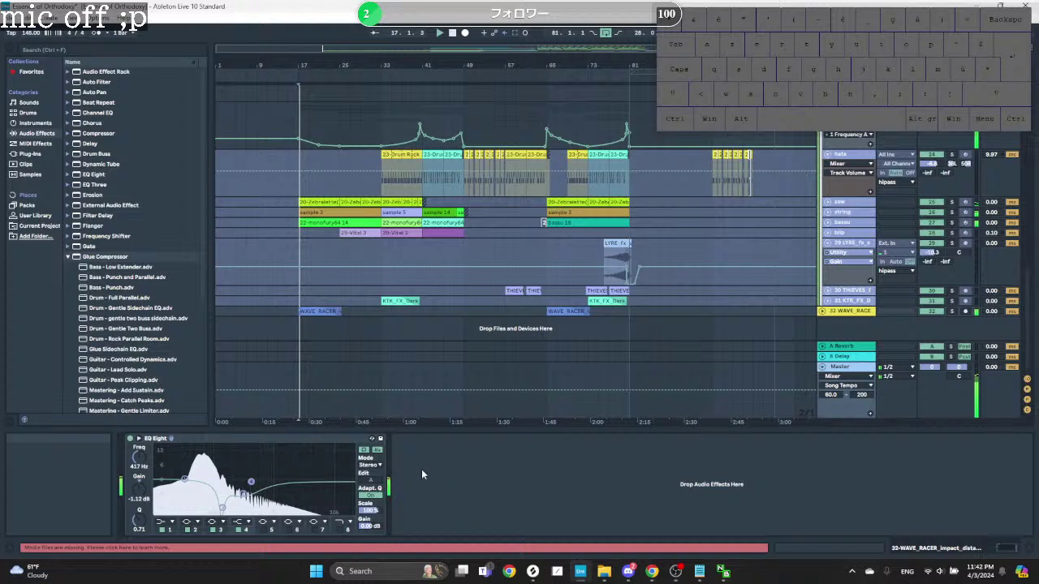
Step: Set EQ Eight band 3 to 129 Hz and -10.5 dB and band 2 to 245 Hz and -9.79 dB while auditioning
{"action": "key", "text": "space"}
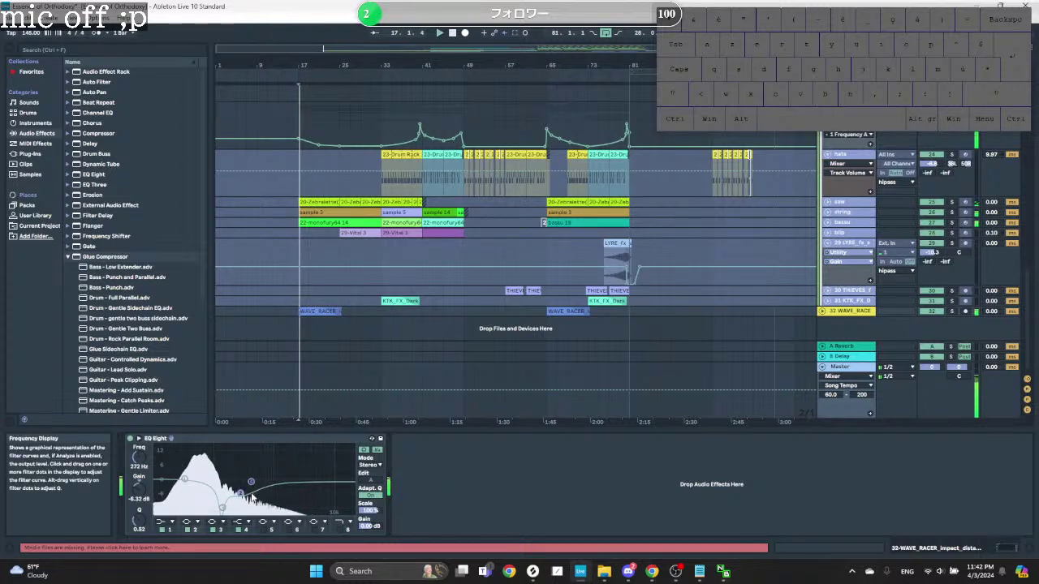
{"action": "key", "text": "space"}
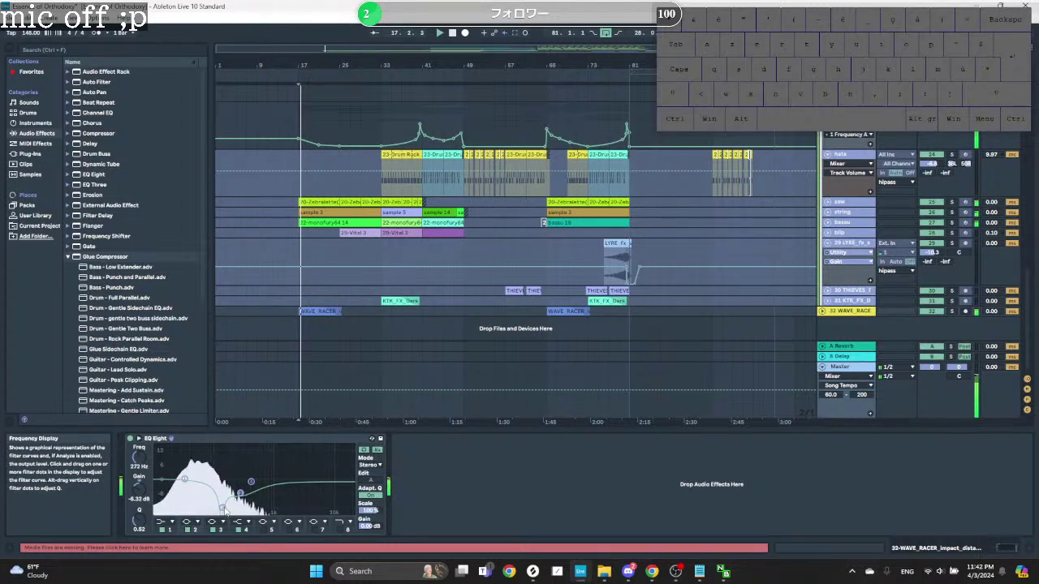
{"action": "key", "text": "space"}
{"action": "key", "text": "space"}
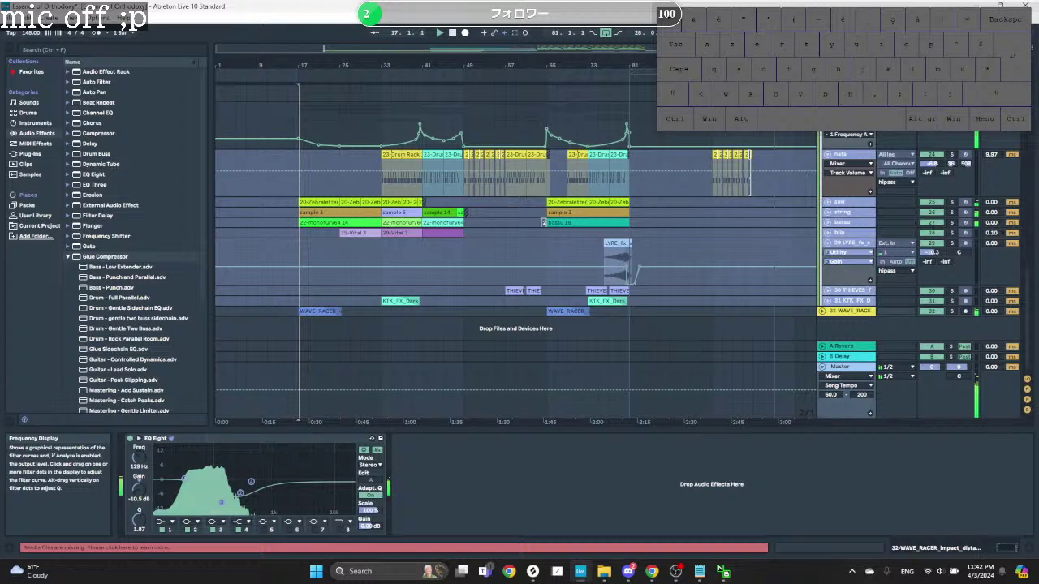
{"action": "key", "text": "space"}
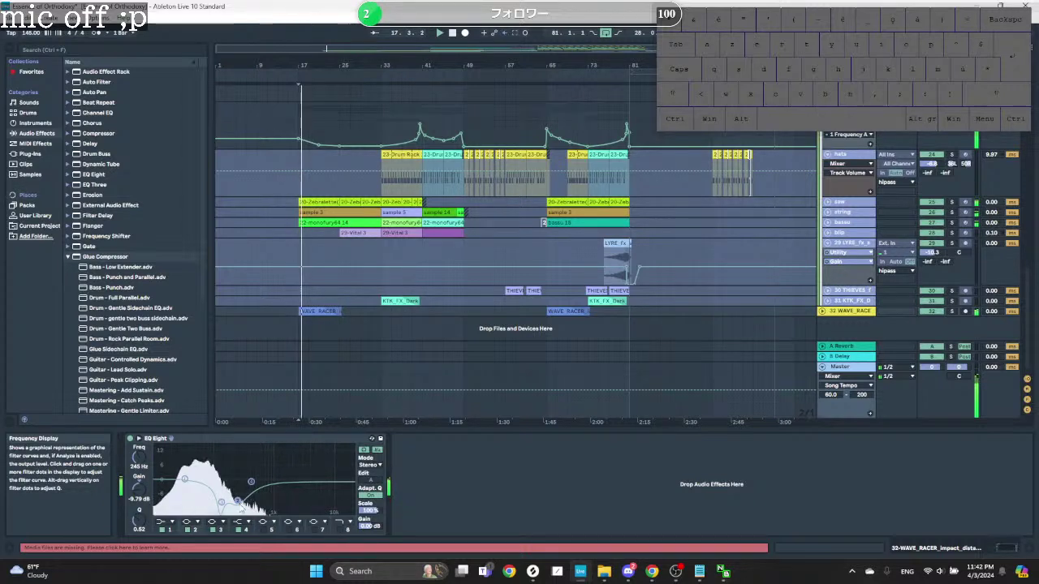
Step: Move EQ Eight band 2 to 316 Hz at -10.8 dB and widen its Q to 0.29, checking it against playback
{"action": "left_click_drag", "start_coordinate": [238, 500], "coordinate": [244, 503]}
{"action": "key", "text": "space"}
{"action": "key", "text": "space"}
{"action": "left_click_drag", "start_coordinate": [142, 520], "coordinate": [142, 540]}
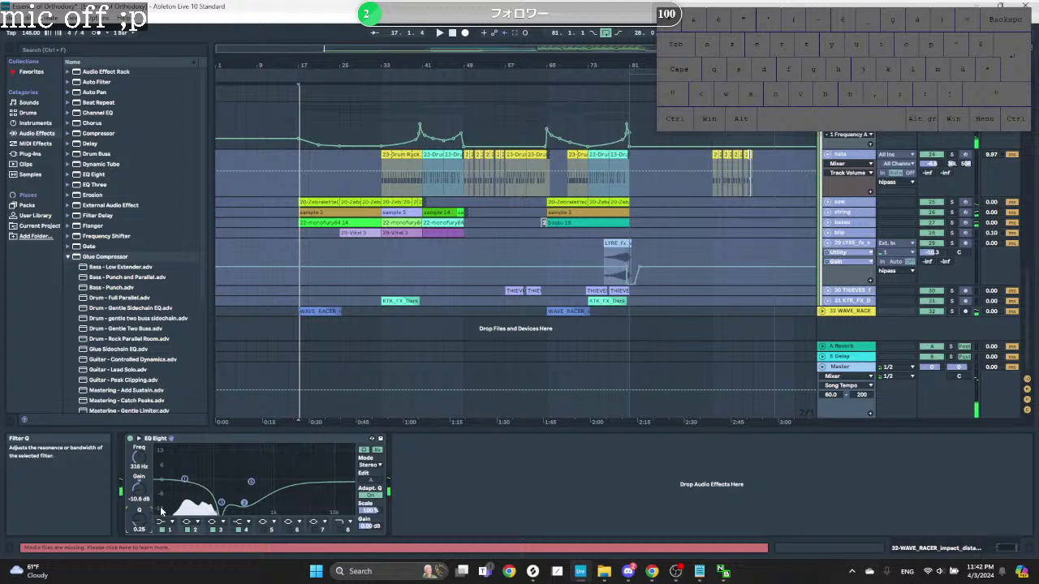
{"action": "key", "text": "space"}
{"action": "key", "text": "space"}
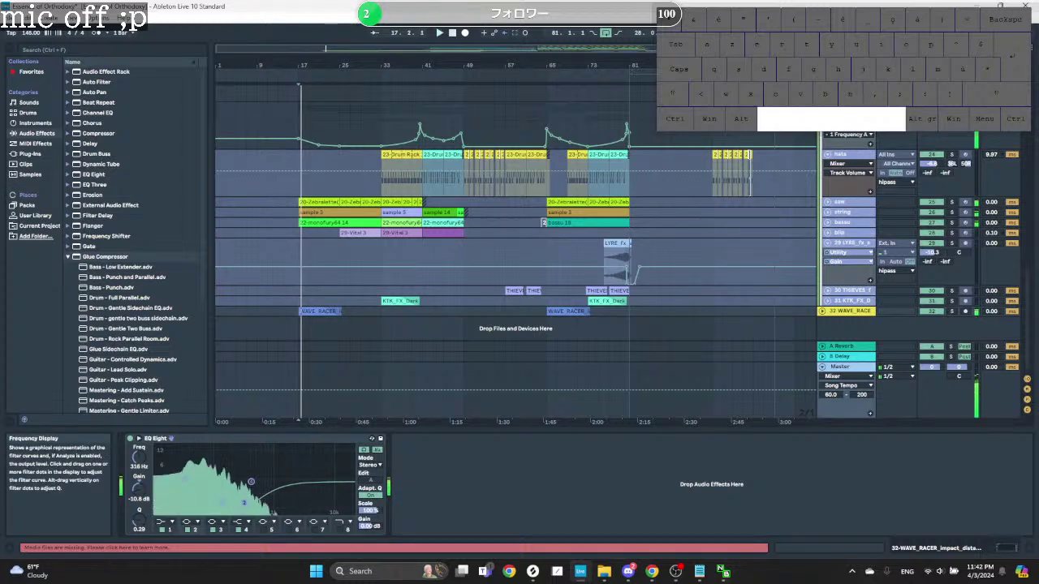
Step: Set EQ Eight band 4 to 337 Hz and 0.12 dB, raise band 3 to -8.31 dB at 129 Hz, and audition
{"action": "left_click_drag", "start_coordinate": [242, 503], "coordinate": [248, 481]}
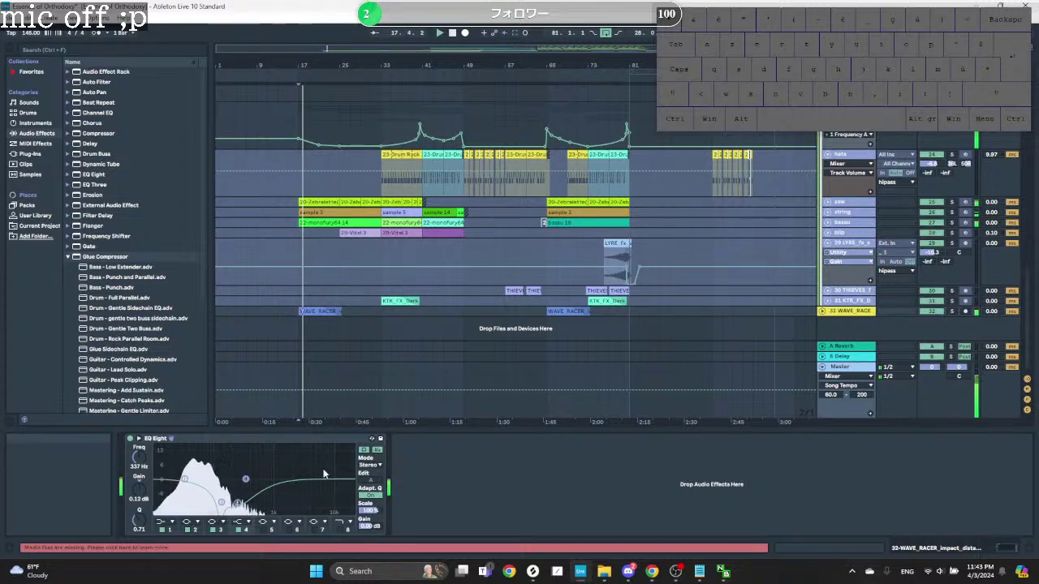
{"action": "key", "text": "space"}
{"action": "key", "text": "space"}
{"action": "left_click_drag", "start_coordinate": [237, 503], "coordinate": [221, 496]}
{"action": "key", "text": "space"}
{"action": "key", "text": "space"}
{"action": "key", "text": "space"}
{"action": "key", "text": "space"}
{"action": "key", "text": "space"}
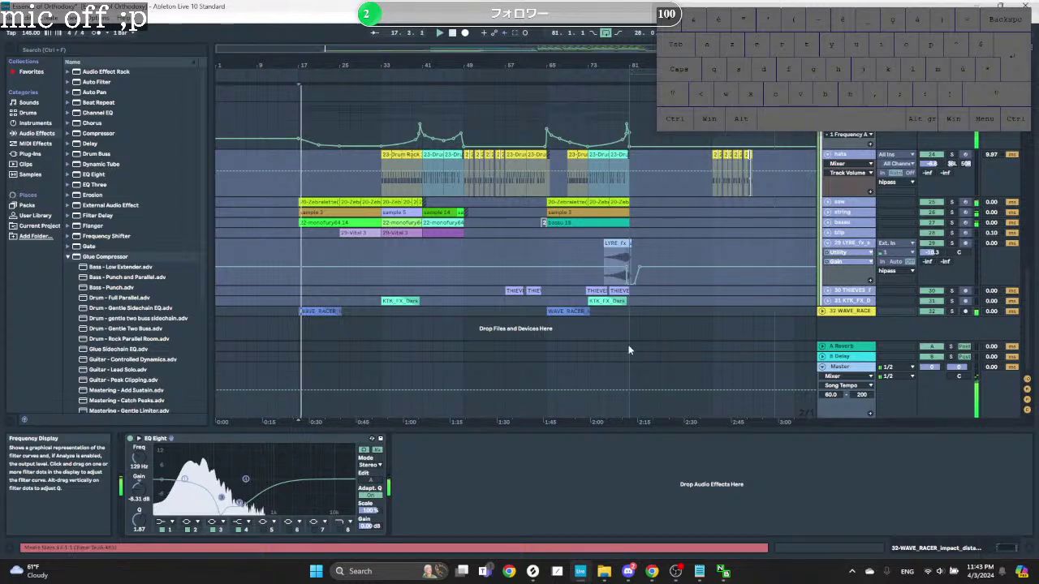
Step: Freeze the WAVE_RACER track again
{"action": "right_click", "coordinate": [858, 310]}
{"action": "key", "text": "Escape"}
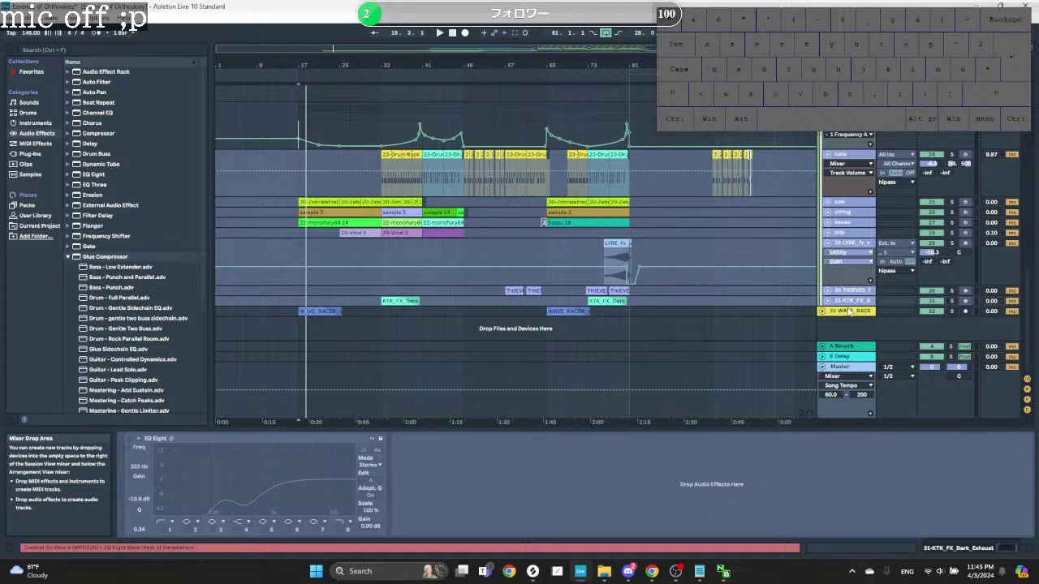
{"action": "right_click", "coordinate": [840, 315]}
{"action": "left_click", "coordinate": [884, 381]}
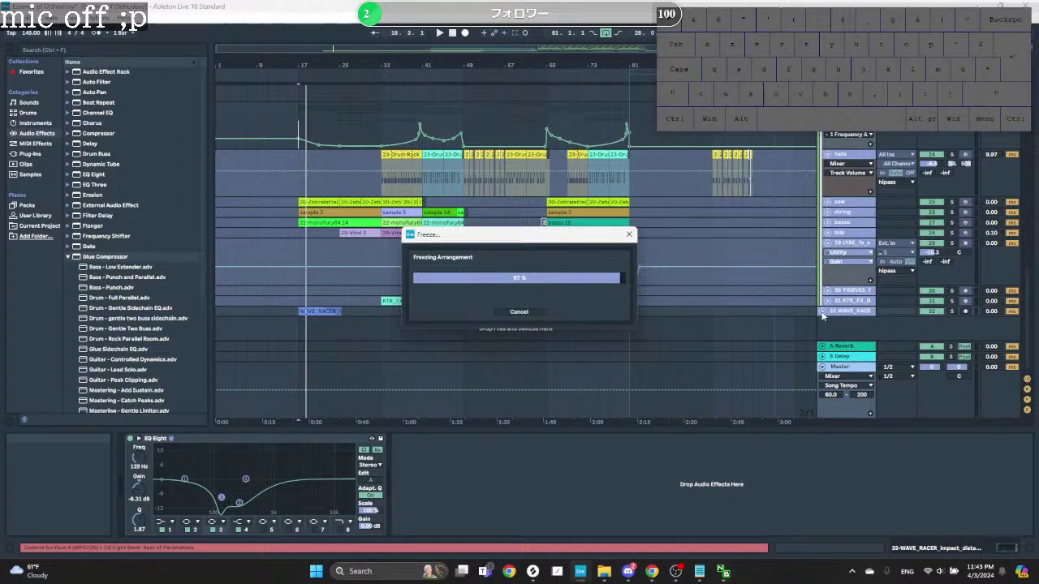
Step: Unfold the WAVE_RACER track and set its volume to -5.5 dB while replaying the impact at bar 17
{"action": "left_click", "coordinate": [822, 311]}
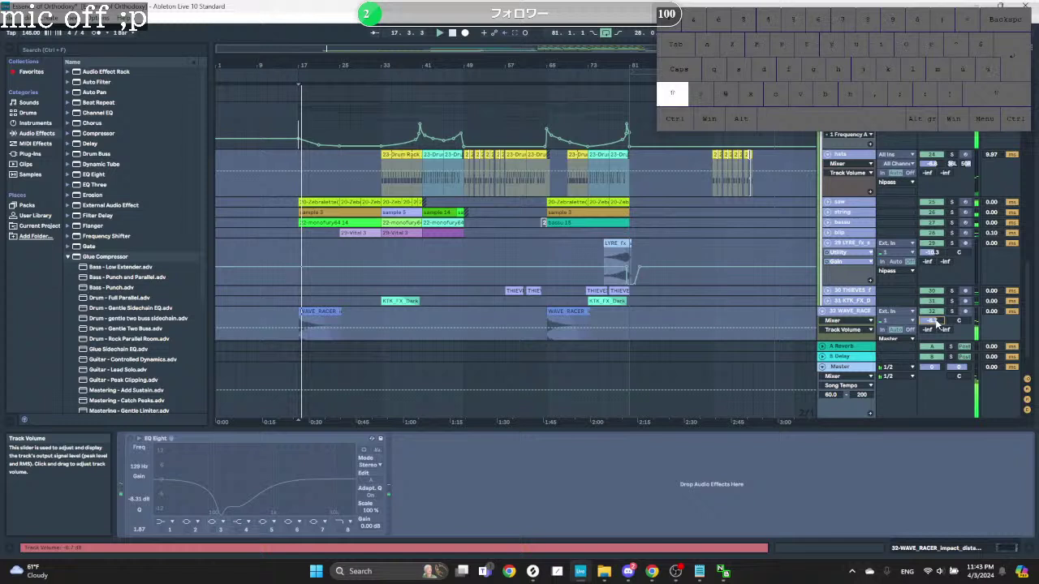
{"action": "left_click_drag", "start_coordinate": [936, 324], "coordinate": [935, 320]}
{"action": "key", "text": "space"}
{"action": "key", "text": "space"}
{"action": "key", "text": "space"}
{"action": "key", "text": "space"}
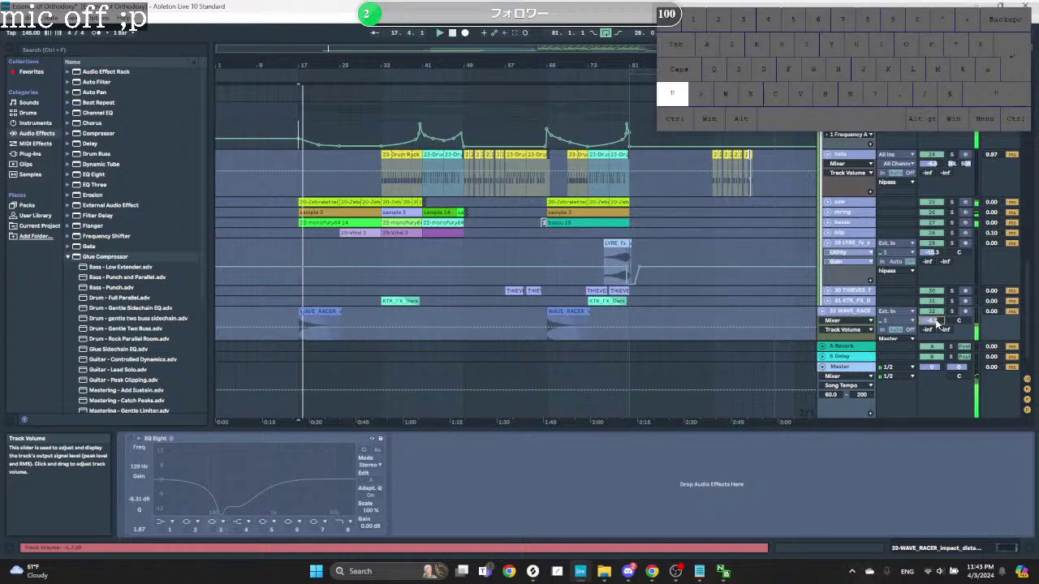
{"action": "key", "text": "space"}
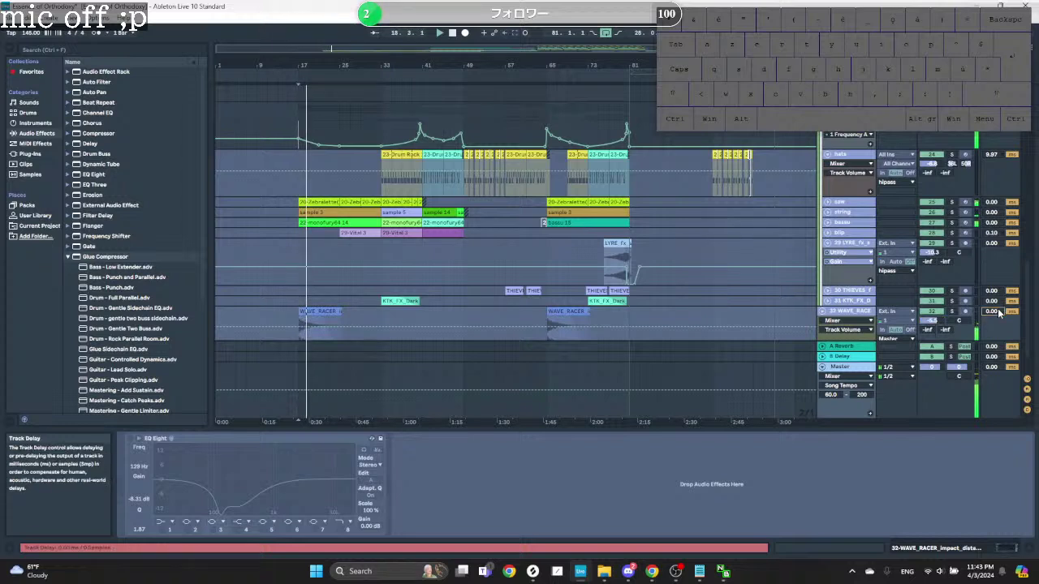
Step: Set the WAVE_RACER track delay to -0.01 ms
{"action": "key", "text": "space"}
{"action": "type", "text": "-0.0"}
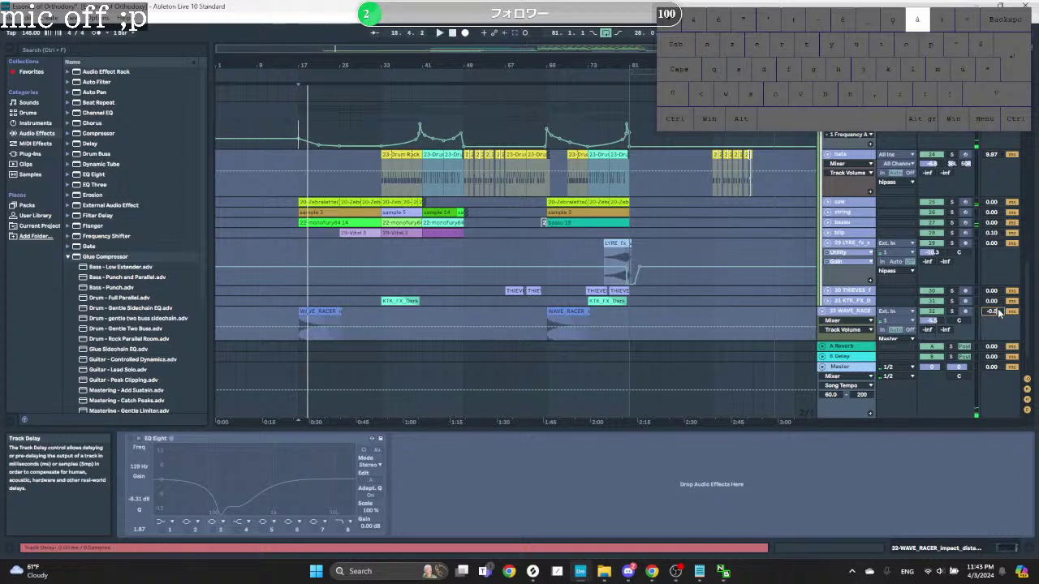
{"action": "type", "text": "1"}
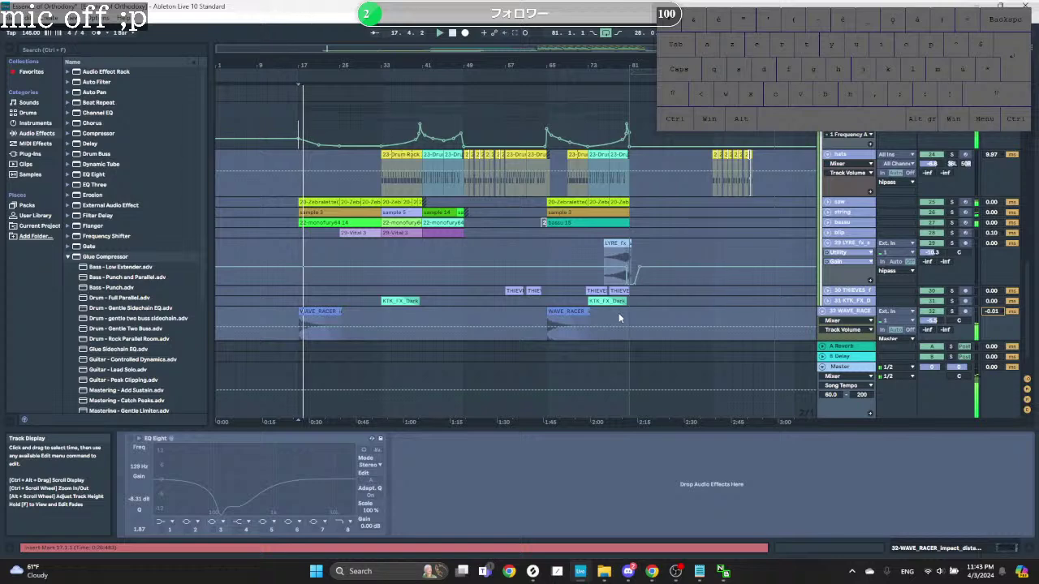
Step: Select the time range from bar 107 back to 16.4.1 on the folded B group track
{"action": "scroll", "coordinate": [759, 313], "scroll_direction": "up", "scroll_amount": 1}
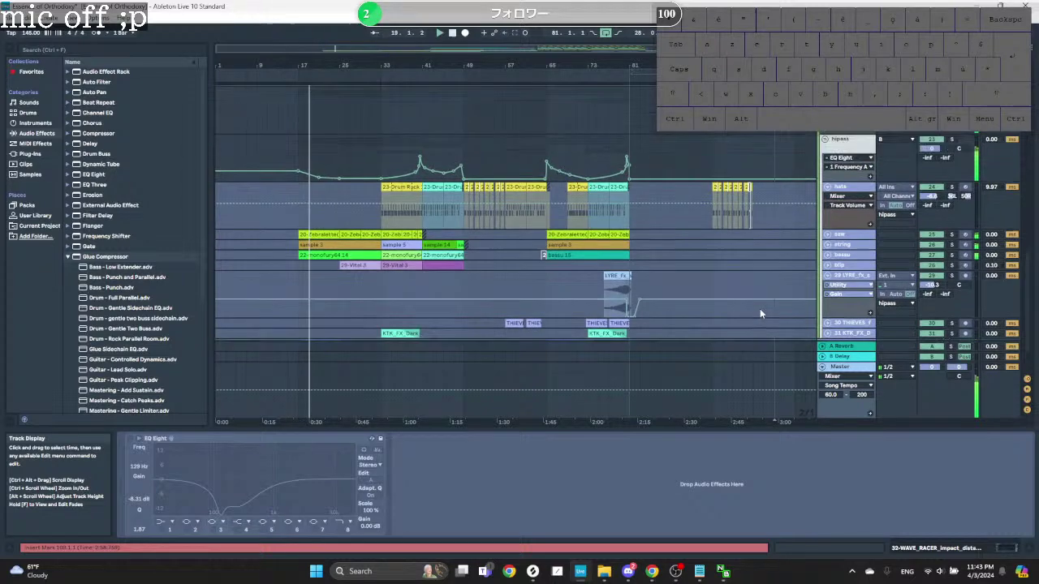
{"action": "scroll", "coordinate": [760, 308], "scroll_direction": "up", "scroll_amount": 5}
{"action": "left_click_drag", "start_coordinate": [760, 311], "coordinate": [299, 313]}
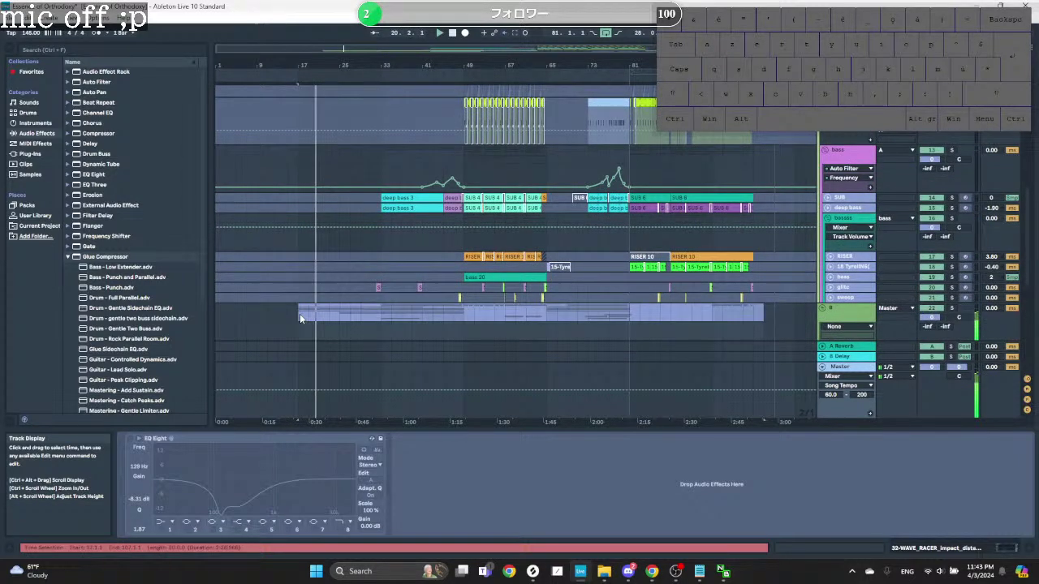
{"action": "scroll", "coordinate": [299, 314], "scroll_direction": "up", "scroll_amount": 5}
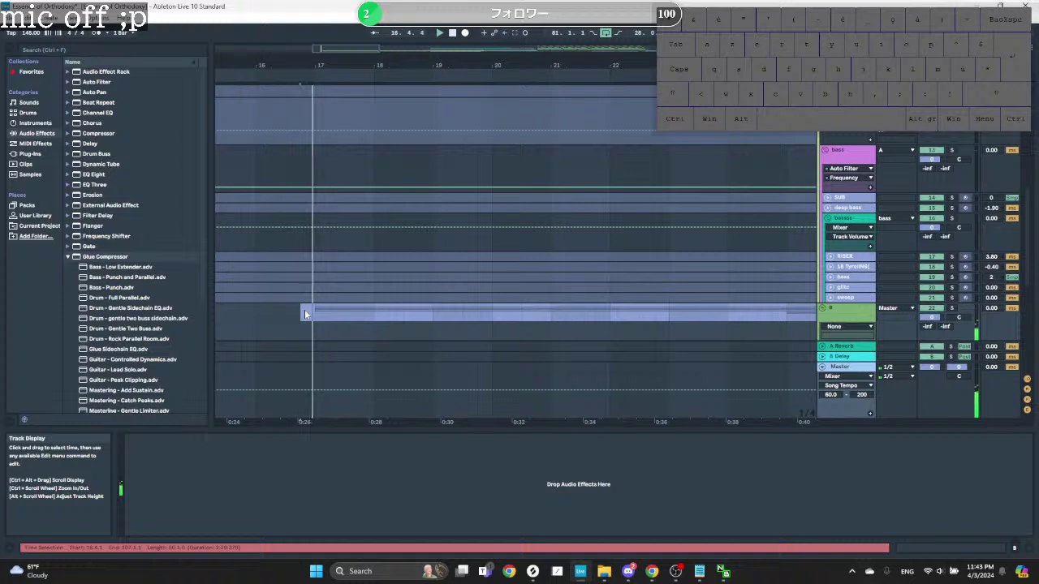
{"action": "scroll", "coordinate": [305, 311], "scroll_direction": "down", "scroll_amount": 6}
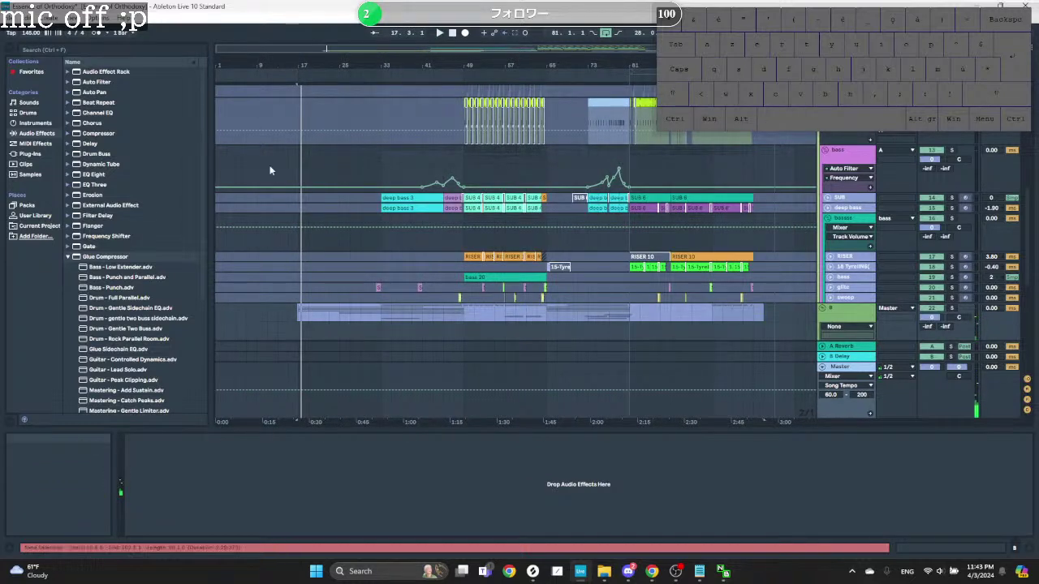
Step: Save the set and export the selected range from the Master as a WAV file named Orthodoxy_v1.2
{"action": "key", "text": "ctrl+s"}
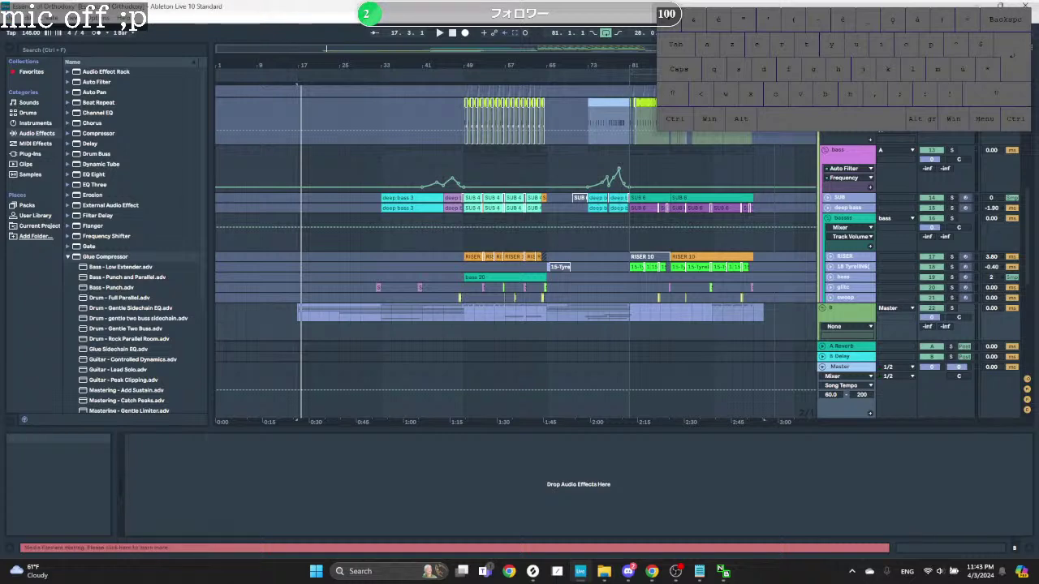
{"action": "left_click", "coordinate": [12, 18]}
{"action": "left_click", "coordinate": [46, 168]}
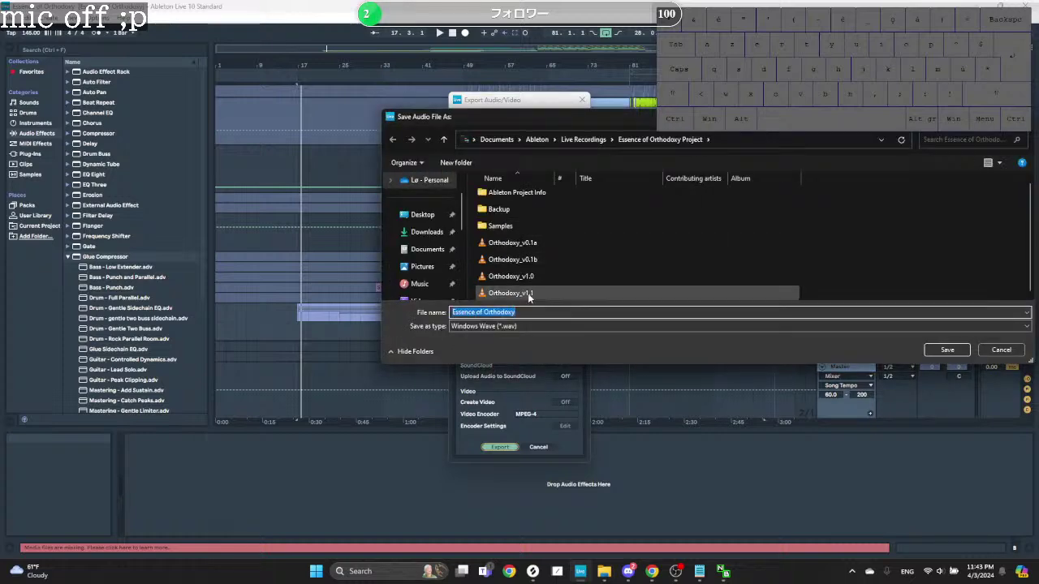
{"action": "left_click", "coordinate": [531, 294]}
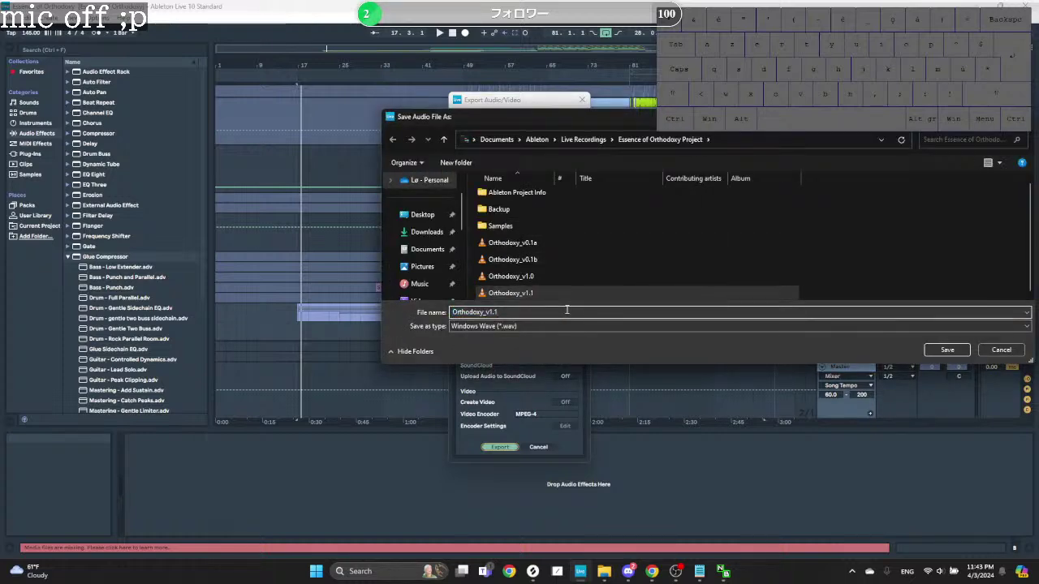
{"action": "key", "text": "BackSpace"}
{"action": "type", "text": "2"}
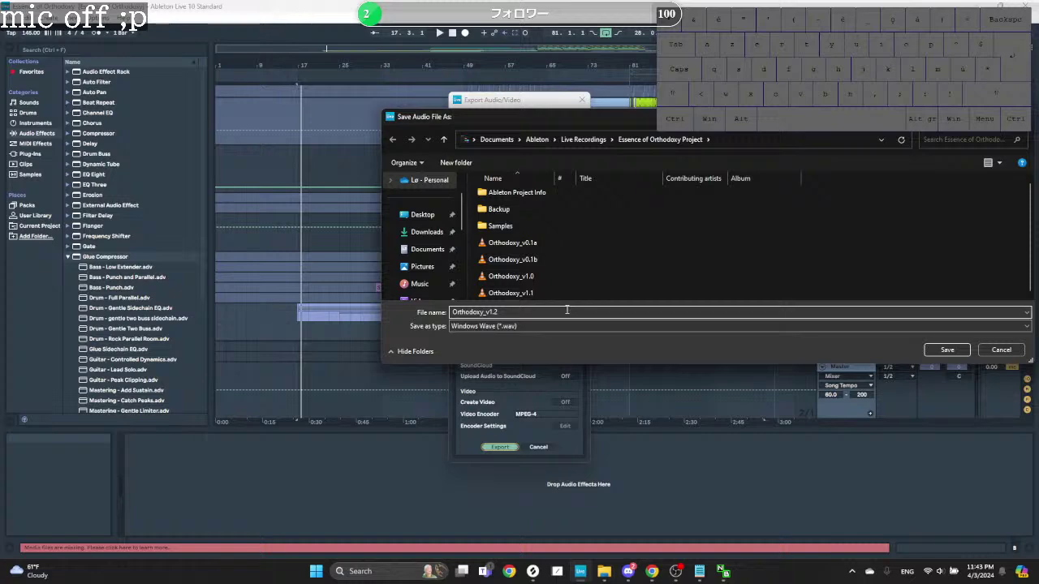
{"action": "key", "text": "Return"}
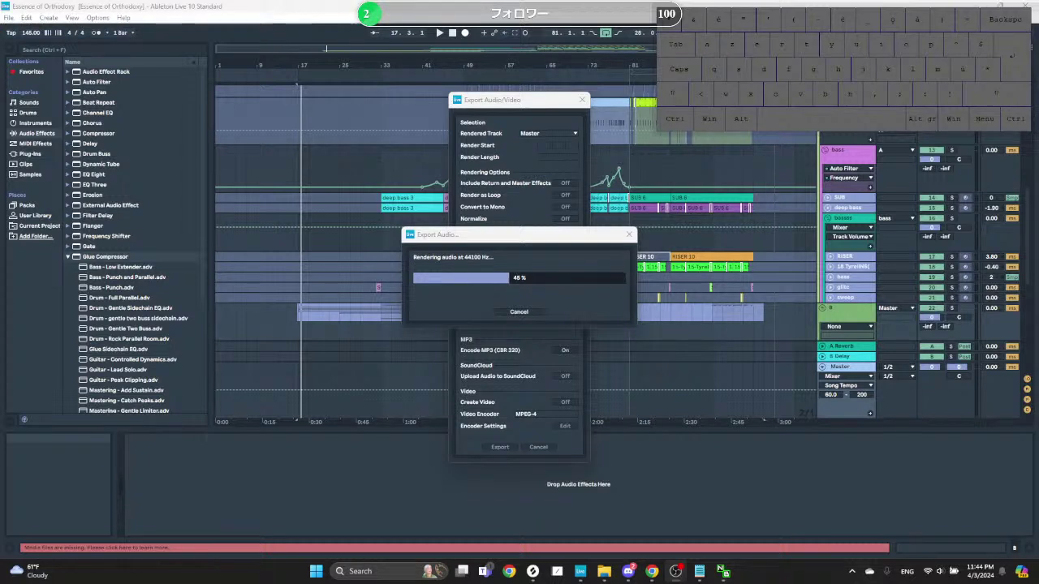
{"action": "scroll", "coordinate": [84, 391], "scroll_direction": "down", "scroll_amount": 1}
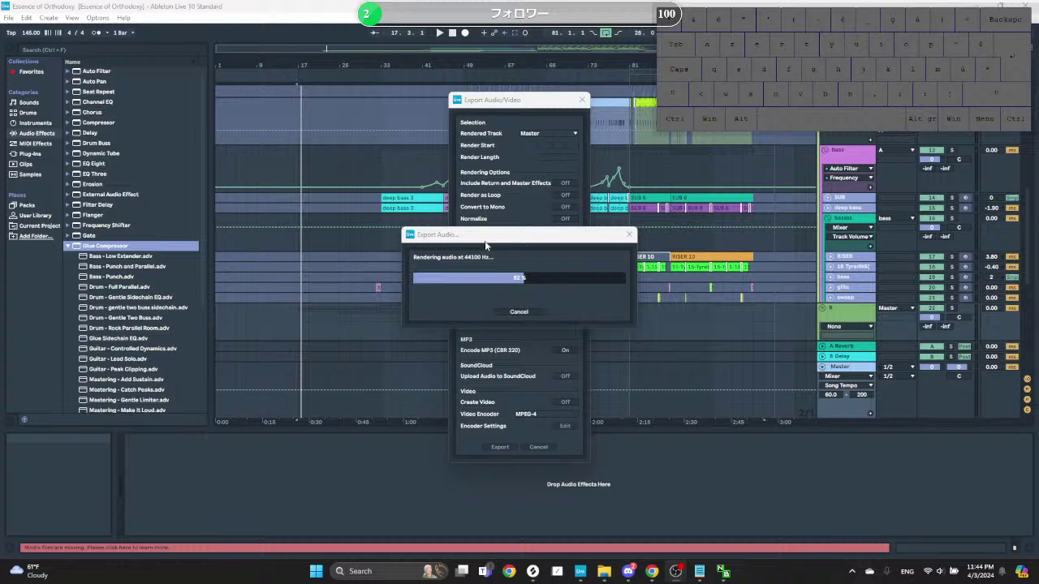
{"action": "left_click", "coordinate": [487, 242]}
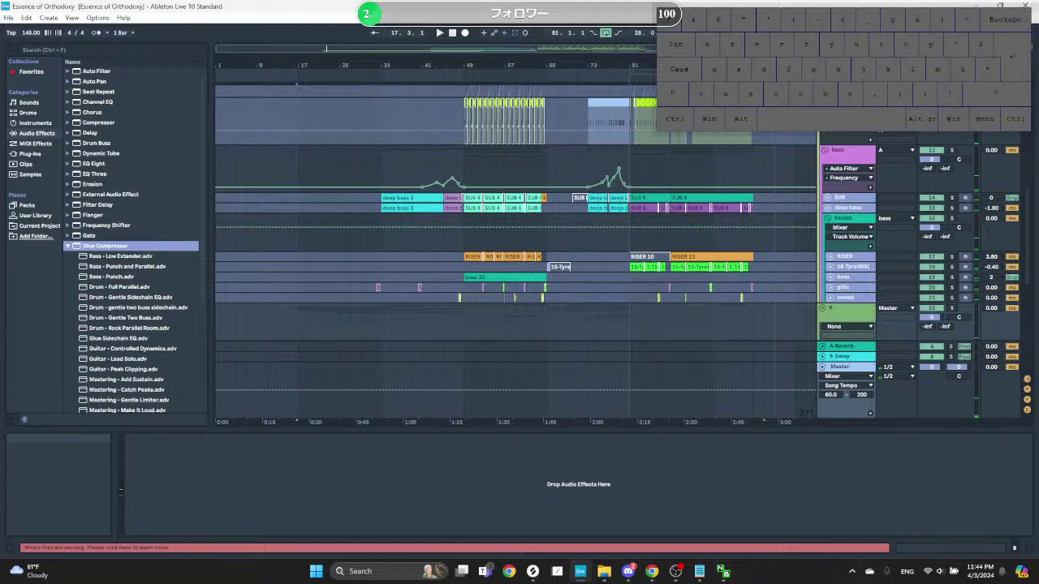
Step: Quit Ableton Live, minimize the sample browser window, and open the exported Orthodoxy_v1.2 from File Explorer's recent files
{"action": "key", "text": "ctrl+q"}
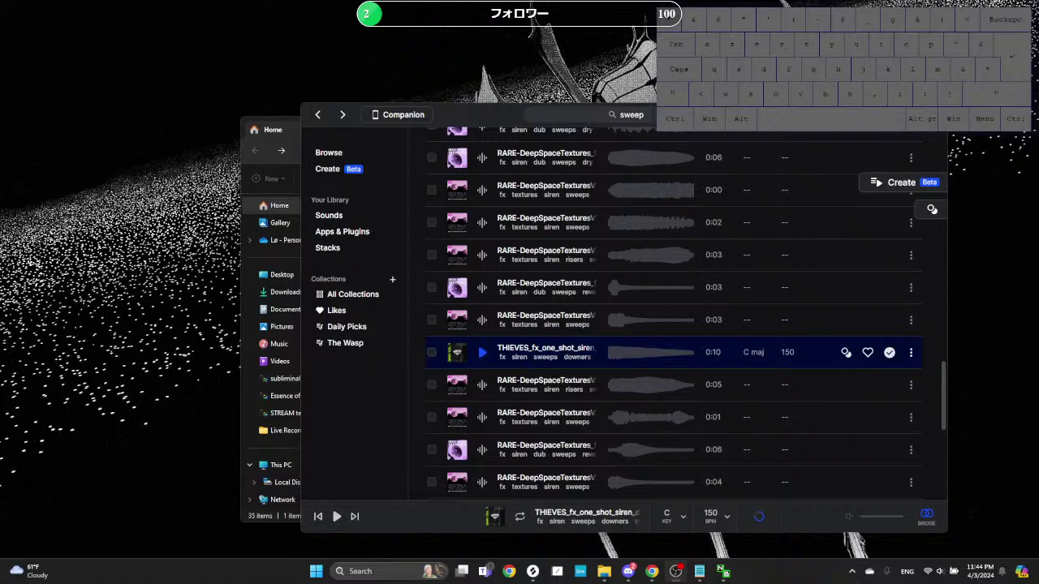
{"action": "key", "text": "super+Down"}
{"action": "double_click", "coordinate": [410, 323]}
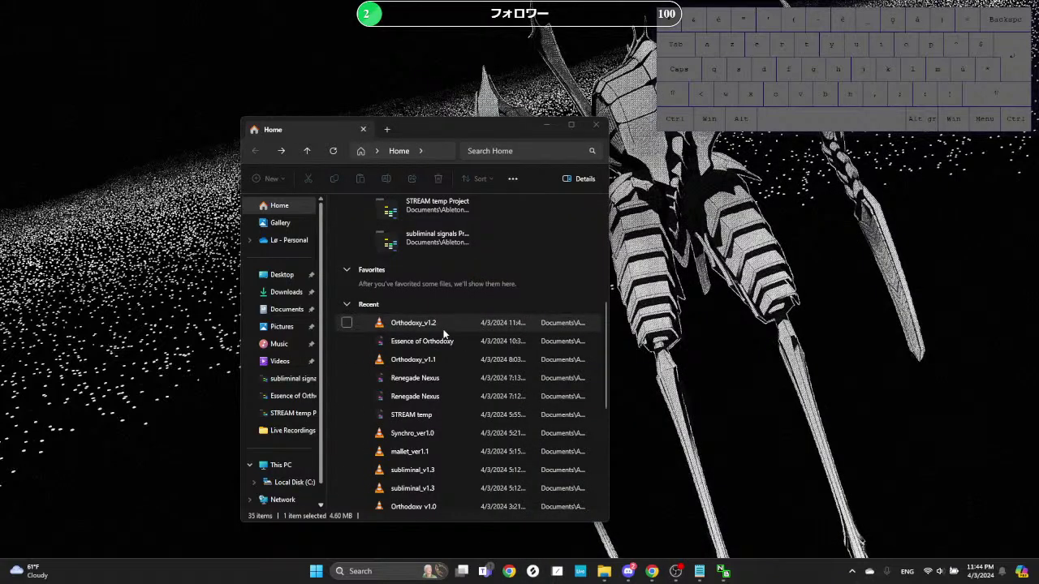
Step: Close File Explorer and reposition the VLC window on the desktop while Orthodoxy_v1.2 plays
{"action": "left_click", "coordinate": [597, 126]}
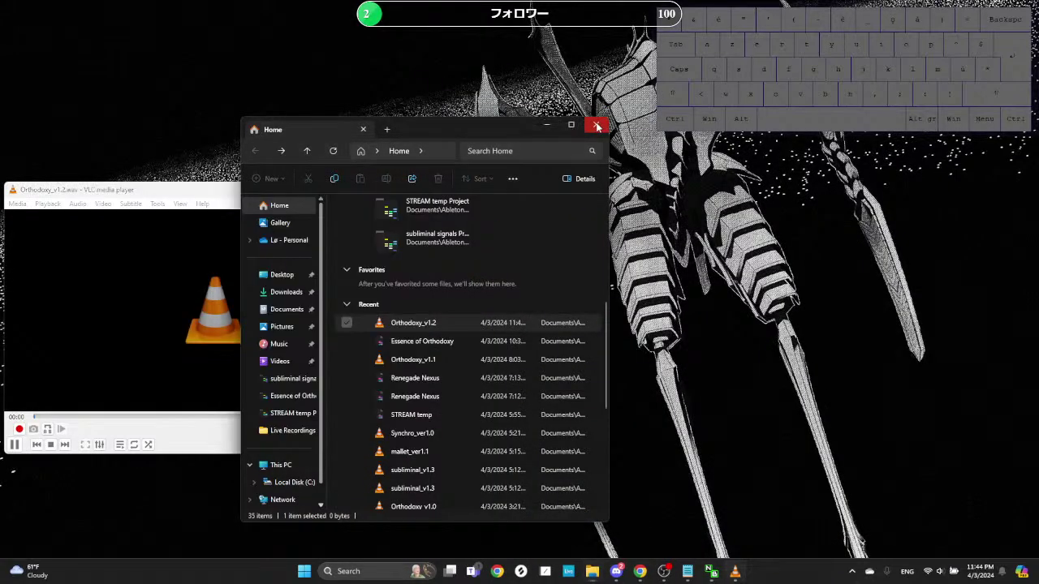
{"action": "left_click", "coordinate": [389, 189]}
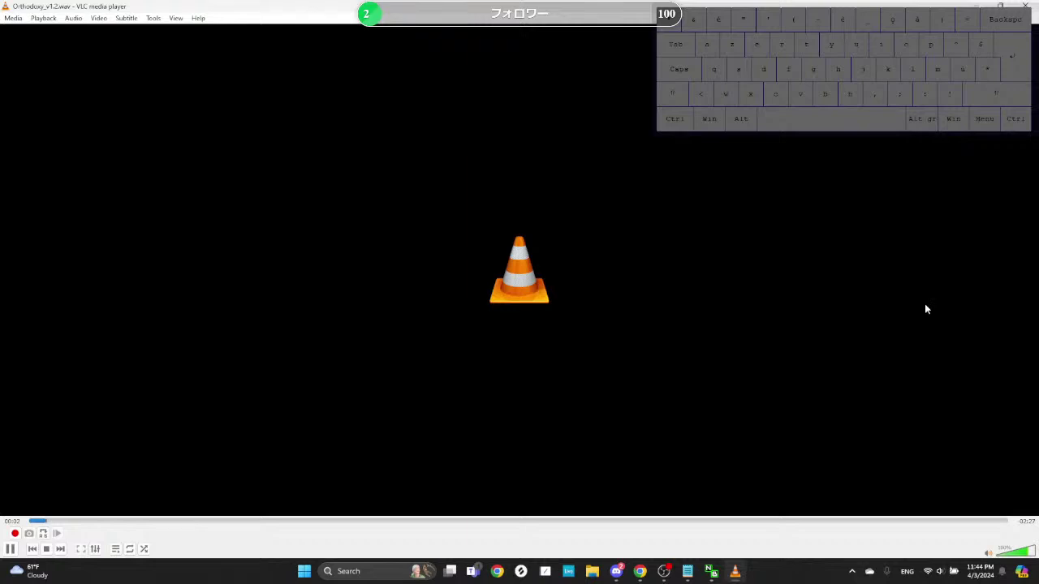
{"action": "left_click_drag", "start_coordinate": [519, 7], "coordinate": [247, 250]}
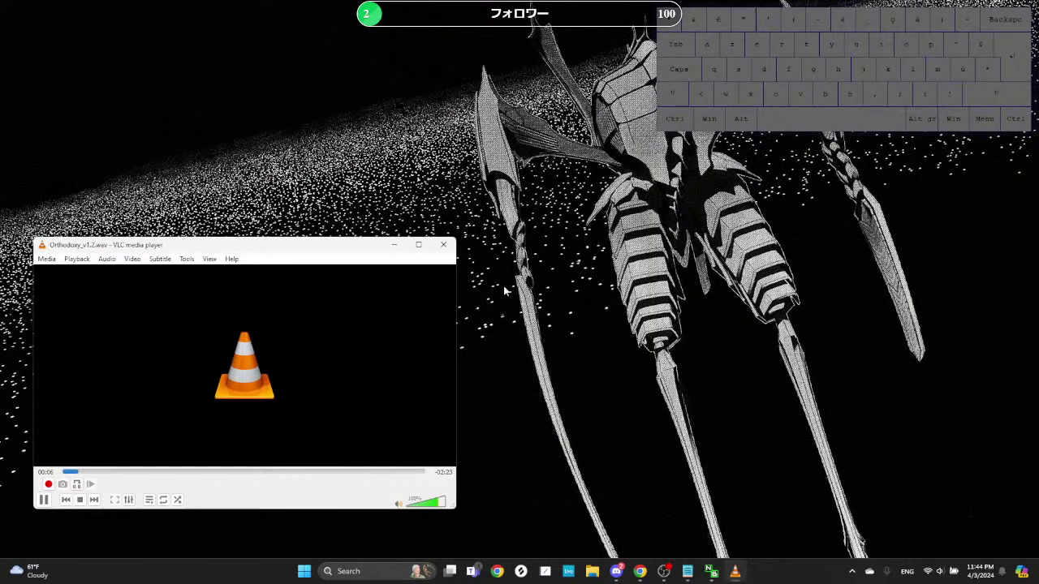